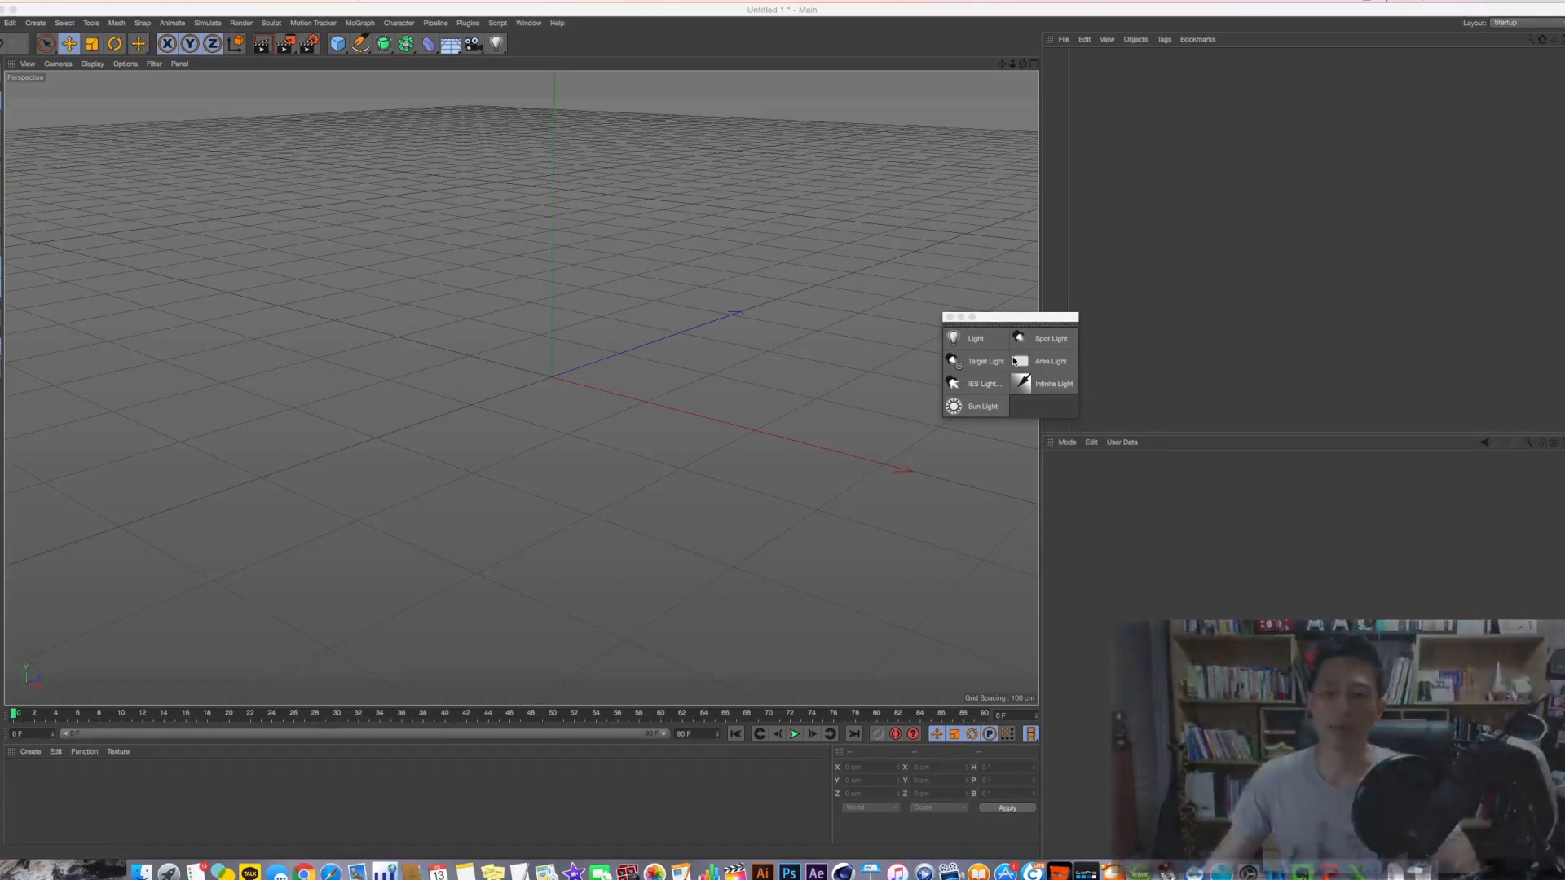
Add a Light and a Spot Light to the empty scene, reviewing the first light's available types
left_click_drag(1004, 323, 907, 282)
left_click(911, 340)
left_click(1152, 473)
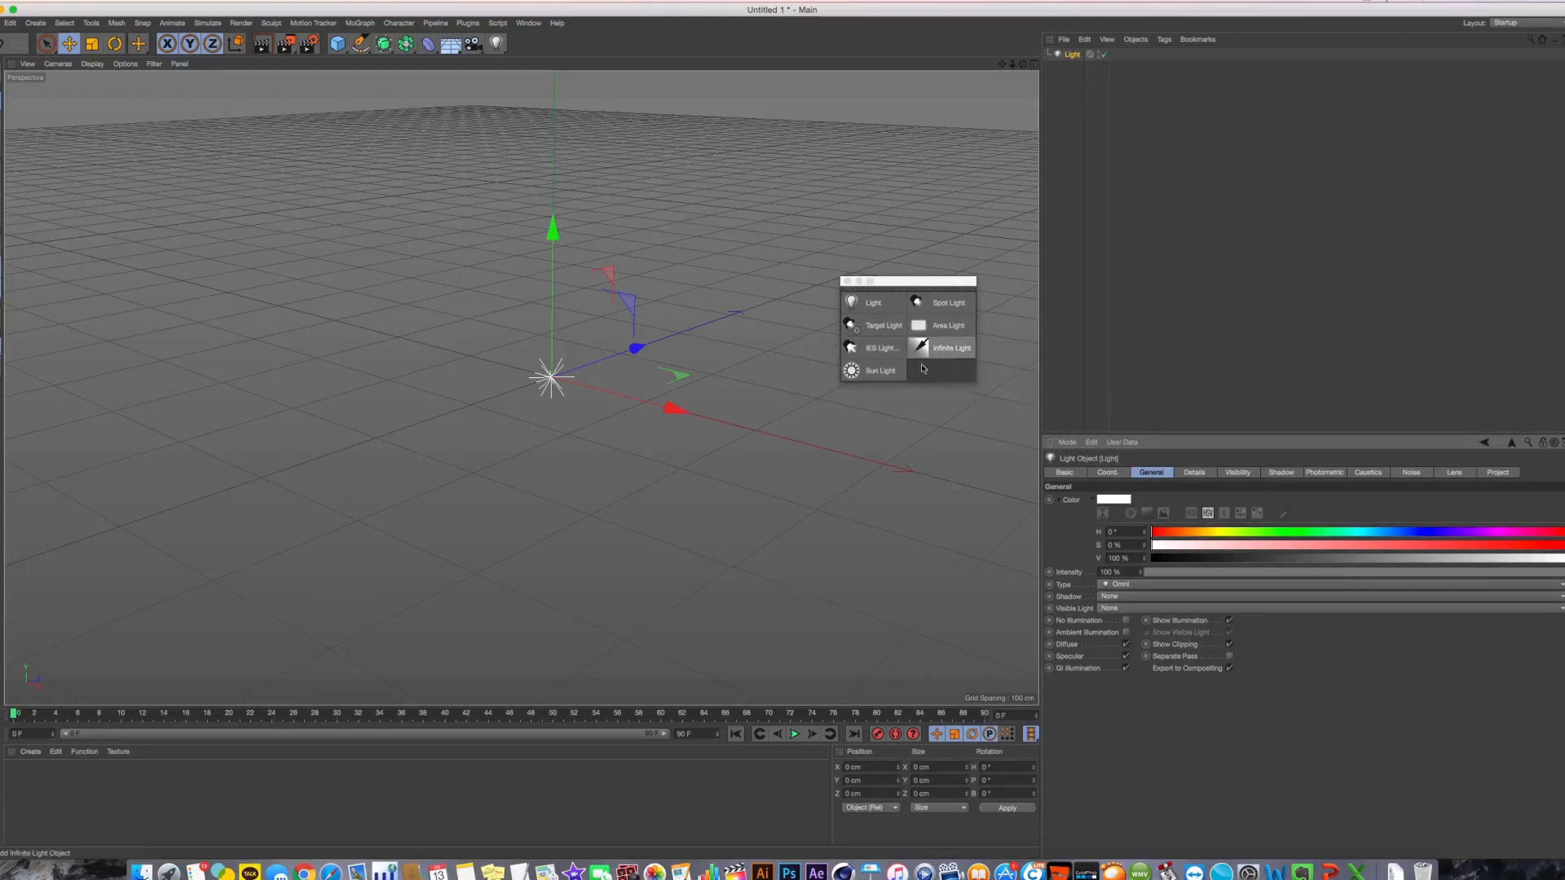
left_click(1128, 586)
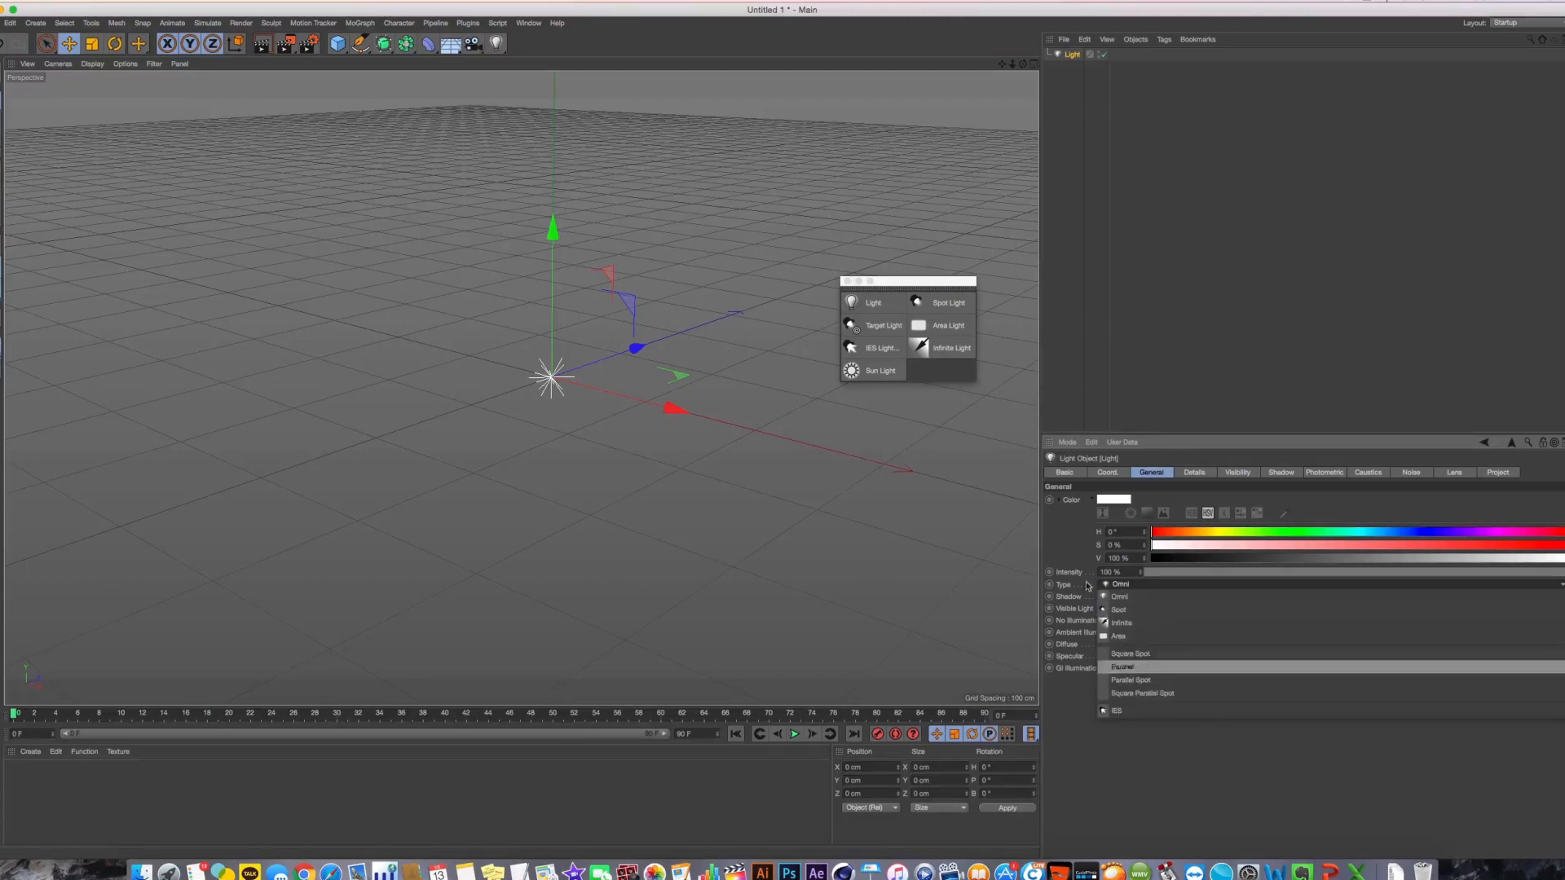
left_click(948, 302)
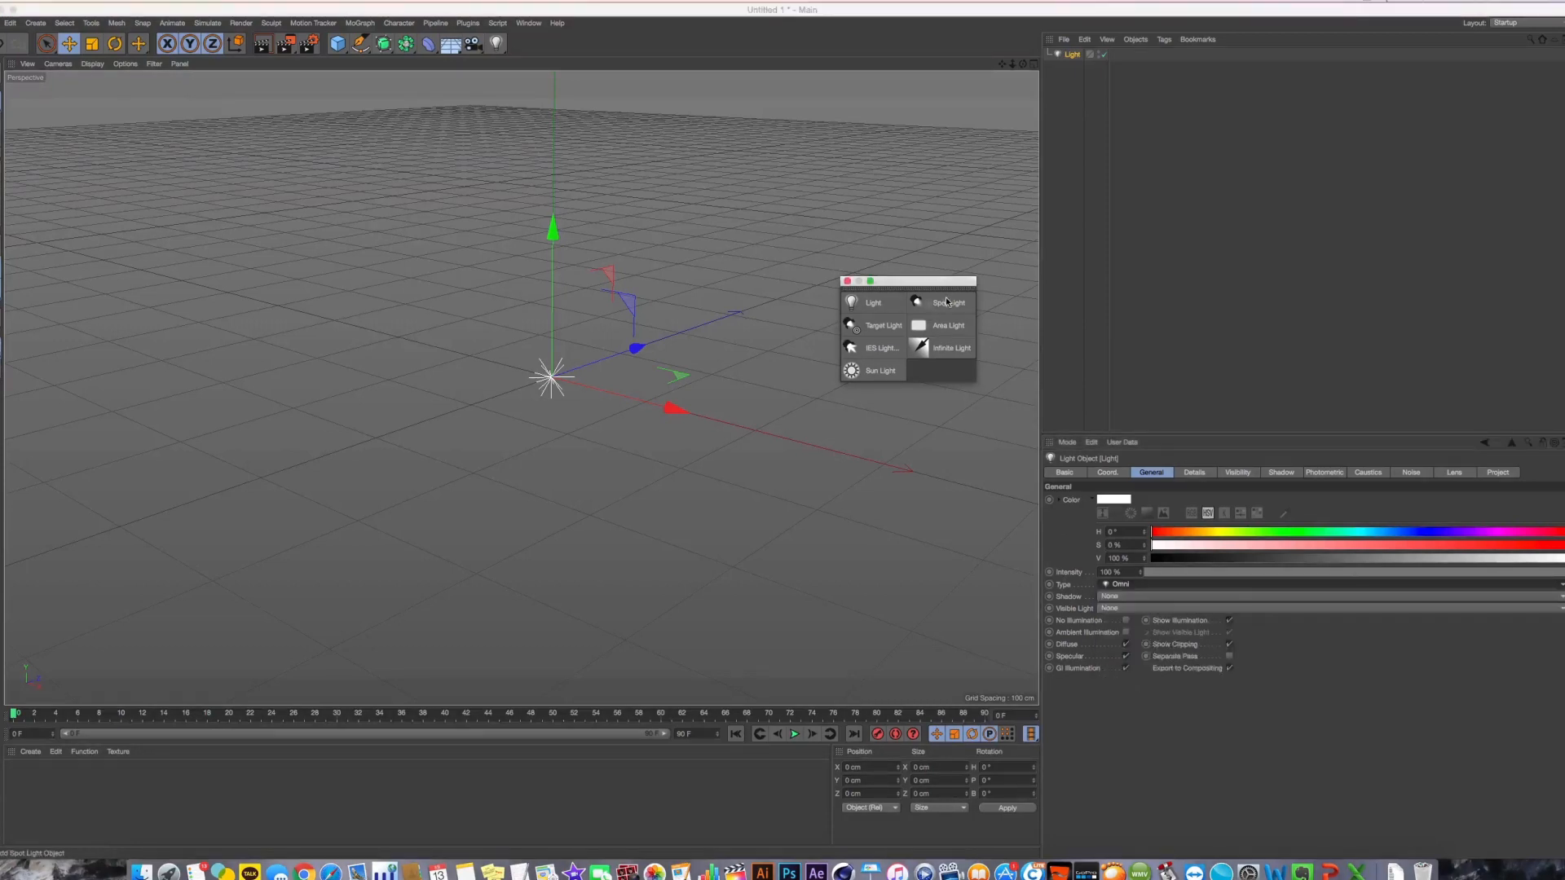
left_click(948, 303)
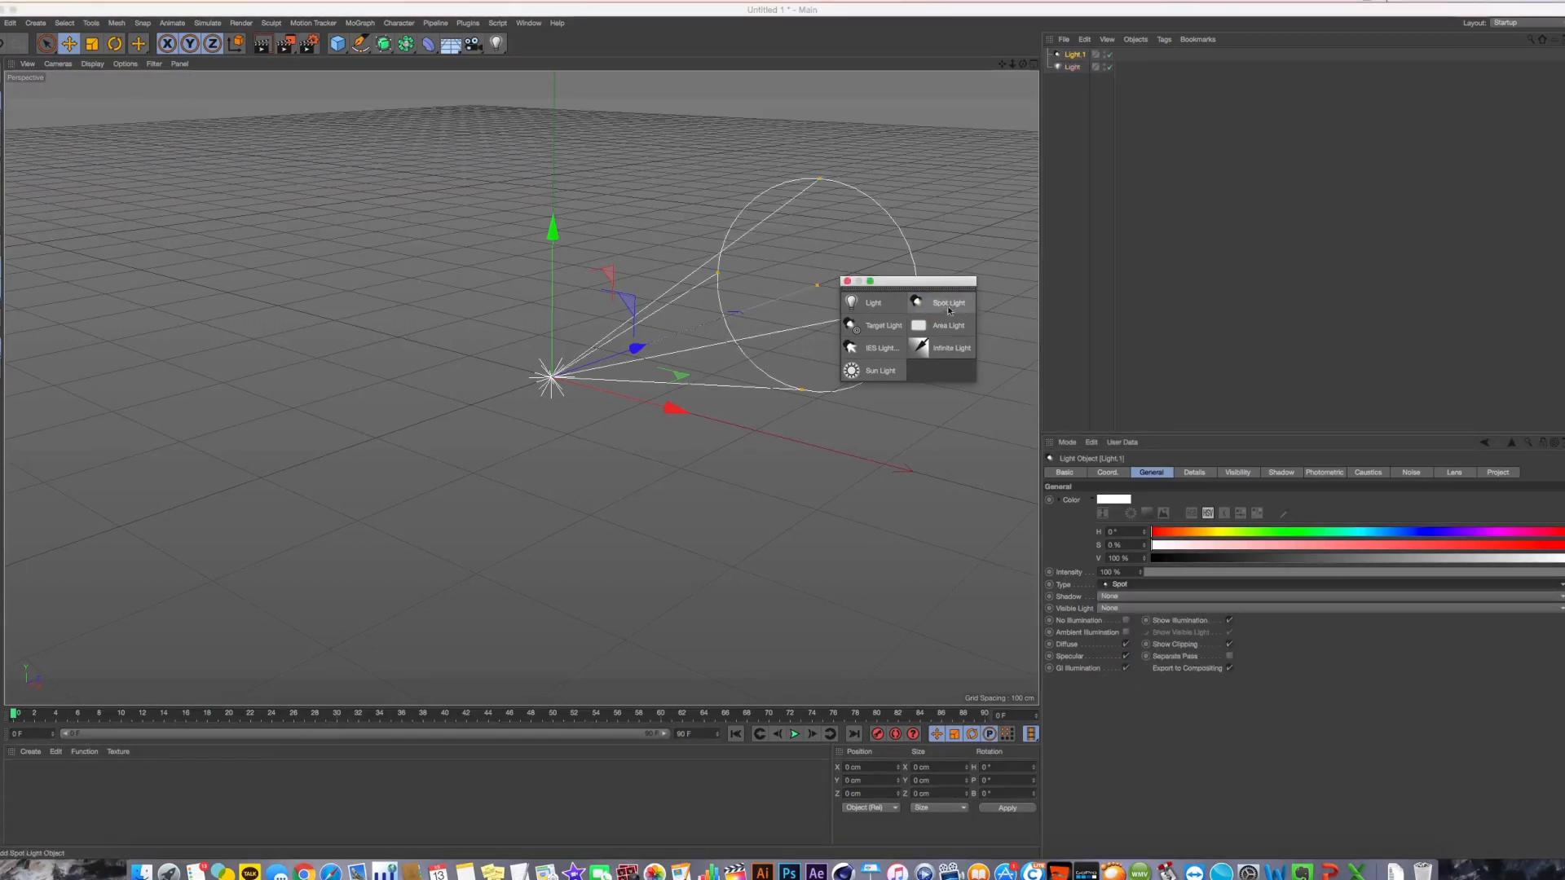
Set the first light's type to Spot and delete the separately added Spot Light object
left_click(1072, 67)
left_click(1141, 585)
left_click(1141, 610)
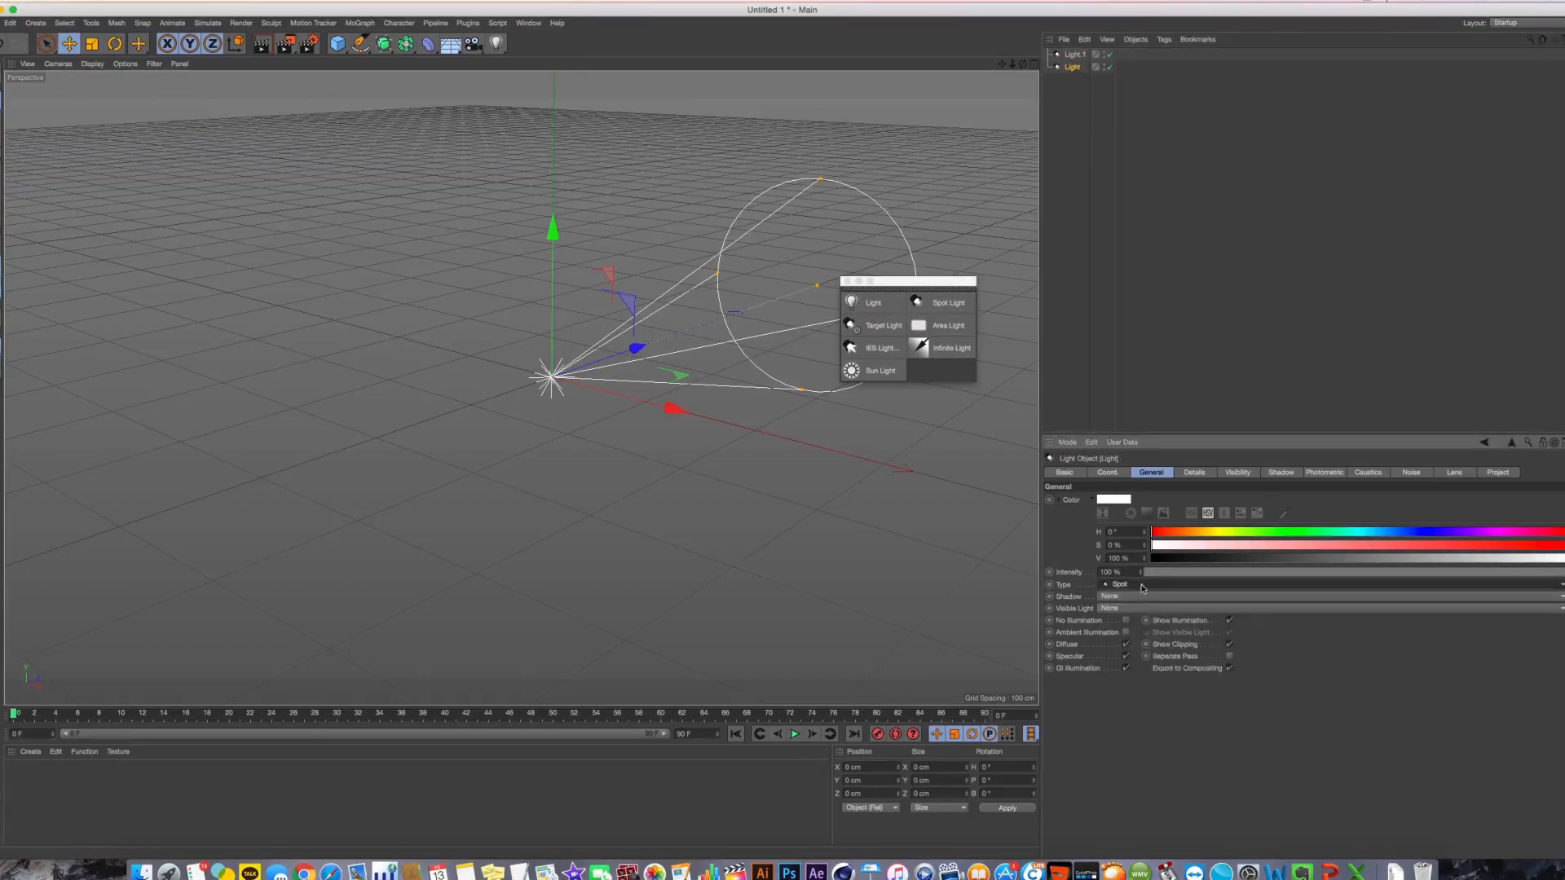
left_click(1084, 56)
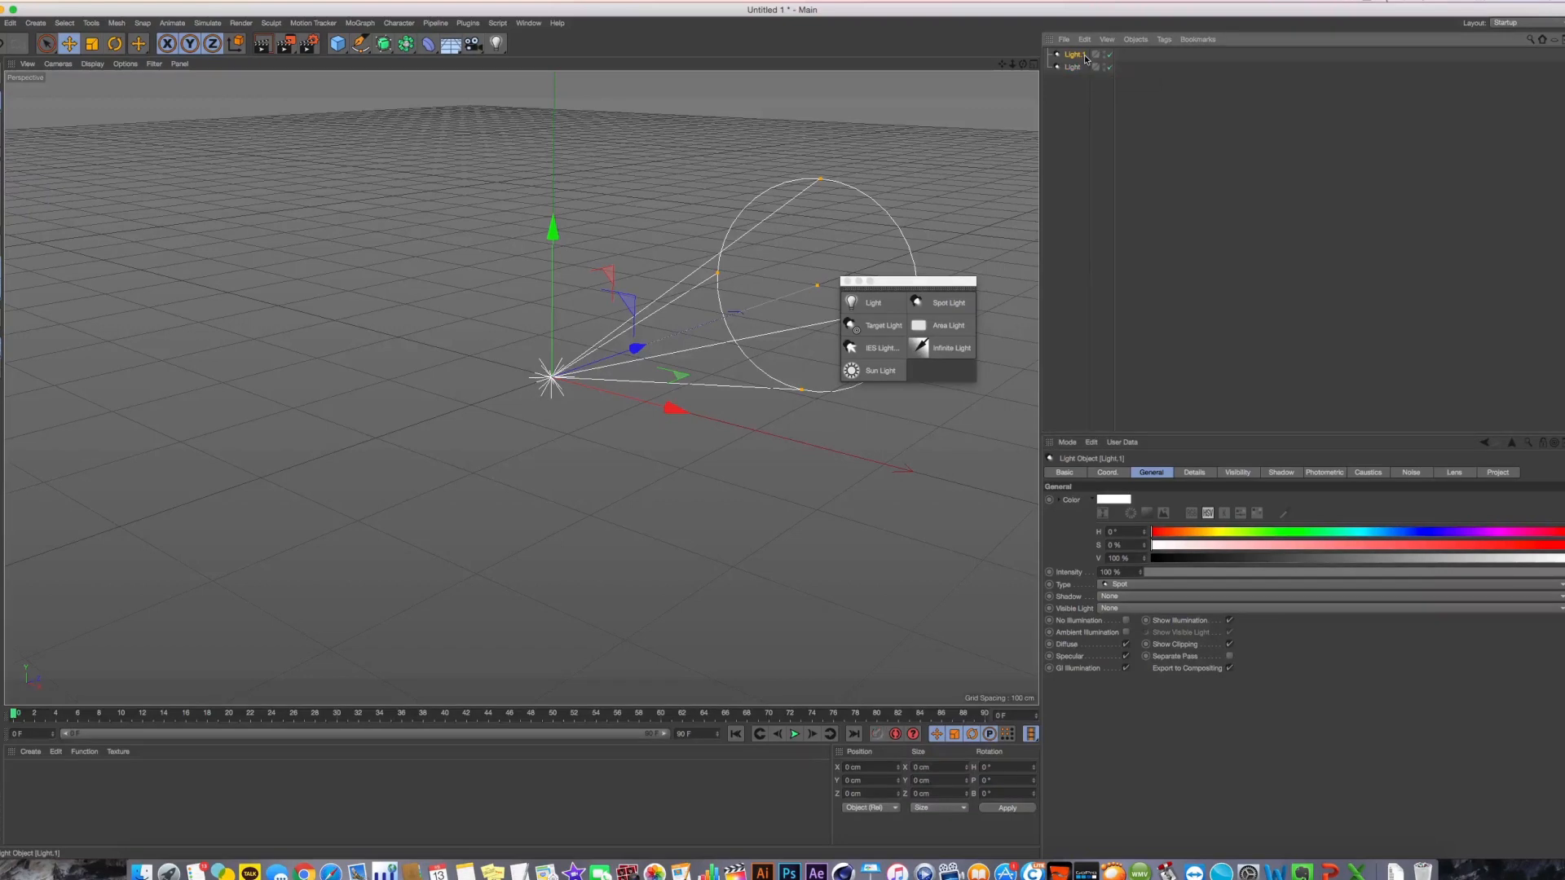
key("Delete")
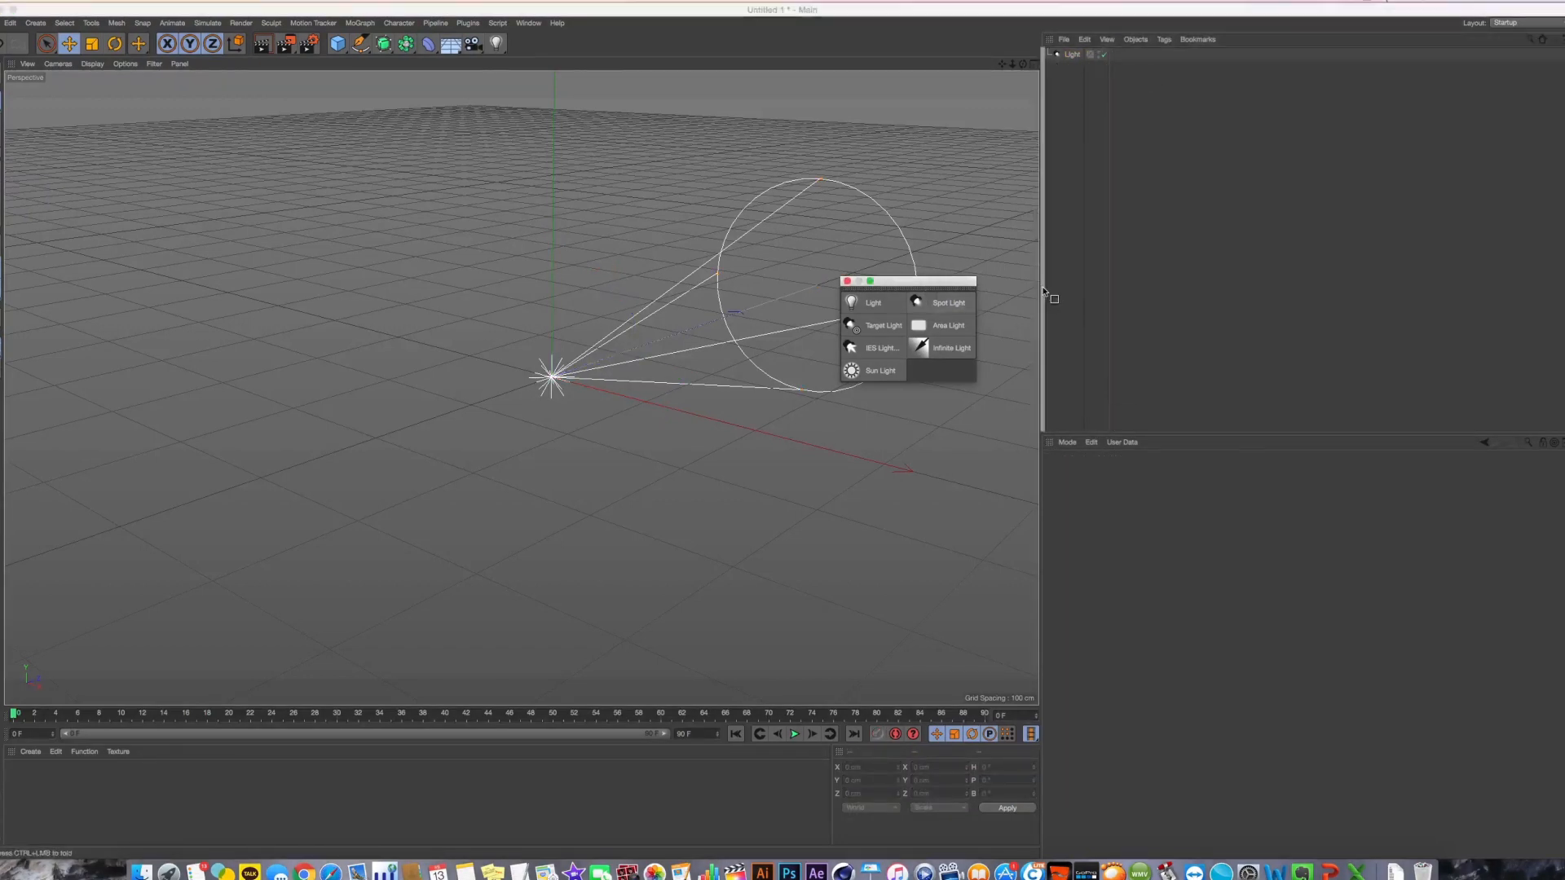
Close the detached palette of light objects
left_click_drag(1044, 288, 1033, 286)
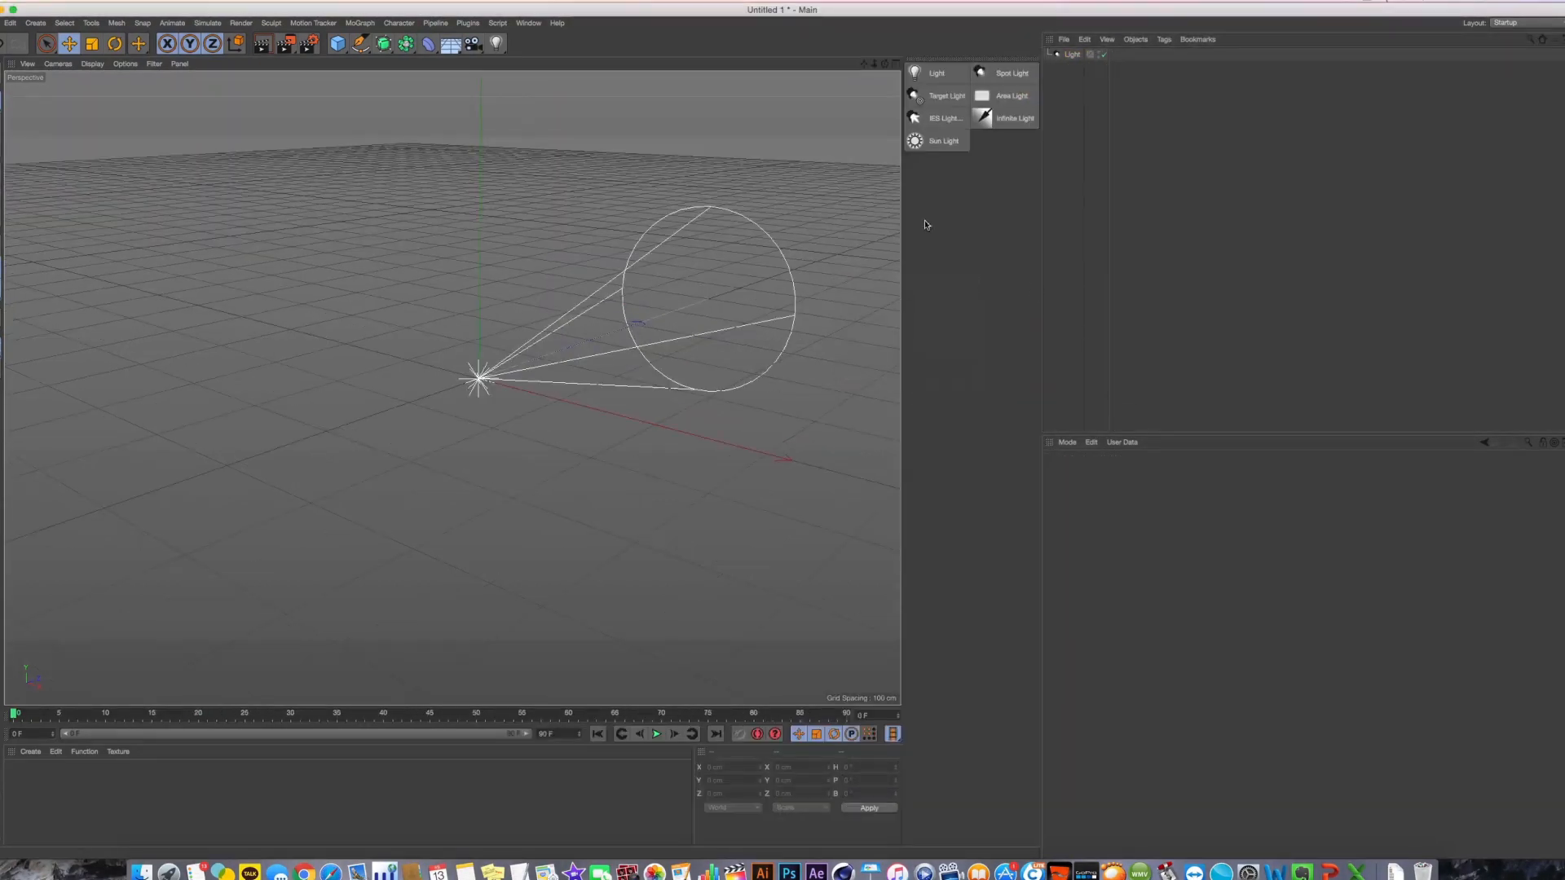
right_click(983, 70)
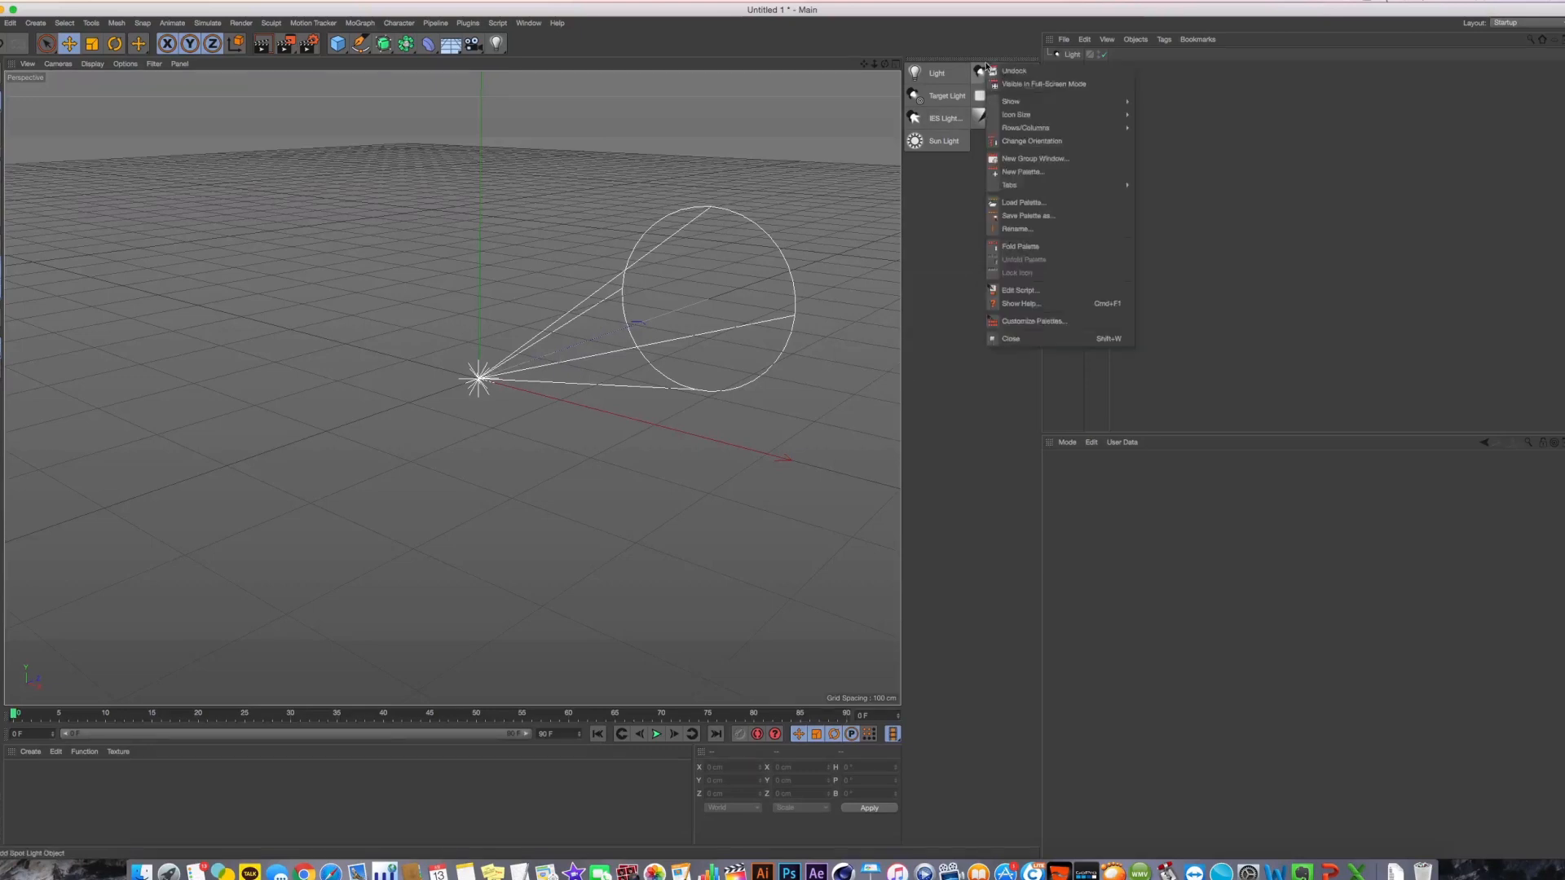
left_click(1042, 339)
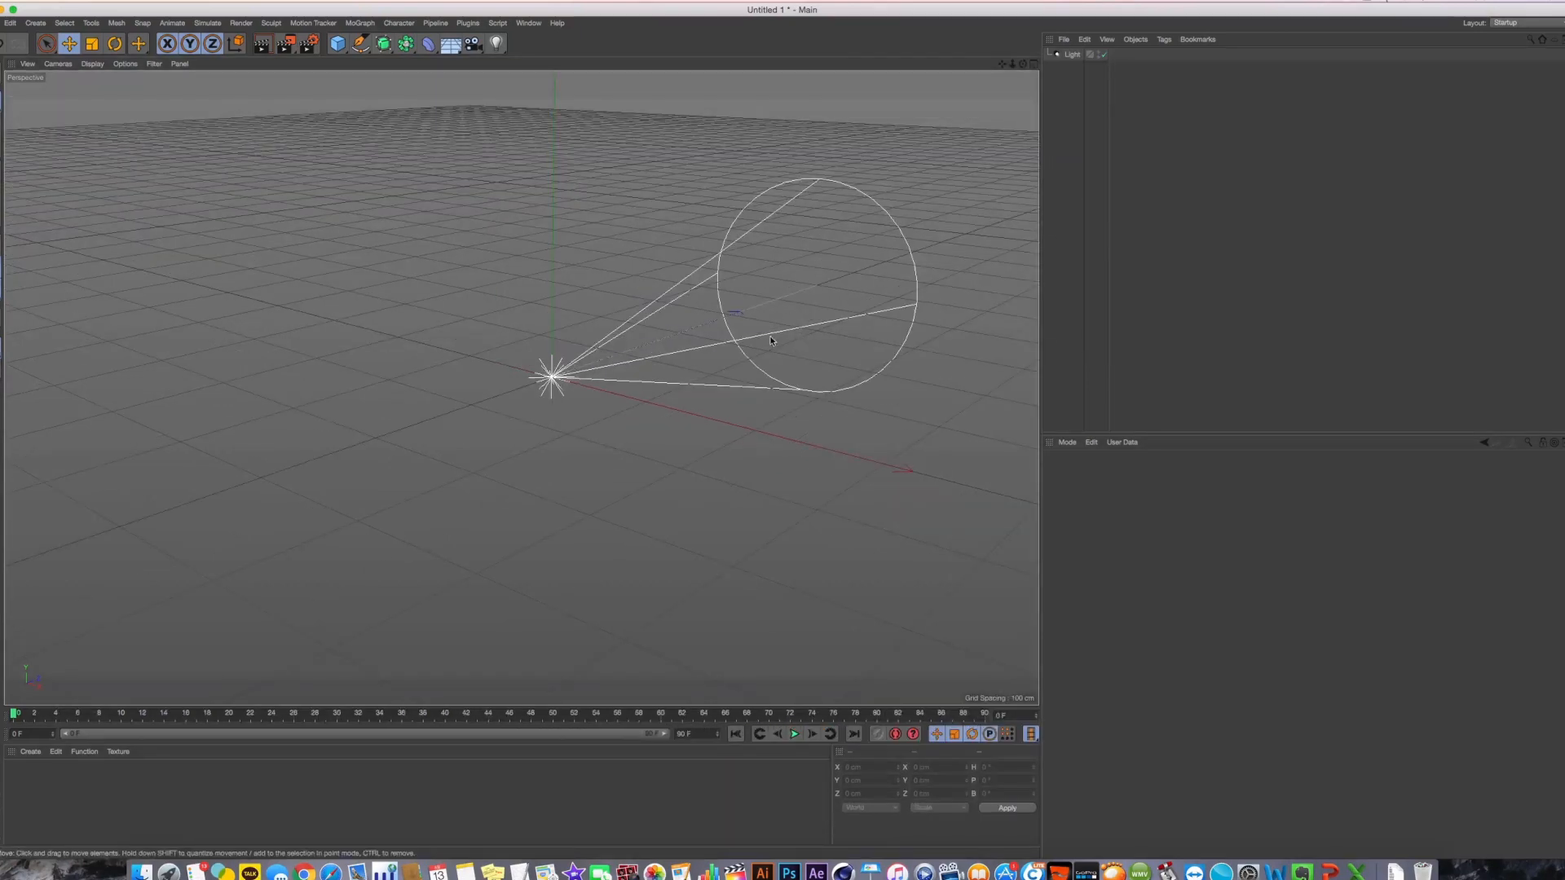
Add a Floor object and lower it beneath the spot light
left_click_drag(729, 366, 636, 373, "alt")
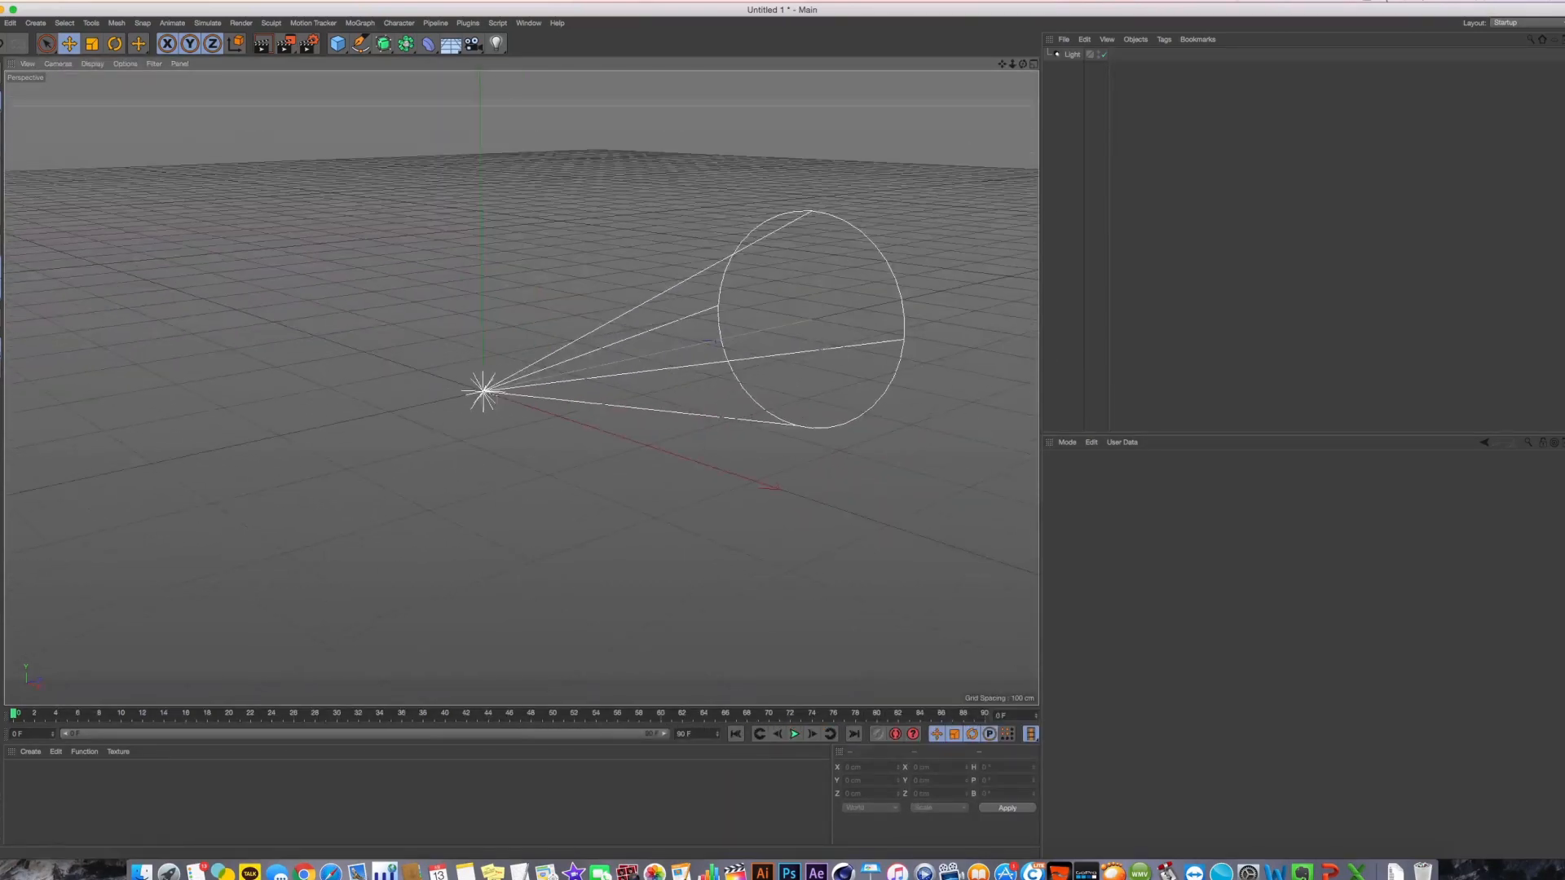
left_click(1072, 54)
left_click_drag(782, 232, 652, 196, "alt")
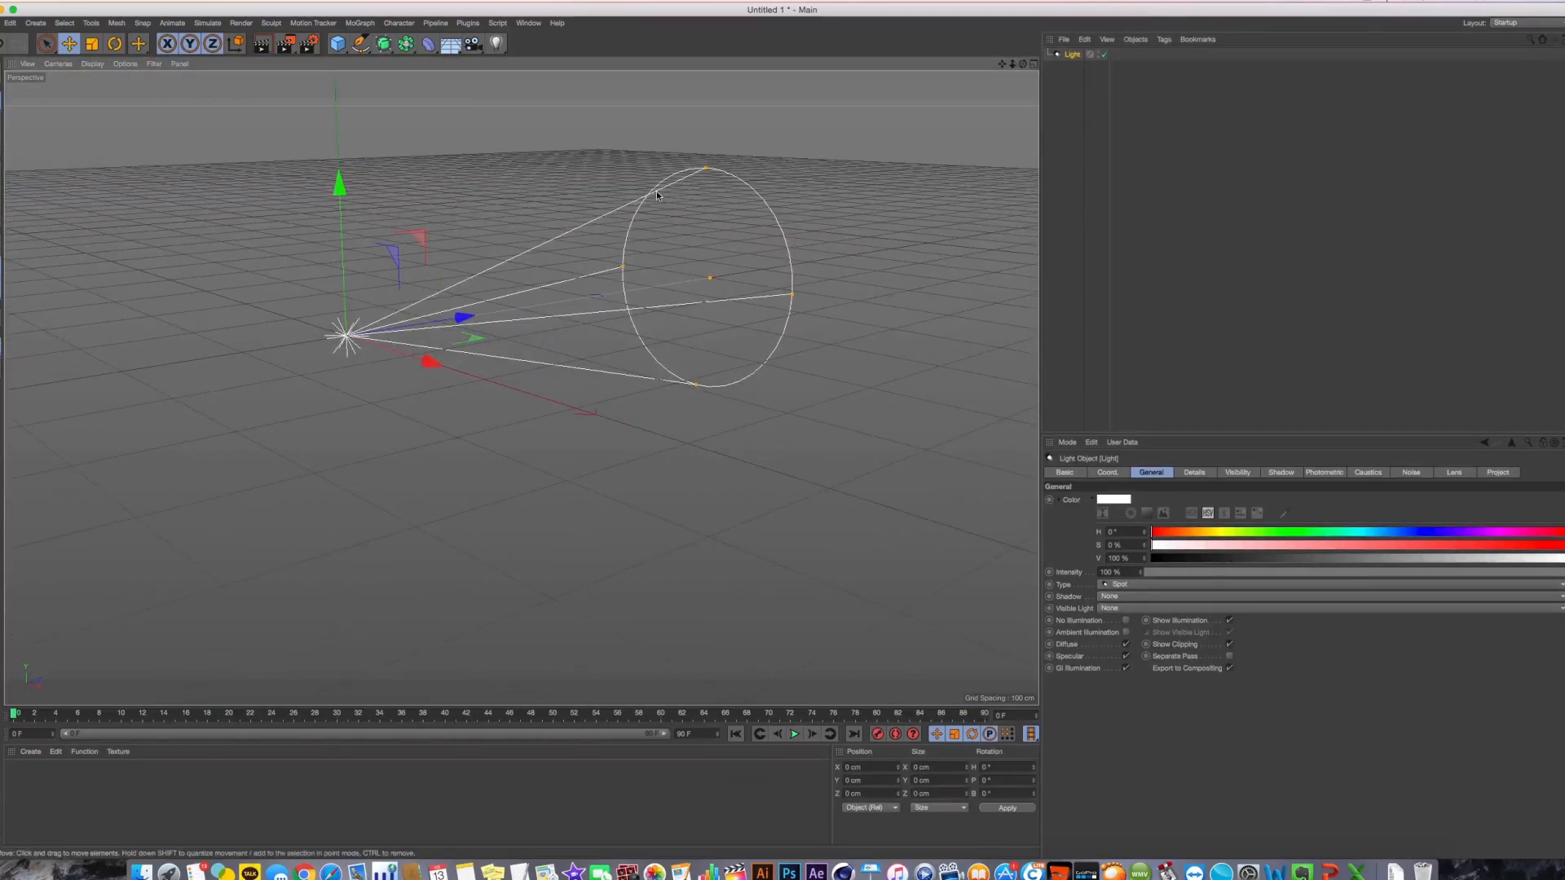
left_click(450, 44)
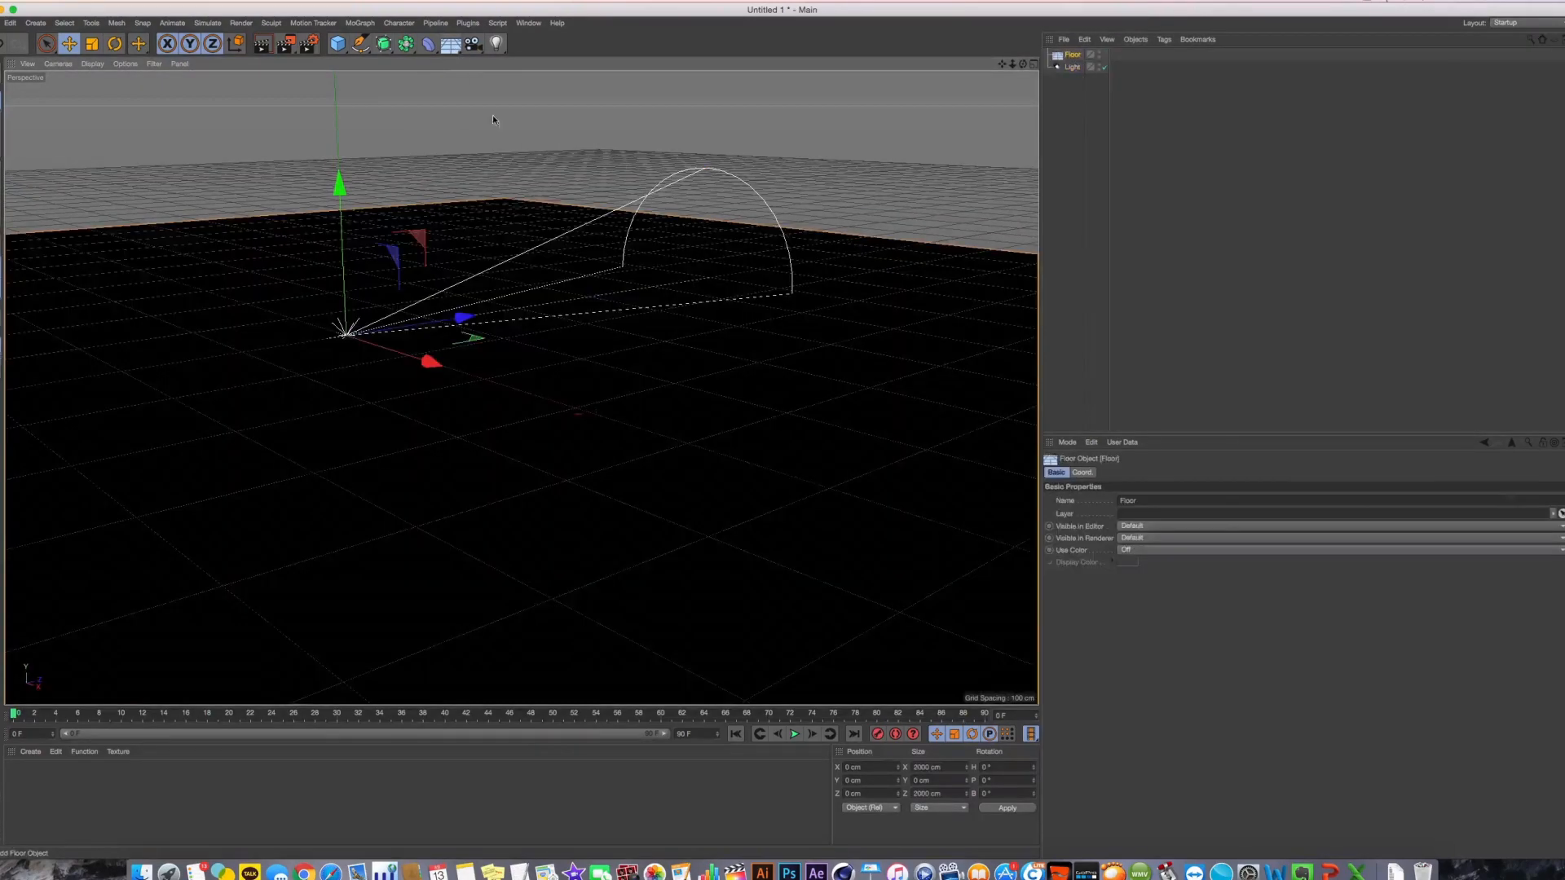
left_click_drag(340, 189, 350, 382)
middle_click_drag(359, 401, 414, 368, "alt")
Add a Sphere and lower it toward the floor, to about Y -91 cm
left_click_drag(338, 44, 594, 82)
middle_click_drag(597, 357, 604, 392, "alt")
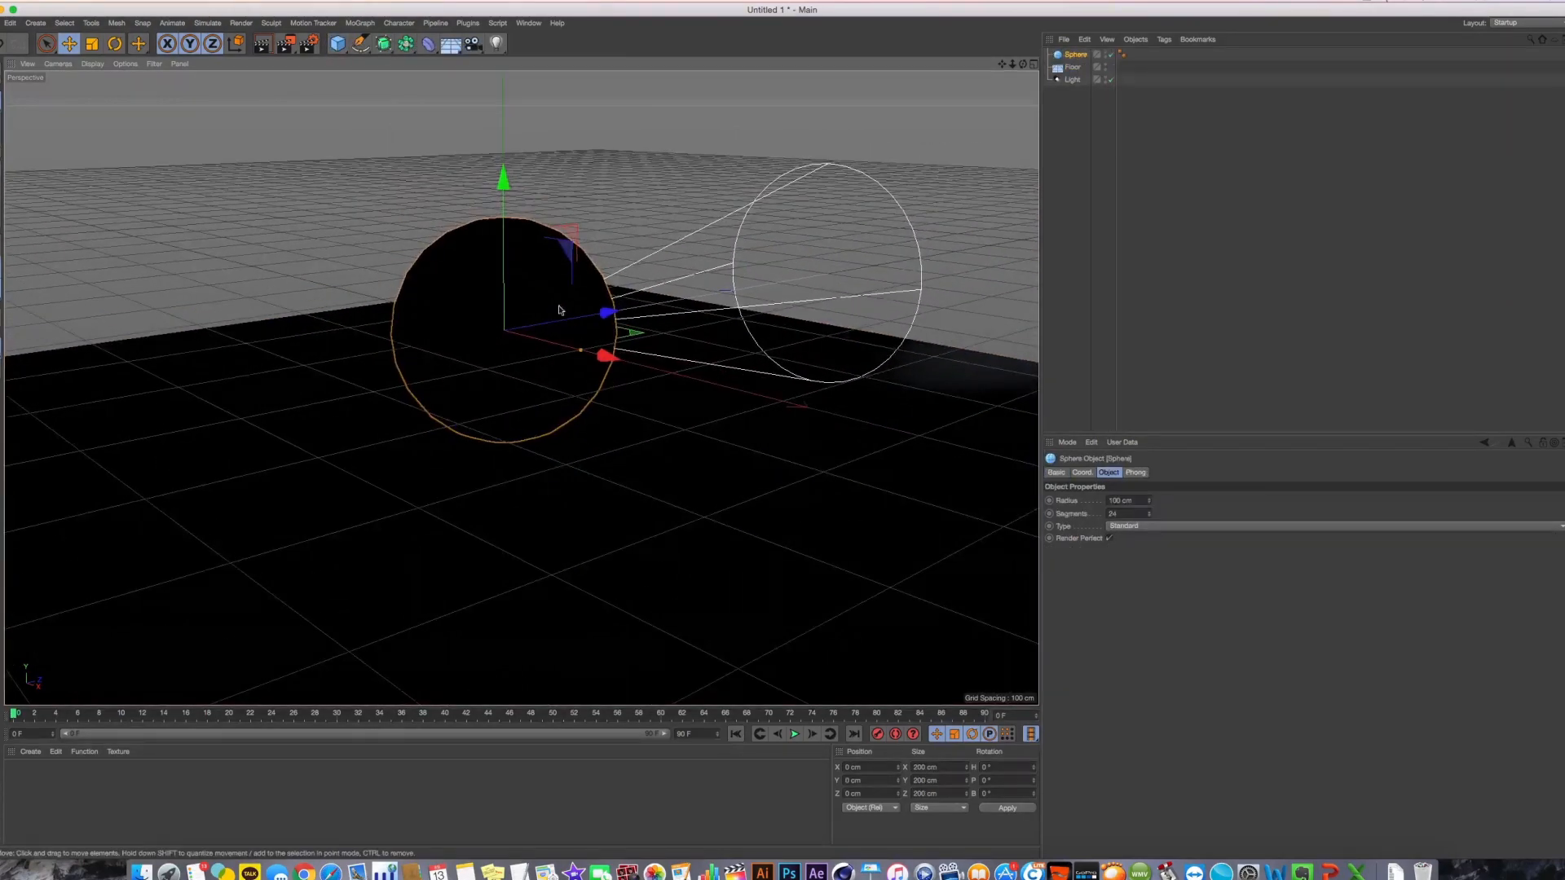
left_click_drag(512, 274, 513, 379)
middle_click_drag(778, 264, 802, 277, "alt")
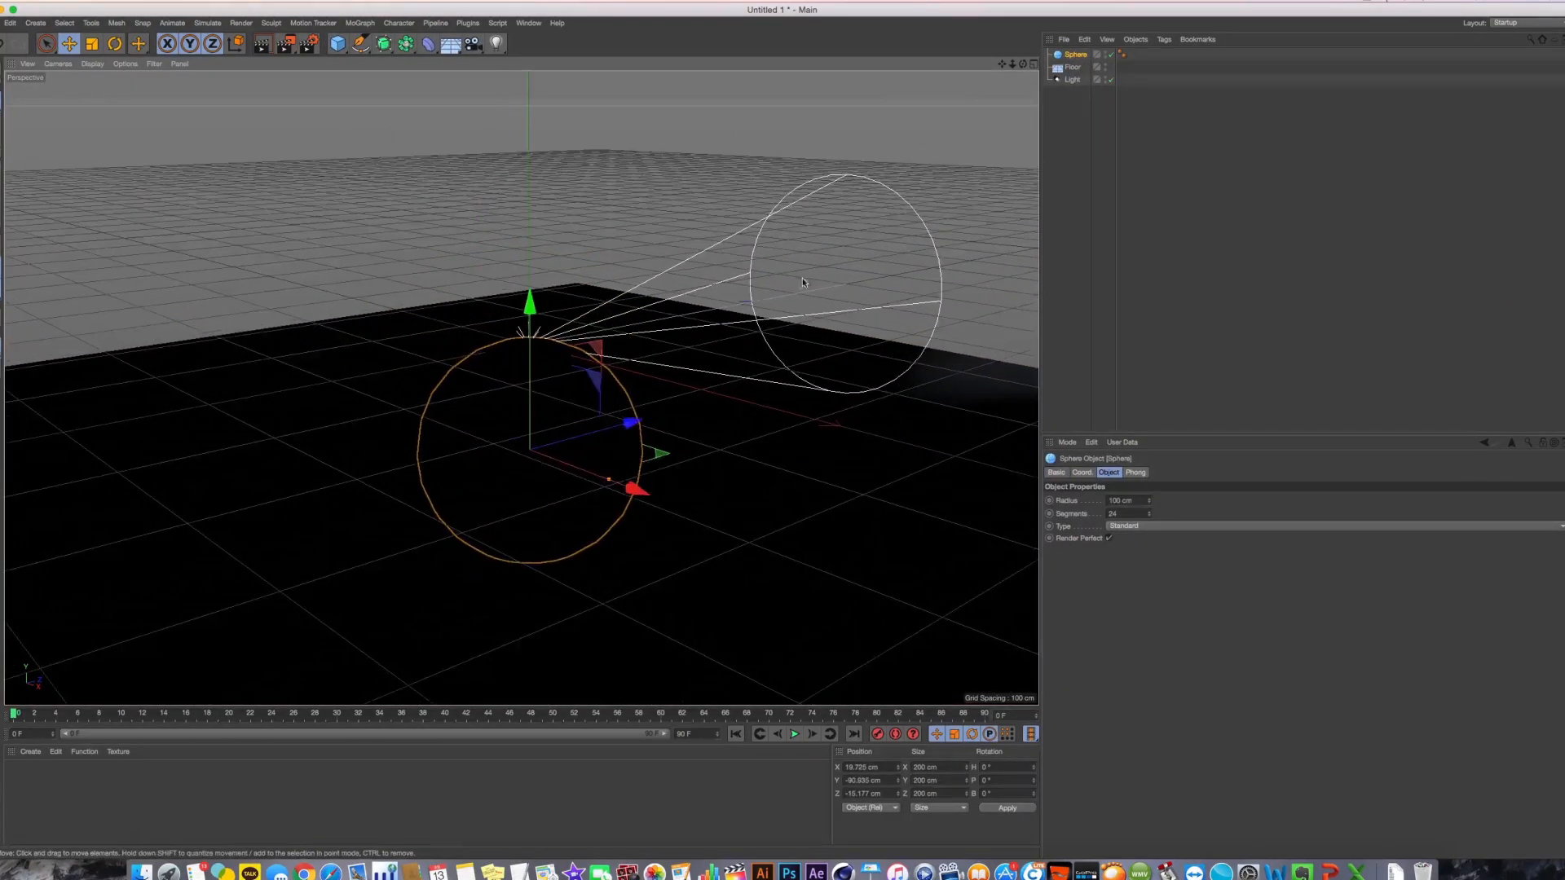
Move the spot light away from the sphere and rotate its pitch to -90° so it points straight down
left_click(725, 256)
left_click(725, 259)
left_click_drag(724, 257, 758, 277, "alt")
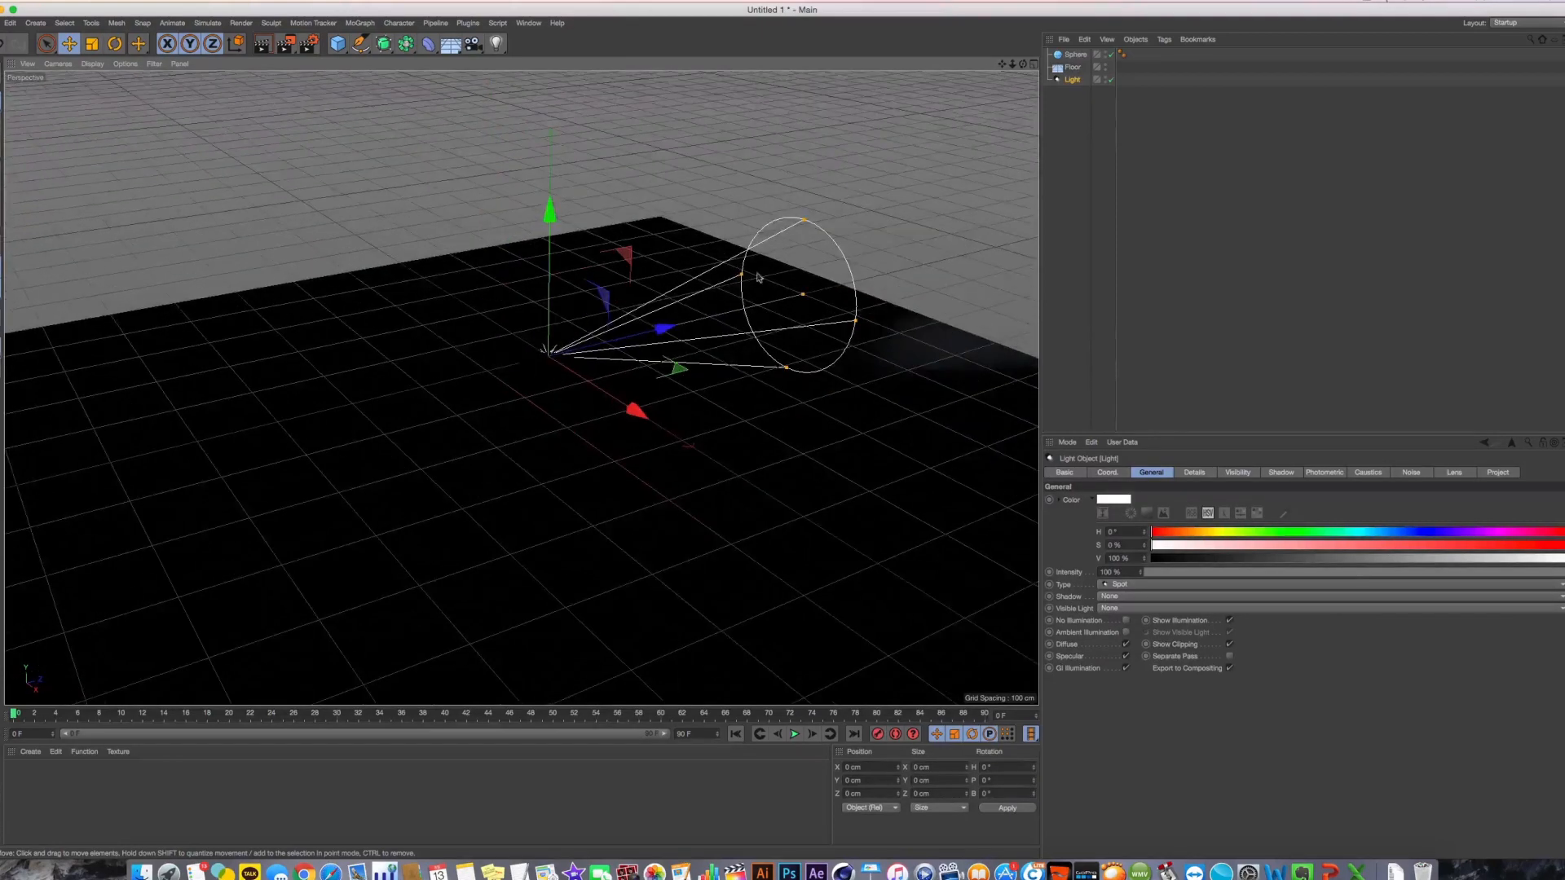
left_click_drag(598, 298, 287, 202)
key("r")
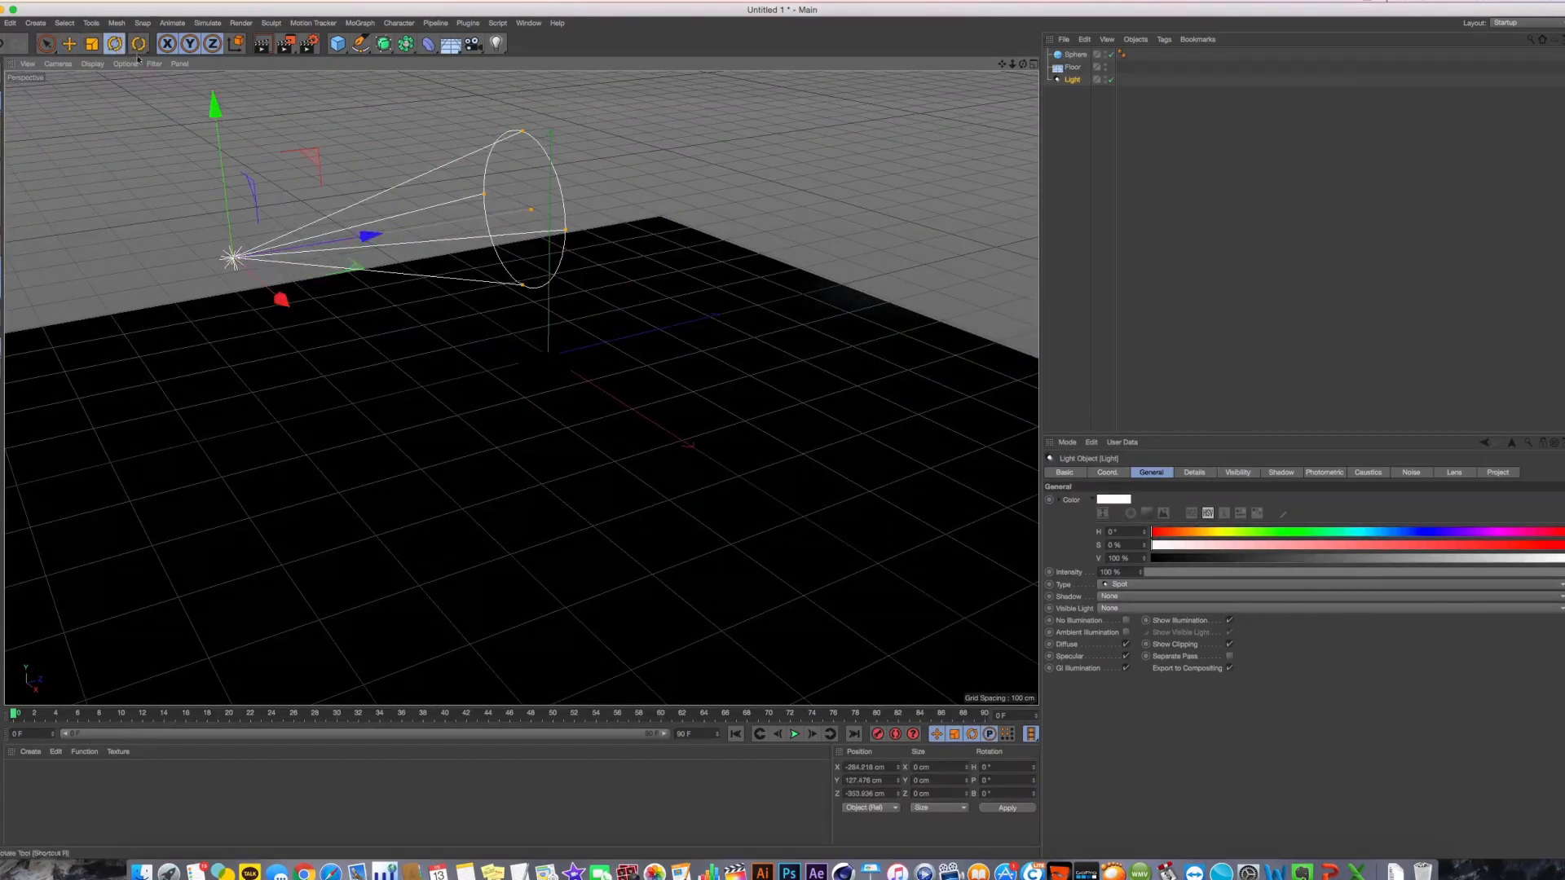
left_click_drag(189, 174, 345, 200)
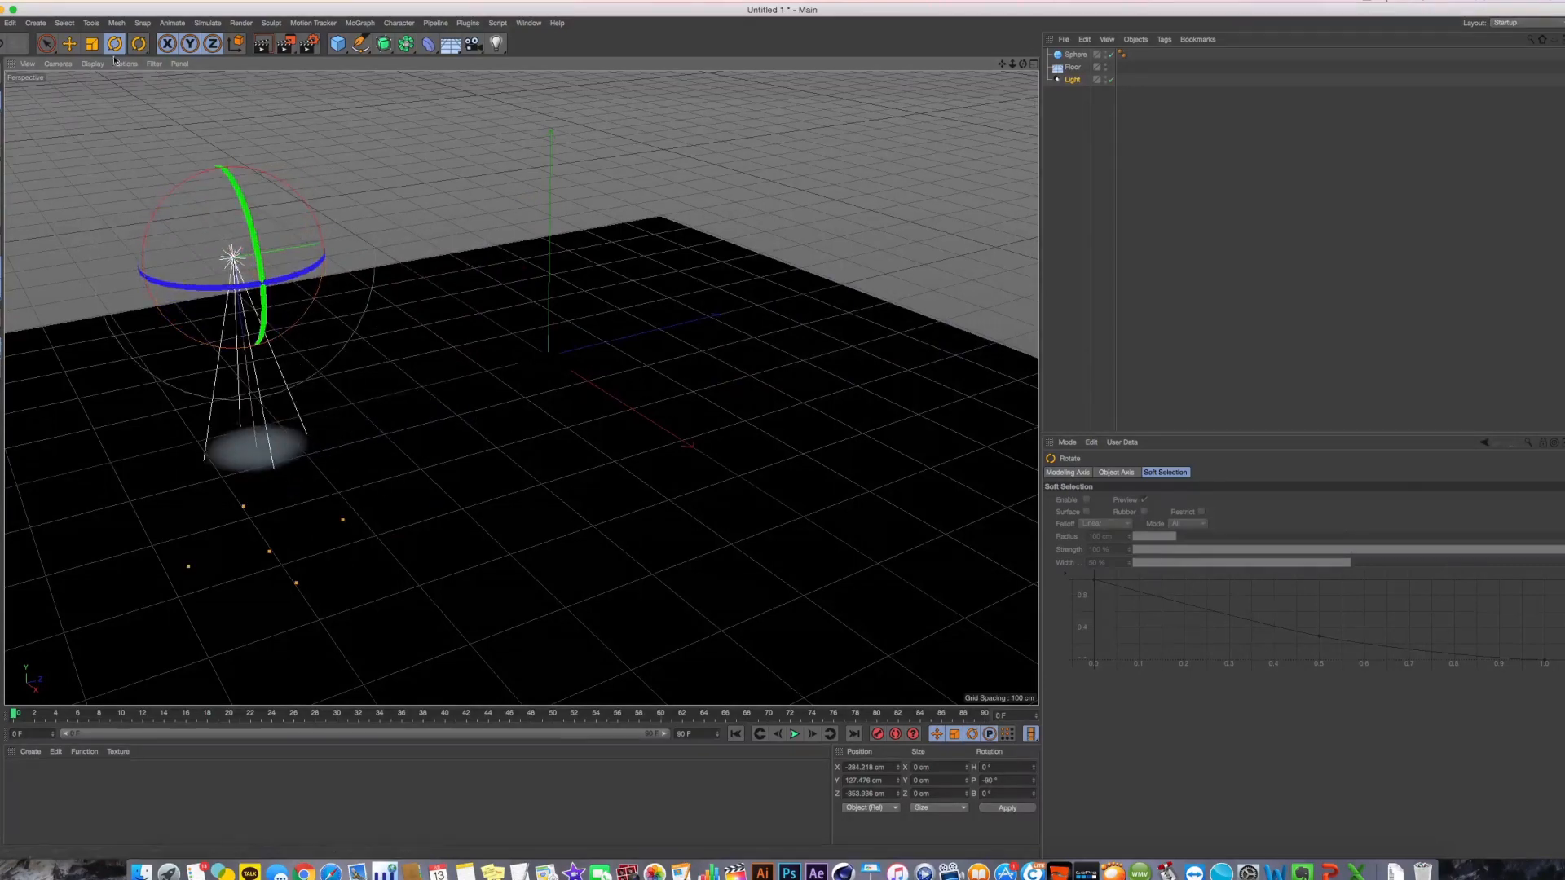
Centre the spot light above the sphere at about X 19 cm and Z -7 cm, and raise it higher
left_click(71, 45)
left_click_drag(270, 366, 613, 184)
middle_click(620, 189)
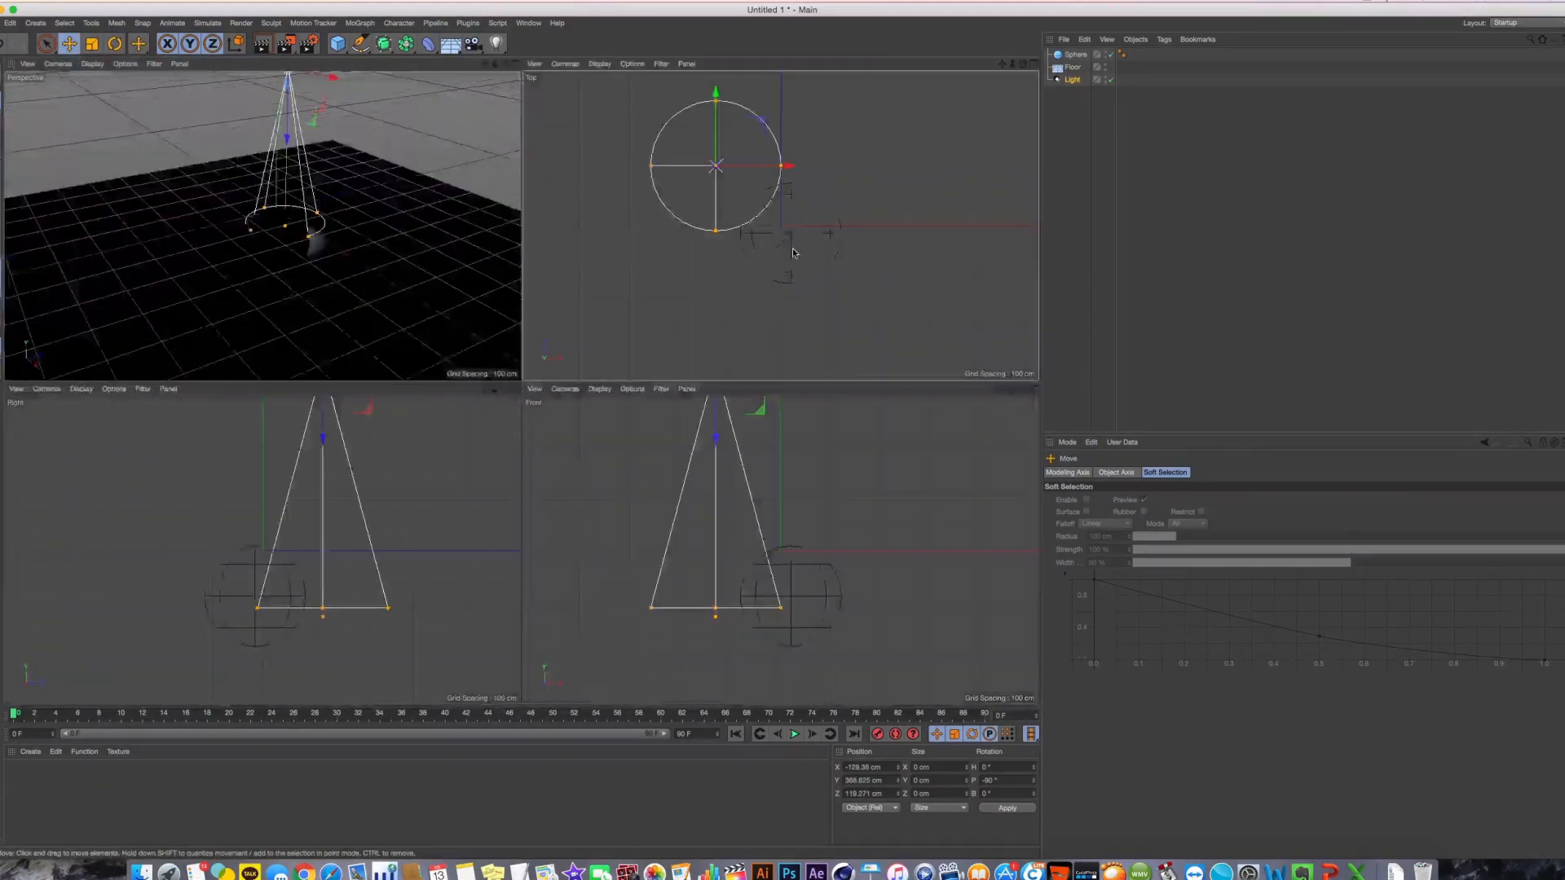
middle_click(793, 251)
left_click_drag(476, 214, 625, 342)
middle_click(625, 343)
middle_click(294, 461)
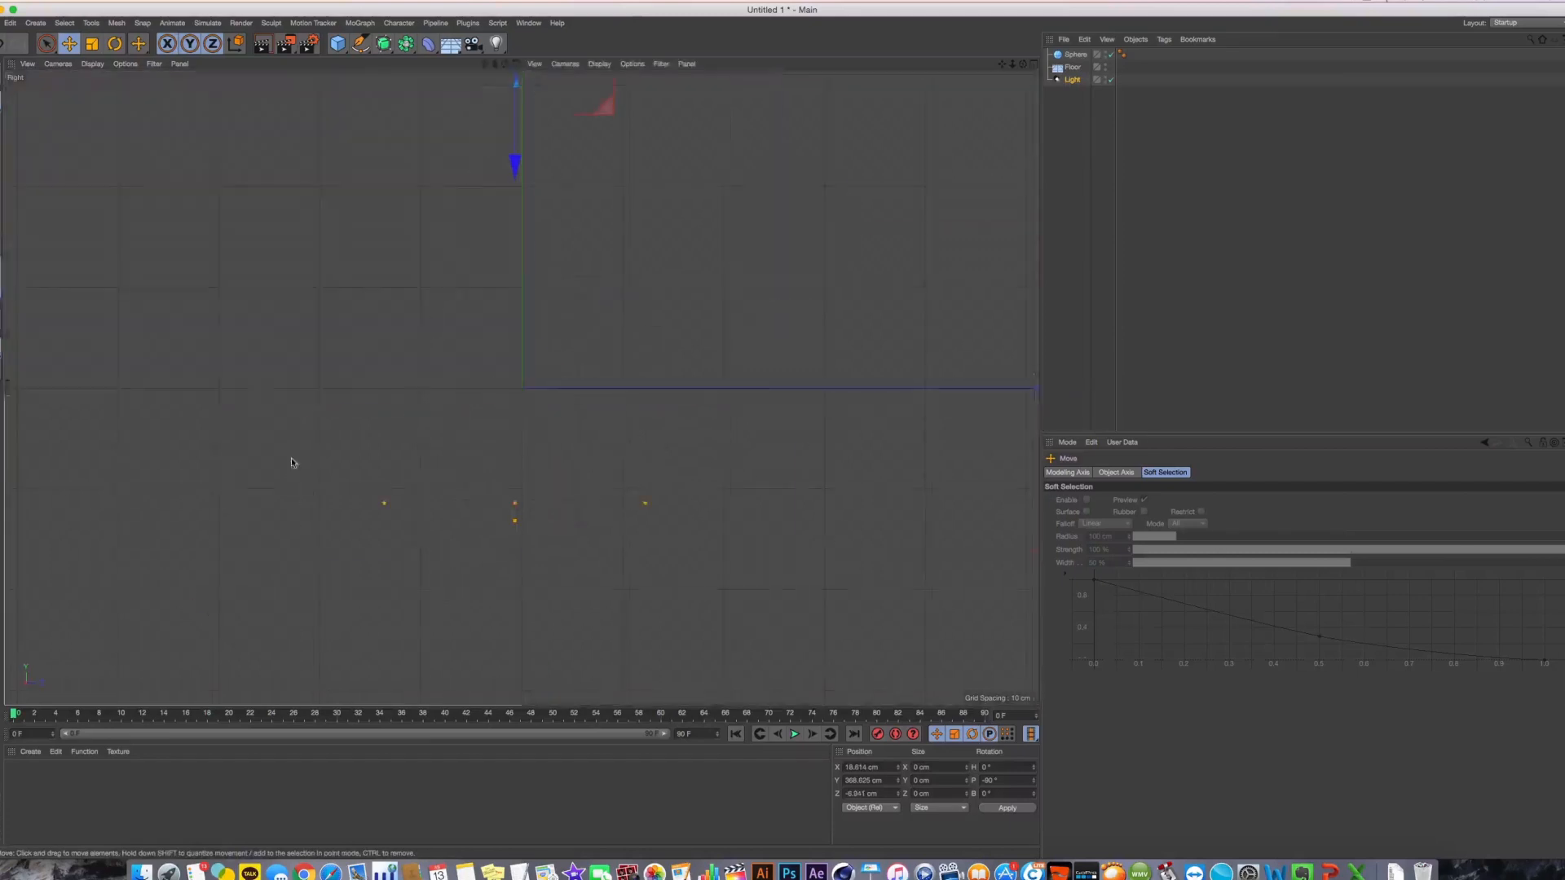
left_click_drag(482, 410, 482, 240)
middle_click(482, 241)
middle_click(421, 172)
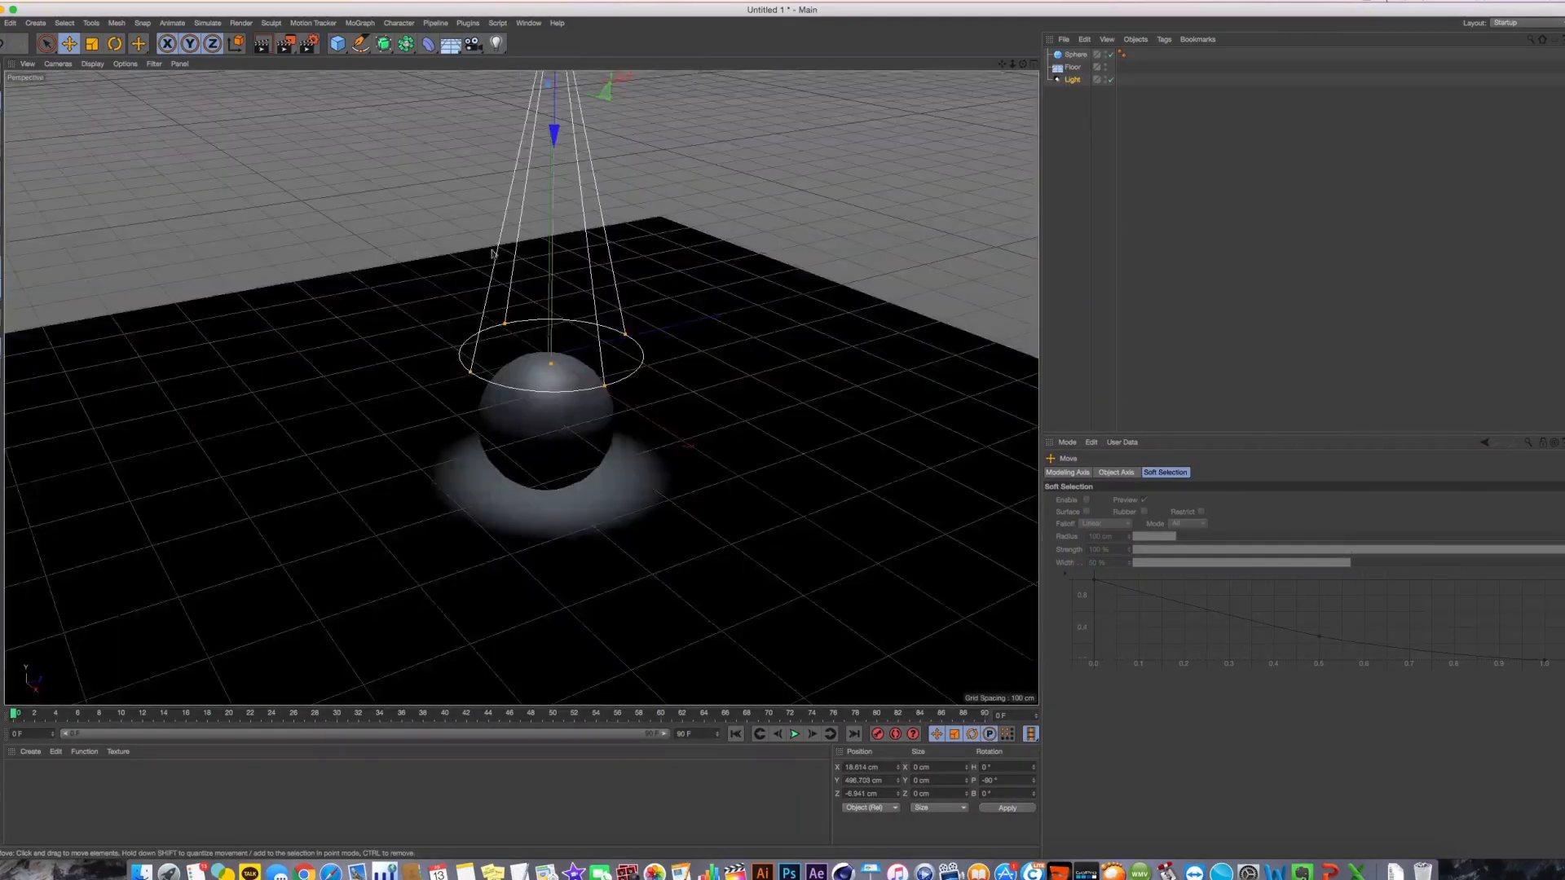
Render the perspective view to check how the spot light illuminates the sphere and floor
left_click(262, 44)
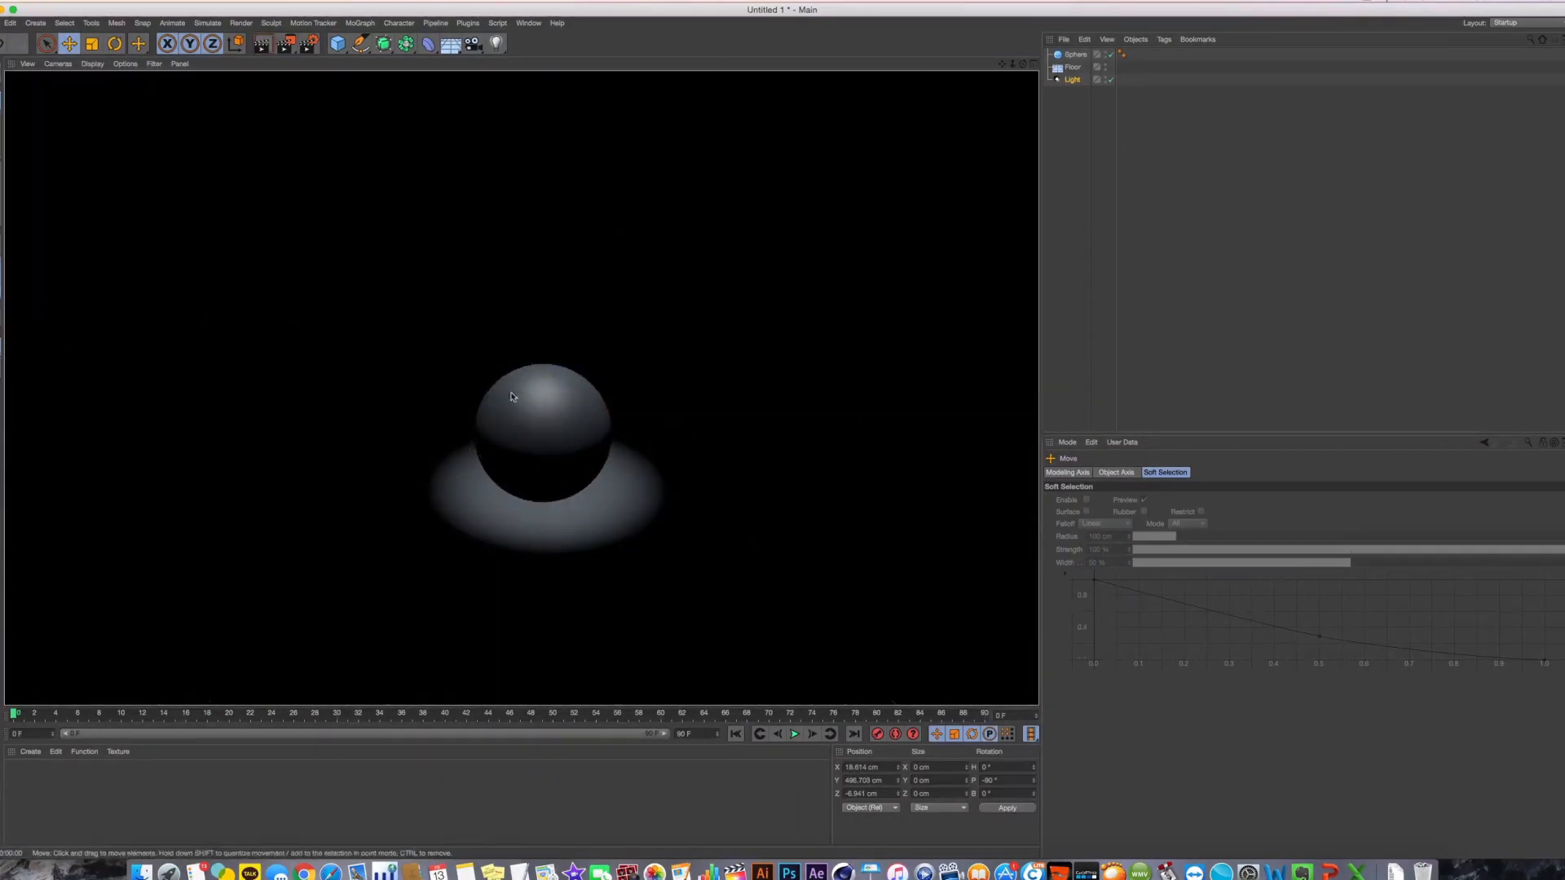
left_click(602, 466)
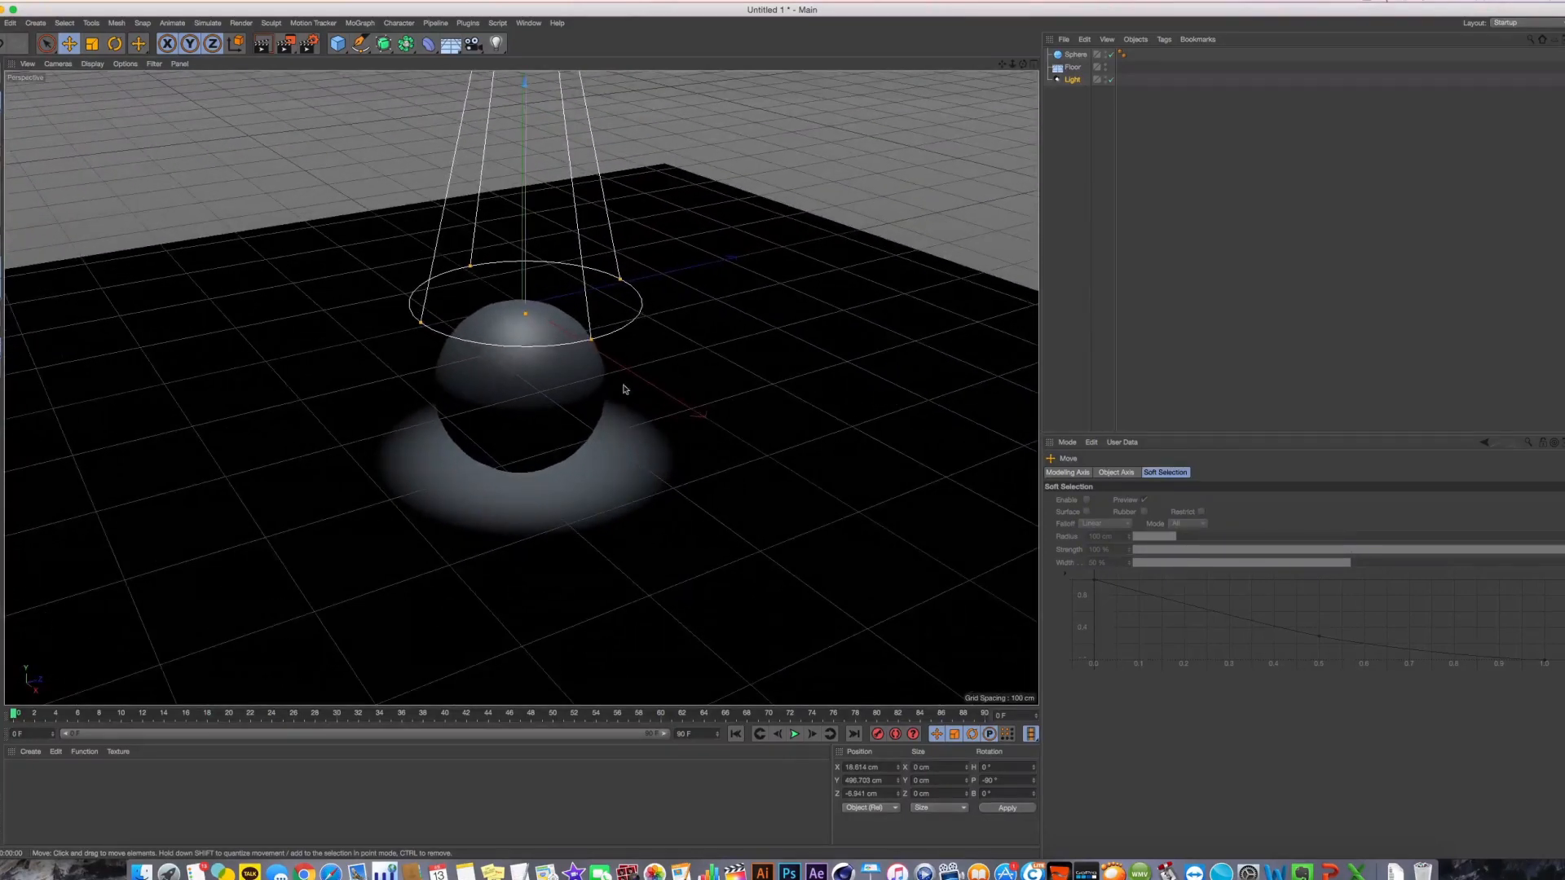
middle_click_drag(601, 397, 602, 399, "alt")
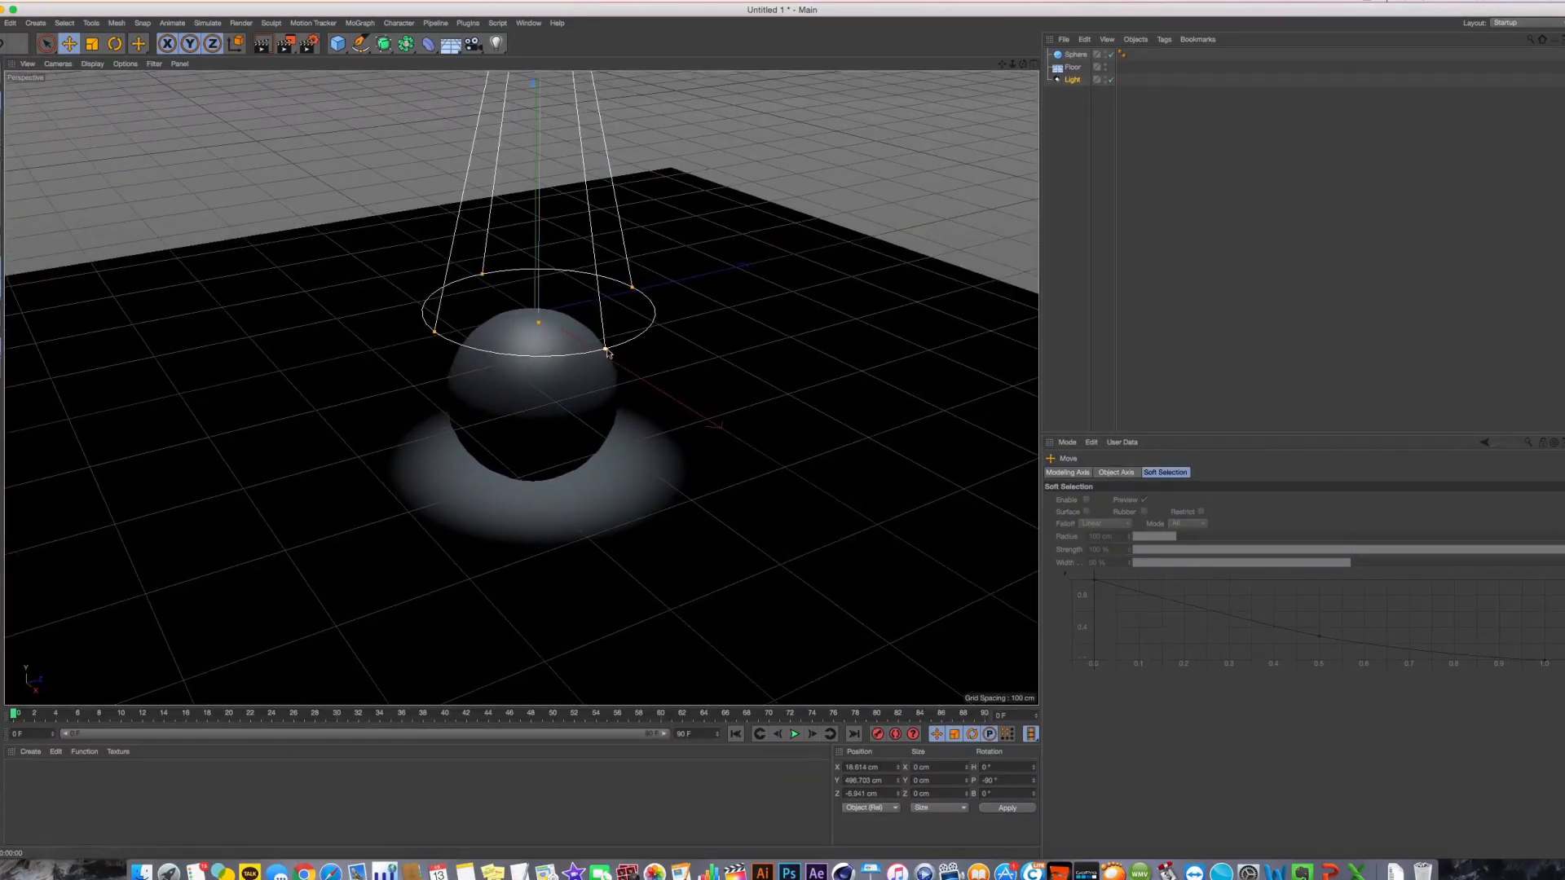
Widen the spot light's cone well beyond the sphere and extend its length down to the sphere's lower half
left_click_drag(606, 349, 782, 394)
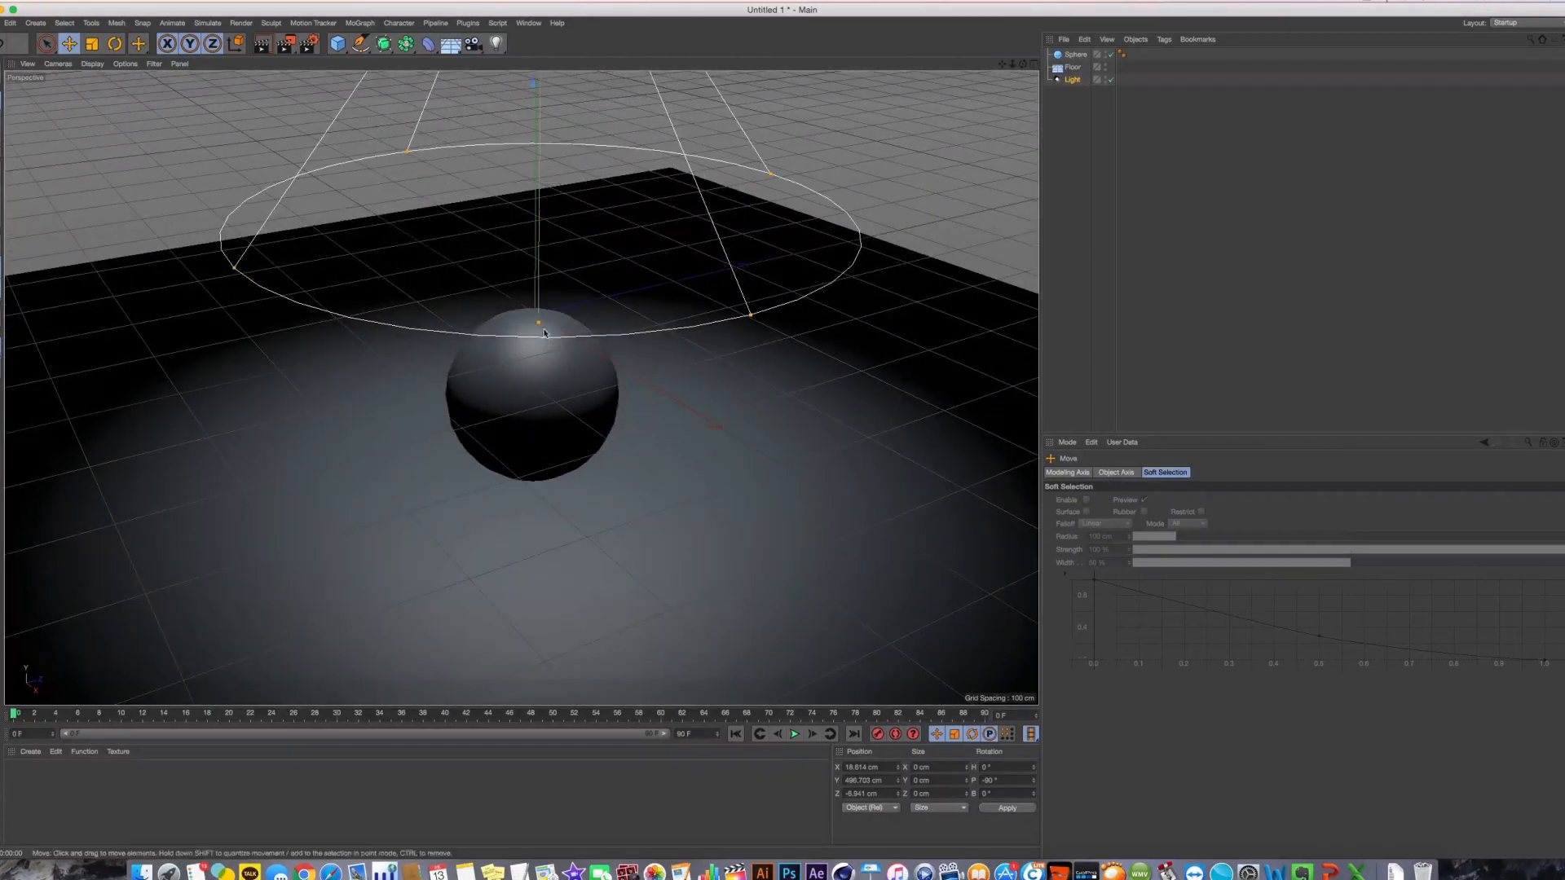
left_click_drag(538, 322, 576, 414)
scroll(545, 448, "down", 3)
key("super+r")
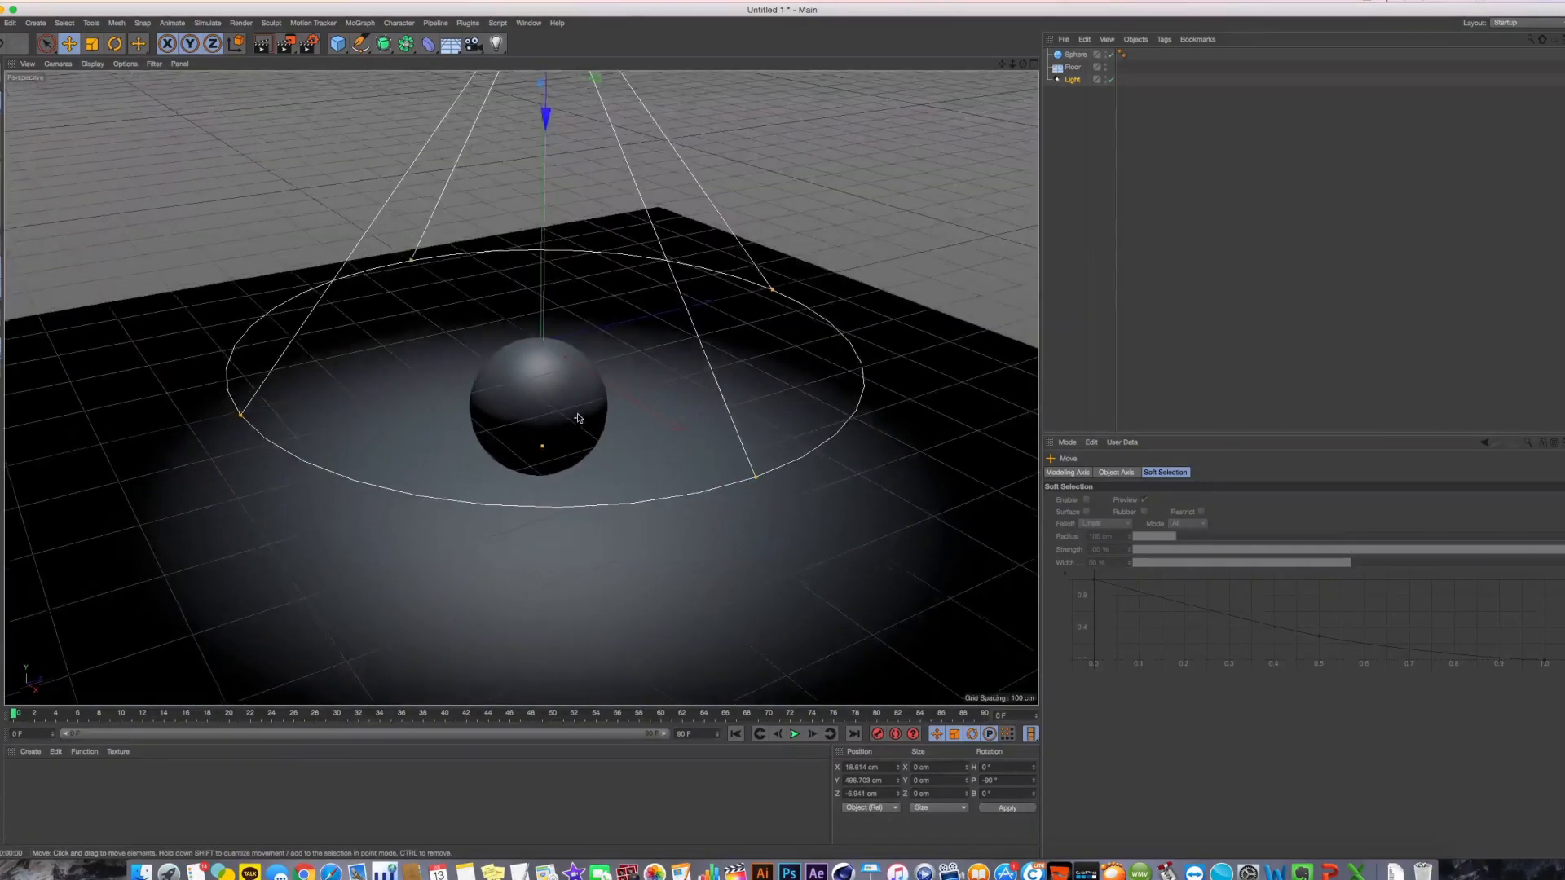
In the spot light's details, set the outer angle to 70.8° and the inner angle to 61°
left_click(1072, 79)
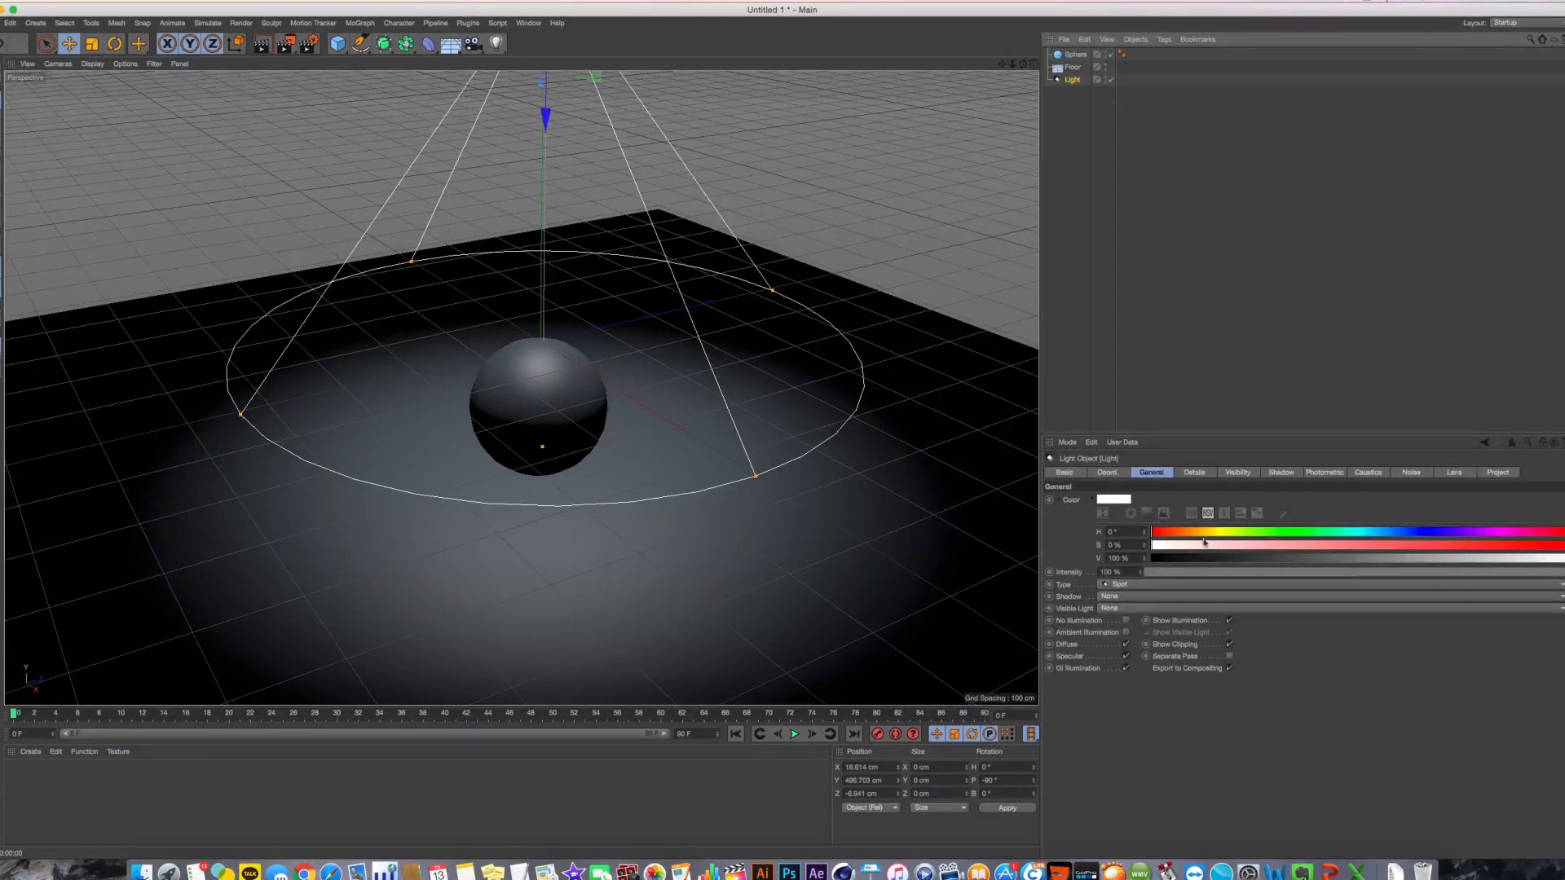
left_click(1192, 472)
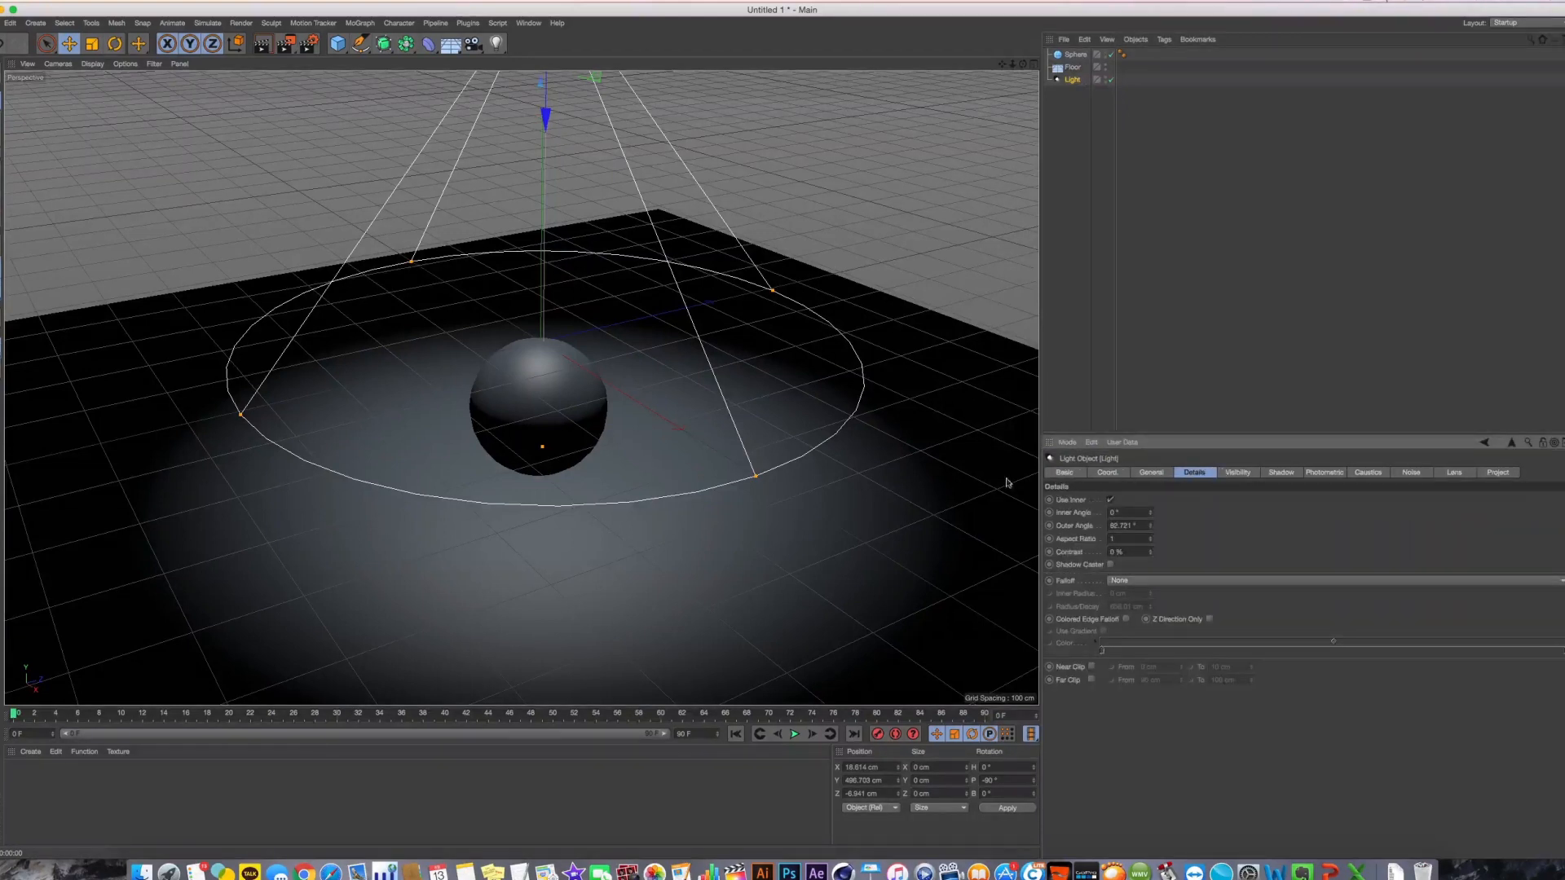
mouse_move(755, 476)
left_mouse_down()
mouse_move(708, 485)
mouse_move(765, 483)
left_mouse_up()
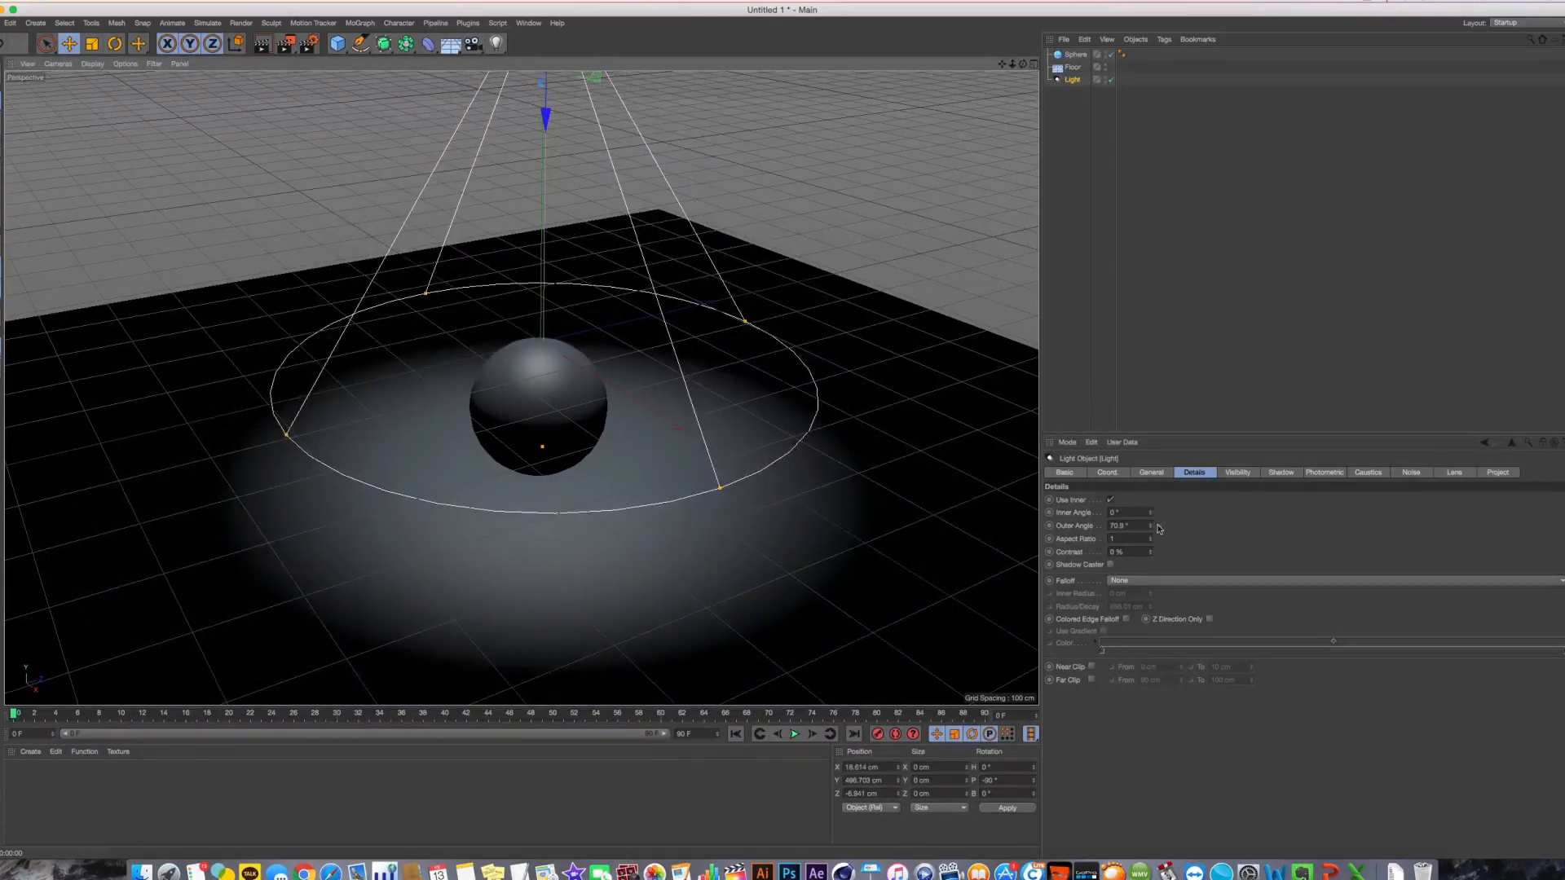
left_click_drag(1150, 513, 1150, 489)
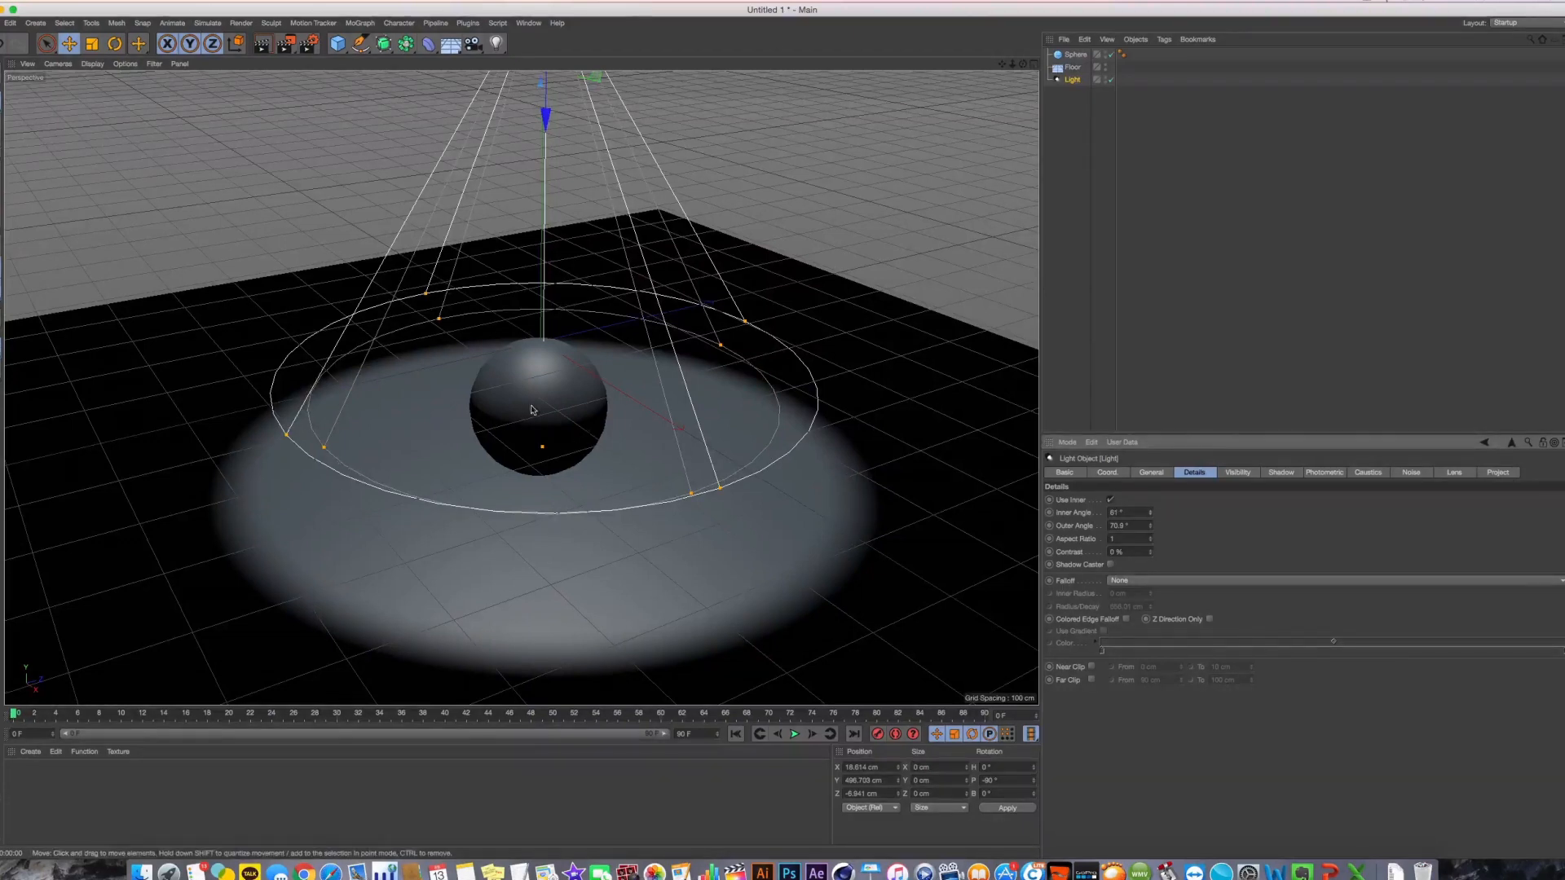
Paint freehand white Doodle strokes from the sphere's base across the floor to beyond its edge, and reactivate the Move tool
left_click(91, 23)
mouse_move(137, 174)
left_click(228, 173)
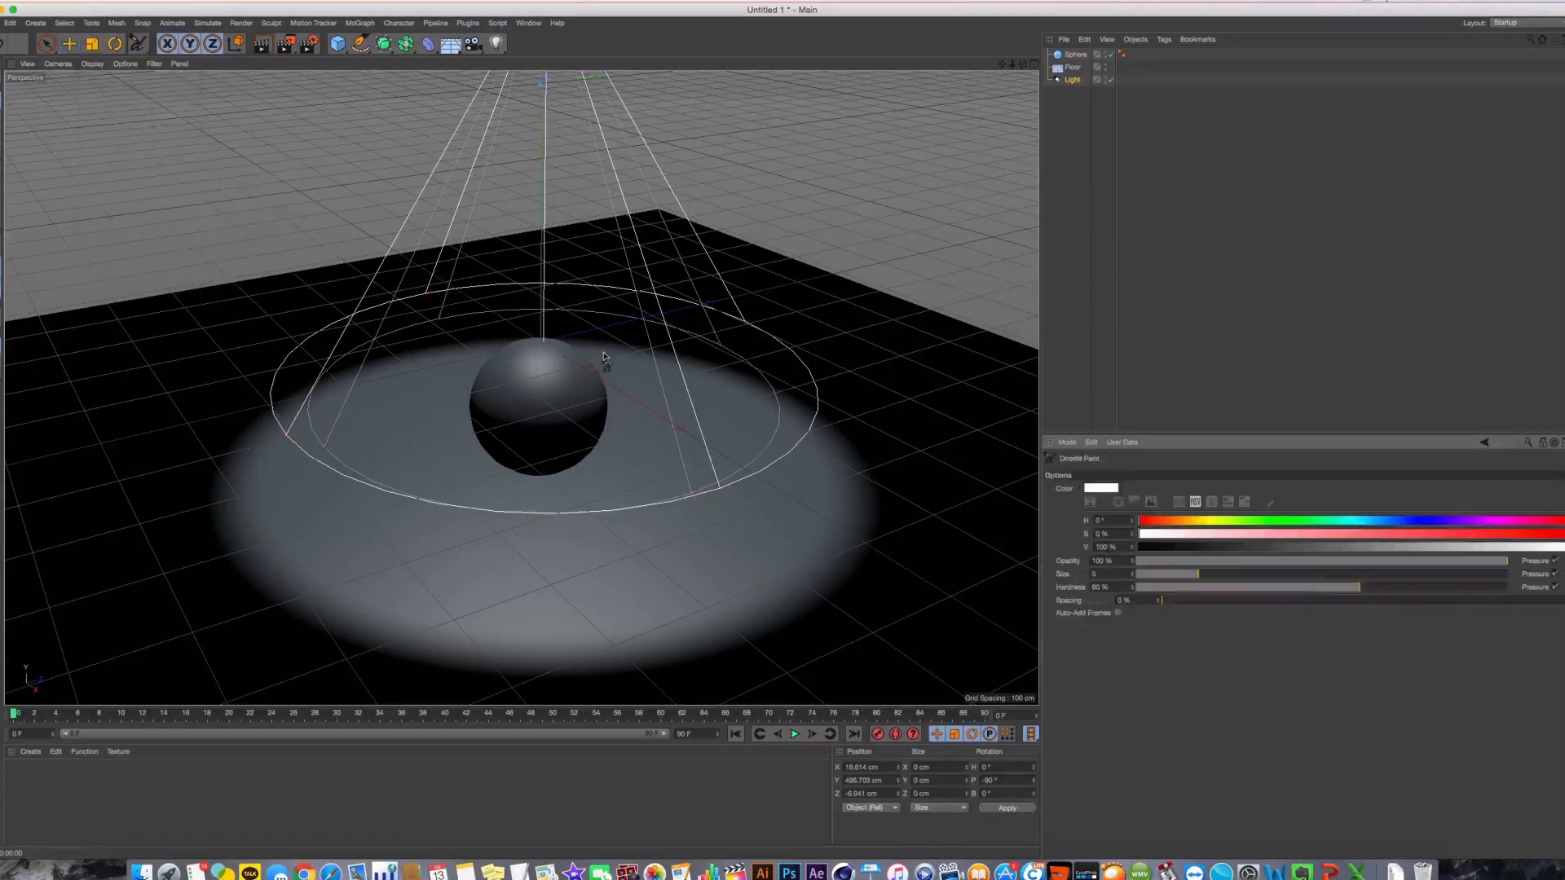
mouse_move(531, 458)
left_mouse_down()
mouse_move(541, 472)
mouse_move(732, 405)
mouse_move(1012, 259)
left_mouse_up()
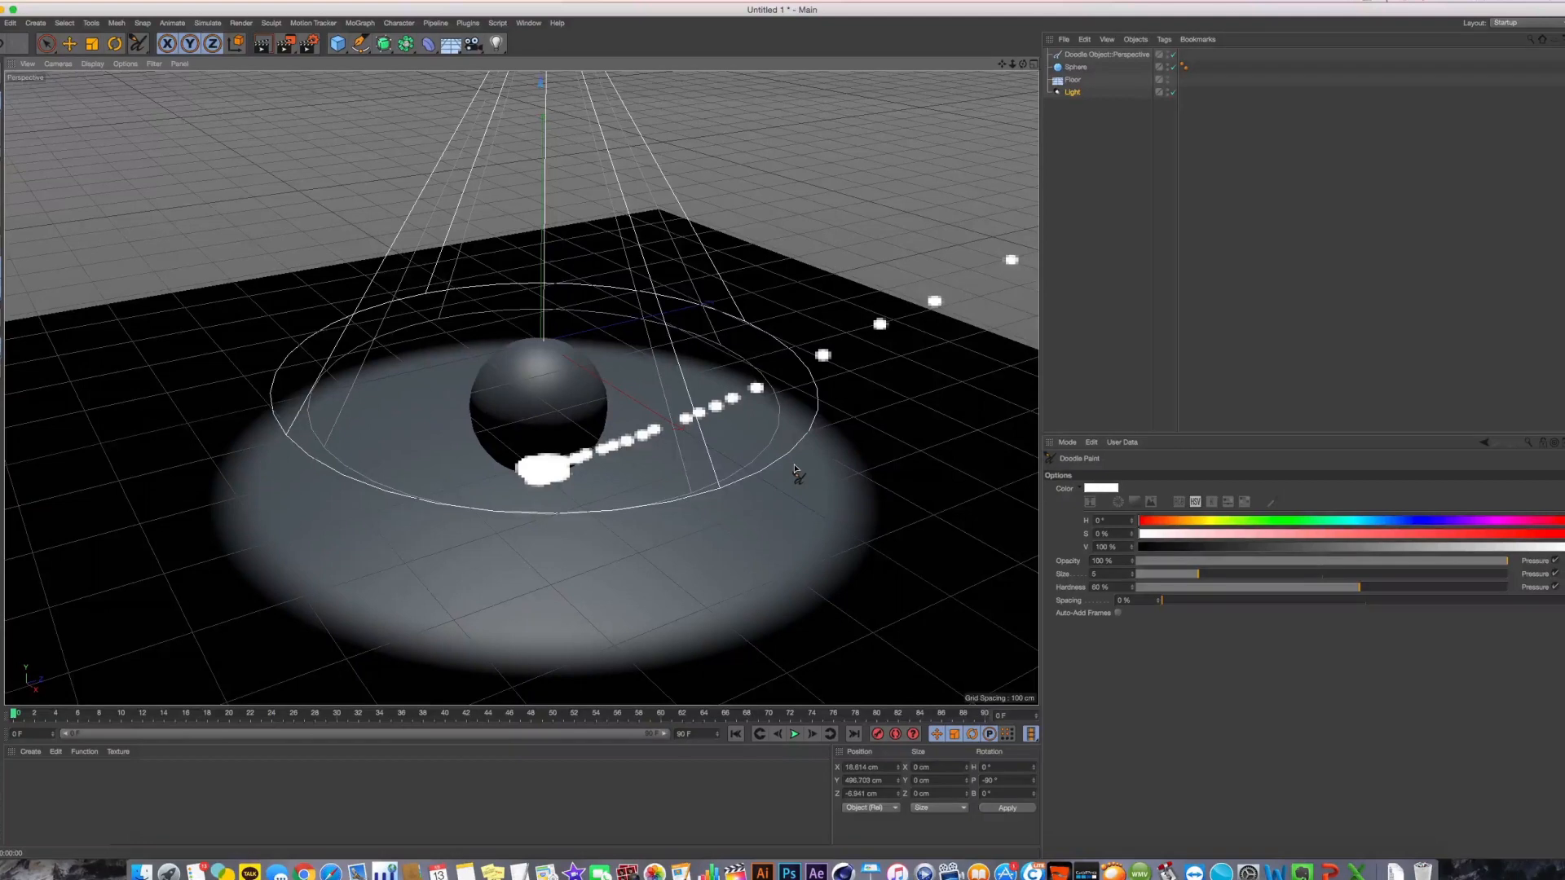
left_click(1074, 93)
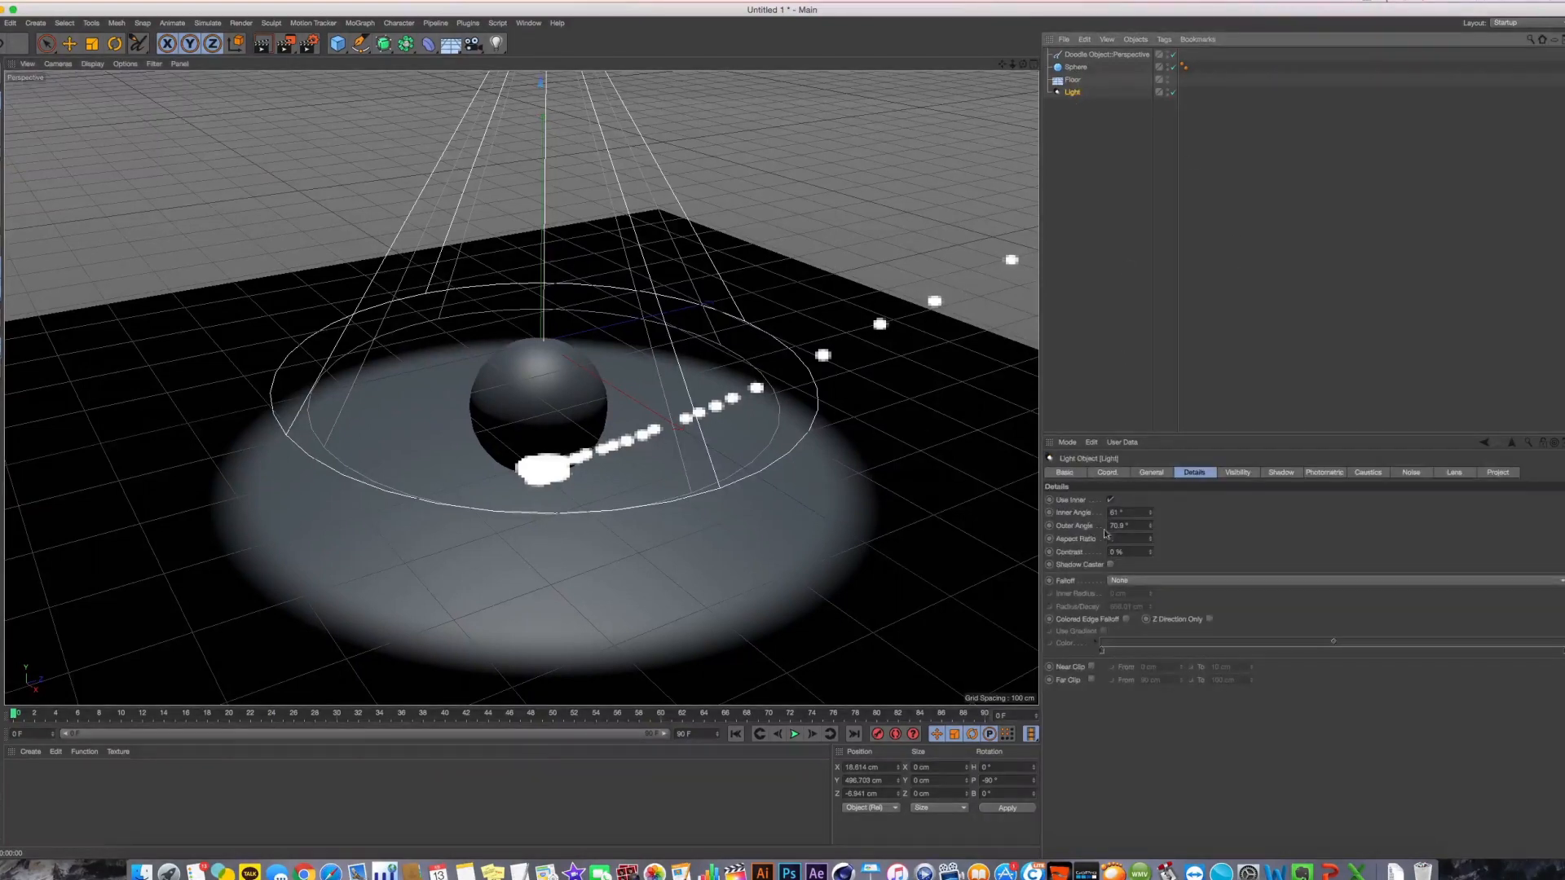
left_click_drag(980, 226, 1043, 316)
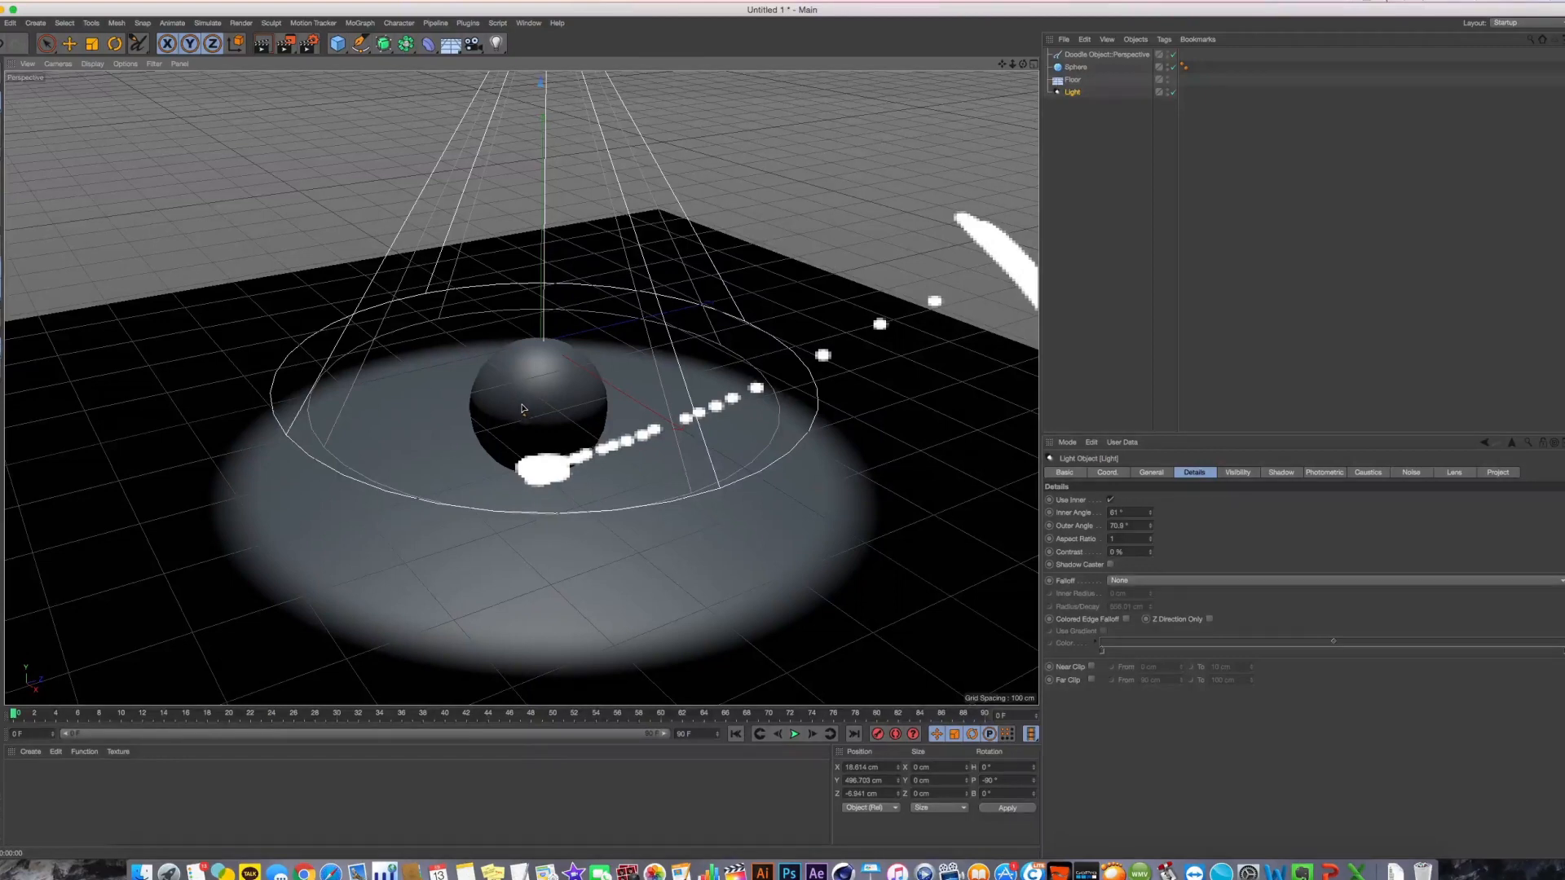
left_click(69, 43)
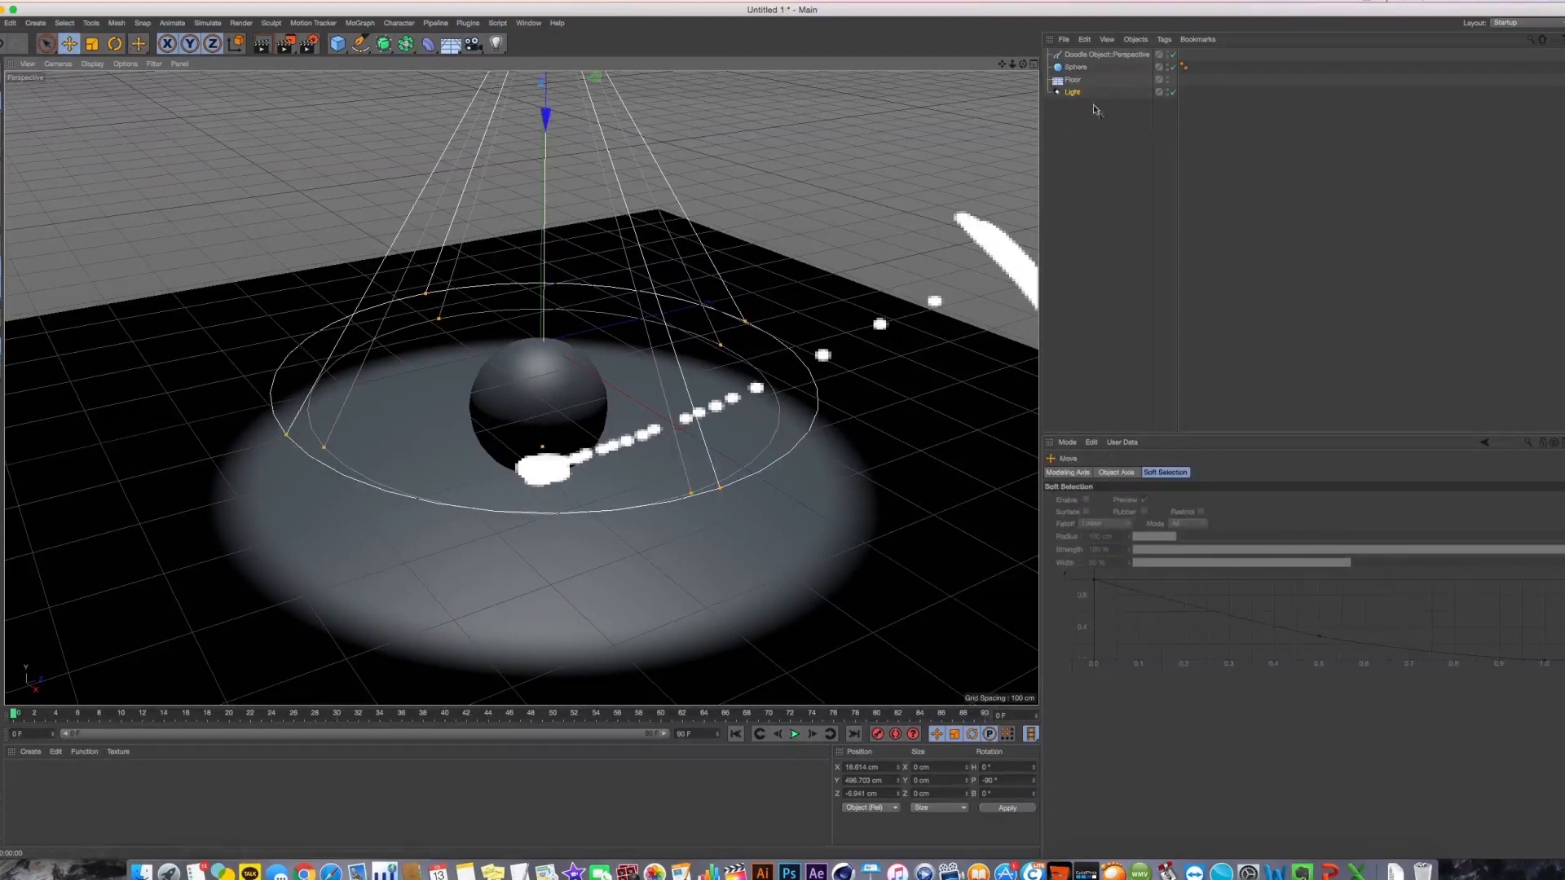
Delete the Doodle object from the scene and reselect the light
left_click(1094, 55)
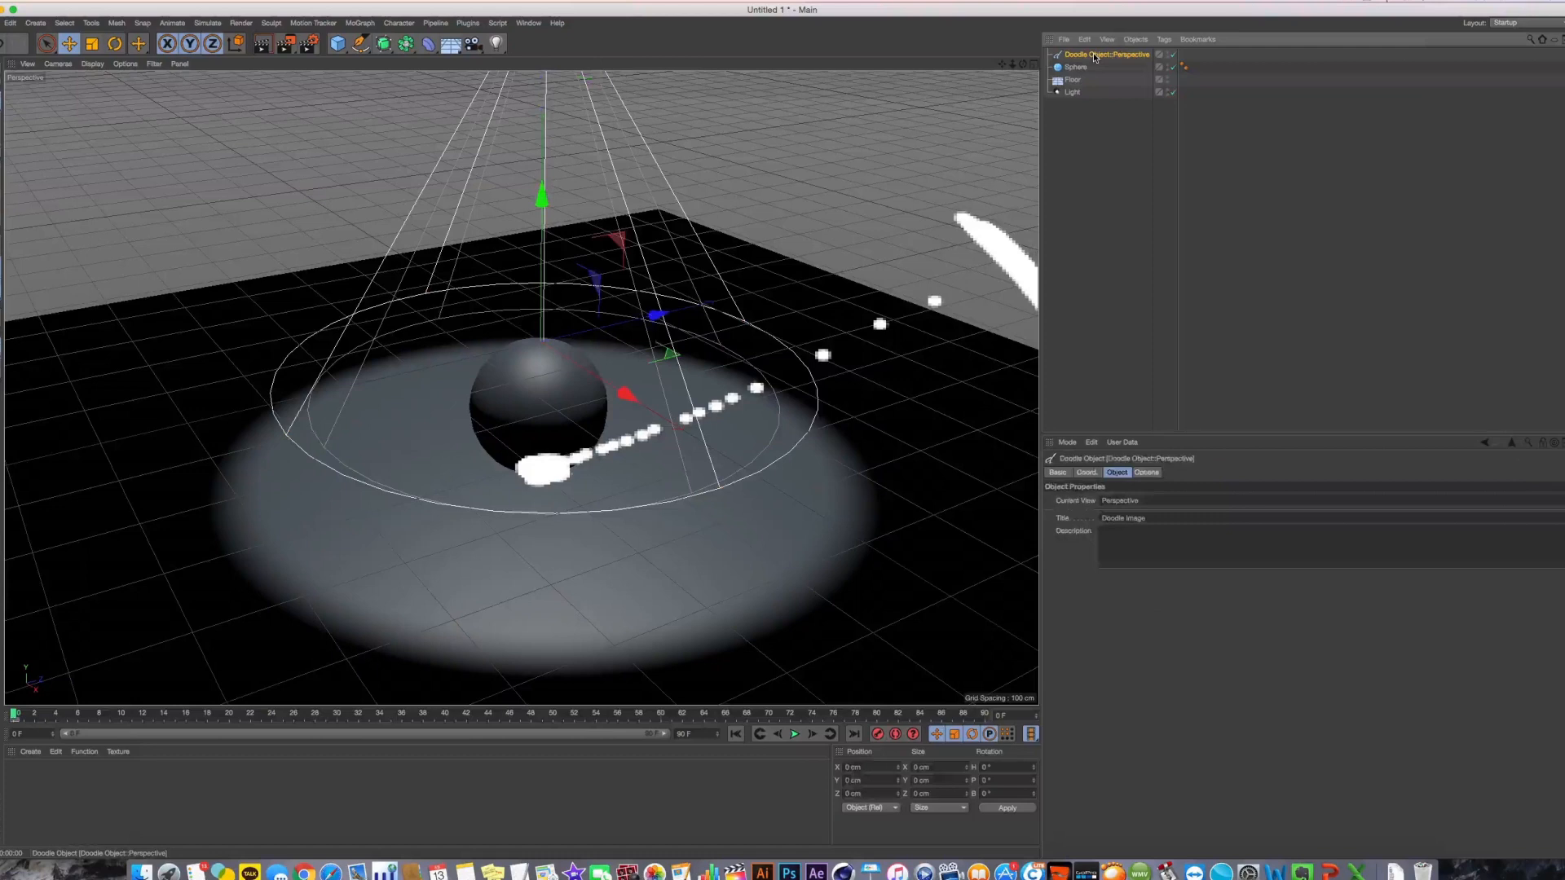
key("Delete")
left_click(1073, 80)
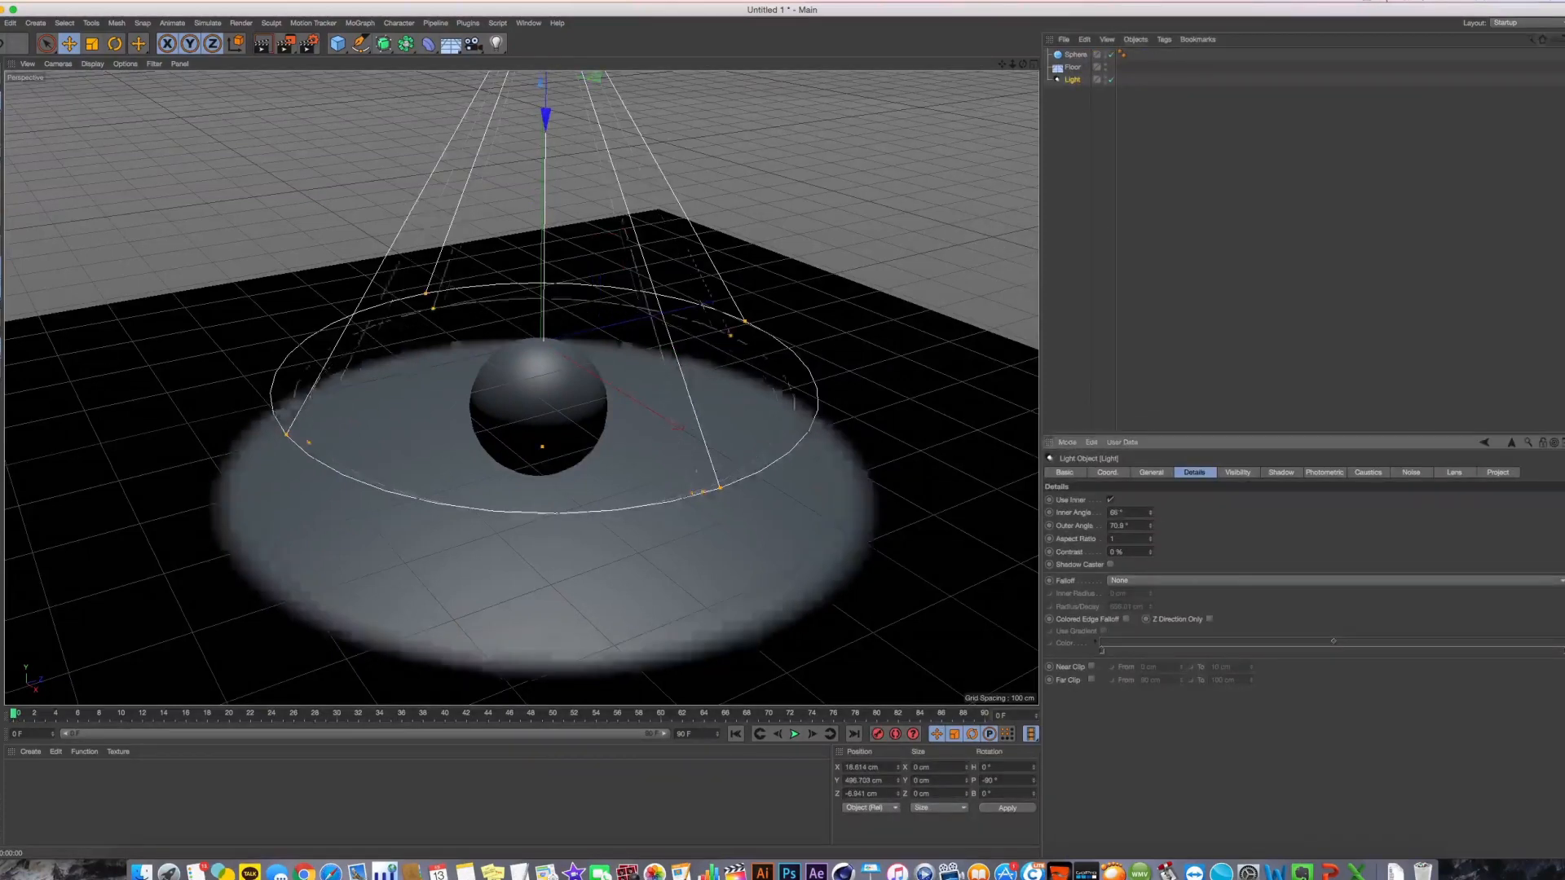
Render with the light's inner angle at 70.8°, and again with inner angle 0° and outer angle 134.9°
left_click_drag(1150, 512, 1150, 489)
key("super+r")
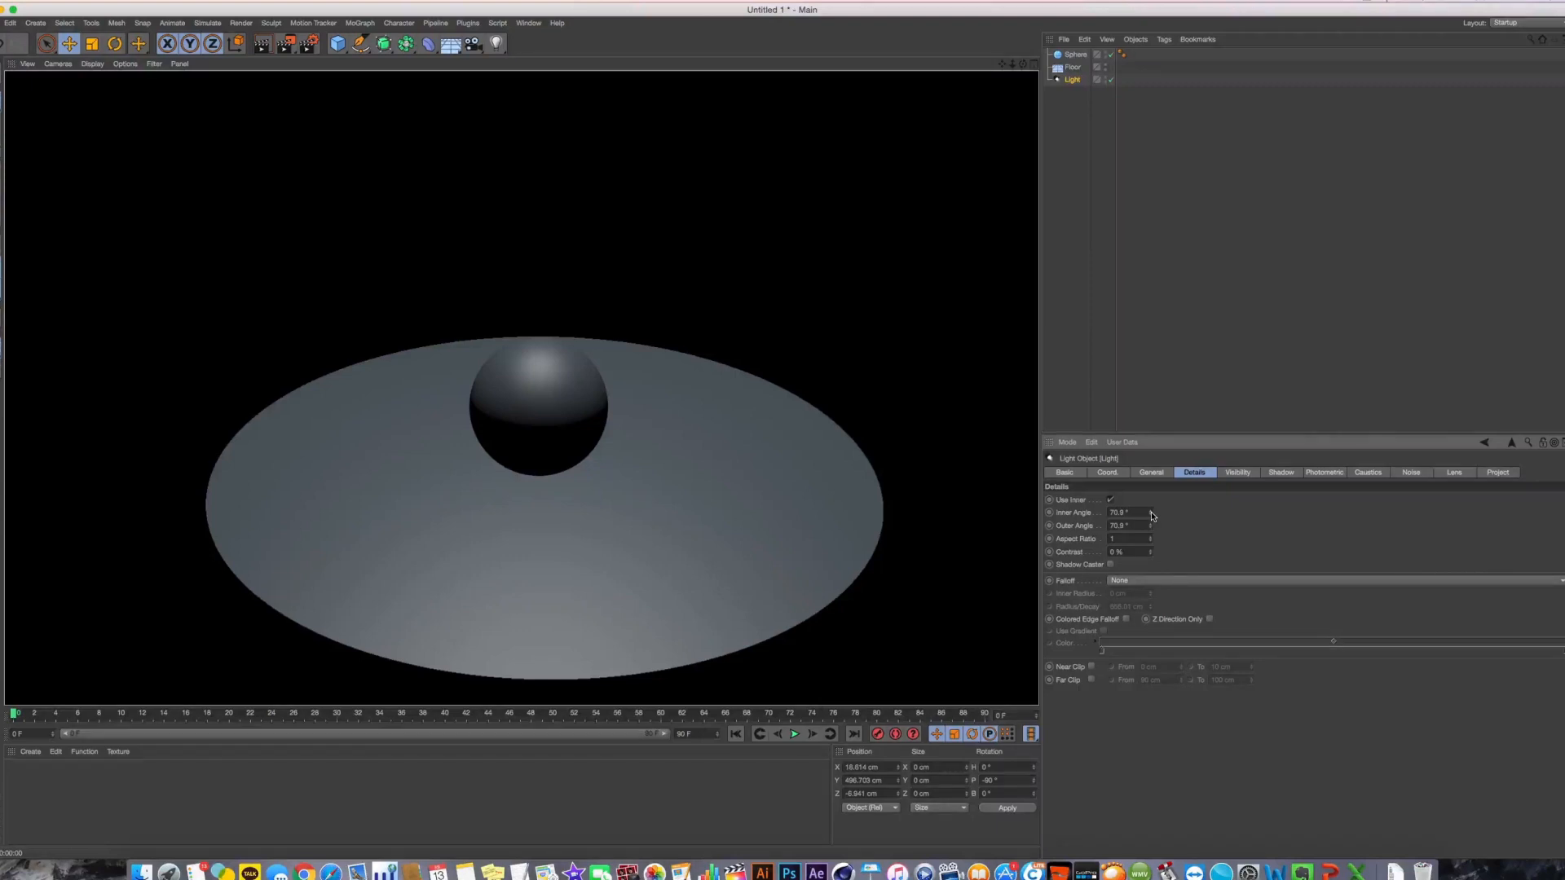
mouse_move(1151, 512)
left_mouse_down()
mouse_move(1150, 571)
mouse_move(1154, 528)
left_mouse_up()
key("super+r")
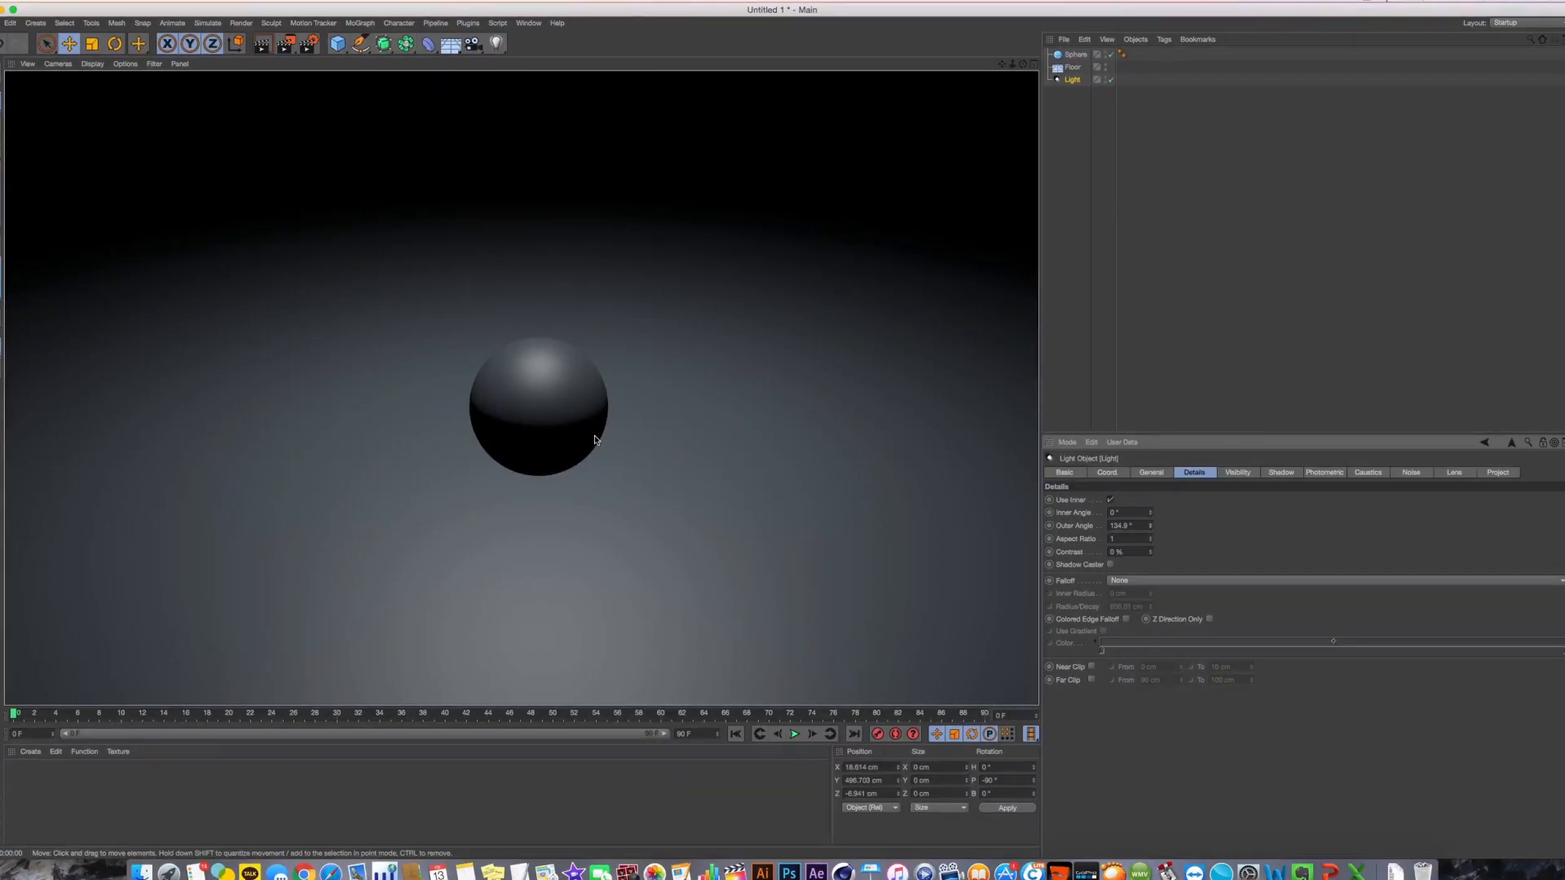
Try the Omni light type for comparison and return the light to Spot
left_click(1152, 473)
left_click(1155, 585)
left_click(1141, 595)
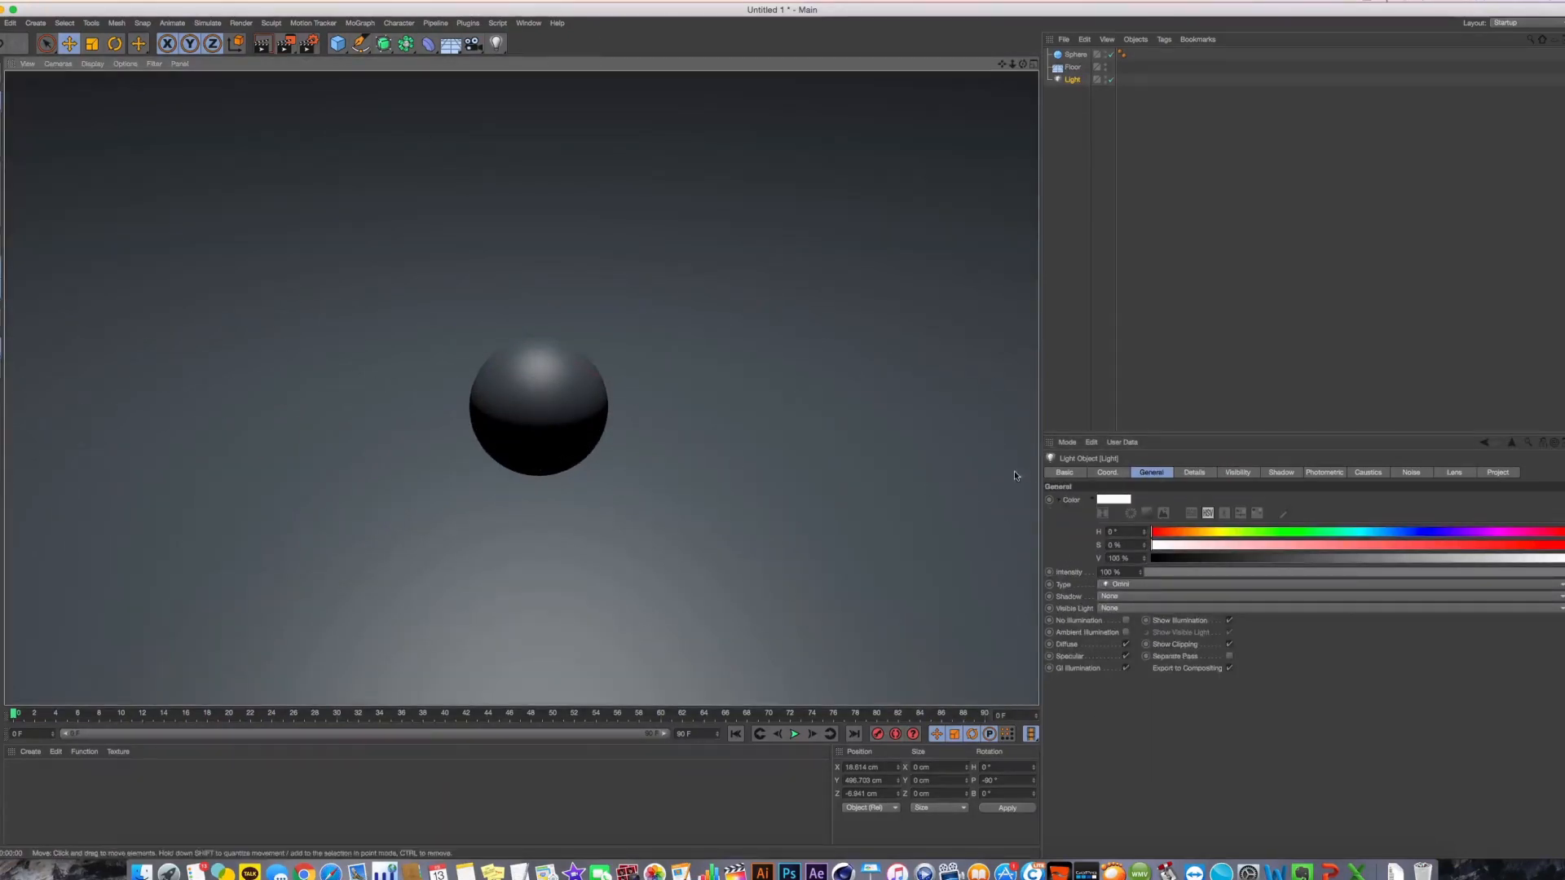
left_click(1139, 585)
left_click(1119, 610)
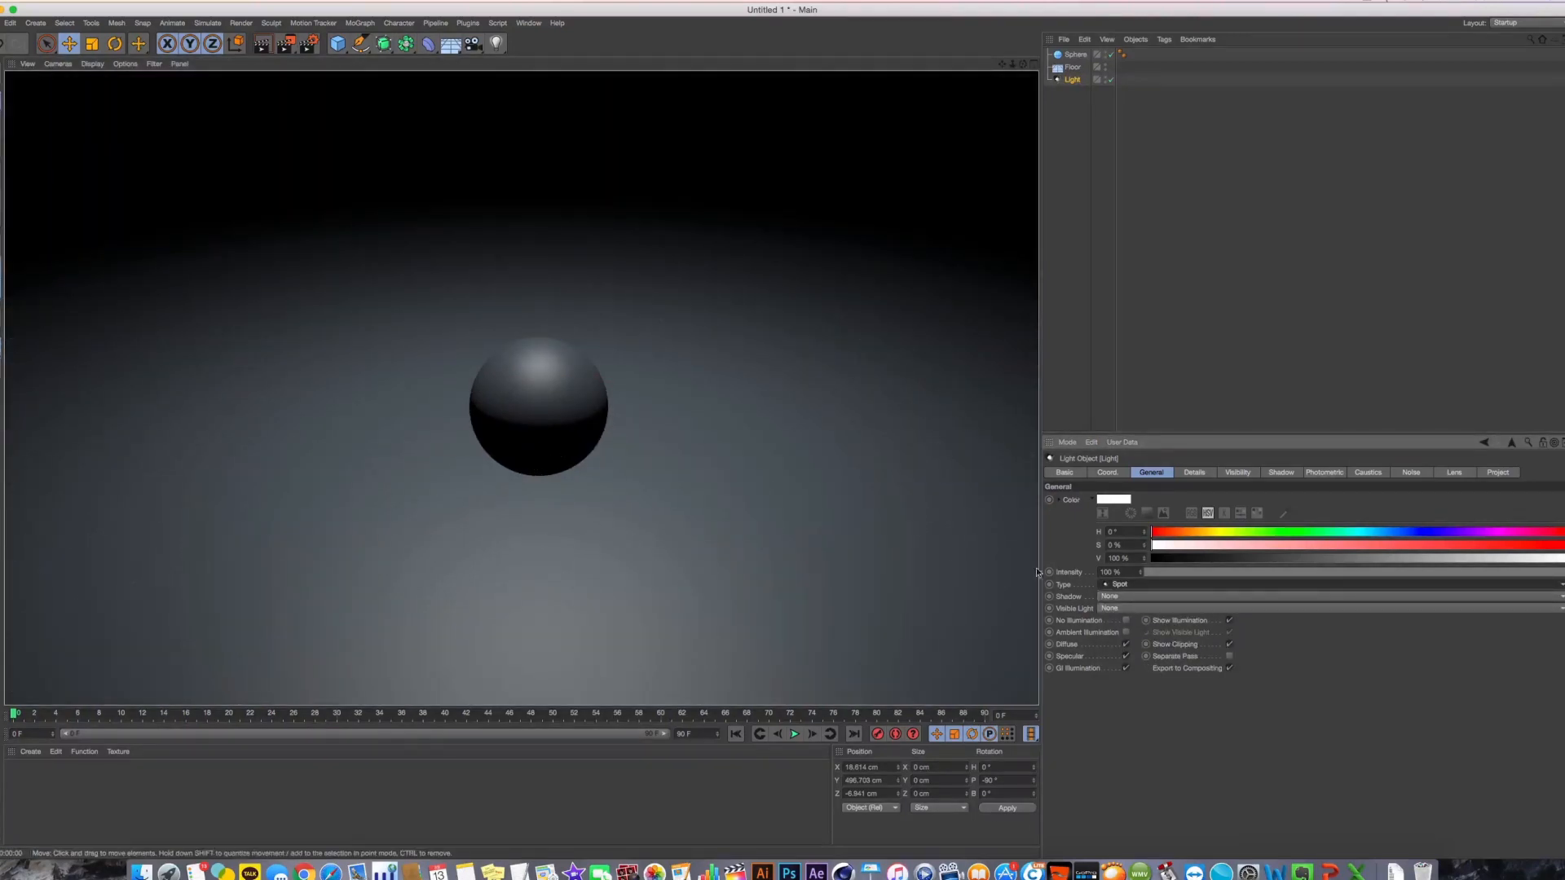
Set the spot light's shadow to Shadow Maps (Soft) and render the sphere, including a closer view
left_click(1194, 475)
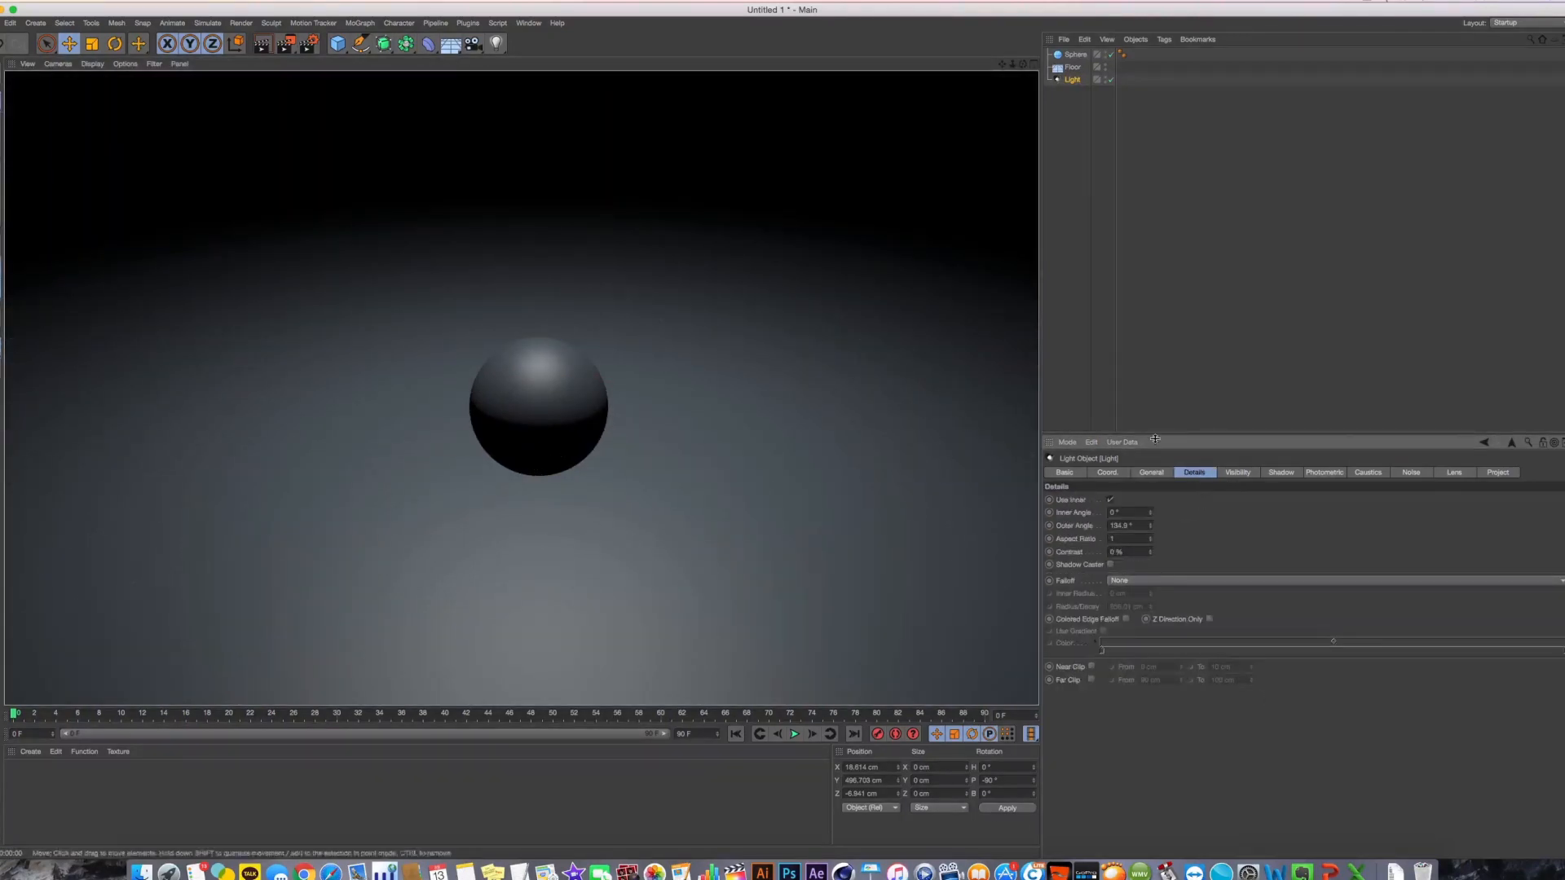
left_click(1149, 474)
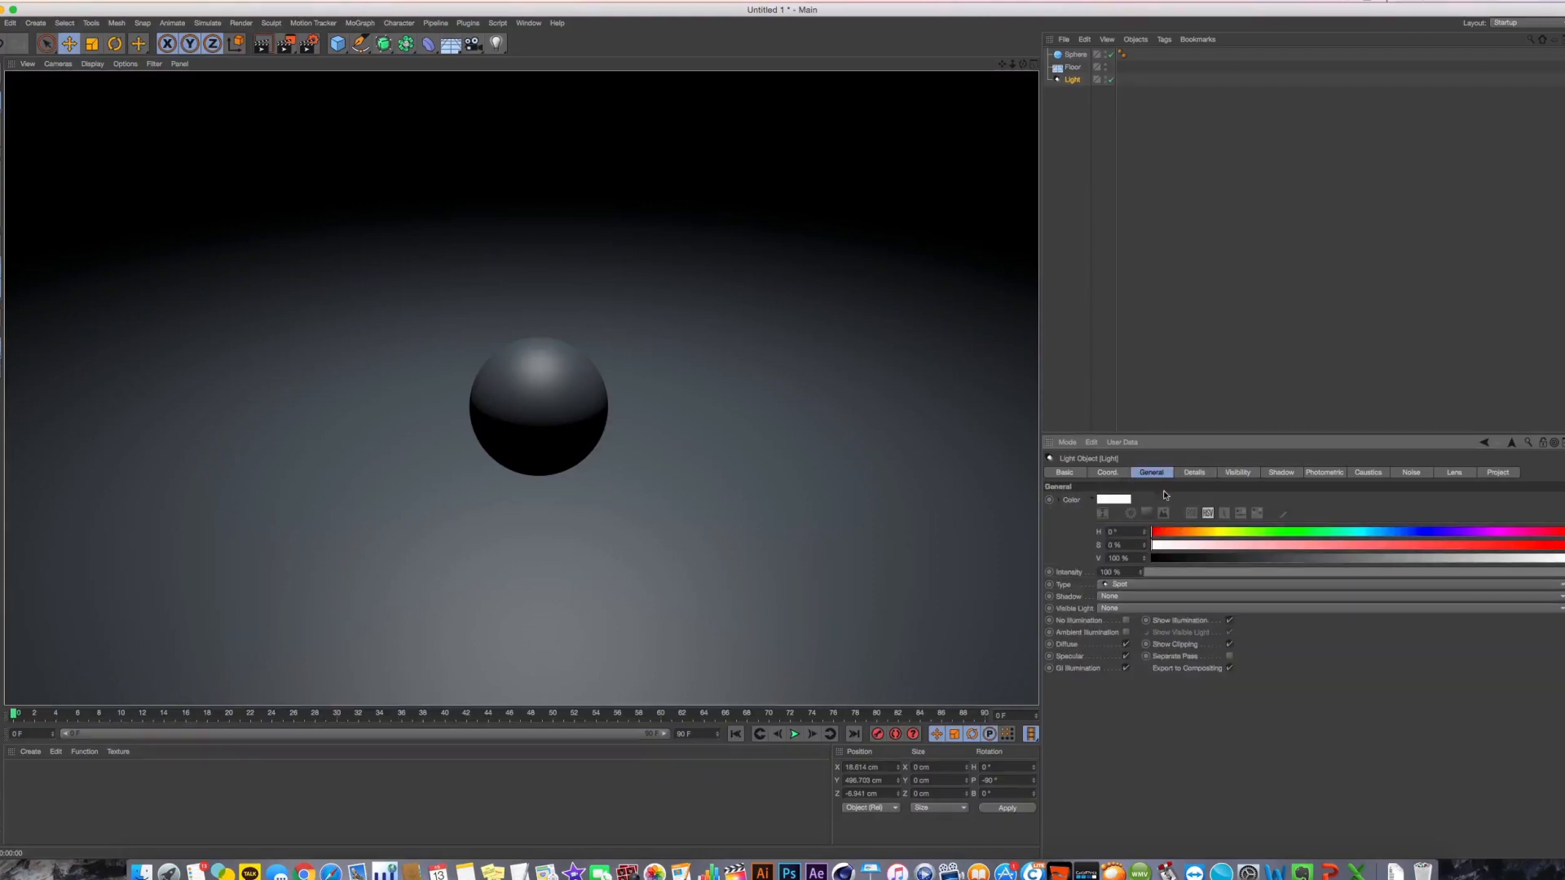
left_click(1115, 598)
left_click(1127, 624)
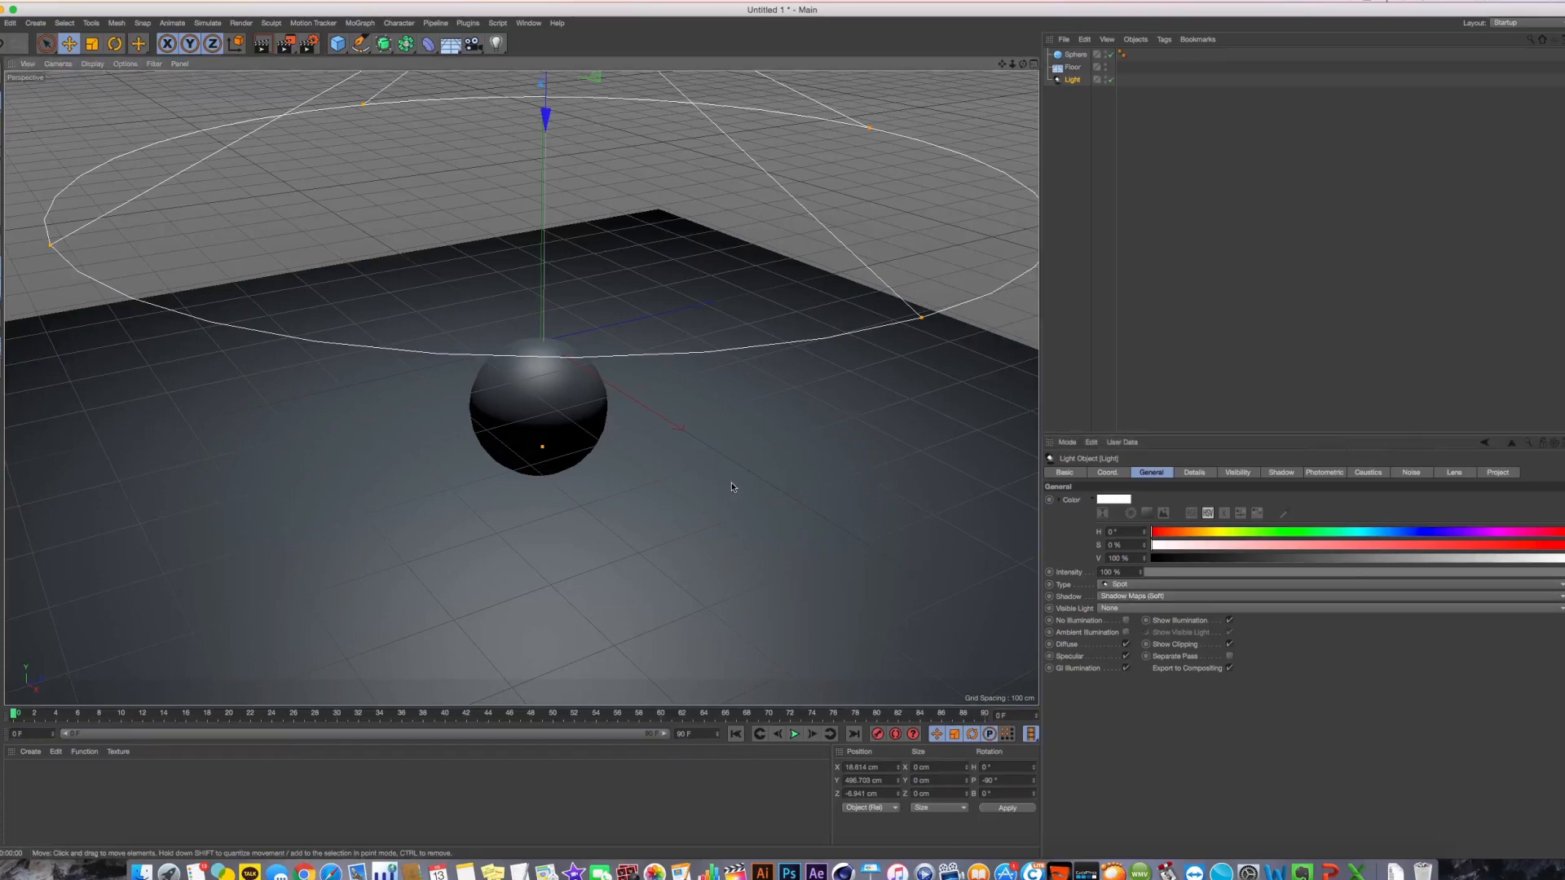
key("ctrl+r")
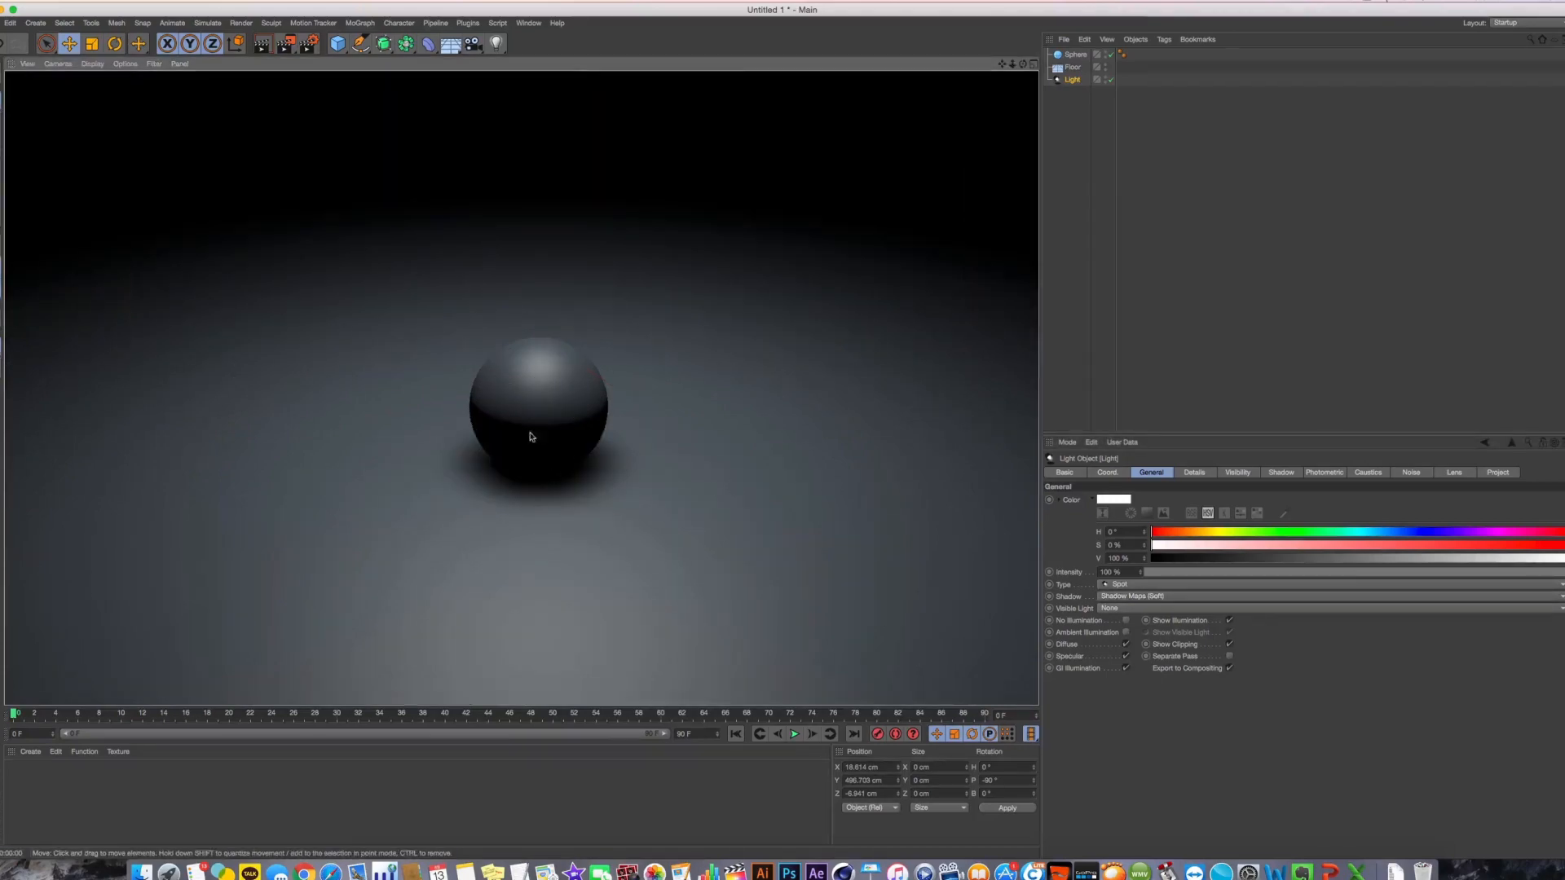
mouse_move(491, 409)
right_mouse_down("alt")
mouse_move(552, 416)
mouse_move(516, 408)
right_mouse_up("alt")
middle_click_drag(517, 408, 533, 404, "alt")
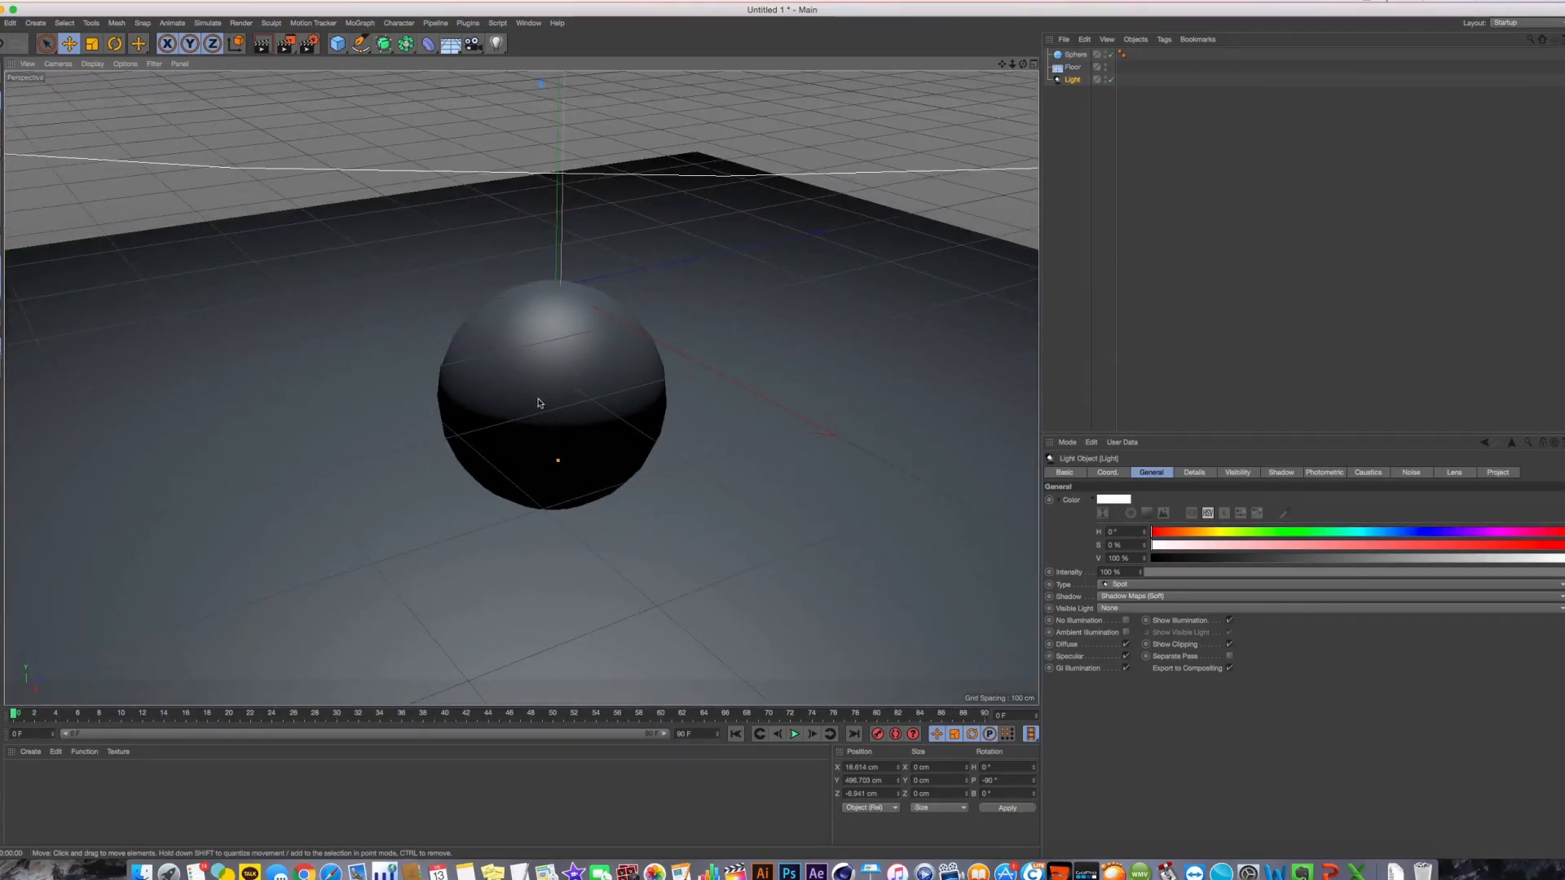
key("ctrl+r")
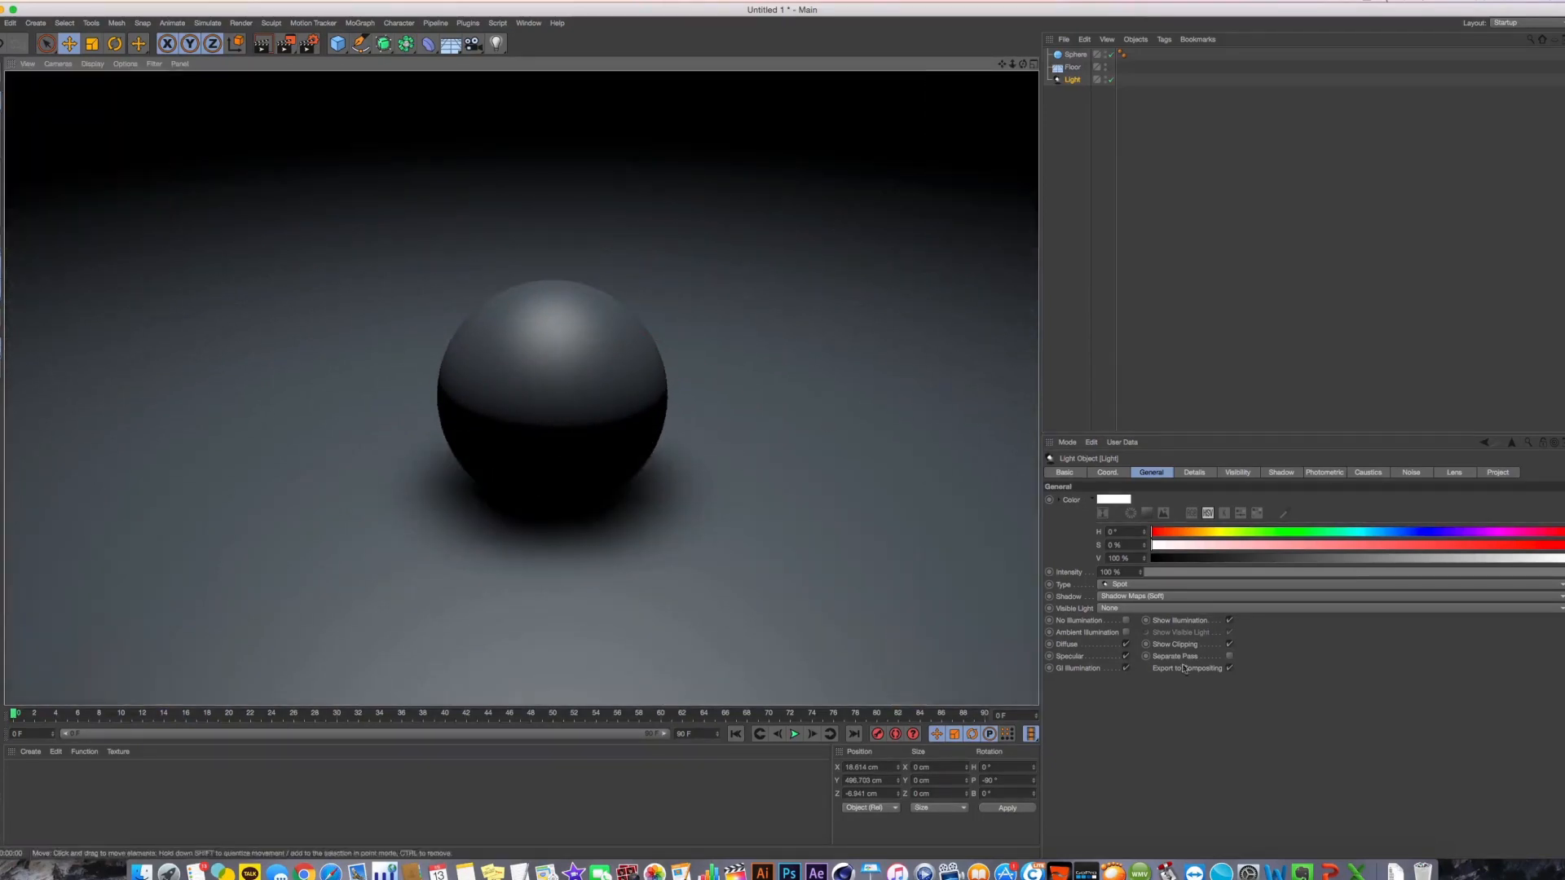
Change the light's shadow type to Raytraced (Hard) and render the perspective view
left_click(1122, 596)
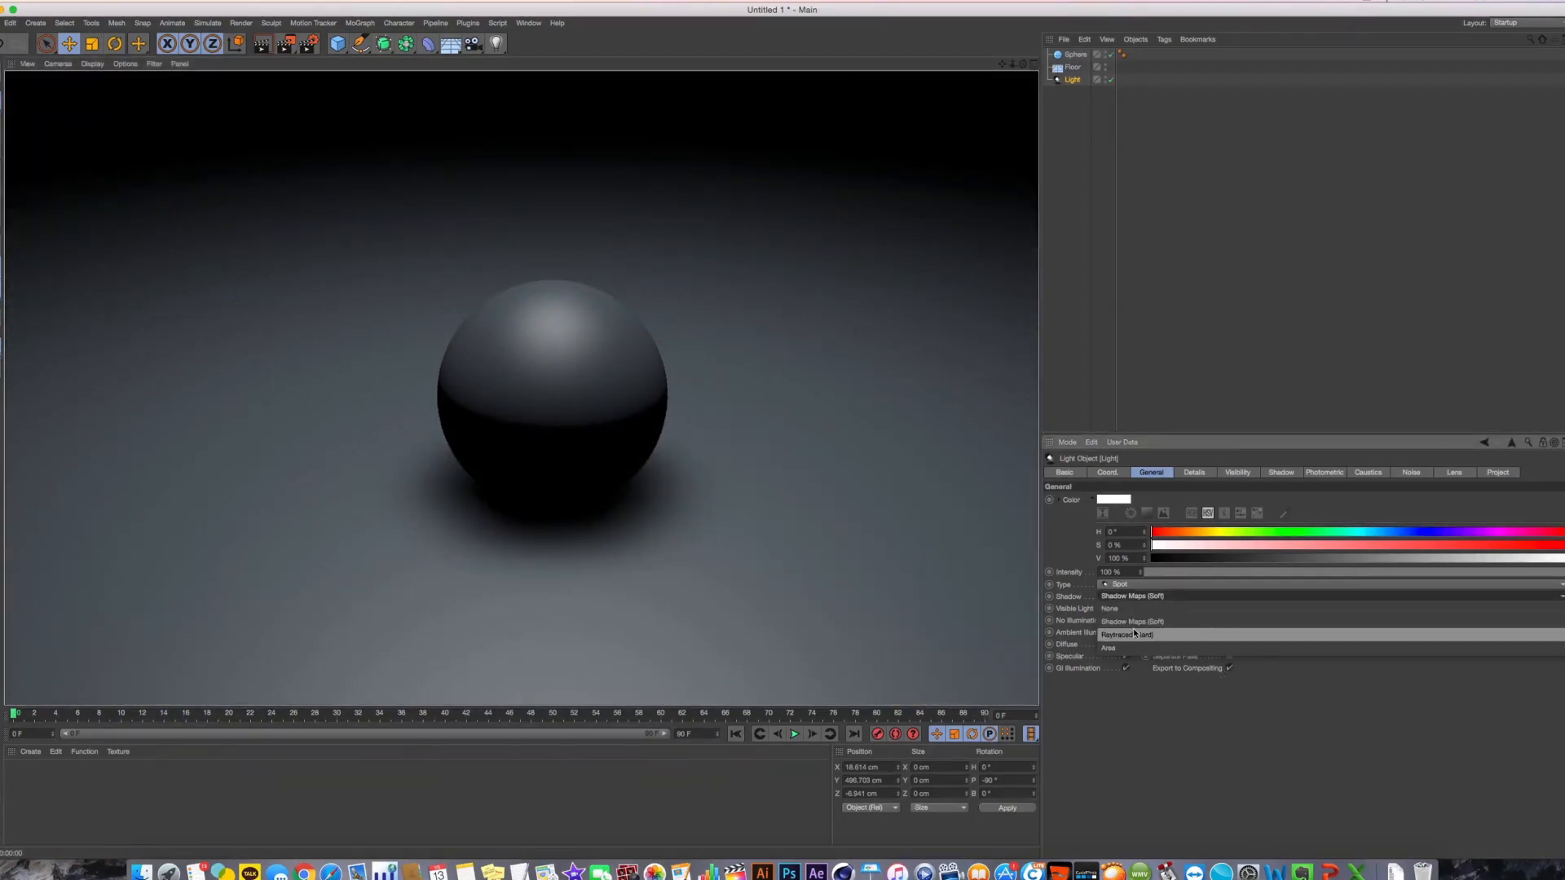
left_click(1156, 635)
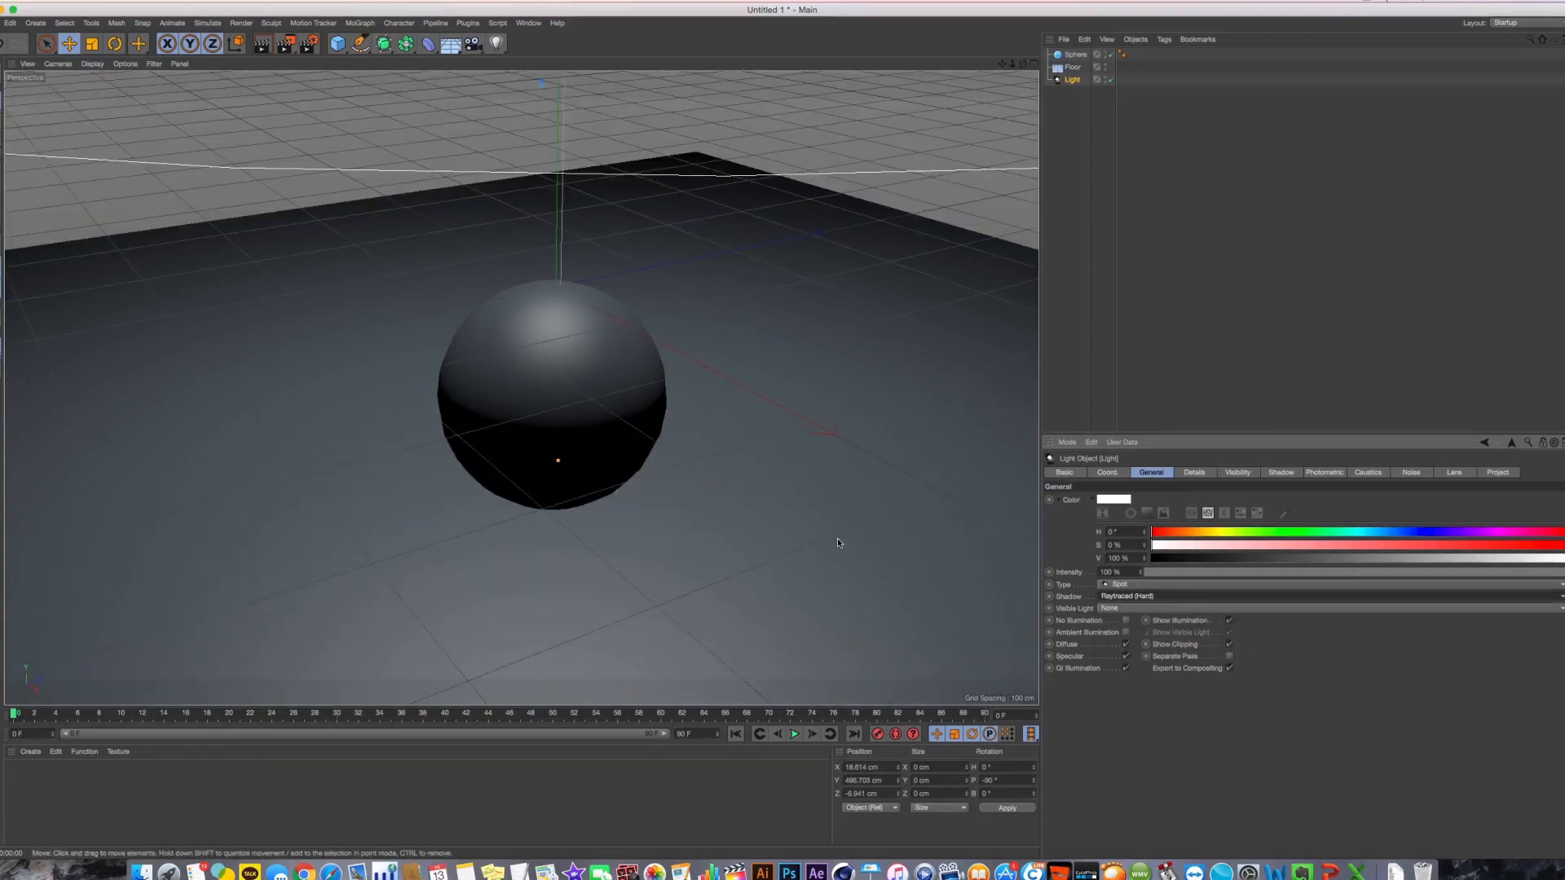
key("ctrl+r")
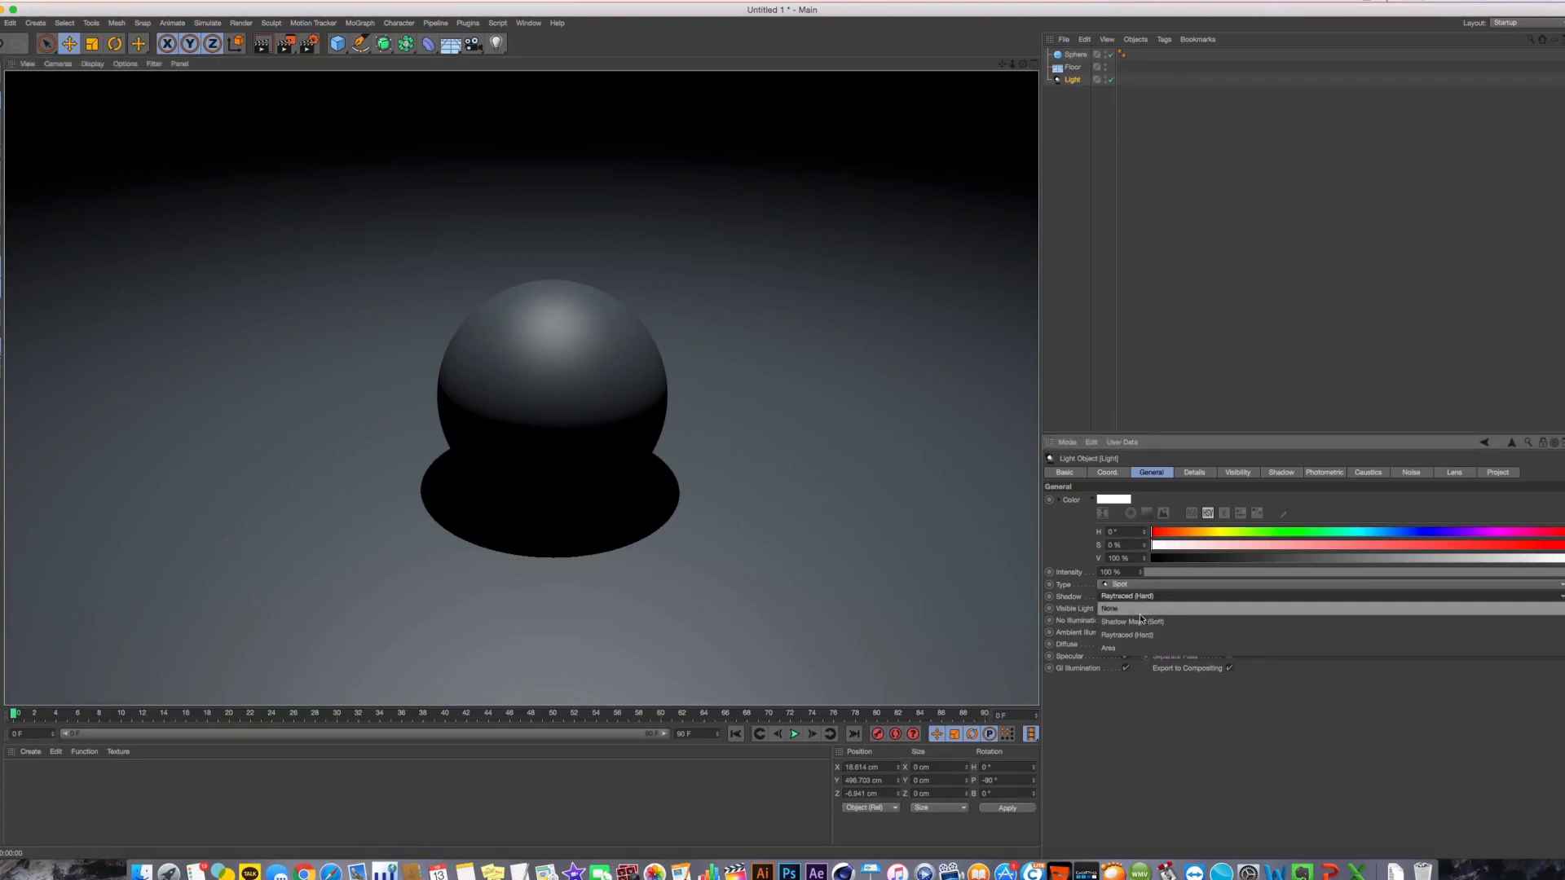
Change the light's shadow type to Area and render the perspective view
left_click(1141, 648)
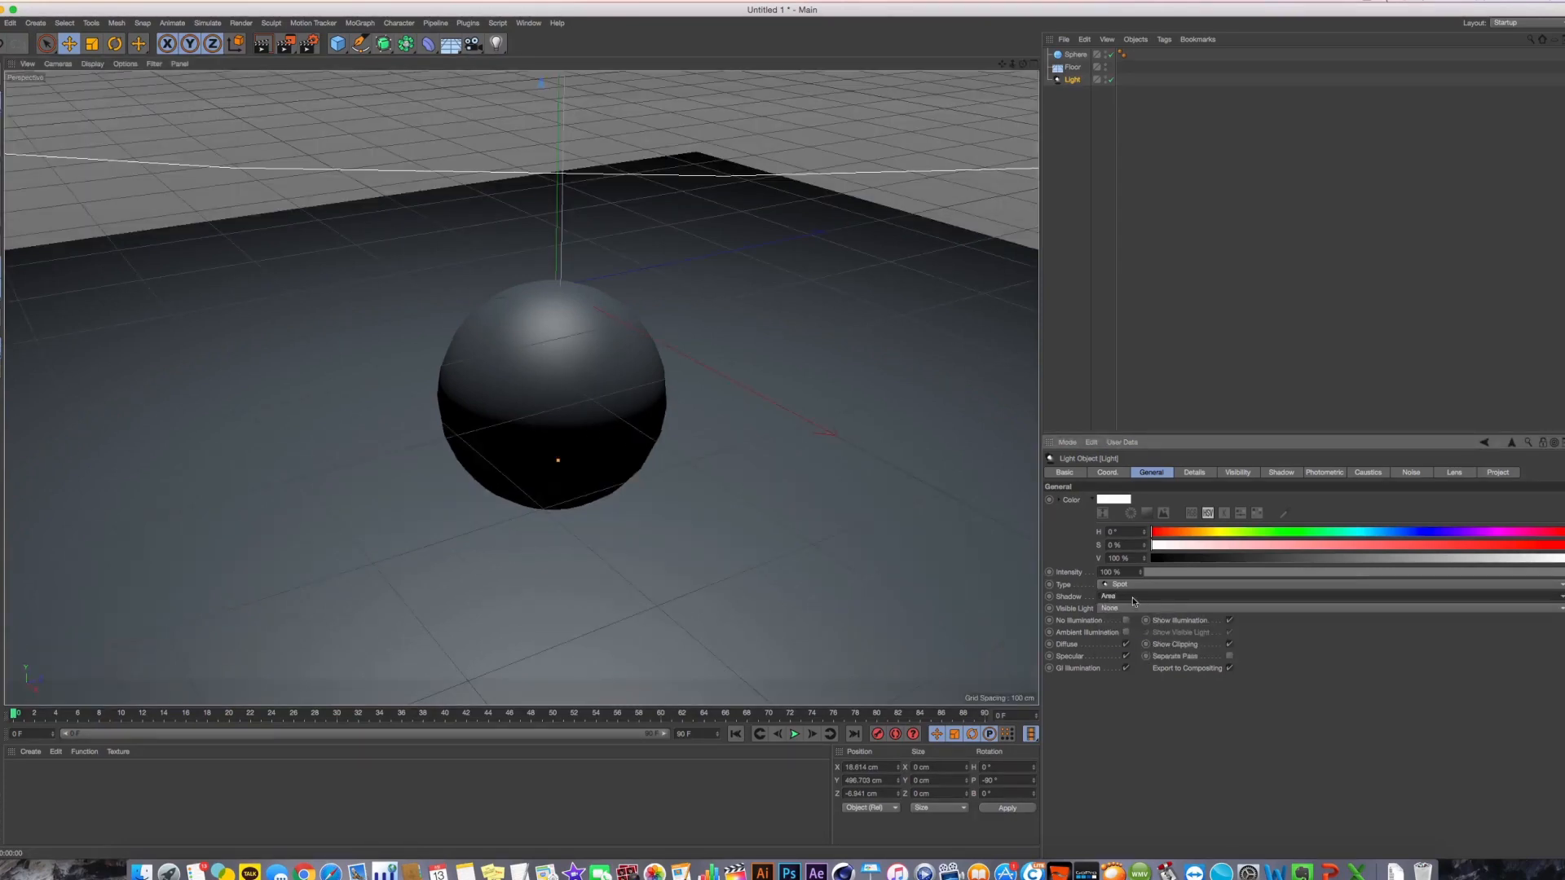
key("super+r")
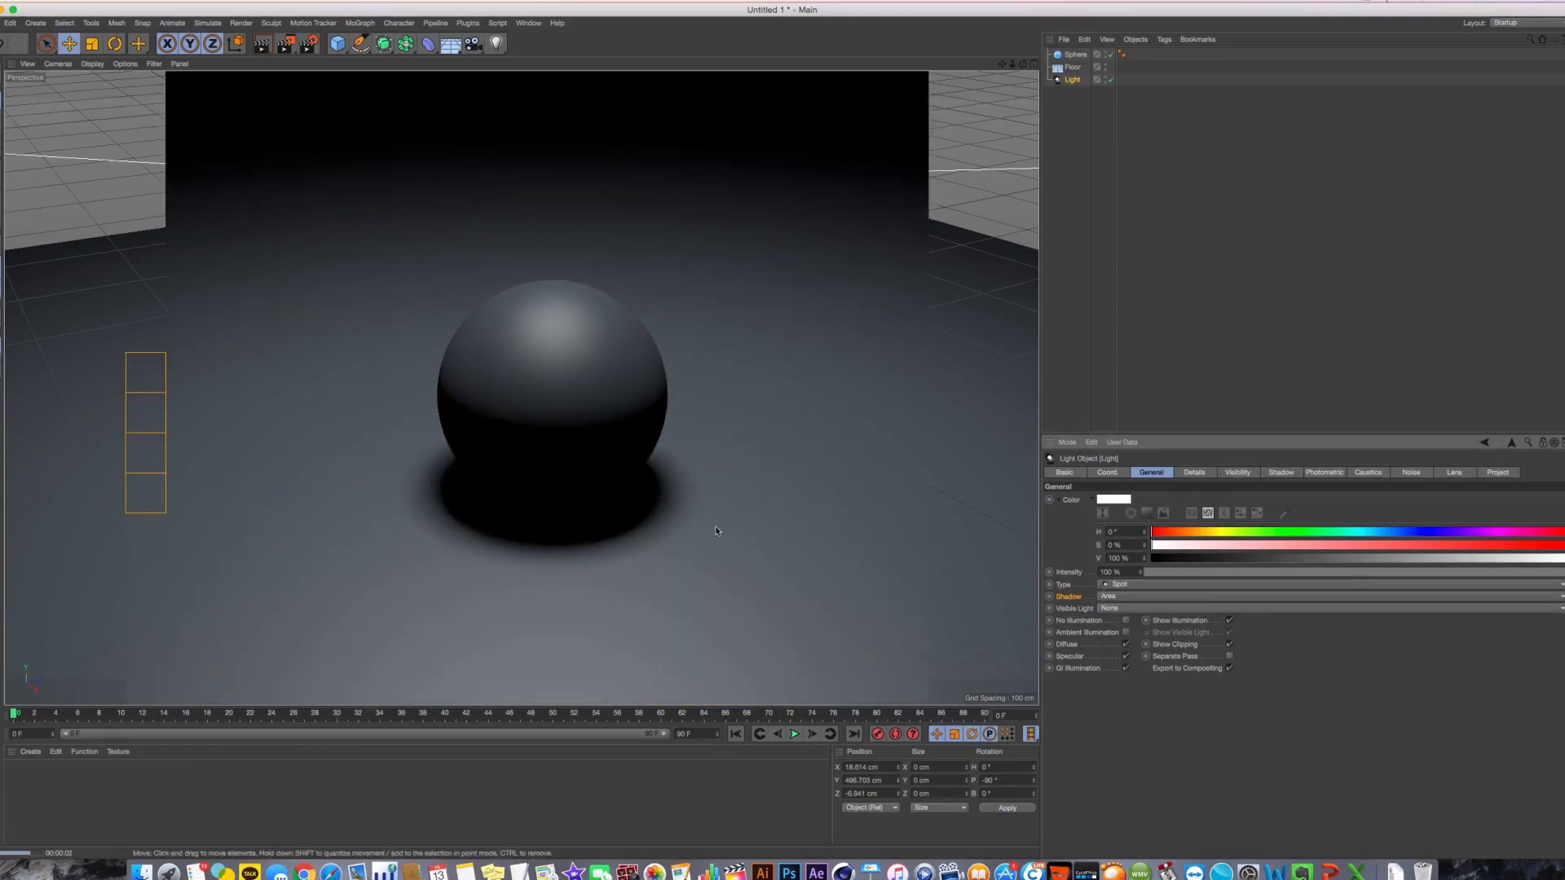
scroll(618, 523, "up", 4)
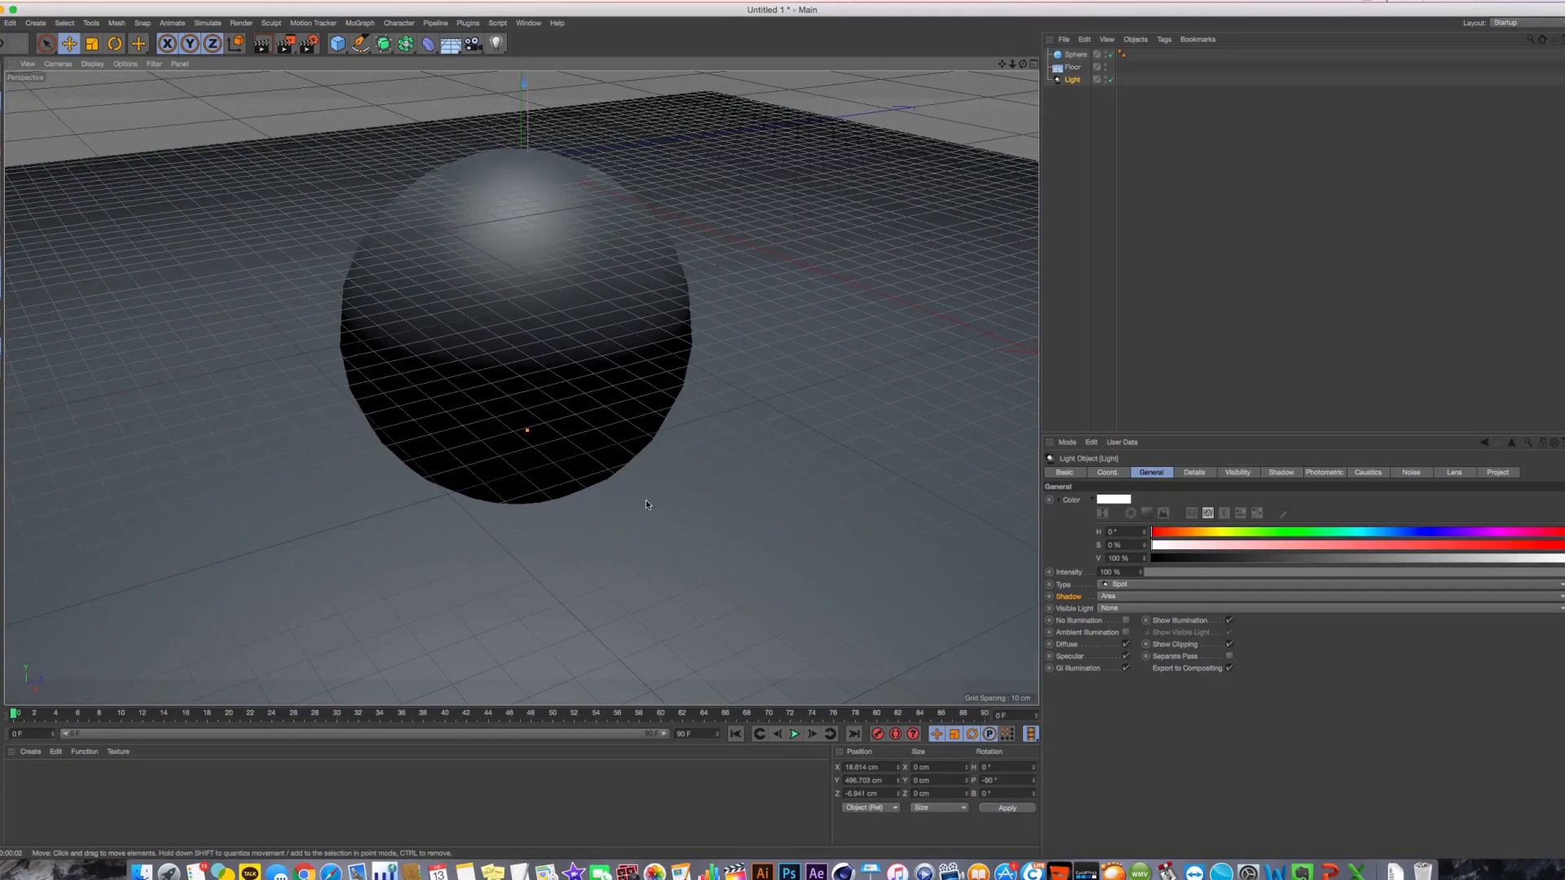
scroll(667, 485, "down", 3)
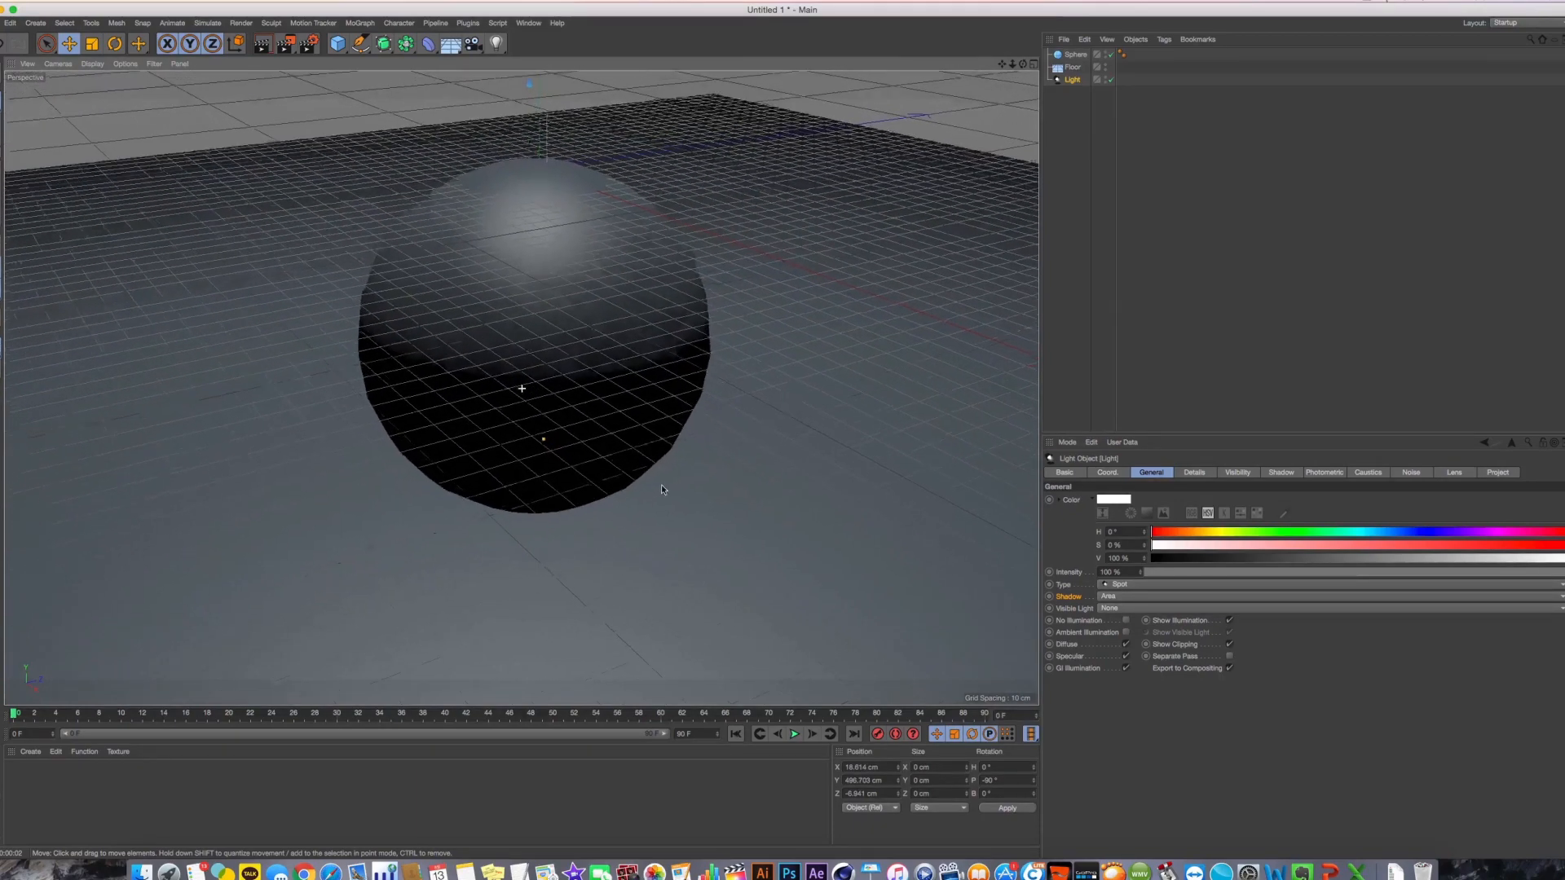
Keep the light type as Spot and set its Visible Light option to Visible
left_click(1125, 585)
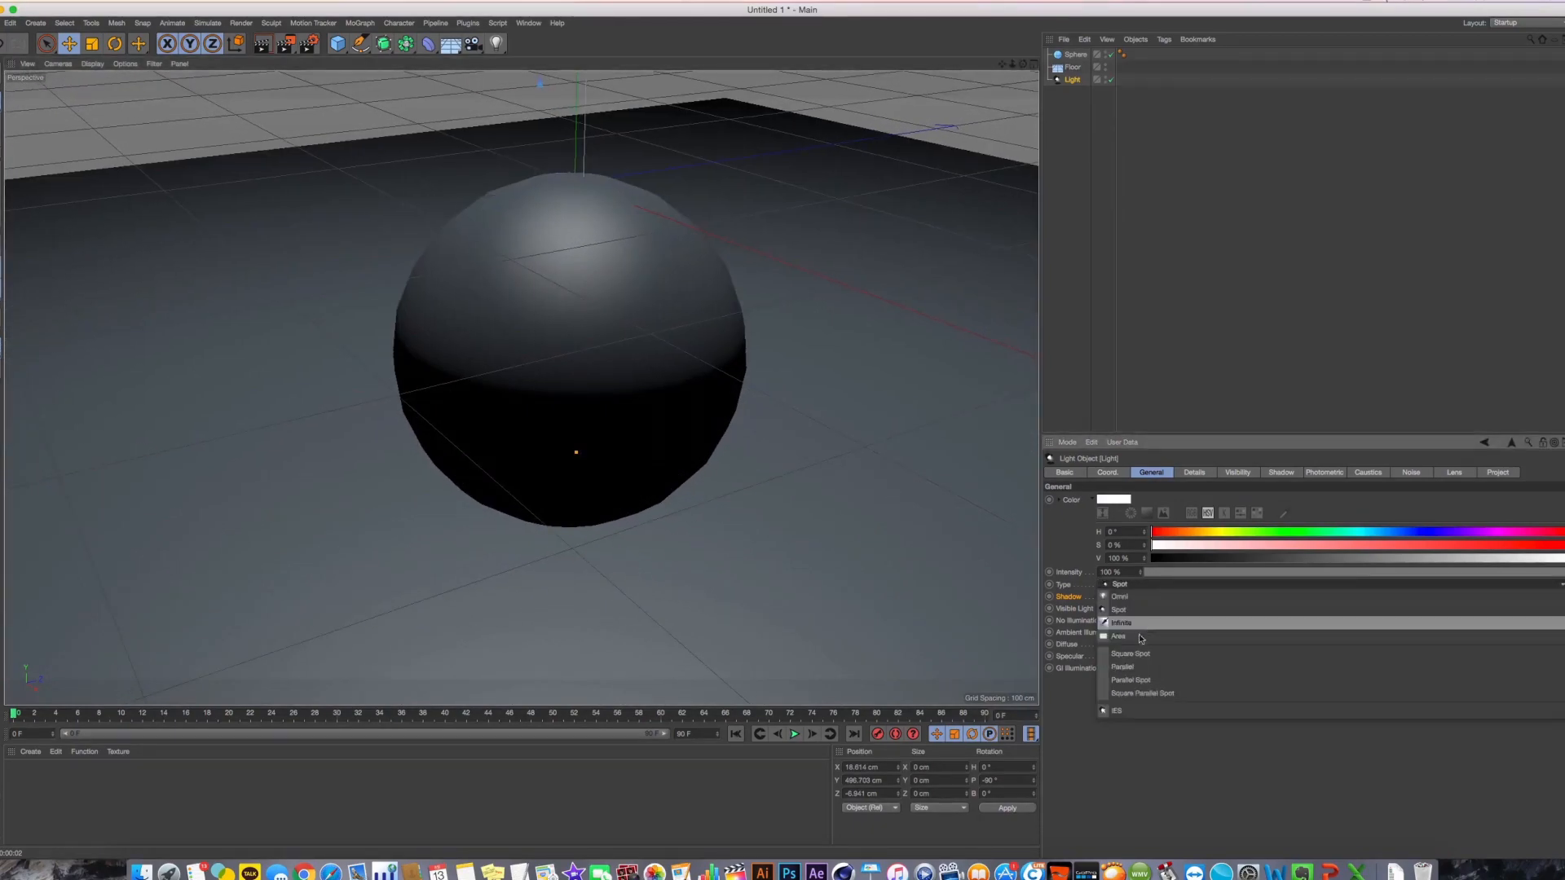
left_click(1118, 609)
left_click(1117, 608)
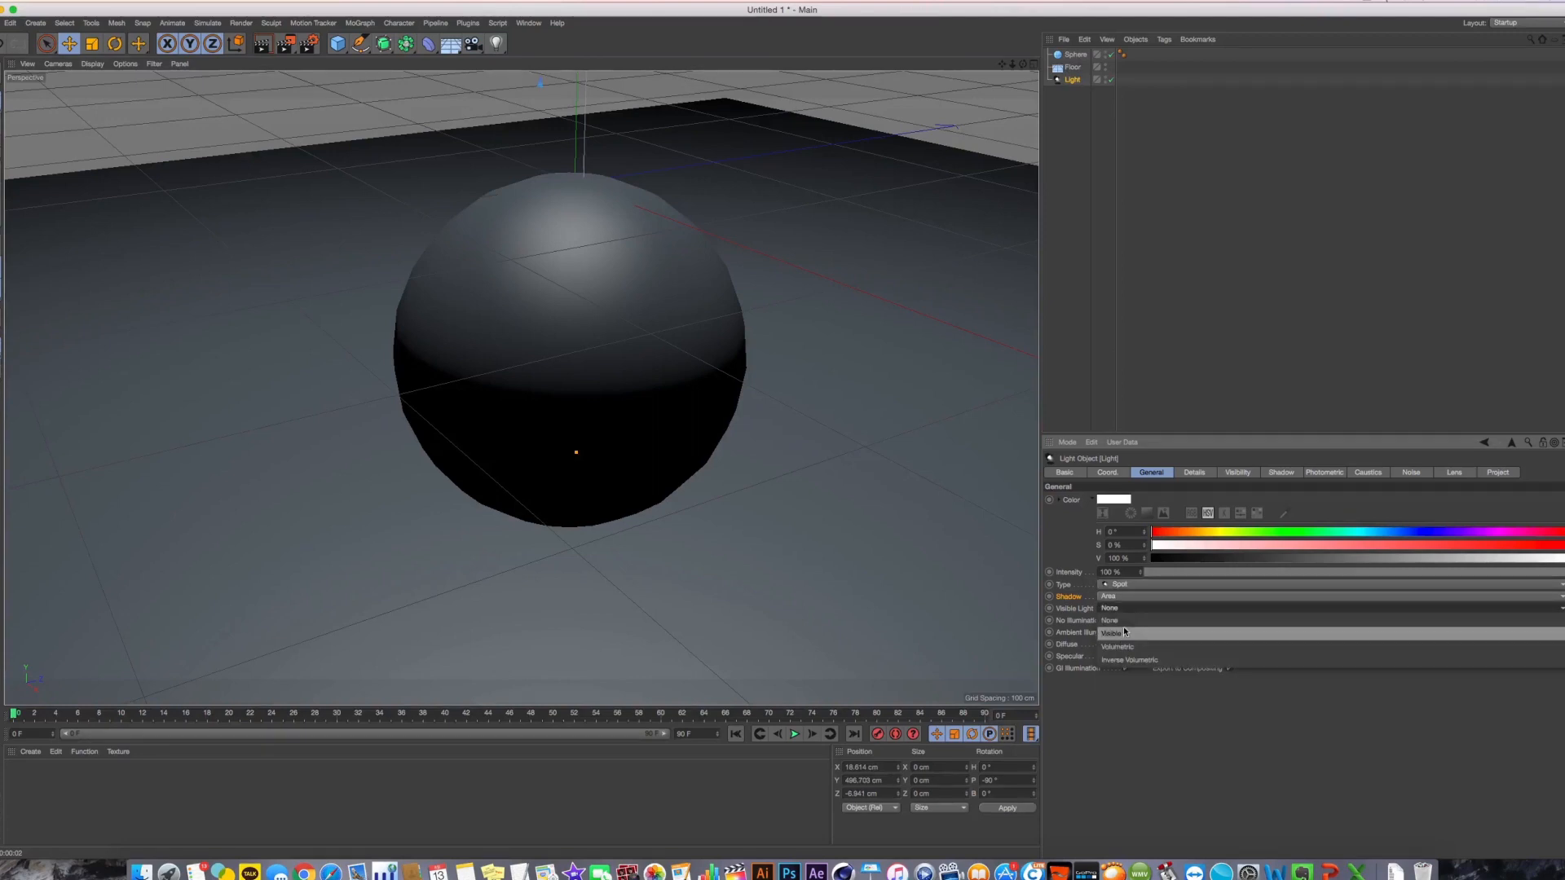
left_click(1126, 634)
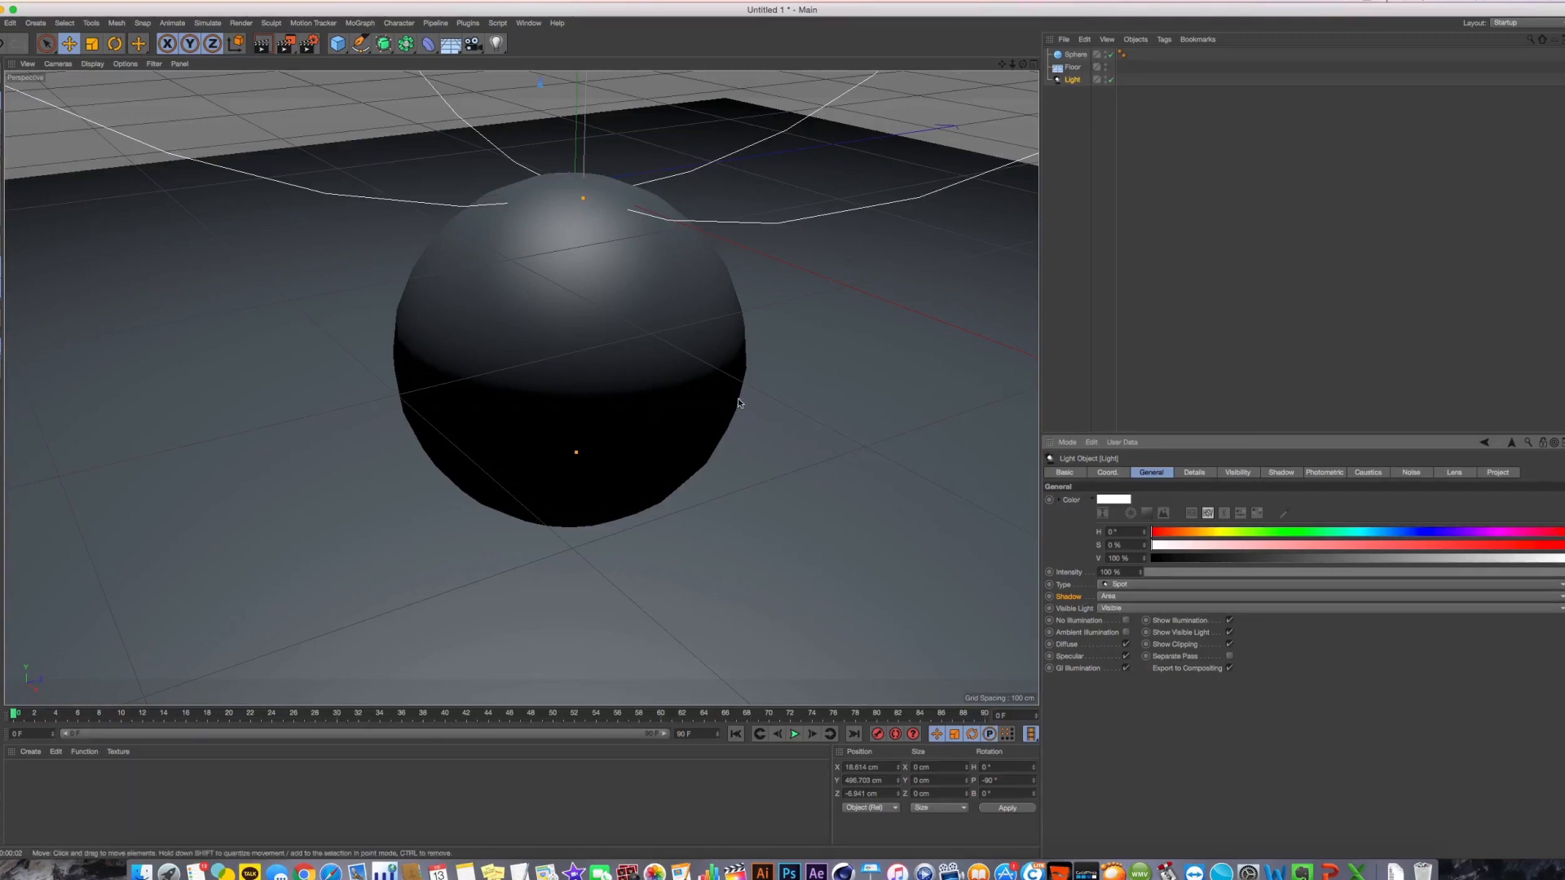
Set the light's shadow to Shadow Maps (Soft) and render the scene to the Picture Viewer
left_click(1124, 597)
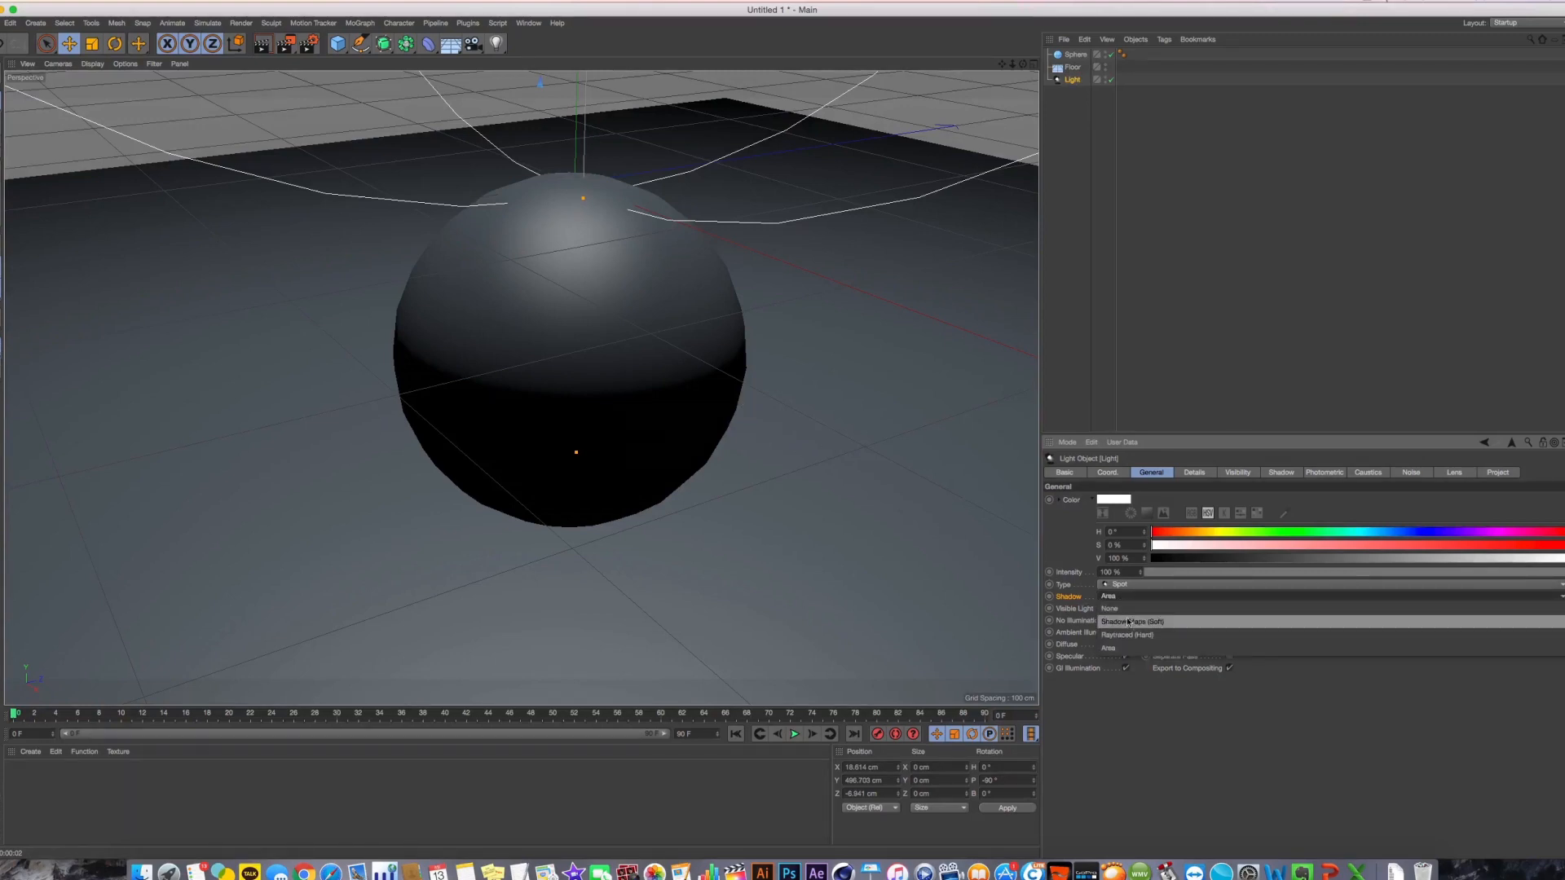
left_click(1131, 622)
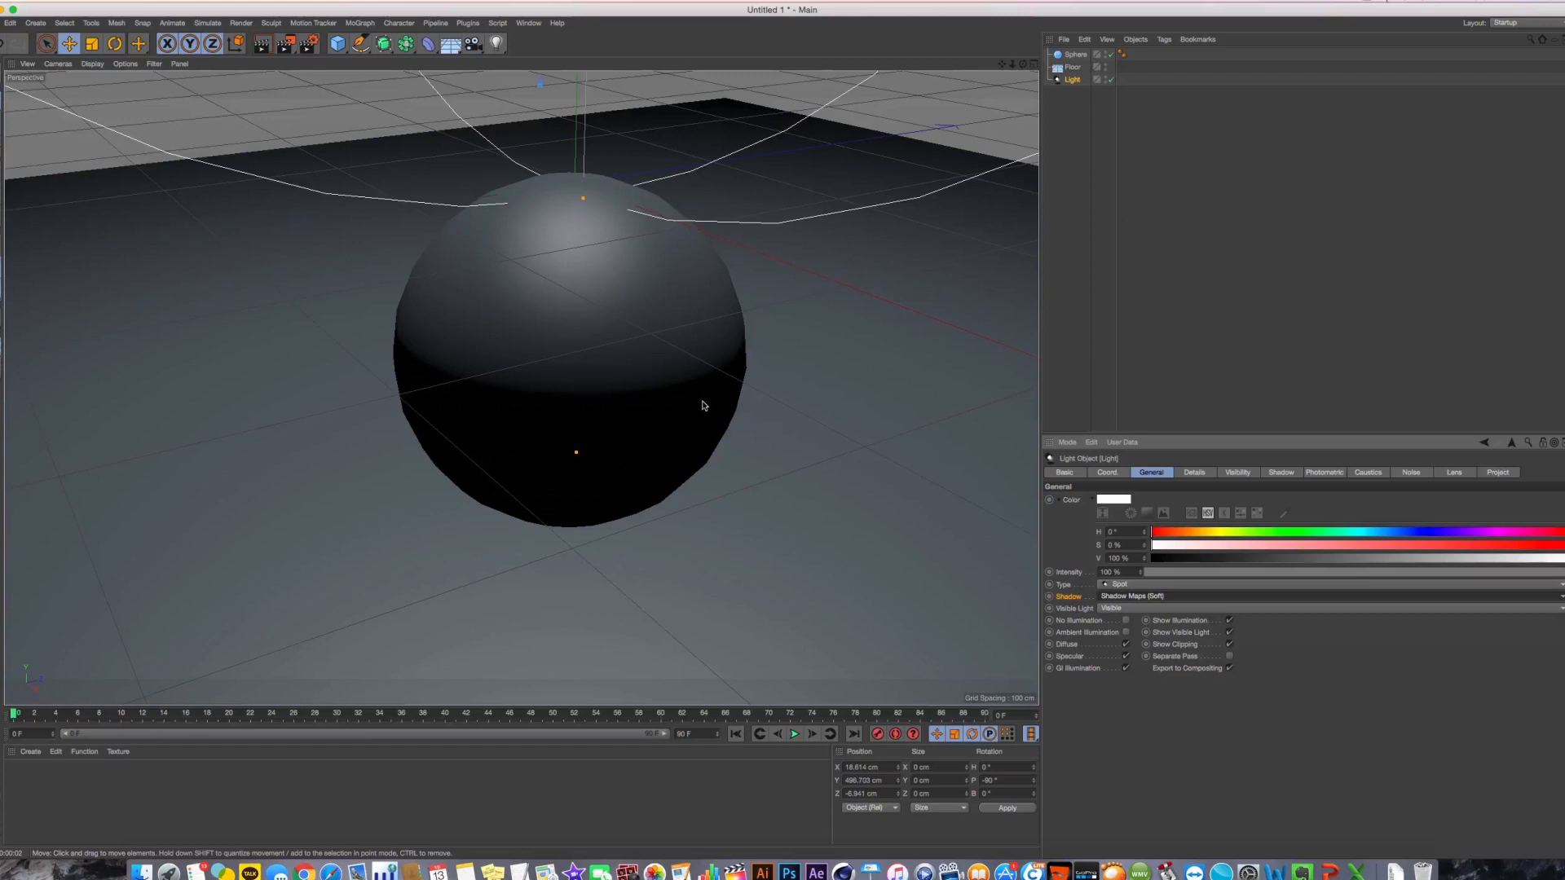
key("shift+r")
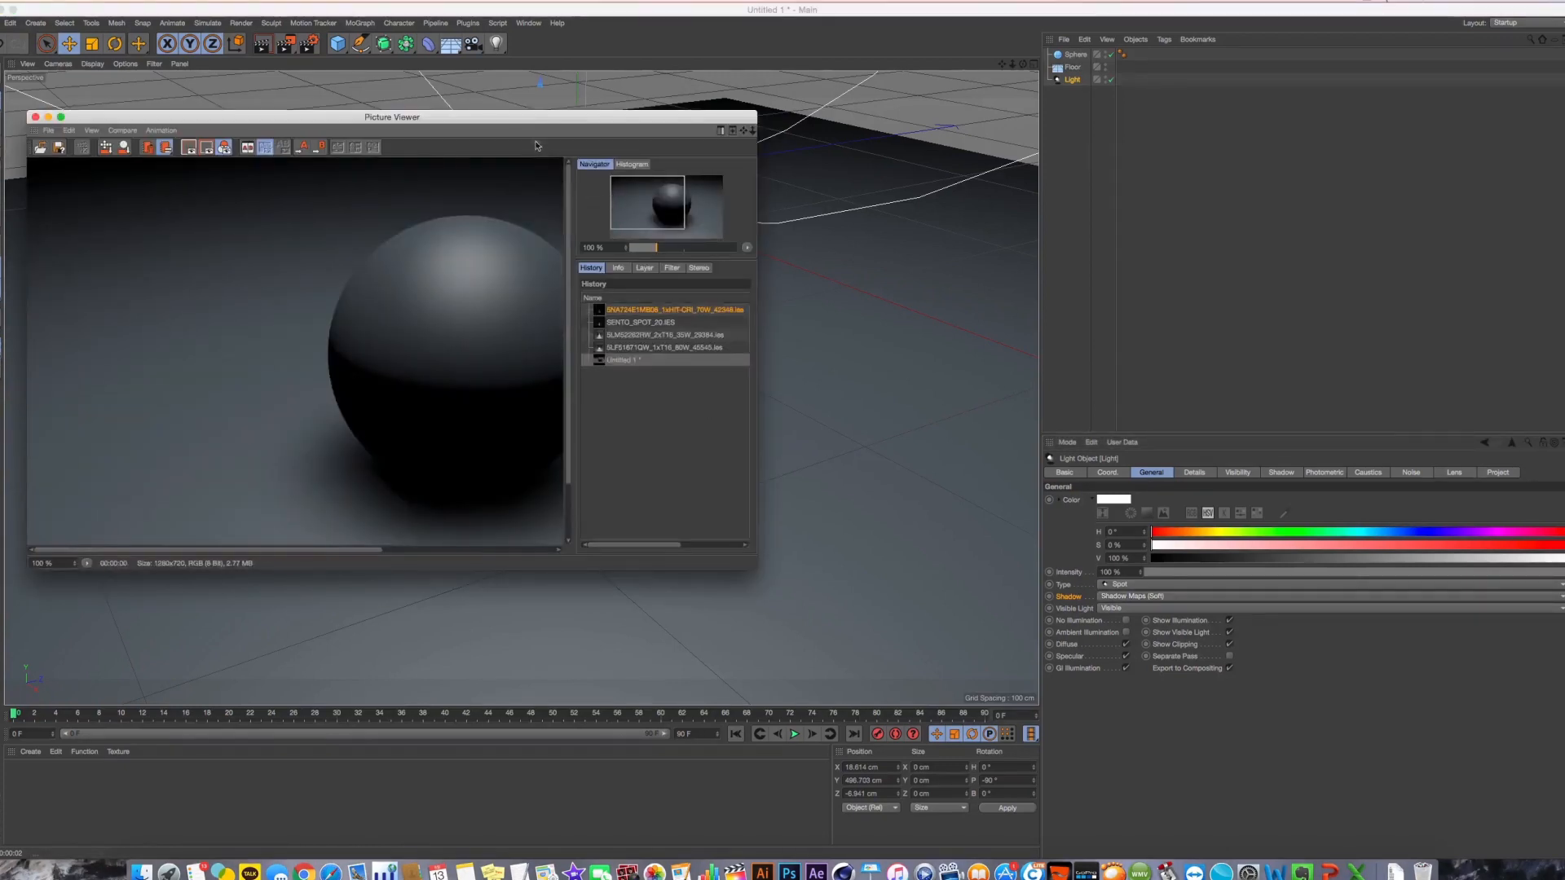
Reposition the Picture Viewer and delete the four old IES images from its history
left_click_drag(537, 128, 693, 129)
left_click(809, 347)
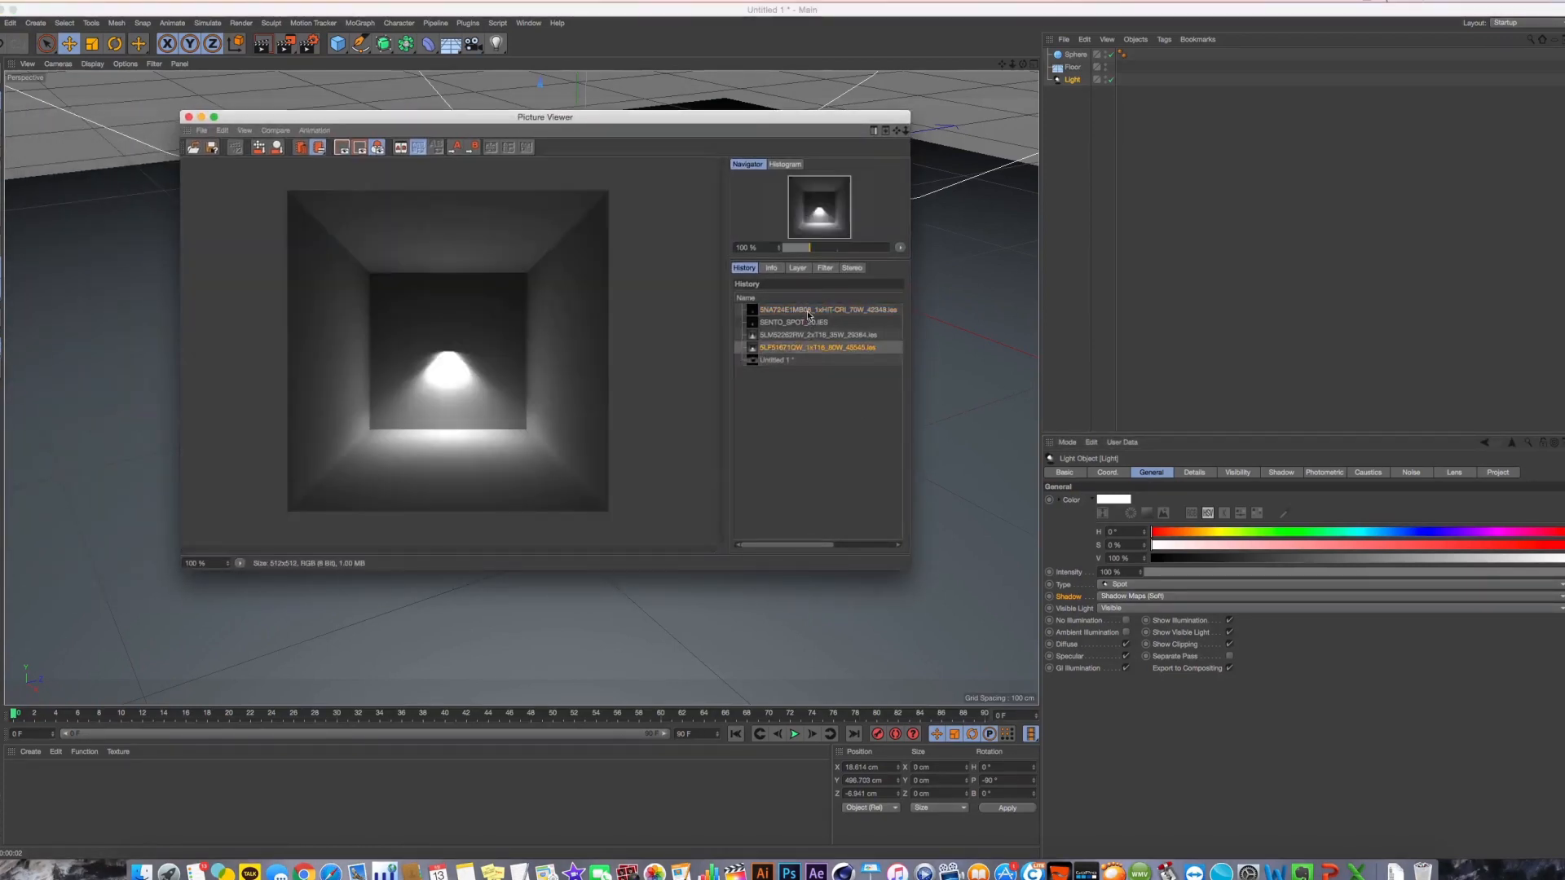
left_click(807, 312, "shift")
key("Delete")
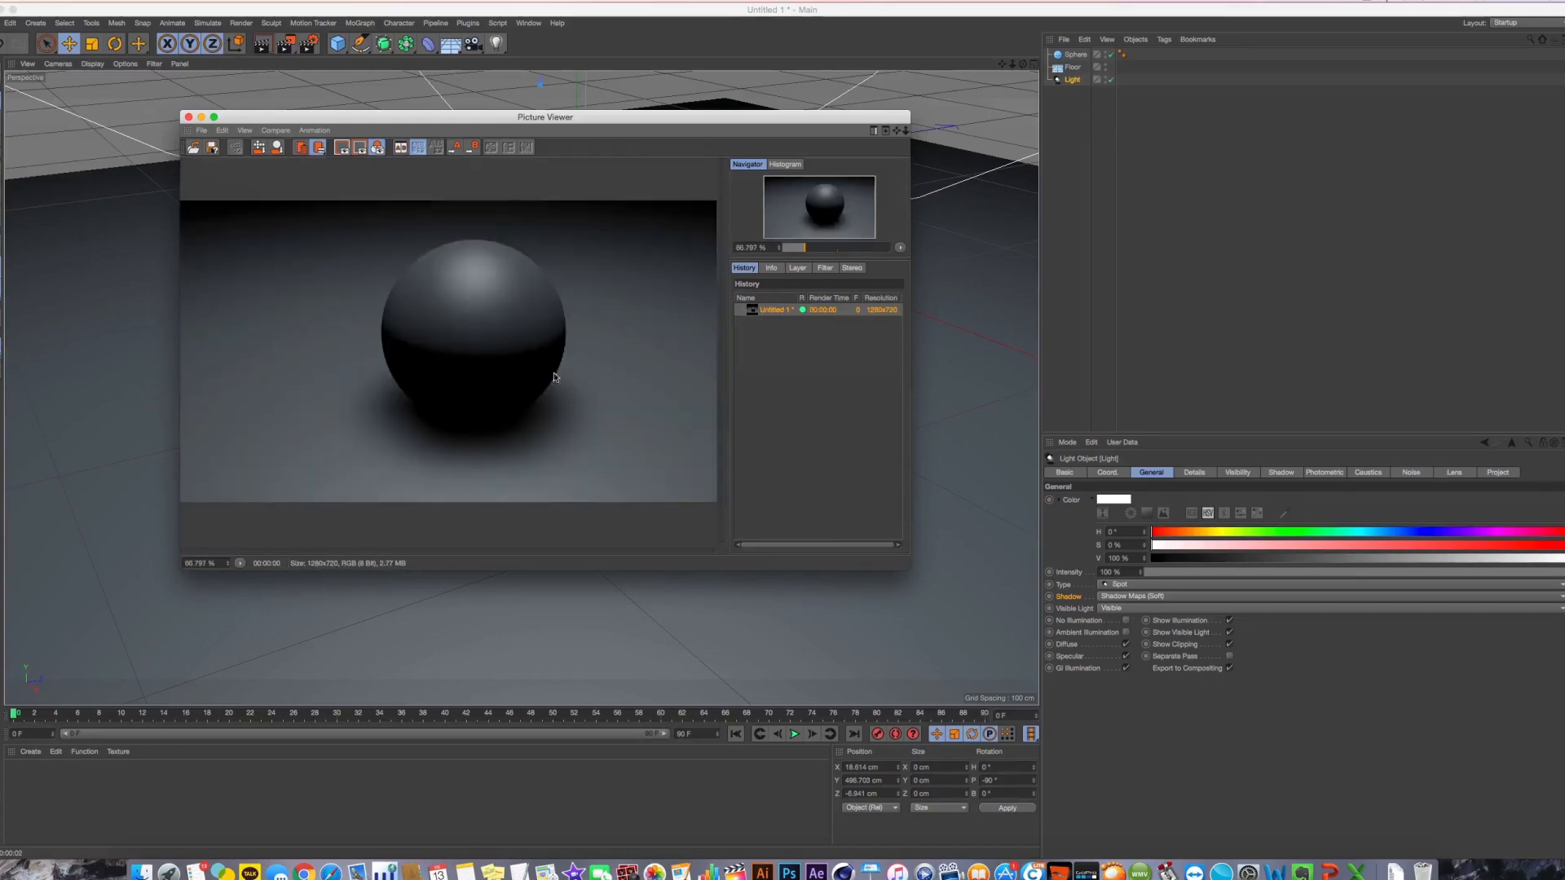
Switch the light's shadow to Raytraced (Hard) and add a second render to the Picture Viewer
left_click(1135, 596)
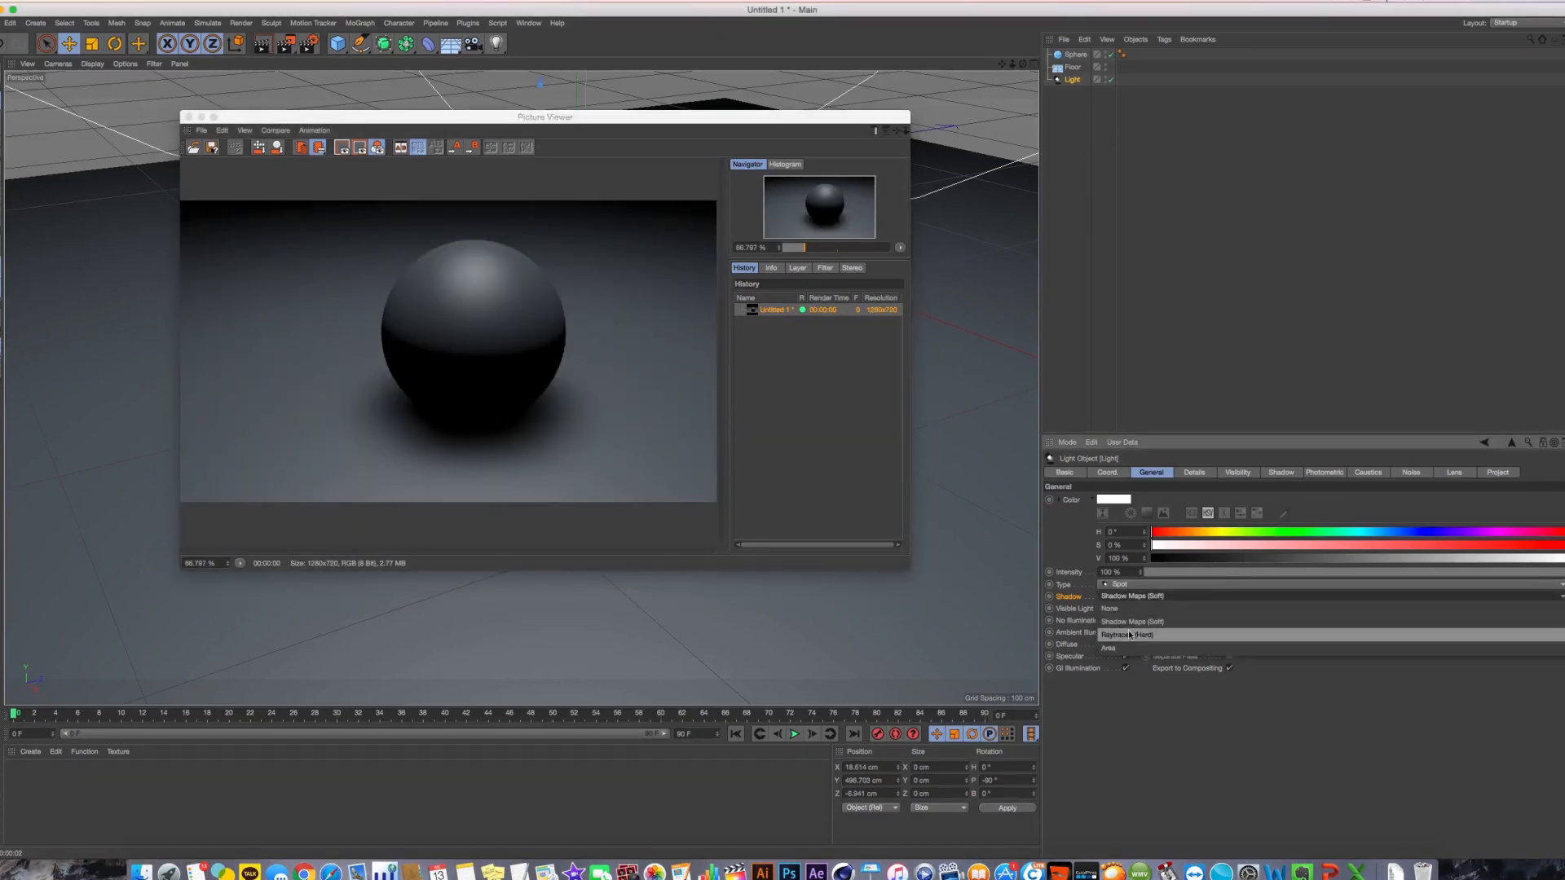
left_click(1129, 635)
key("shift+r")
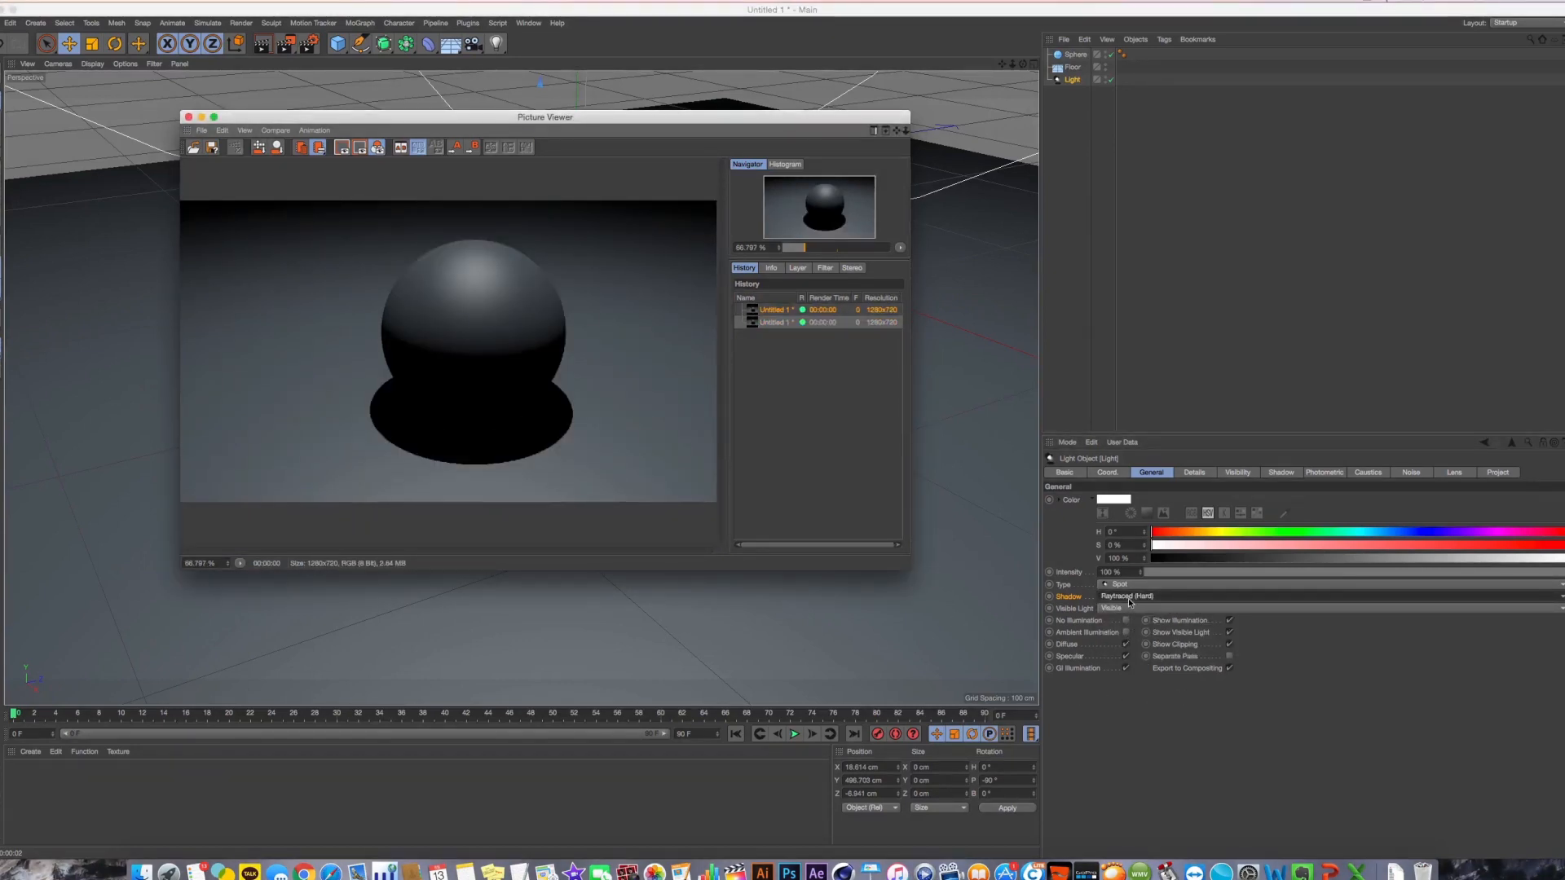
Switch the light's shadow to Area, render it to the Picture Viewer, and enlarge the viewer window
left_click(1129, 602)
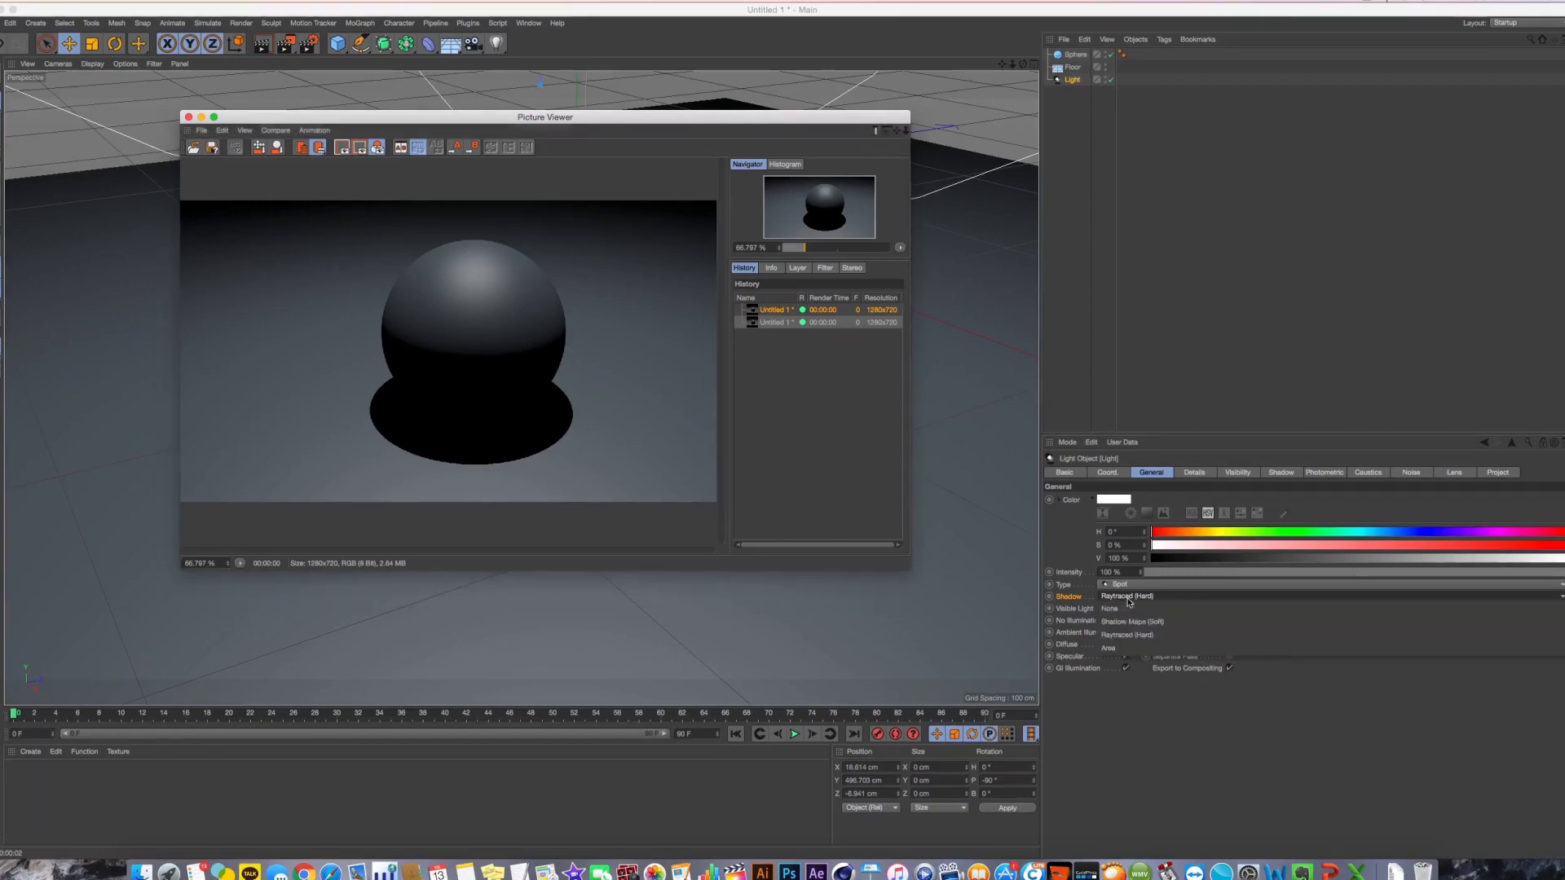
left_click(1130, 647)
left_click(784, 314)
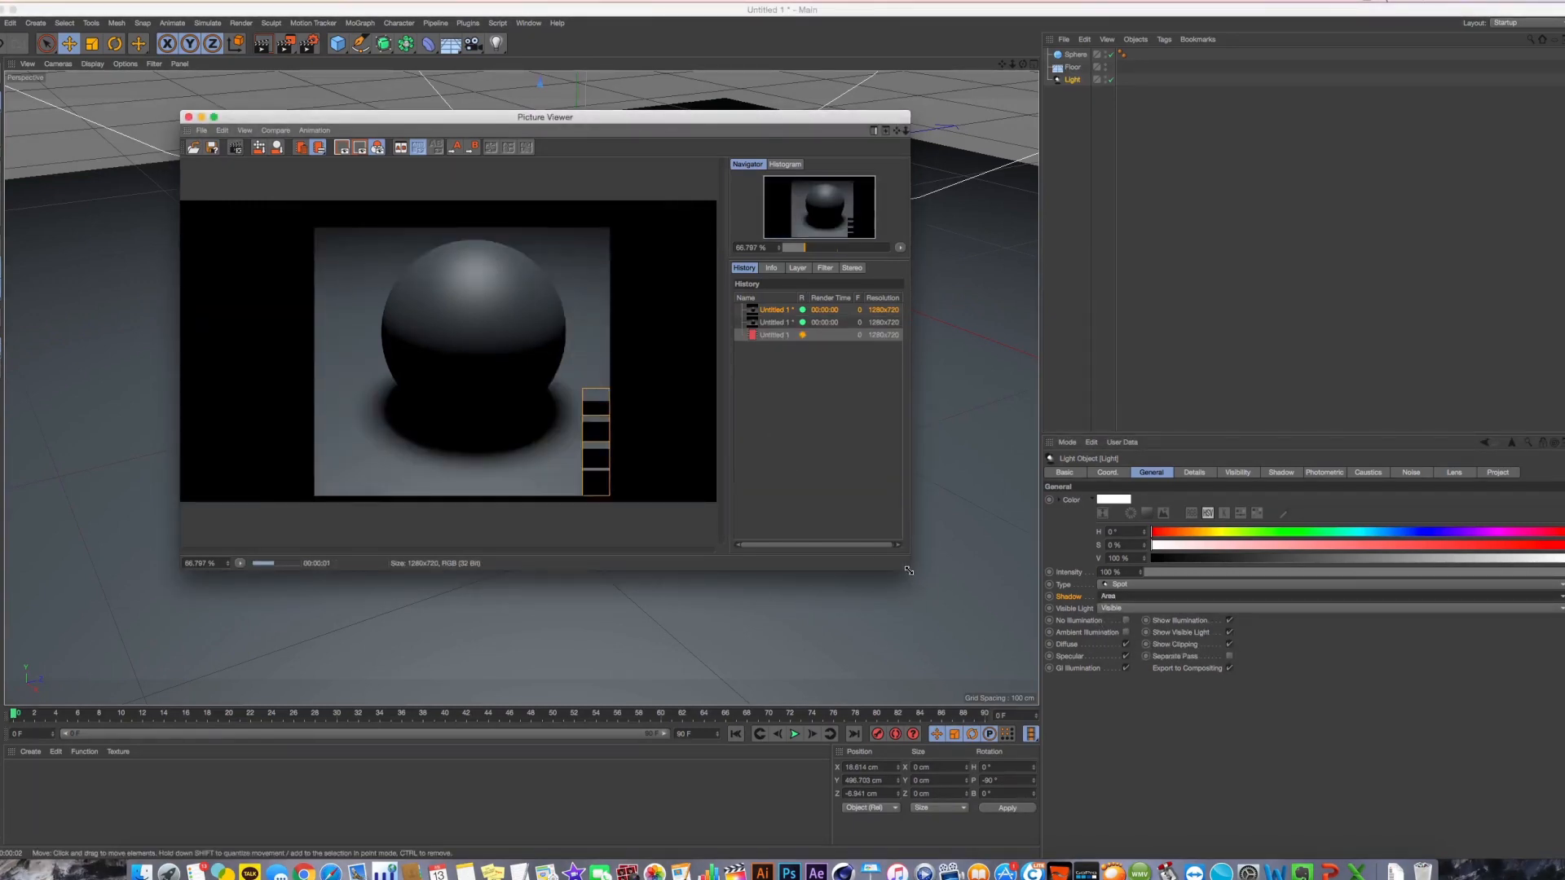
left_click_drag(908, 567, 1138, 723)
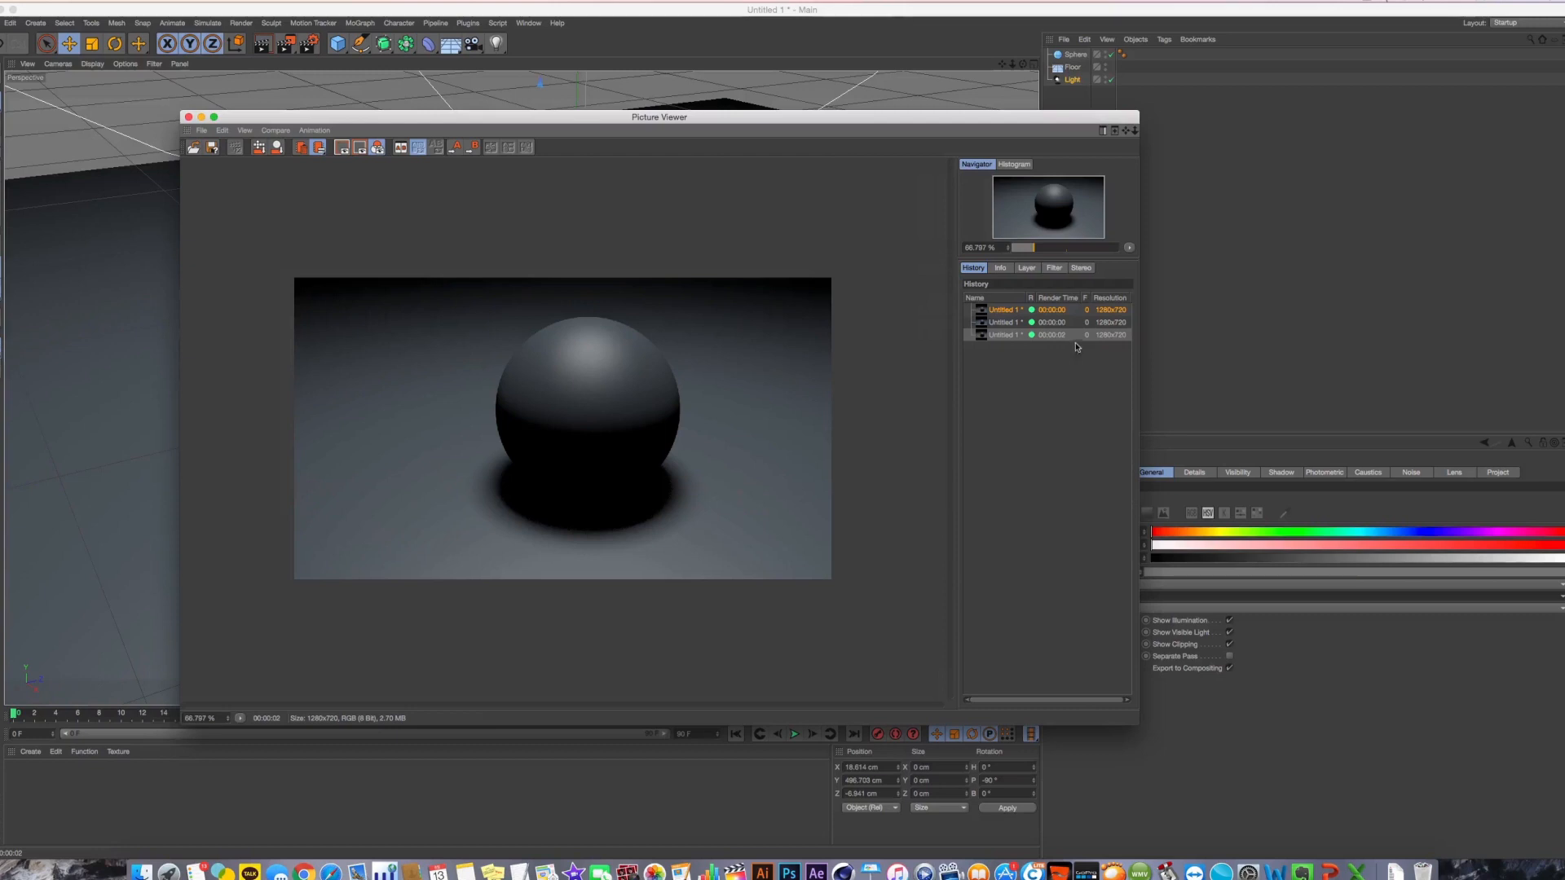
Compare the soft, hard and area shadow renders in the Picture Viewer history and examine the soft one up close
left_click(1028, 324)
left_click(1014, 312)
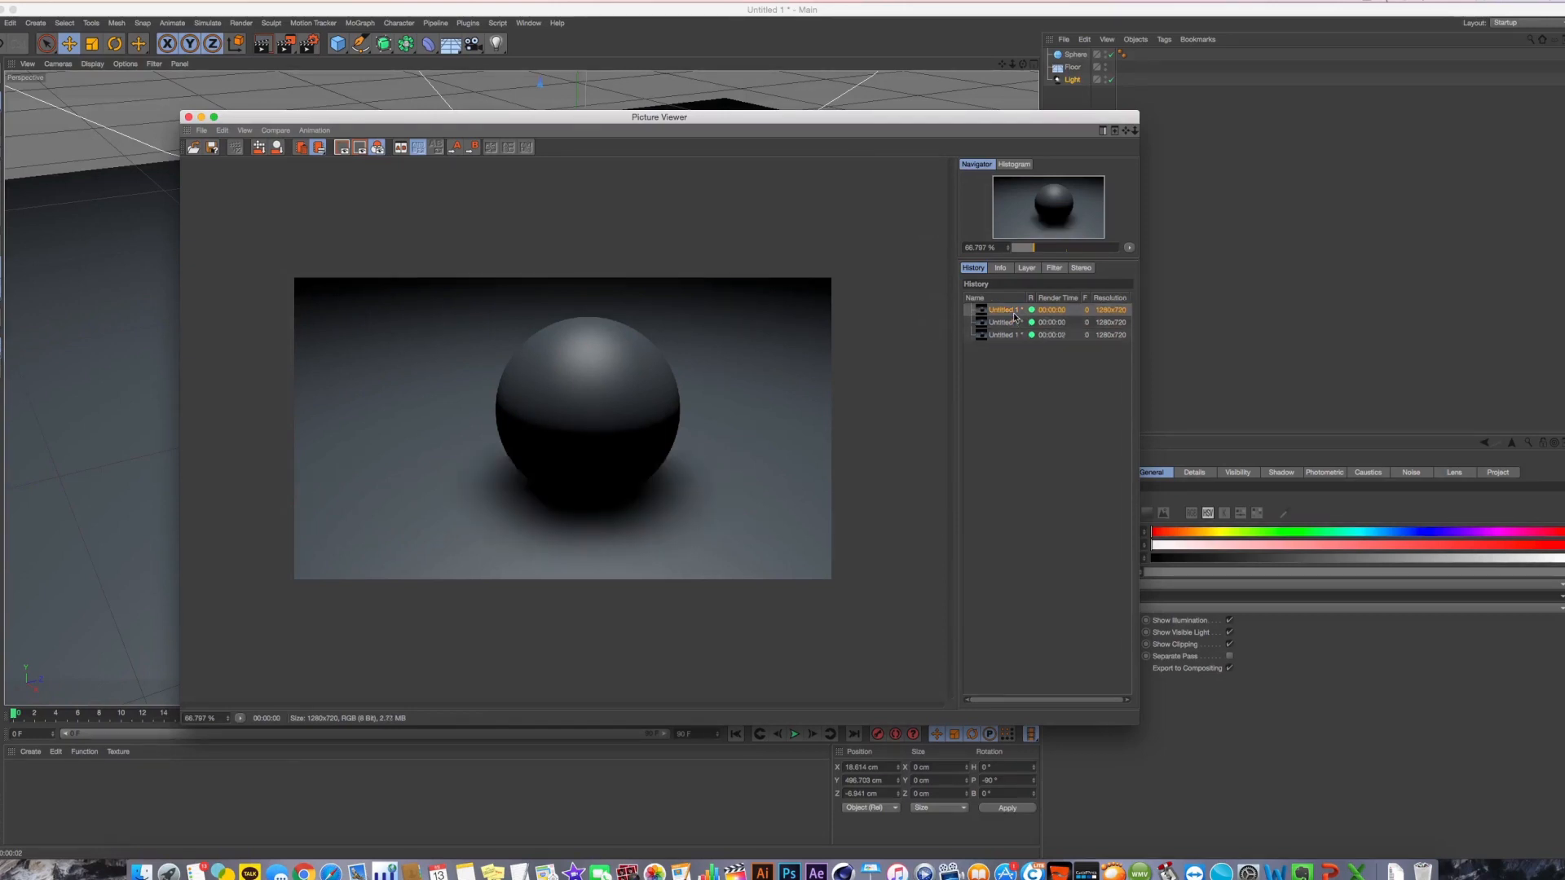
left_click(1011, 322)
left_click(1009, 333)
left_click(1008, 311)
left_click(1007, 322)
left_click(1007, 331)
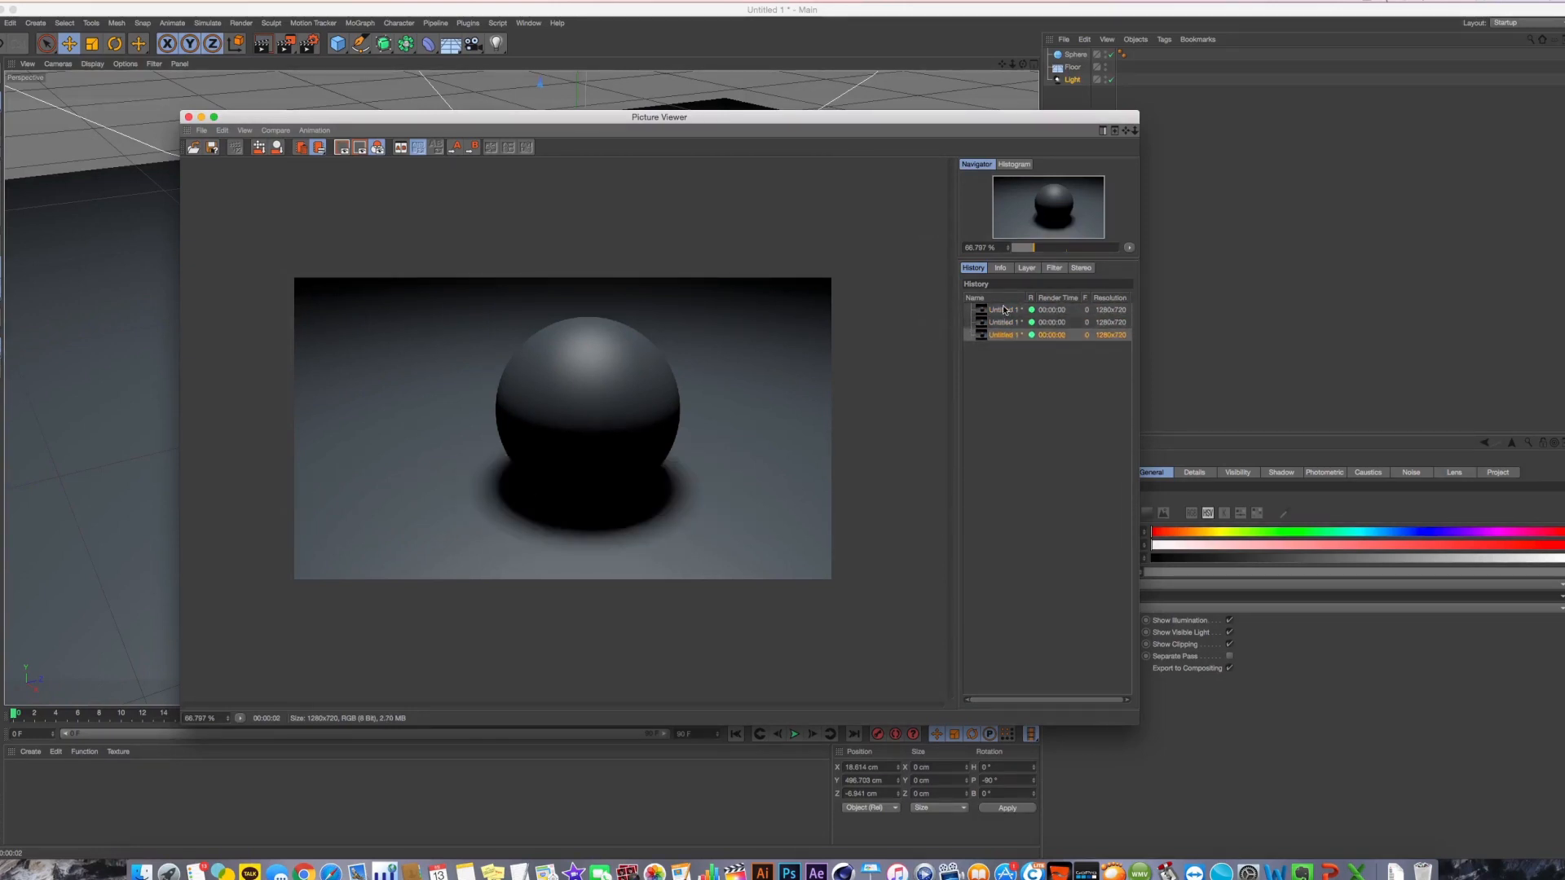
left_click(1004, 311)
scroll(756, 448, "up", 3)
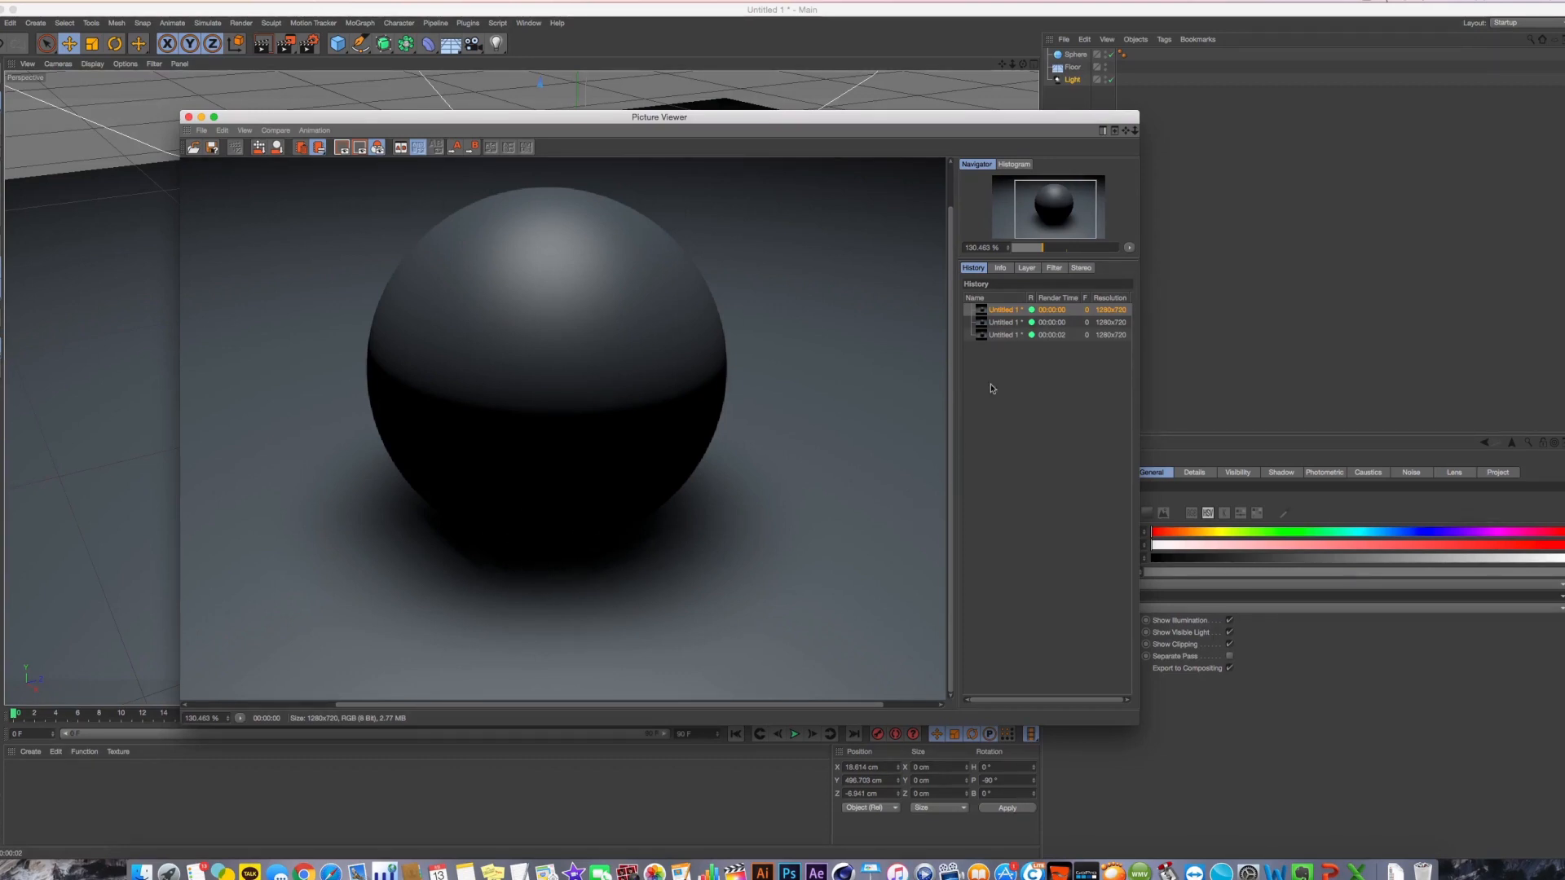
Compare the hard, soft and area shadow renders again and examine the area shadow's edge at different magnifications
left_click(1007, 322)
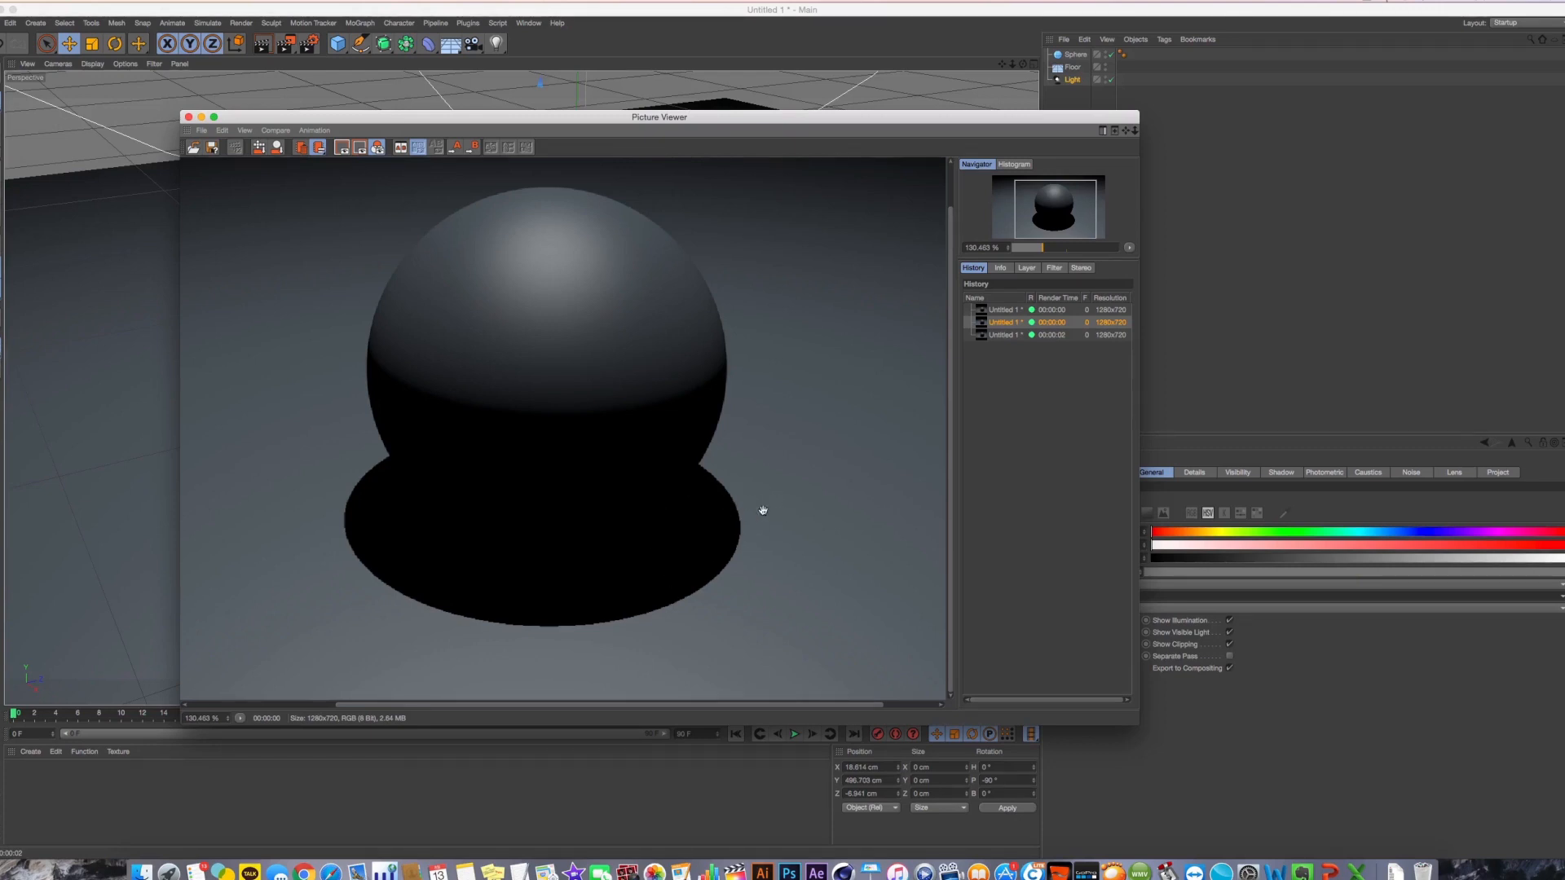
left_click(999, 335)
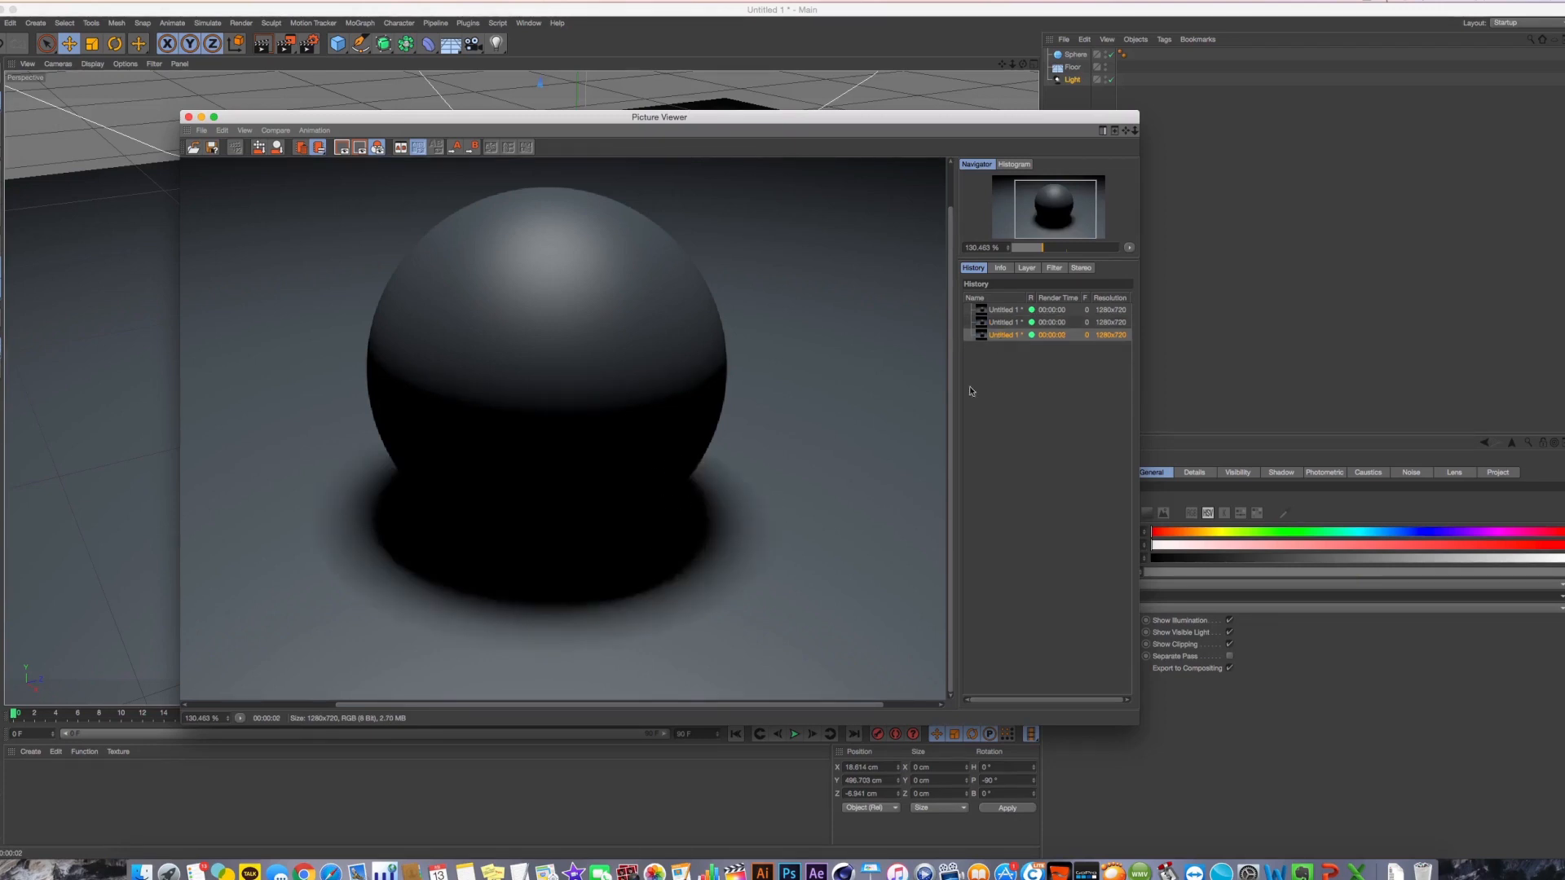
left_click(1003, 311)
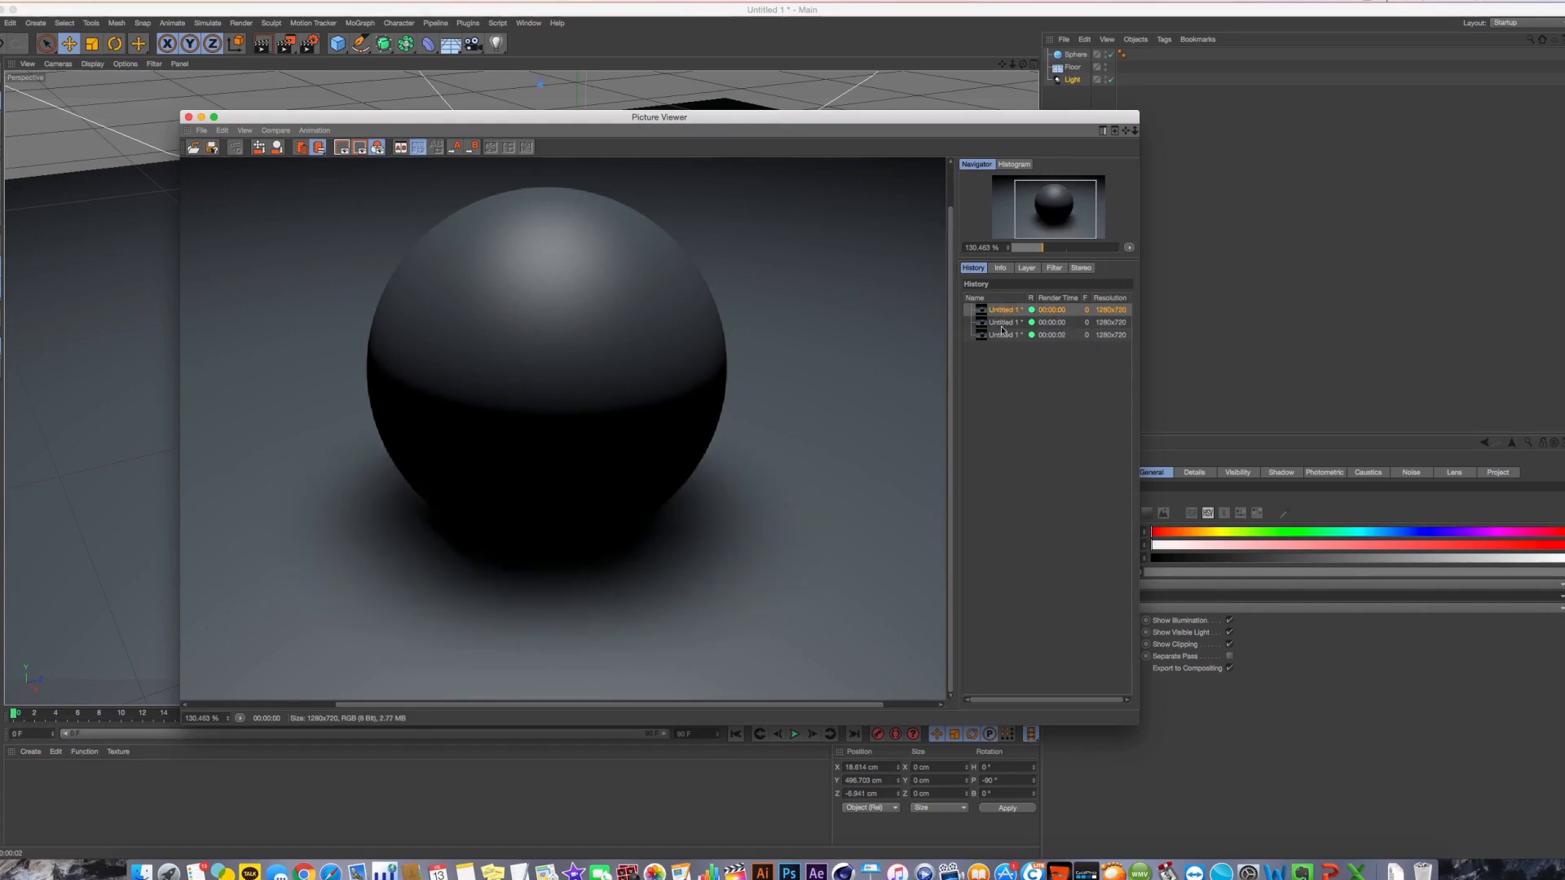
left_click(1002, 336)
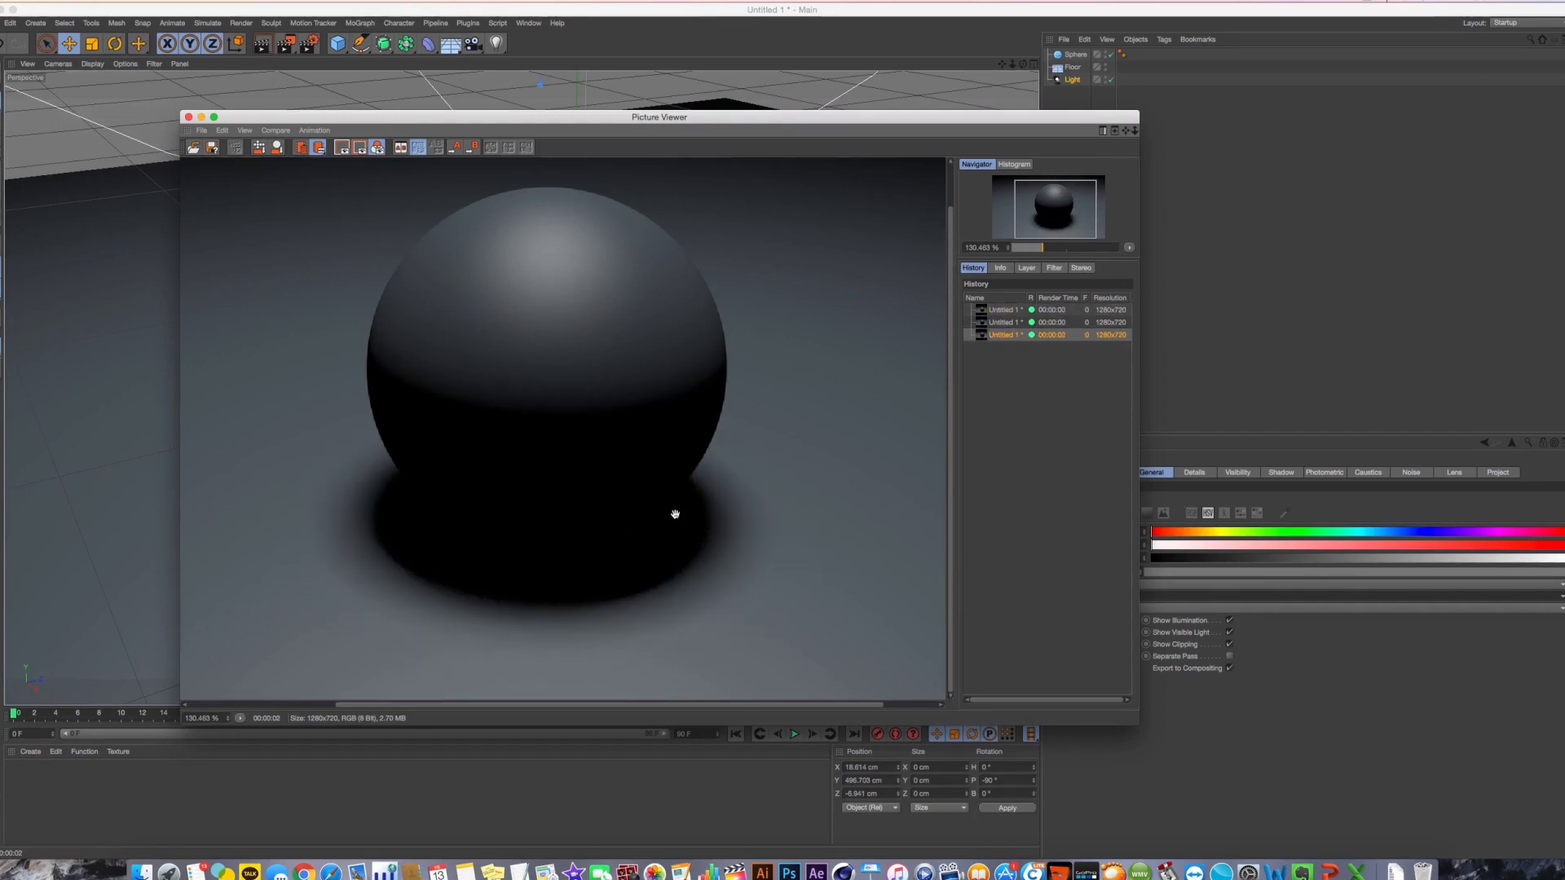
scroll(704, 520, "up", 4)
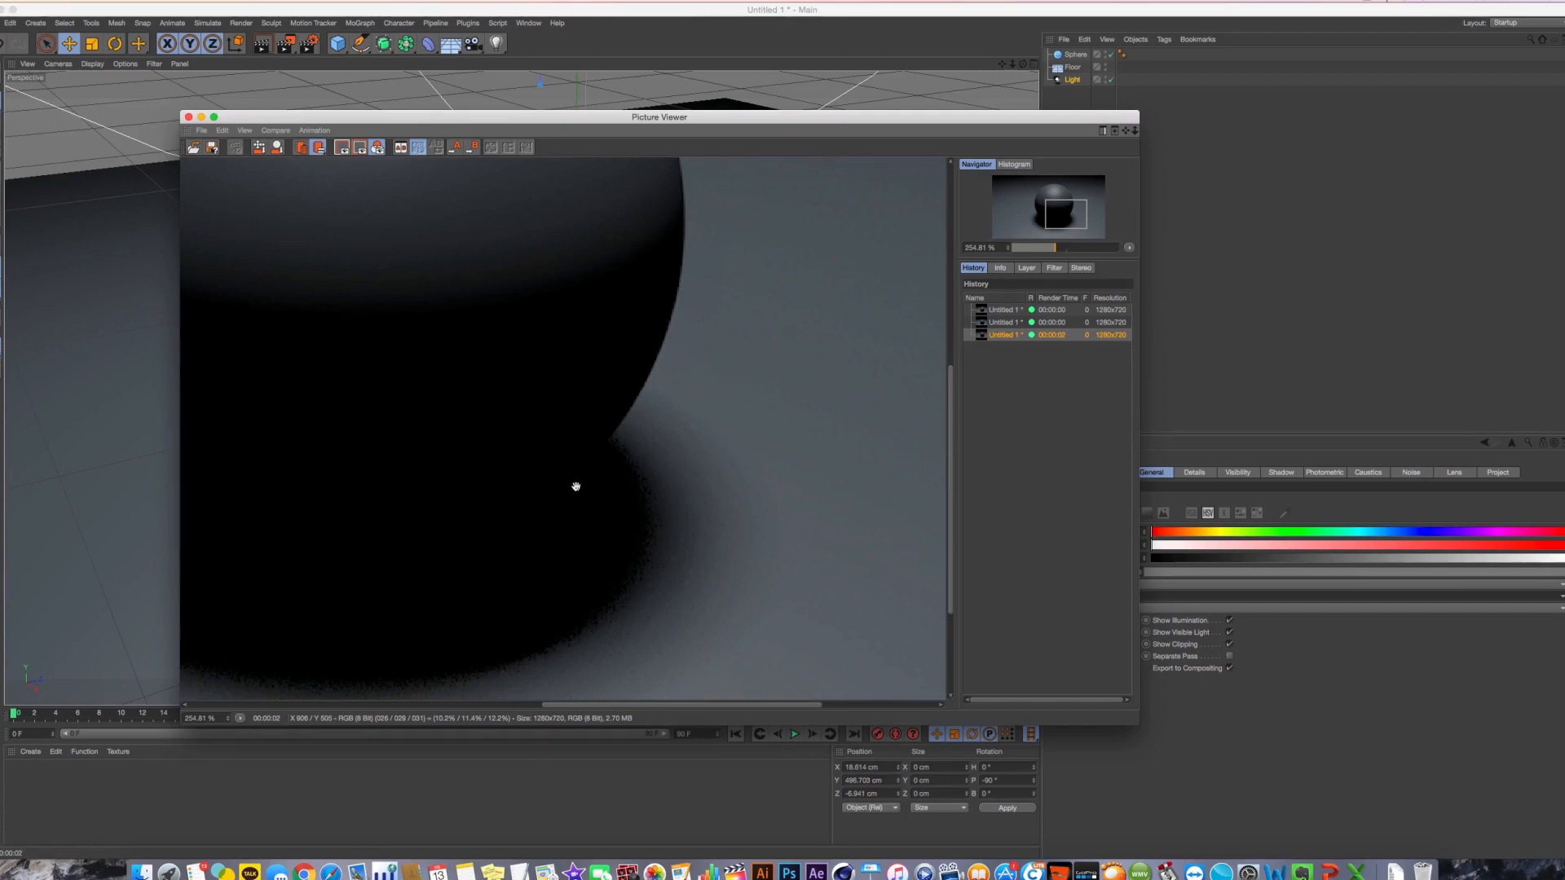
scroll(575, 486, "down", 5)
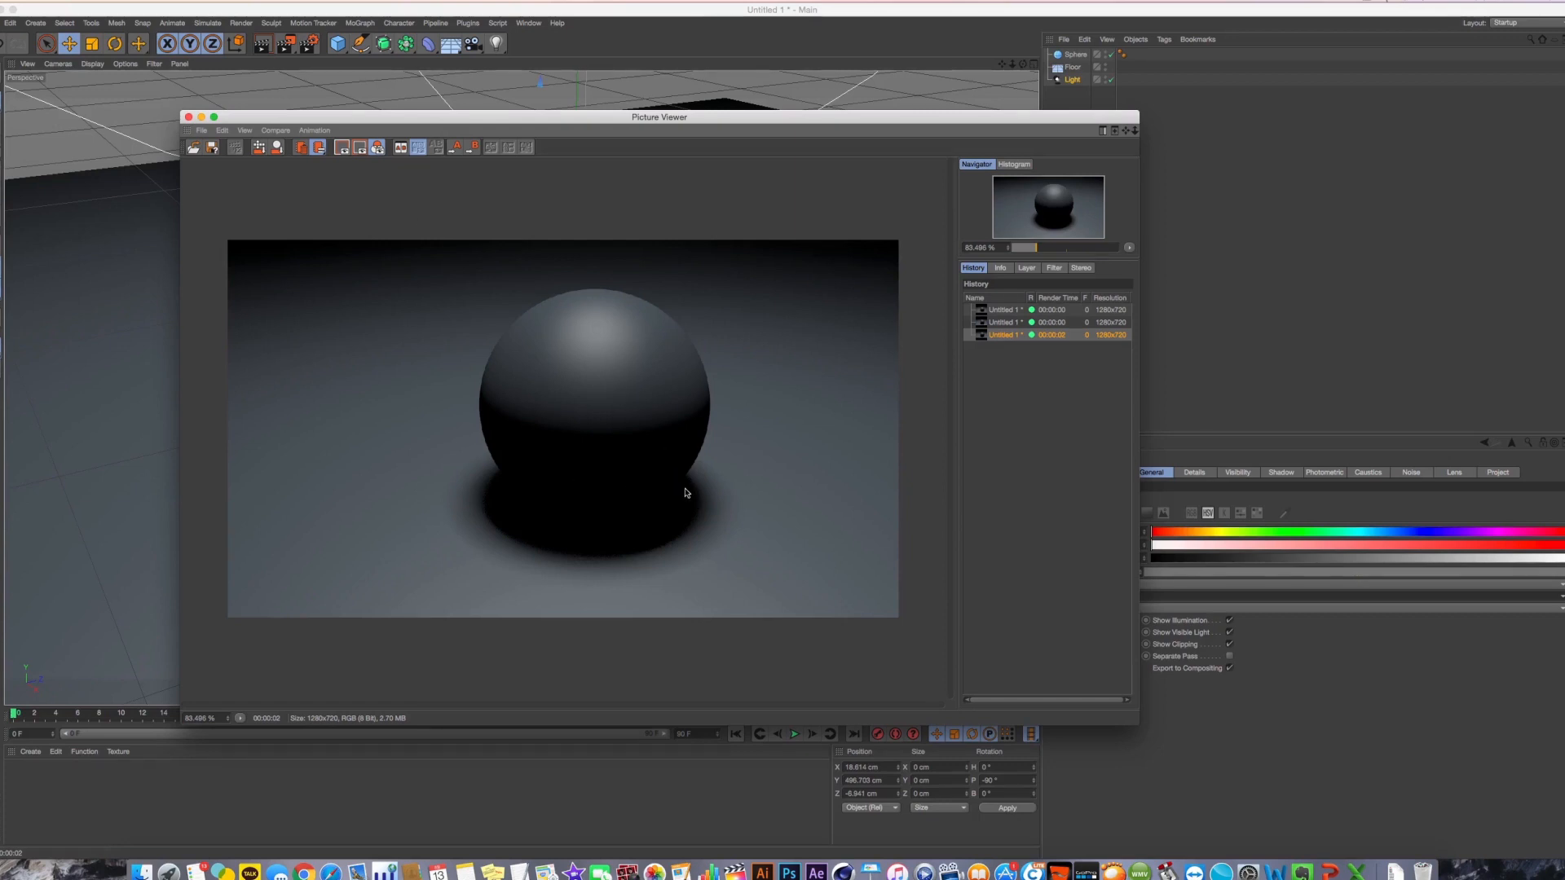
scroll(666, 504, "up", 4)
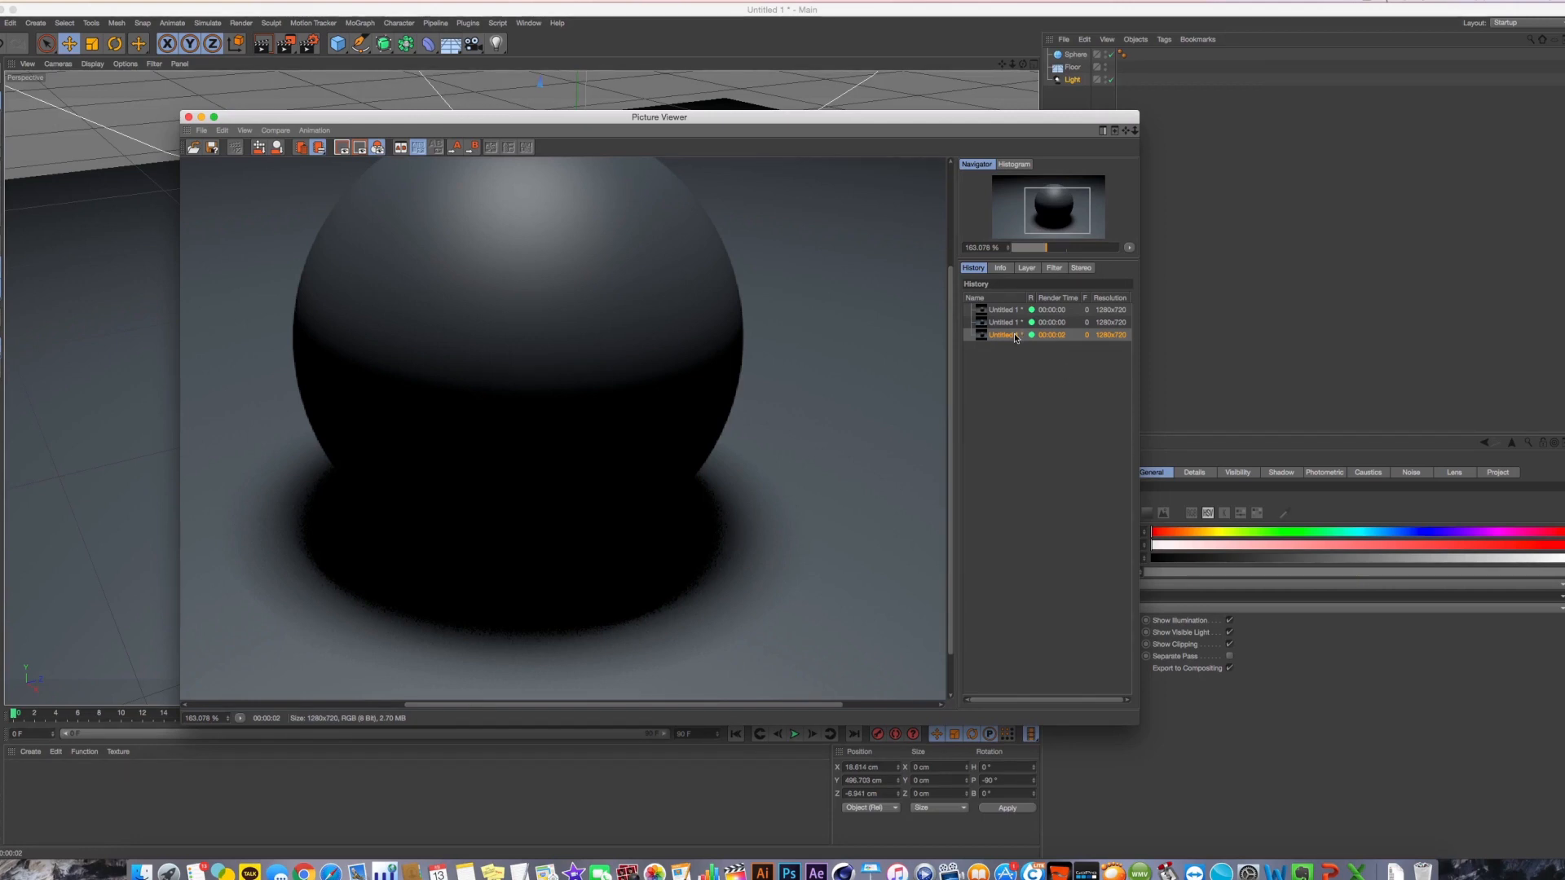
Close the Picture Viewer and set the spot light's shadow back to Shadow Maps (Soft)
left_click_drag(894, 120, 826, 120)
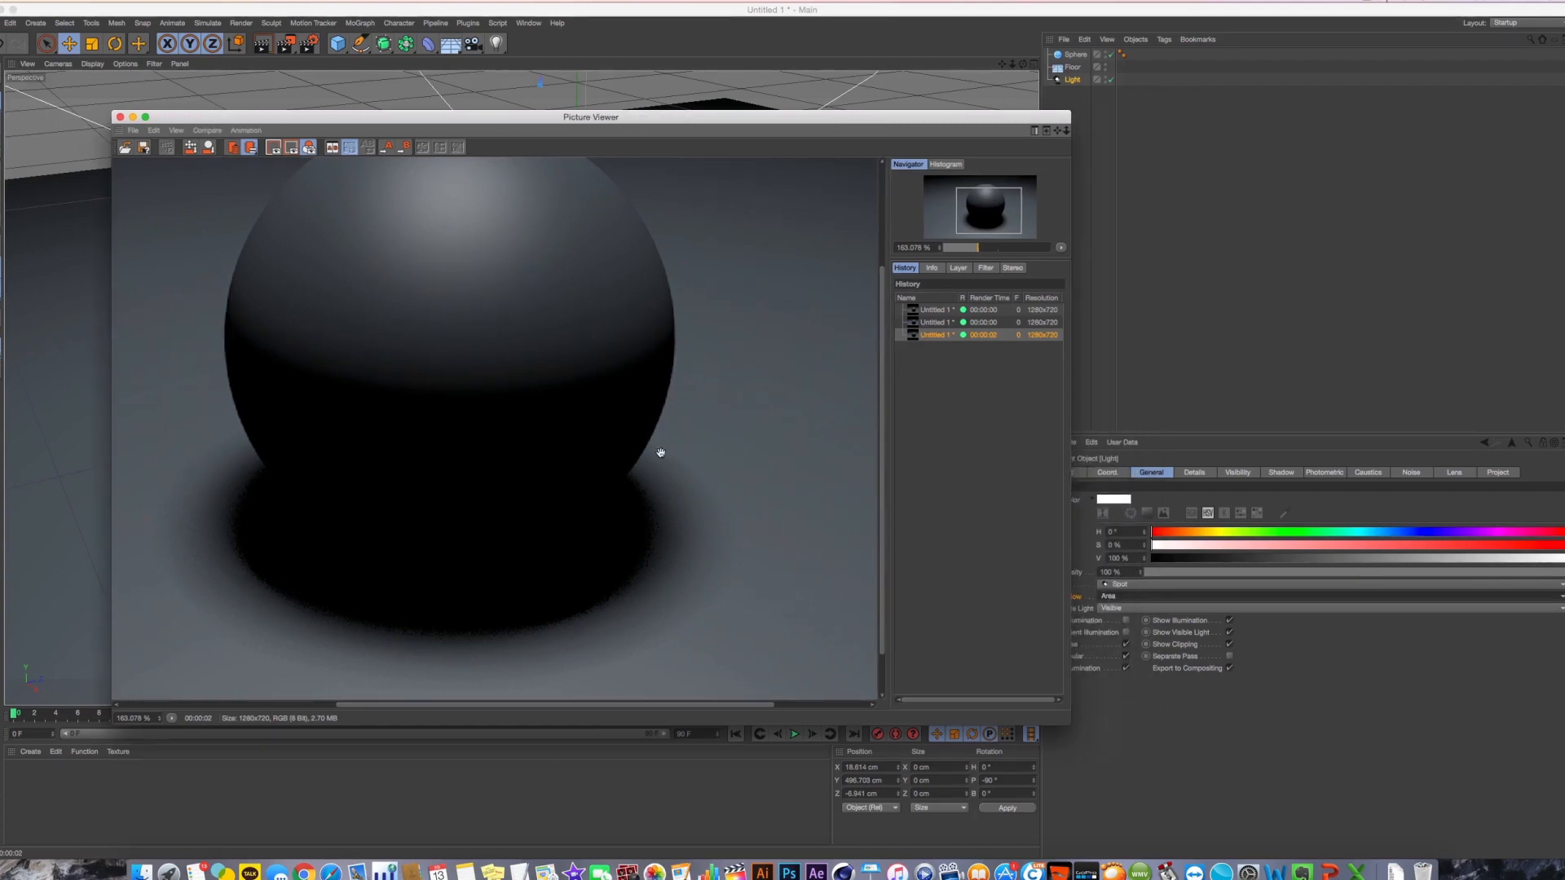
left_click(119, 118)
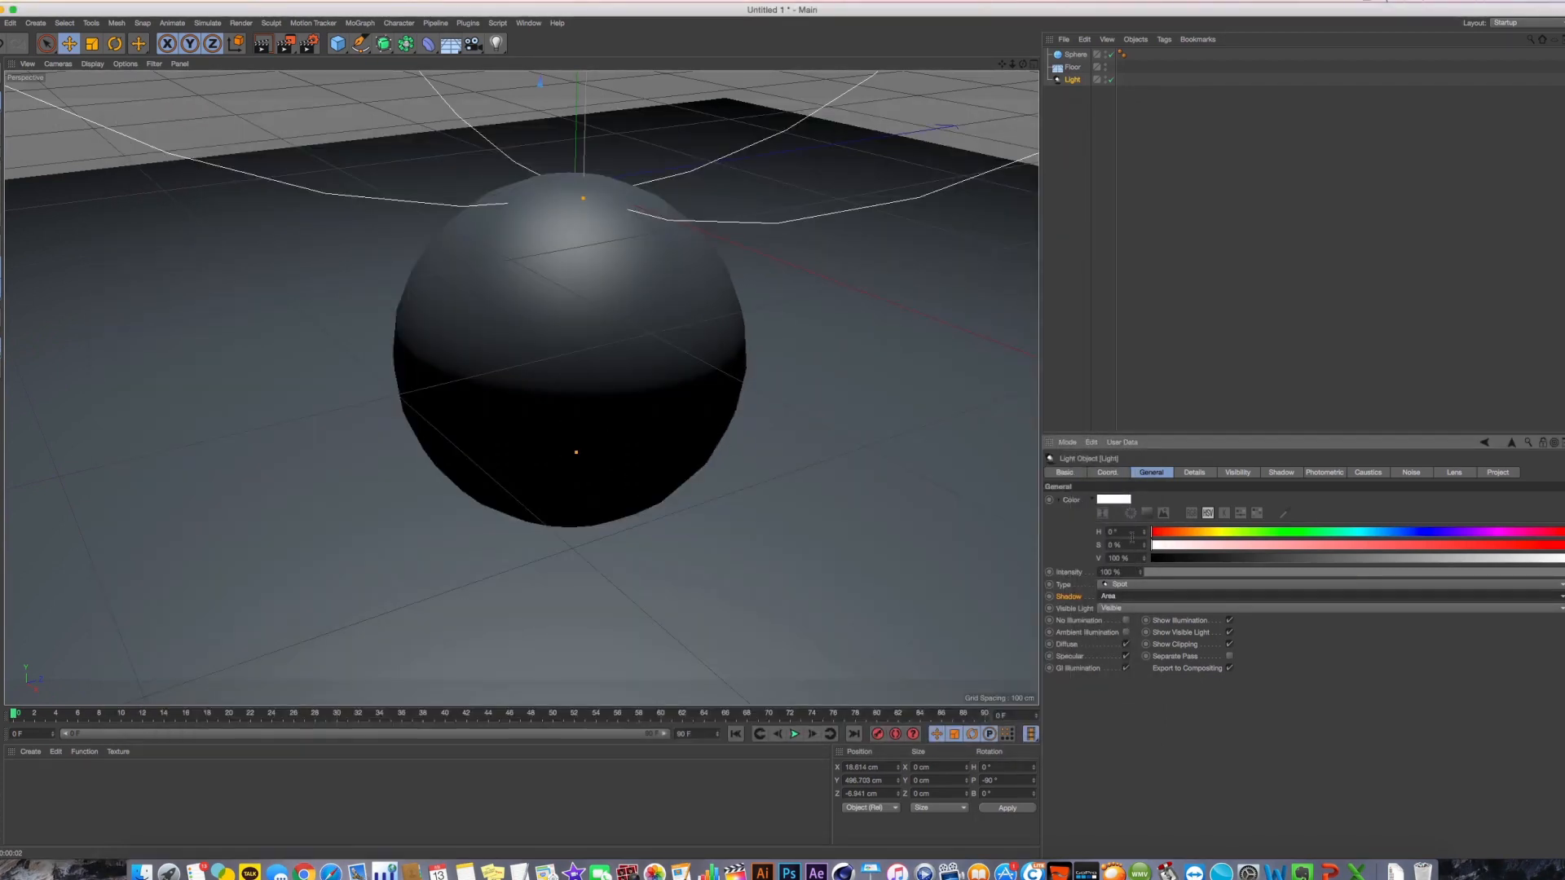
left_click(1110, 598)
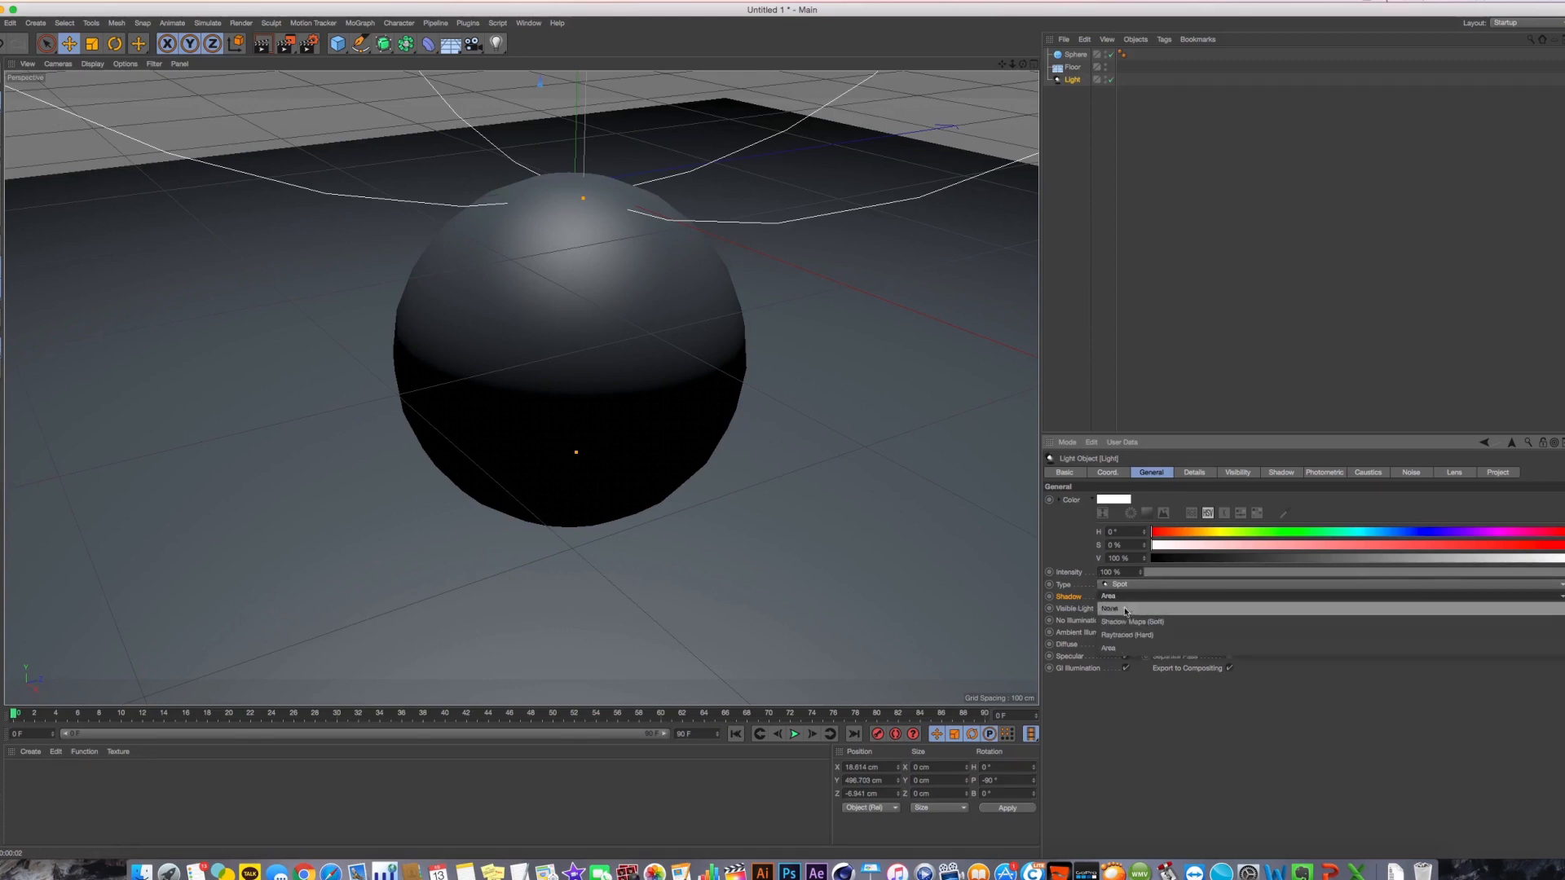
left_click(1128, 621)
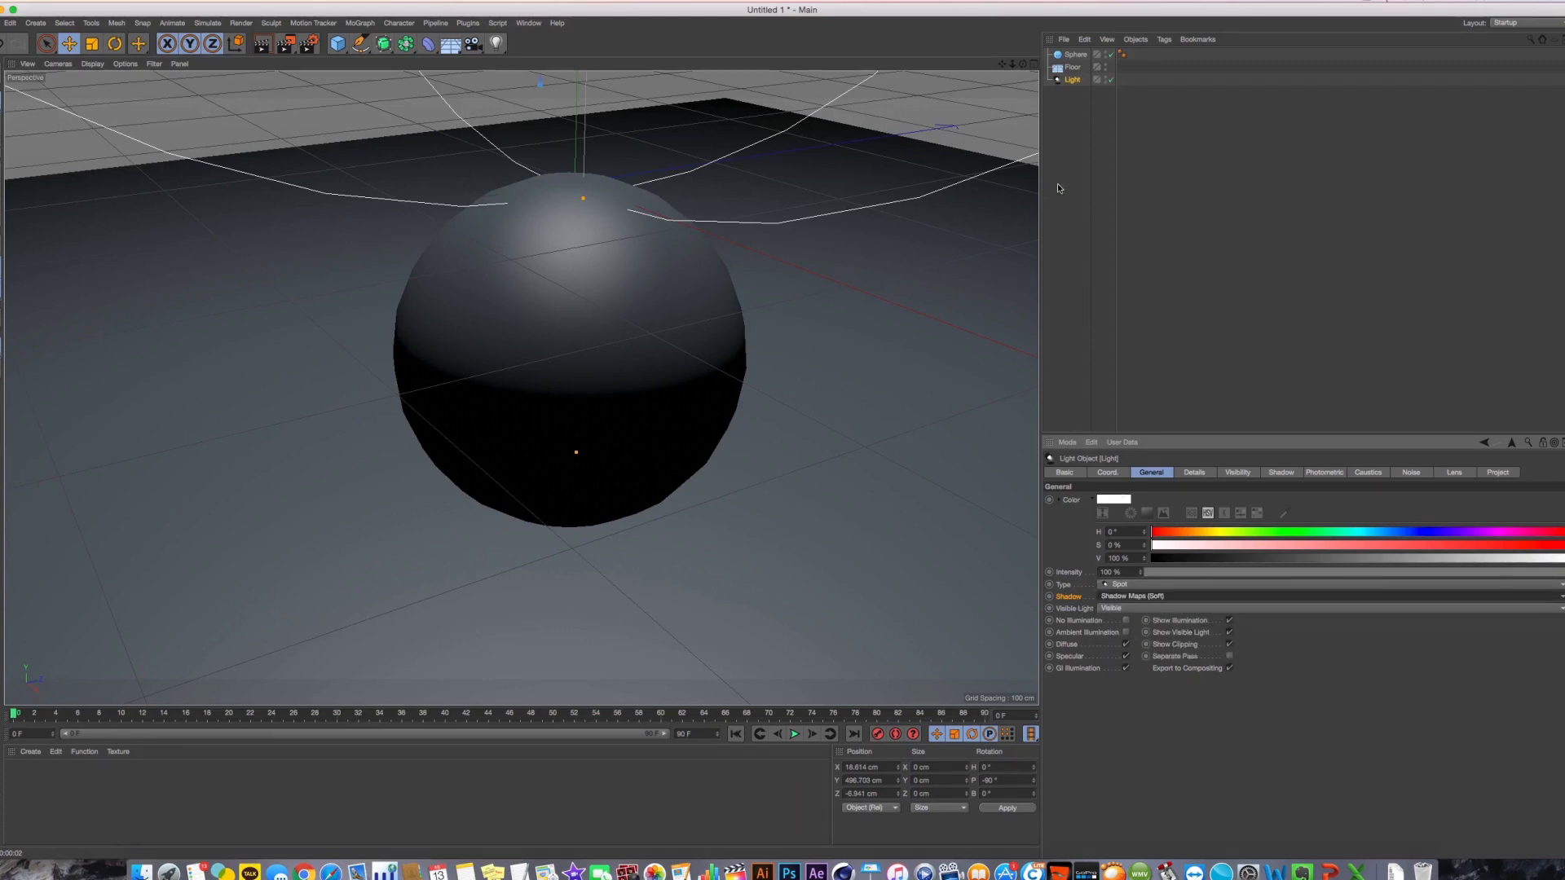
Change the light's type to Infinite and render the sphere and floor in the viewport
left_click(1096, 128)
left_click(1069, 80)
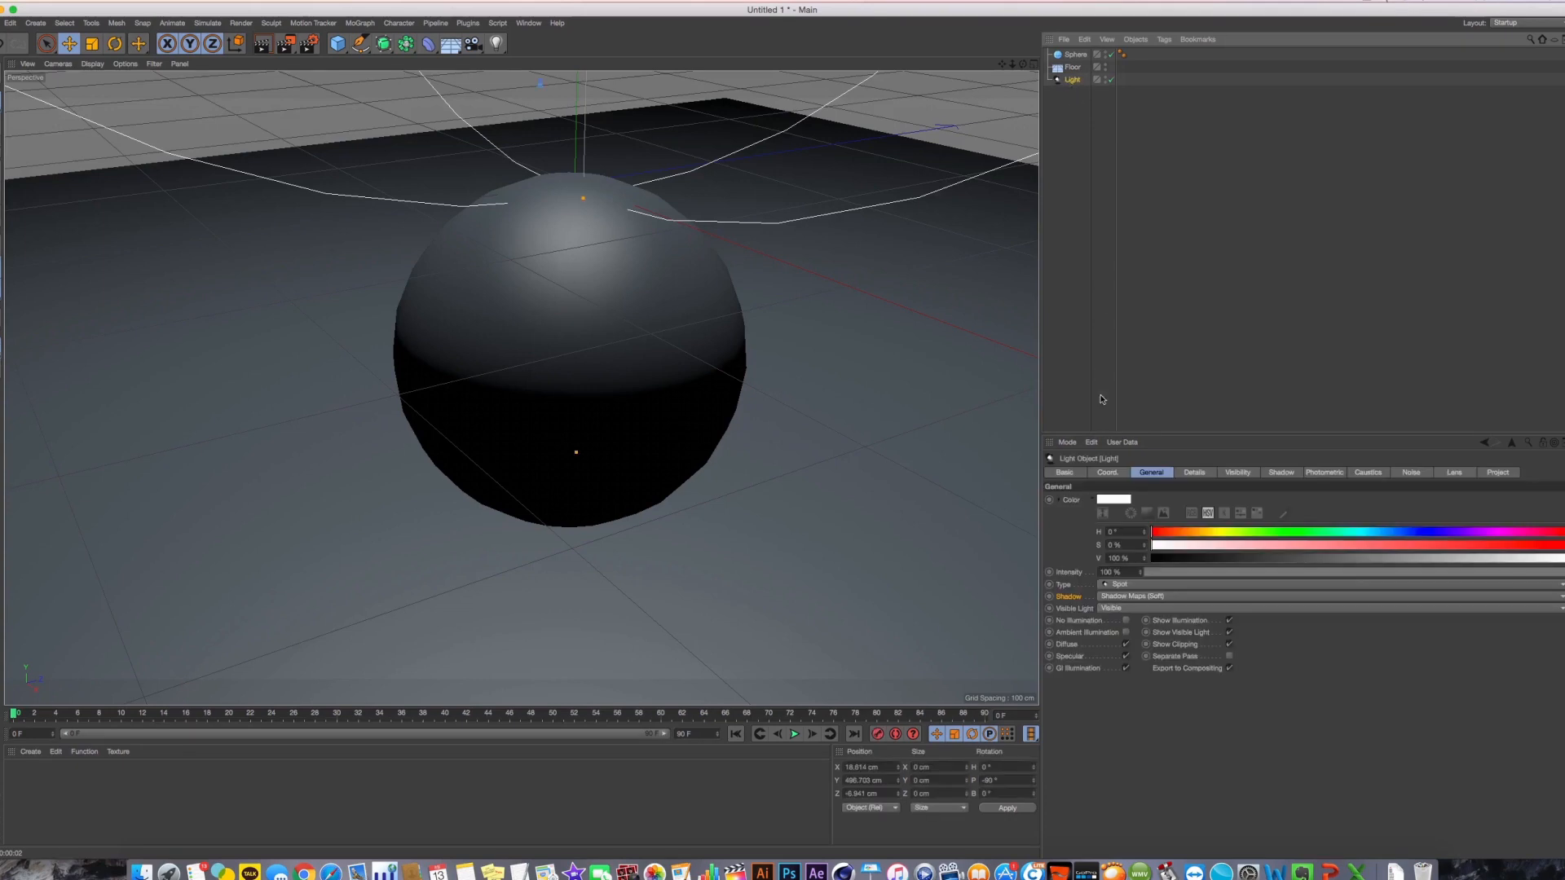
left_click(1084, 585)
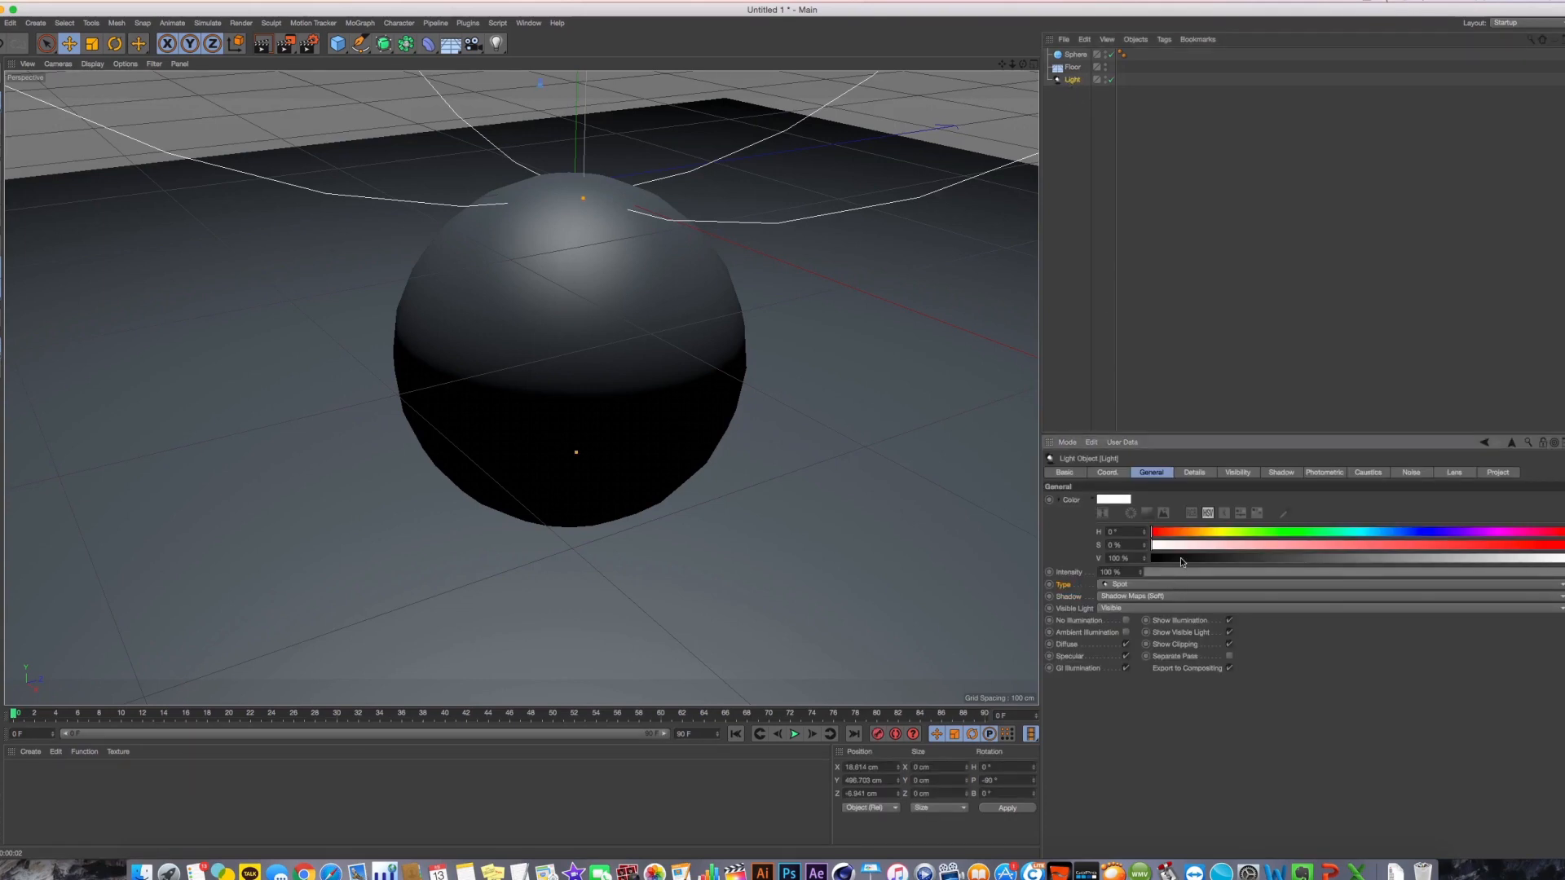
left_click(1125, 584)
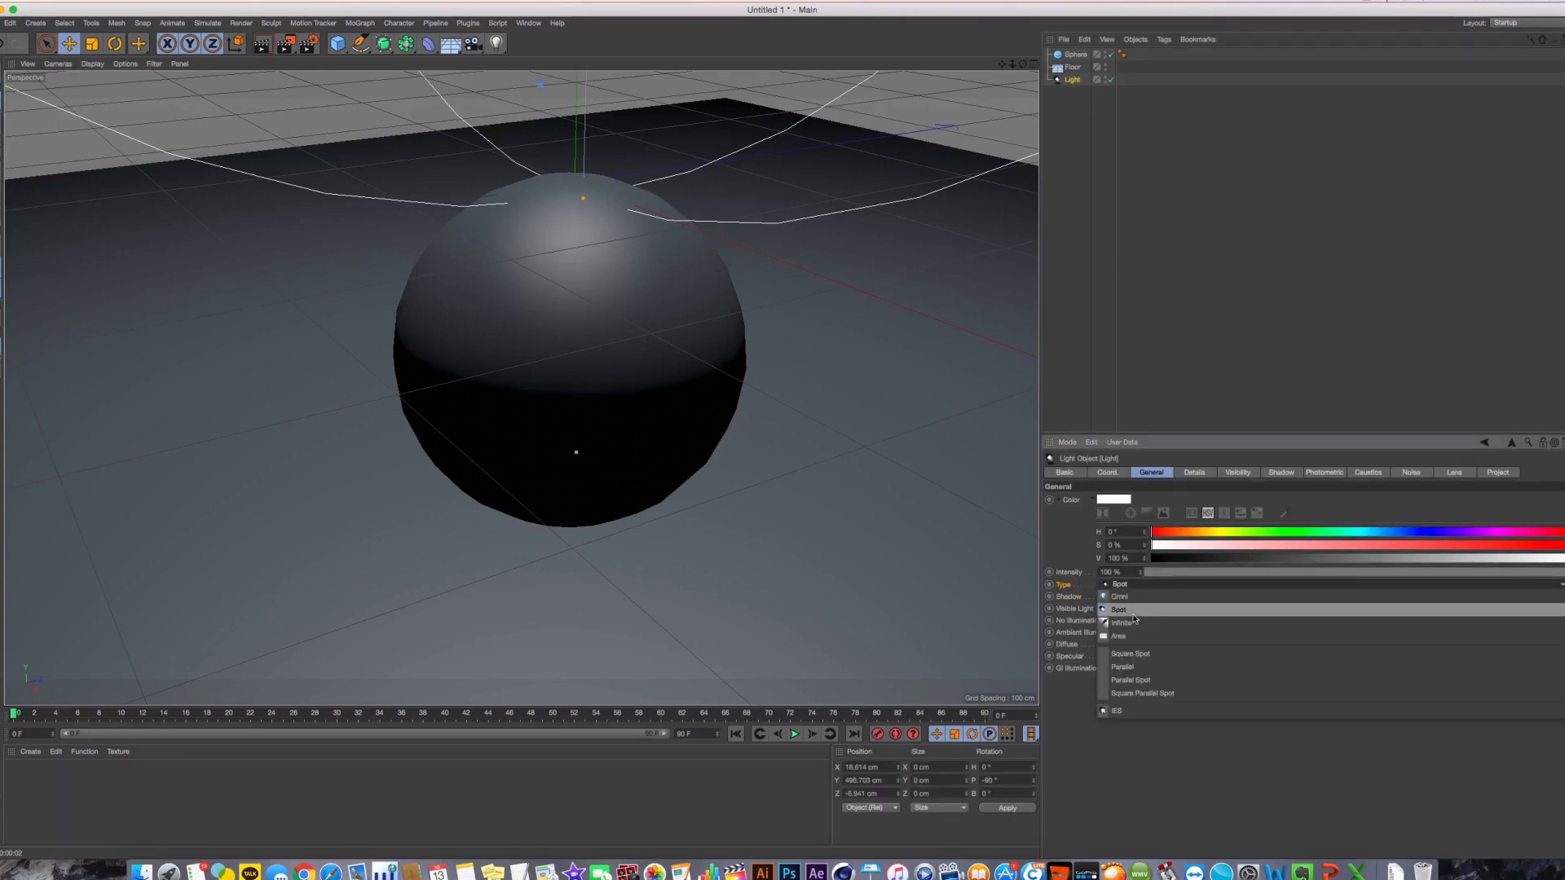
left_click(1193, 627)
right_click_drag(714, 375, 657, 372, "alt")
middle_click_drag(657, 372, 571, 435, "alt")
scroll(670, 394, "down", 2)
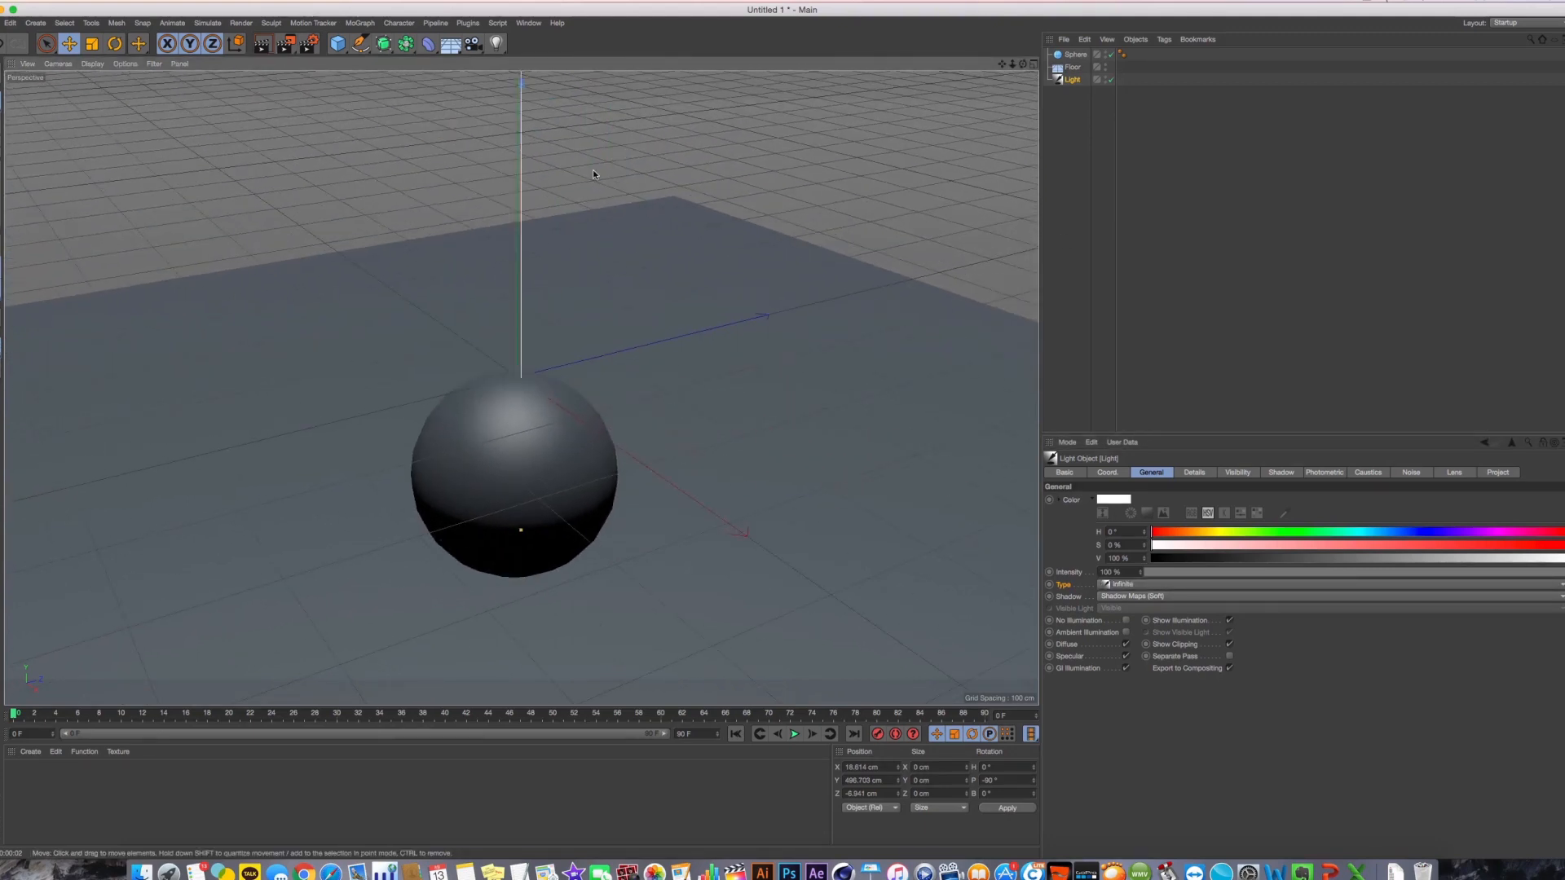
key("super+r")
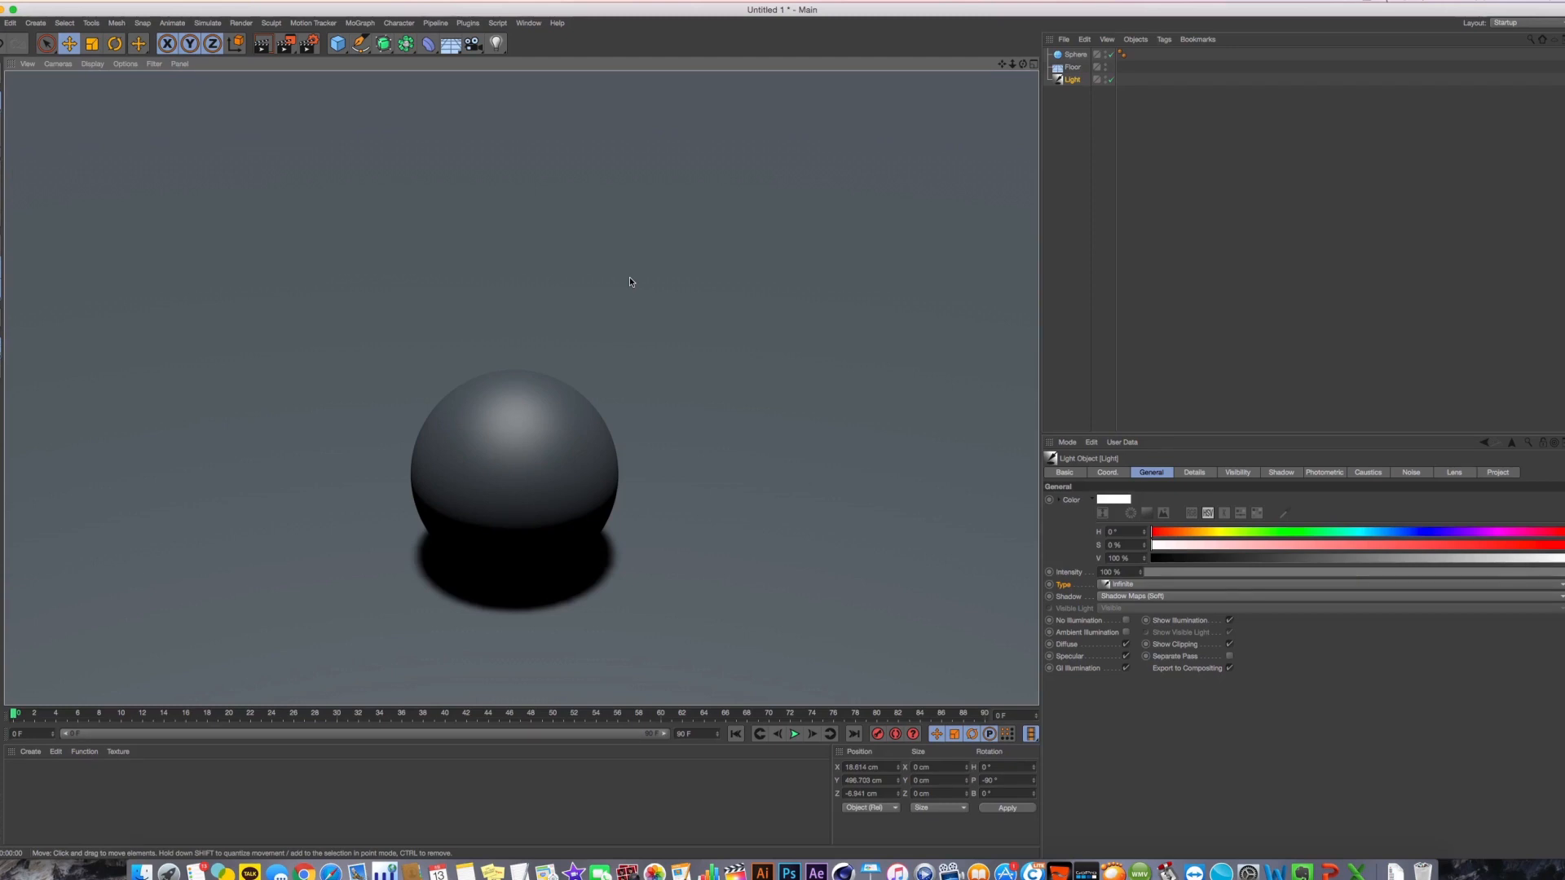
Raise the infinite light, render the view, and move the light away from the sphere to about Y 302 cm, Z -353 cm
scroll(650, 284, "down", 5)
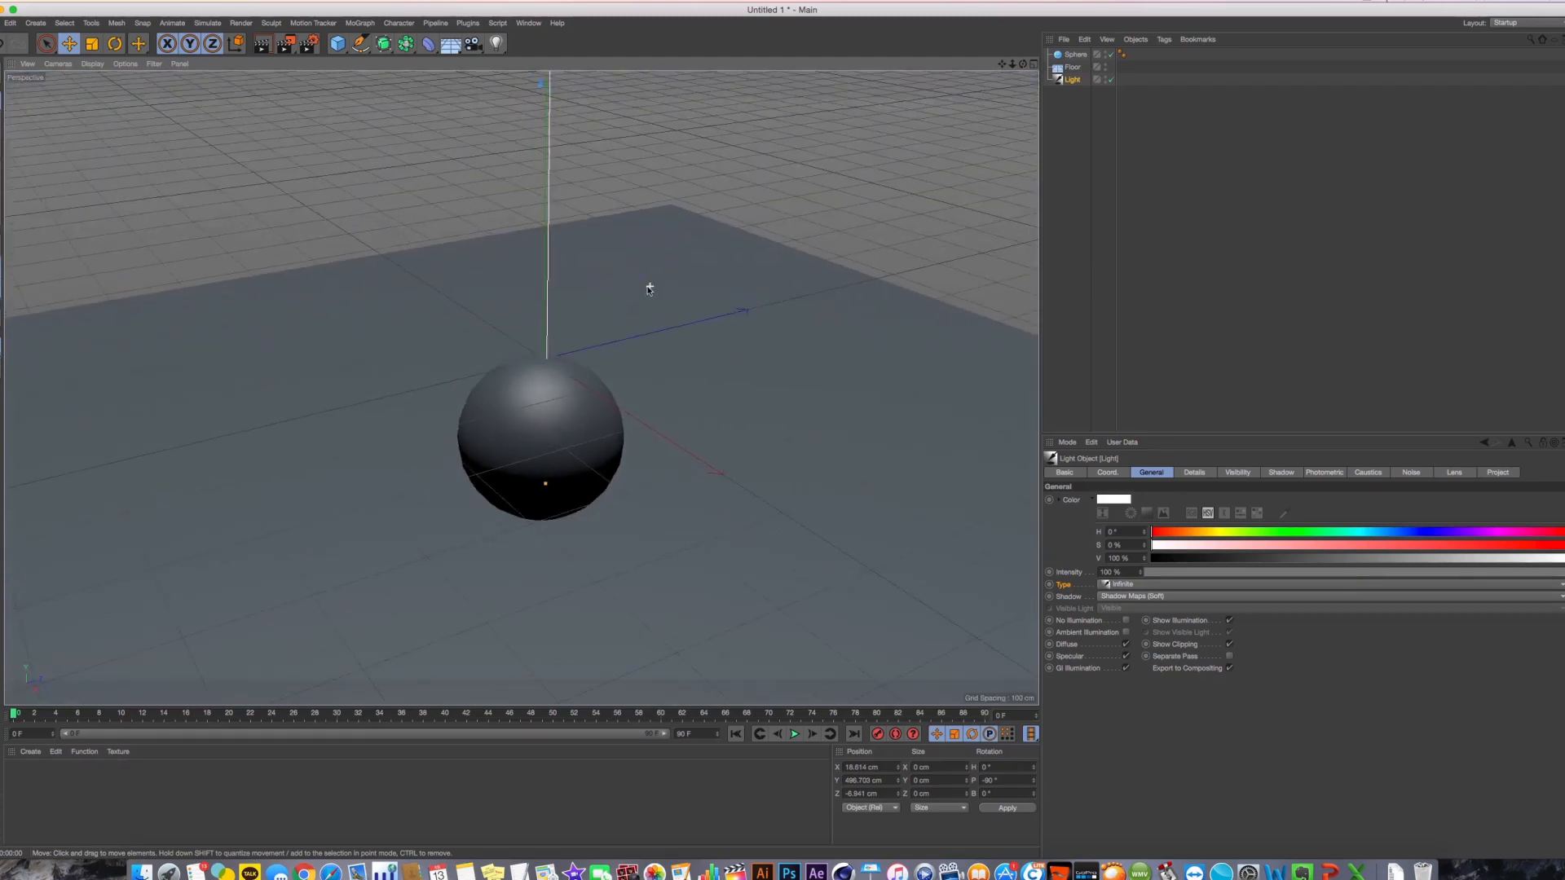
middle_click_drag(650, 283, 631, 375, "alt")
middle_click_drag(577, 322, 570, 276, "alt")
left_click_drag(547, 269, 545, 115)
key("super+r")
middle_click_drag(545, 468, 545, 526, "alt")
left_click_drag(358, 122, 383, 540)
Rotate the infinite light to shine diagonally with a pitch of about -63° and render the view
left_click(115, 44)
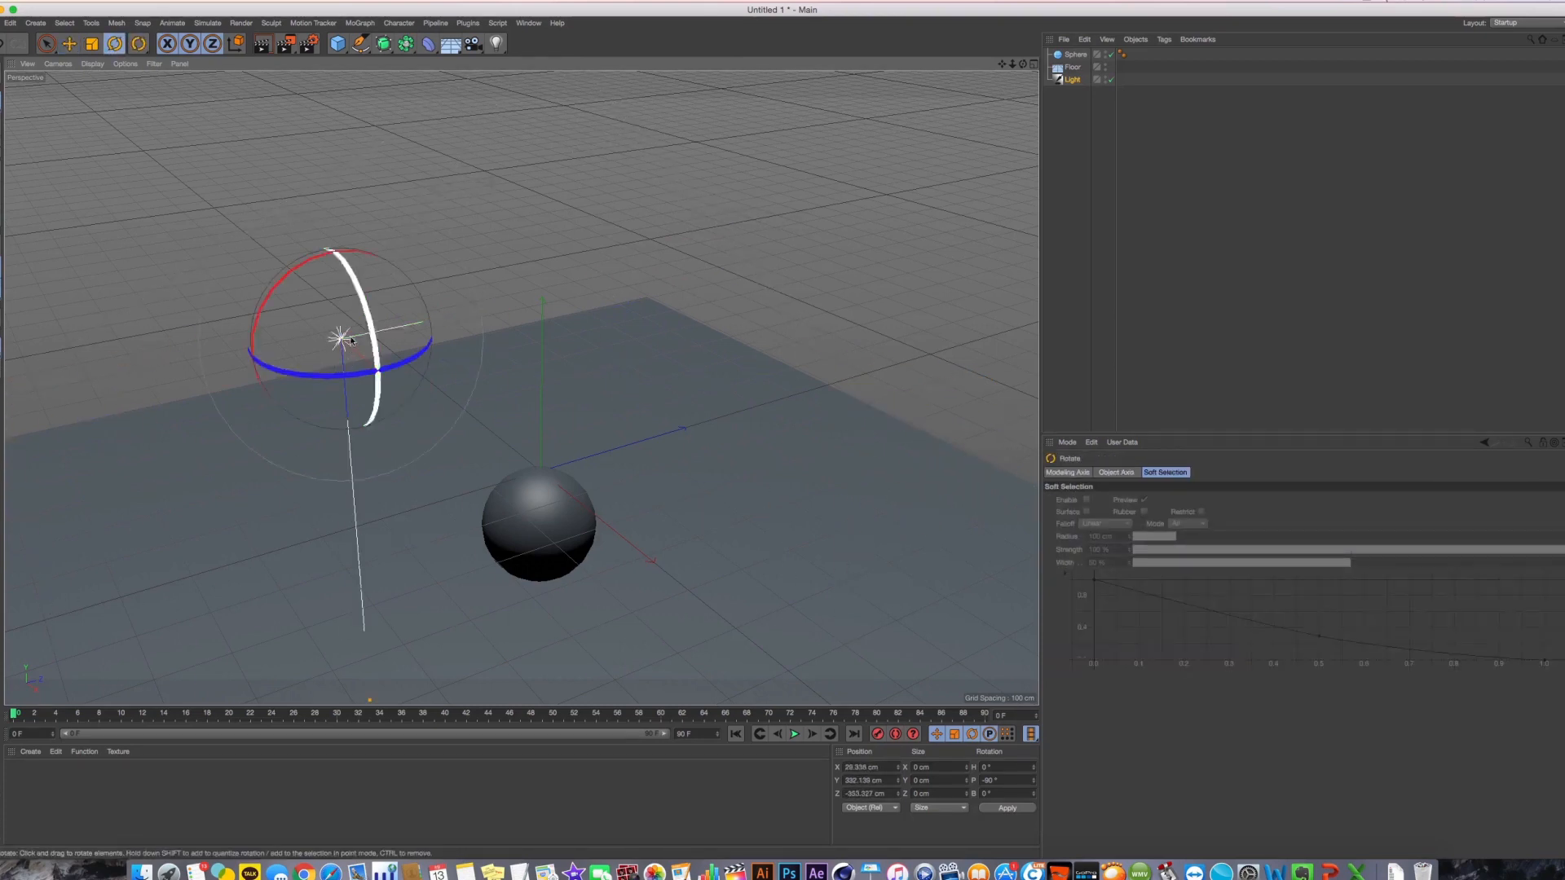
left_click_drag(366, 314, 316, 283)
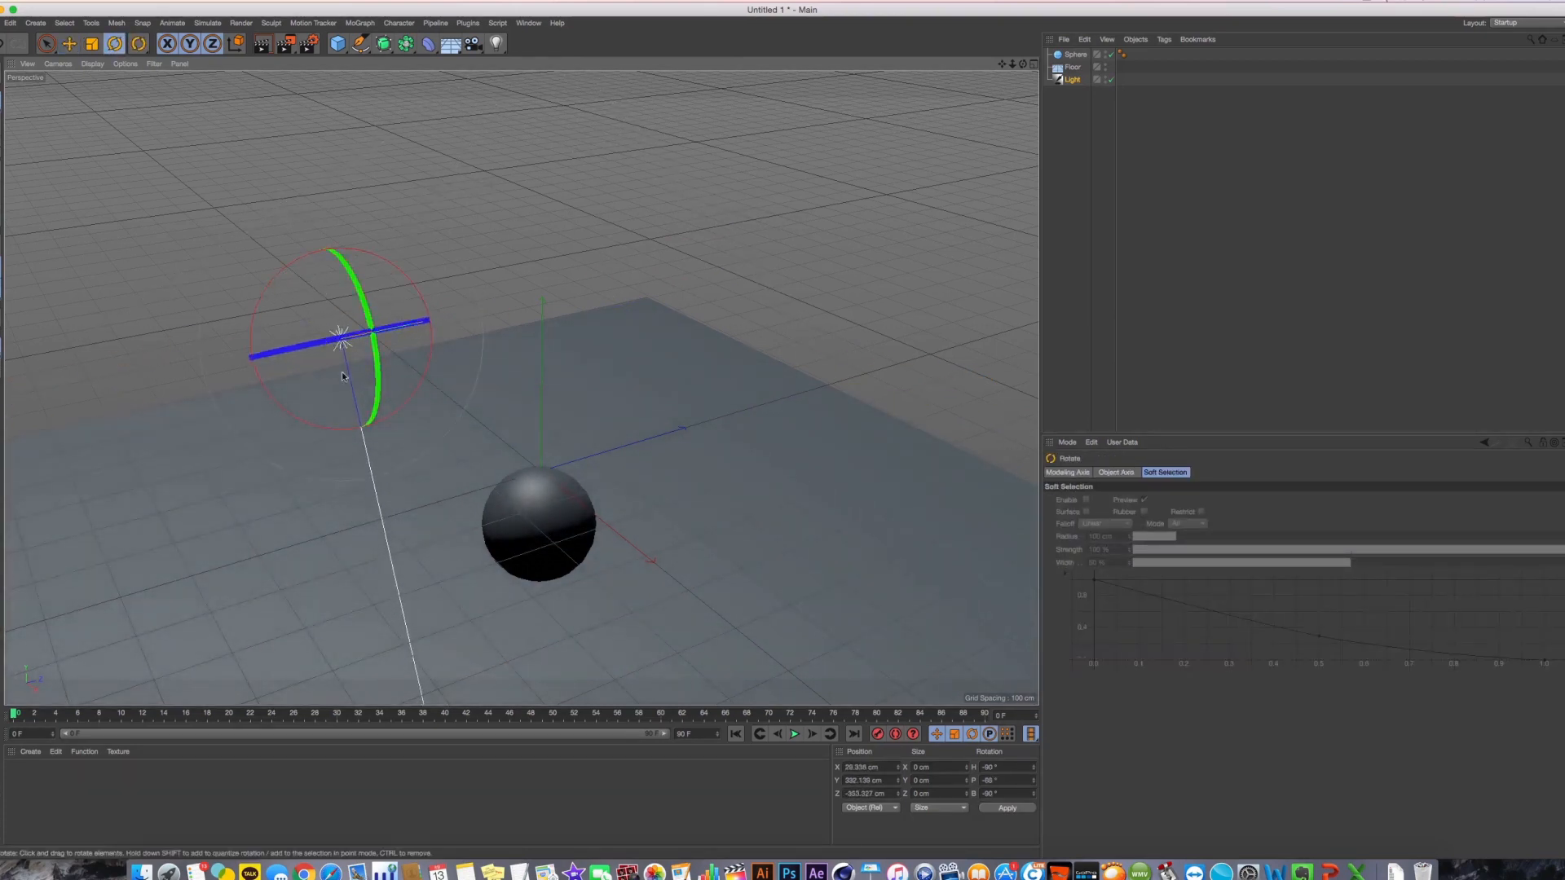
left_click_drag(345, 377, 440, 346)
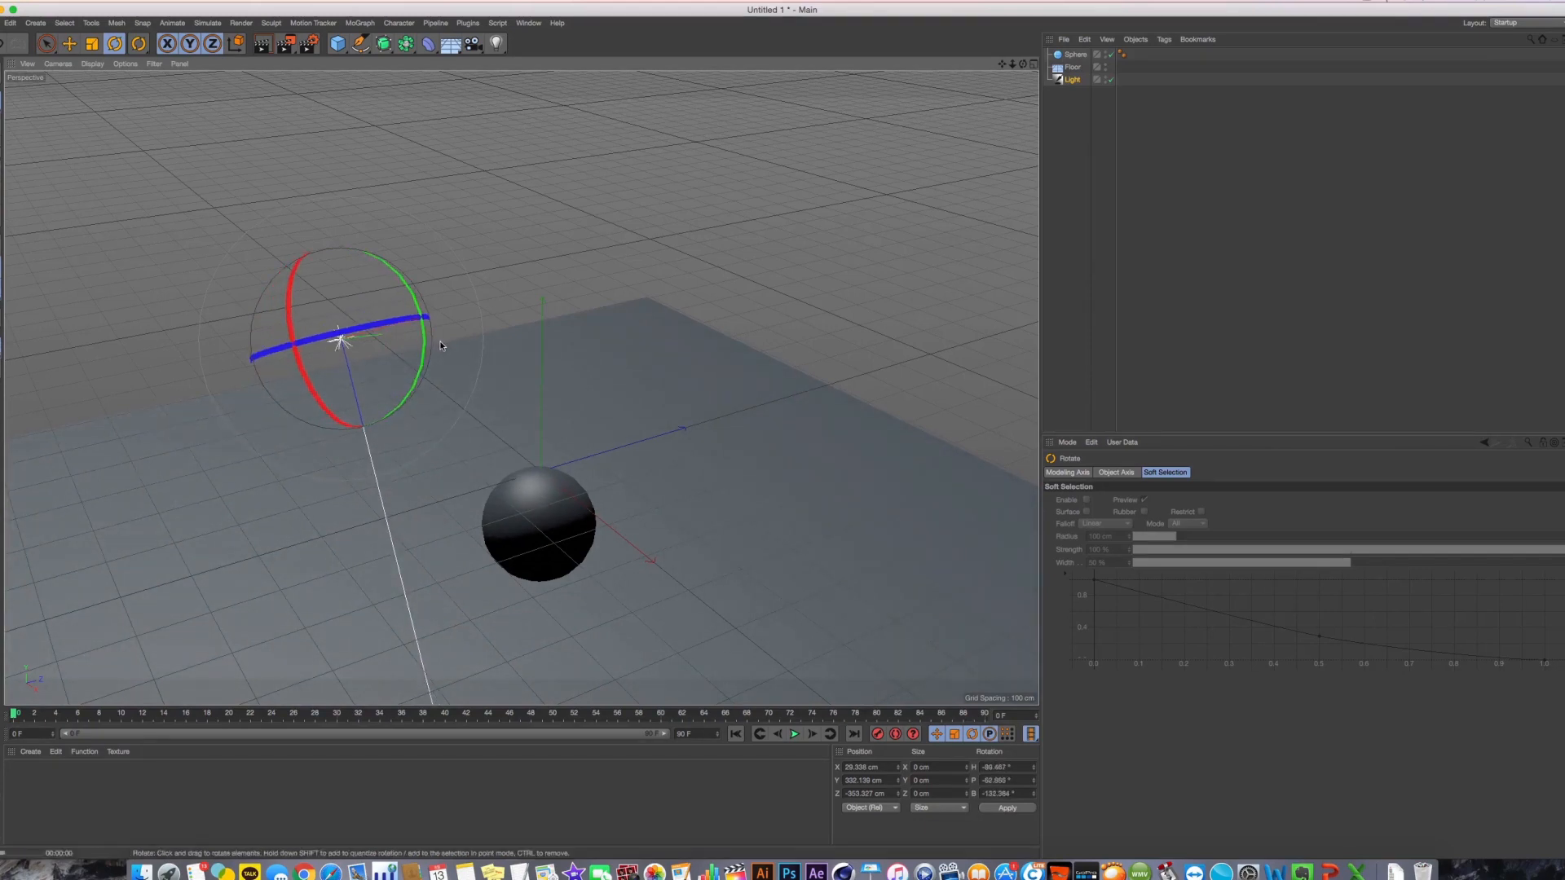
key("super+r")
left_click_drag(484, 520, 601, 482, "alt")
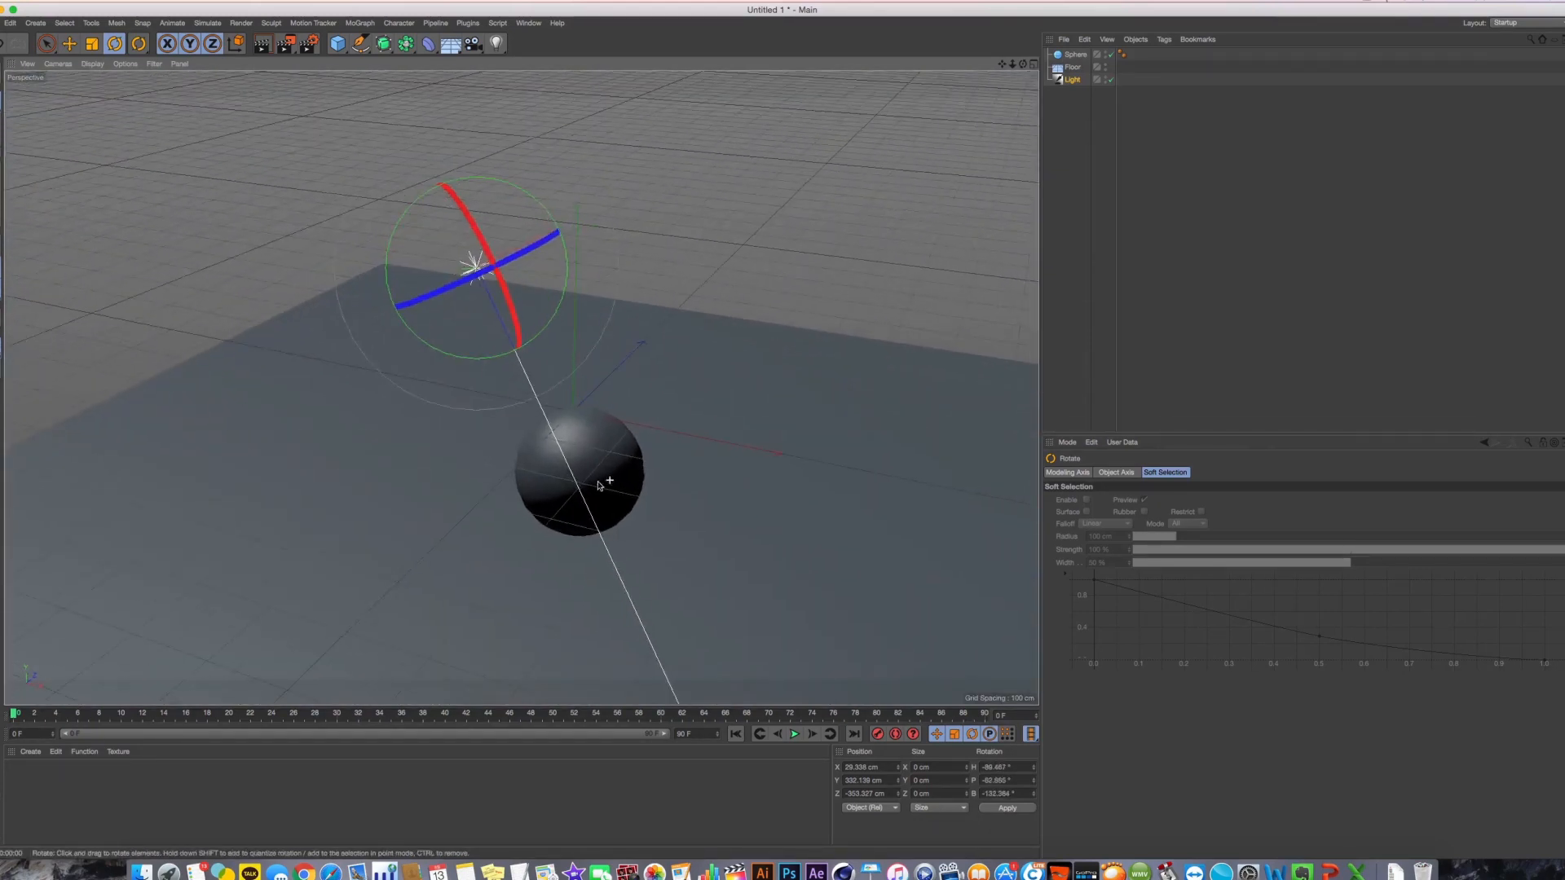
Move the infinite light sideways and up to about Y 435 cm, keeping its angle
left_click(70, 43)
scroll(413, 300, "up", 4)
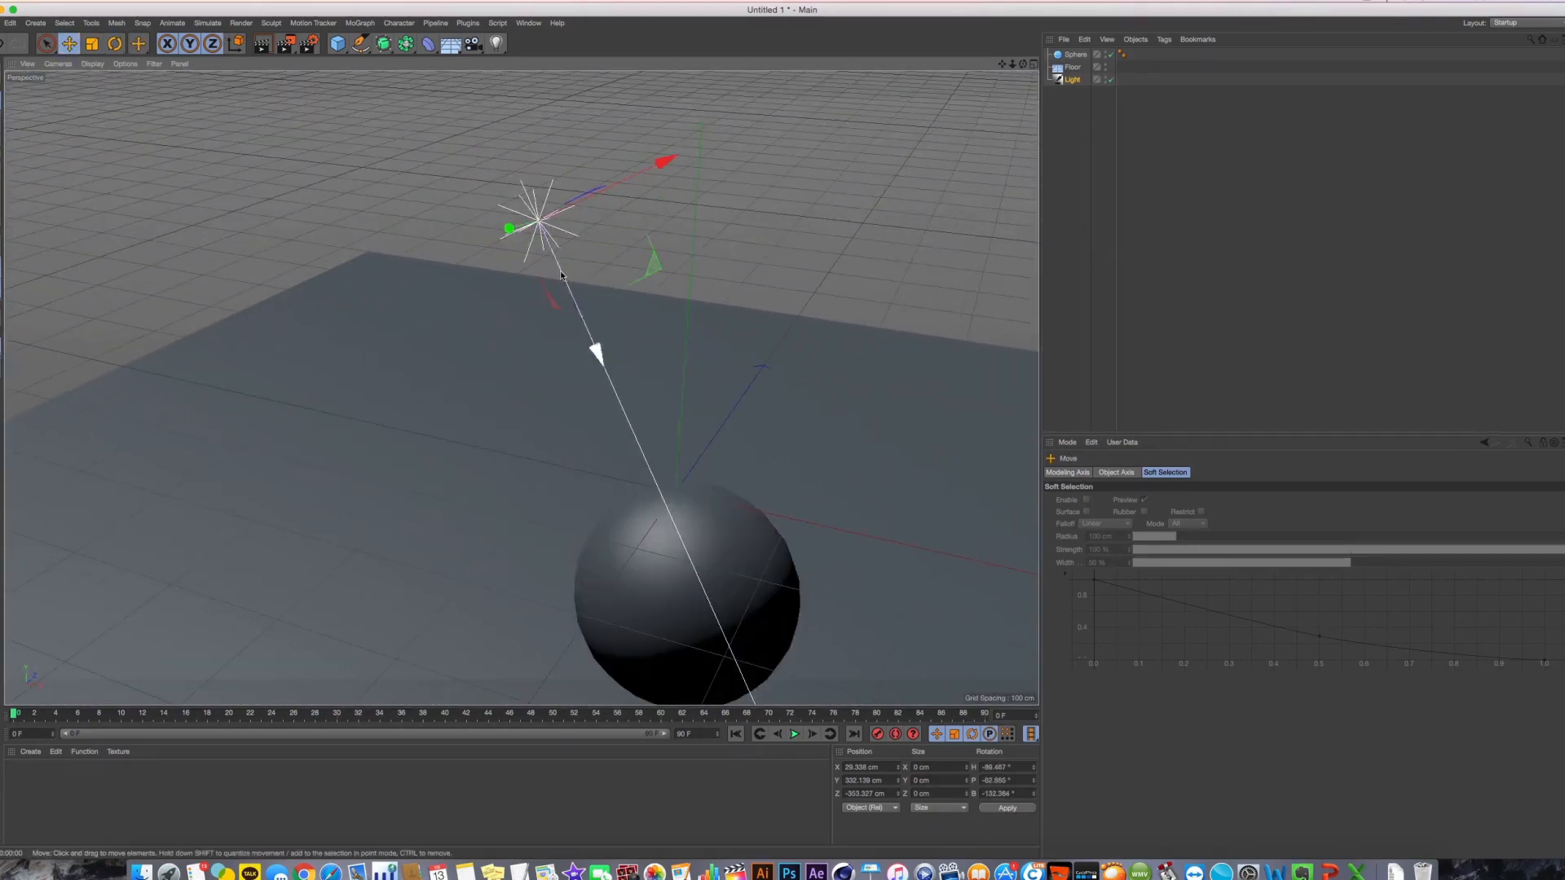
left_click_drag(581, 247, 440, 235)
middle_click_drag(582, 414, 569, 374, "alt")
scroll(569, 379, "down", 2)
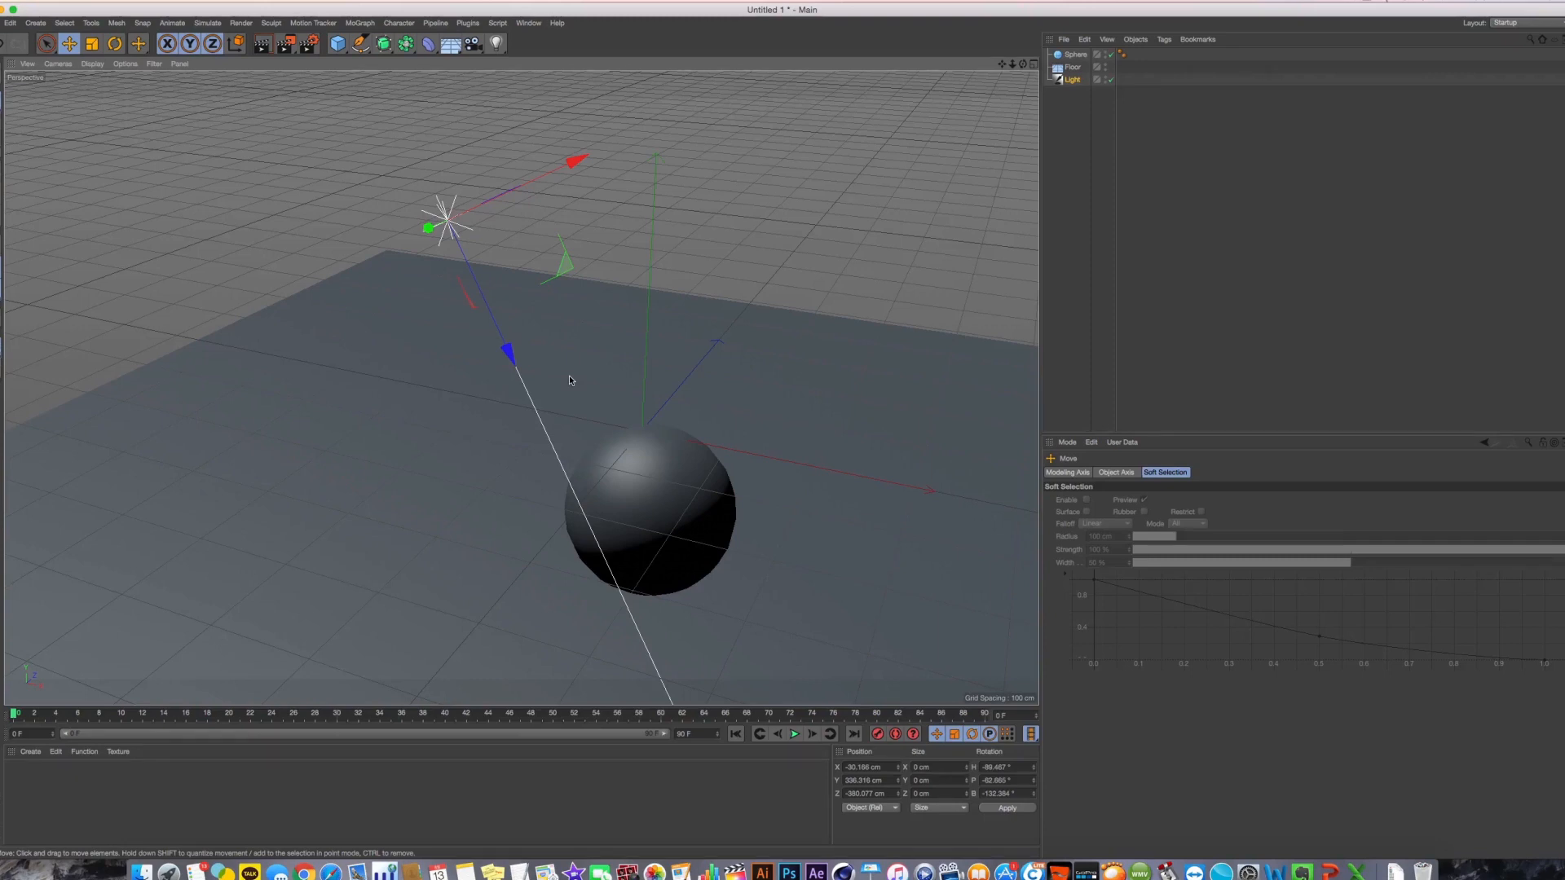
middle_click_drag(553, 384, 538, 452, "alt")
left_click_drag(538, 453, 511, 330)
scroll(596, 416, "down", 5)
Replace the infinite light with a new omni light placed high beside the sphere at about X -525 cm
left_click(1072, 79)
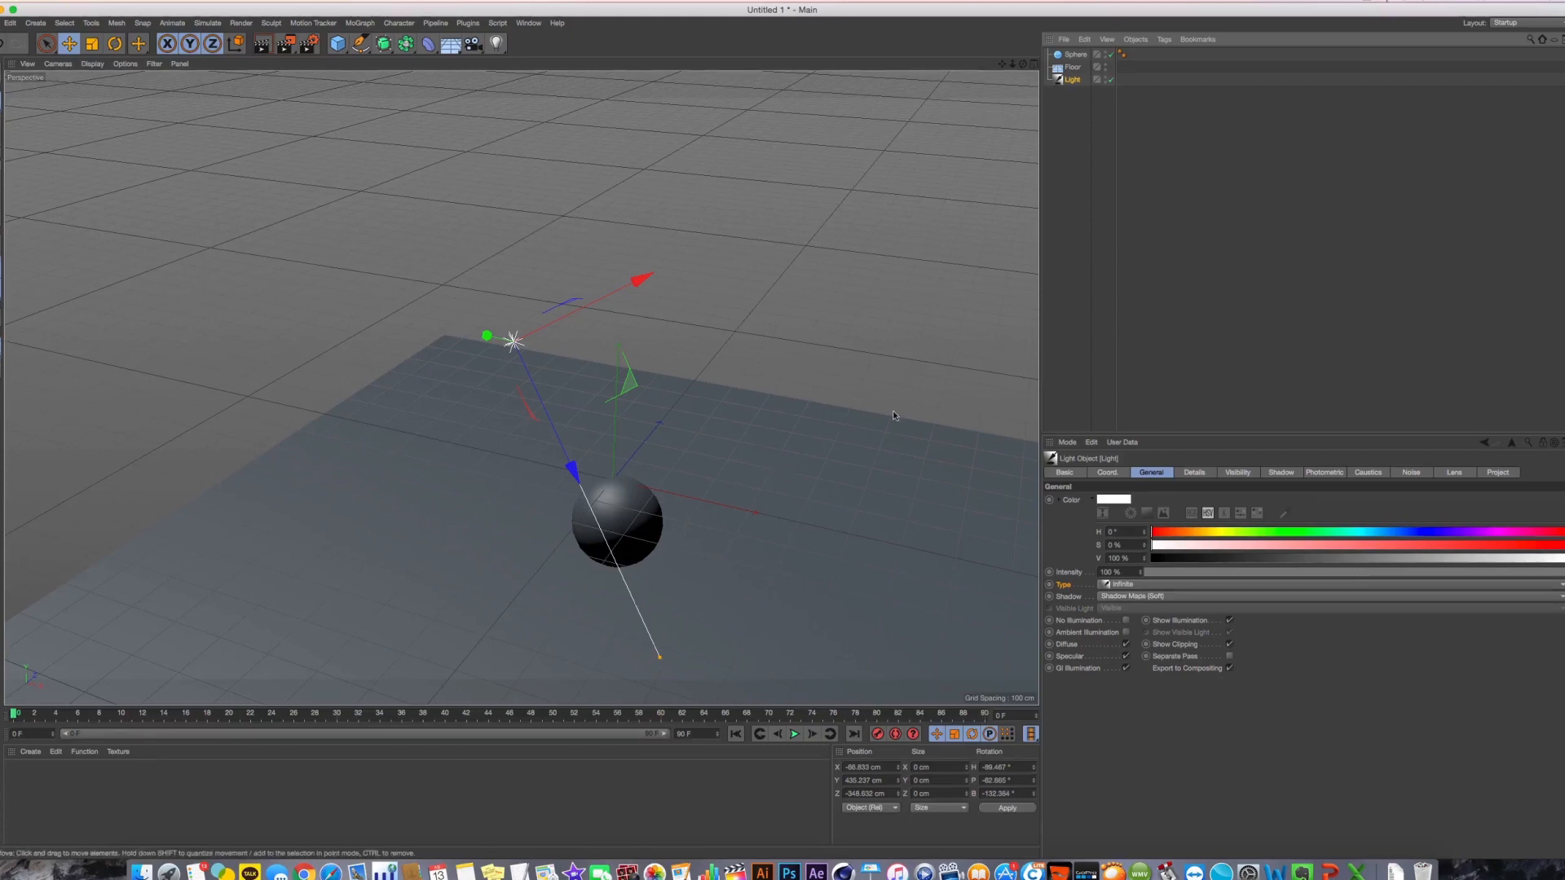
key("Delete")
left_click(1074, 53)
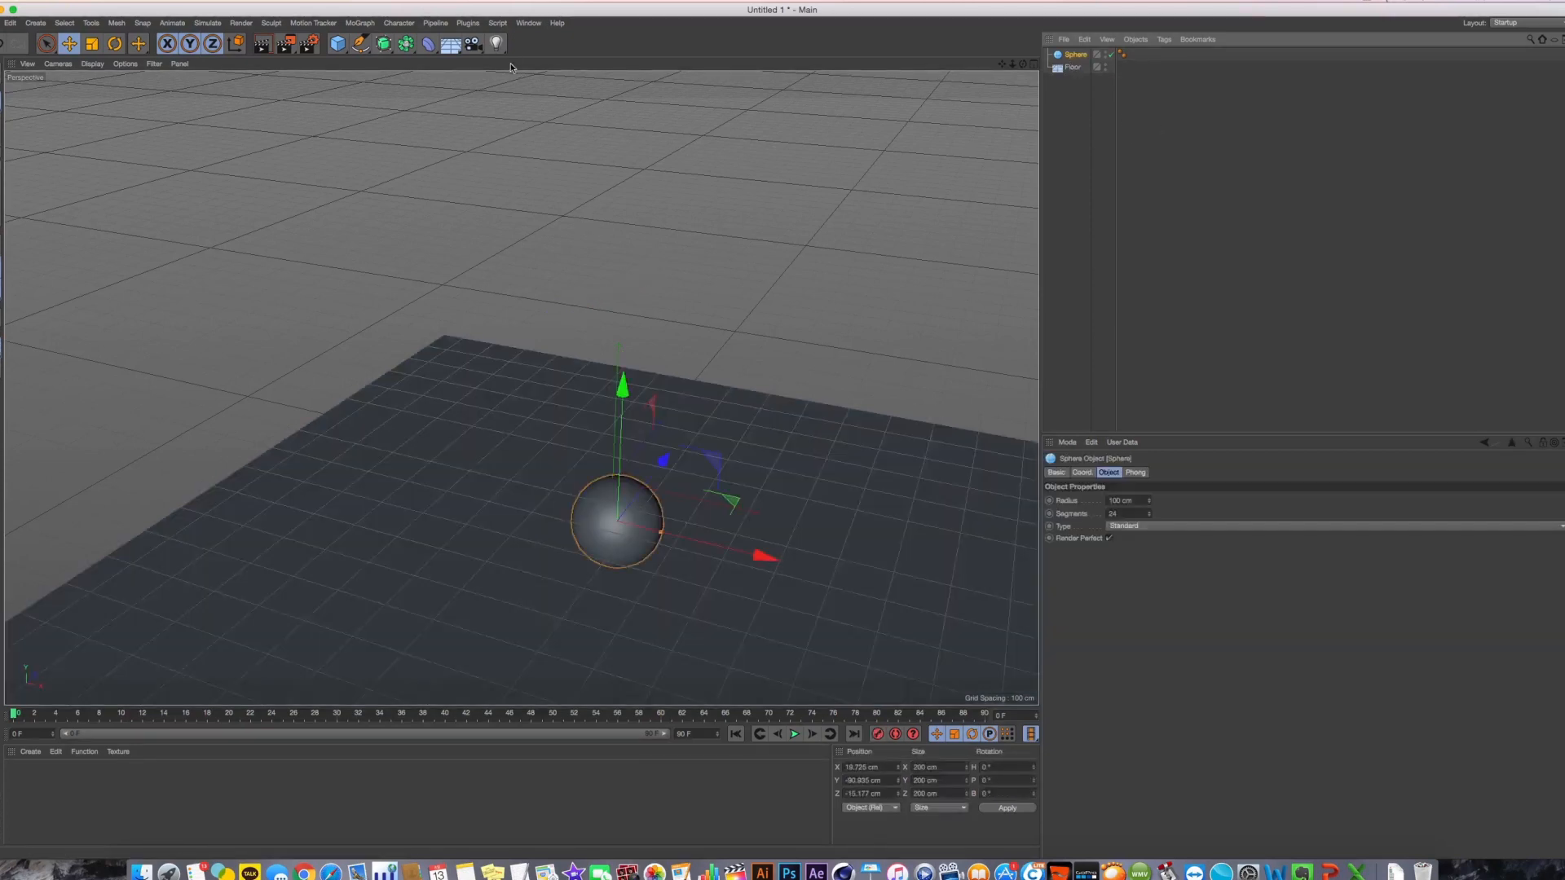
left_click(496, 43)
left_click_drag(594, 301, 372, 149)
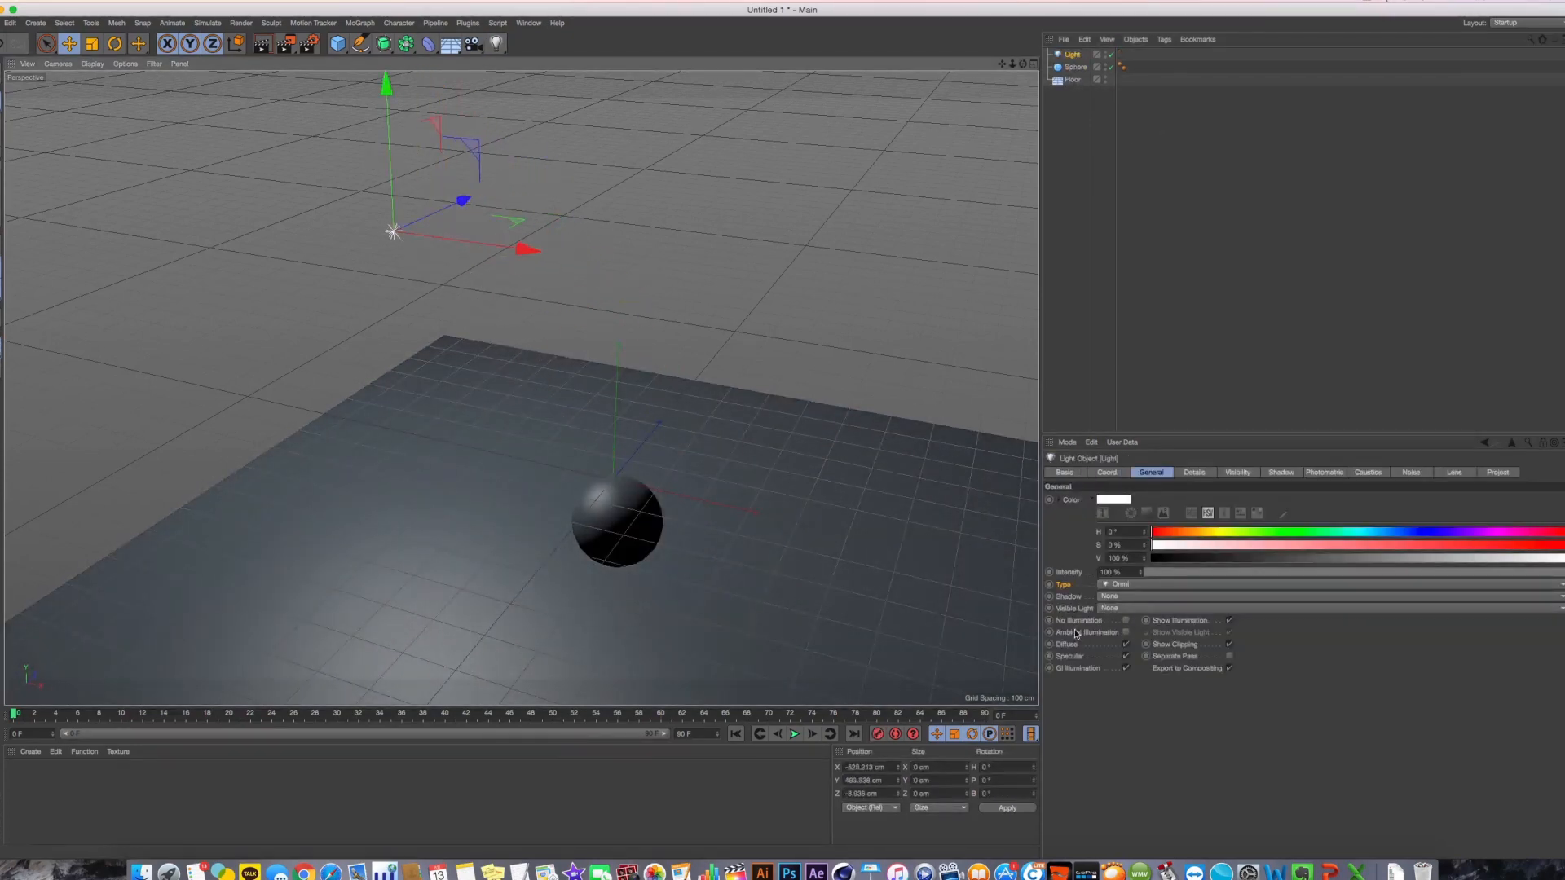
Give the omni light Shadow Maps (Soft) shadows, restore it after a trial deletion, and render the view
key("Delete")
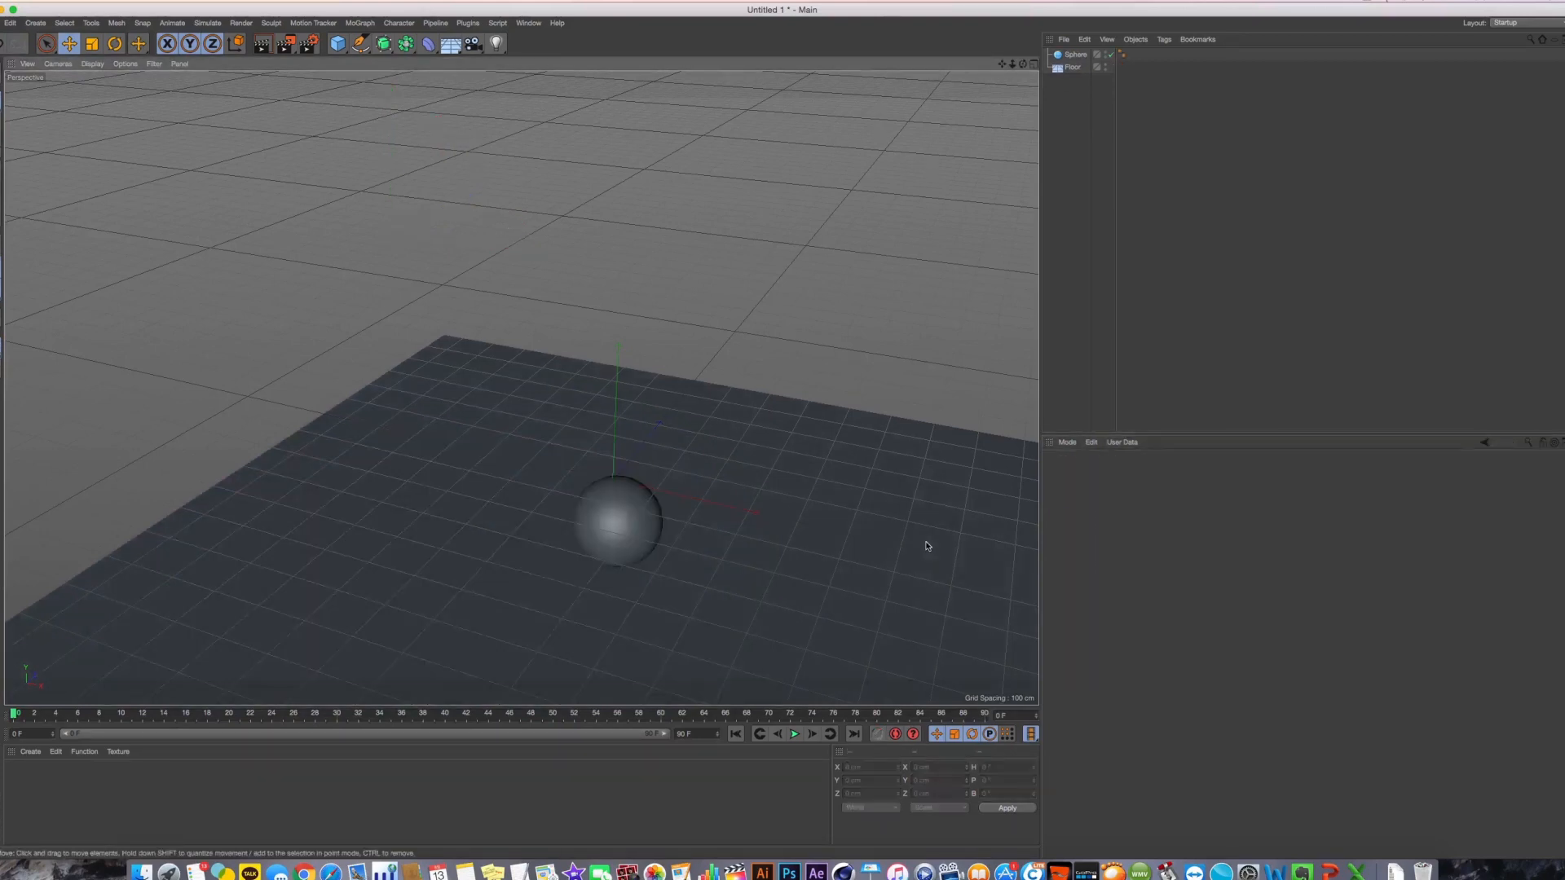
key("super+z")
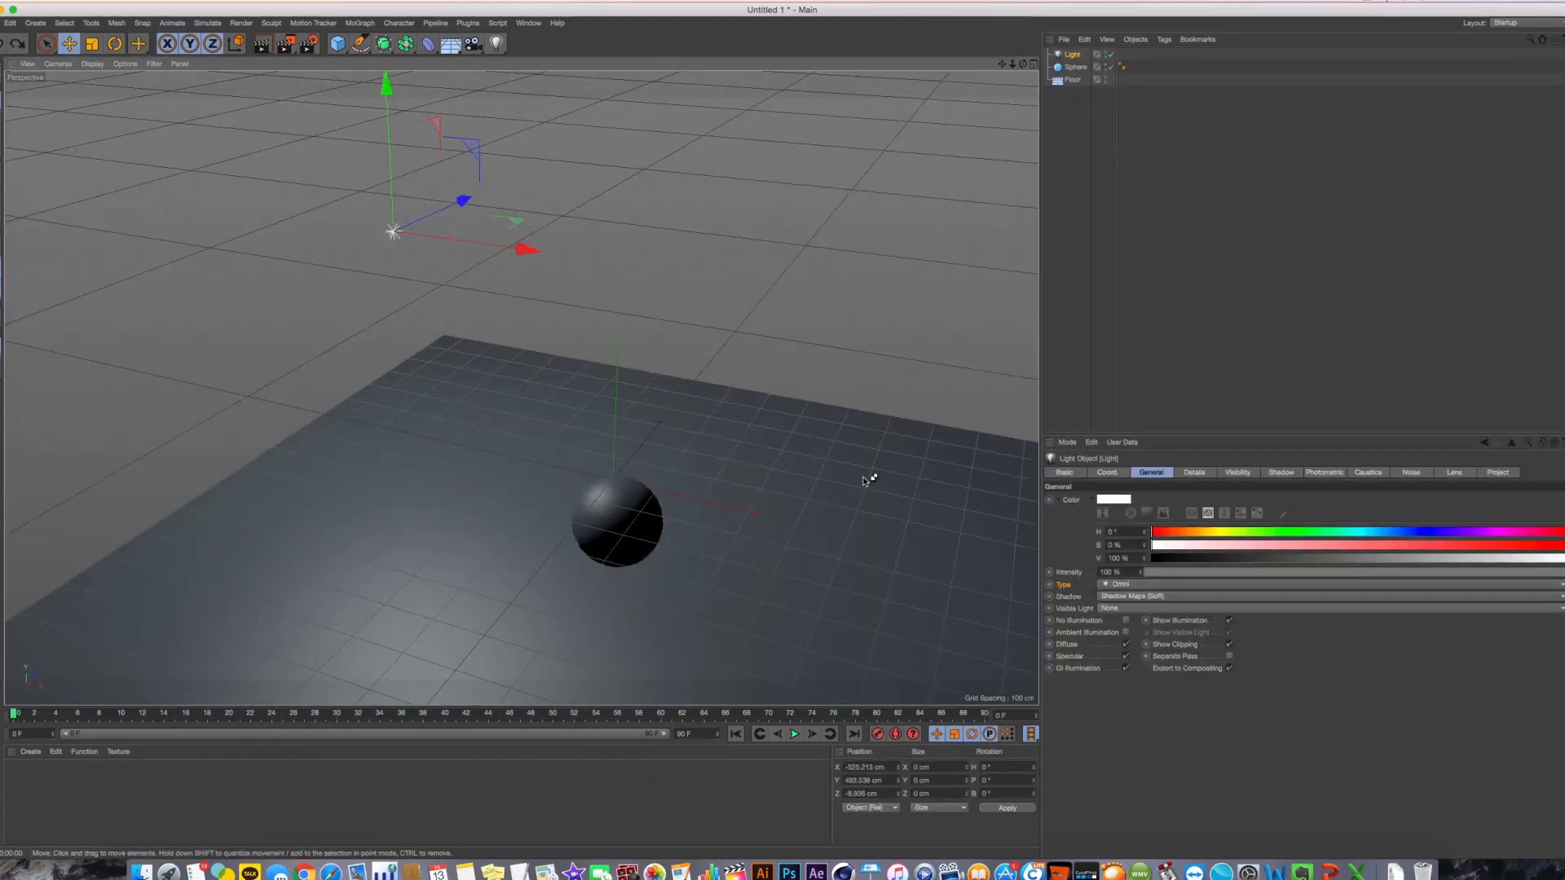
key("super+r")
left_click(1166, 132)
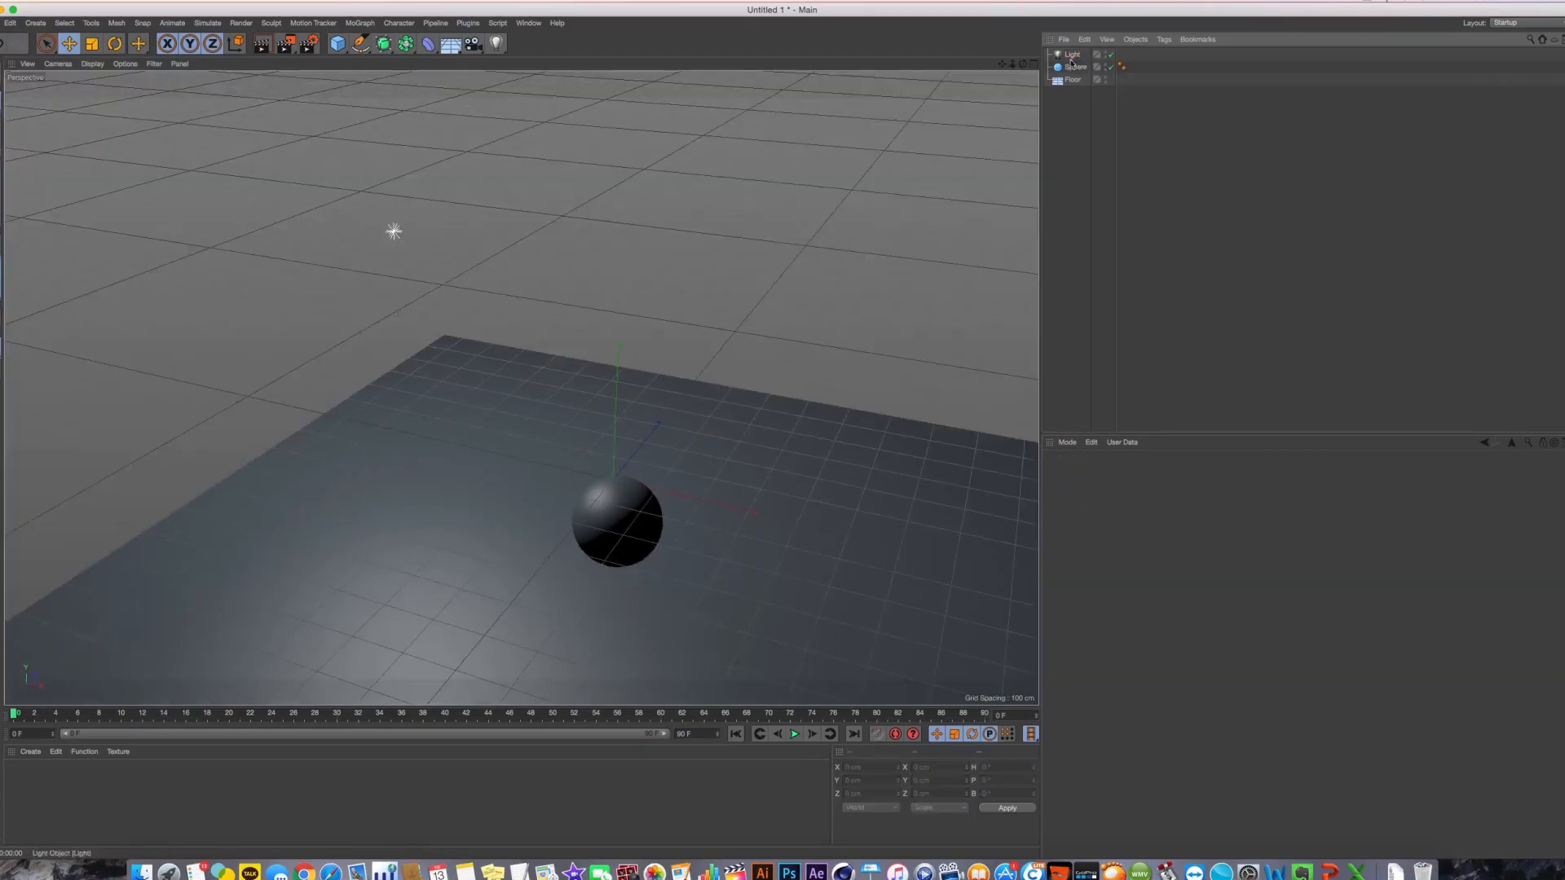
Add an infinite light with specular switched off and move it beside the omni light
left_click_drag(495, 43, 621, 98)
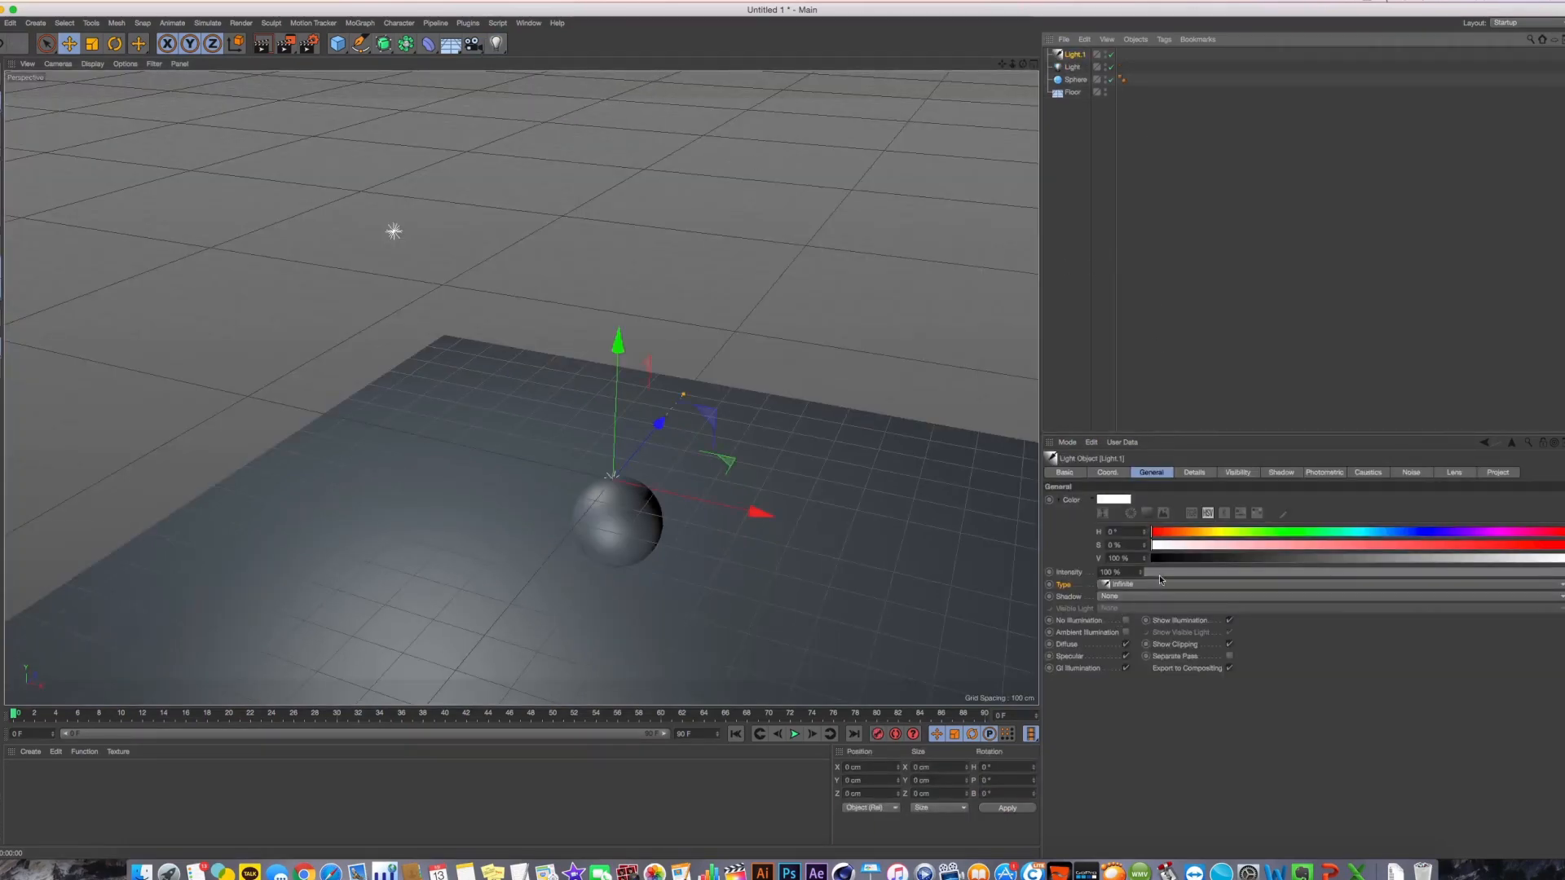
left_click(1126, 656)
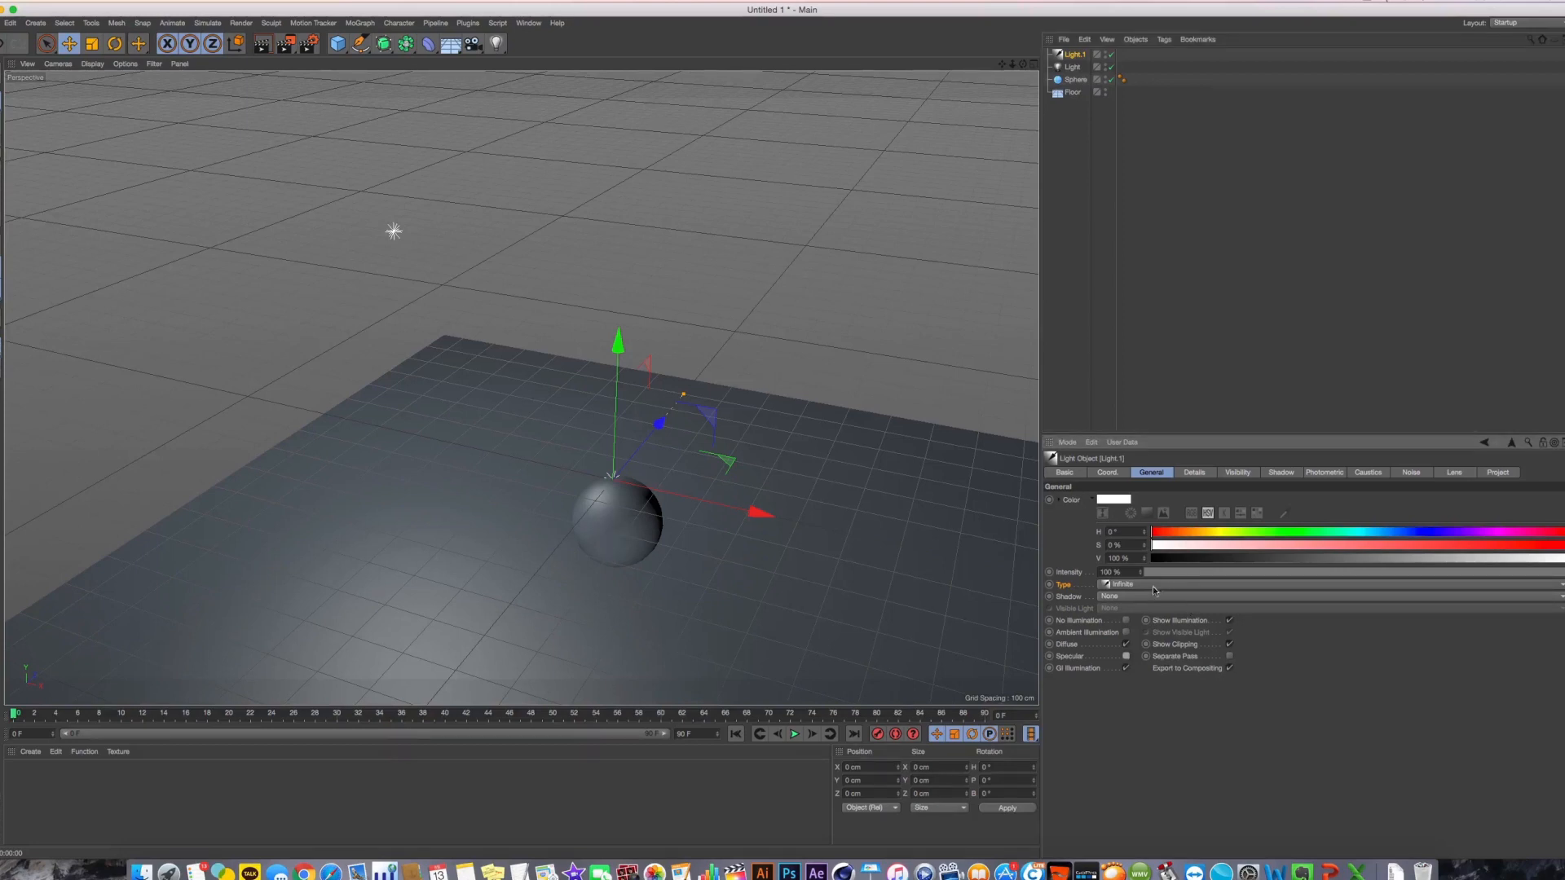
left_click_drag(694, 428, 341, 149)
Rotate the infinite light toward the sphere at a pitch of about -45° and lower it to about Y 365 cm
key("r")
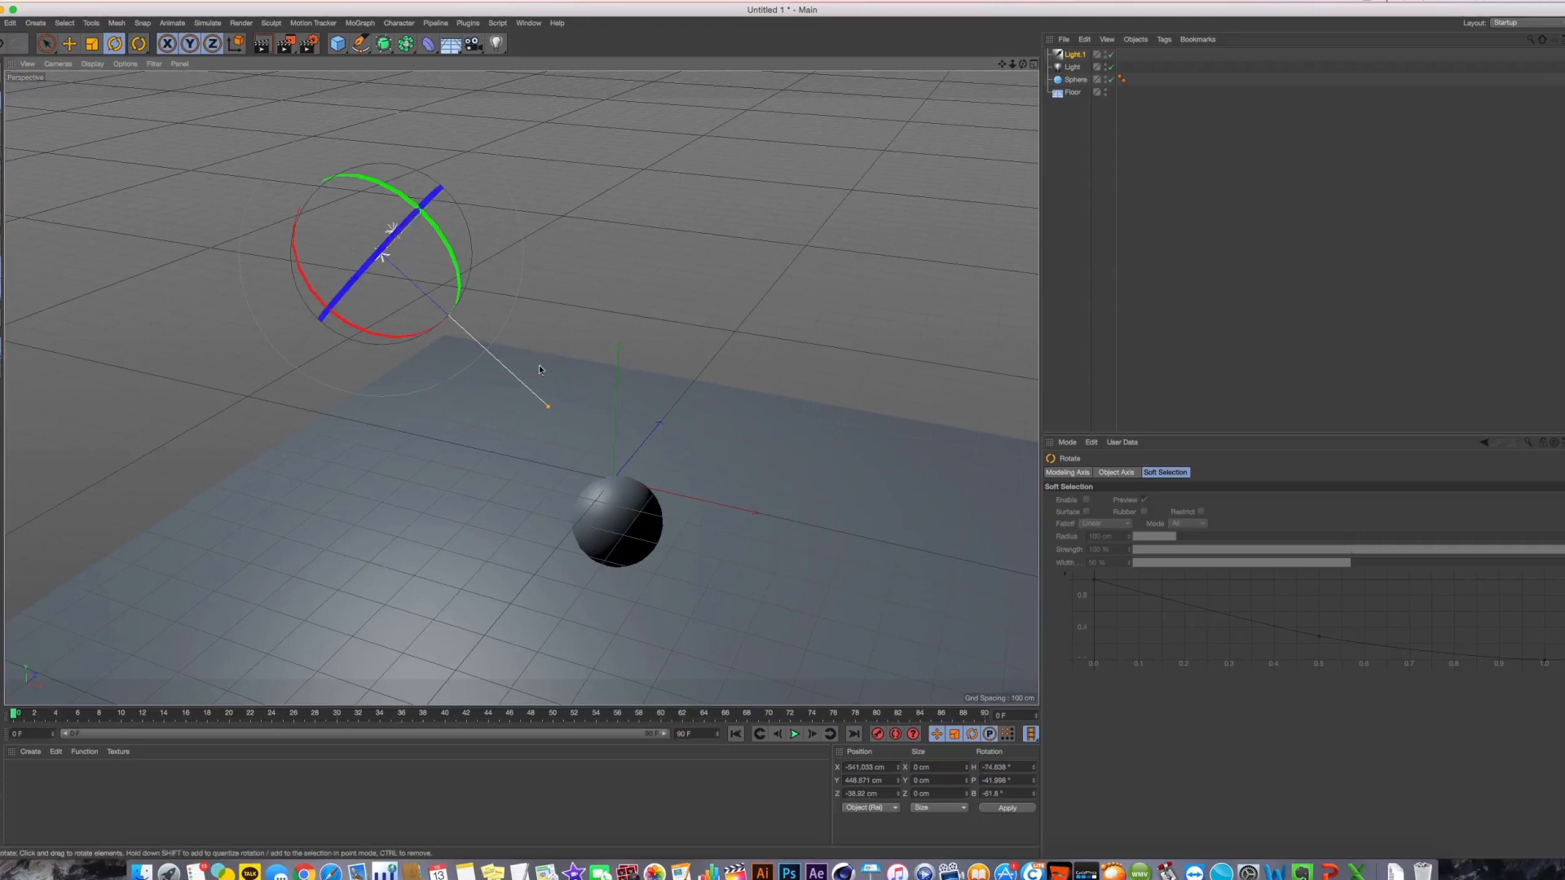
mouse_move(553, 407)
left_mouse_down()
mouse_move(577, 448)
mouse_move(554, 411)
left_mouse_up()
left_click(69, 44)
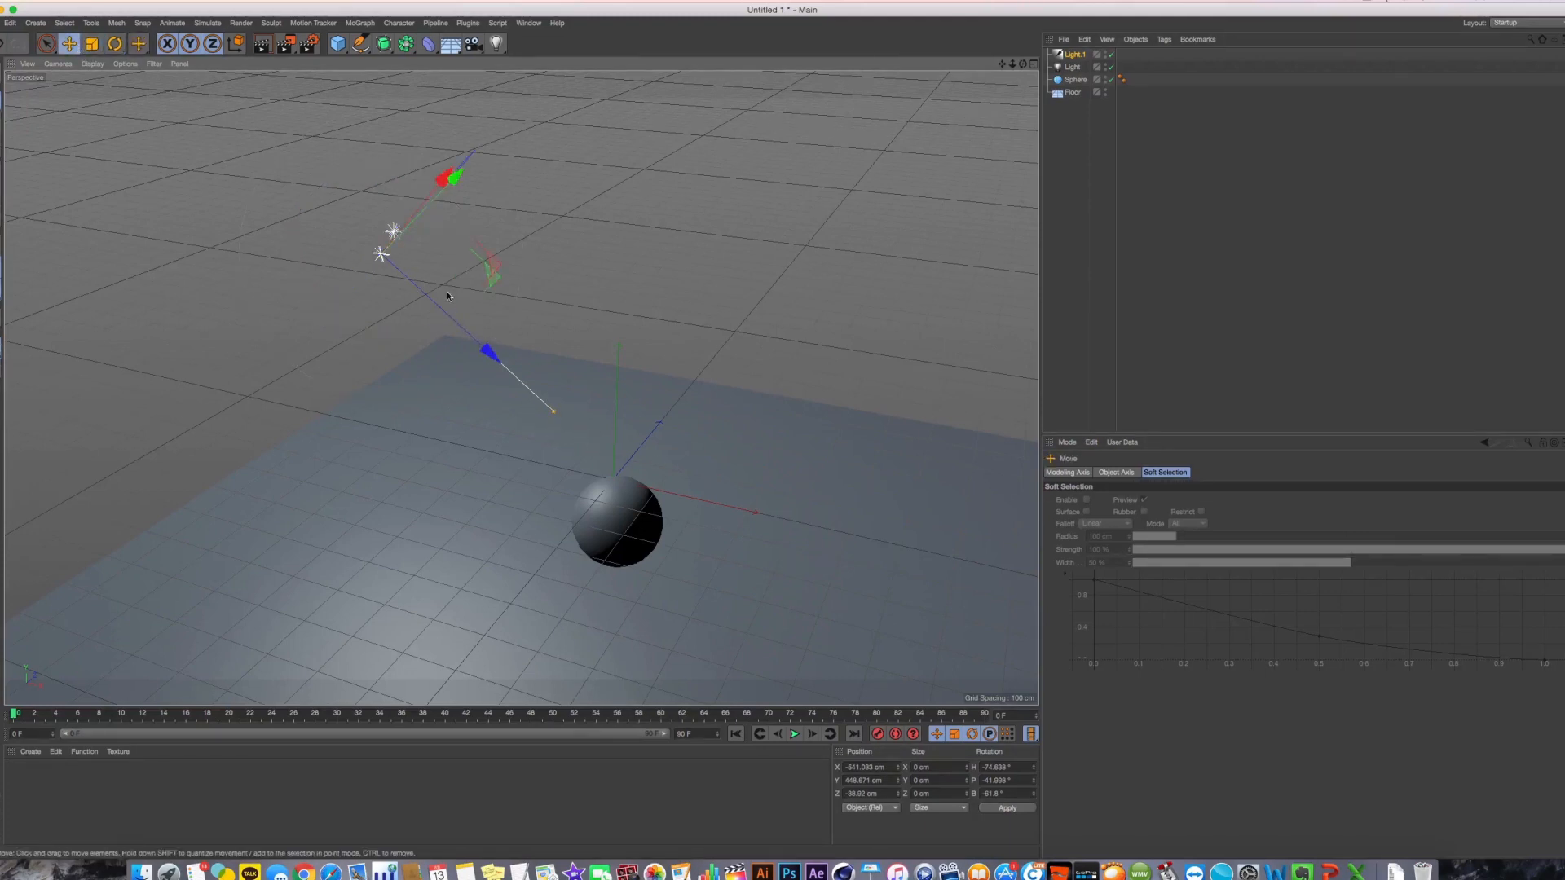
left_click_drag(452, 274, 441, 313)
key("r")
key("e")
Reduce the infinite light's intensity to about 50% and render the view with both lights
left_click(1067, 55)
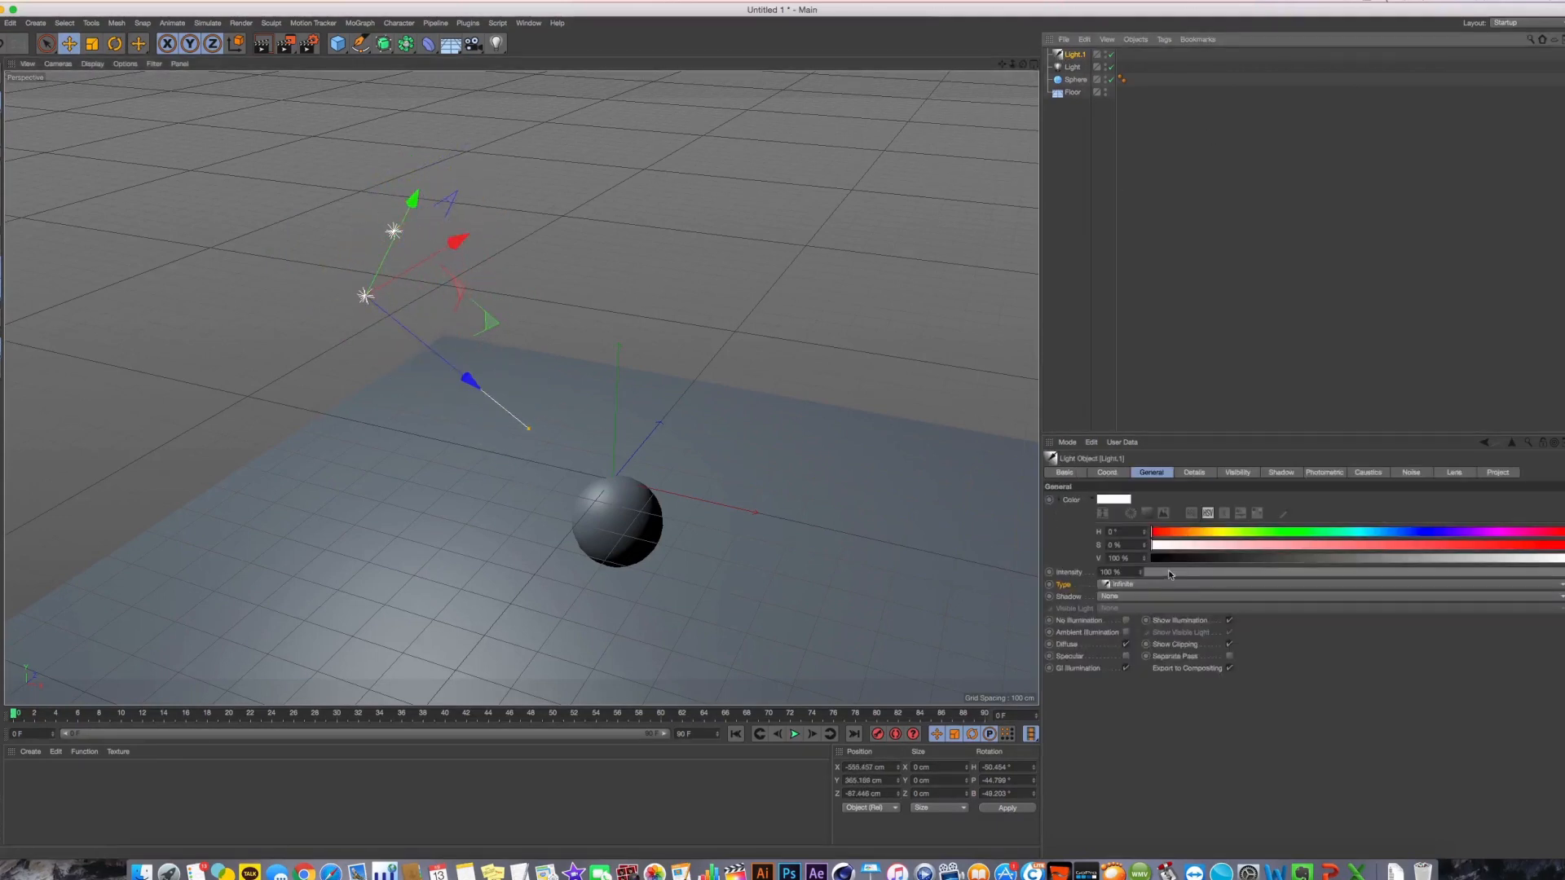
left_click_drag(1168, 572, 1355, 576)
key("super+r")
middle_click_drag(517, 395, 506, 358, "alt")
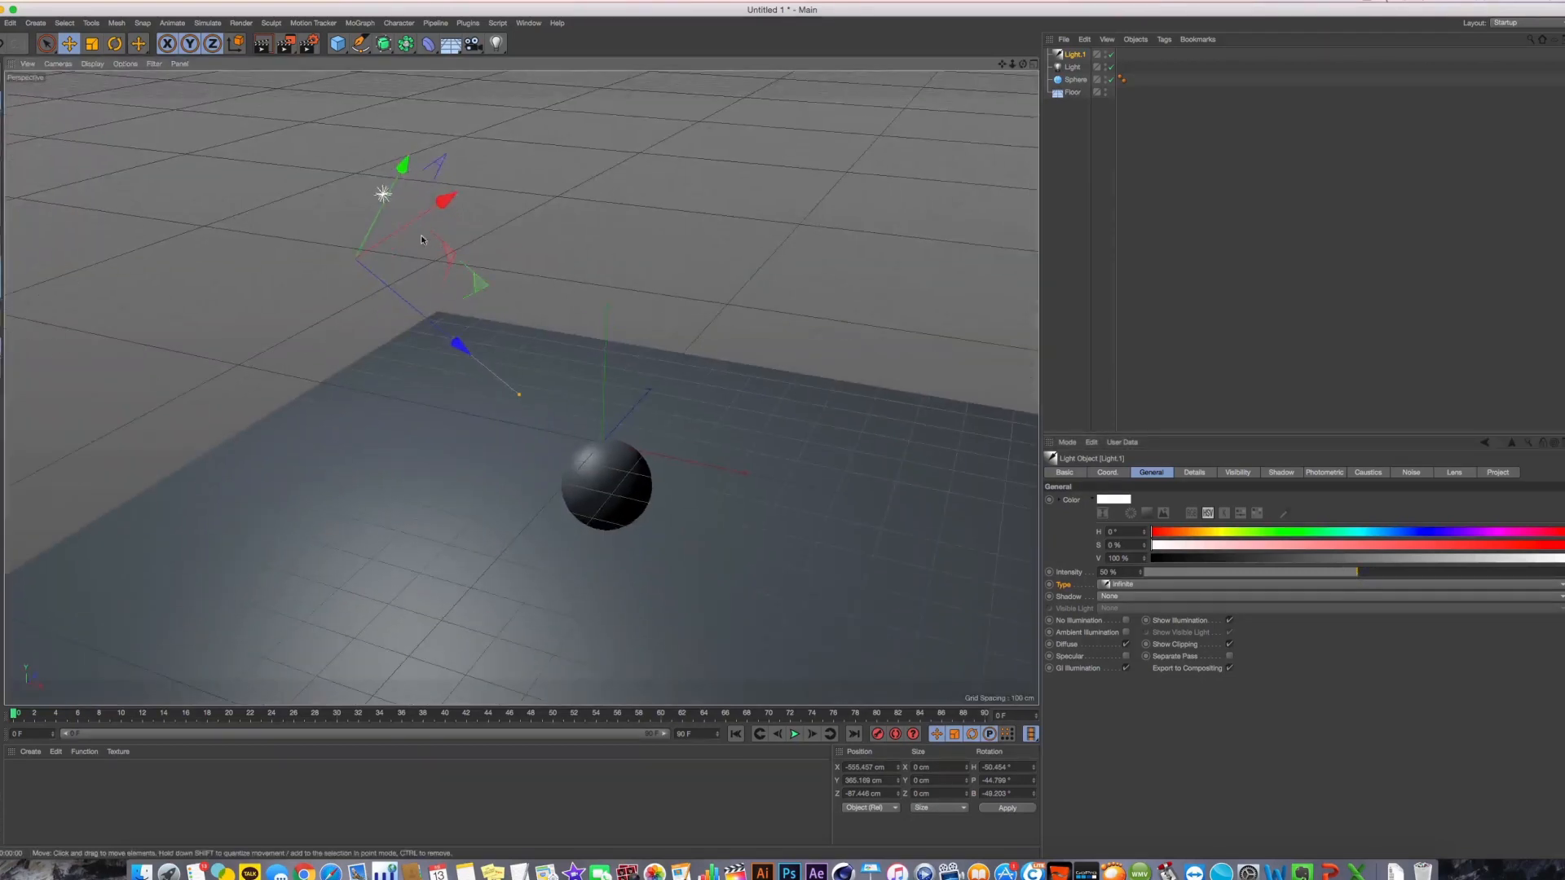
Rotate the infinite light to about H -11°, P -36° and B -27°, and render a close view of the sphere
left_click(115, 43)
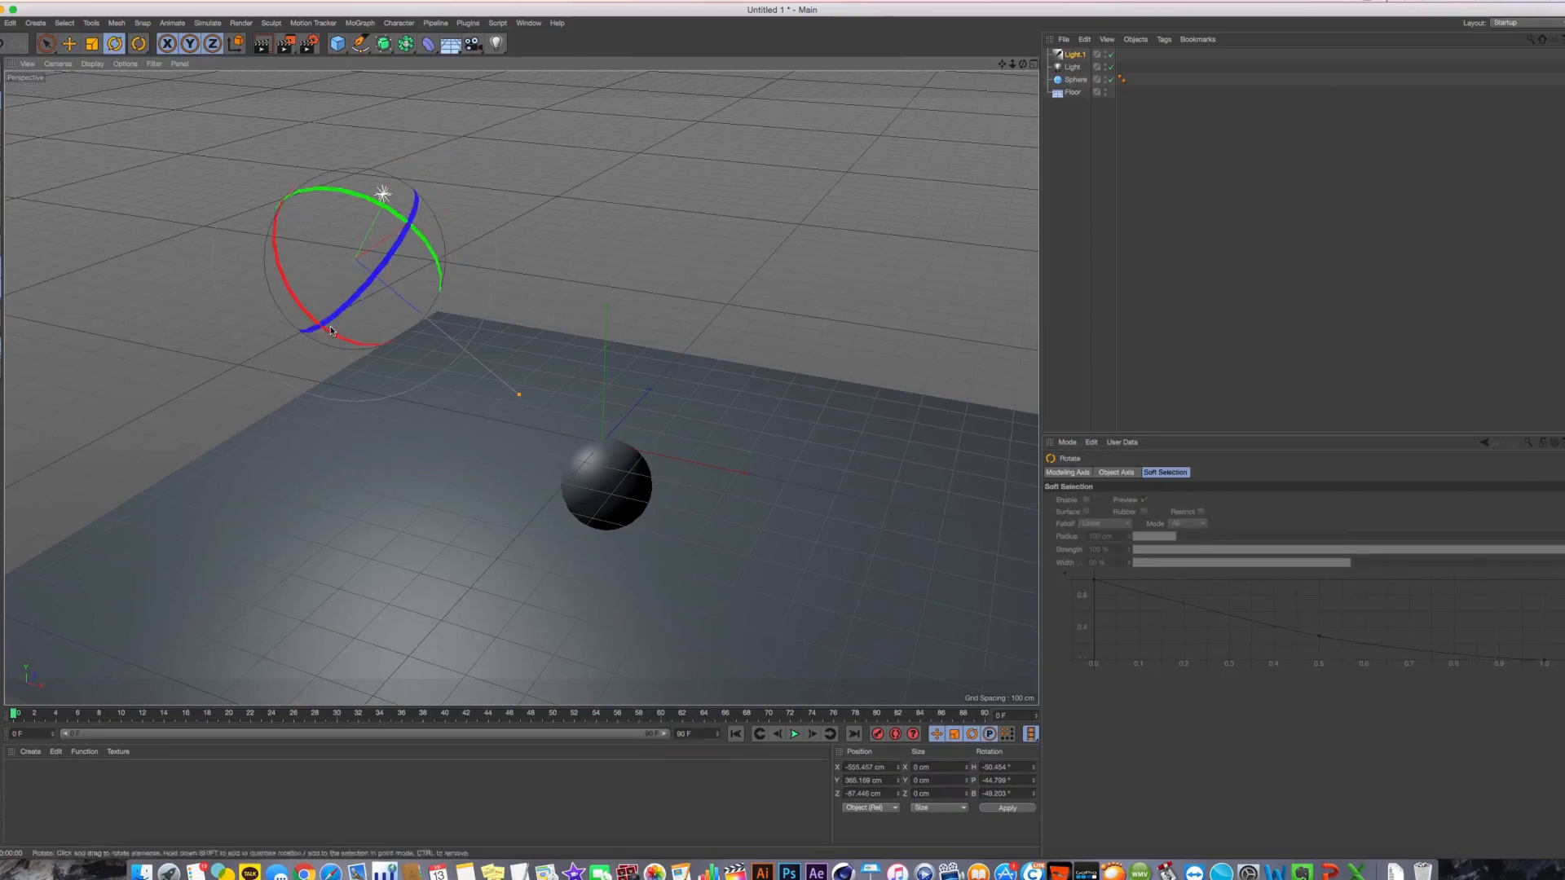
left_click_drag(343, 318, 364, 336)
left_click_drag(357, 210, 376, 211)
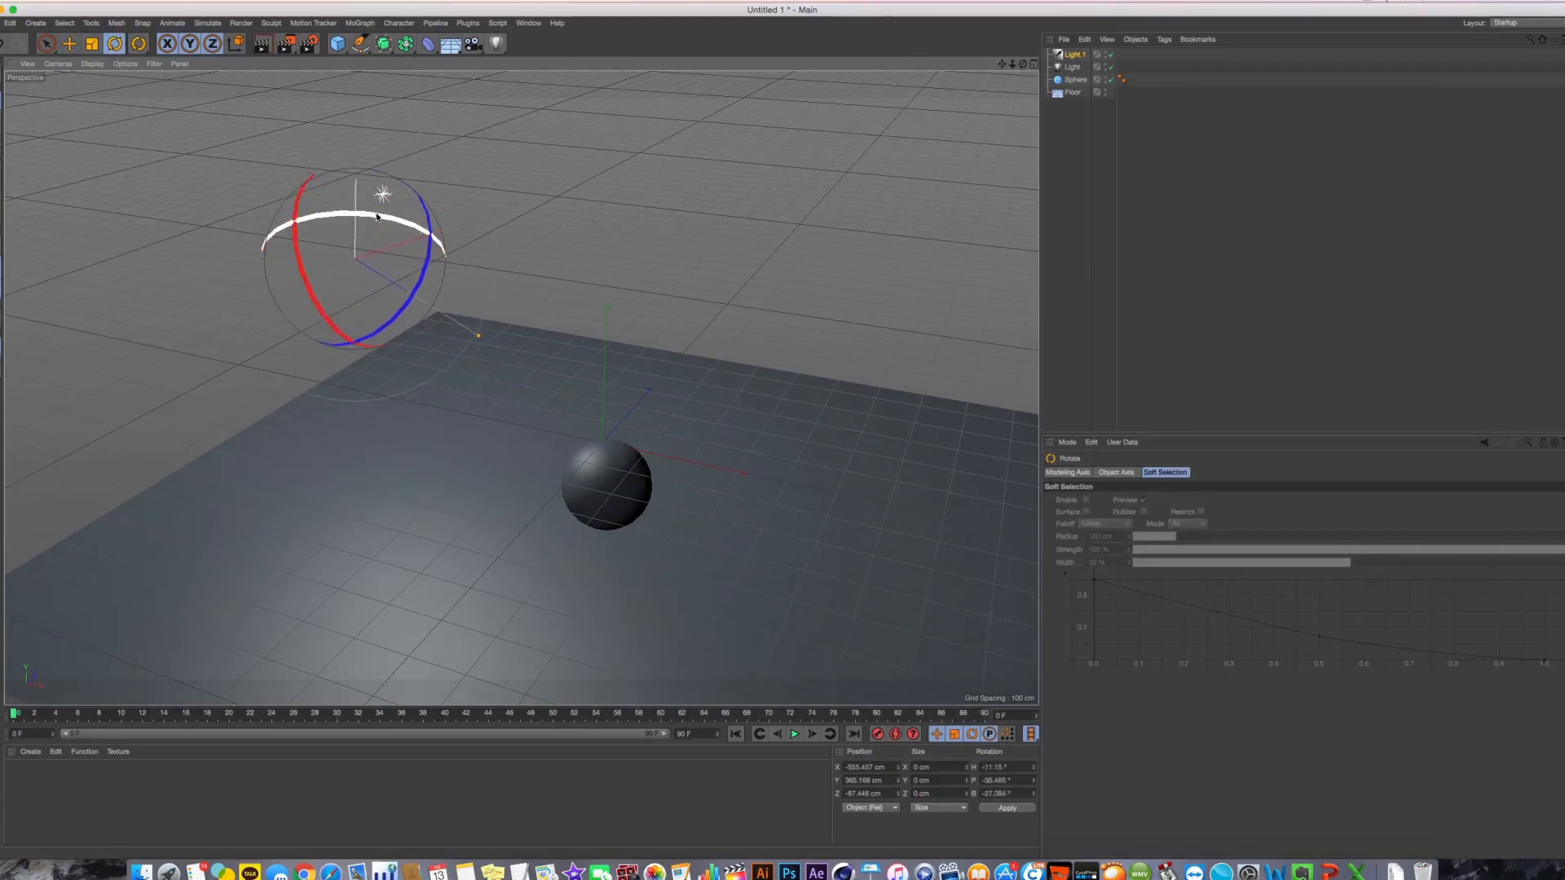
key("super+r")
scroll(562, 383, "up", 10)
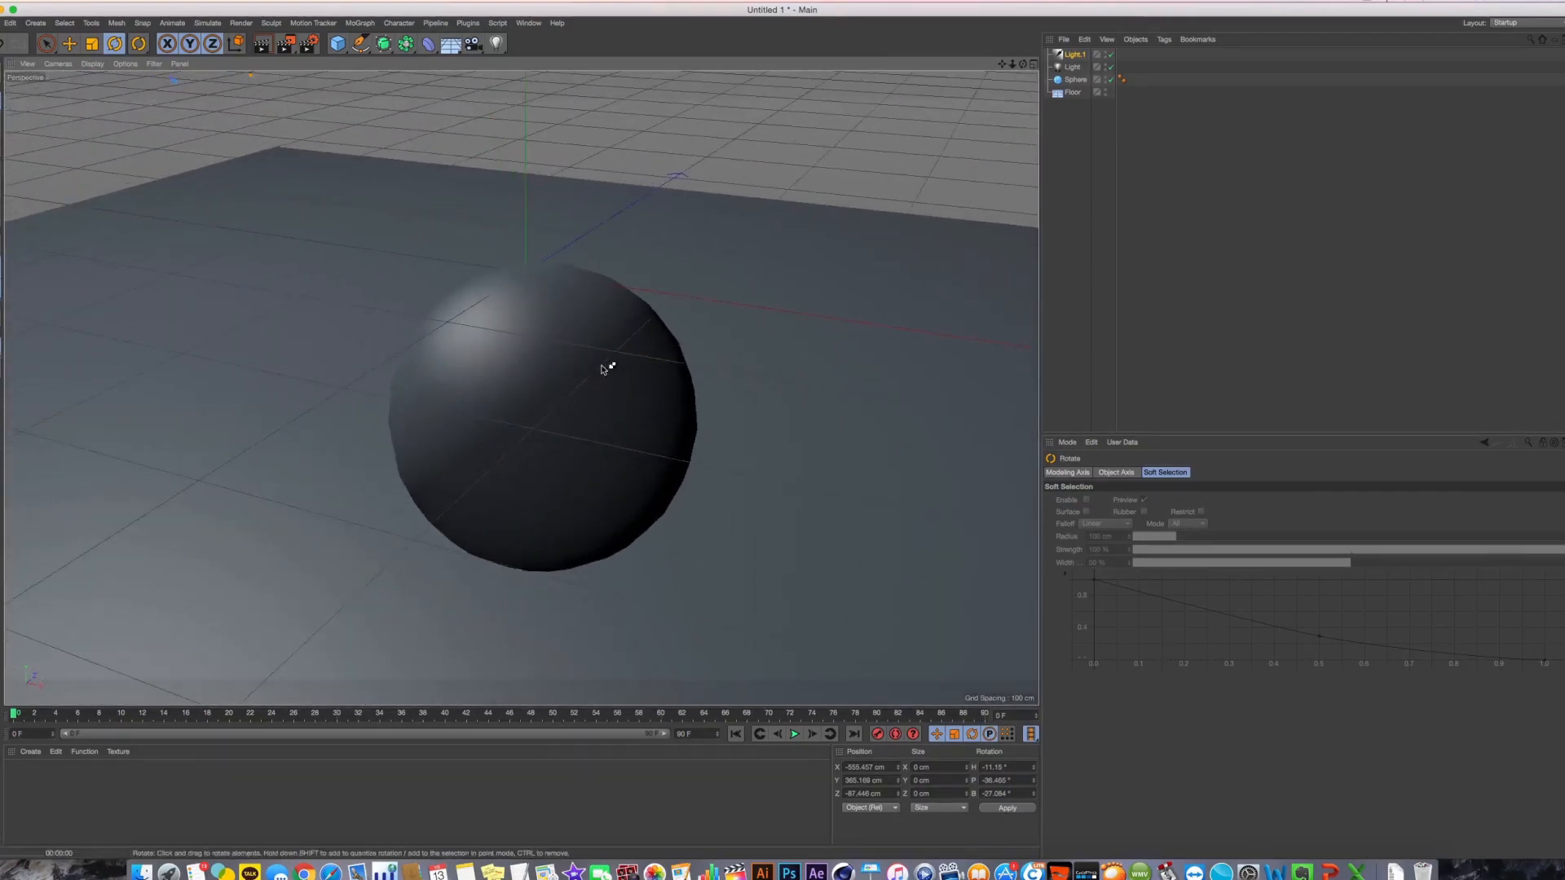
key("super+r")
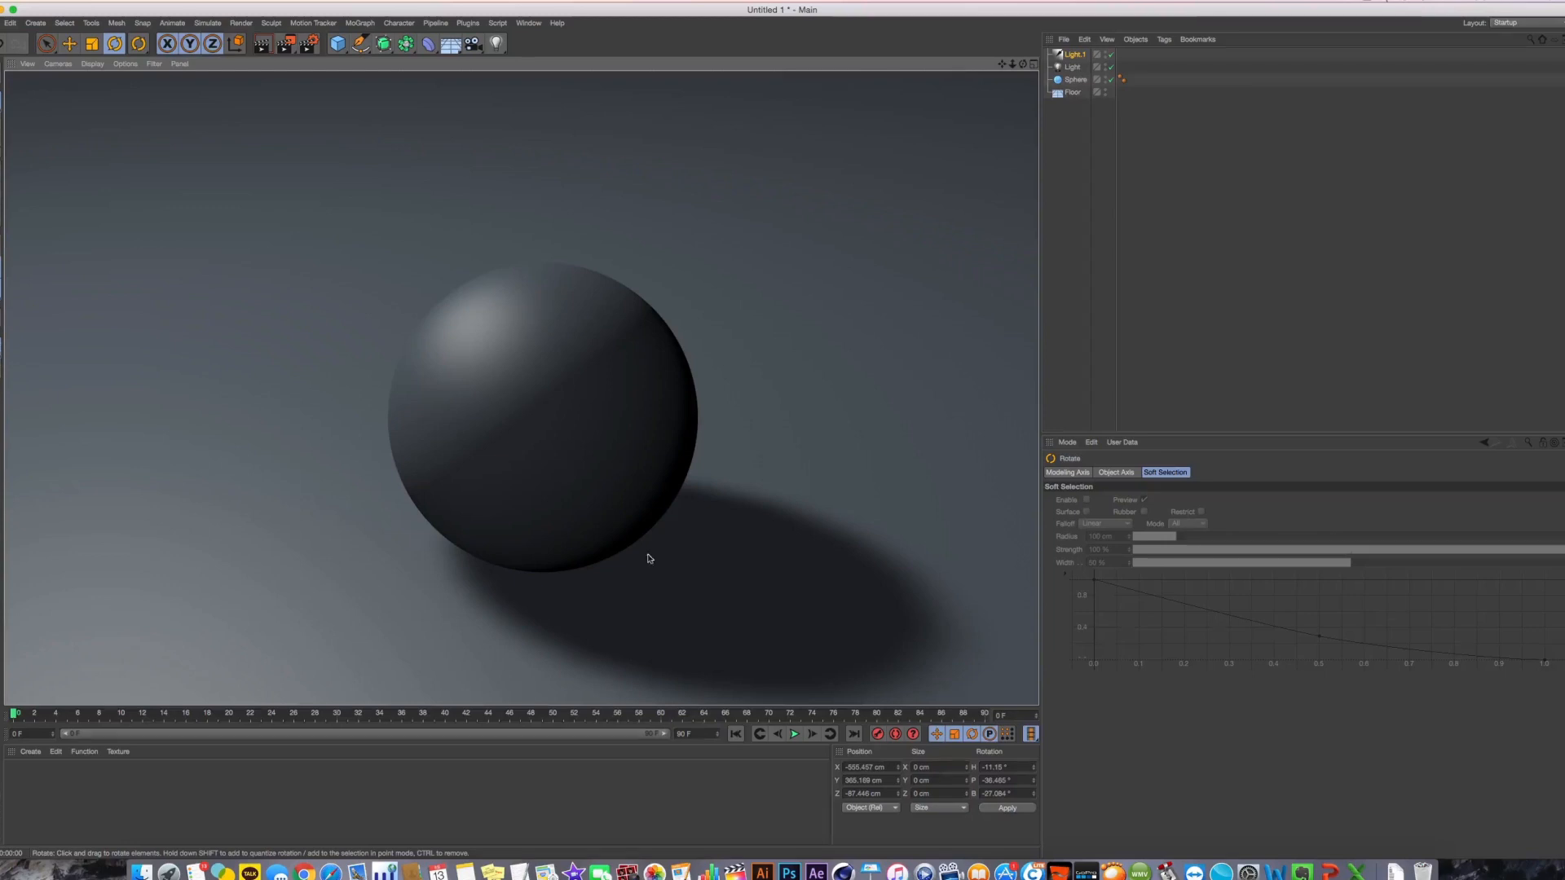
Disable the infinite light and render the scene in the viewport and to the Picture Viewer
left_click(1111, 55)
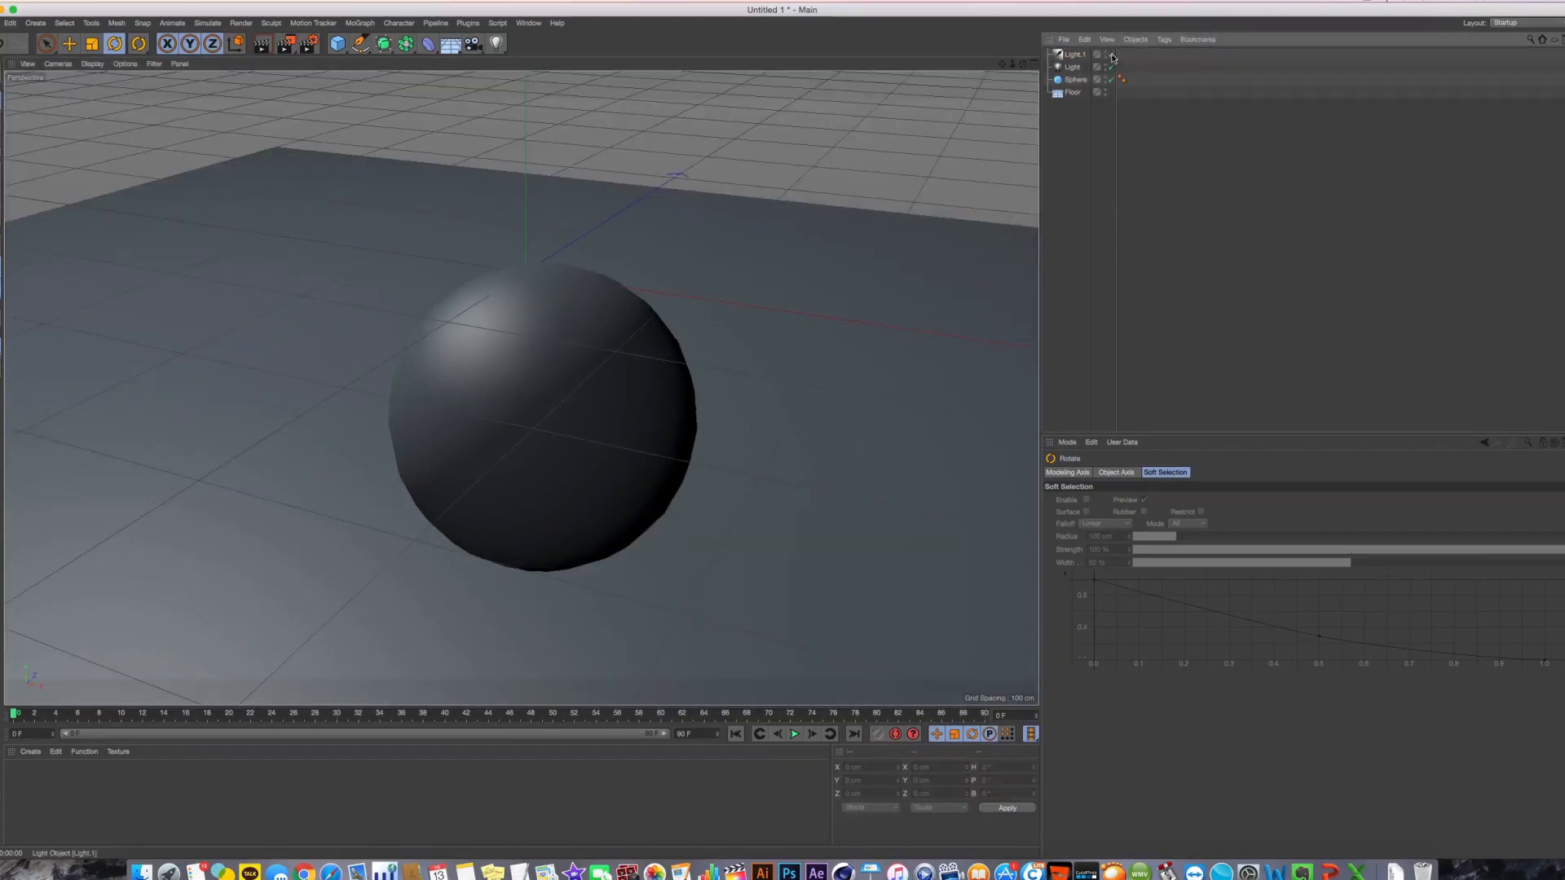
left_click(1112, 55)
key("super+r")
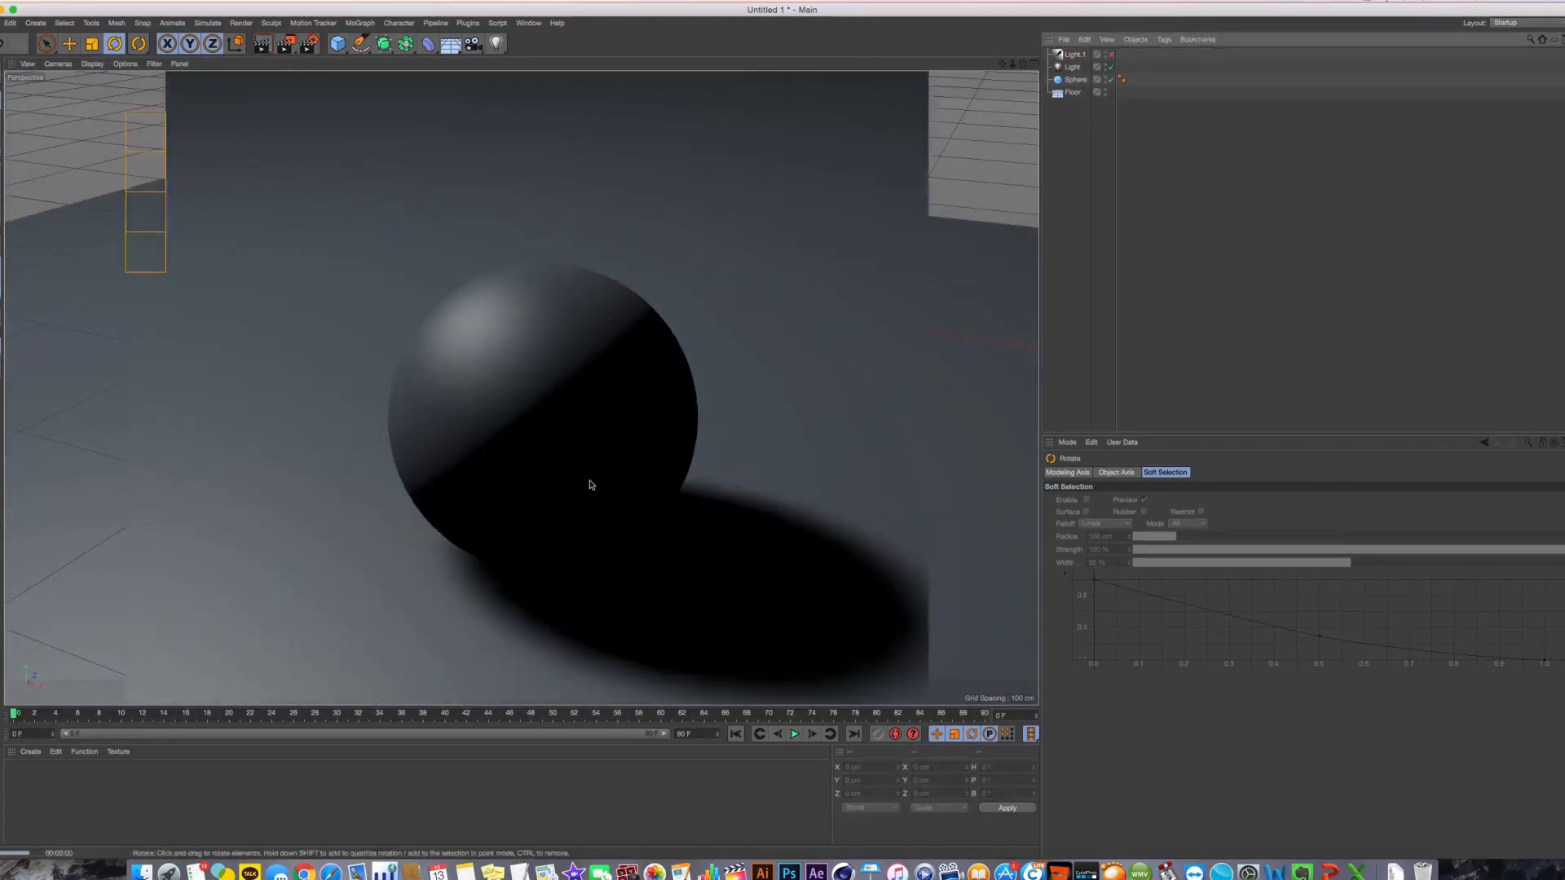
key("shift+r")
Re-enable the infinite light and render the scene to the Picture Viewer again
left_click(1112, 55)
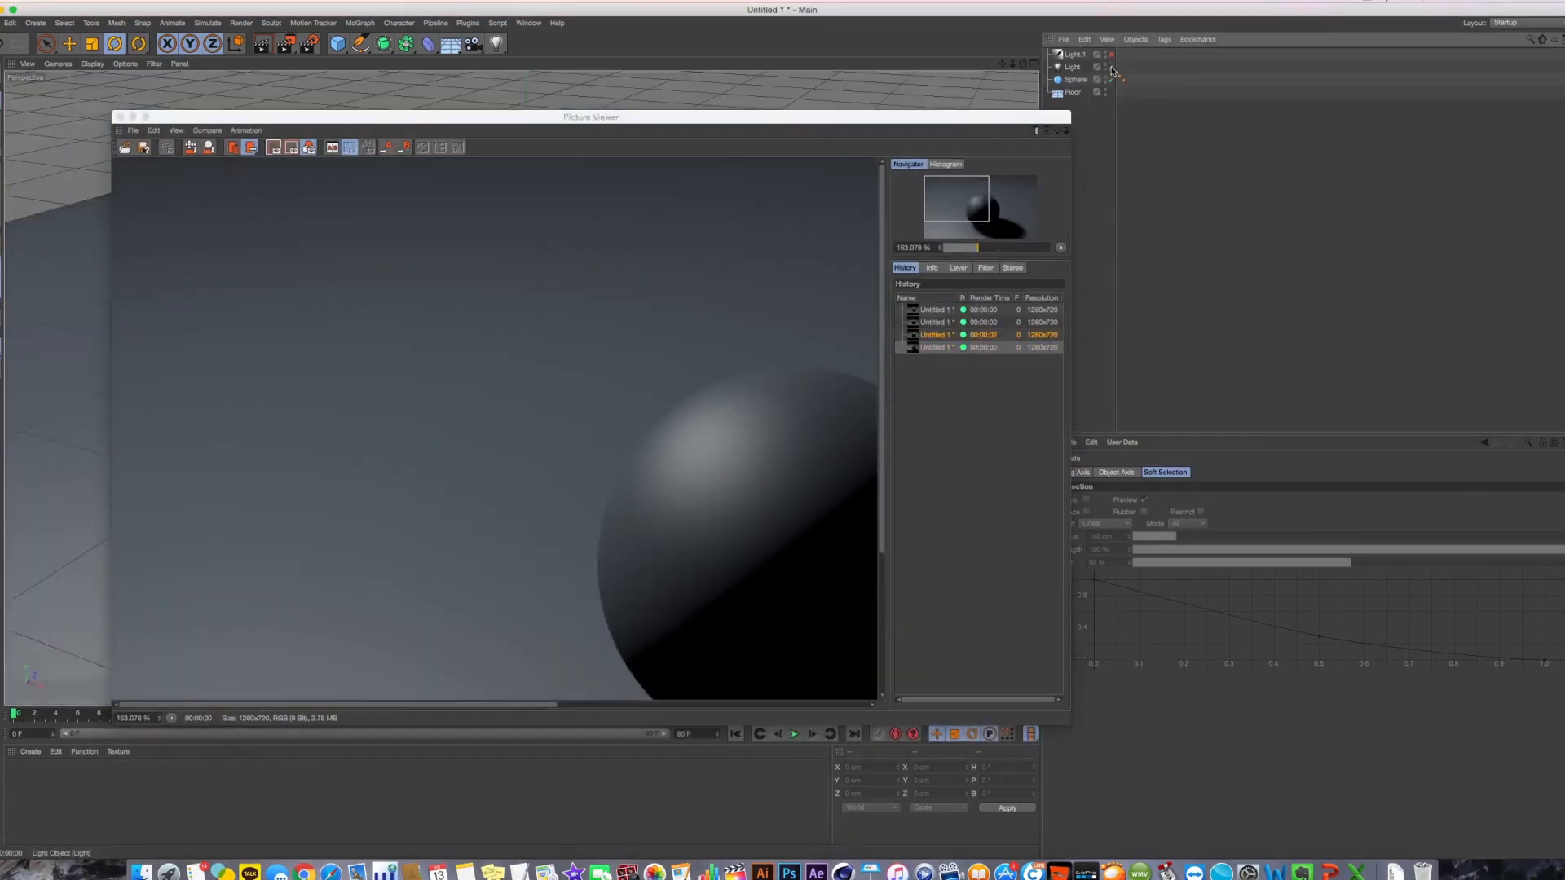
key("shift+r")
left_click_drag(651, 524, 416, 391)
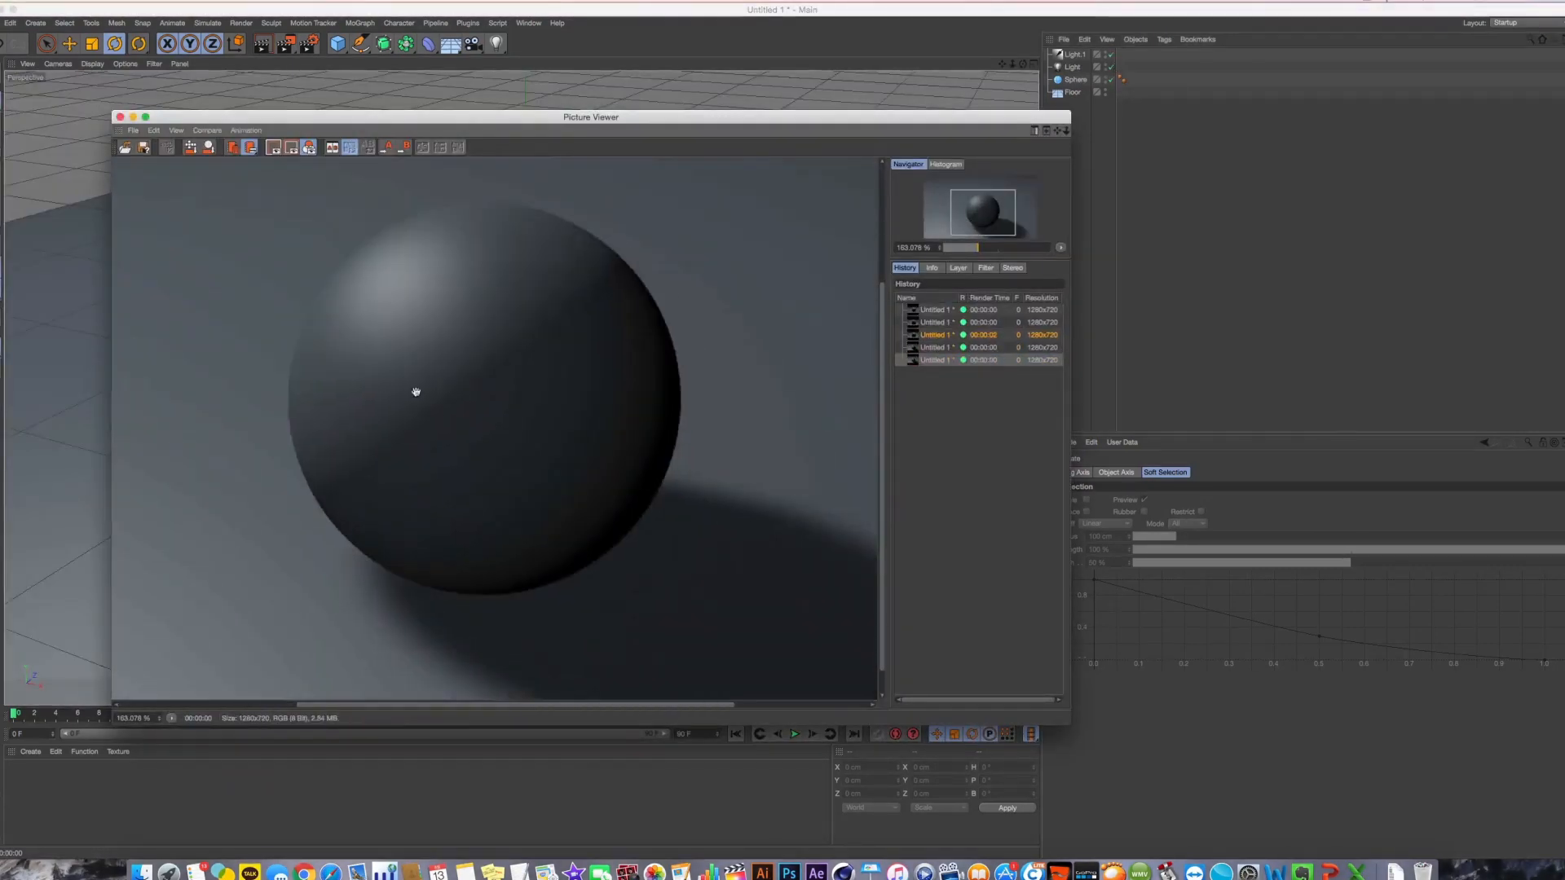
Compare the last two renders, without and with the infinite light, and close the Picture Viewer
left_click(938, 348)
left_click(941, 360)
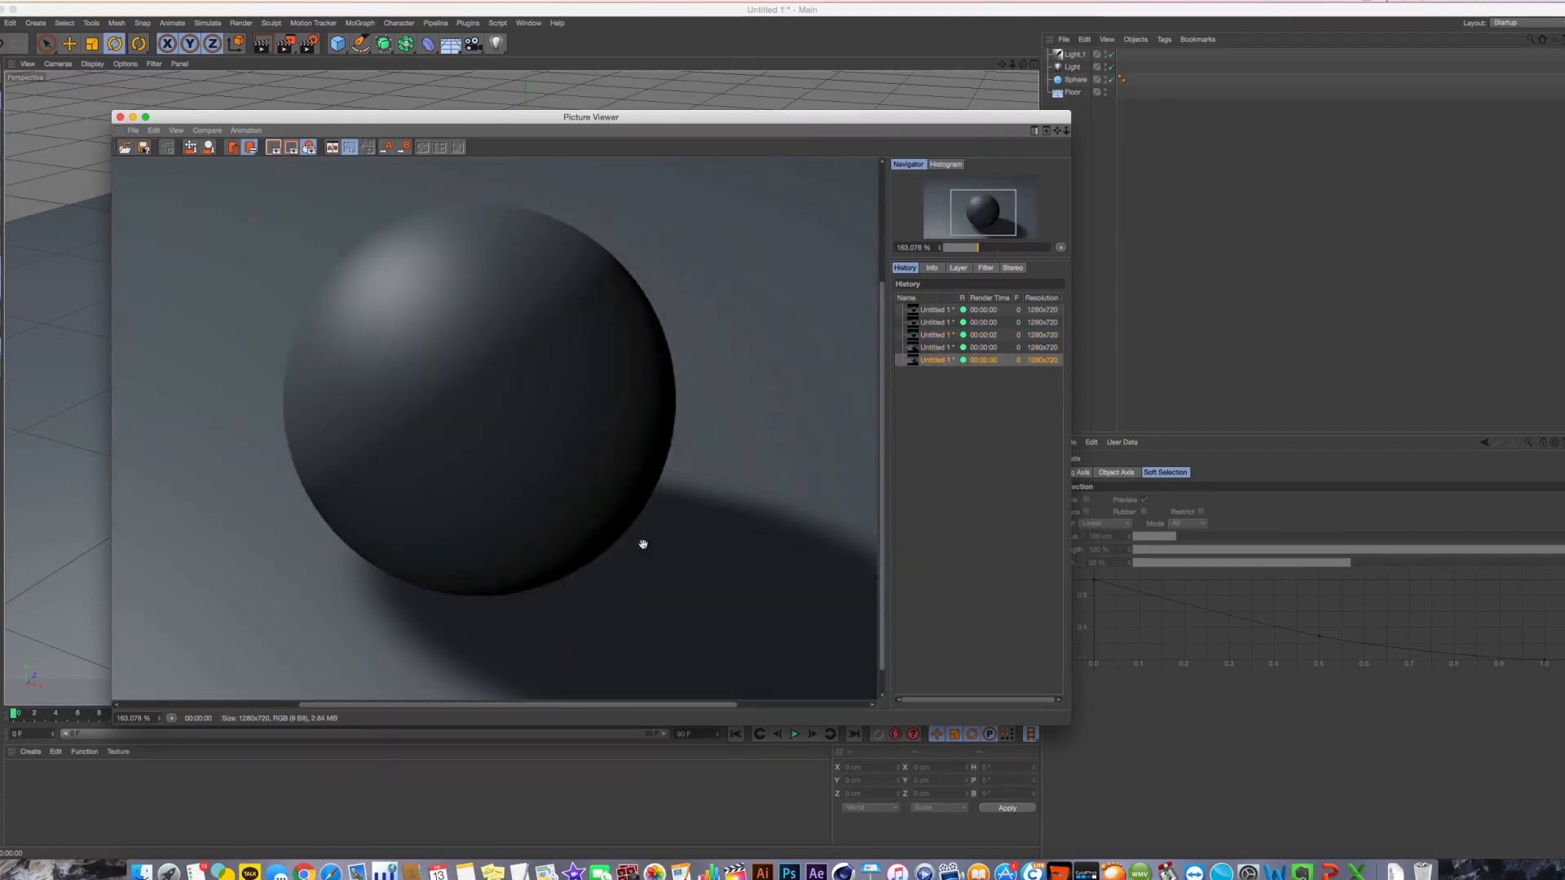
left_click(933, 349)
left_click(934, 361)
scroll(535, 502, "down", 5)
scroll(558, 512, "up", 2)
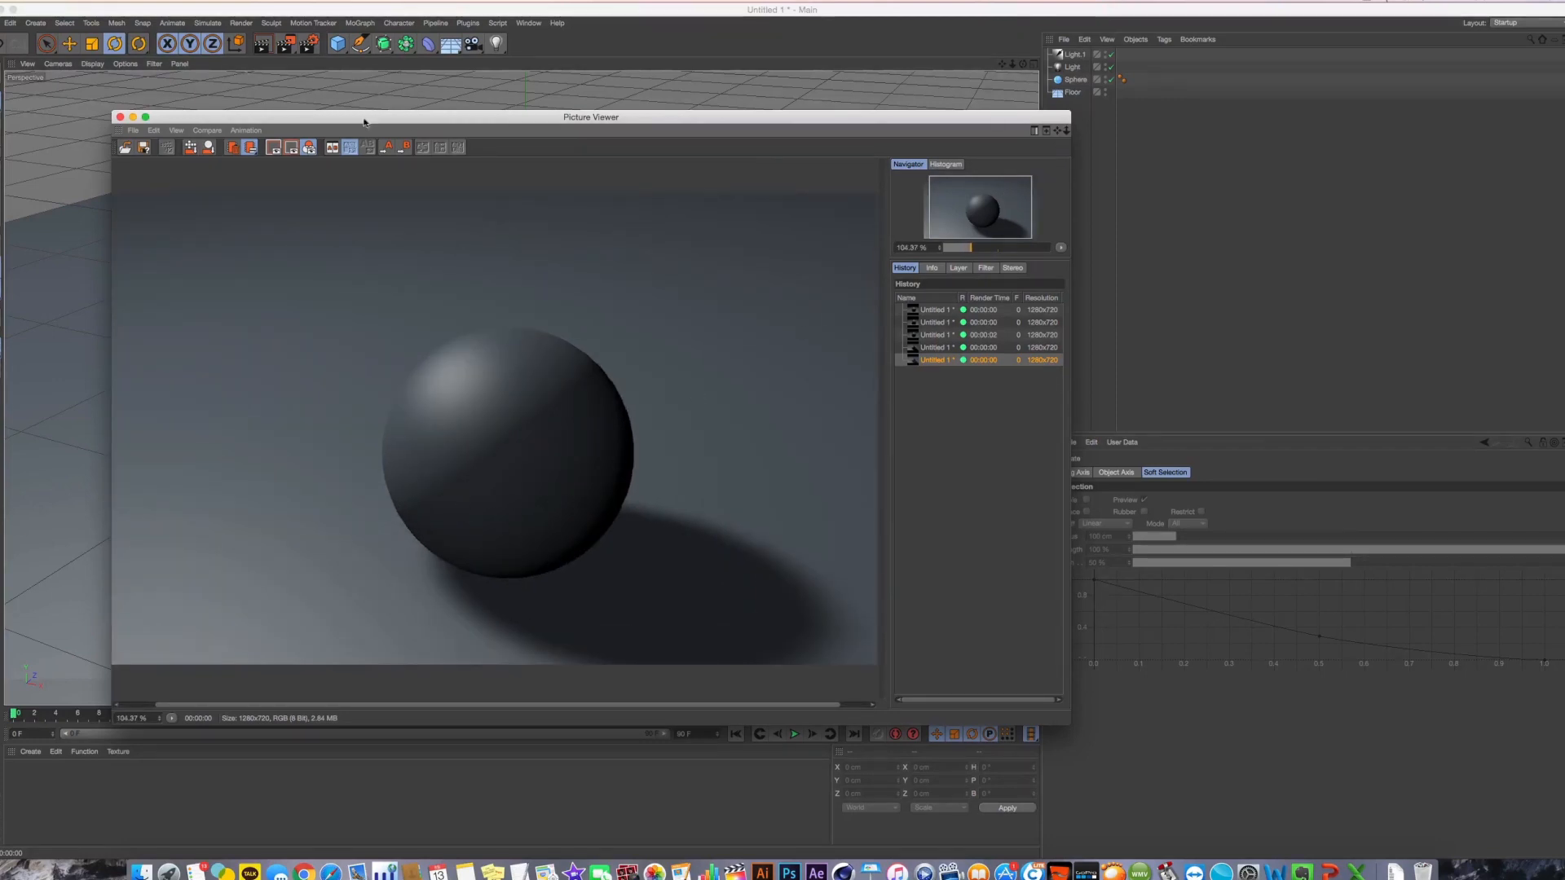
left_click(120, 116)
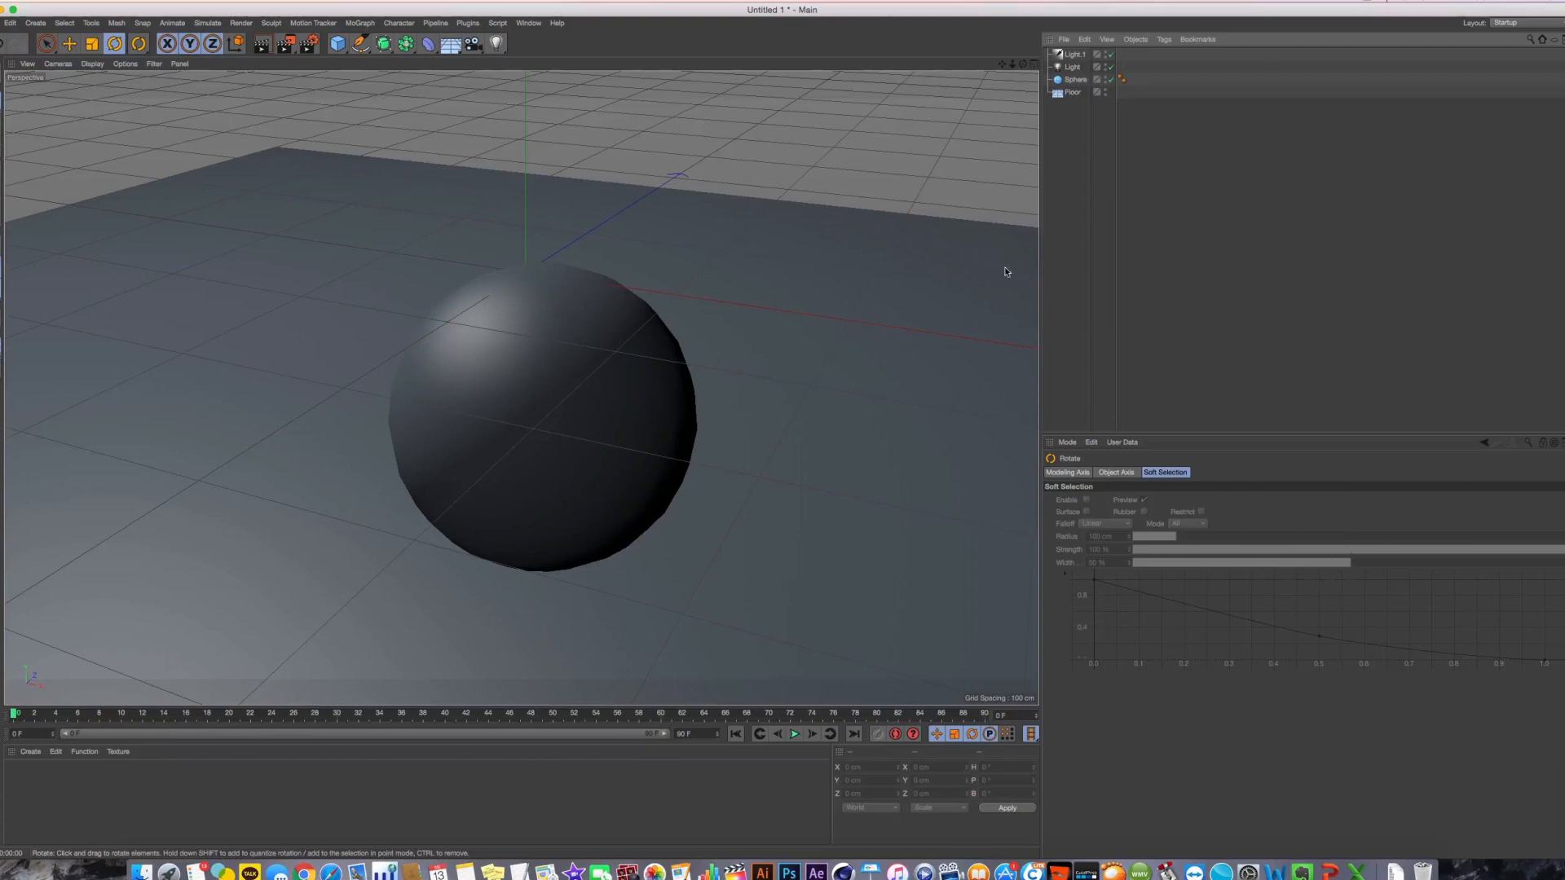
Change the omni light's shadow type to Area and render to the Picture Viewer
left_click(1072, 67)
left_click(1146, 598)
left_click(1158, 644)
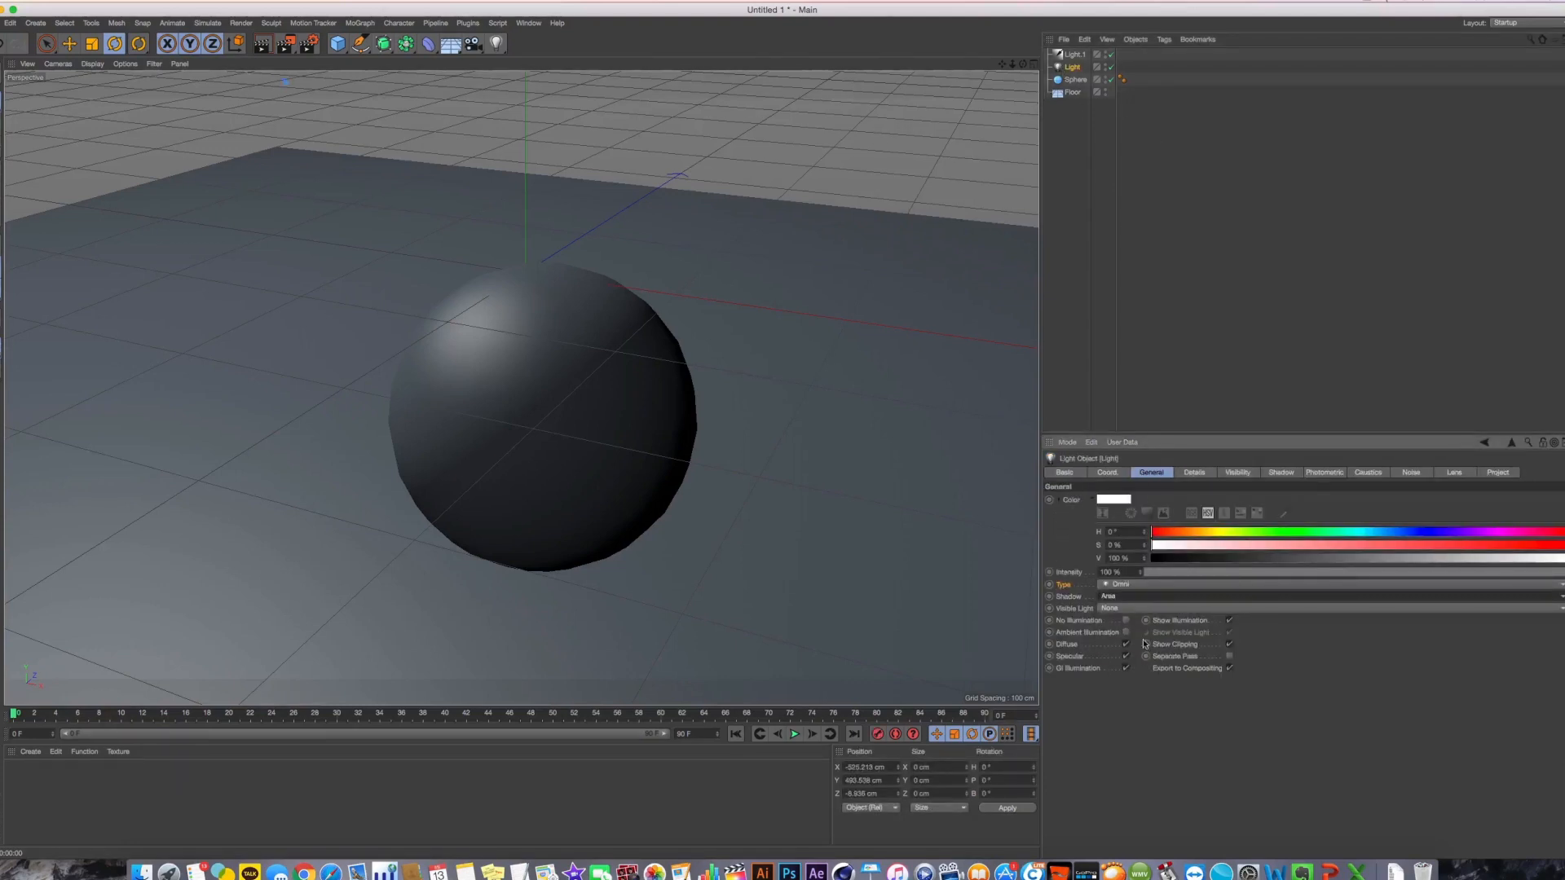
left_click(284, 45)
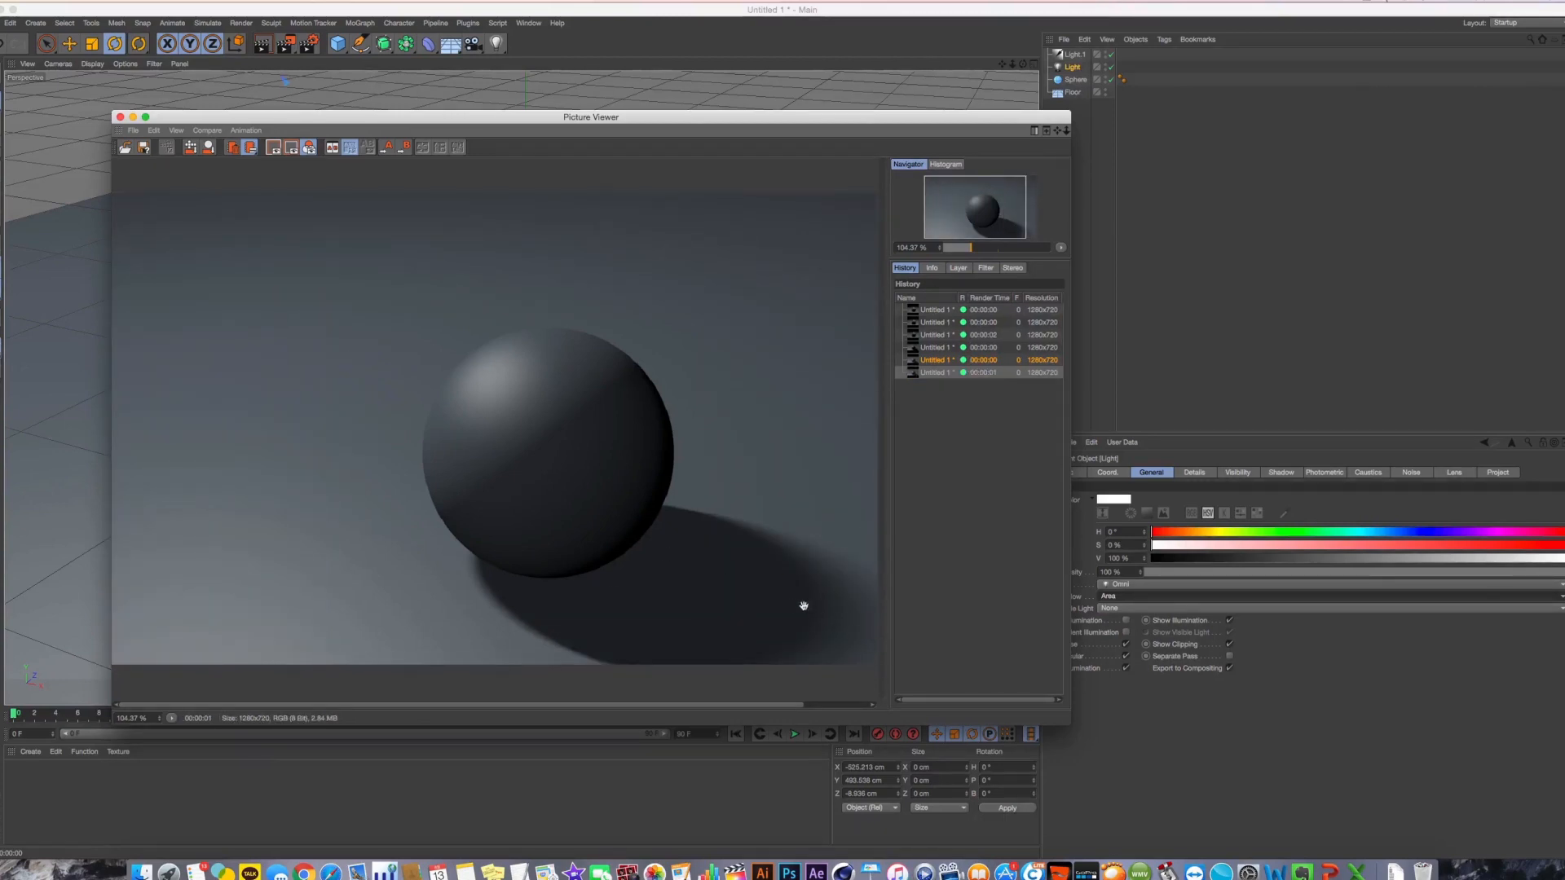
Compare the area shadow render with the preceding soft shadow render in the history and leave the Picture Viewer
left_click(936, 362)
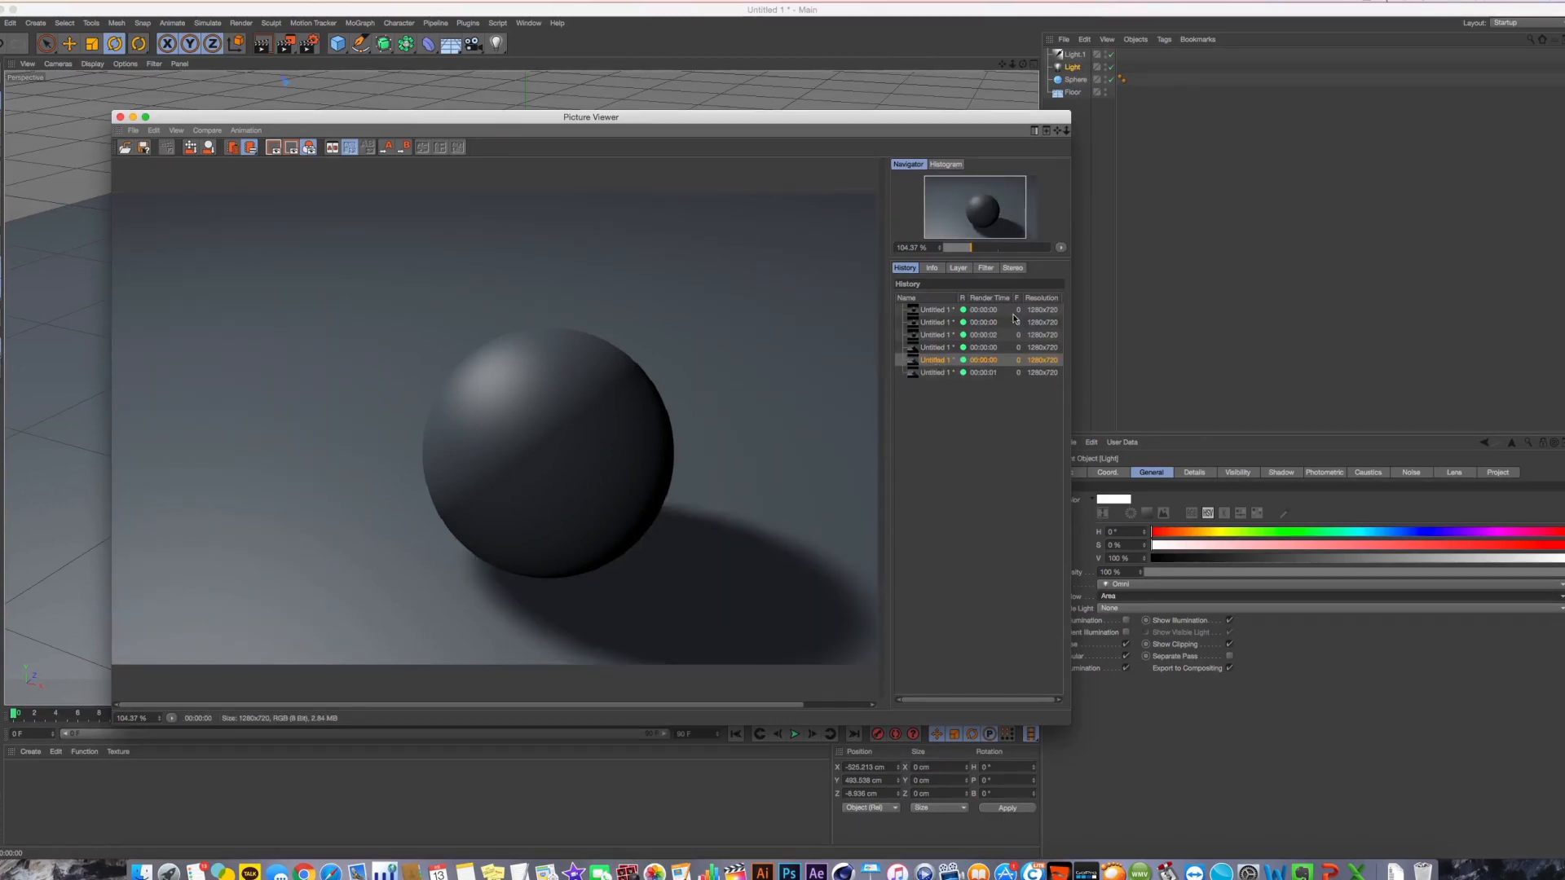
left_click(945, 372)
left_click(937, 360)
left_click(937, 373)
left_click(102, 138)
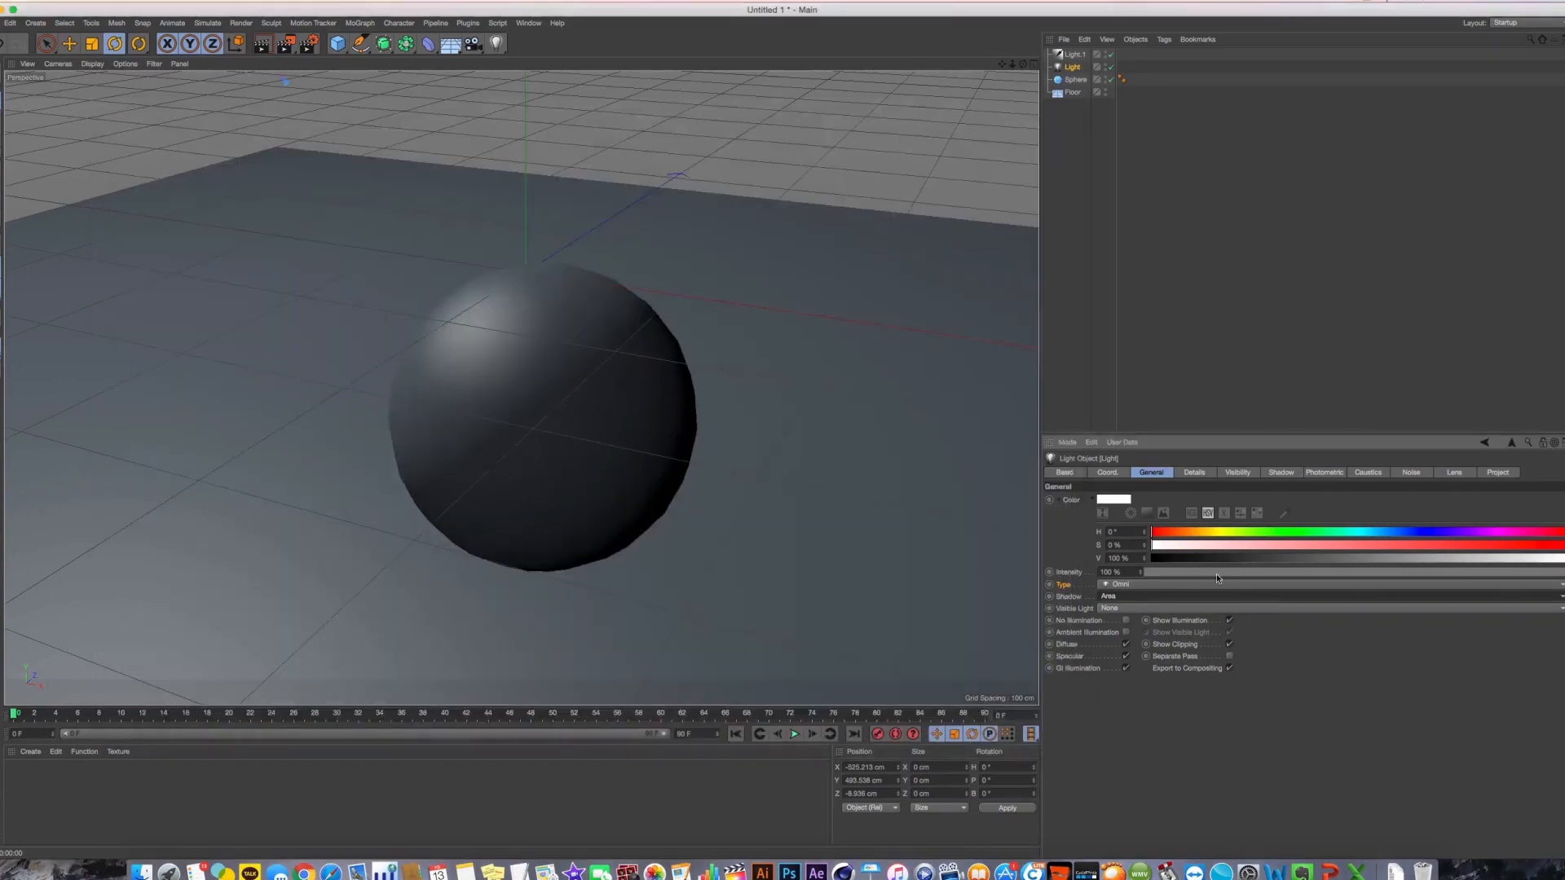
Review the omni light's shadow options for Raytraced (Hard) and Shadow Maps (Soft), and return the type to Area
left_click(1195, 472)
left_click(1296, 475)
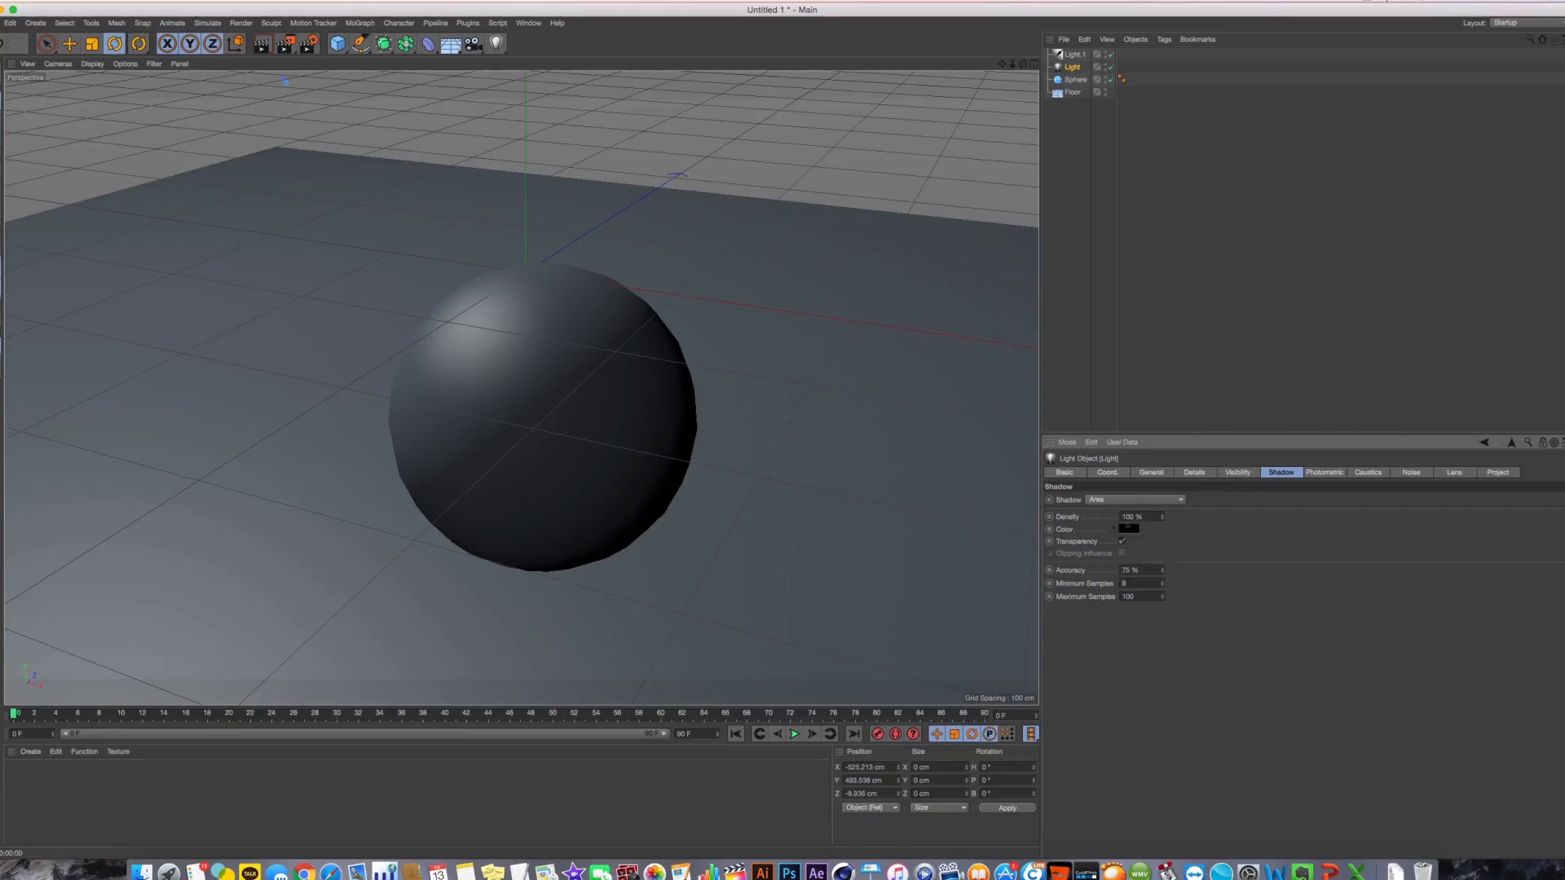
left_click(1120, 501)
left_click(1125, 538)
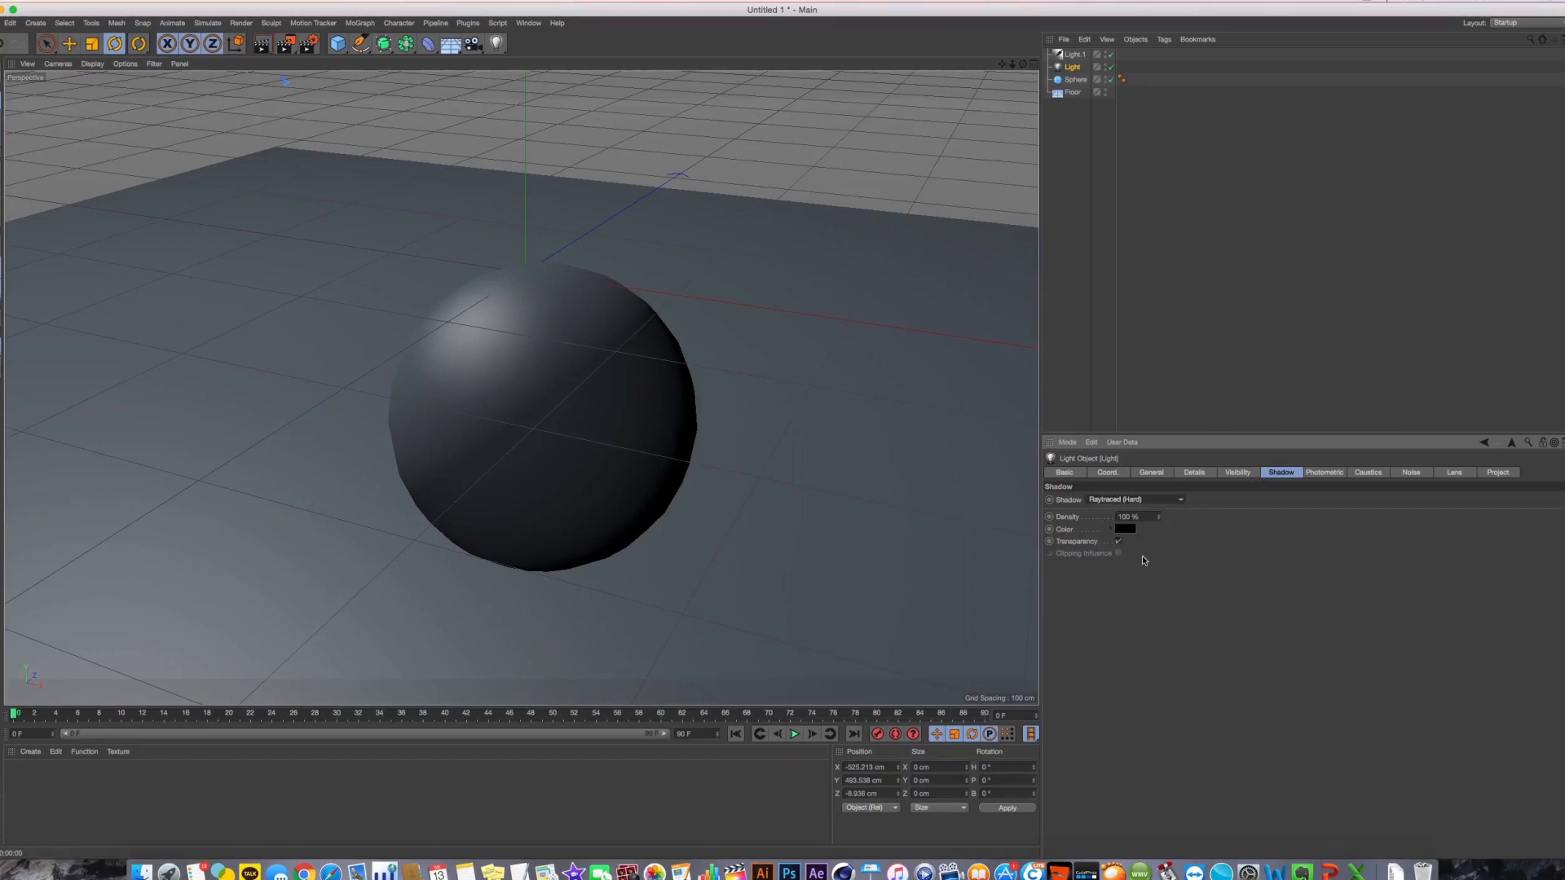
left_click(1133, 499)
left_click(1131, 514)
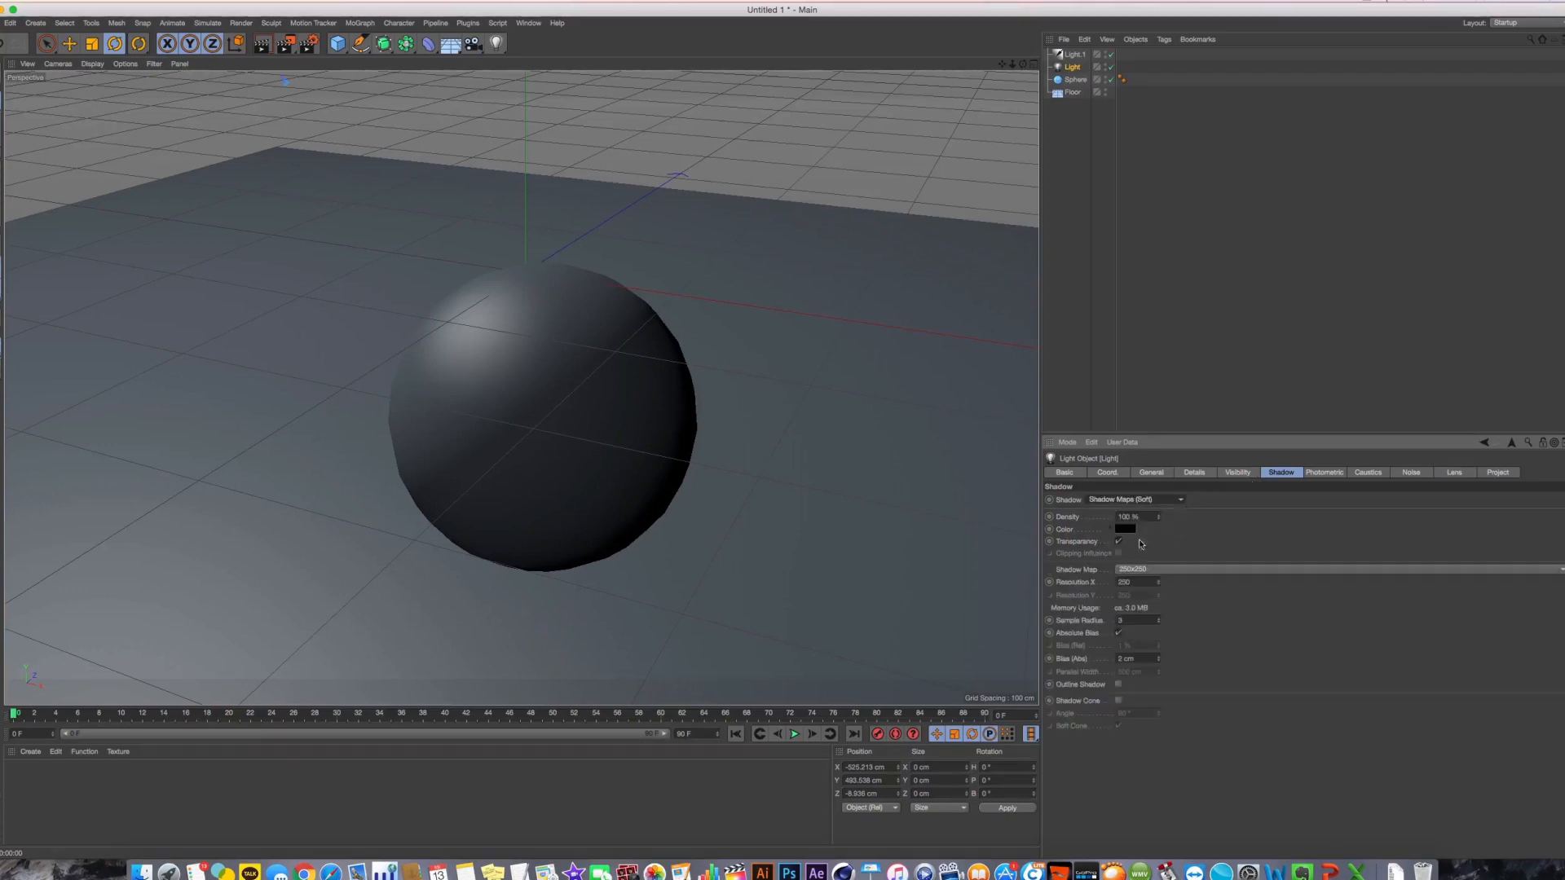
left_click(1133, 499)
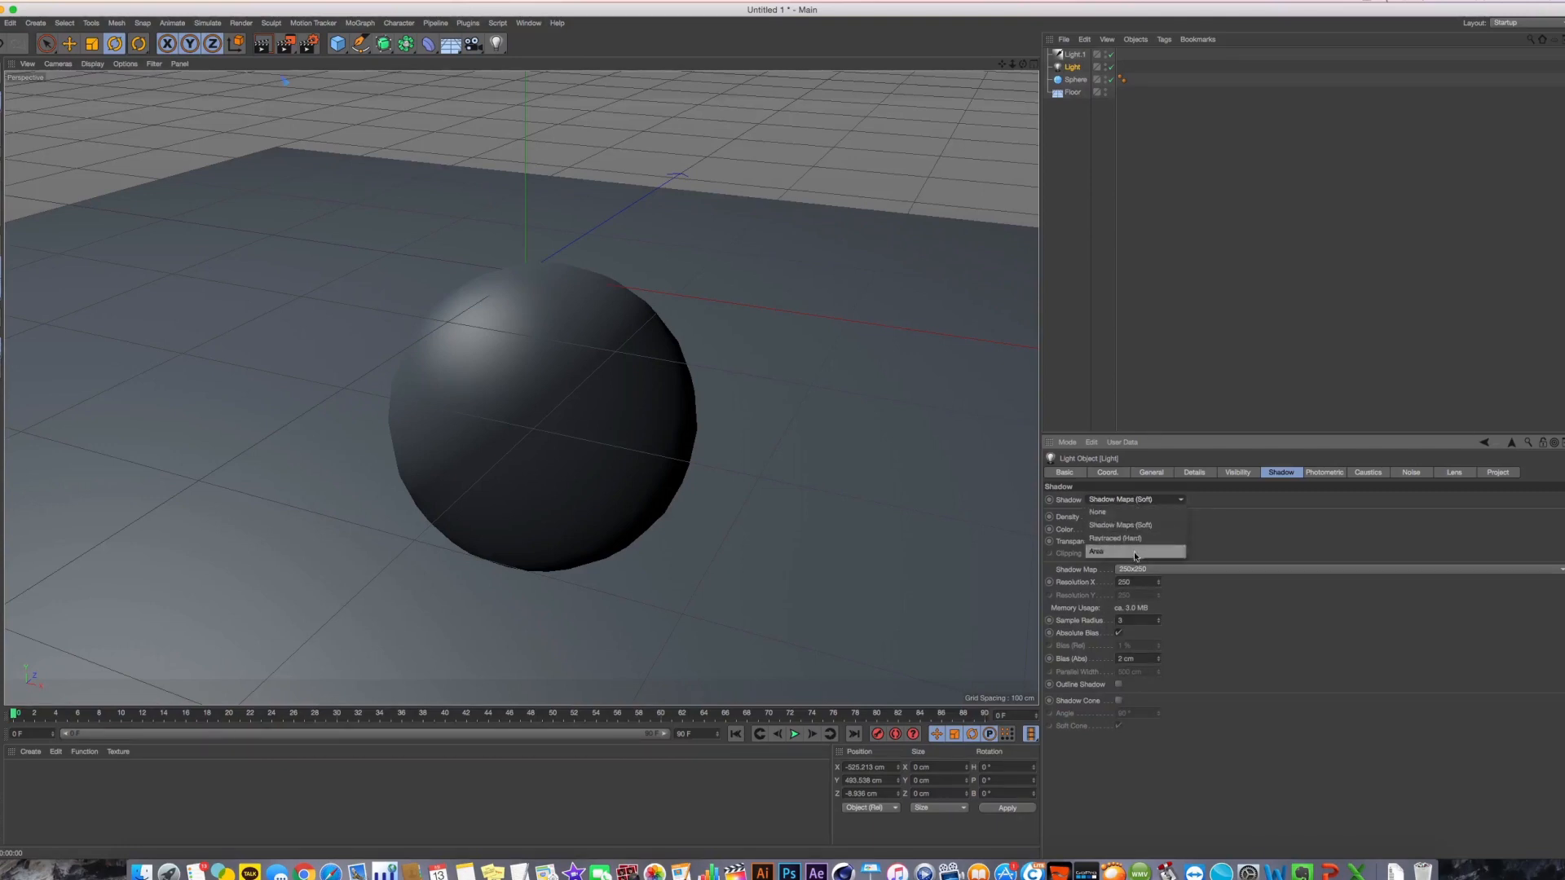
left_click(1140, 552)
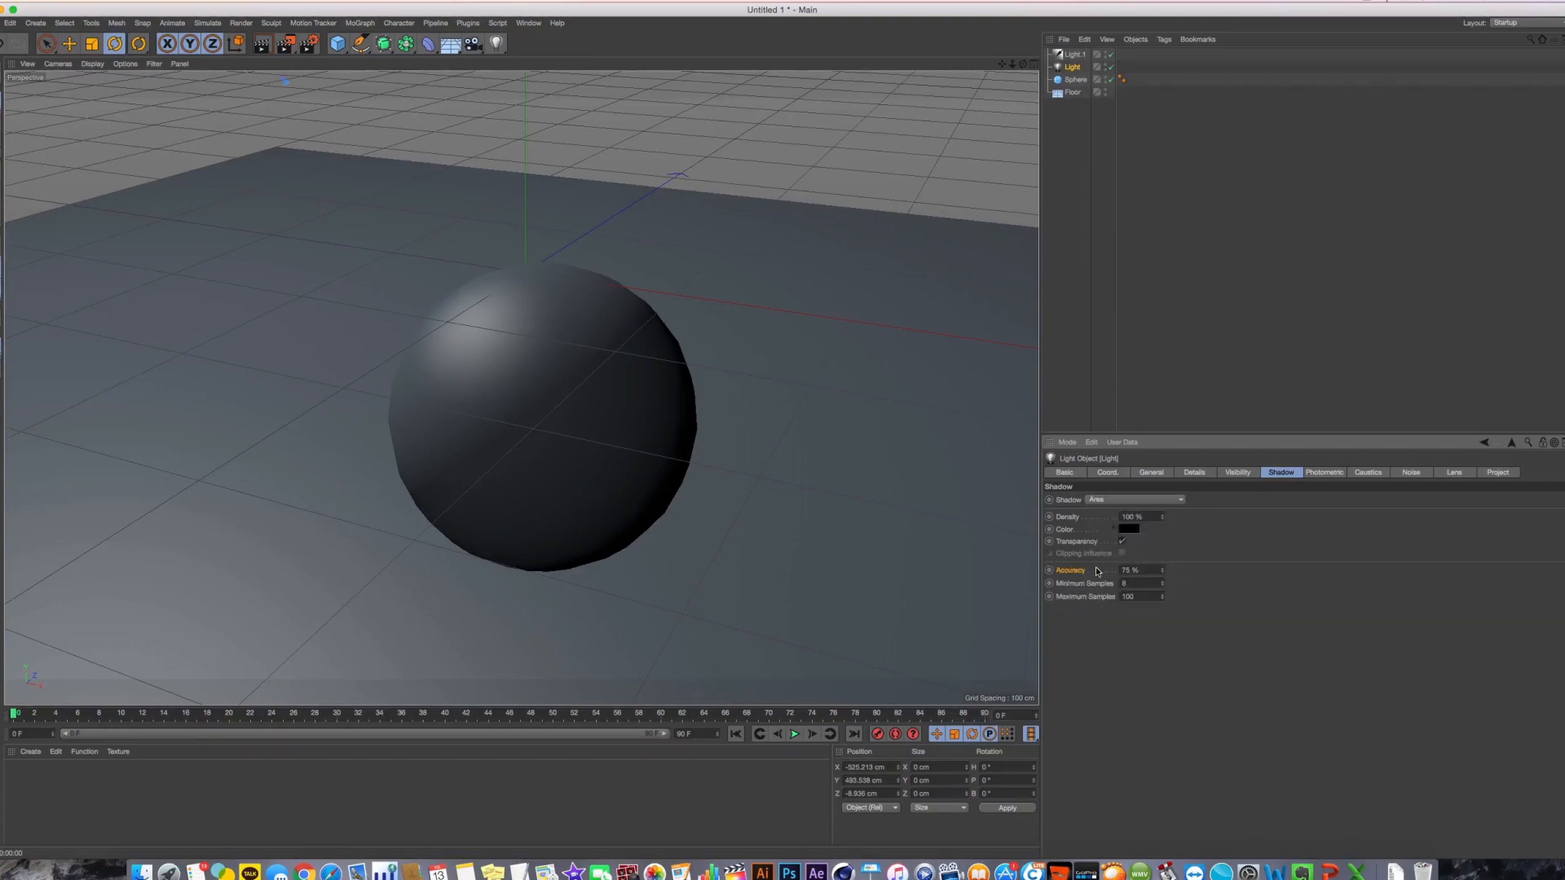
Set the area shadow's accuracy to 100% and render in the viewport and to the Picture Viewer
double_click(1135, 570)
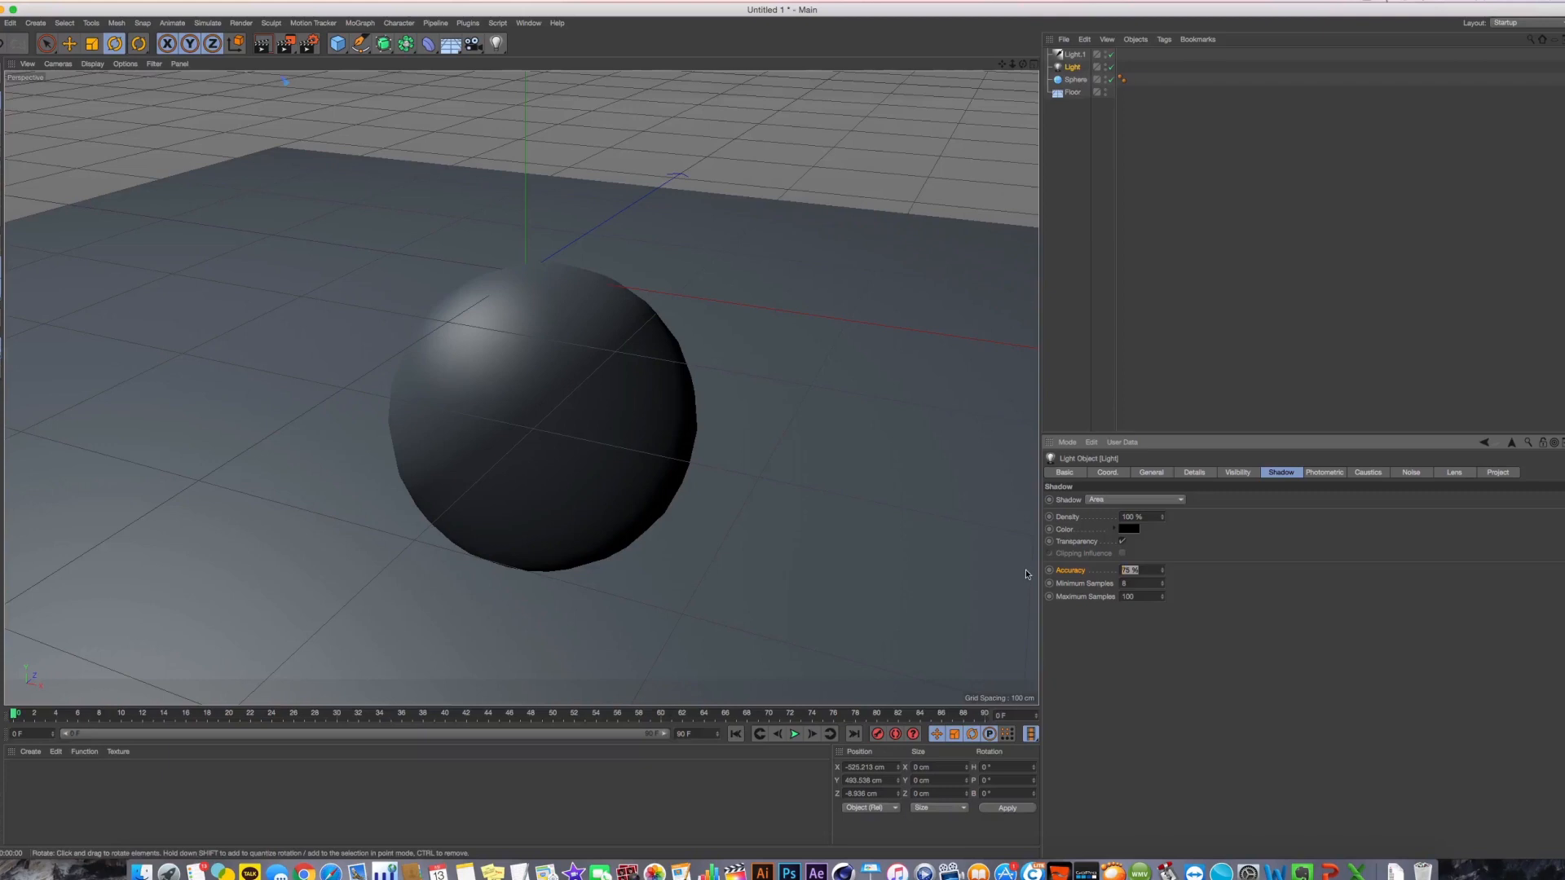
type("100")
key("super+r")
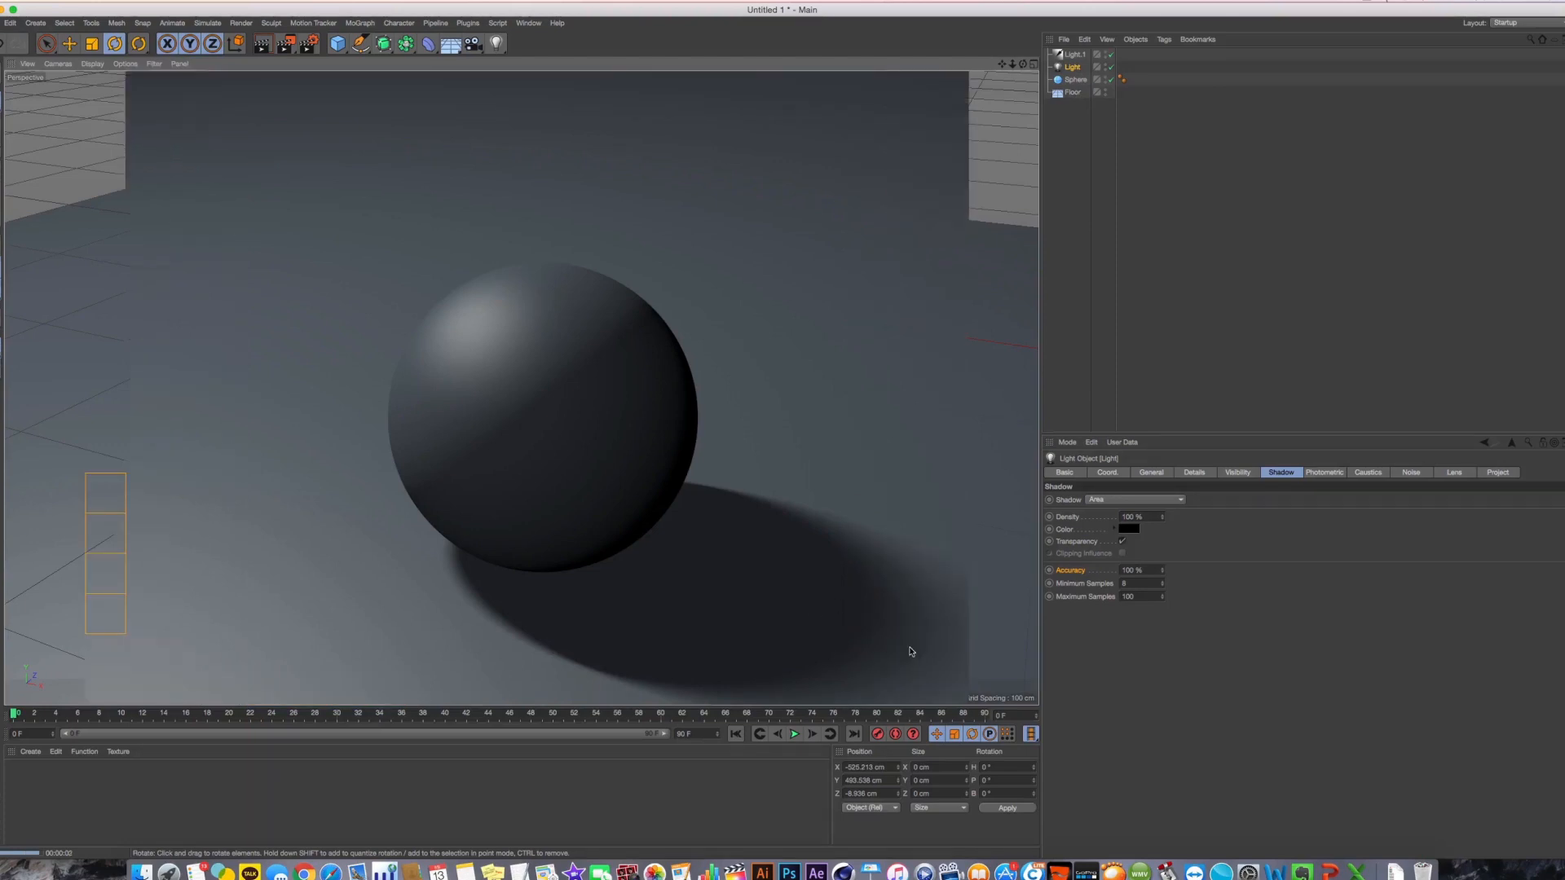
key("shift+r")
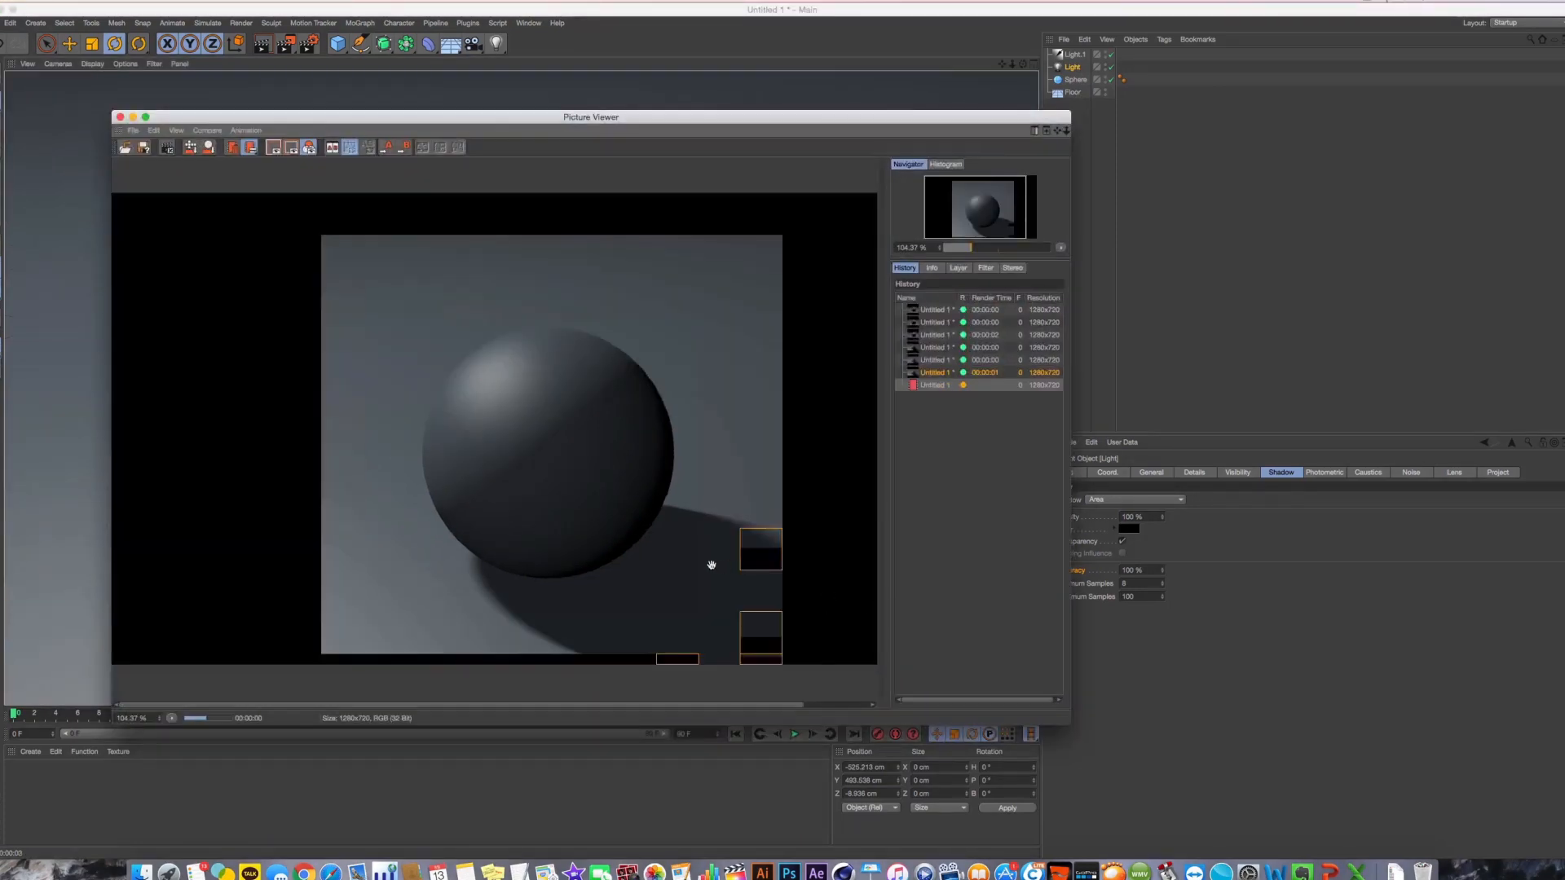
Set the area shadow's accuracy to 5% and render to the Picture Viewer
left_click(1145, 560)
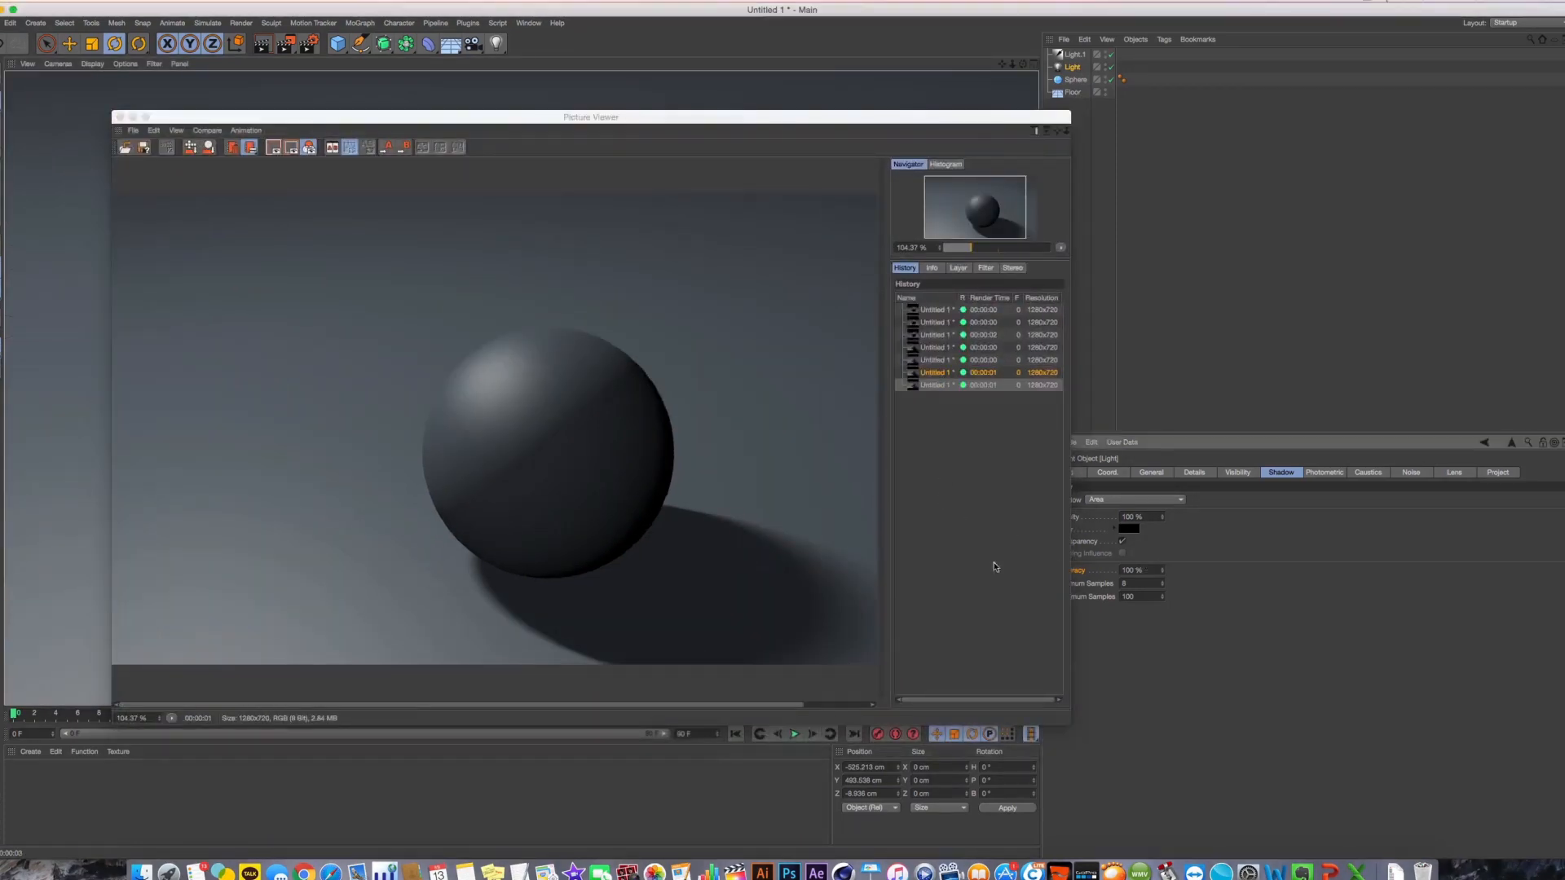
type("5")
key("Return")
key("shift+r")
Compare the shadow edge up close between the 100% and 5% accuracy renders
scroll(817, 622, "up", 10)
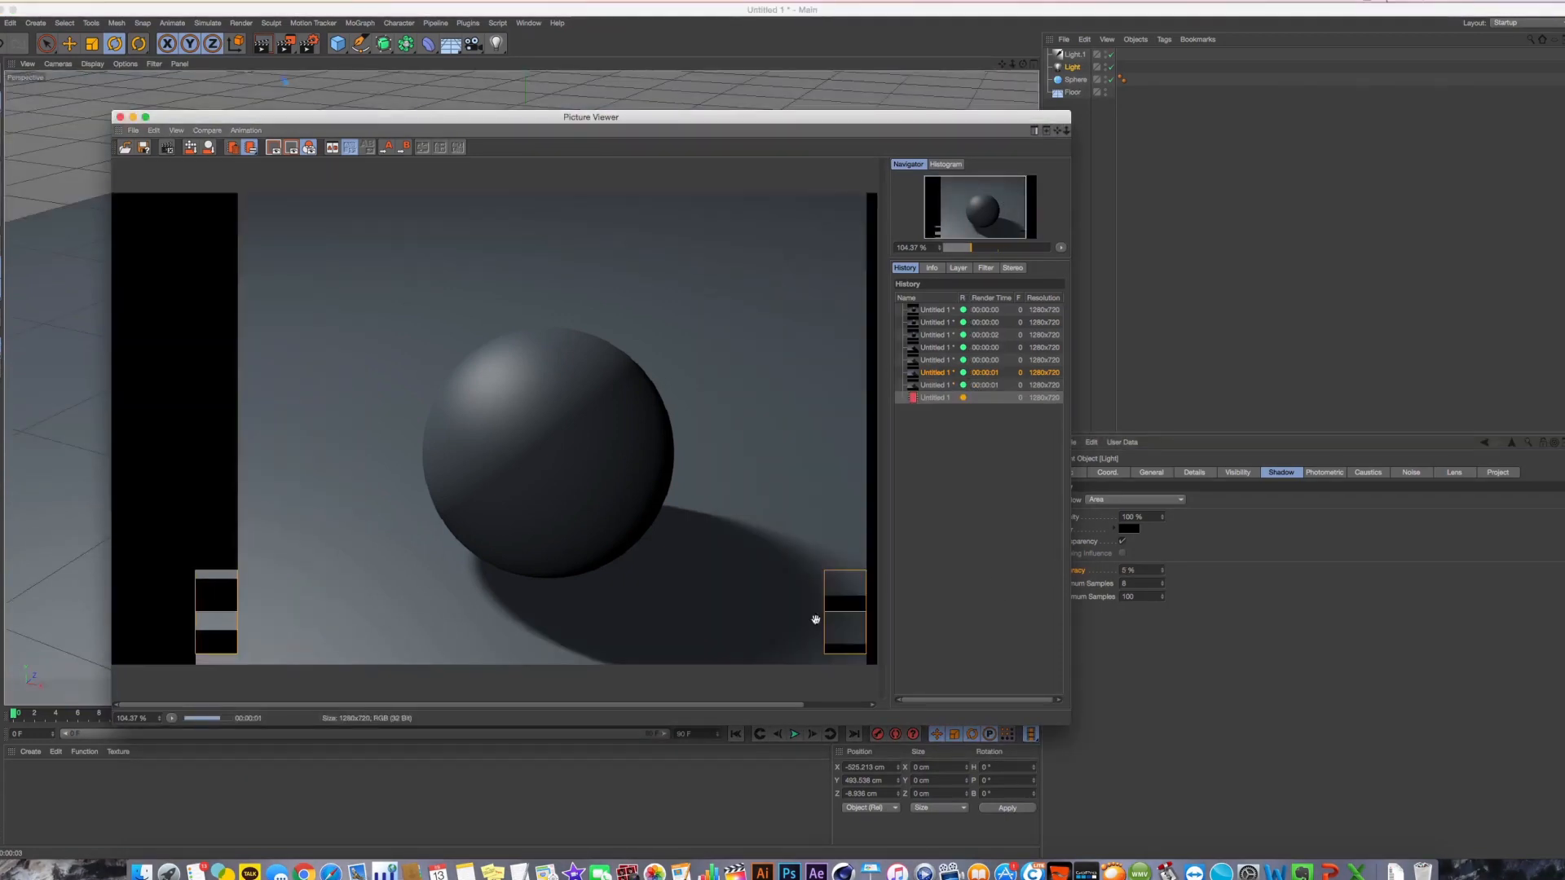
left_click_drag(648, 530, 610, 479)
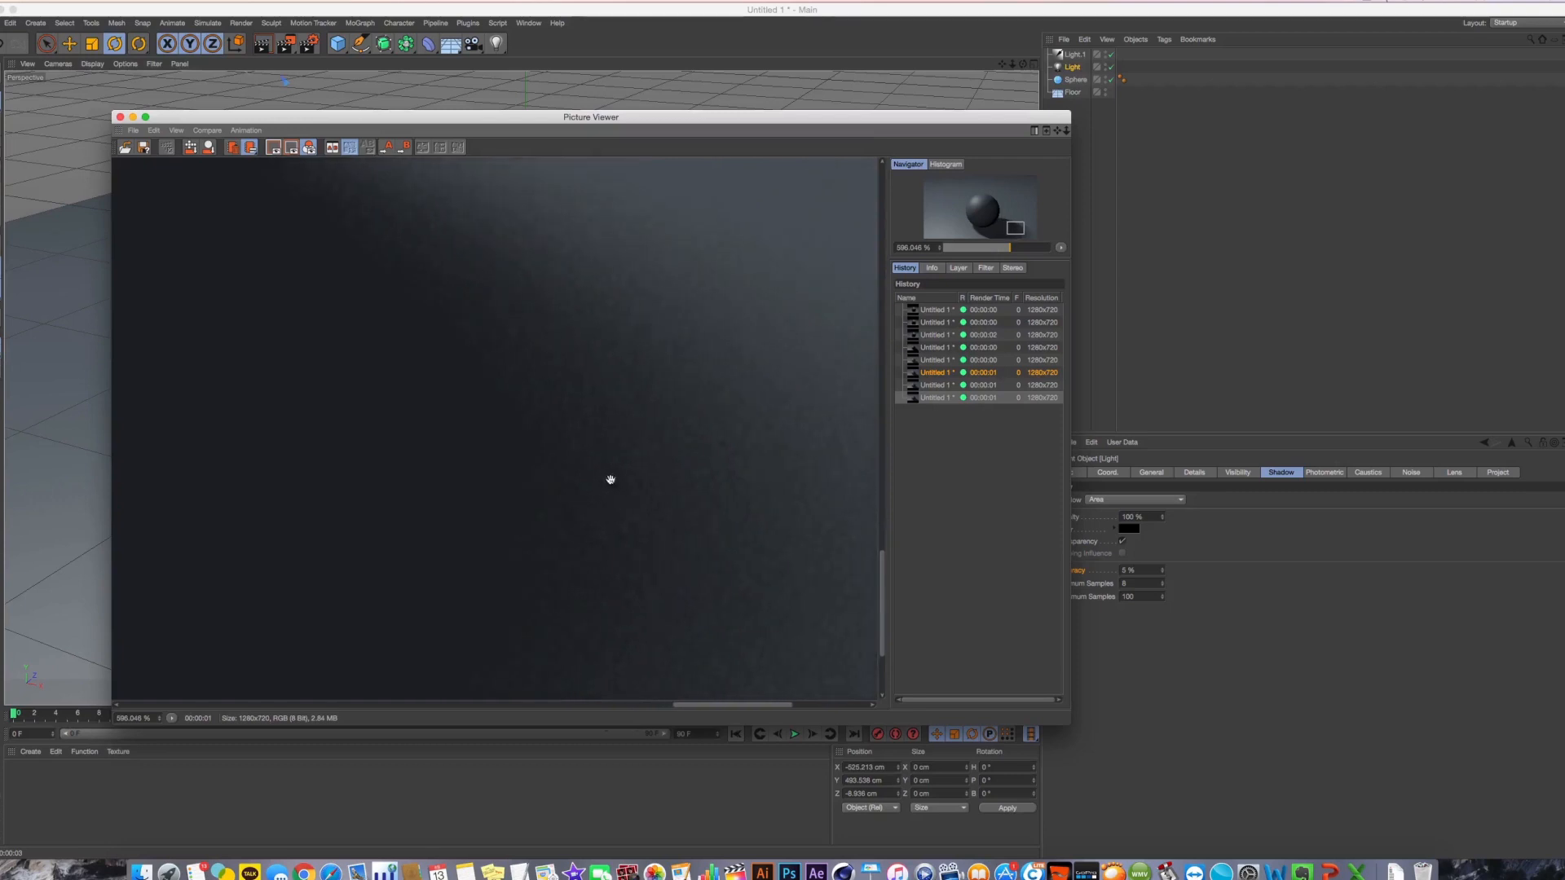
left_click(940, 386)
key("Down")
key("Up")
Set the area shadow's accuracy back to 100% and examine the shadow edge in the 100% accuracy render
left_click_drag(1164, 573, 1166, 538)
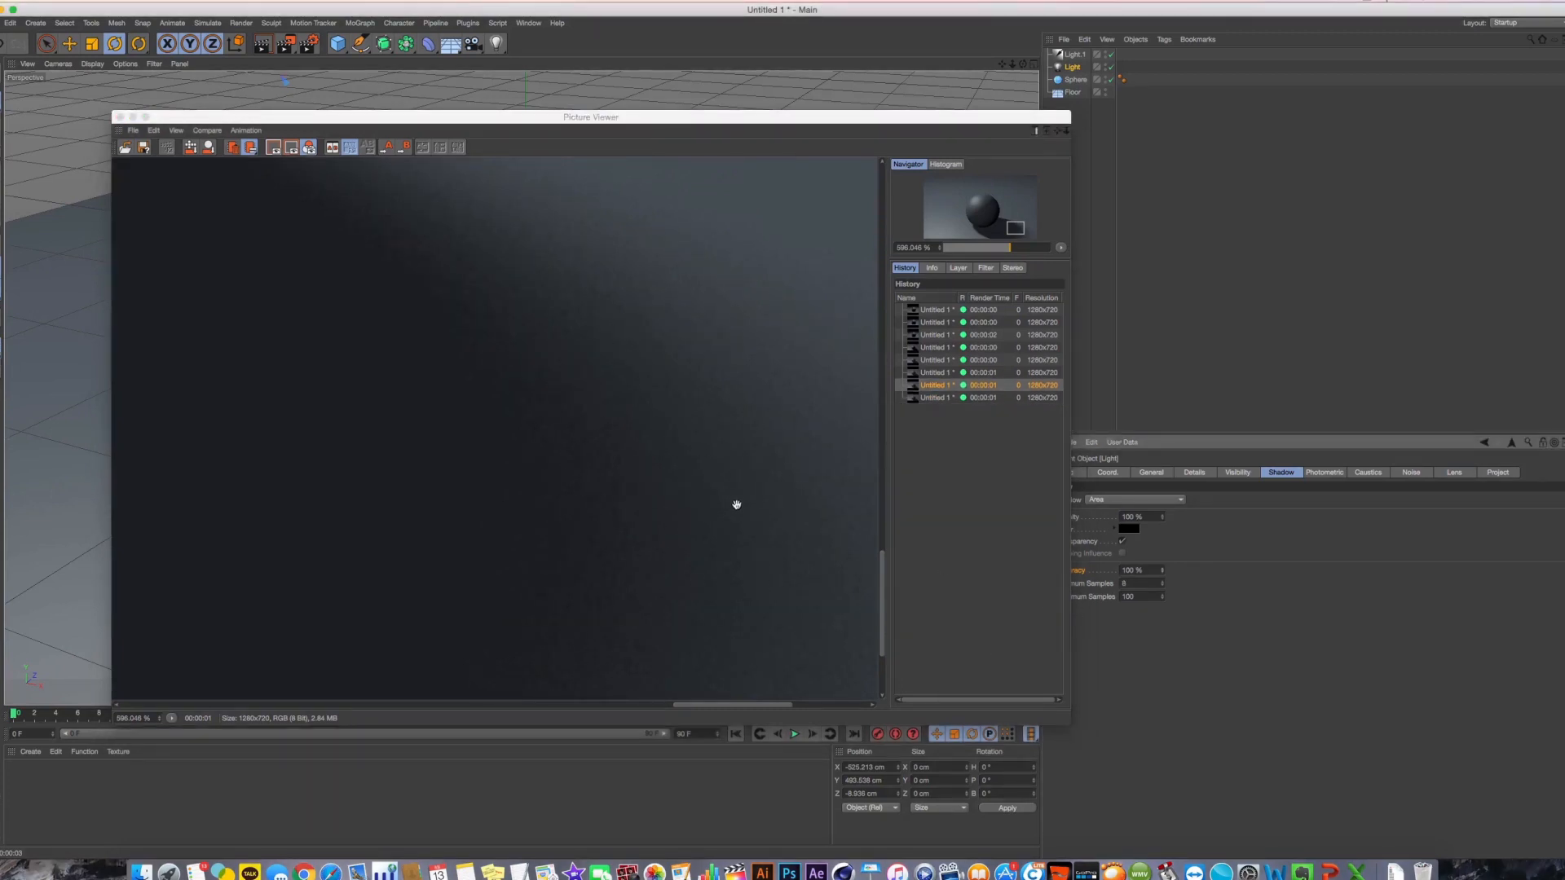
left_click(740, 462)
left_click_drag(843, 123, 774, 127)
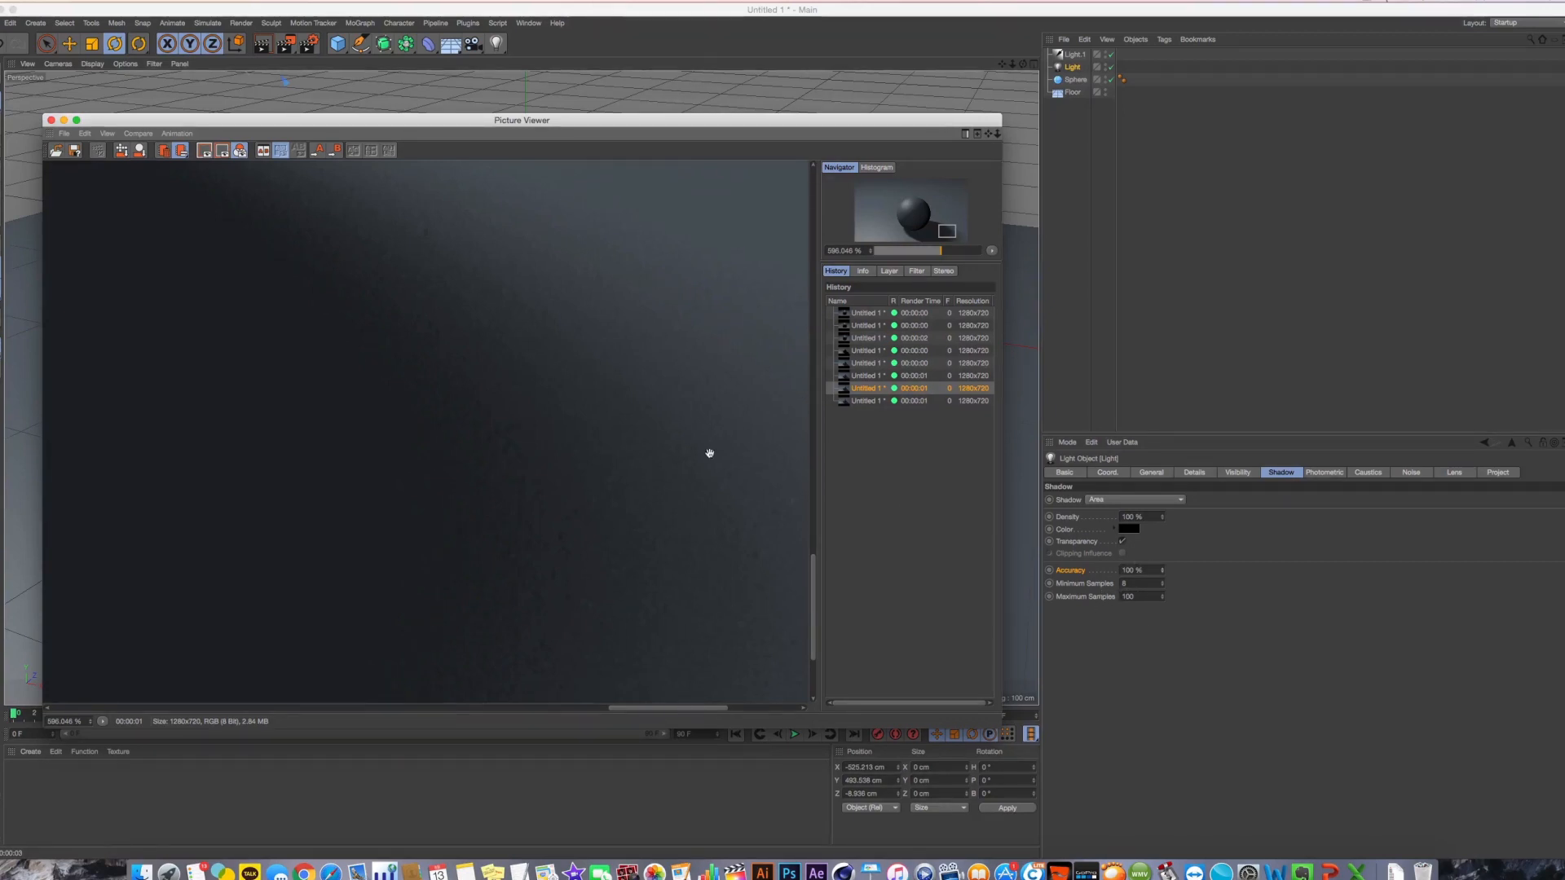
left_click_drag(441, 335, 609, 409)
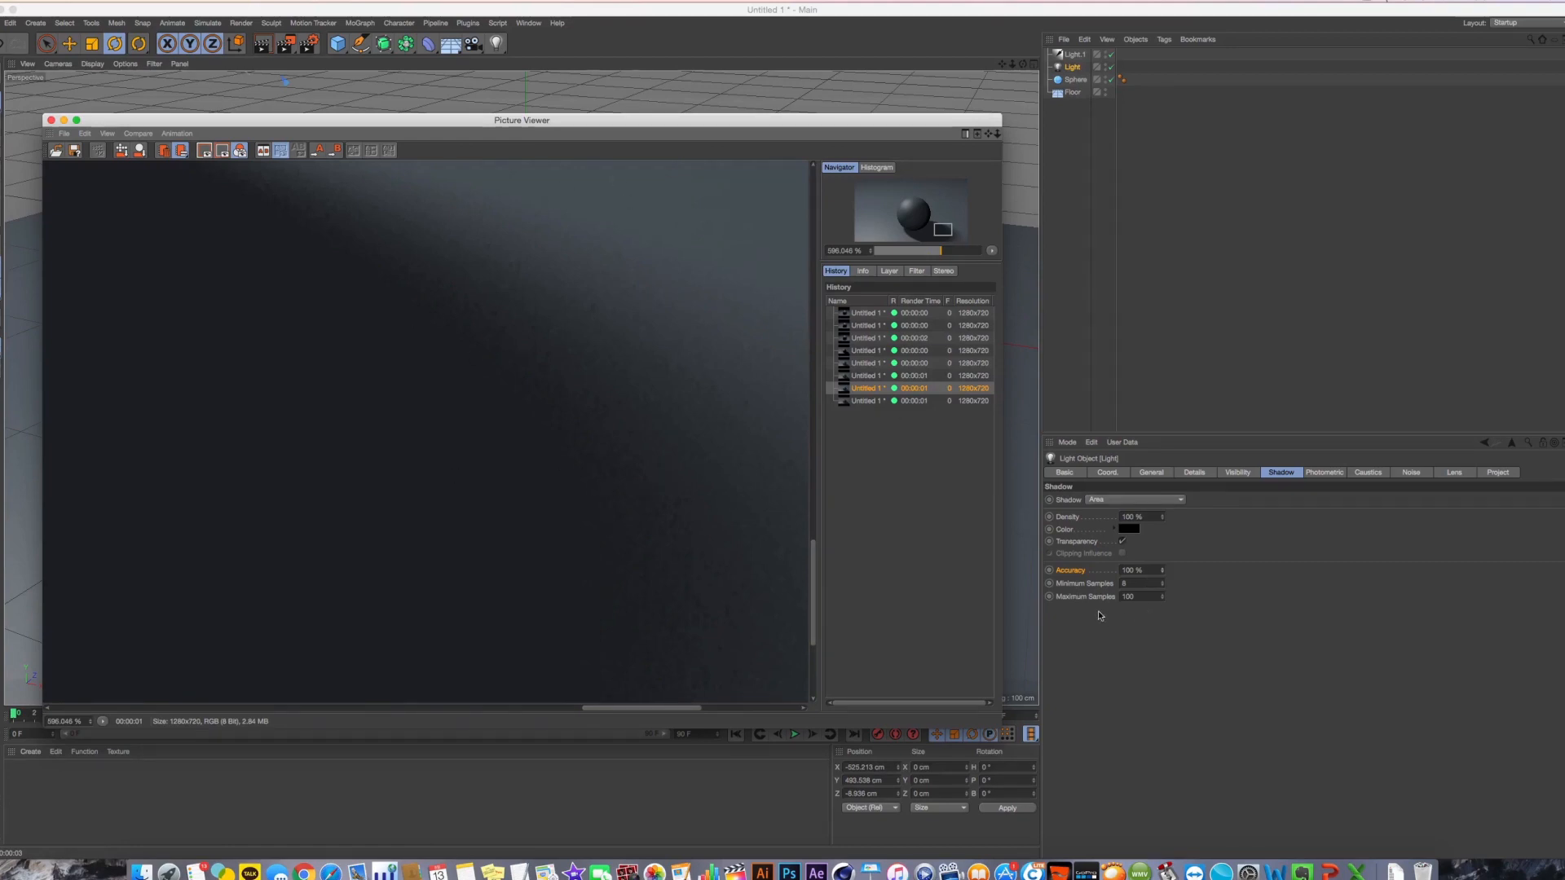
Render with the area shadow's minimum samples at 12 and delete the 5% accuracy render from the history
left_click(1115, 584)
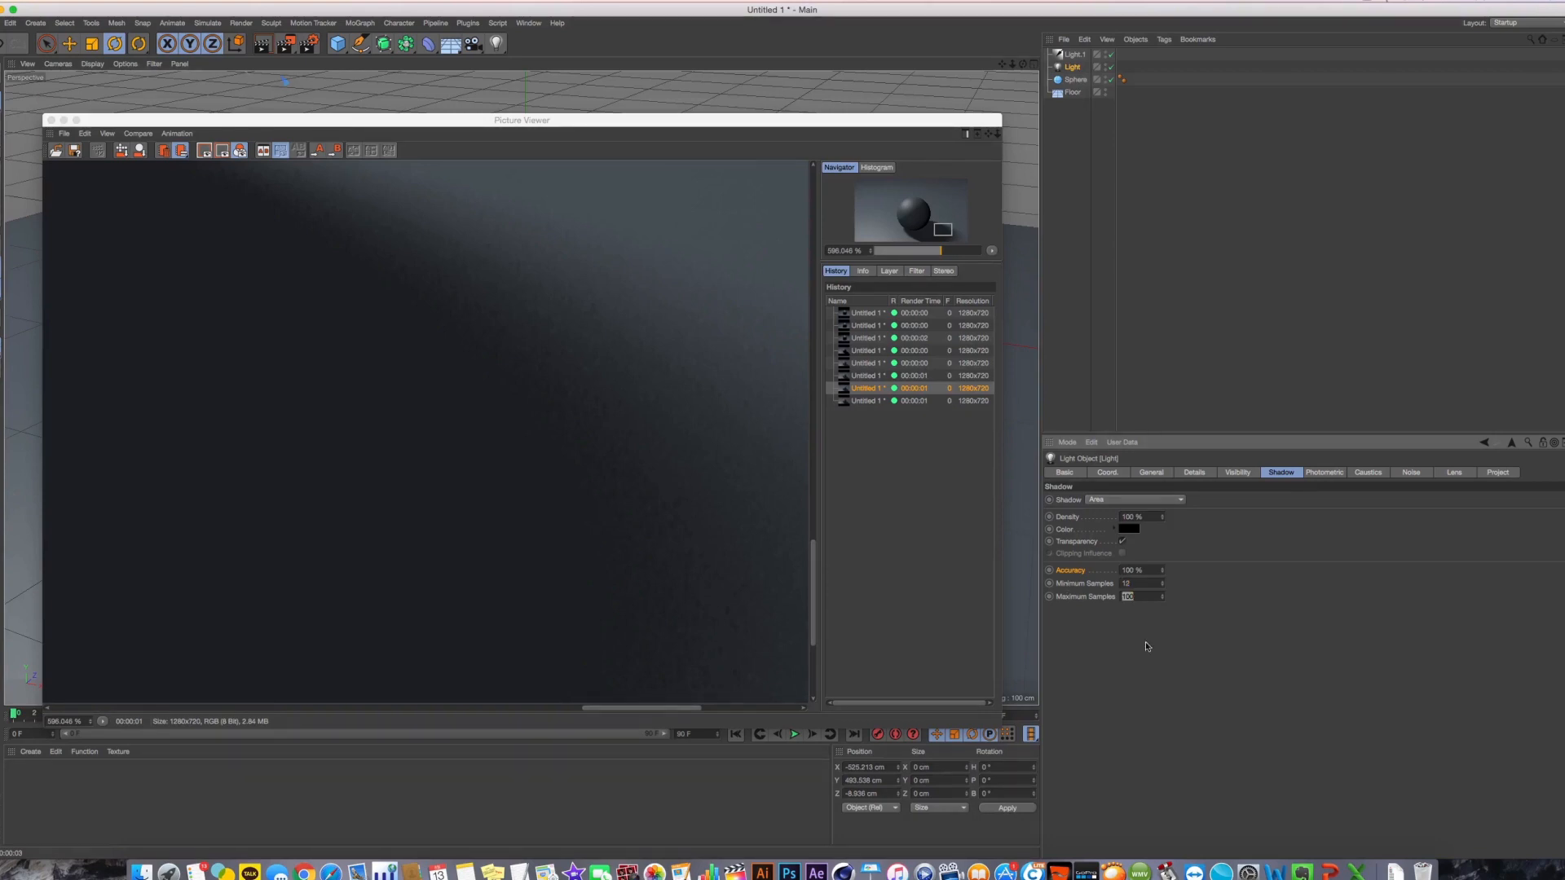
key("shift+r")
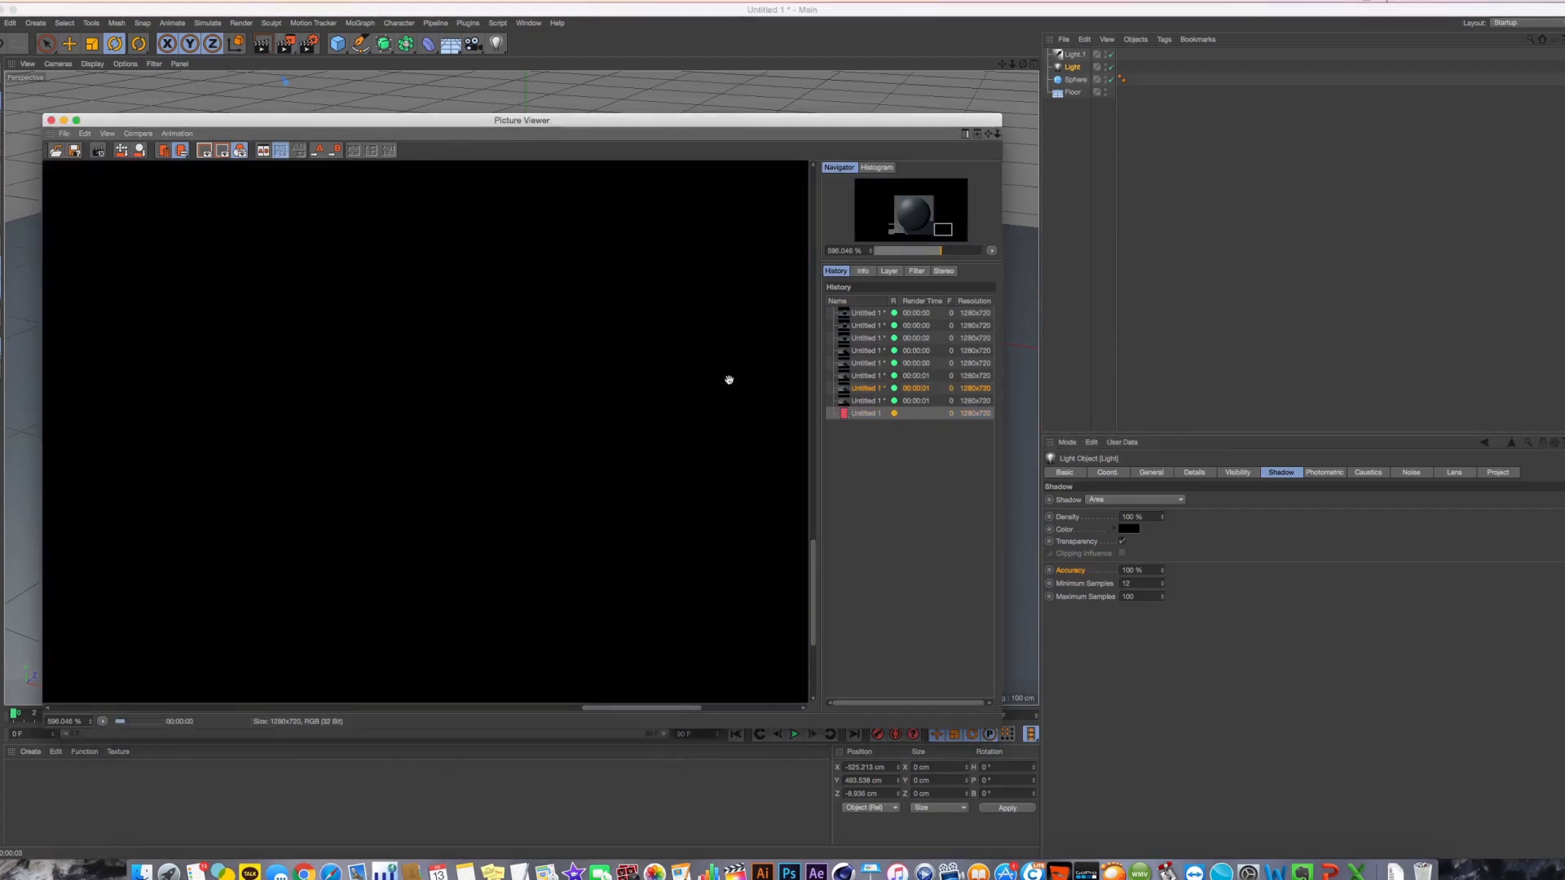
left_click(871, 401)
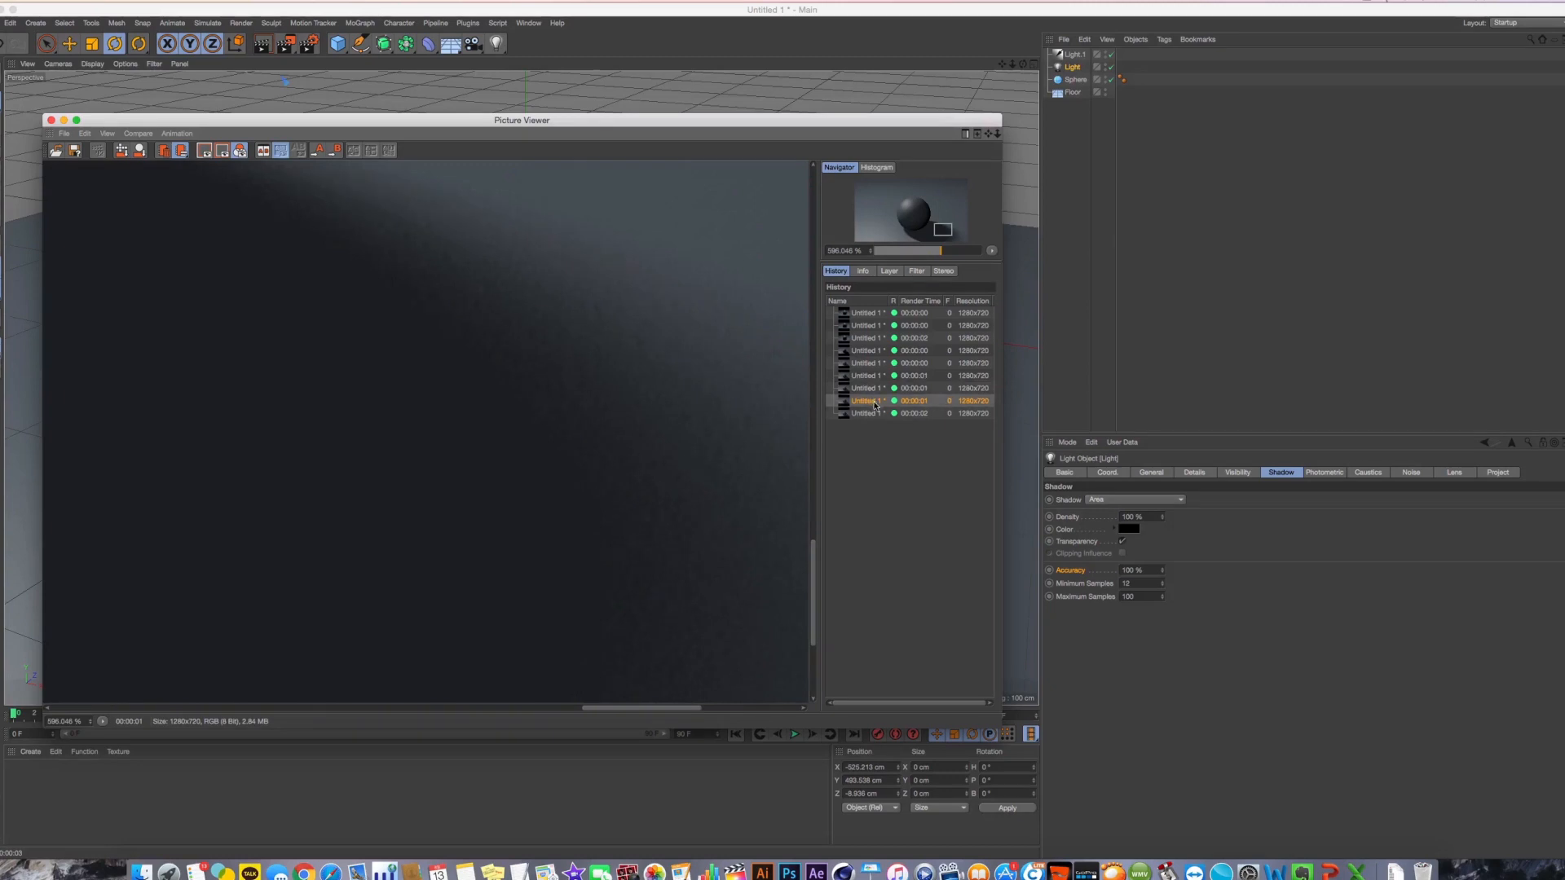
key("Delete")
Set the area shadow's maximum samples to 150, render to the Picture Viewer and compare with the previous render
left_click(1009, 601)
type("150")
key("Return")
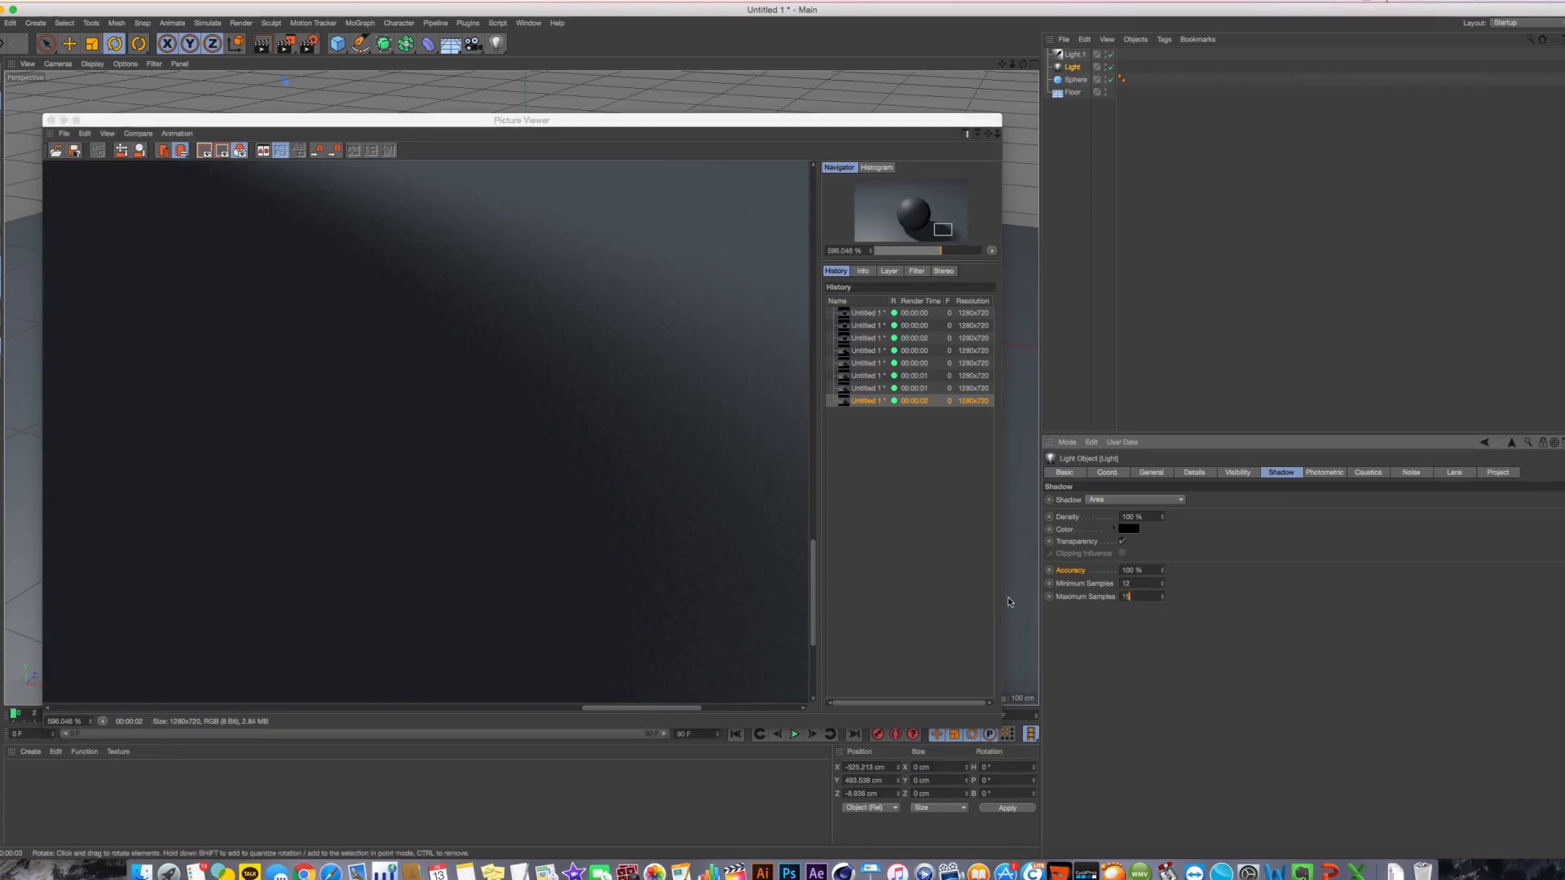
left_click(285, 43)
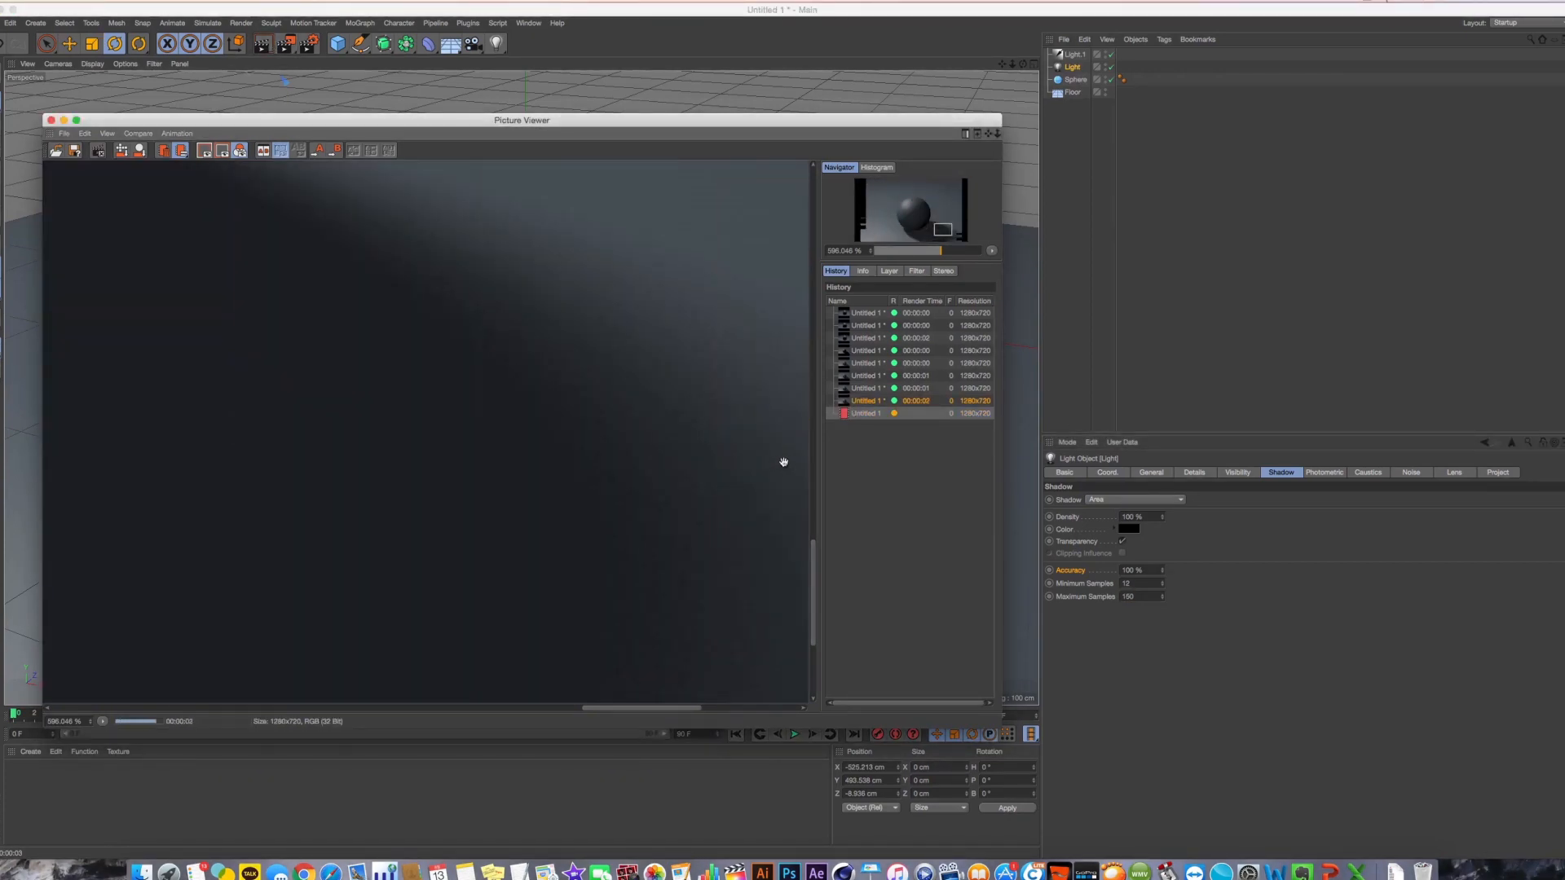
left_click(871, 400)
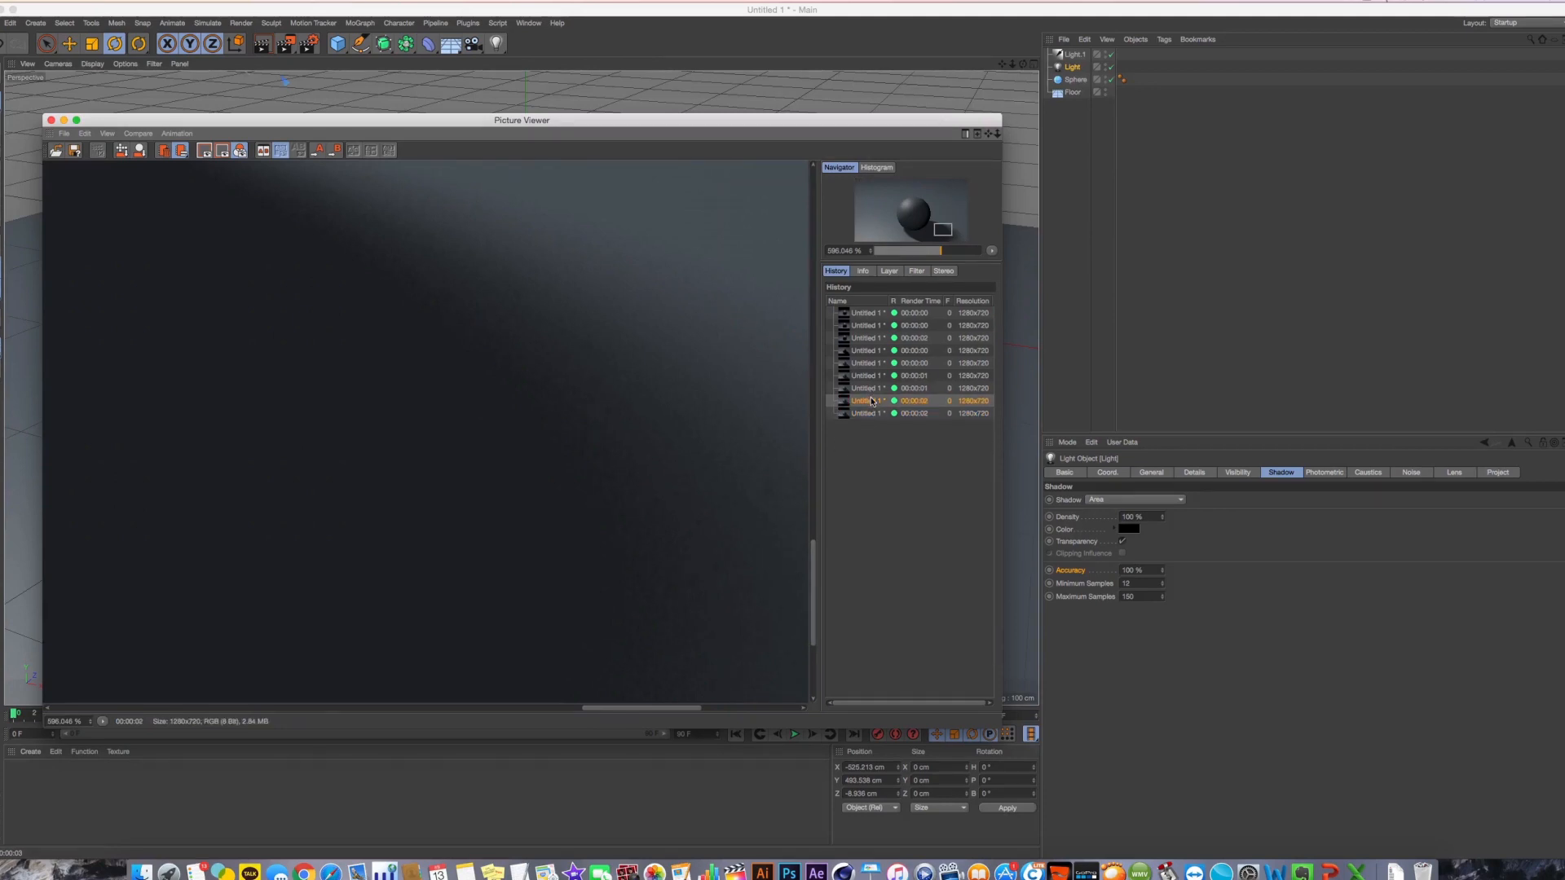
Delete the selected render from the Picture Viewer history and compare the last two remaining renders
key("Delete")
left_click(872, 389)
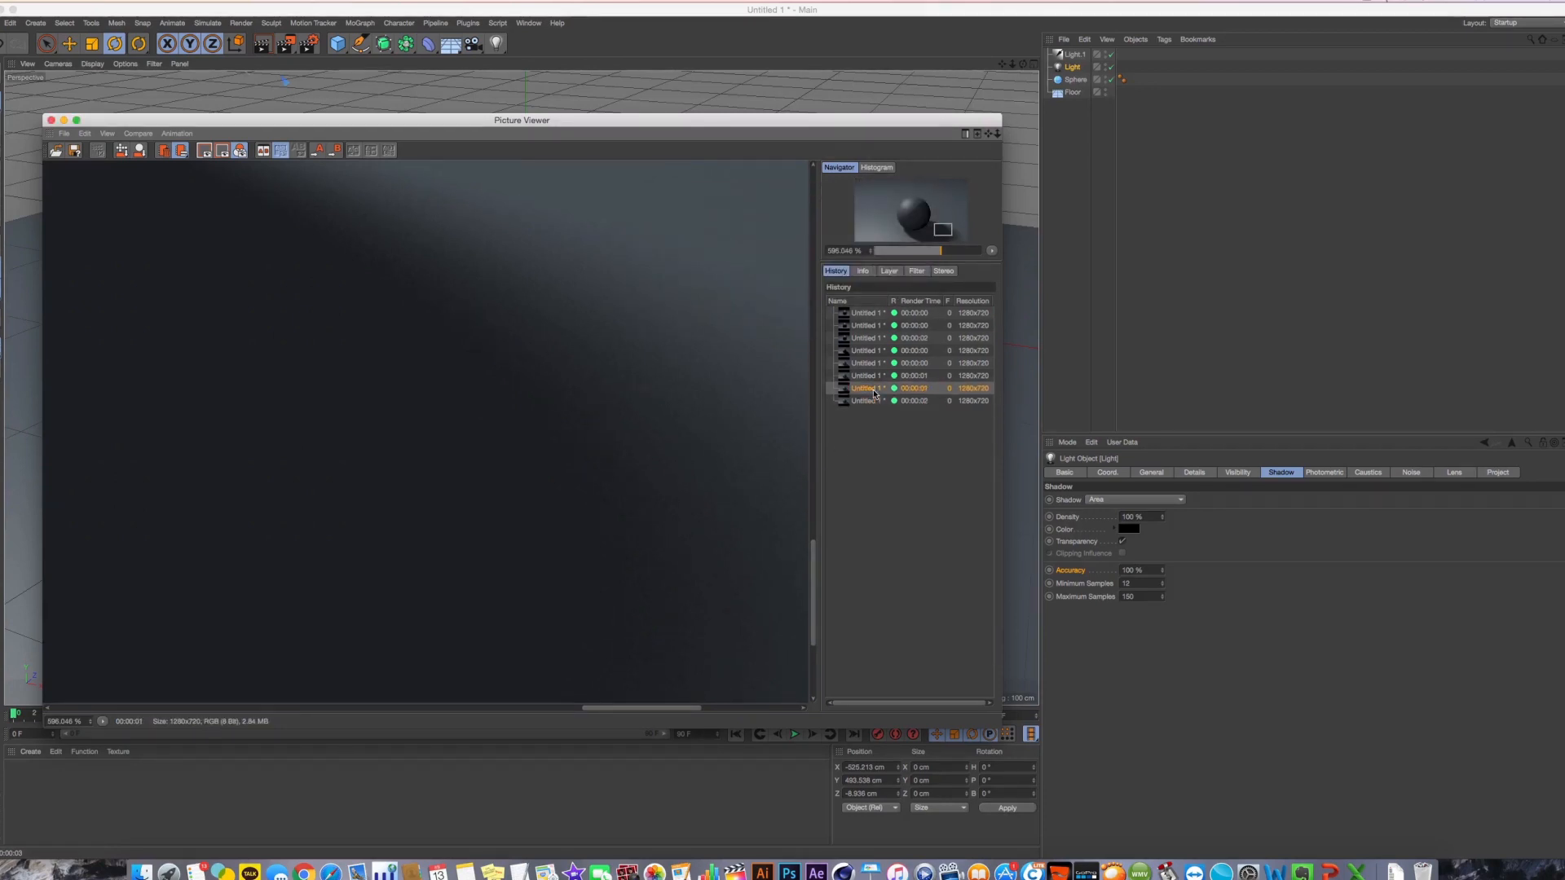
left_click(869, 401)
Set the area shadow's minimum samples to 24 and maximum samples to 200, and examine the result in a Picture Viewer render
left_click(1125, 583)
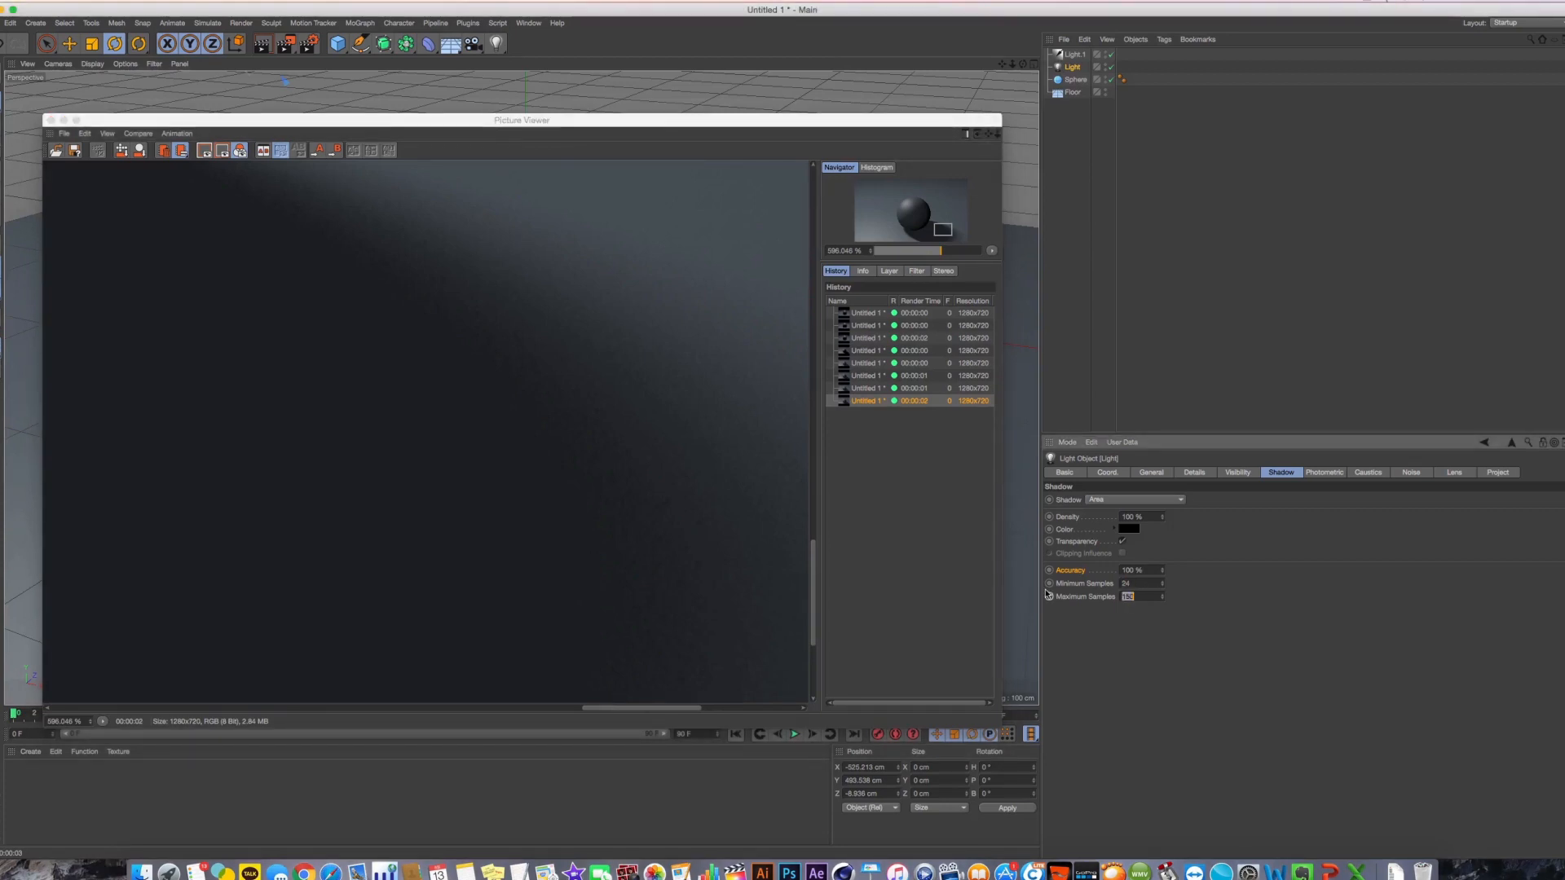
left_click(285, 43)
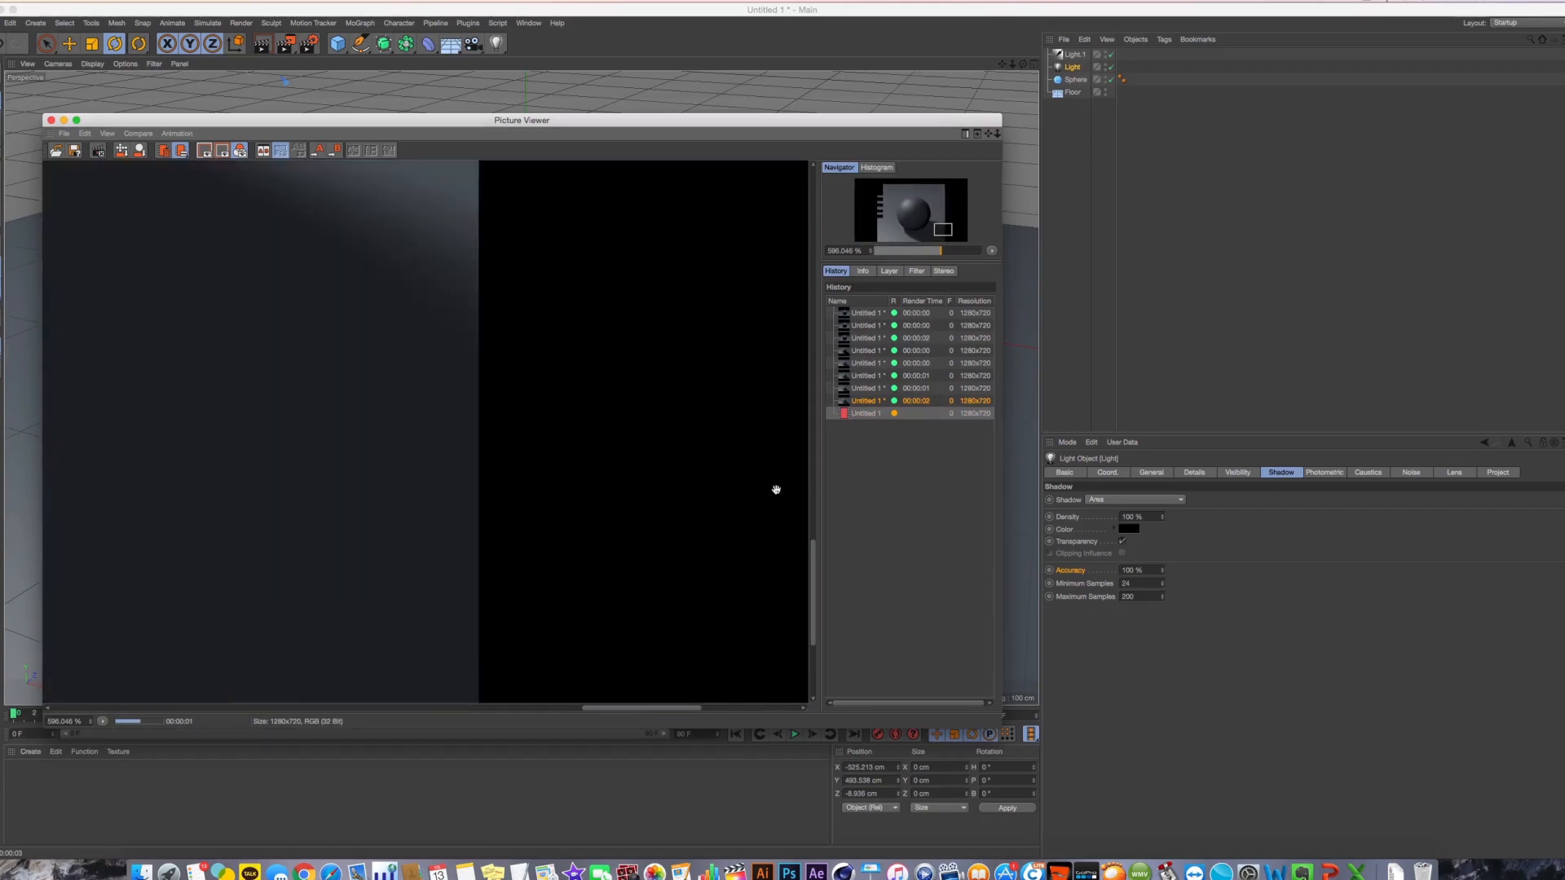
left_click(873, 413)
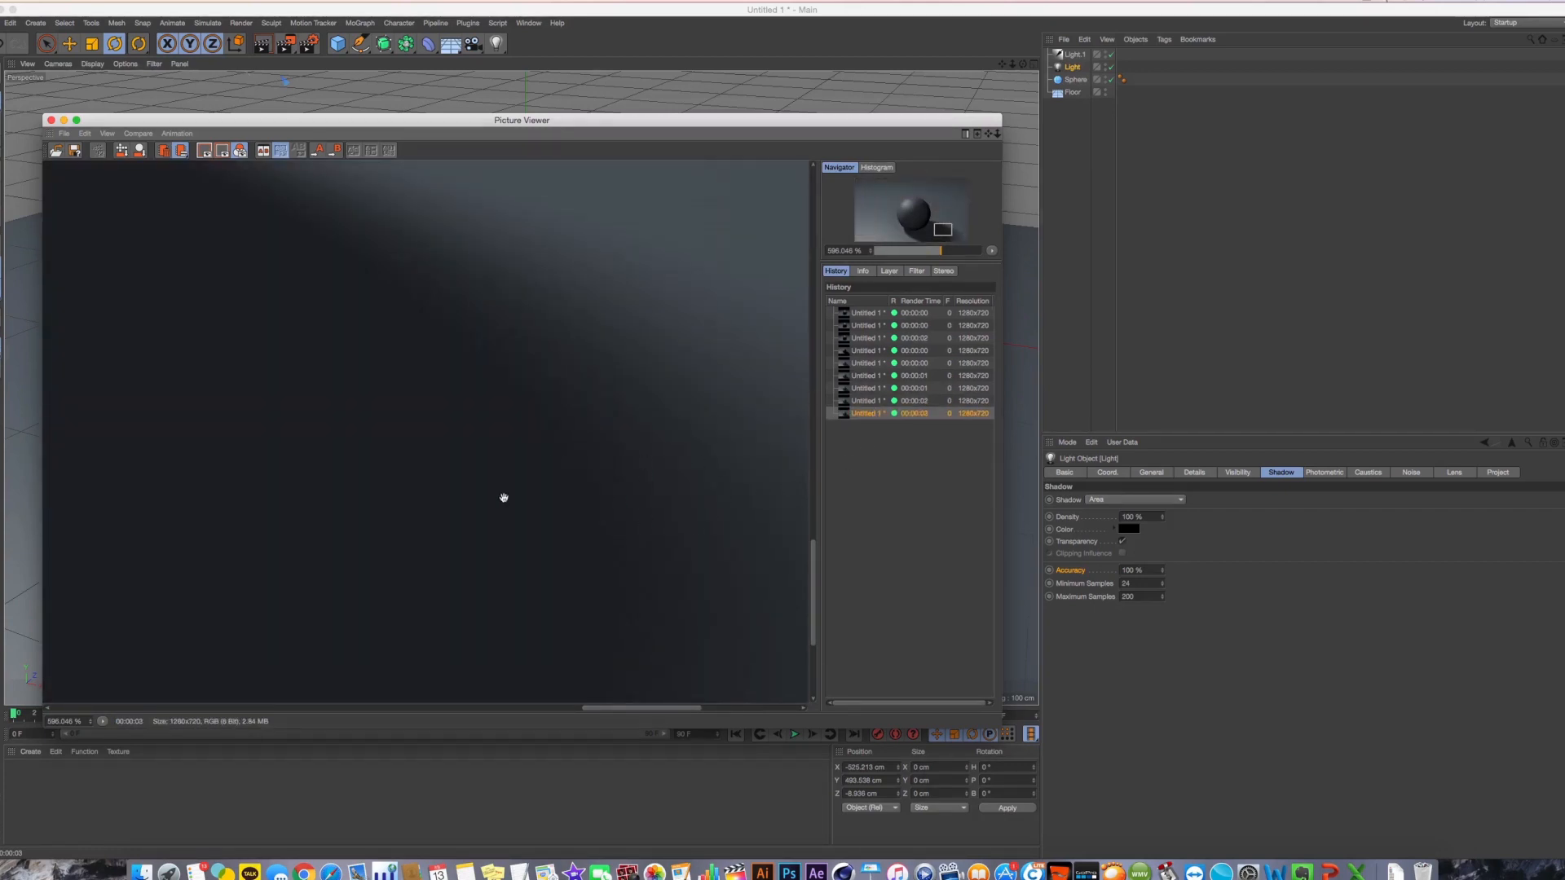
scroll(503, 497, "down", 6)
scroll(524, 510, "up", 1)
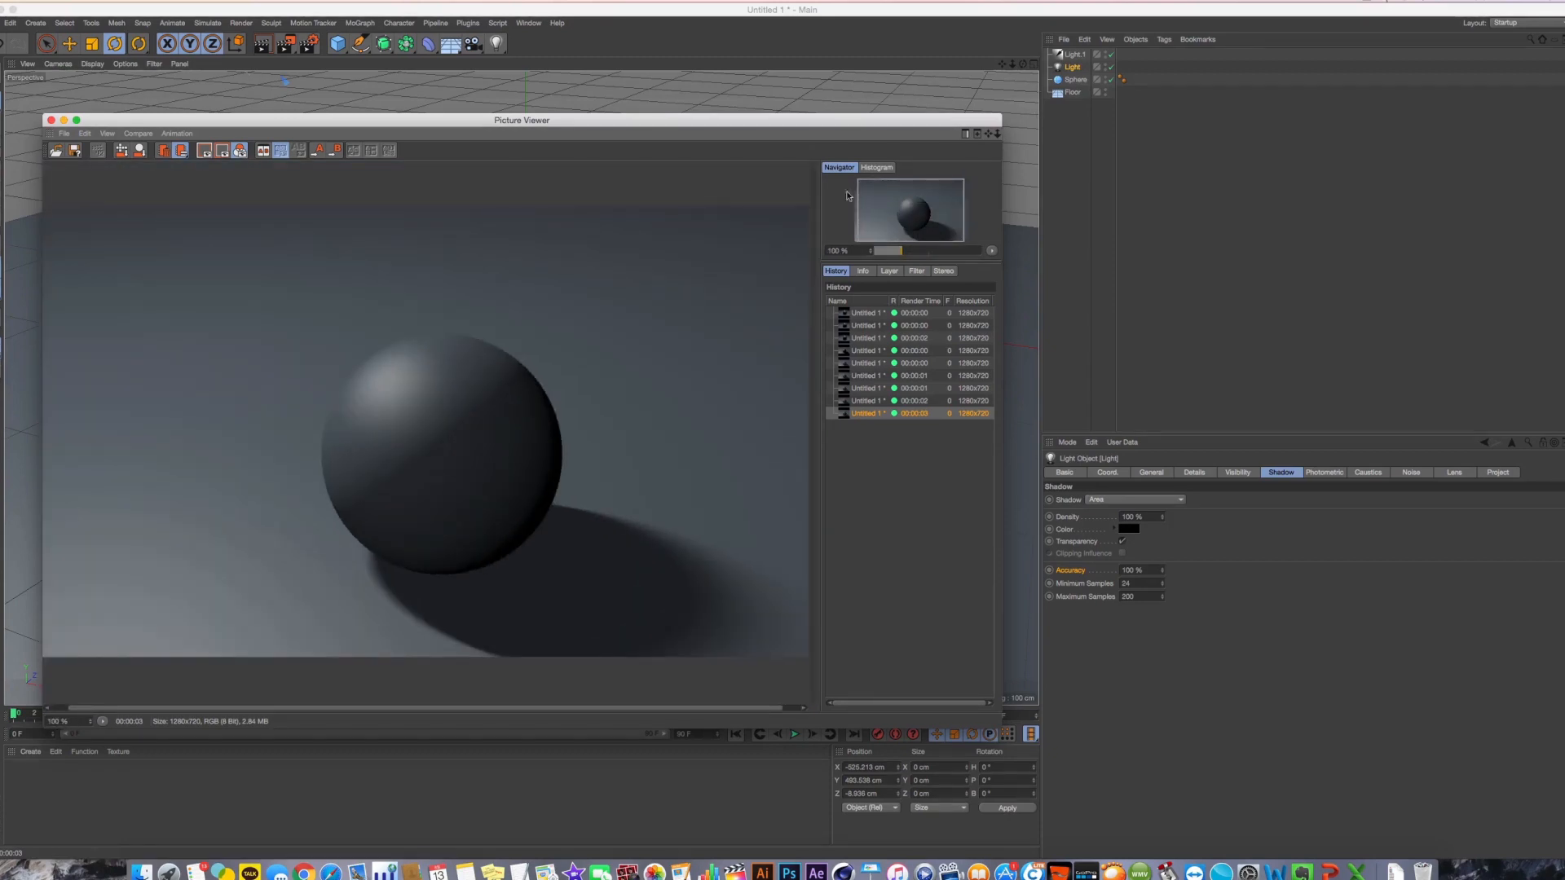
left_click(52, 120)
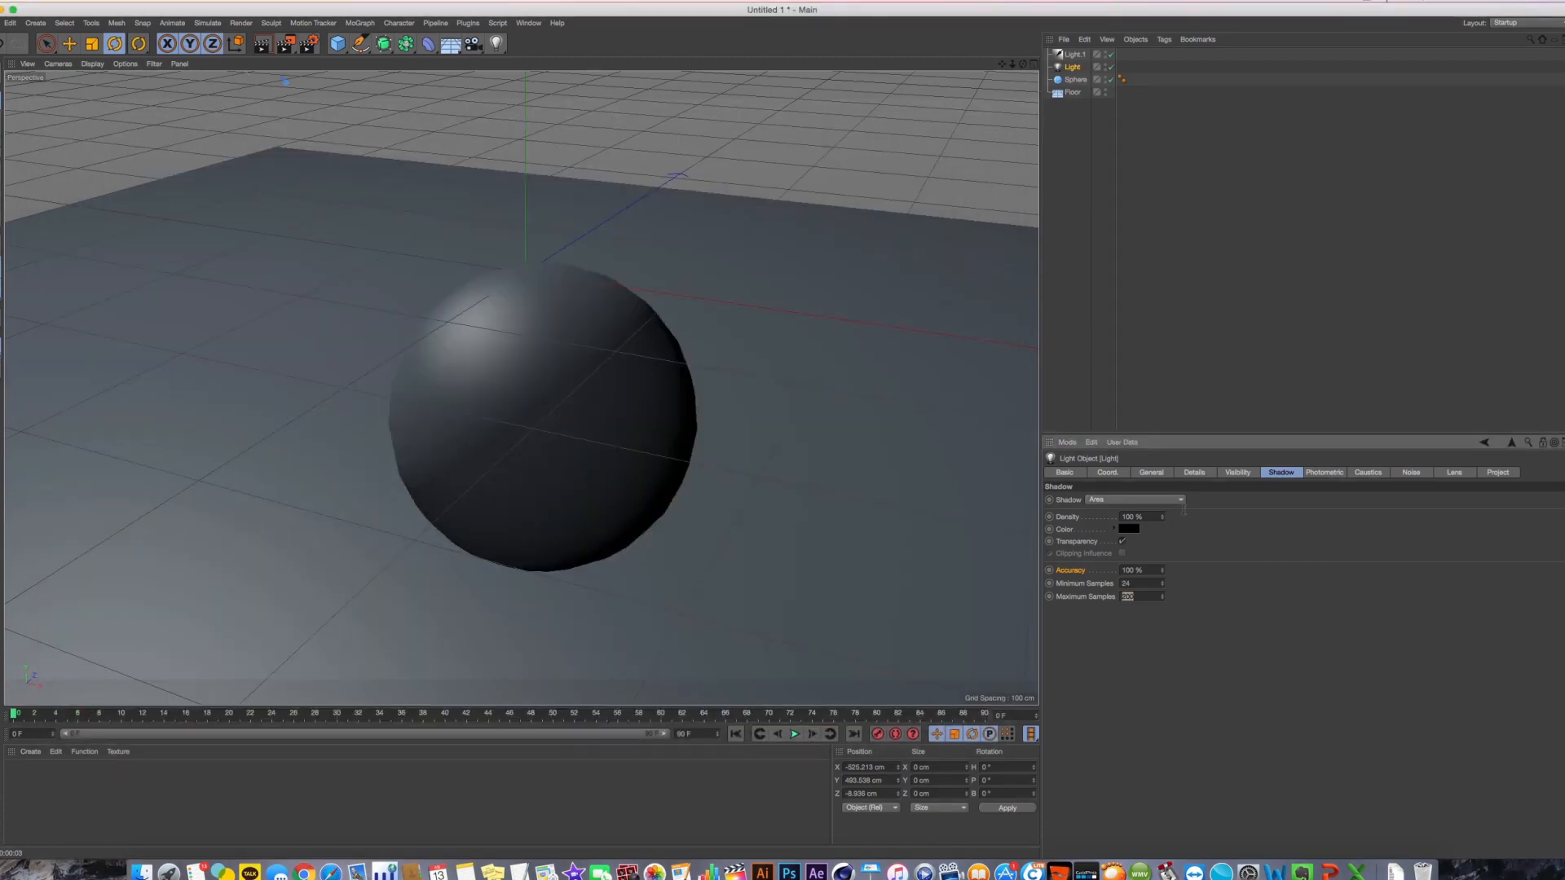
Change the light's shadow type to Shadow Maps (Soft)
left_click(1153, 473)
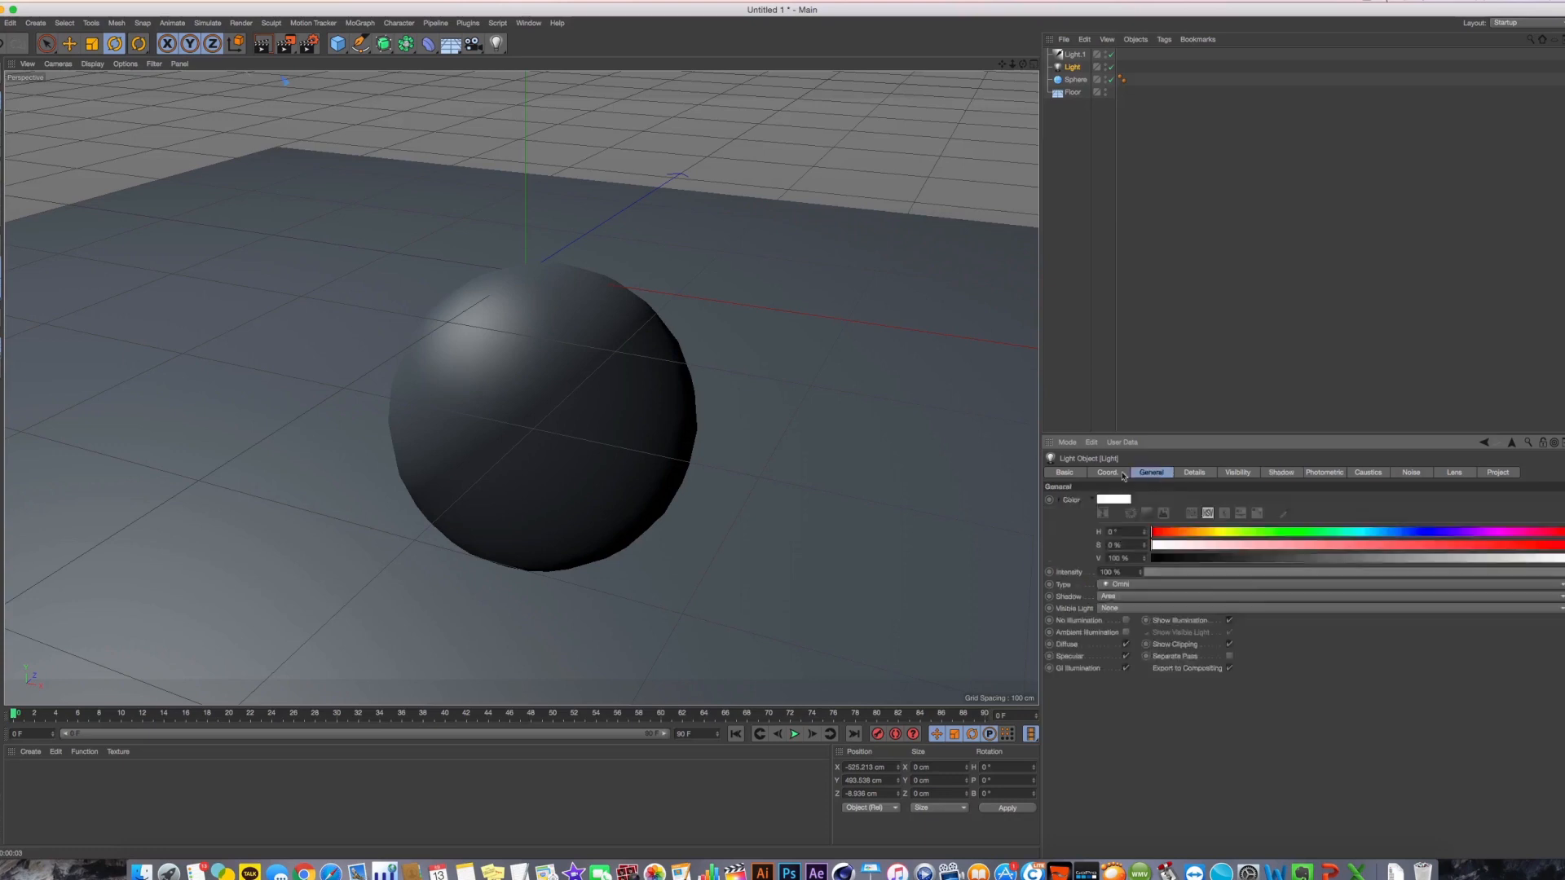
left_click(1129, 602)
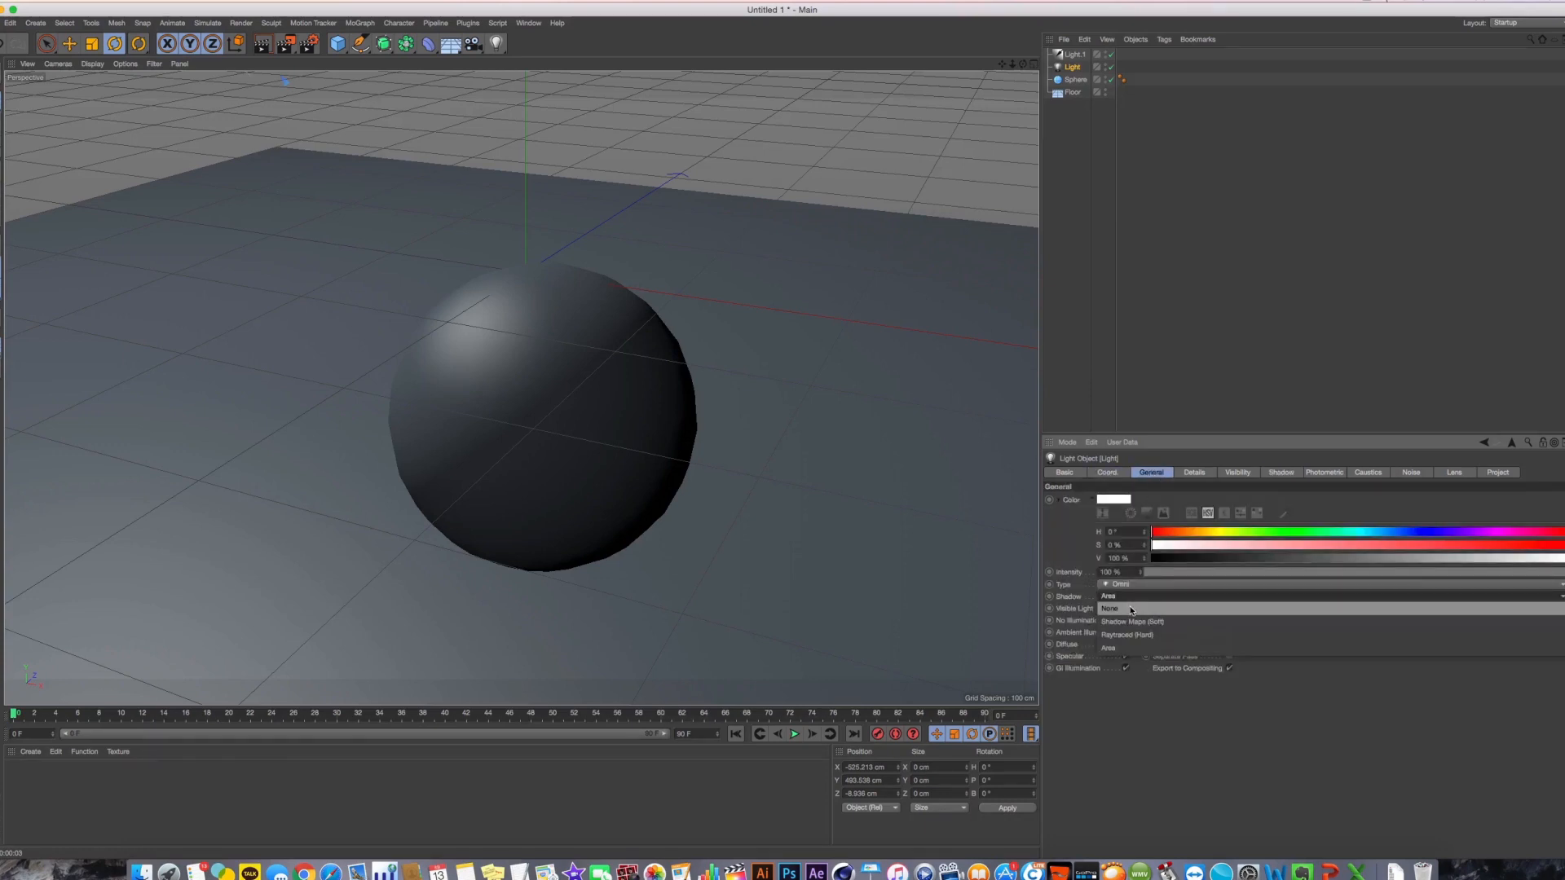
left_click(1132, 610)
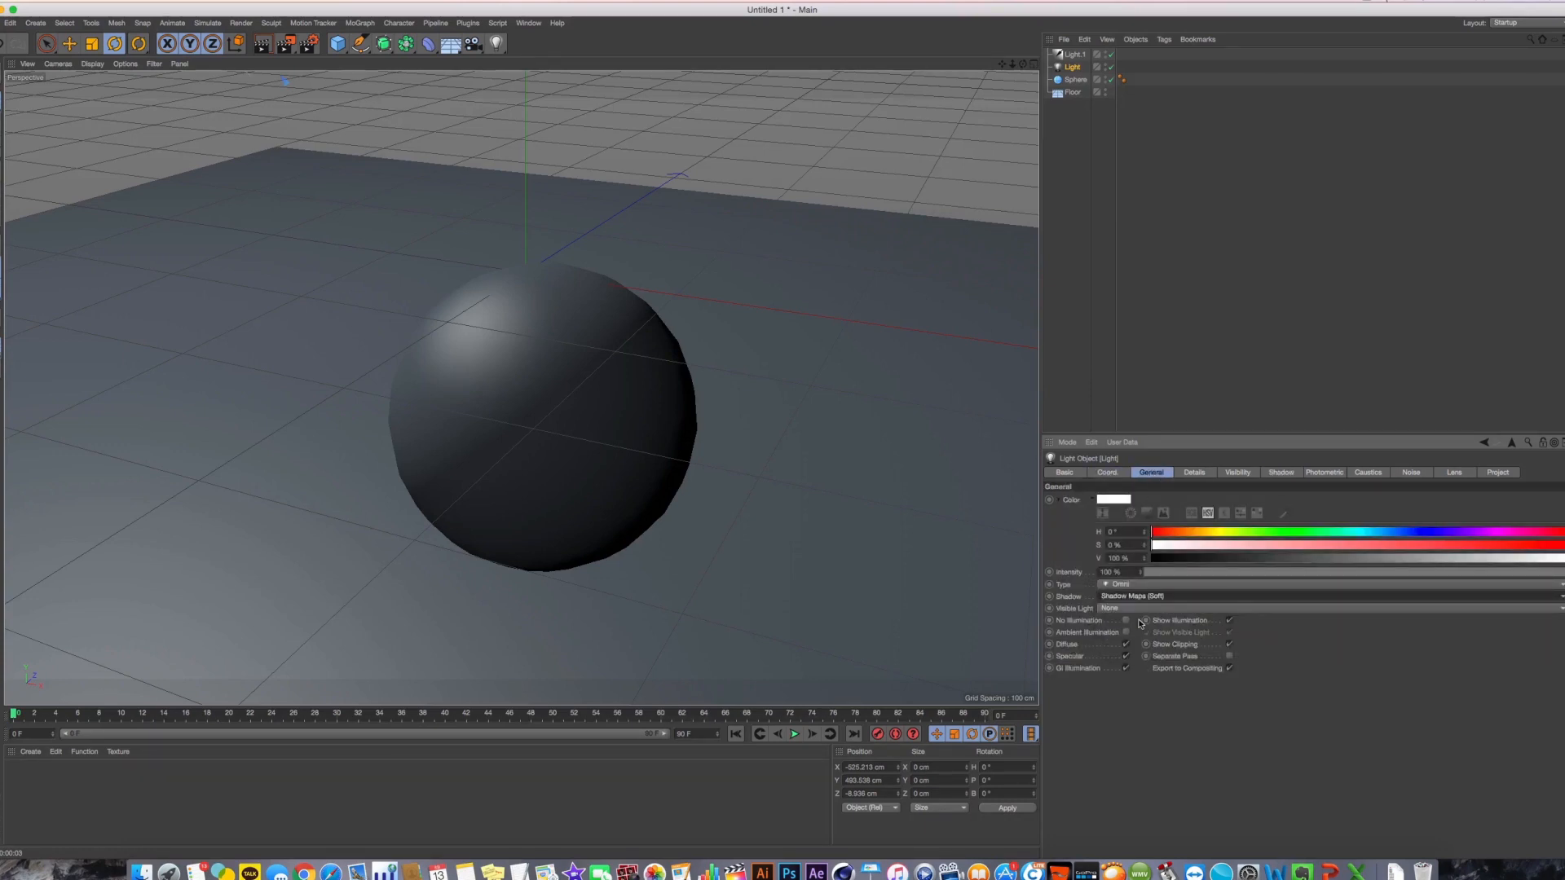
Delete the second light, Light 1, from the scene
left_click(1076, 54)
key("Delete")
left_click_drag(933, 155, 866, 388, "alt")
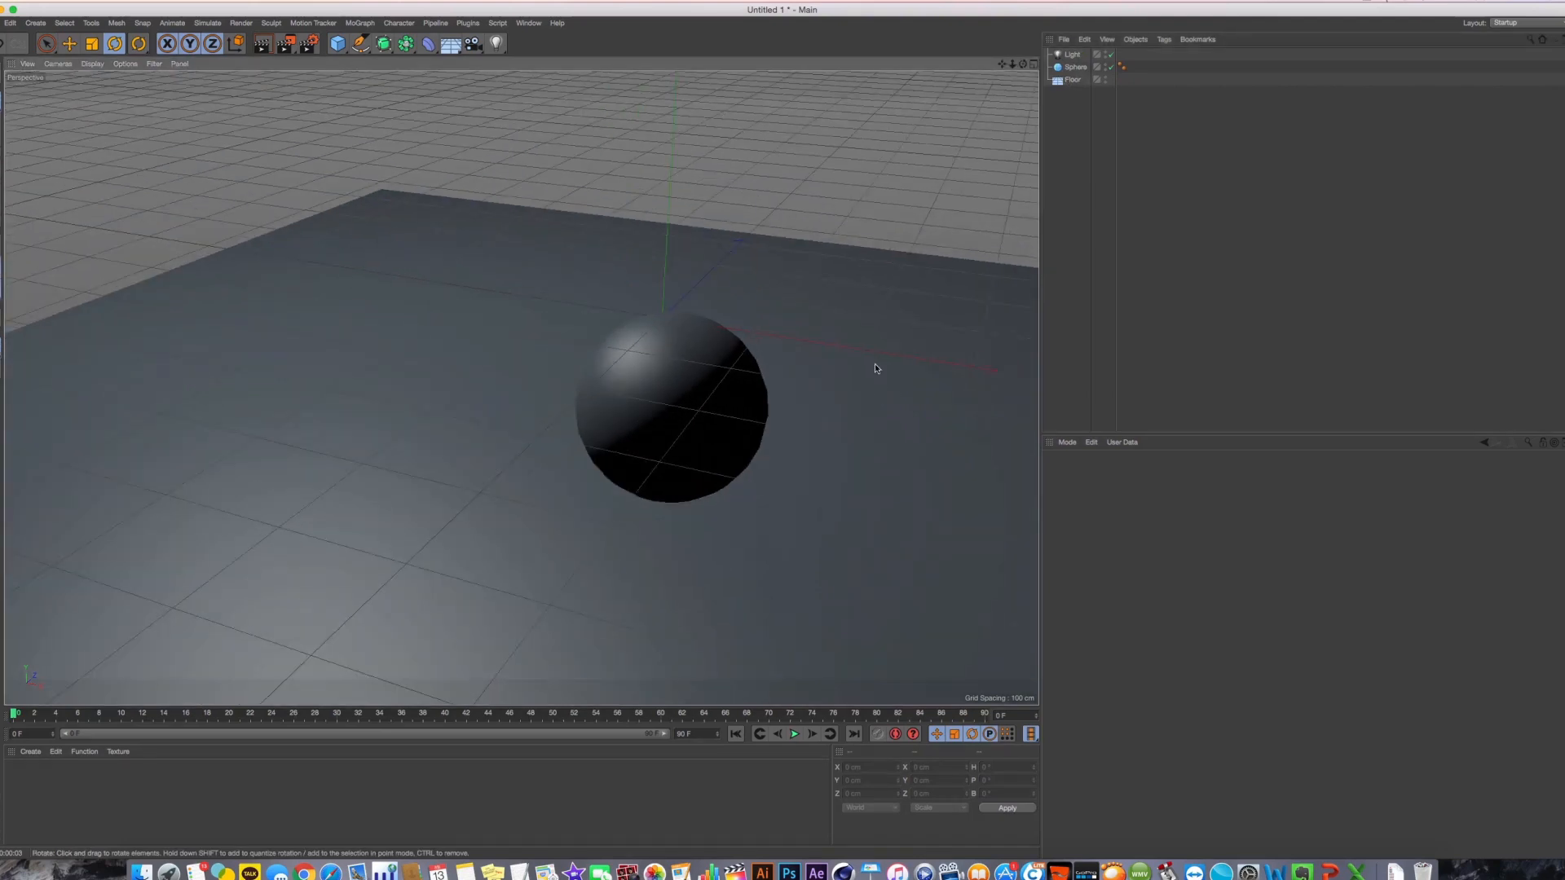
Change the remaining light's type to Area
left_click(1072, 55)
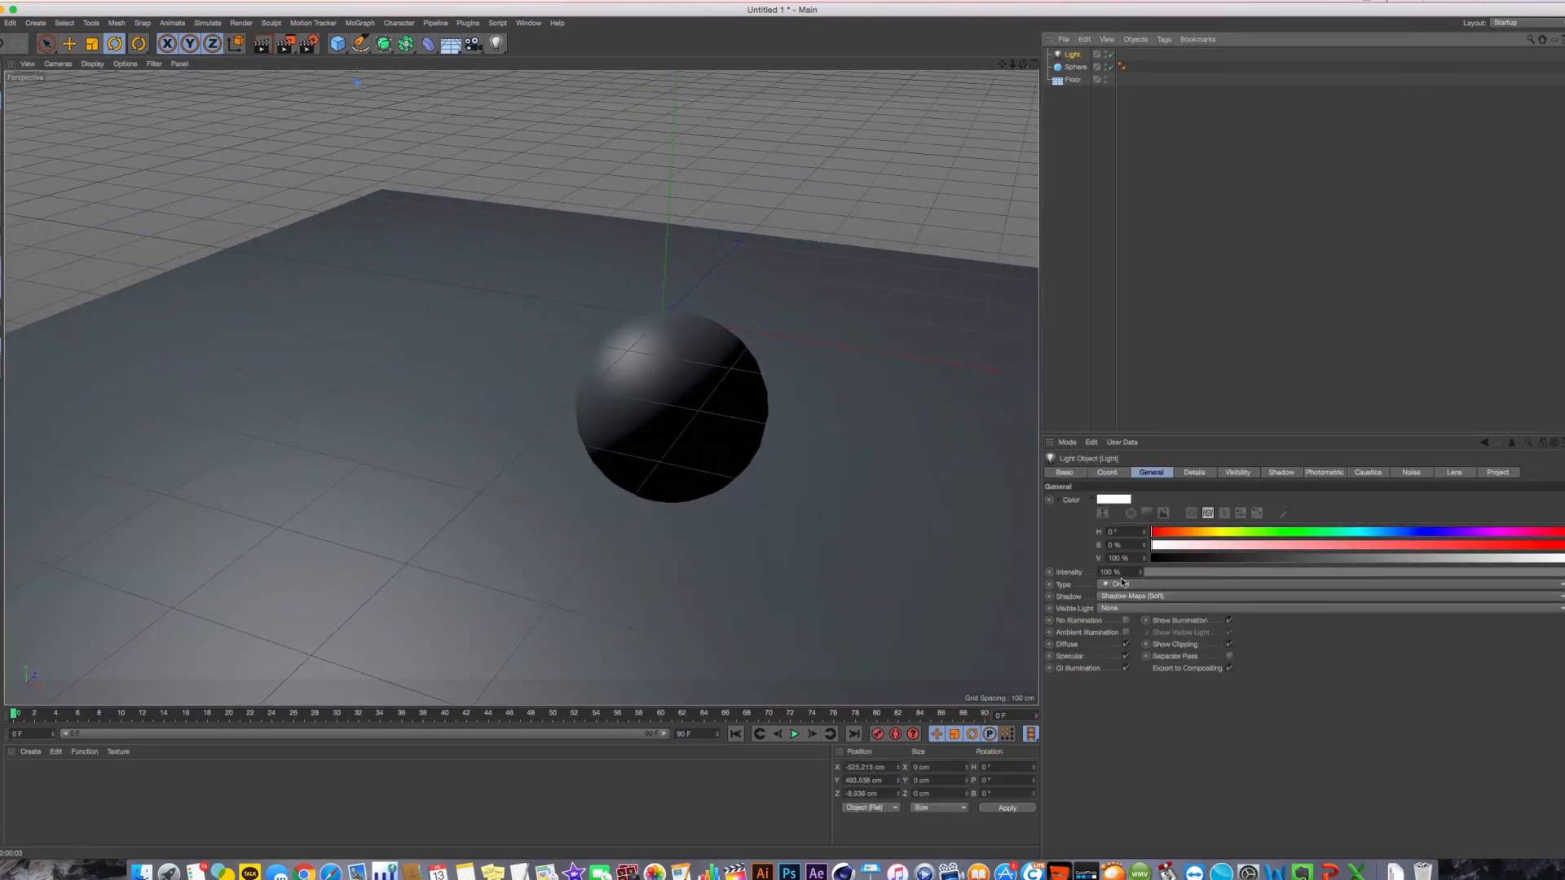
left_click(1121, 584)
left_click(1153, 635)
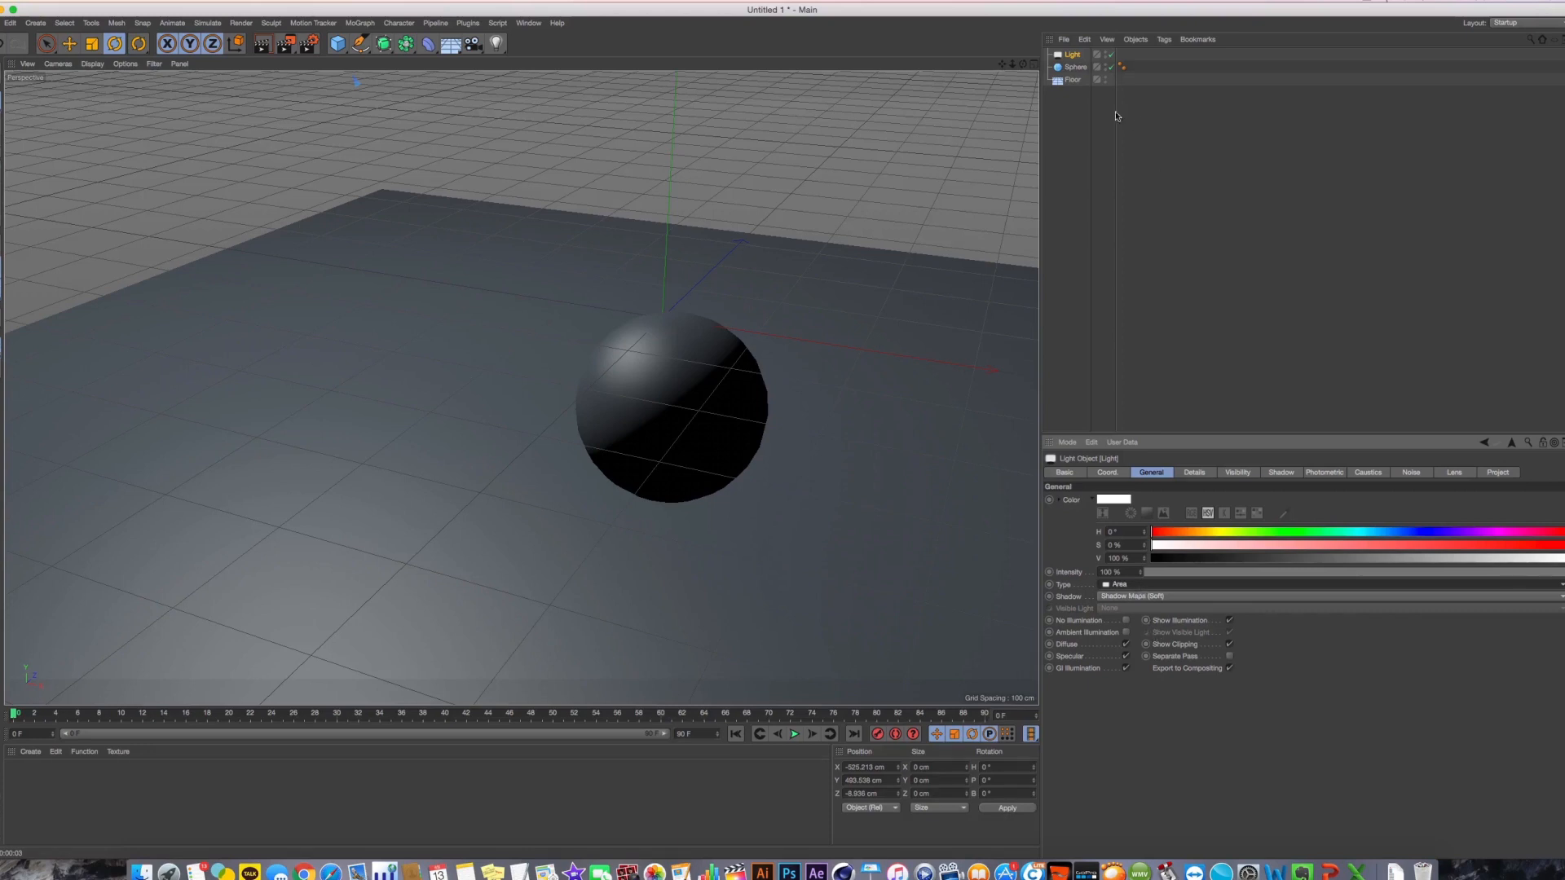
Move the area light down beside the sphere, to a height of about 80 cm
scroll(596, 316, "down", 8)
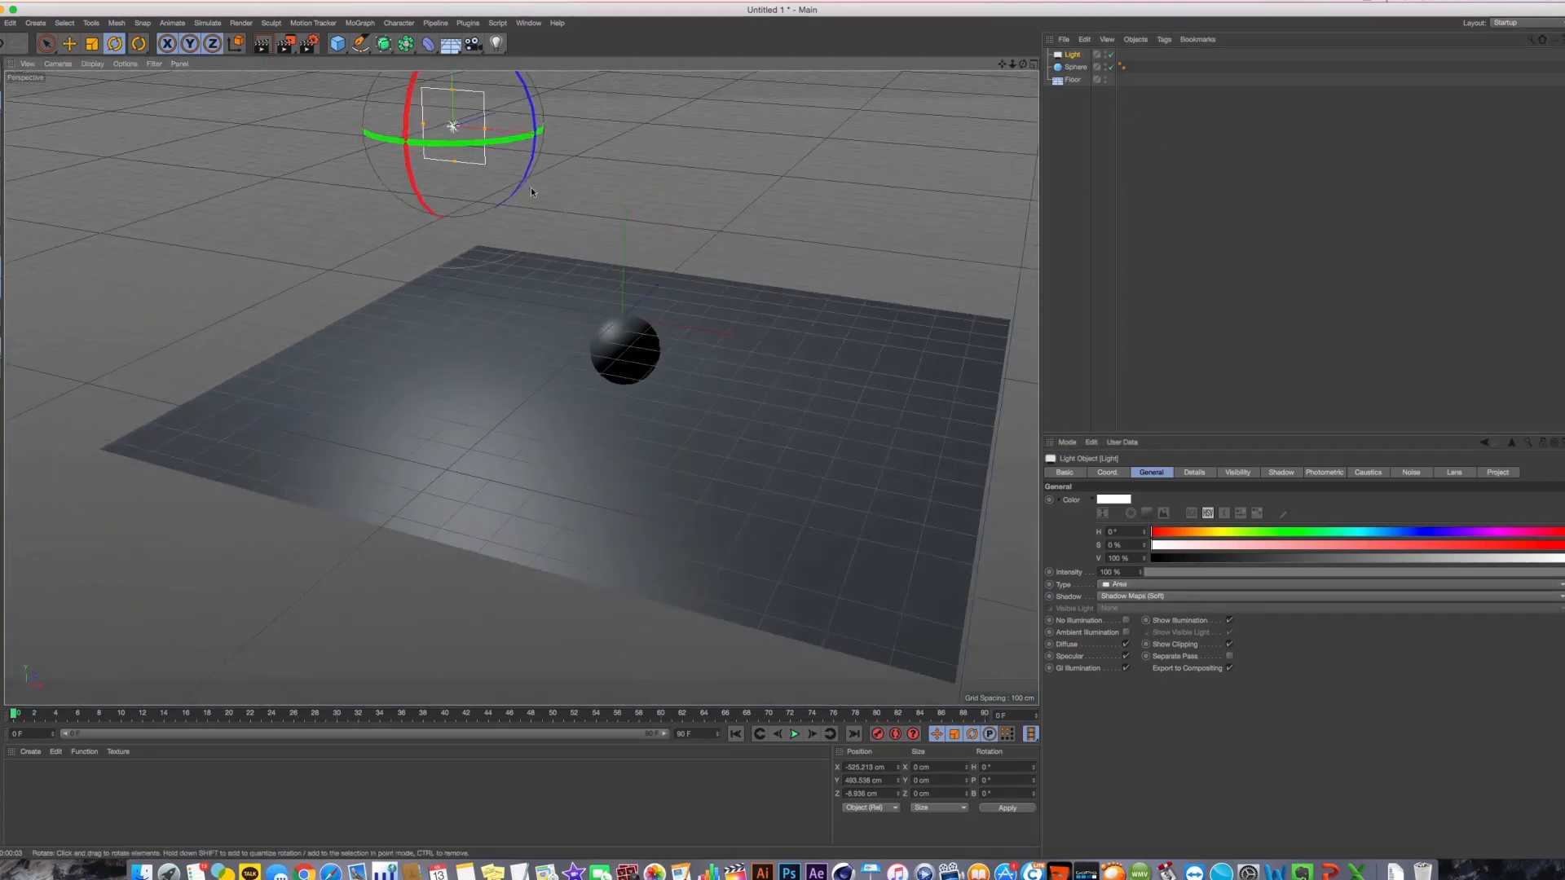
left_click(70, 43)
left_click_drag(501, 145, 587, 309)
scroll(591, 318, "up", 4)
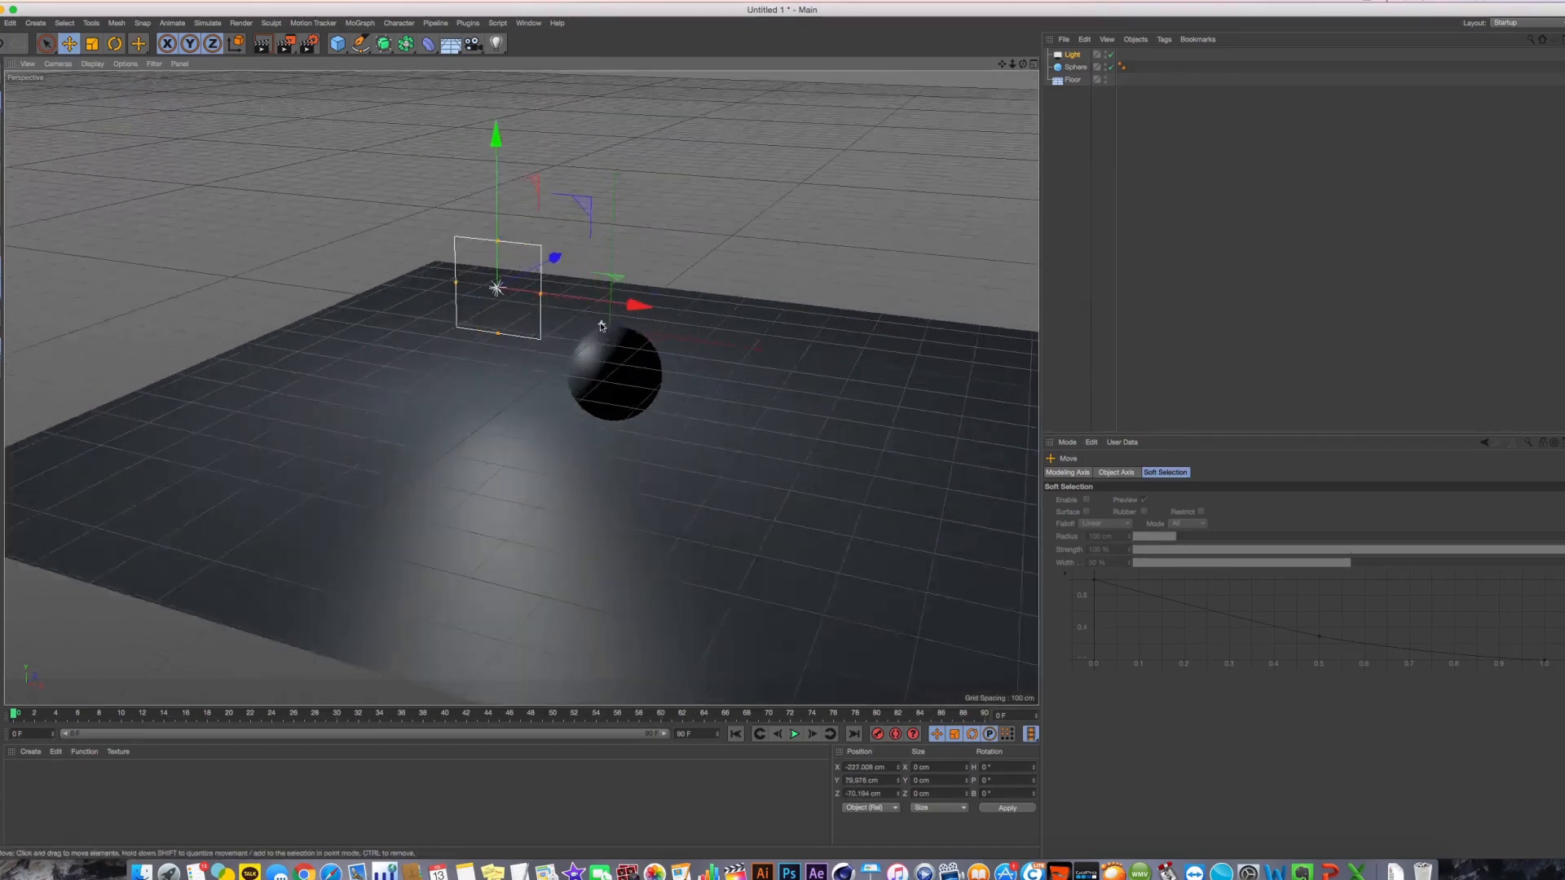
scroll(599, 324, "up", 5)
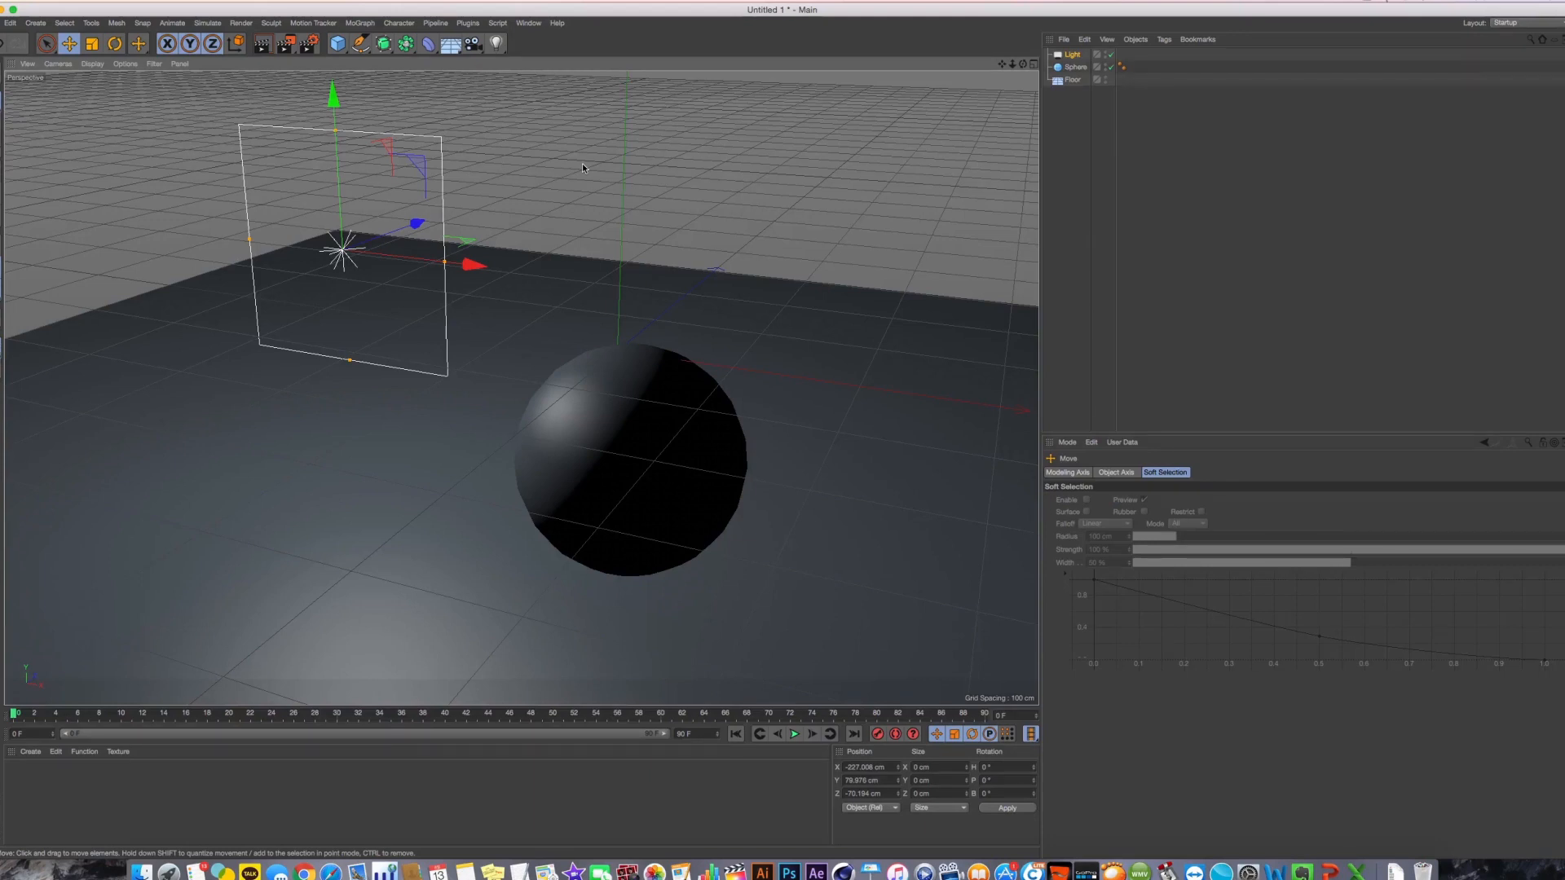
middle_click_drag(412, 255, 482, 352, "alt")
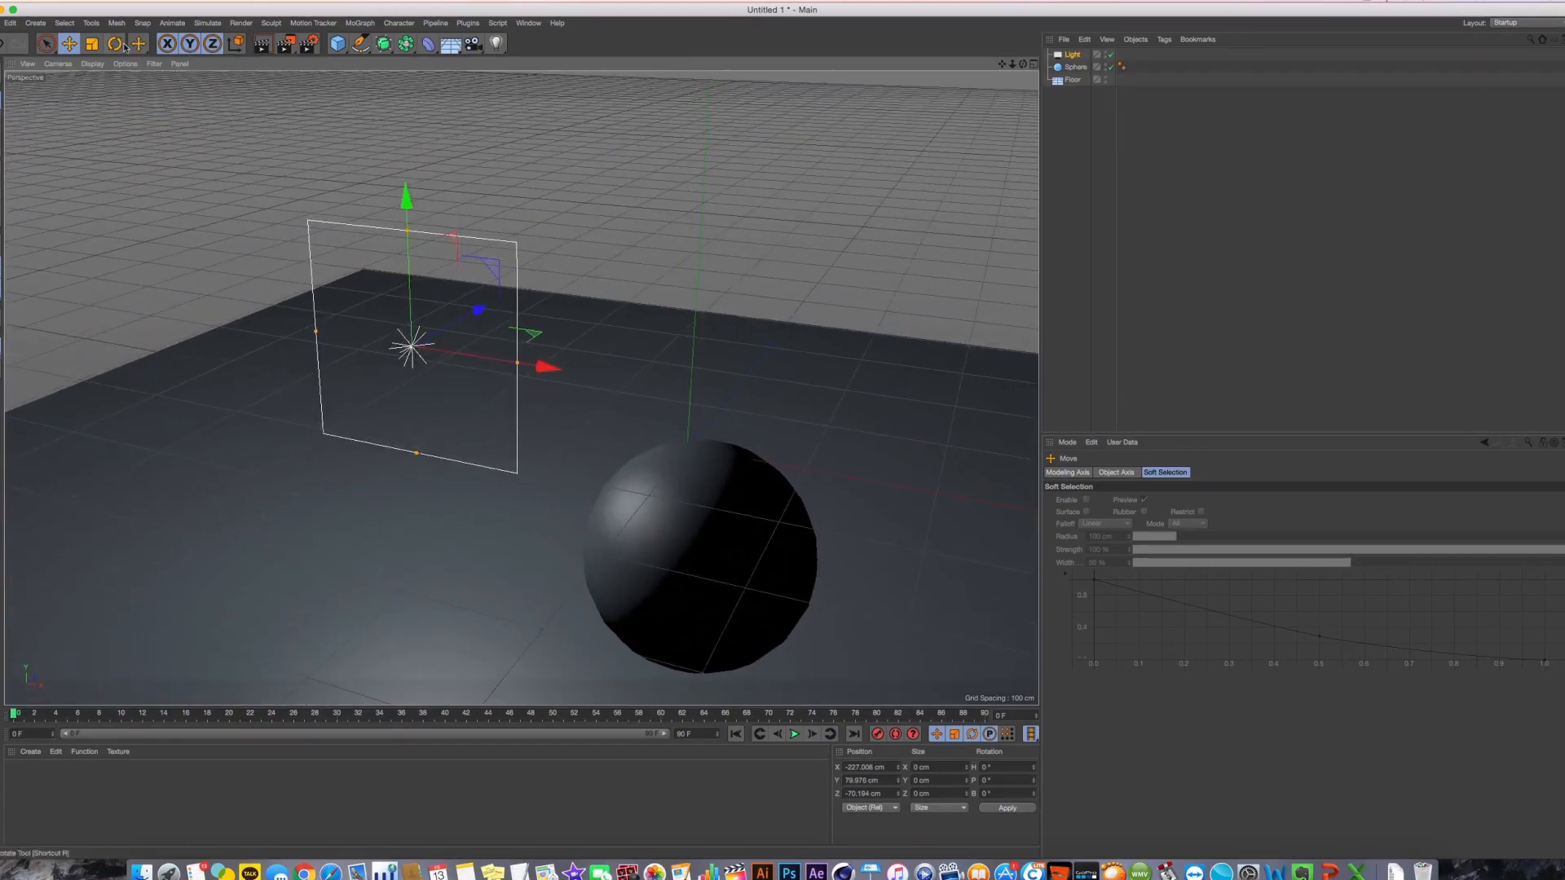
Try to rotate the area light and undo the rotation
key("r")
left_click_drag(380, 330, 355, 252)
key("super+z")
Move the area light farther from the sphere, raising it to a height of about 171 cm
key("e")
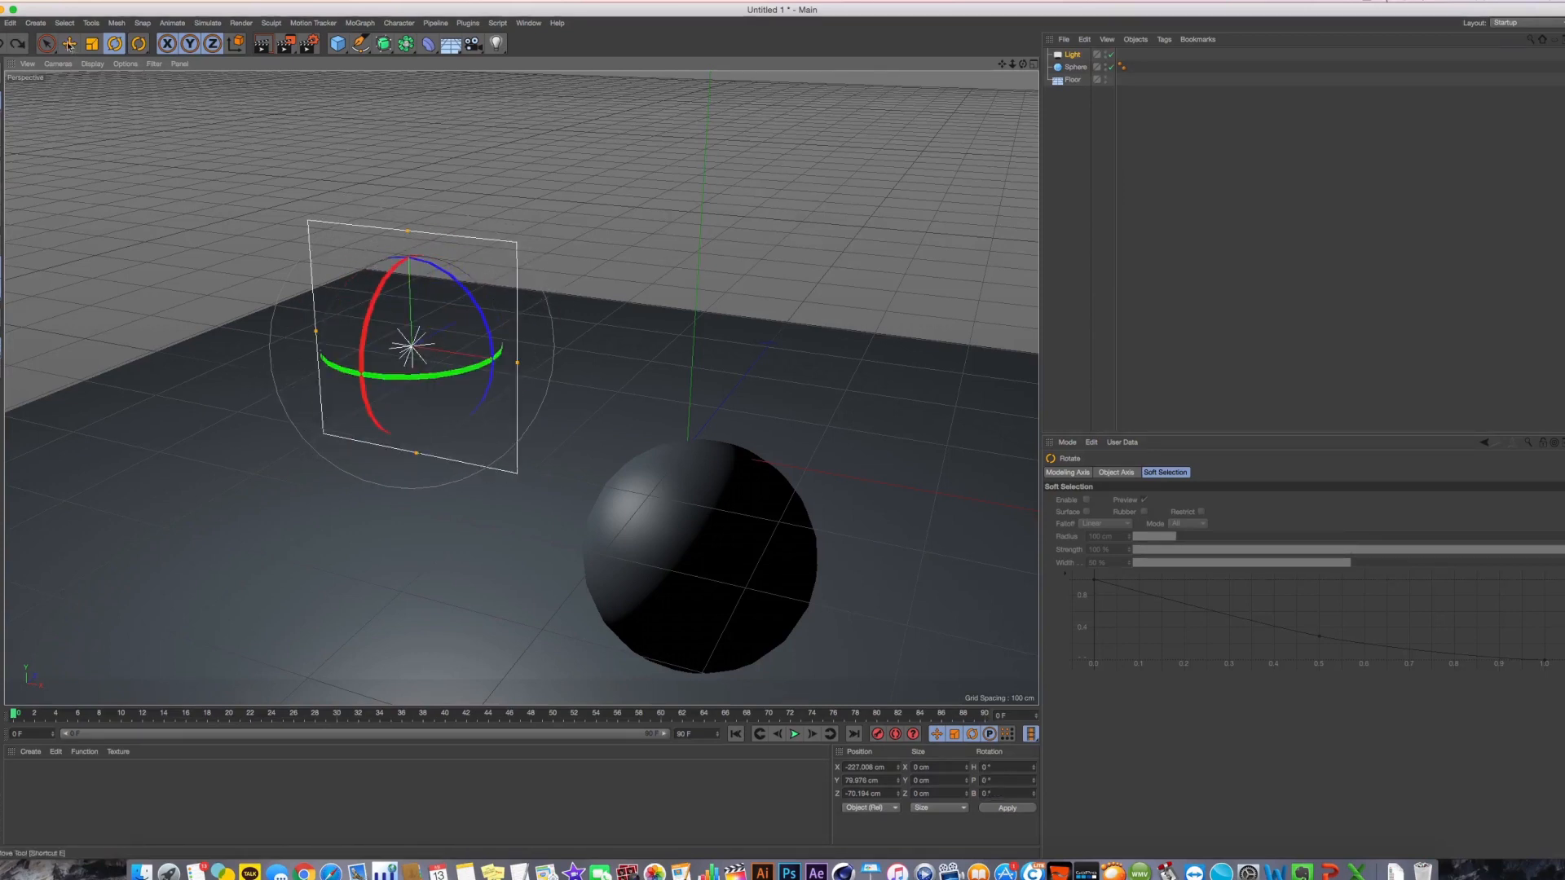
left_click_drag(398, 339, 195, 216)
middle_click_drag(195, 216, 372, 297, "alt")
right_click_drag(372, 298, 326, 190, "alt")
middle_click_drag(326, 191, 304, 179, "alt")
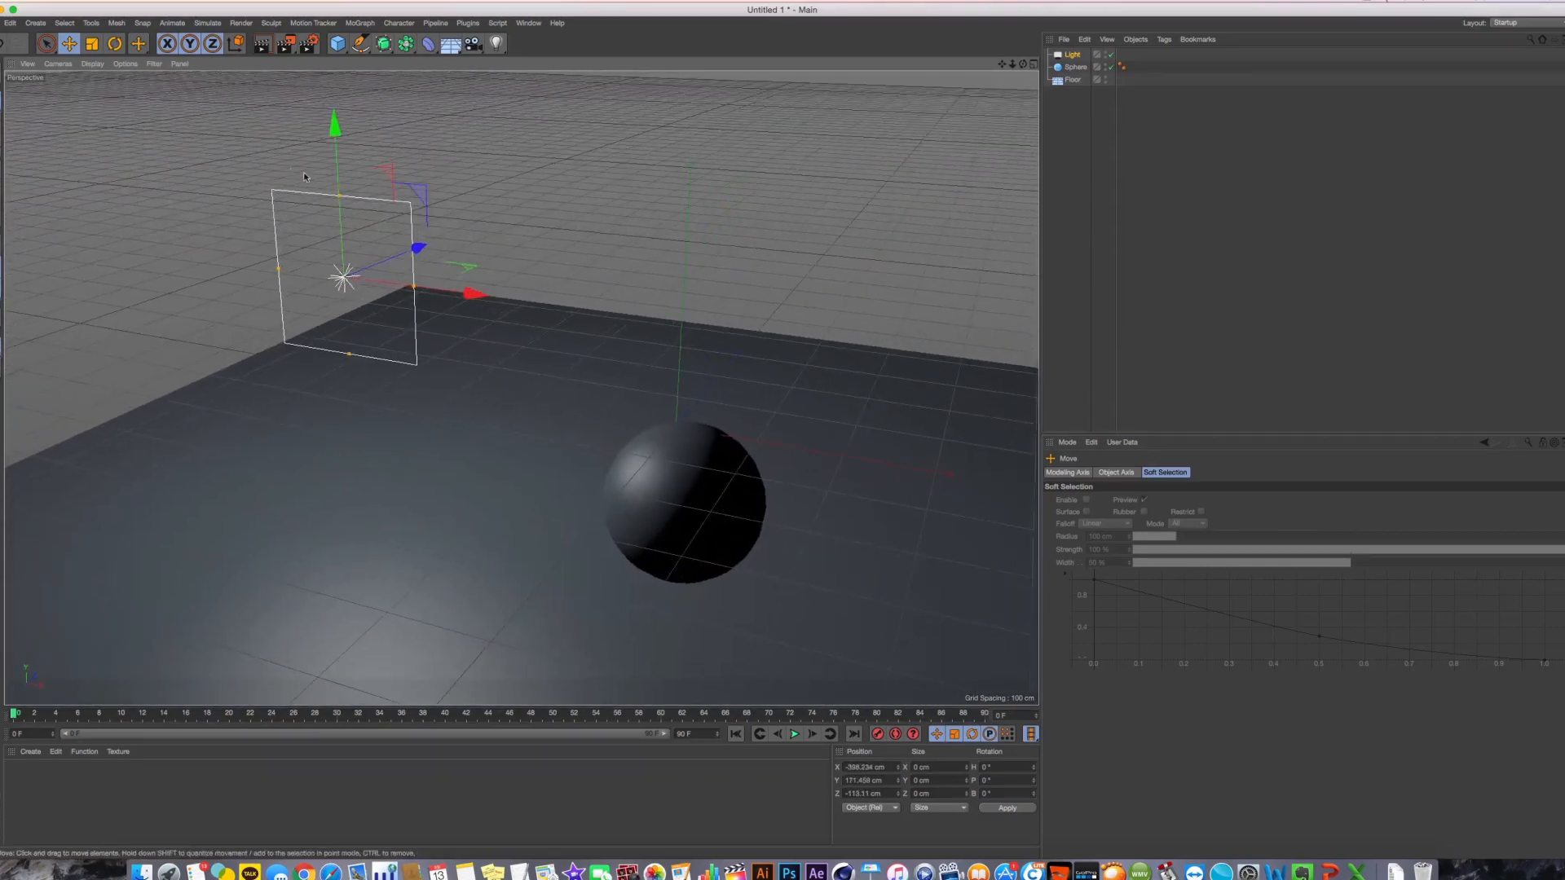
left_click_drag(304, 178, 175, 120, "alt")
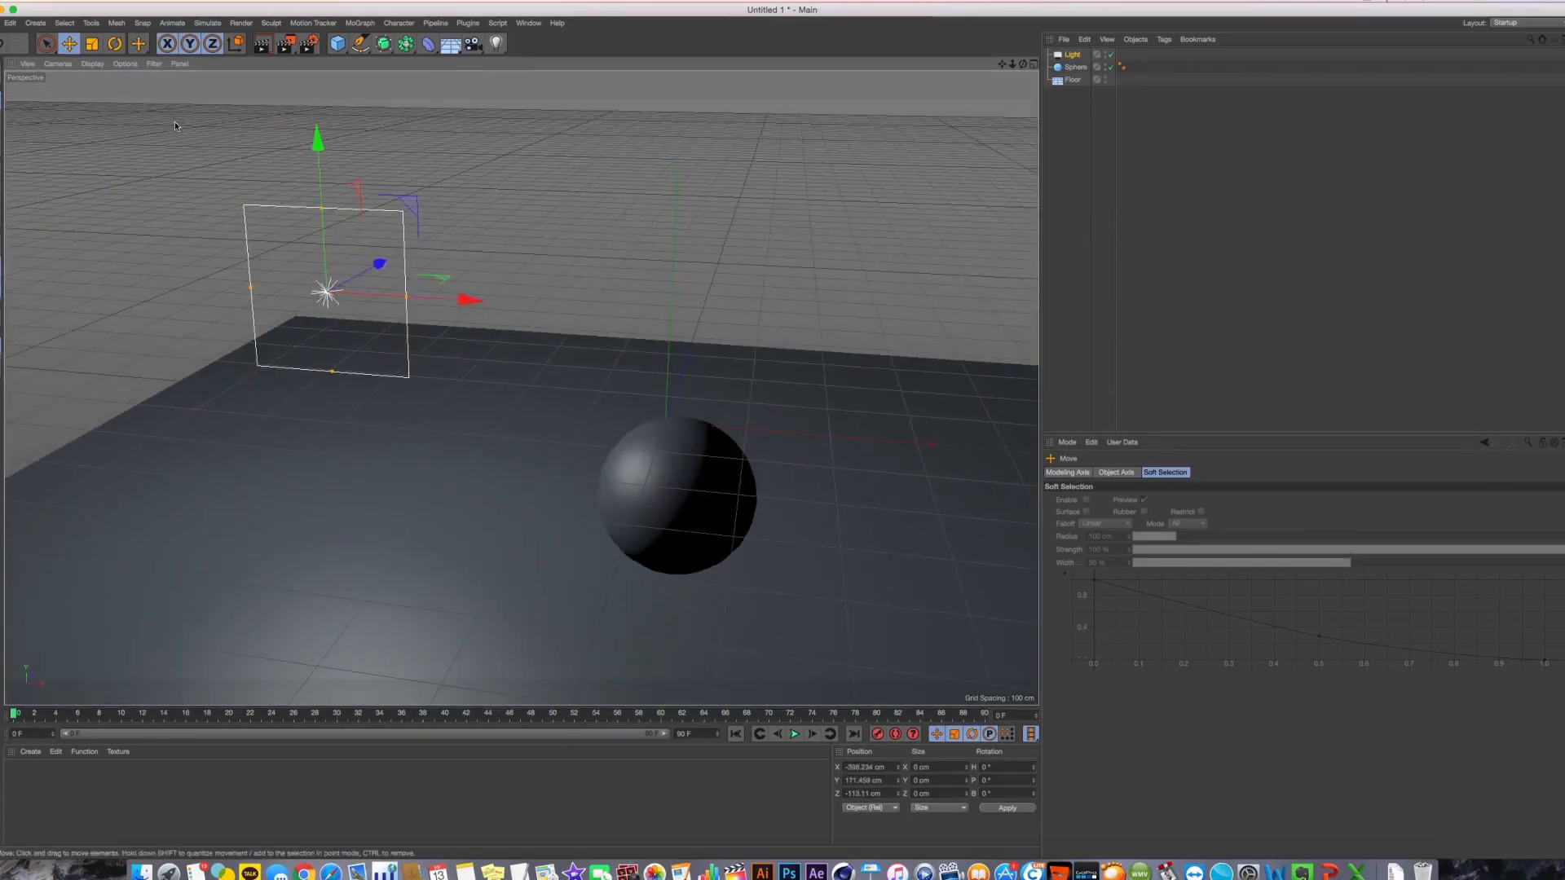
Switch the light to Omni to compare its detail settings with those of the area light, and return it to Area
left_click(1070, 57)
left_click(1196, 473)
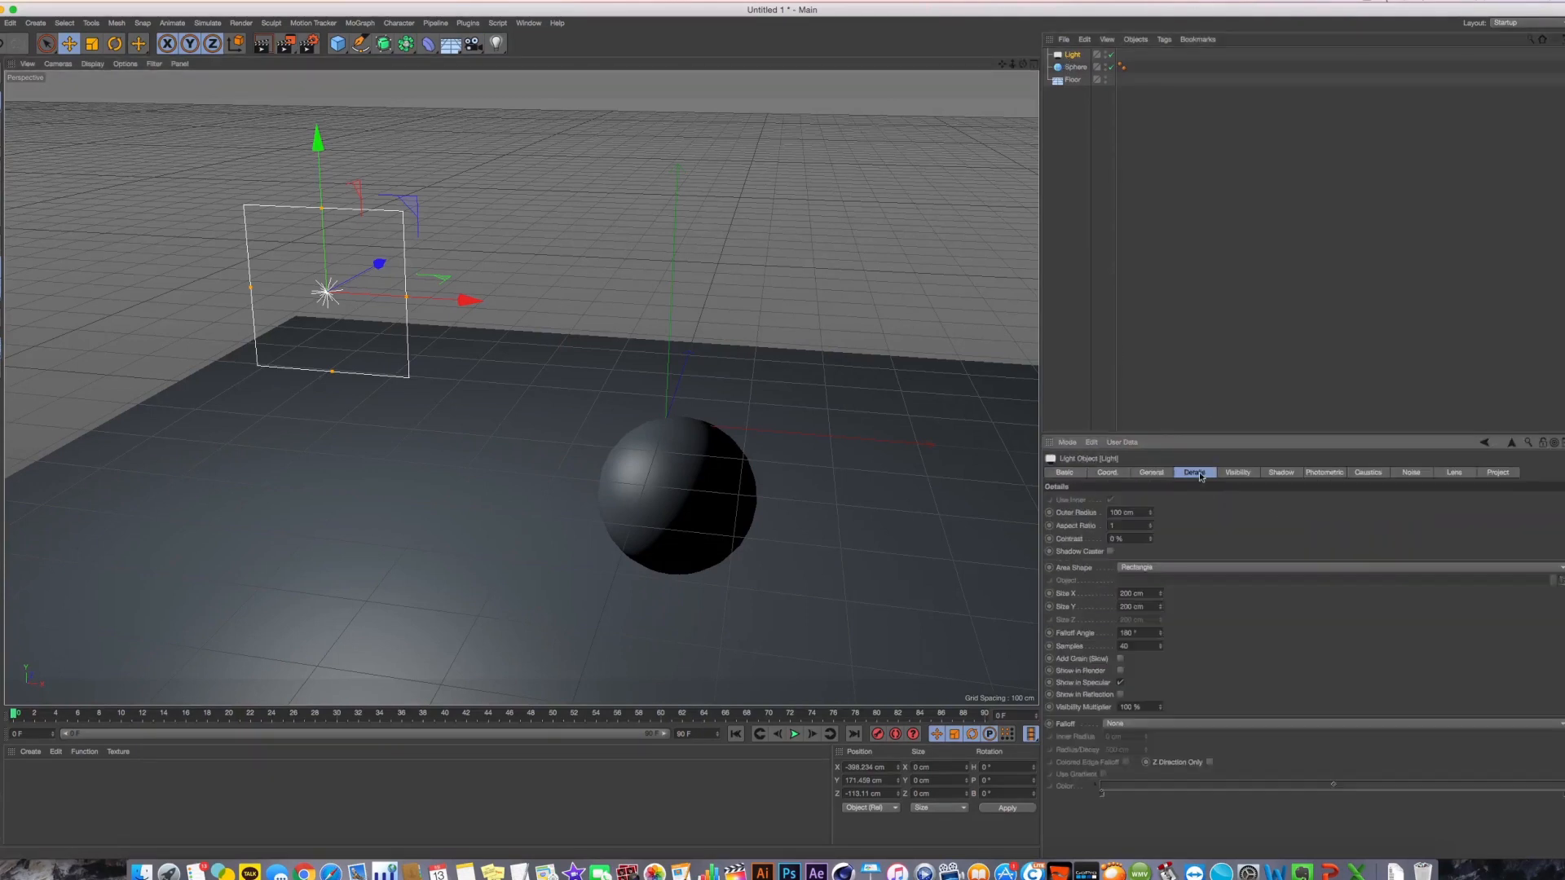
left_click(1151, 473)
left_click(1134, 585)
left_click(1137, 597)
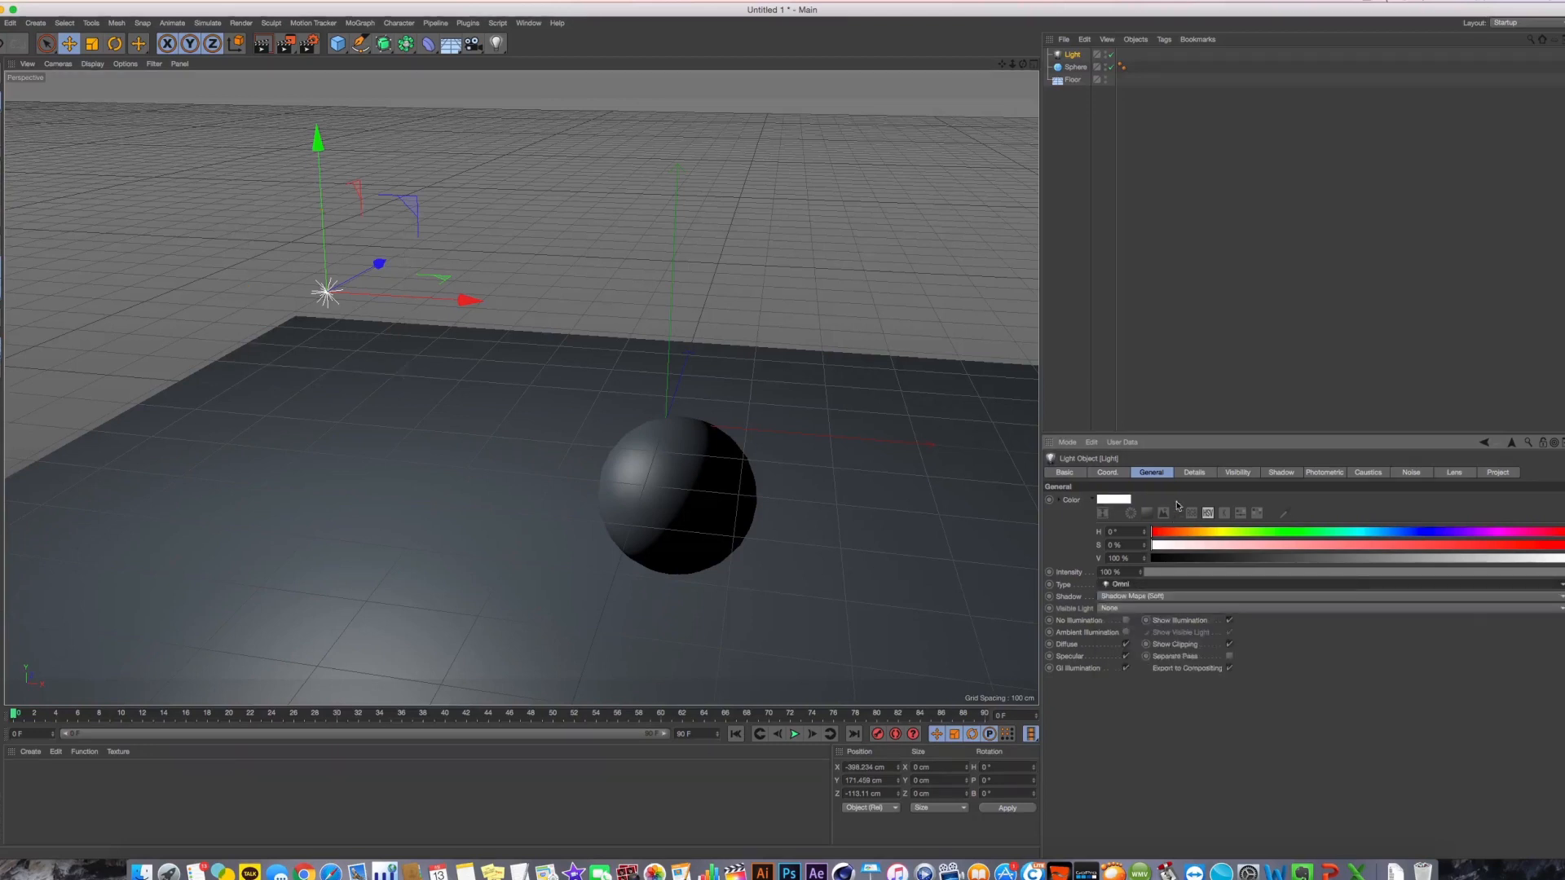
left_click(1194, 473)
left_click(1161, 473)
left_click(1135, 585)
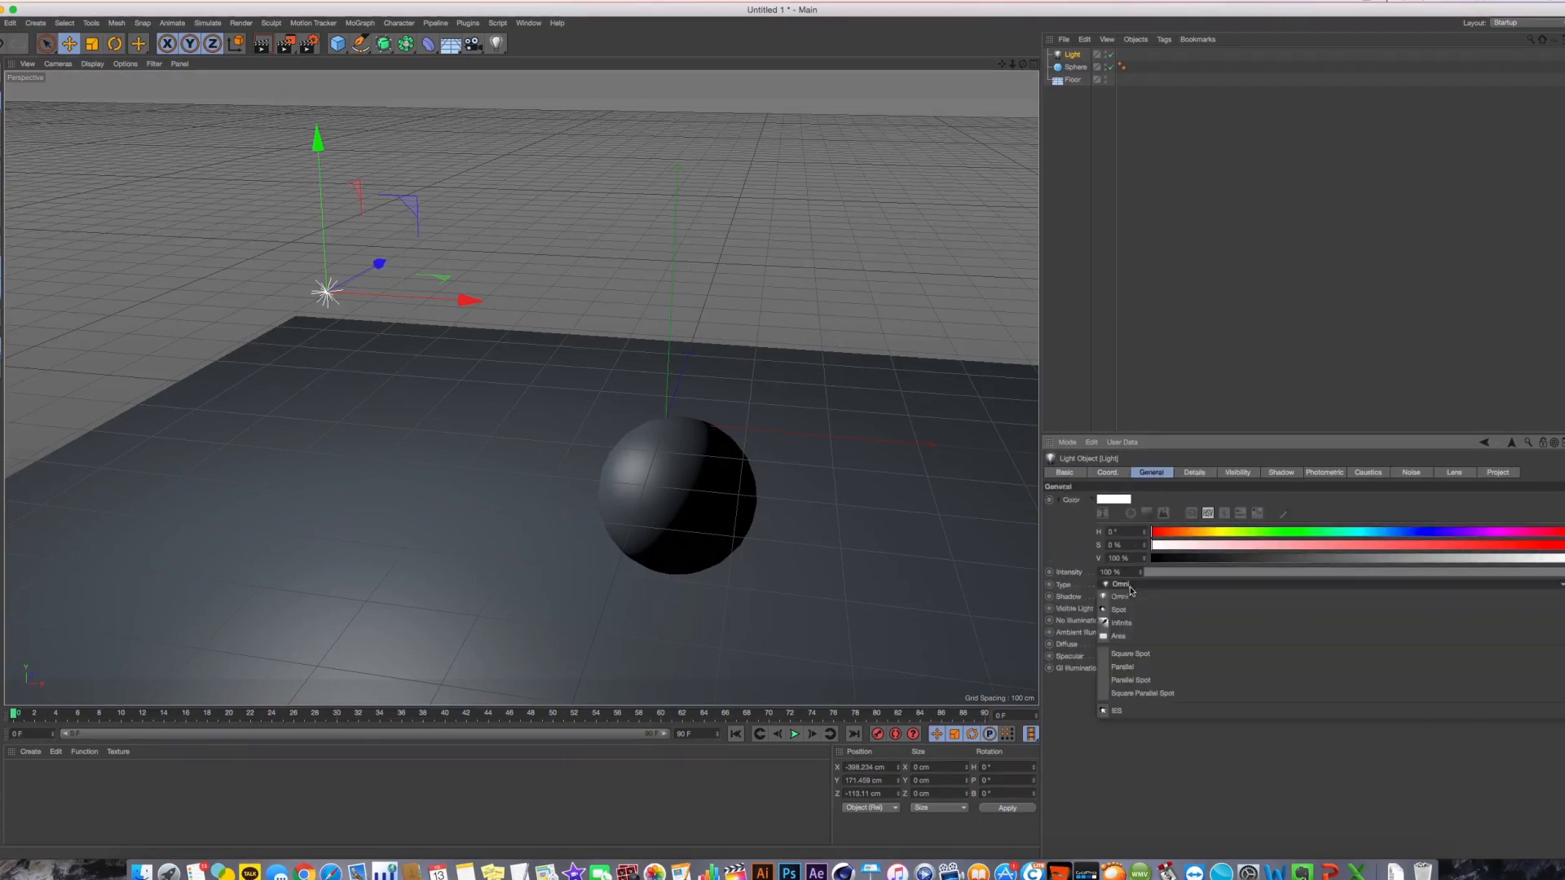
left_click(1135, 638)
Set the area light's area shape to Sphere
left_click(1190, 479)
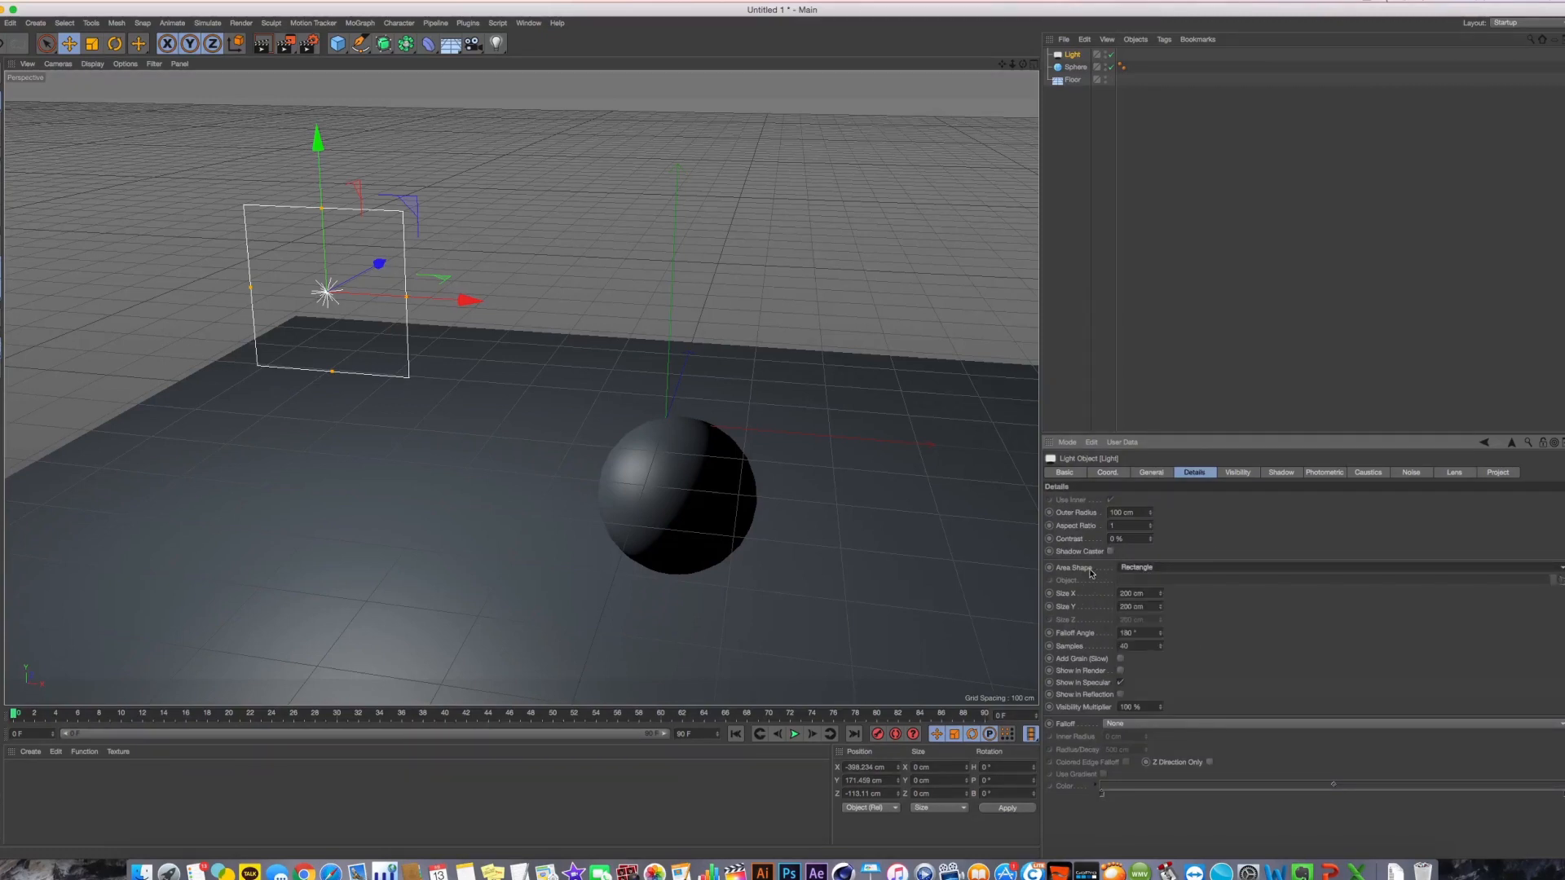
left_click(1137, 567)
left_click(1137, 624)
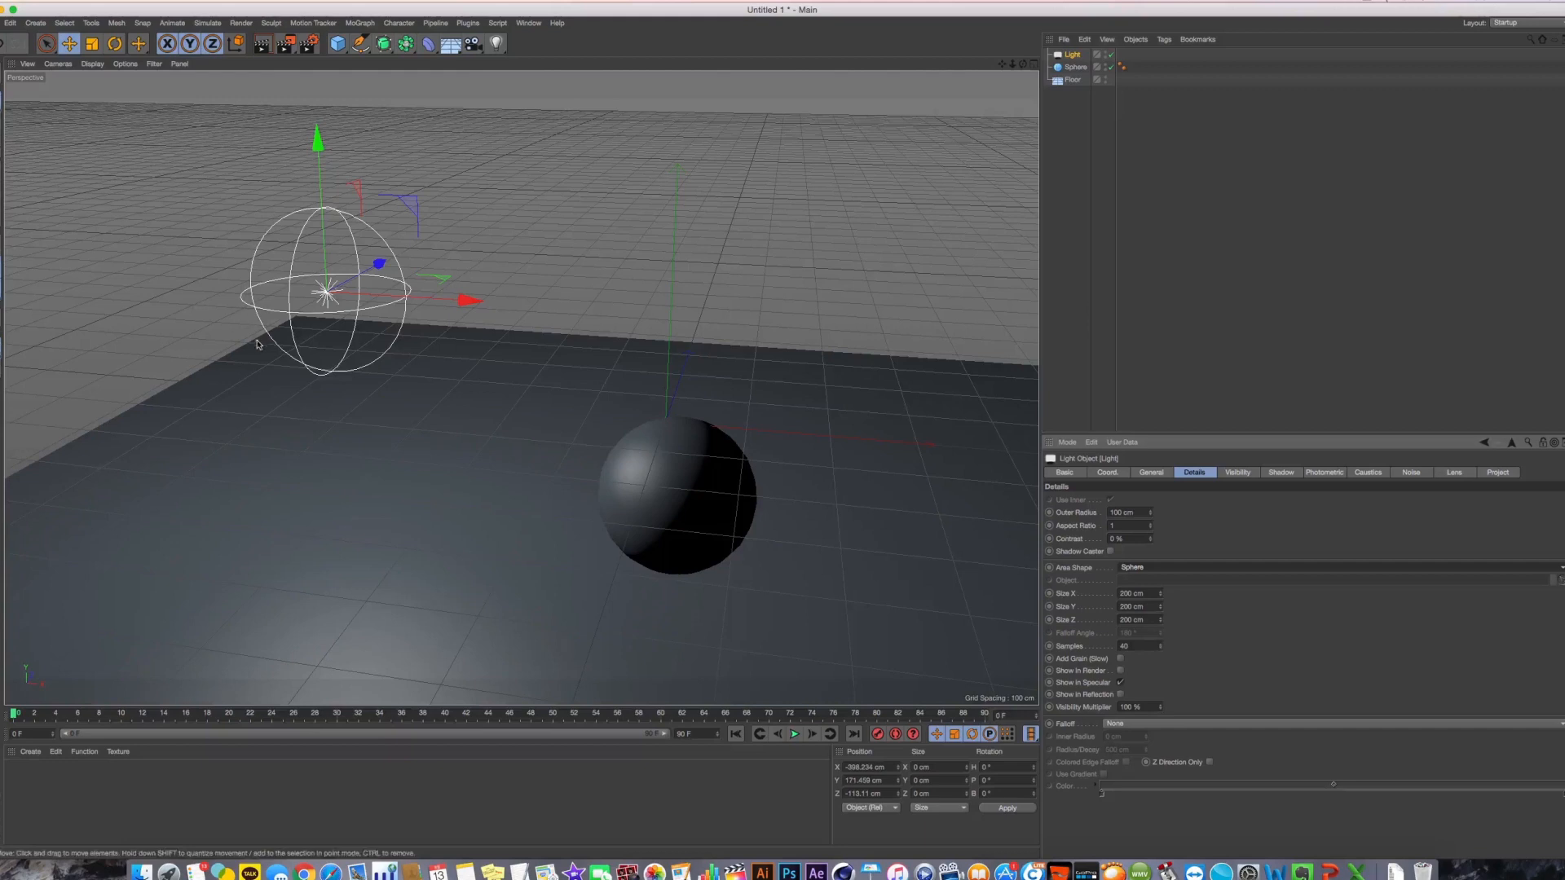
Move the spherical area light close to the sphere, to a height of about 46 cm, and render the view
left_click_drag(256, 344, 436, 354)
left_click(264, 45)
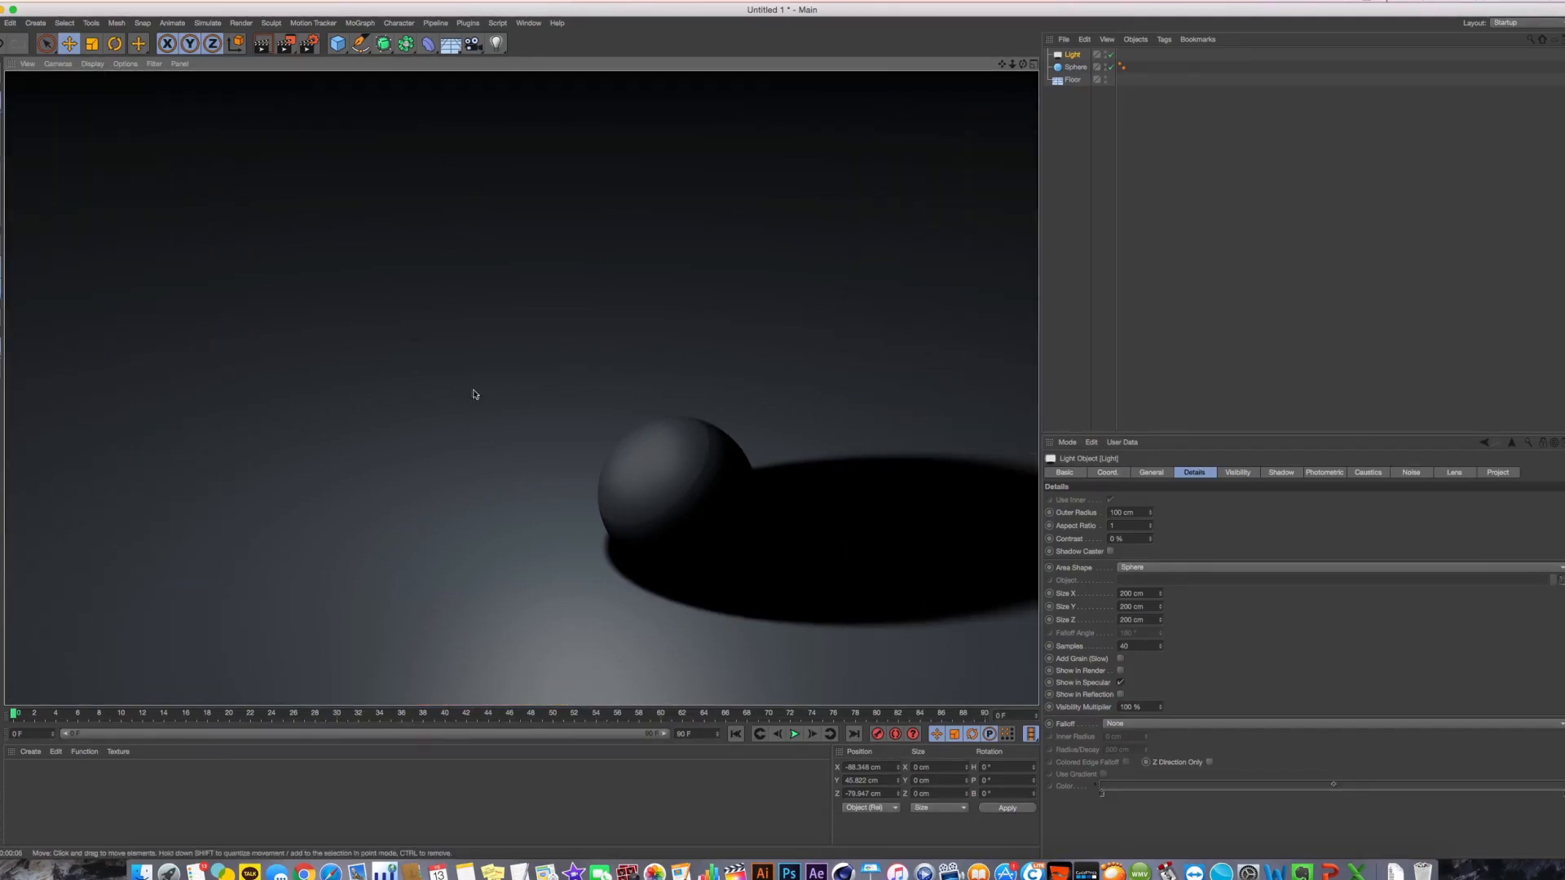
Move the spherical area light up and away from the sphere, to a height of about 166 cm, and render the view
left_click(1072, 55)
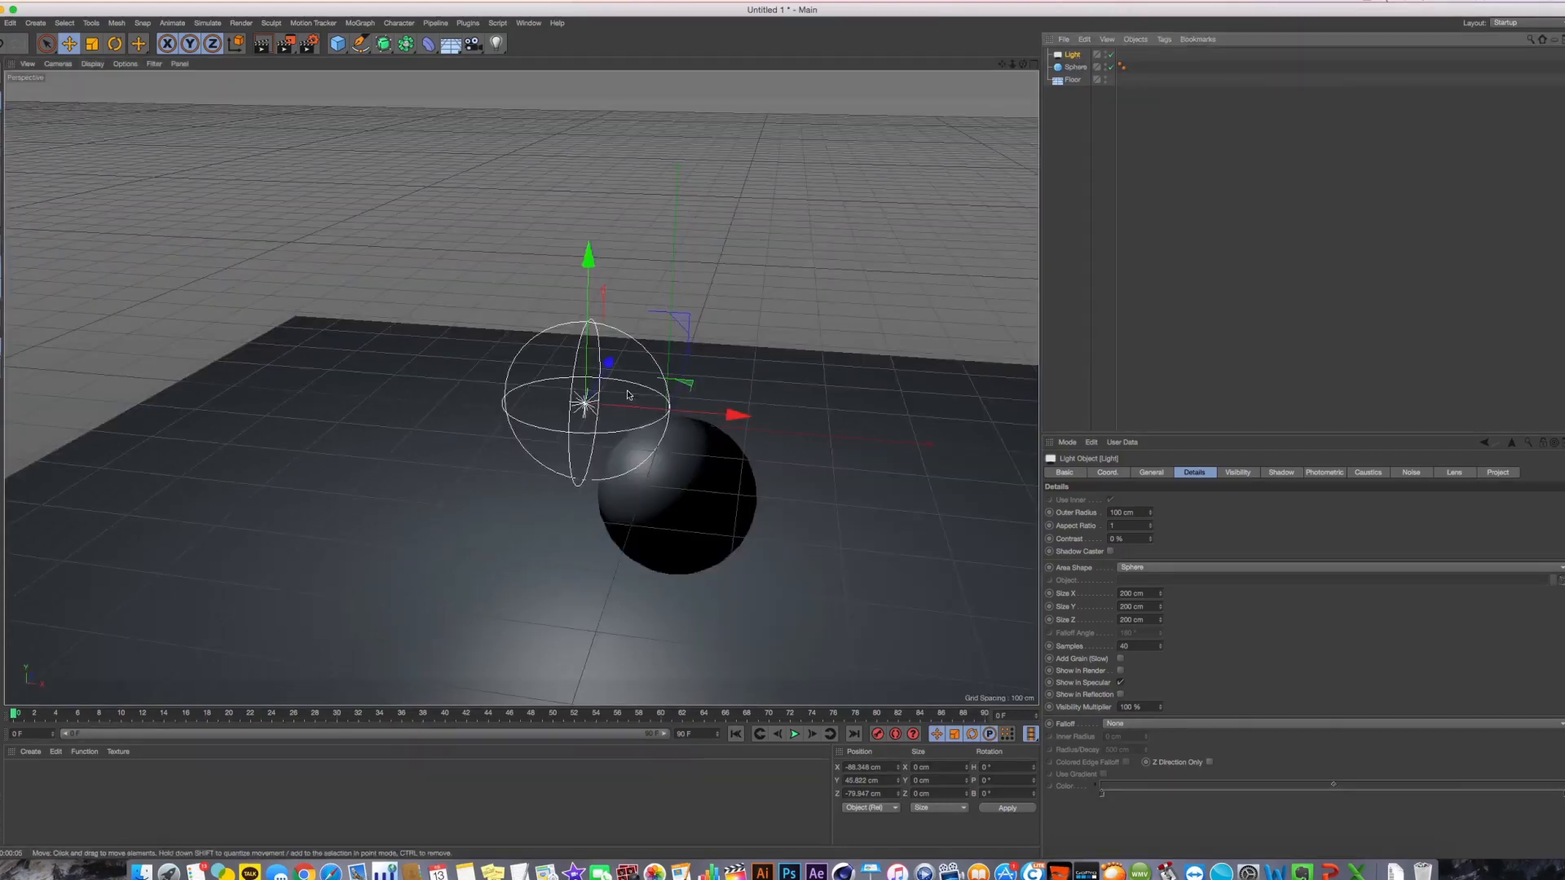
left_click_drag(584, 404, 416, 280)
left_click(261, 44)
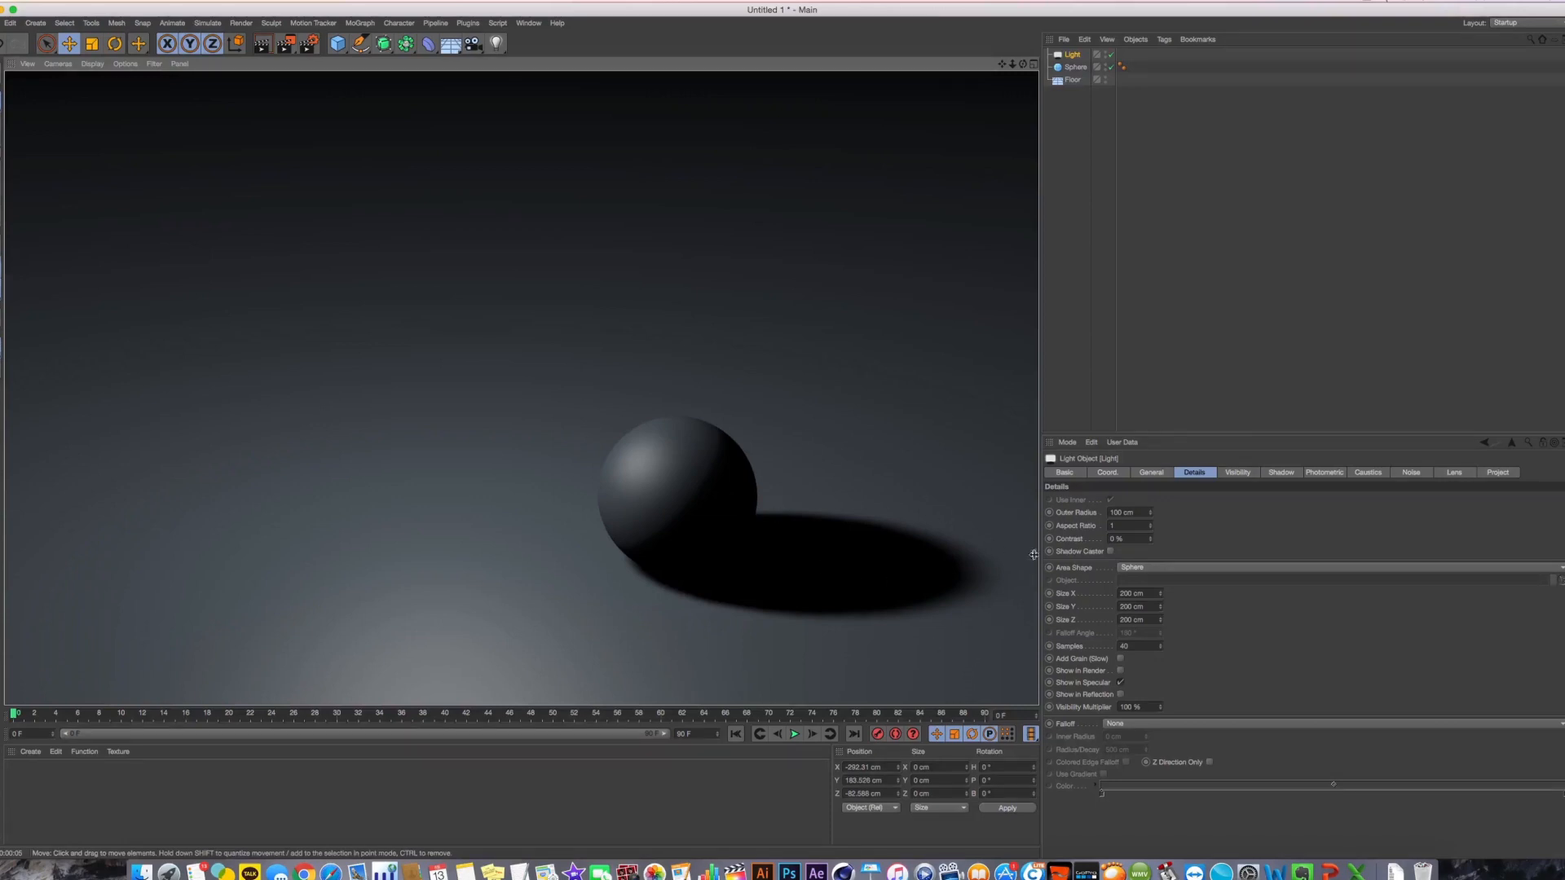
Review the available area shapes, keep Sphere, and set the area light's falloff to Linear
left_click(1073, 54)
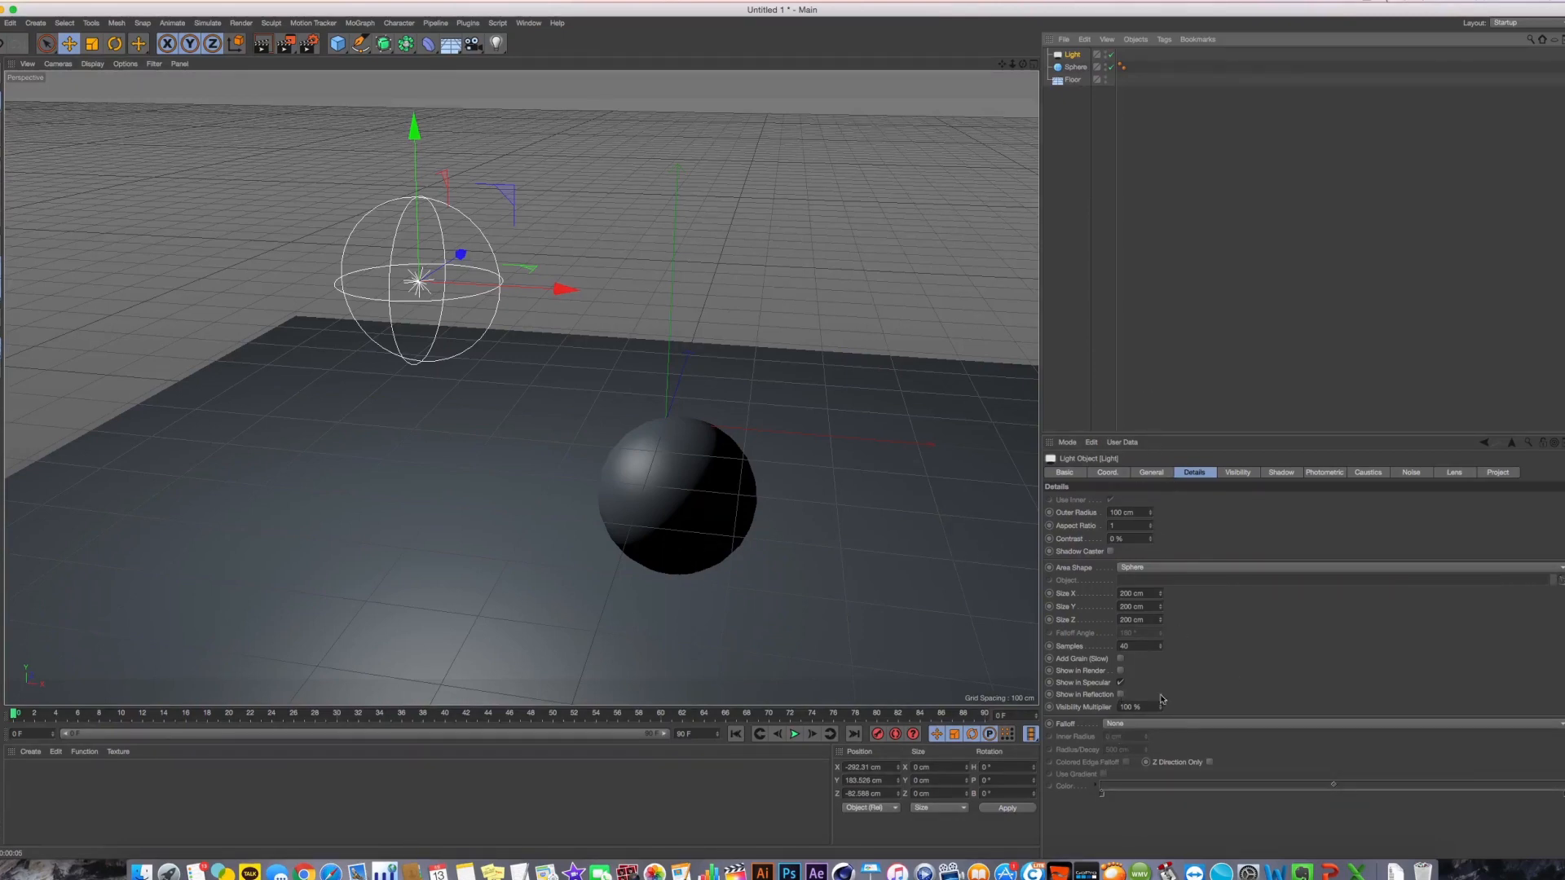
left_click(1159, 568)
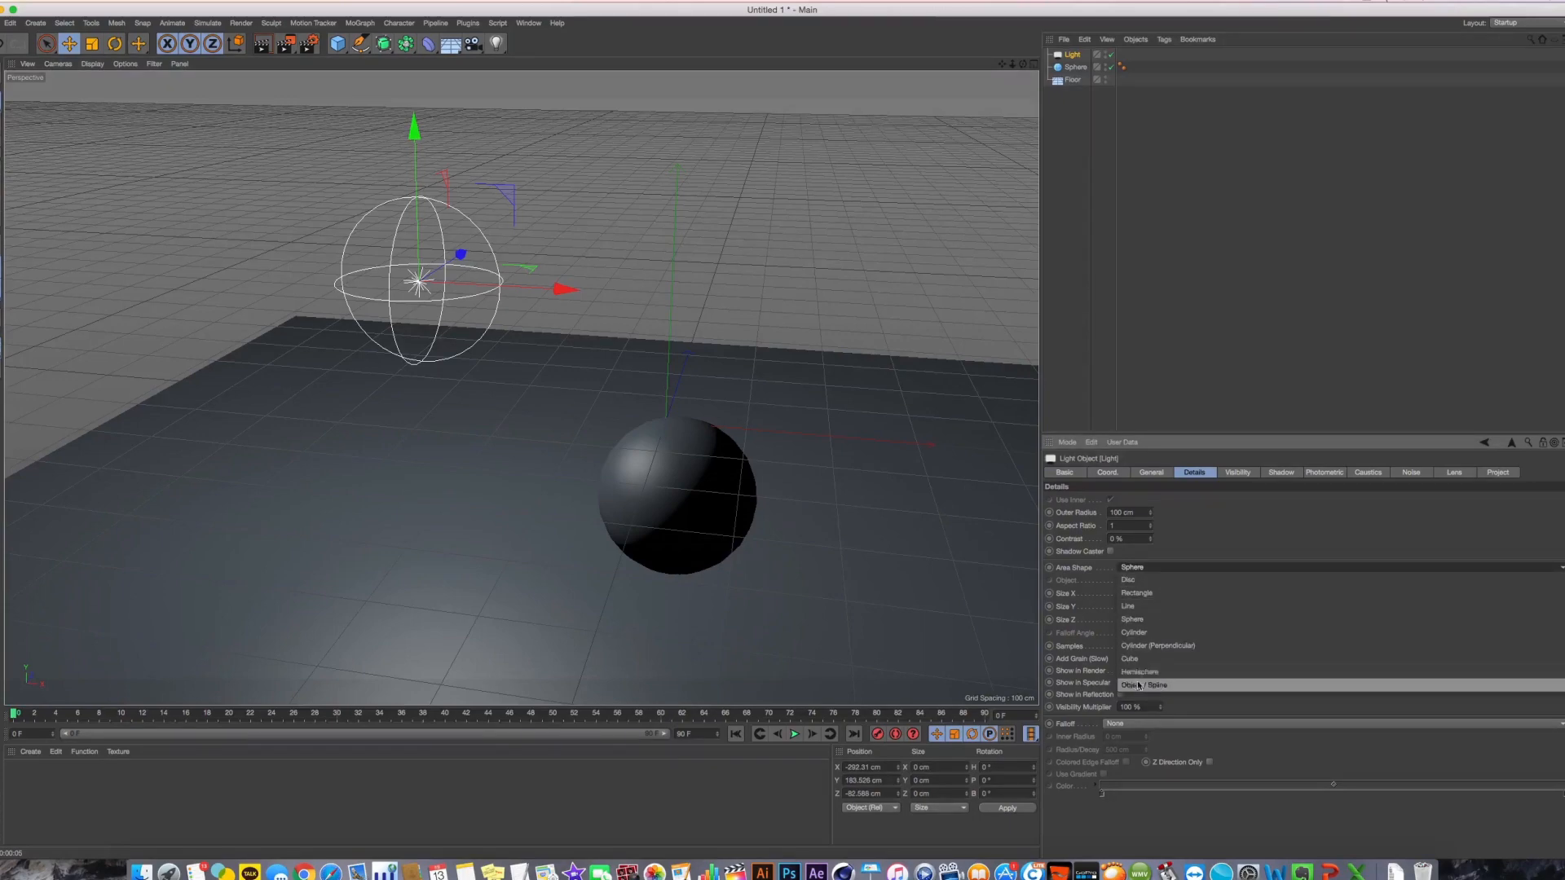
left_click(1076, 648)
left_click(1128, 725)
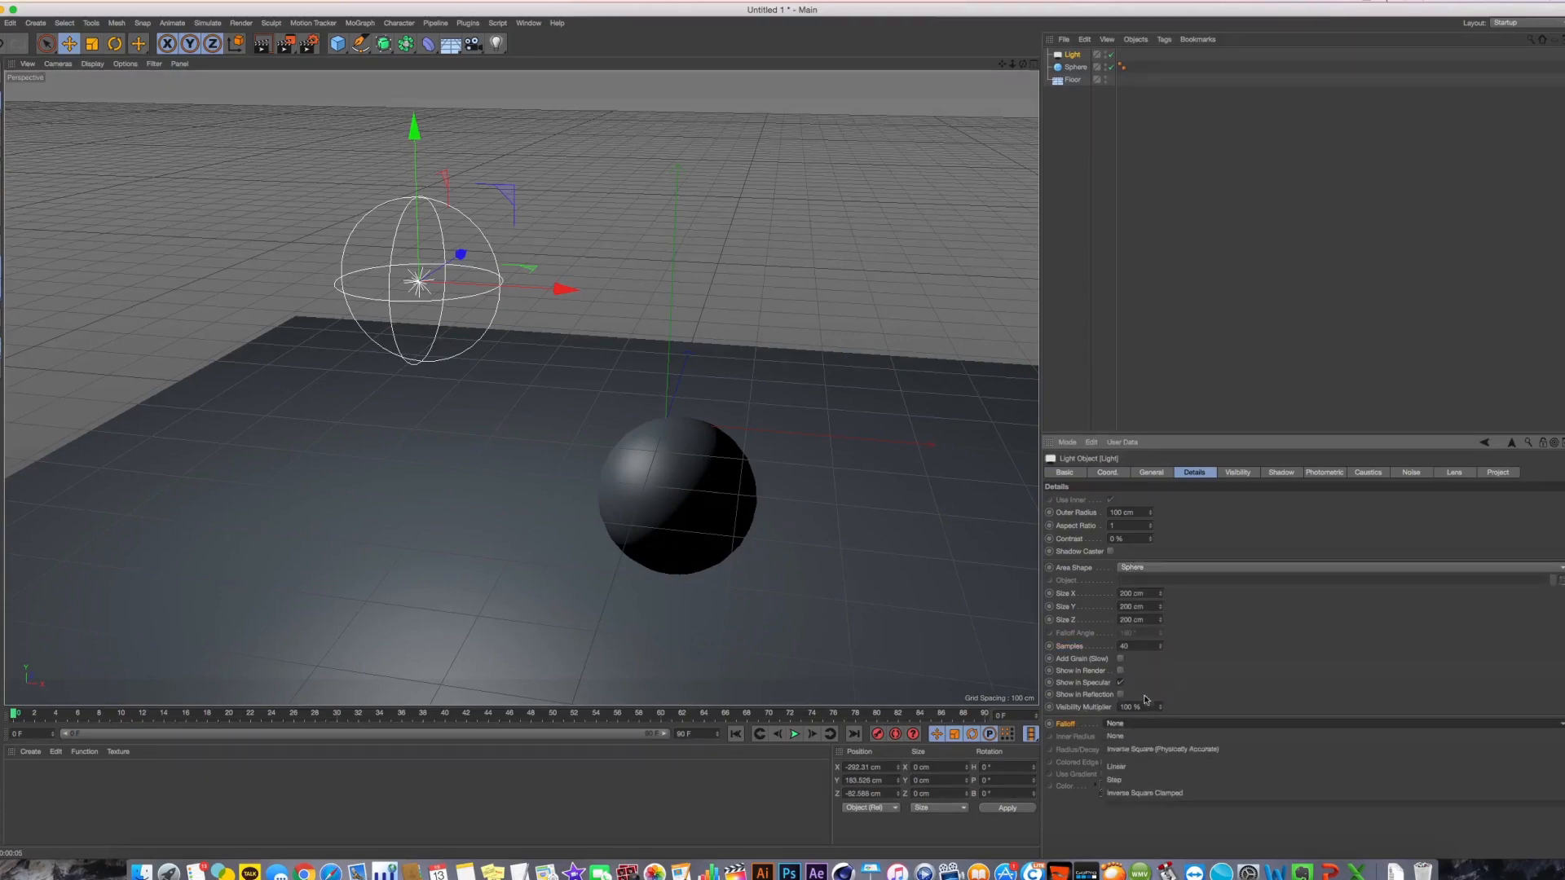
left_click(1152, 767)
Move the light with linear falloff higher and closer to the sphere, and render the view
left_click_drag(537, 348, 638, 275)
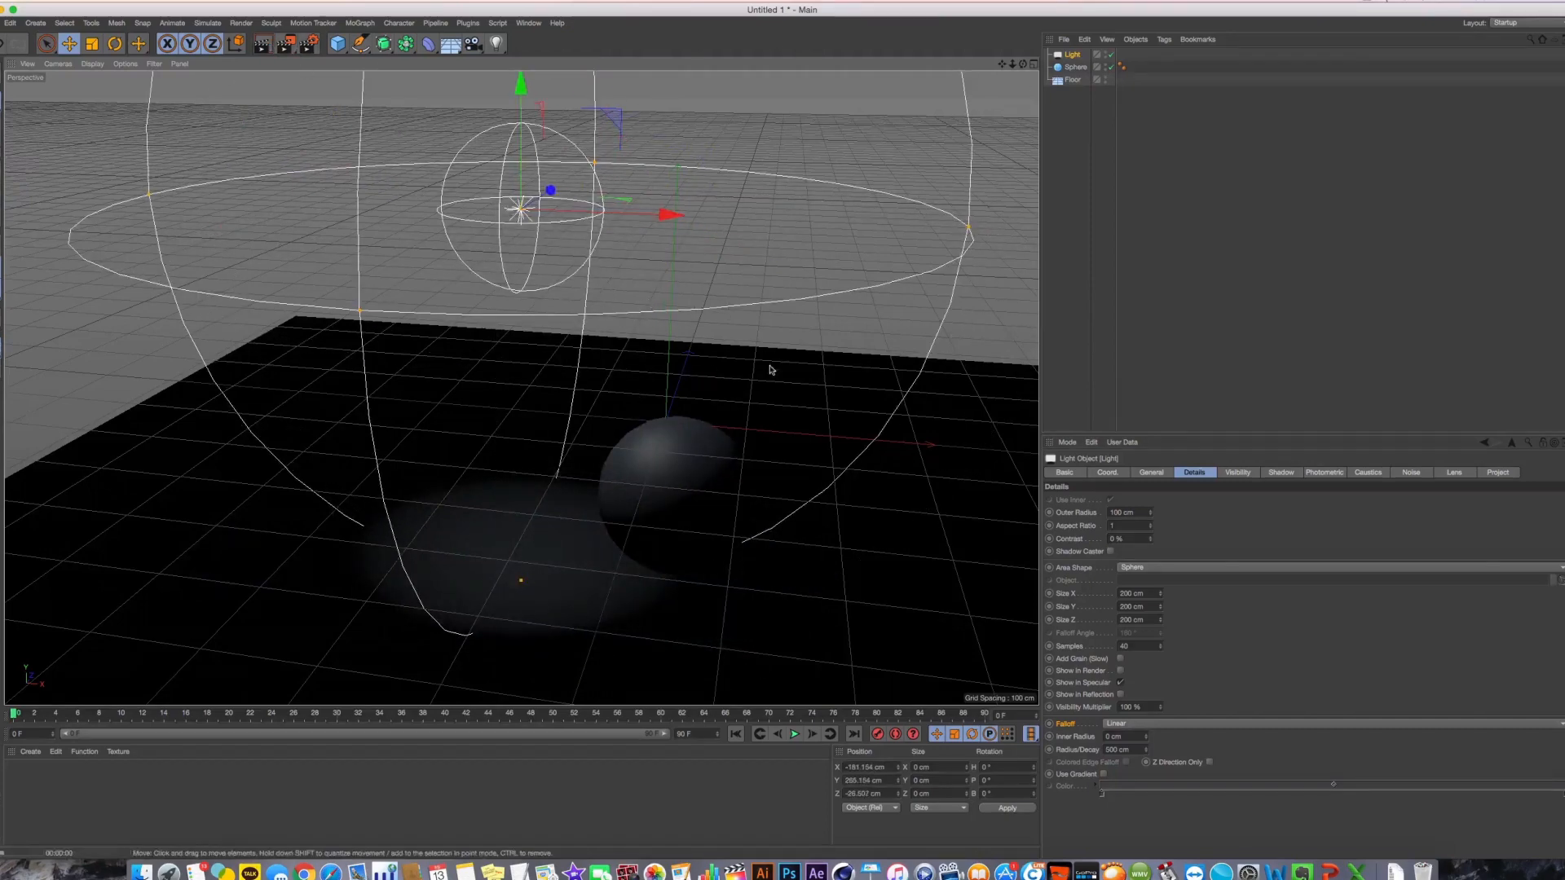
key("super+r")
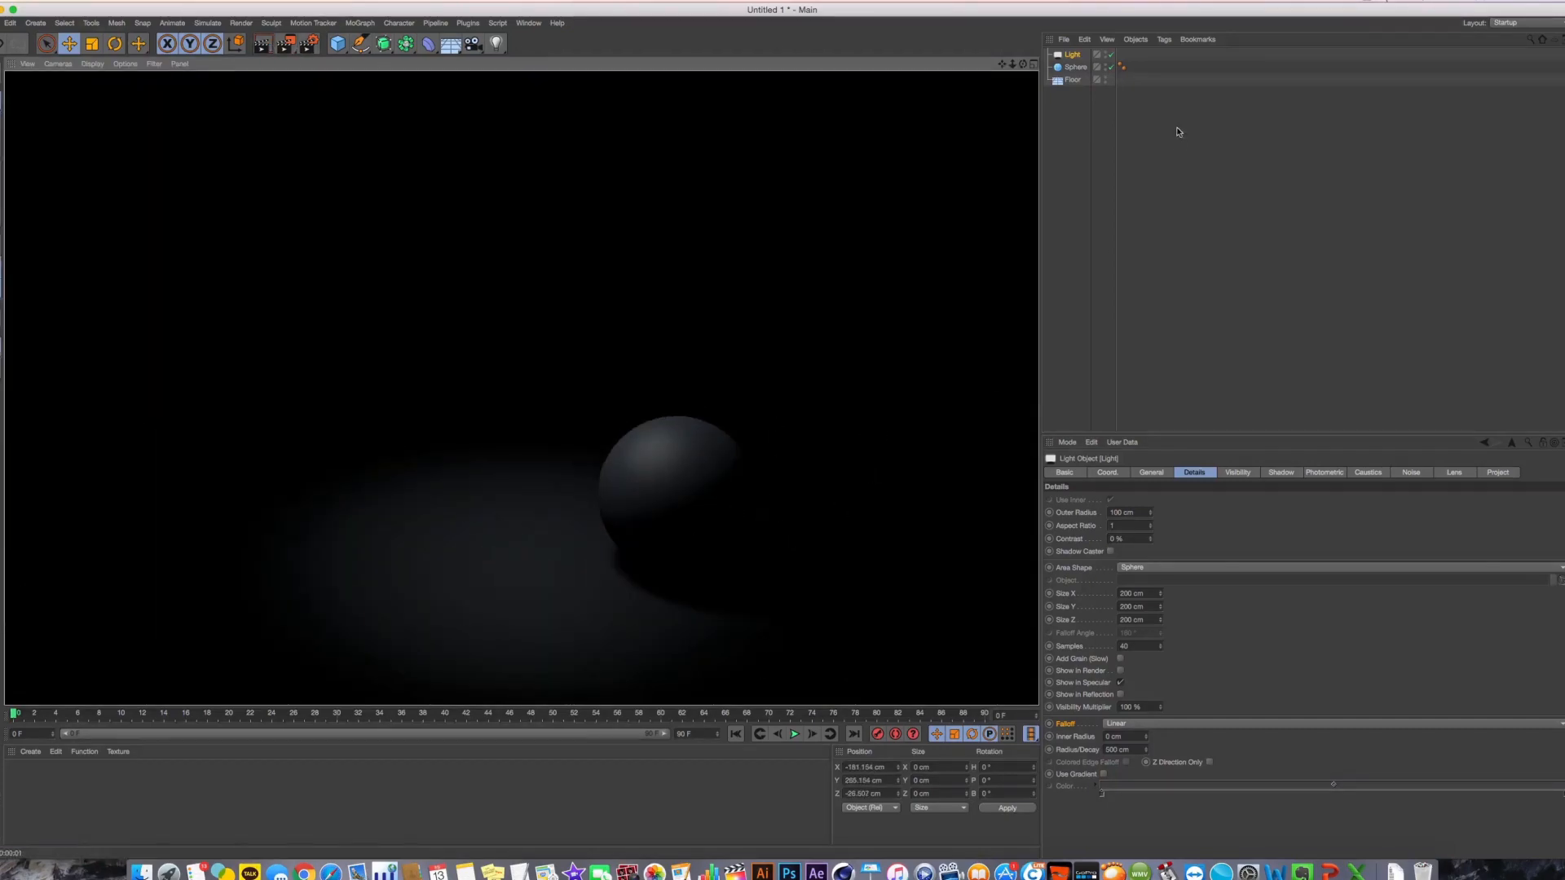
Delete the area light, leaving only the sphere and floor in the scene
left_click(1093, 95)
left_click(1072, 55)
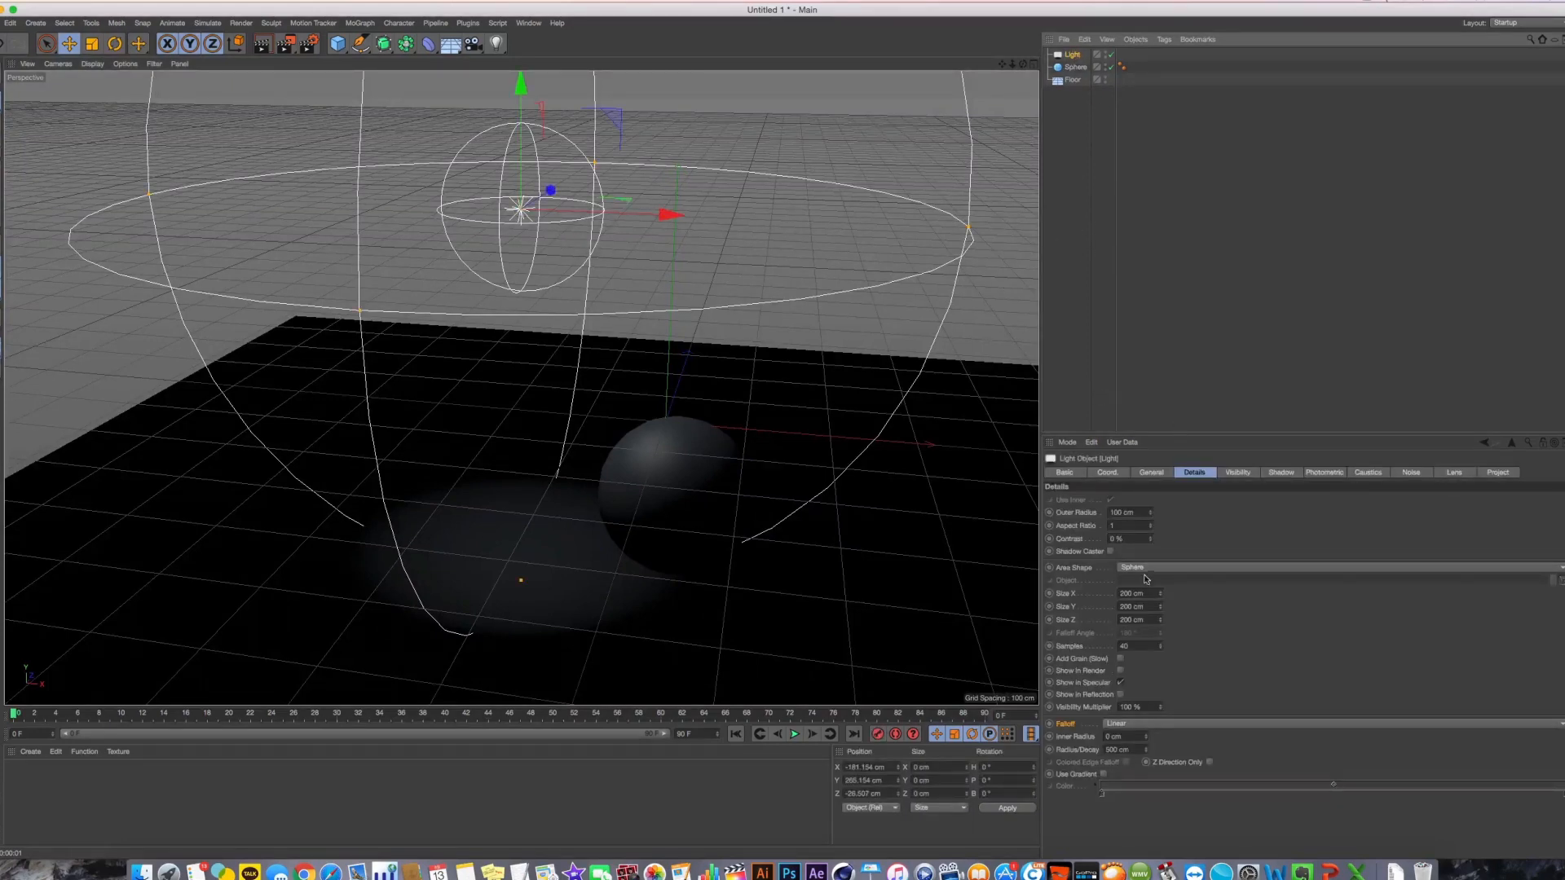
left_click(1152, 473)
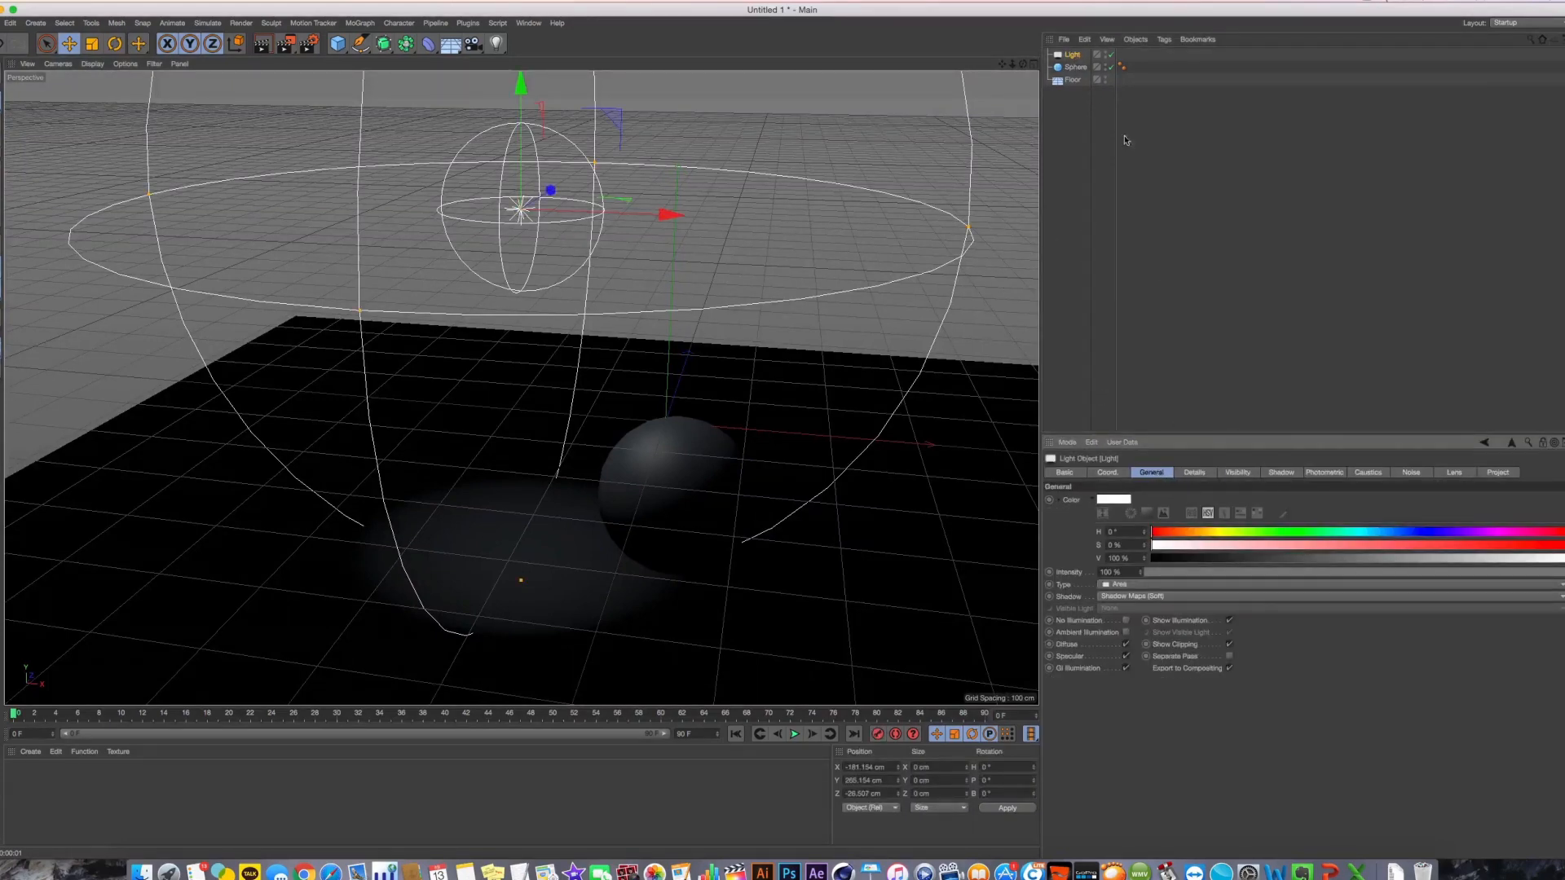
key("Delete")
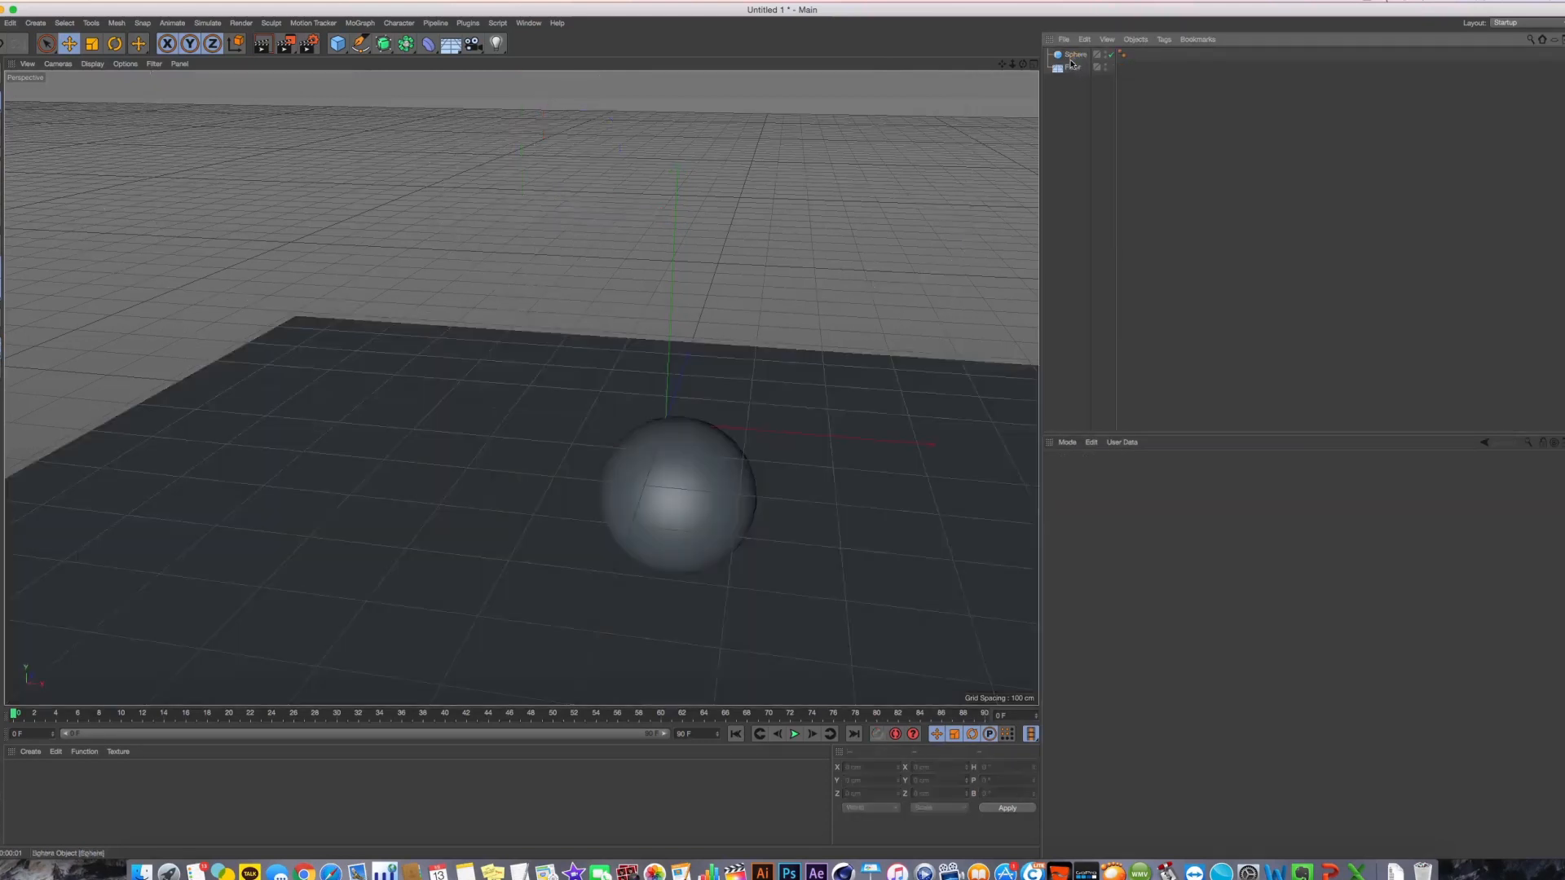
Detach the palette of light types from the toolbar as a floating window over the viewport
left_click(473, 43)
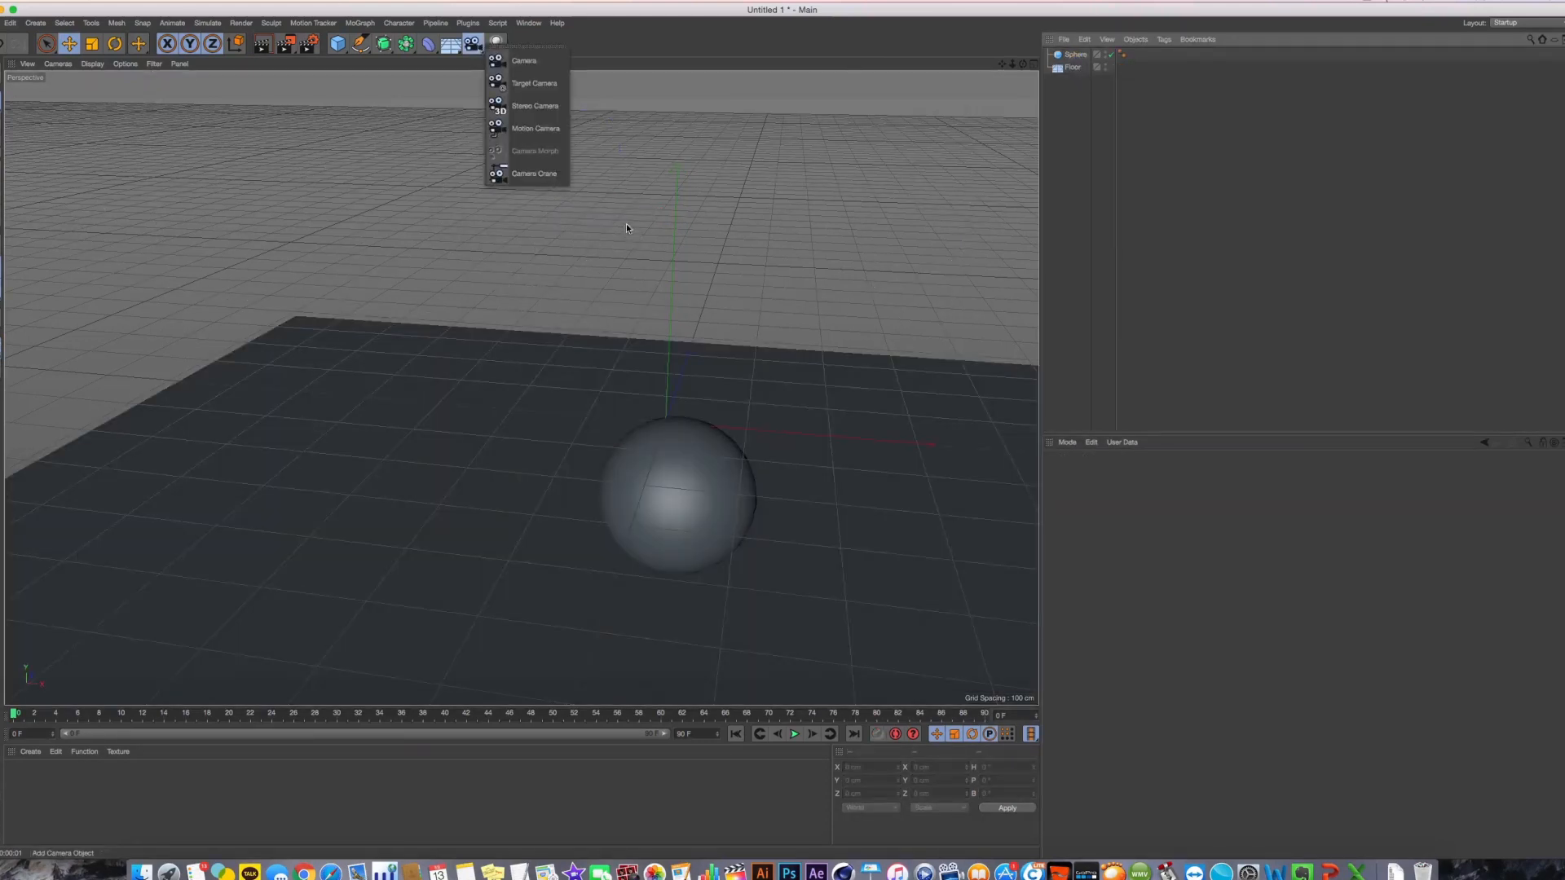
left_click(496, 44)
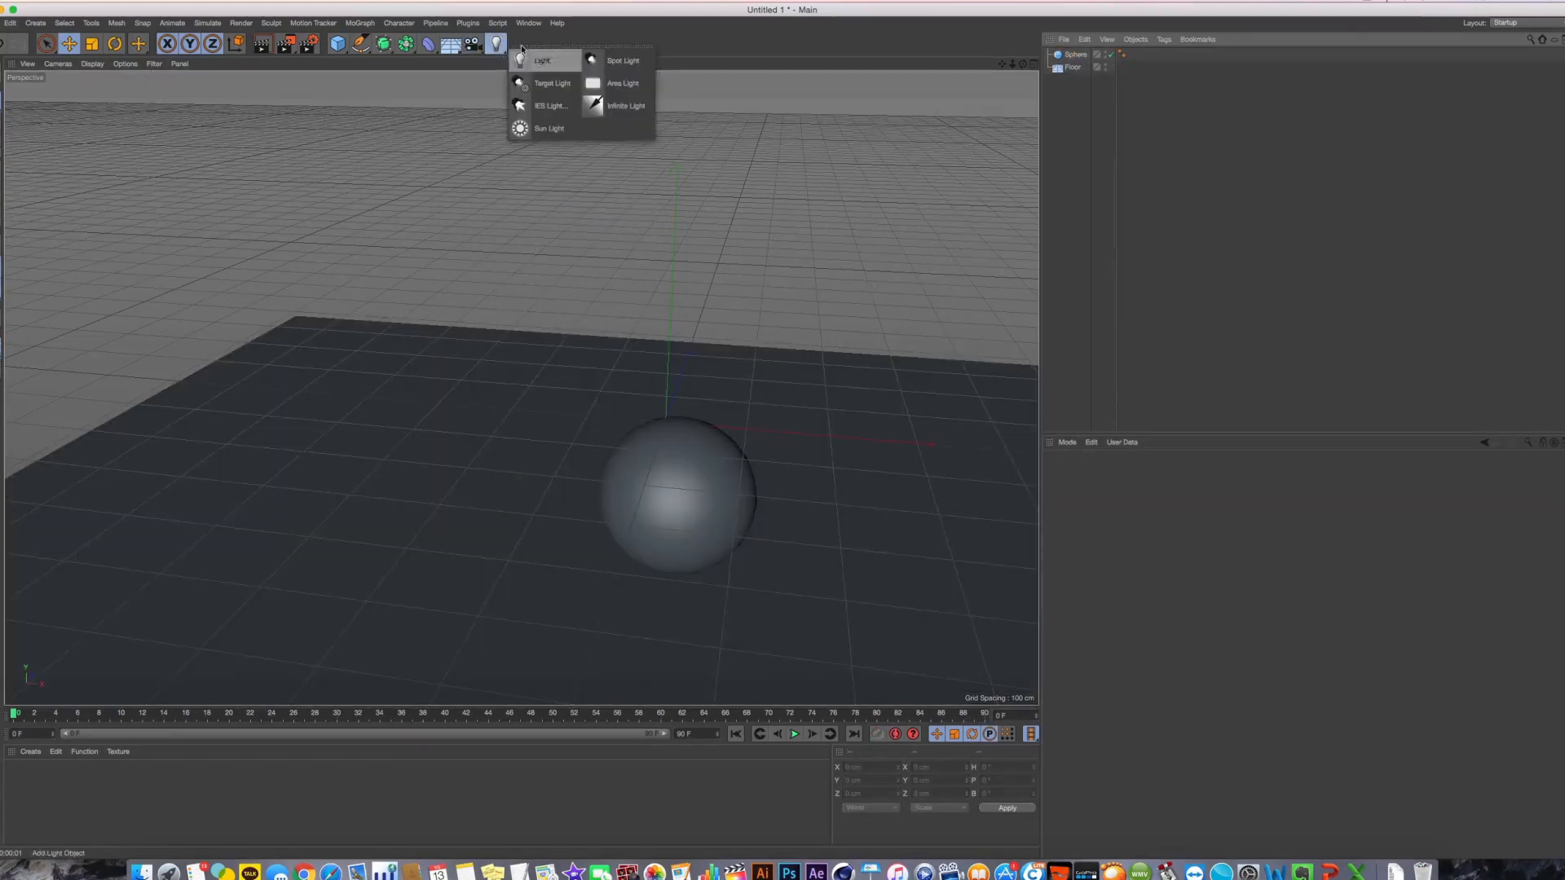
left_click(539, 49)
left_click_drag(558, 39, 600, 44)
Enlarge the icons of the floating light palette, and fit its window to all light types in the viewport above the sphere
right_click(626, 102)
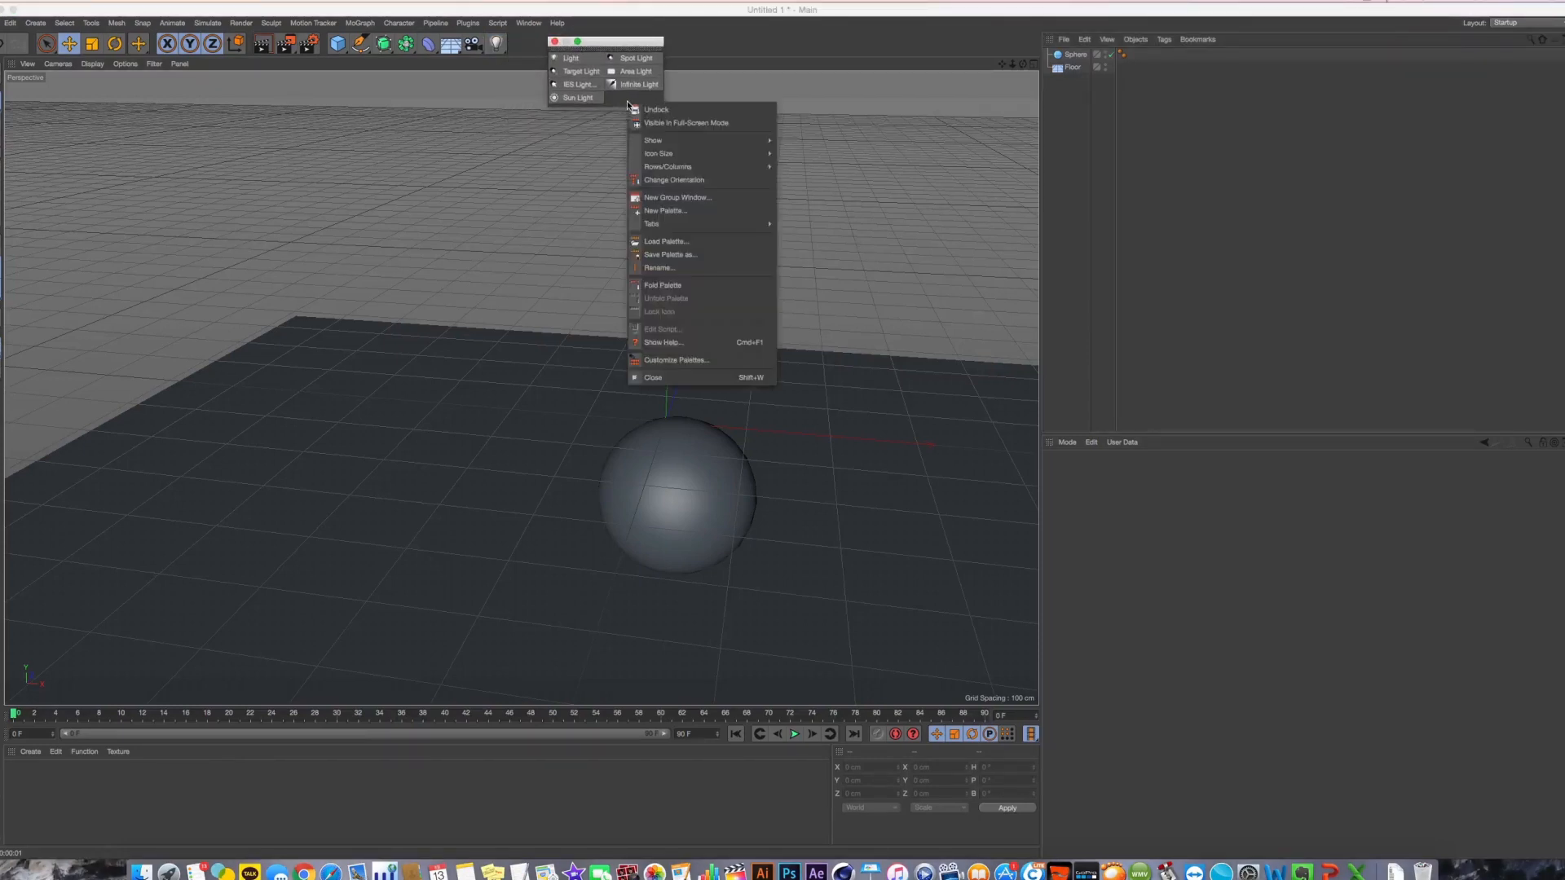
mouse_move(671, 156)
left_click(800, 154)
right_click(644, 103)
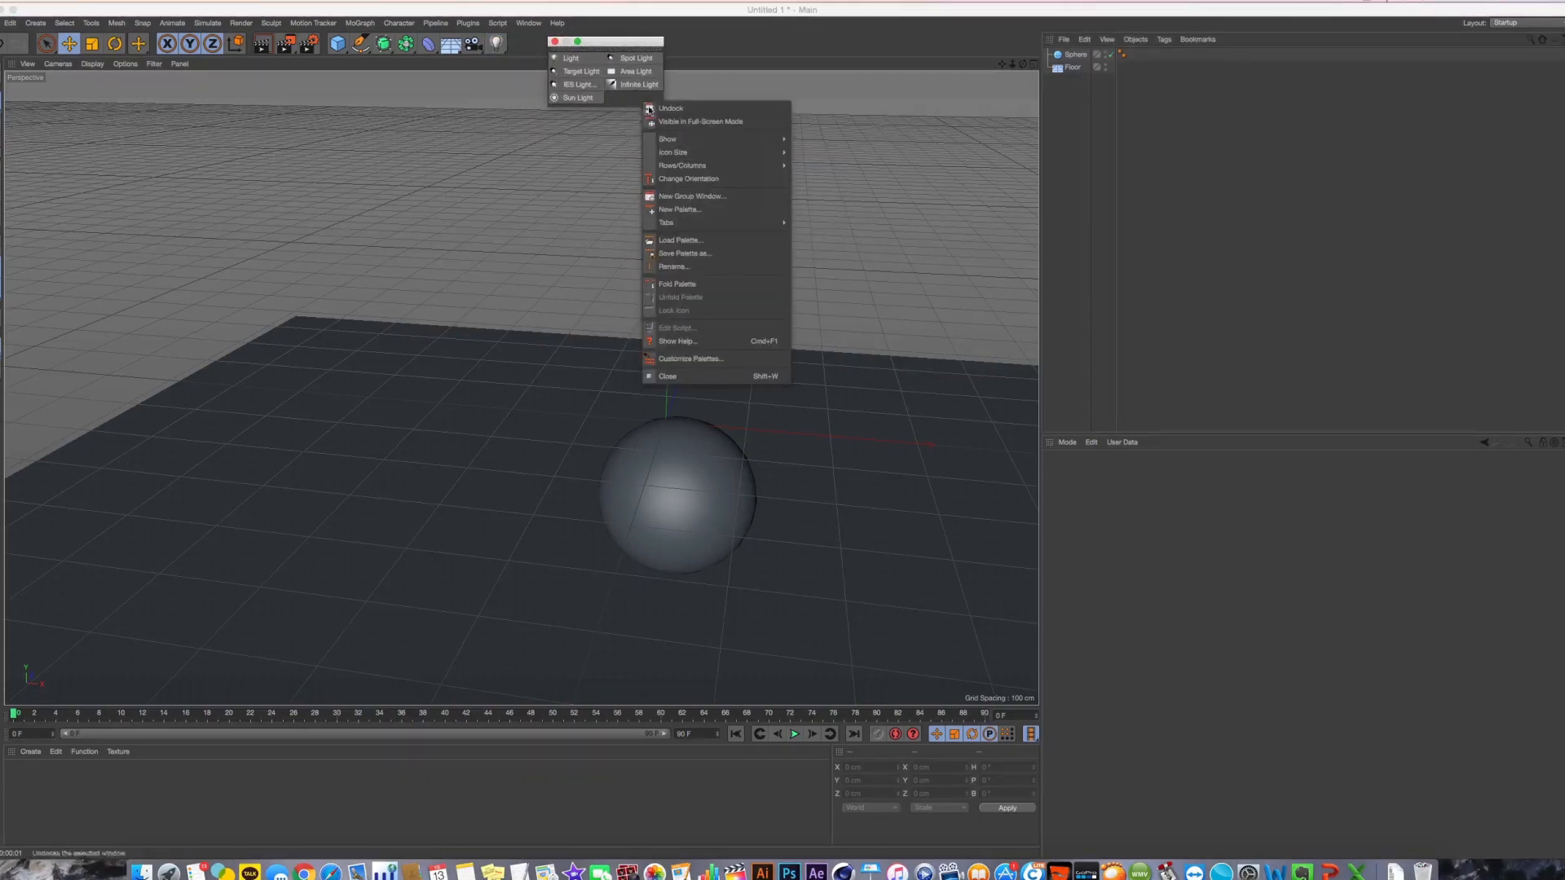
mouse_move(717, 152)
left_click(807, 167)
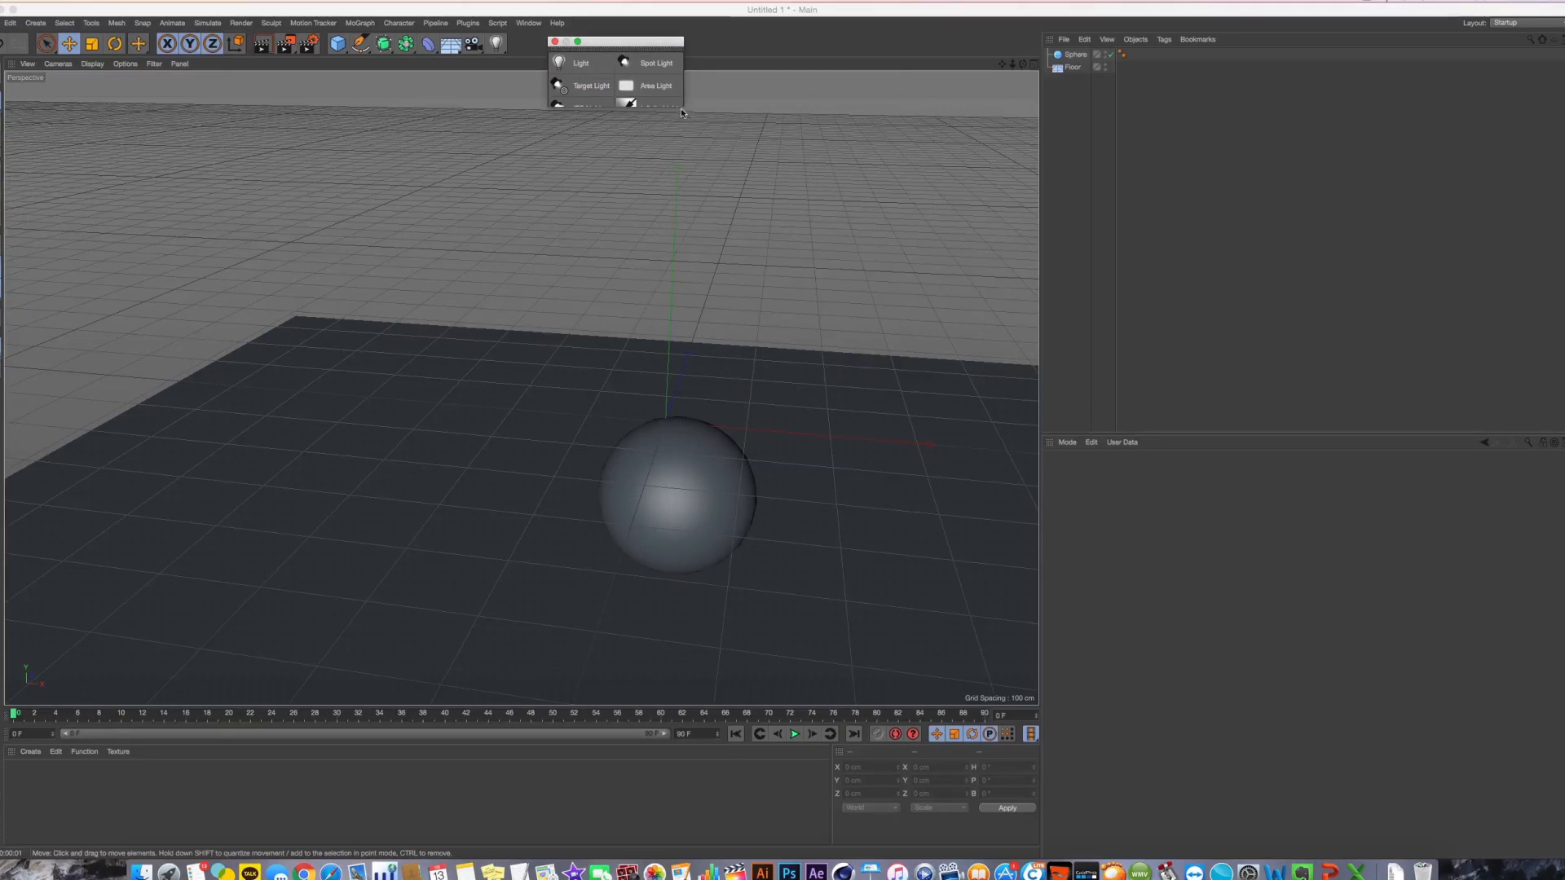
left_click_drag(683, 107, 689, 142)
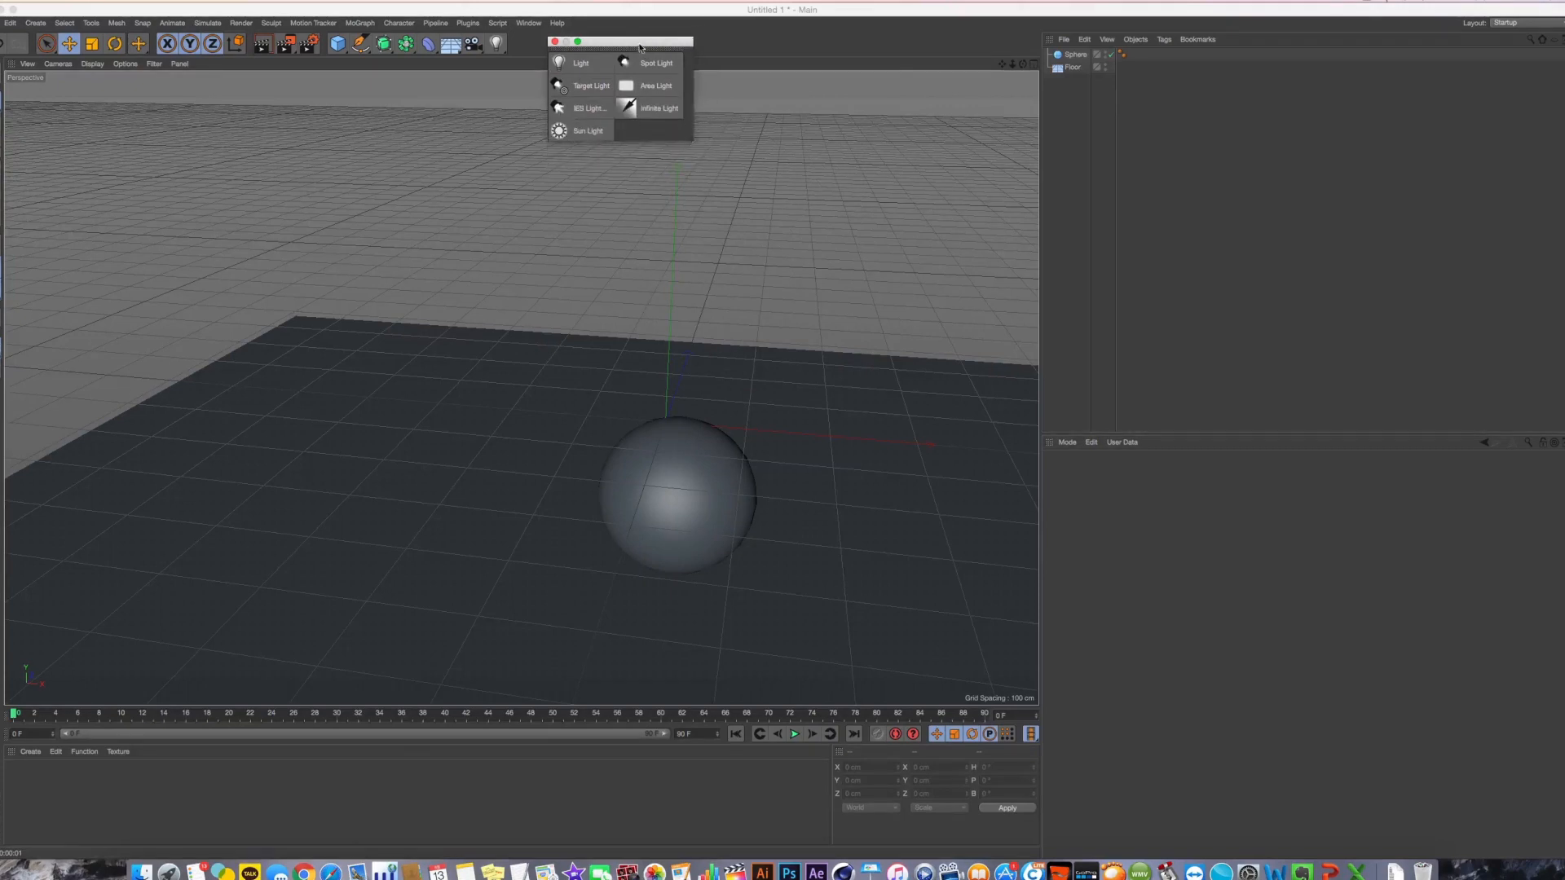
left_click_drag(620, 40, 763, 124)
left_click(1072, 68)
left_click(1073, 88)
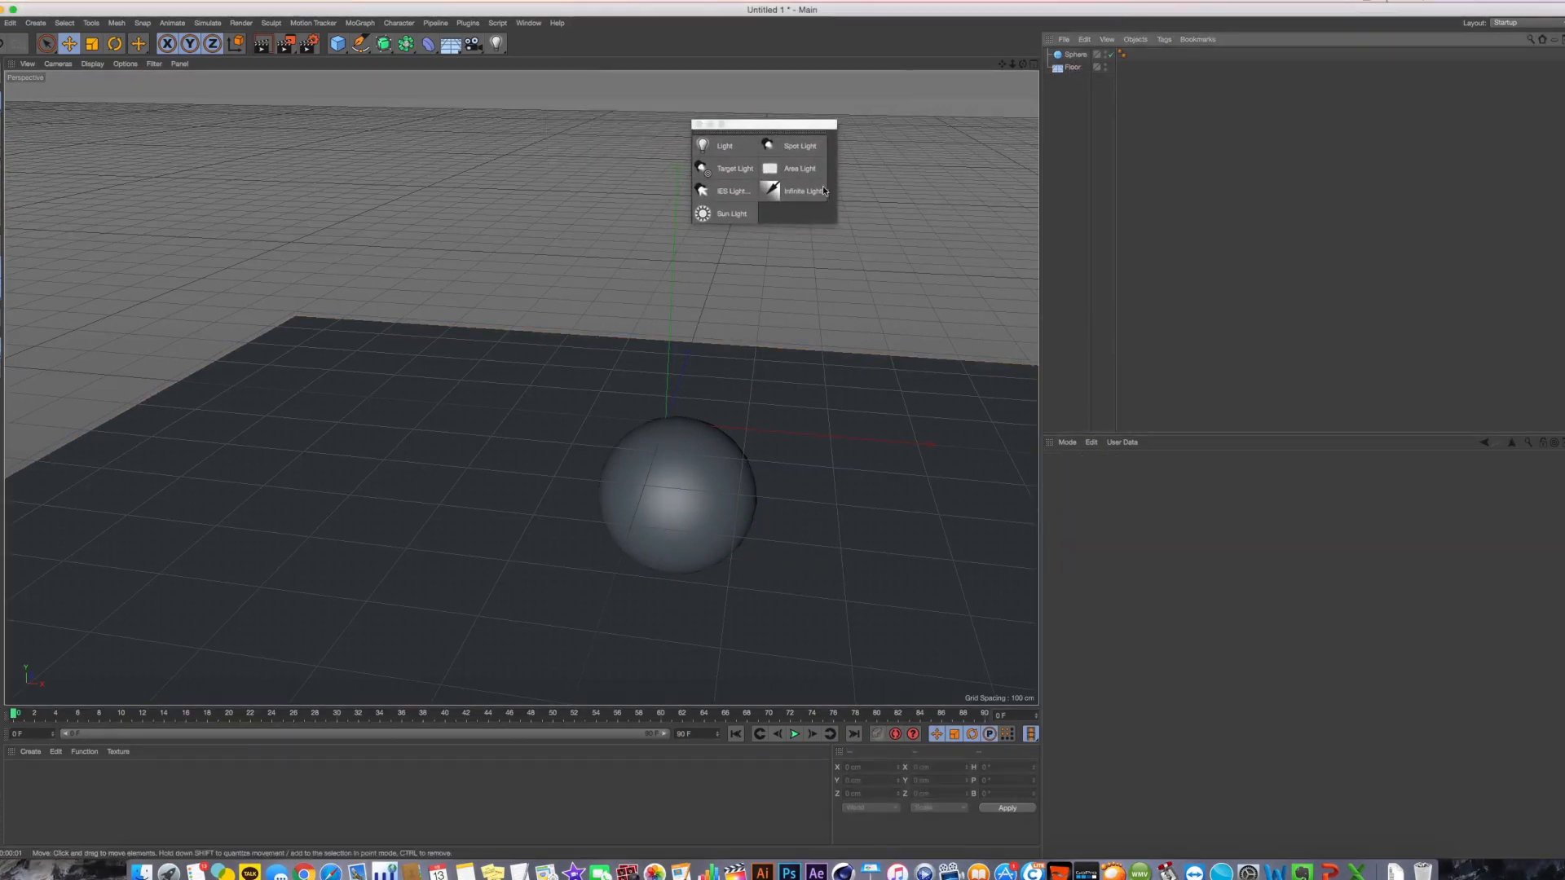
Add a light of type IES and move it to about X -359 cm, Y 297 cm, Z 11 cm, above and beside the sphere
left_click(707, 145)
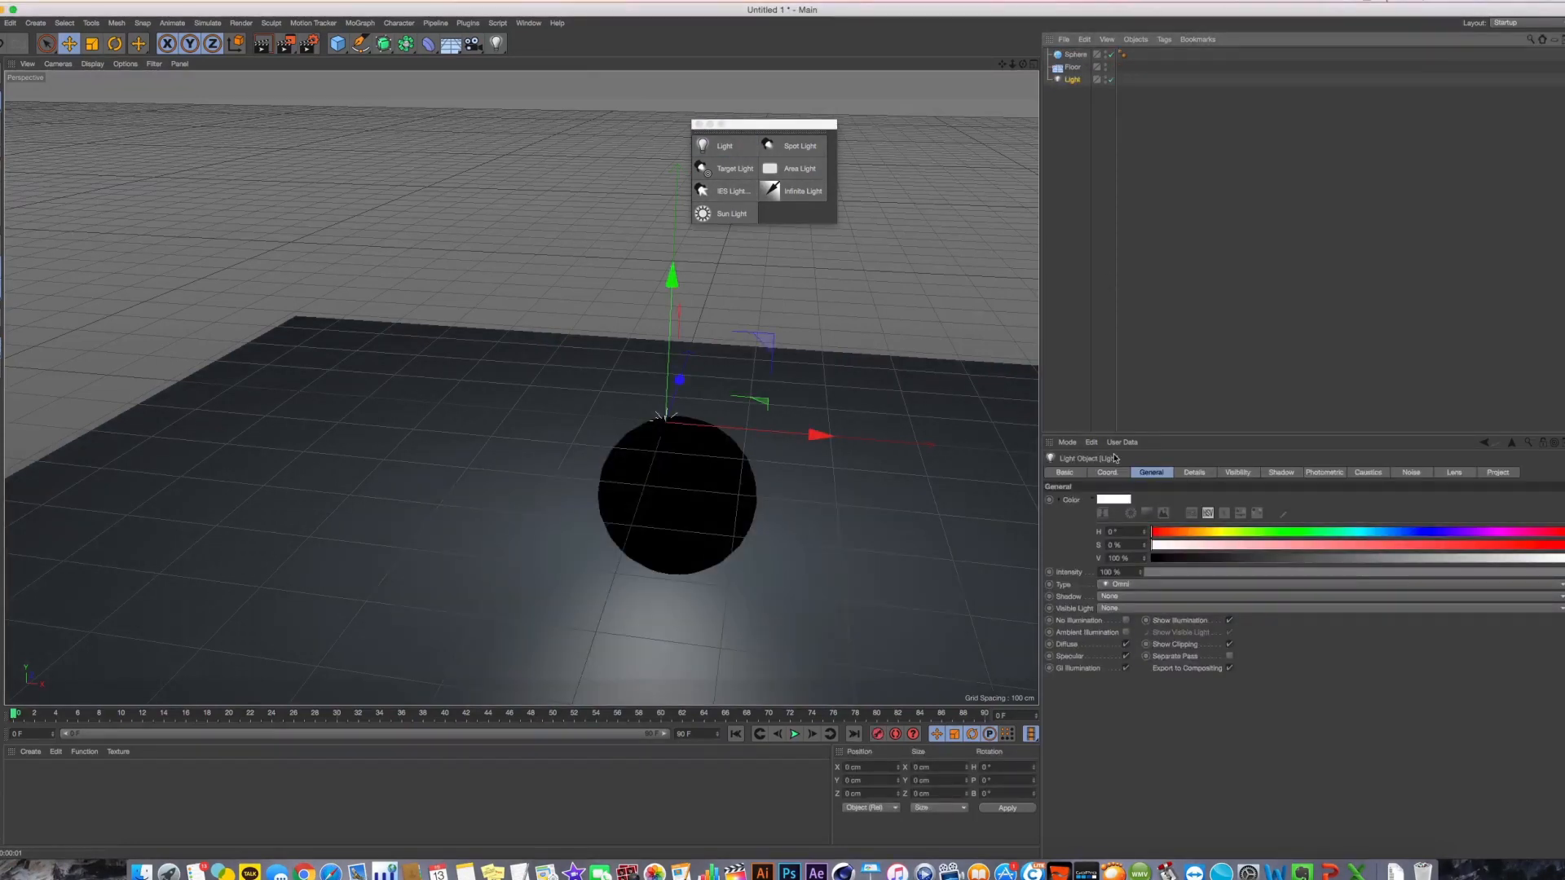
left_click(1138, 585)
left_click(1129, 716)
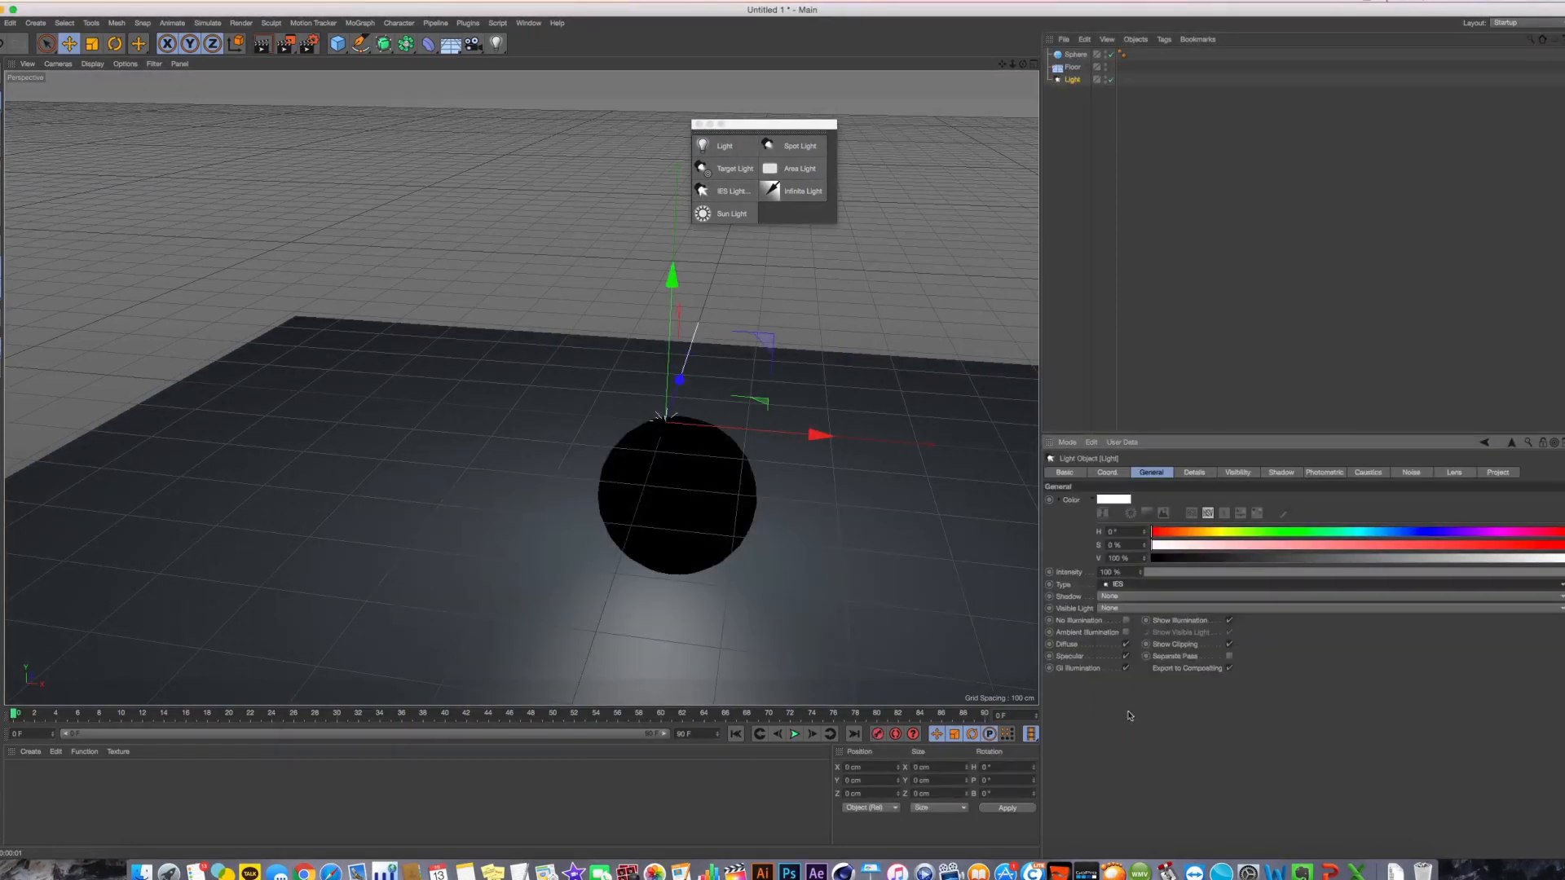
mouse_move(818, 433)
left_mouse_down()
mouse_move(510, 206)
mouse_move(510, 167)
mouse_move(445, 115)
left_mouse_up()
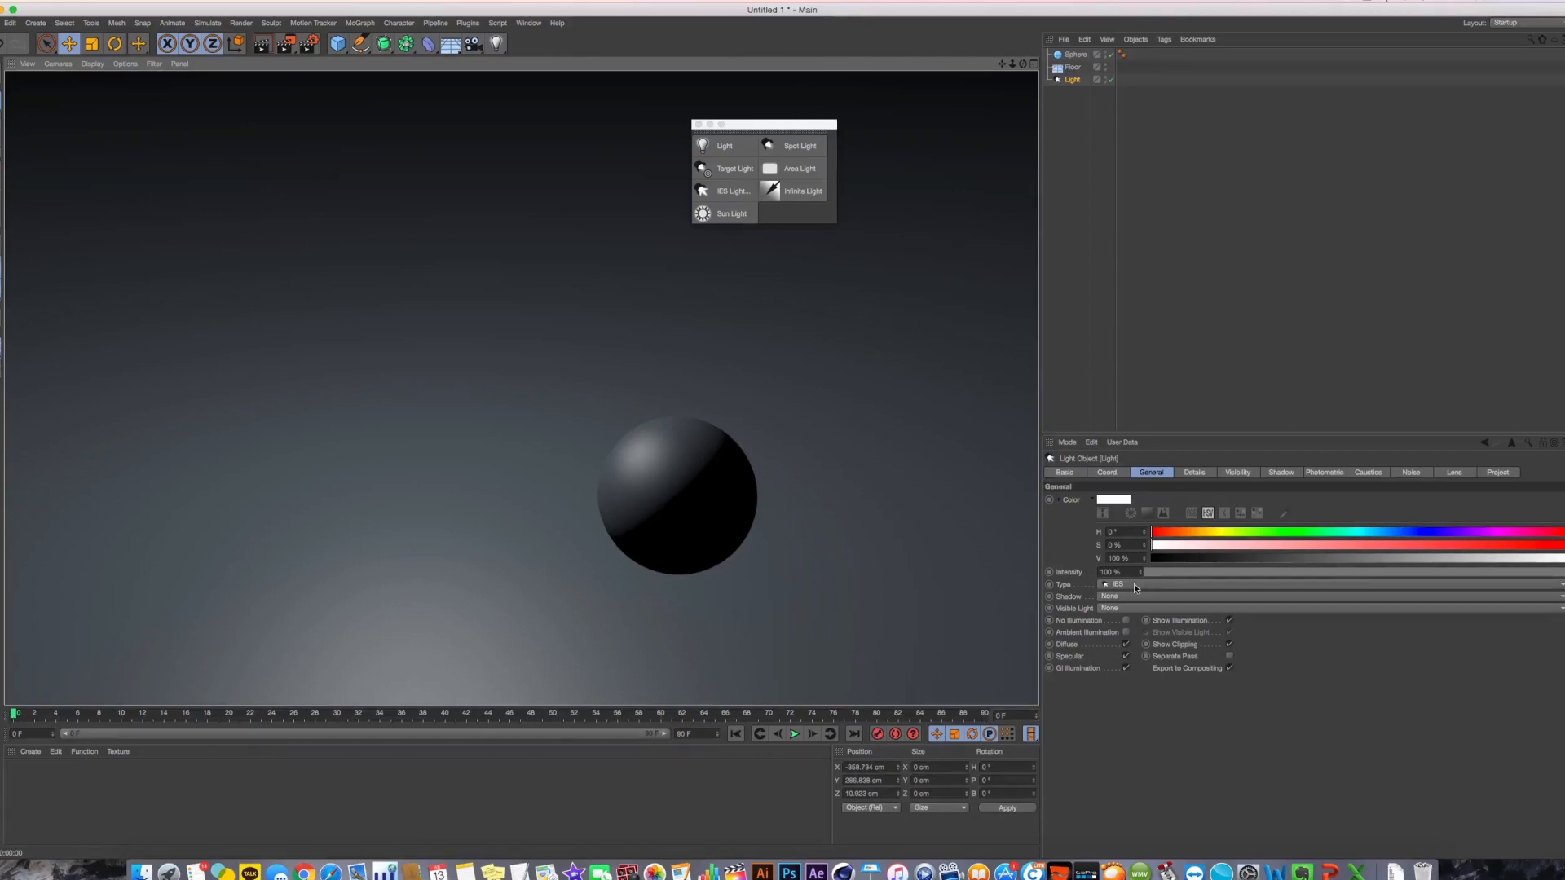
left_click(1241, 394)
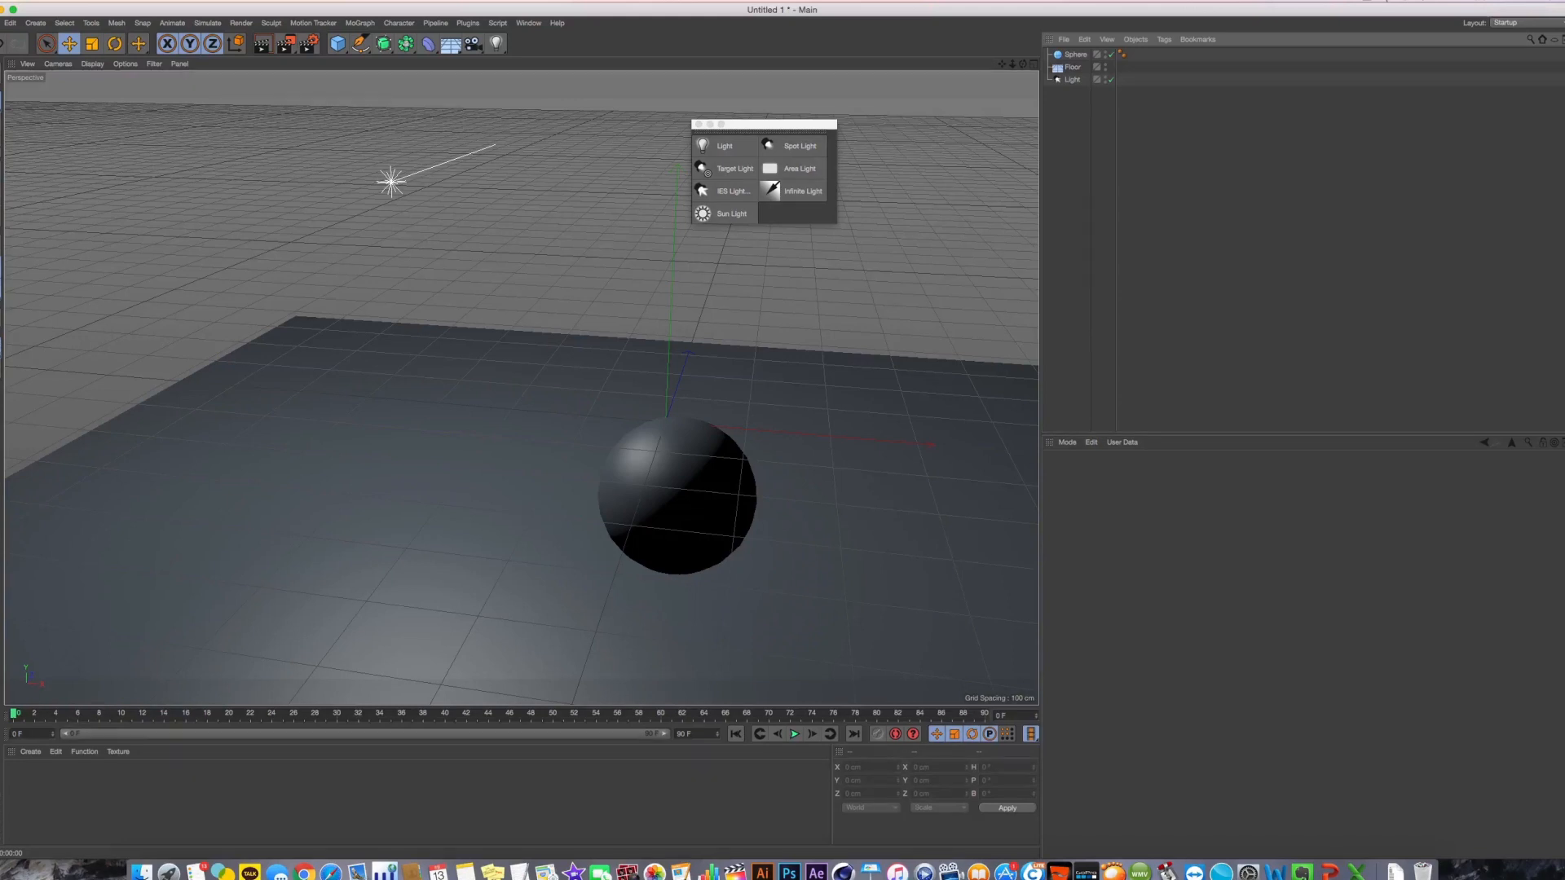
Search the Content Browser presets for "ies"
left_click(1562, 179)
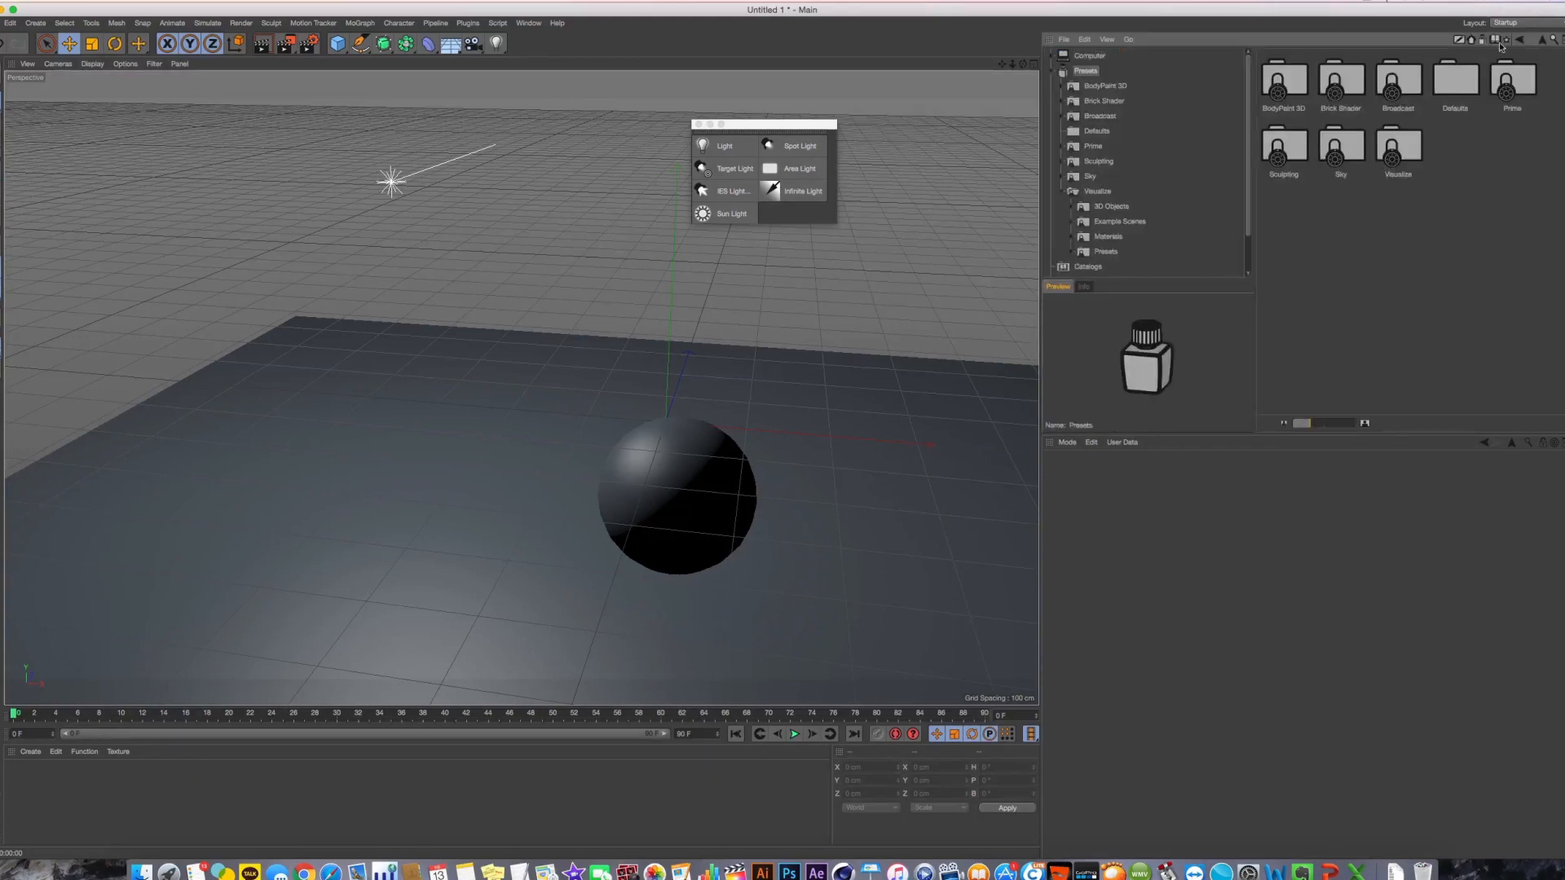
left_click(1552, 39)
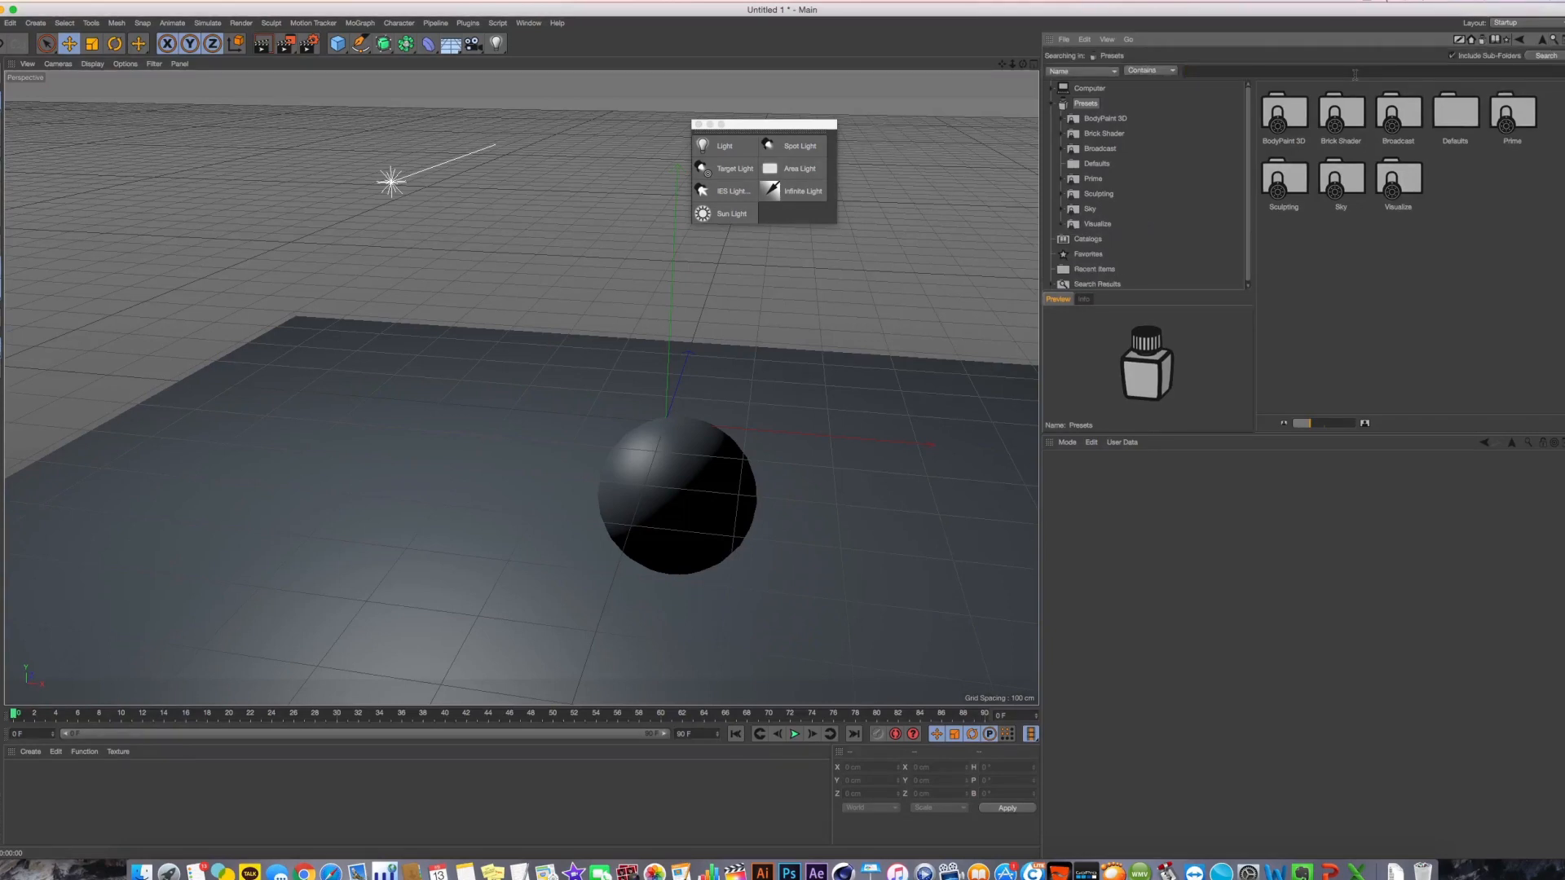
type("ies")
key("Return")
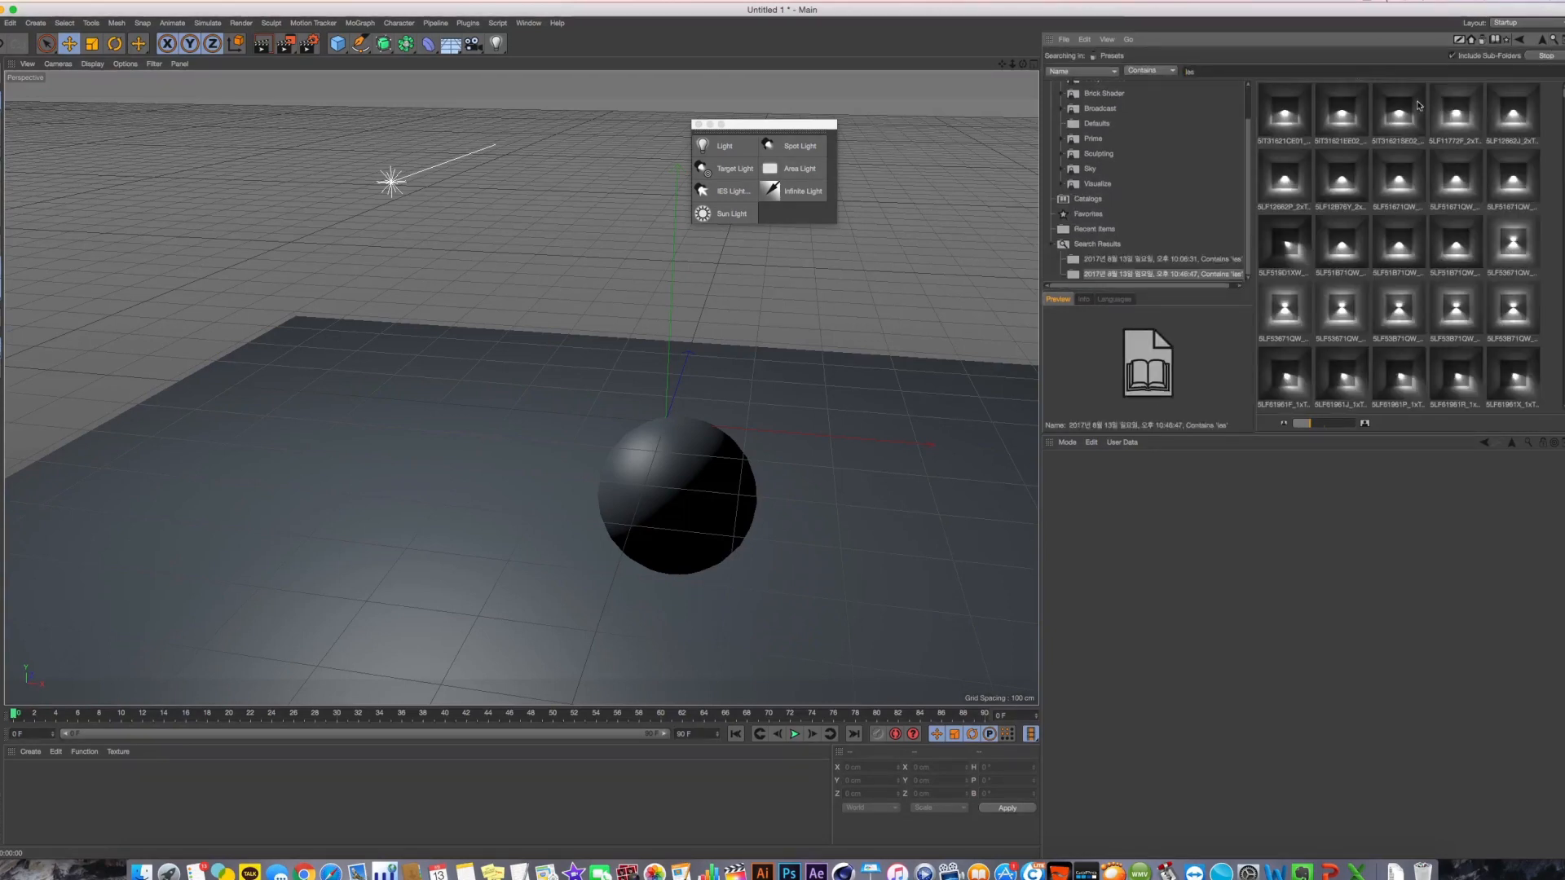
Enlarge the thumbnails, compare the light patterns of the IES presets, and select a 28W preset that casts light both upward and downward
left_click_drag(1336, 422, 1358, 423)
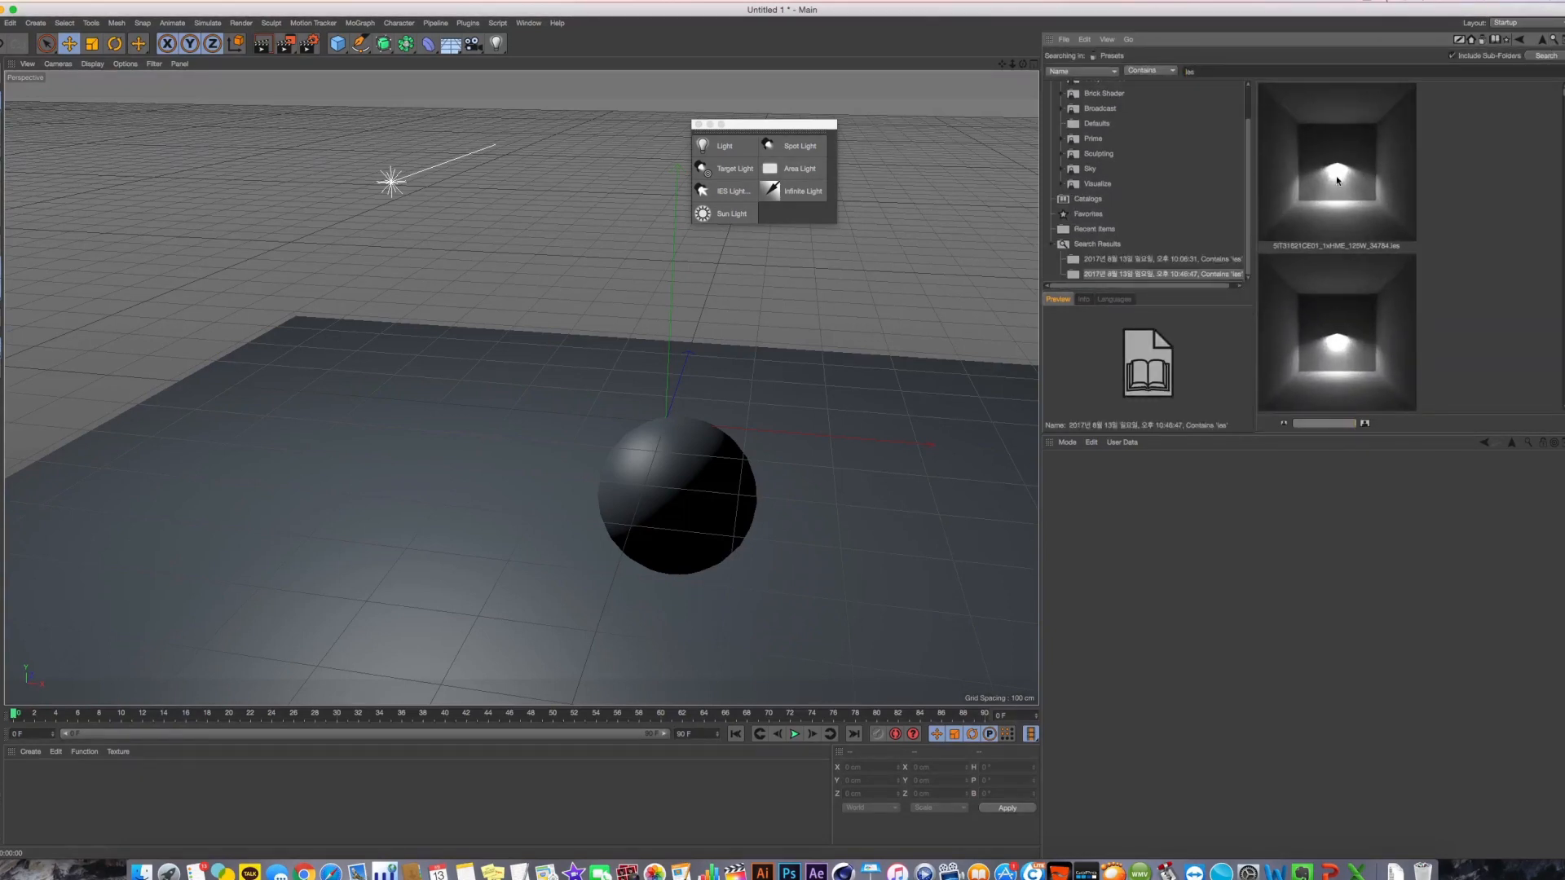
scroll(1337, 180, "down", 10)
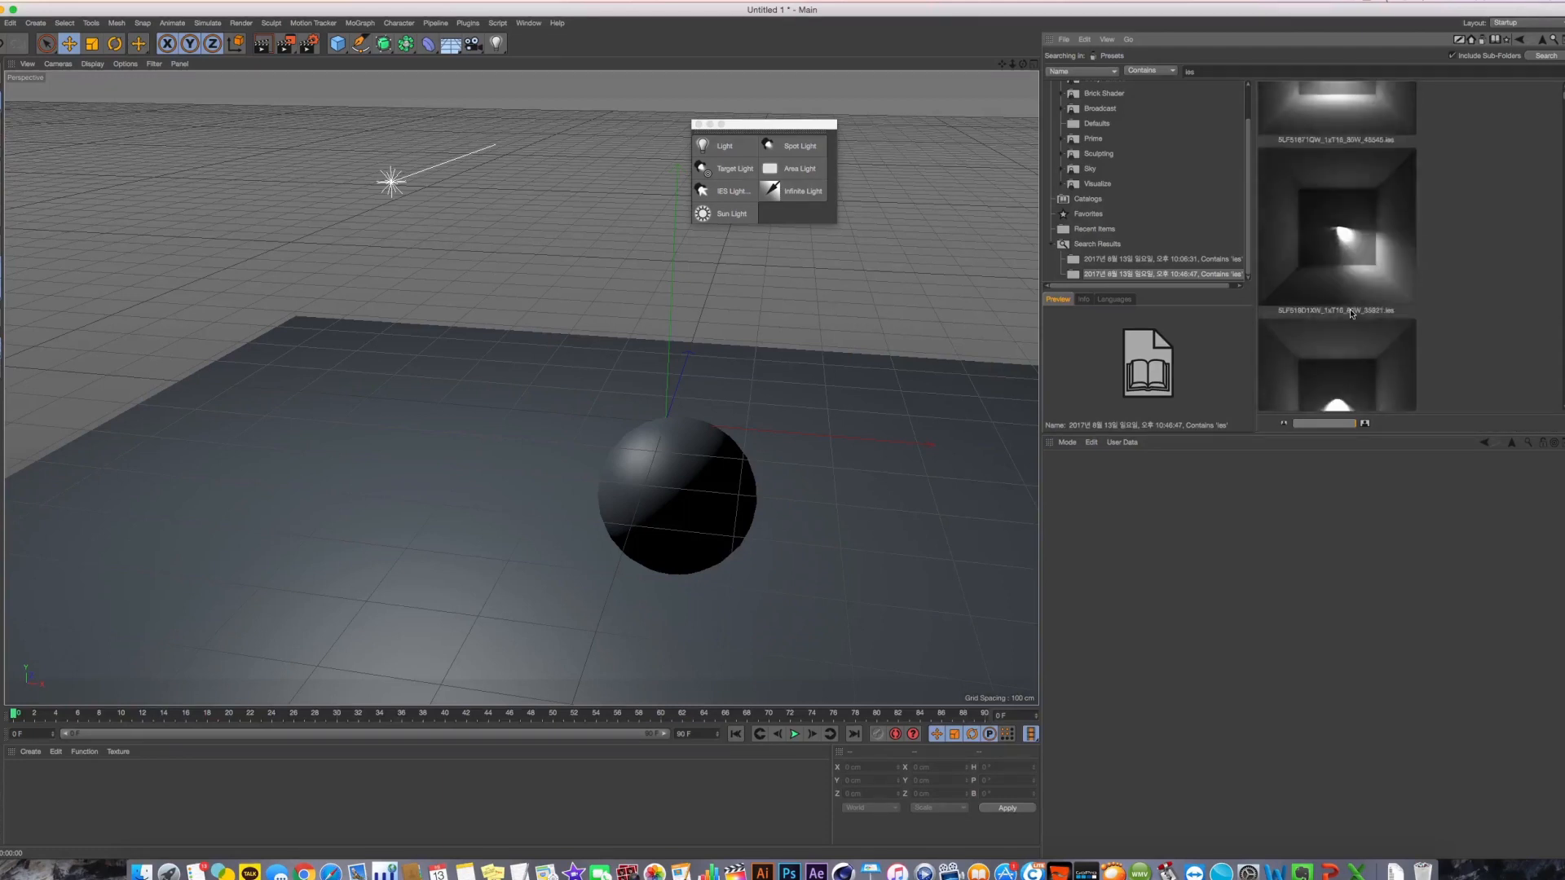
scroll(1350, 313, "down", 2)
scroll(1342, 174, "down", 5)
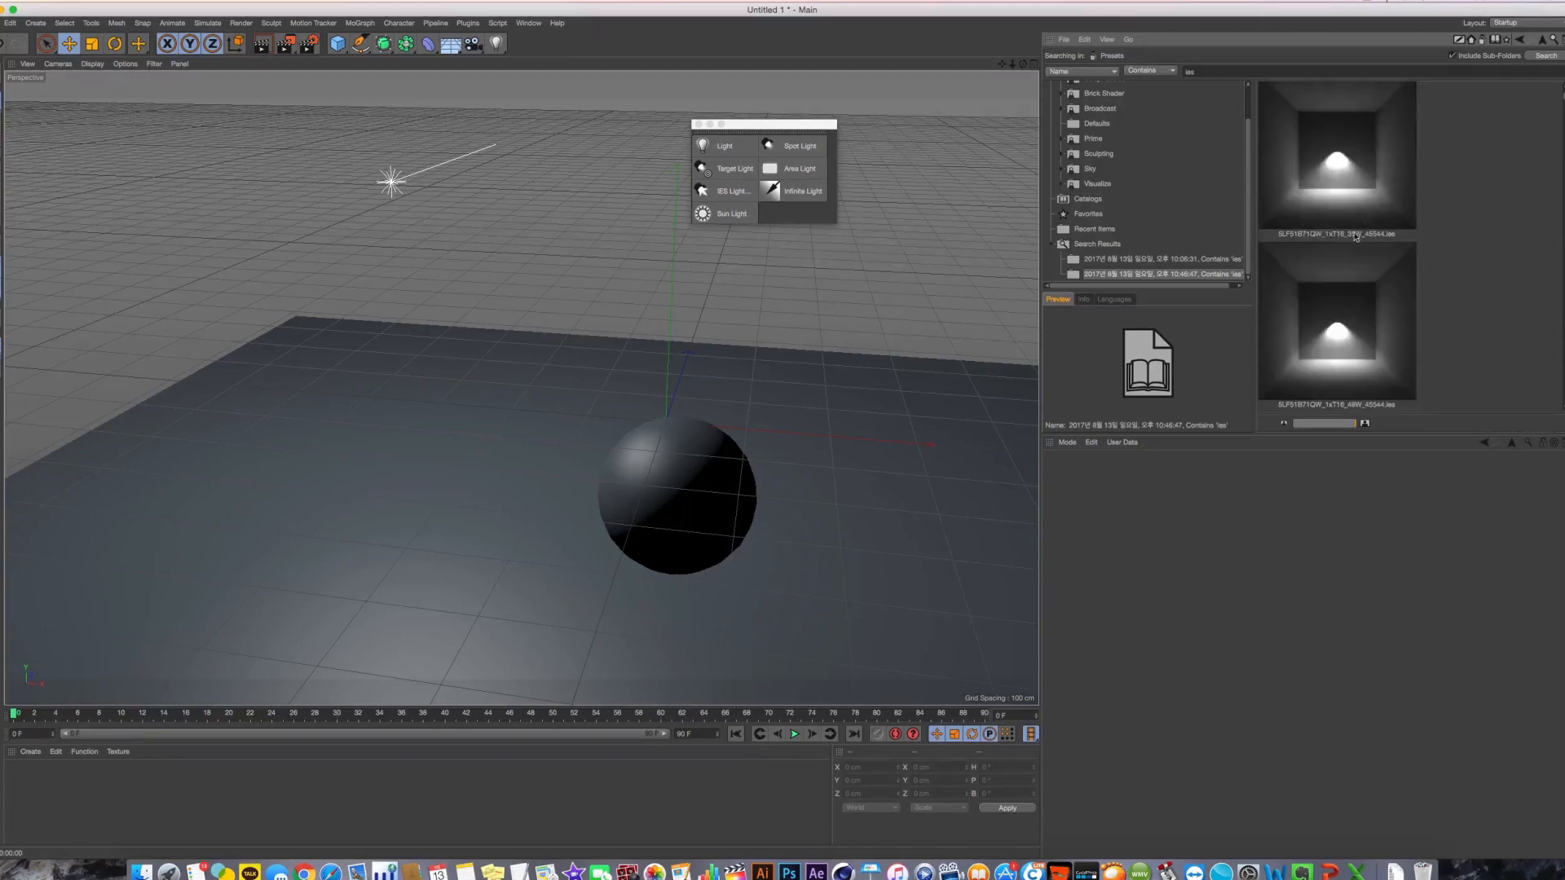
scroll(1358, 253, "down", 3)
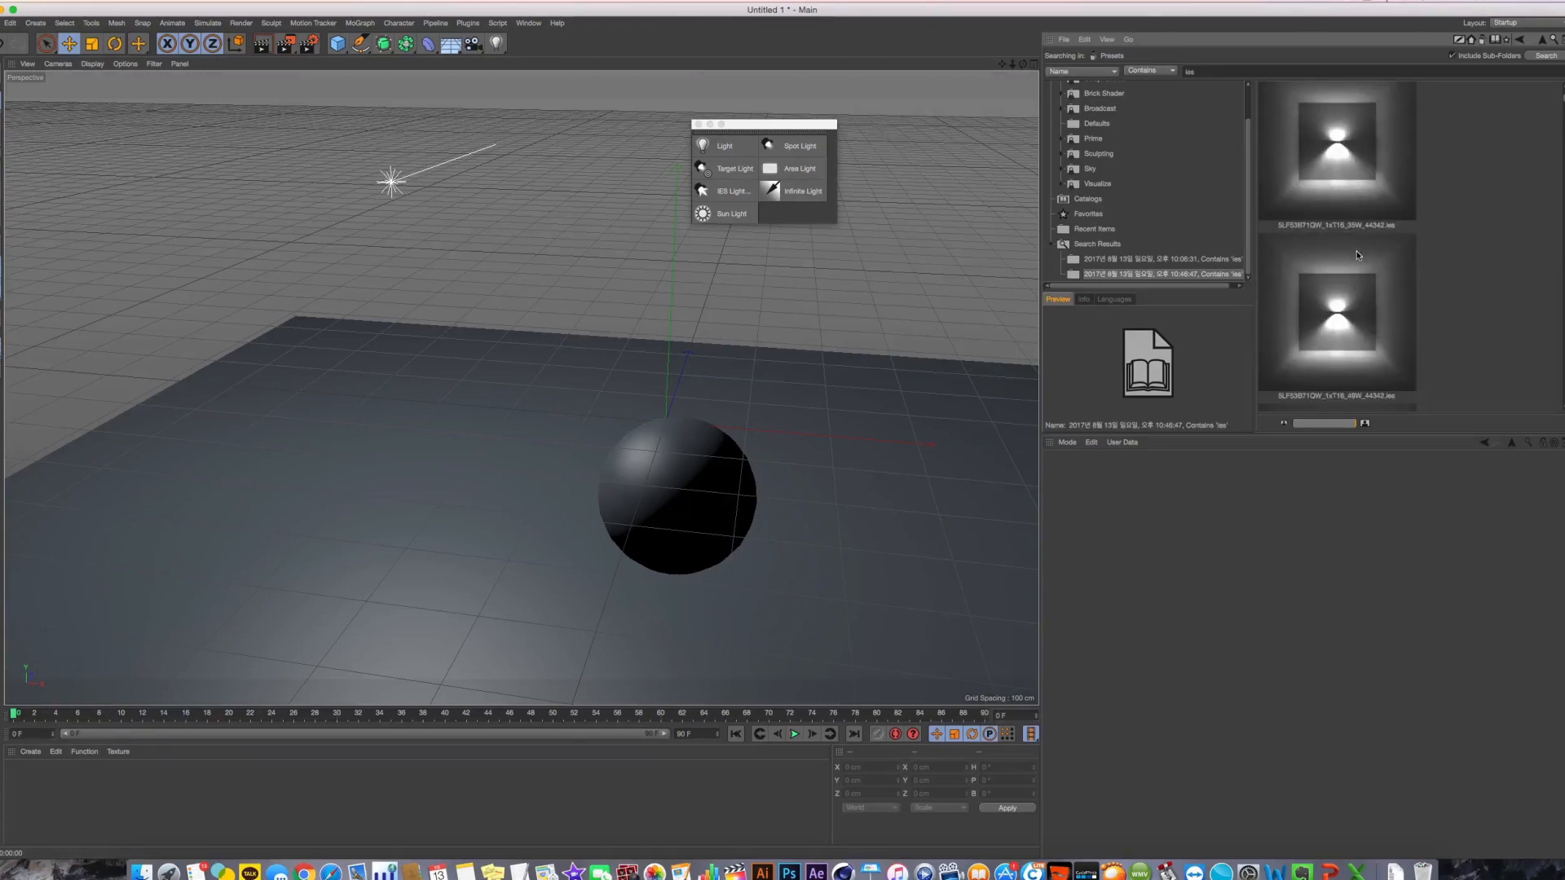
scroll(1343, 336, "down", 2)
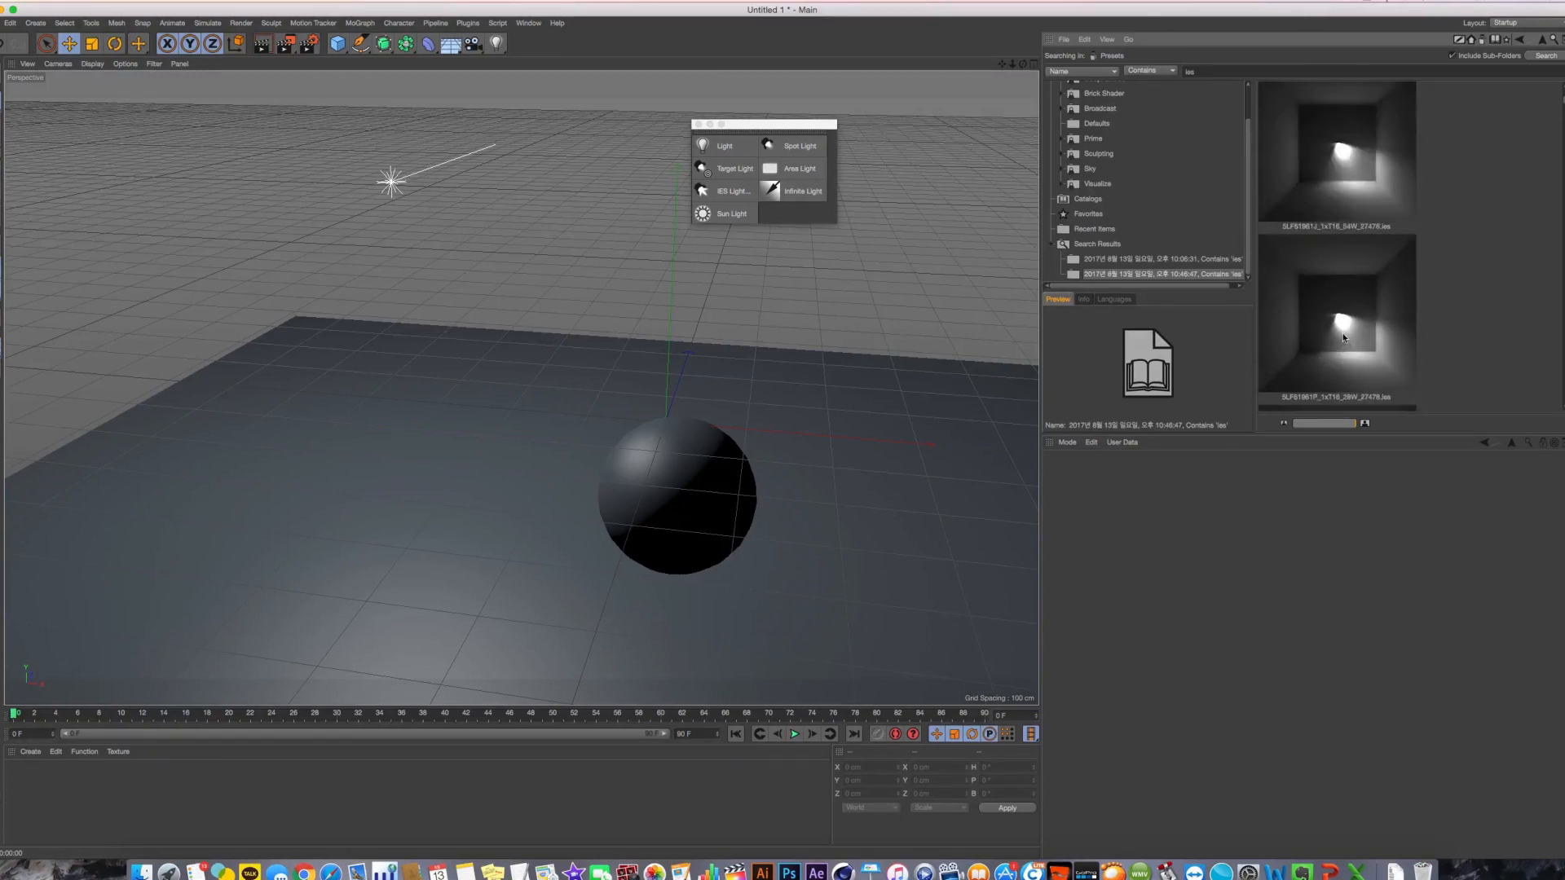
scroll(1368, 336, "down", 2)
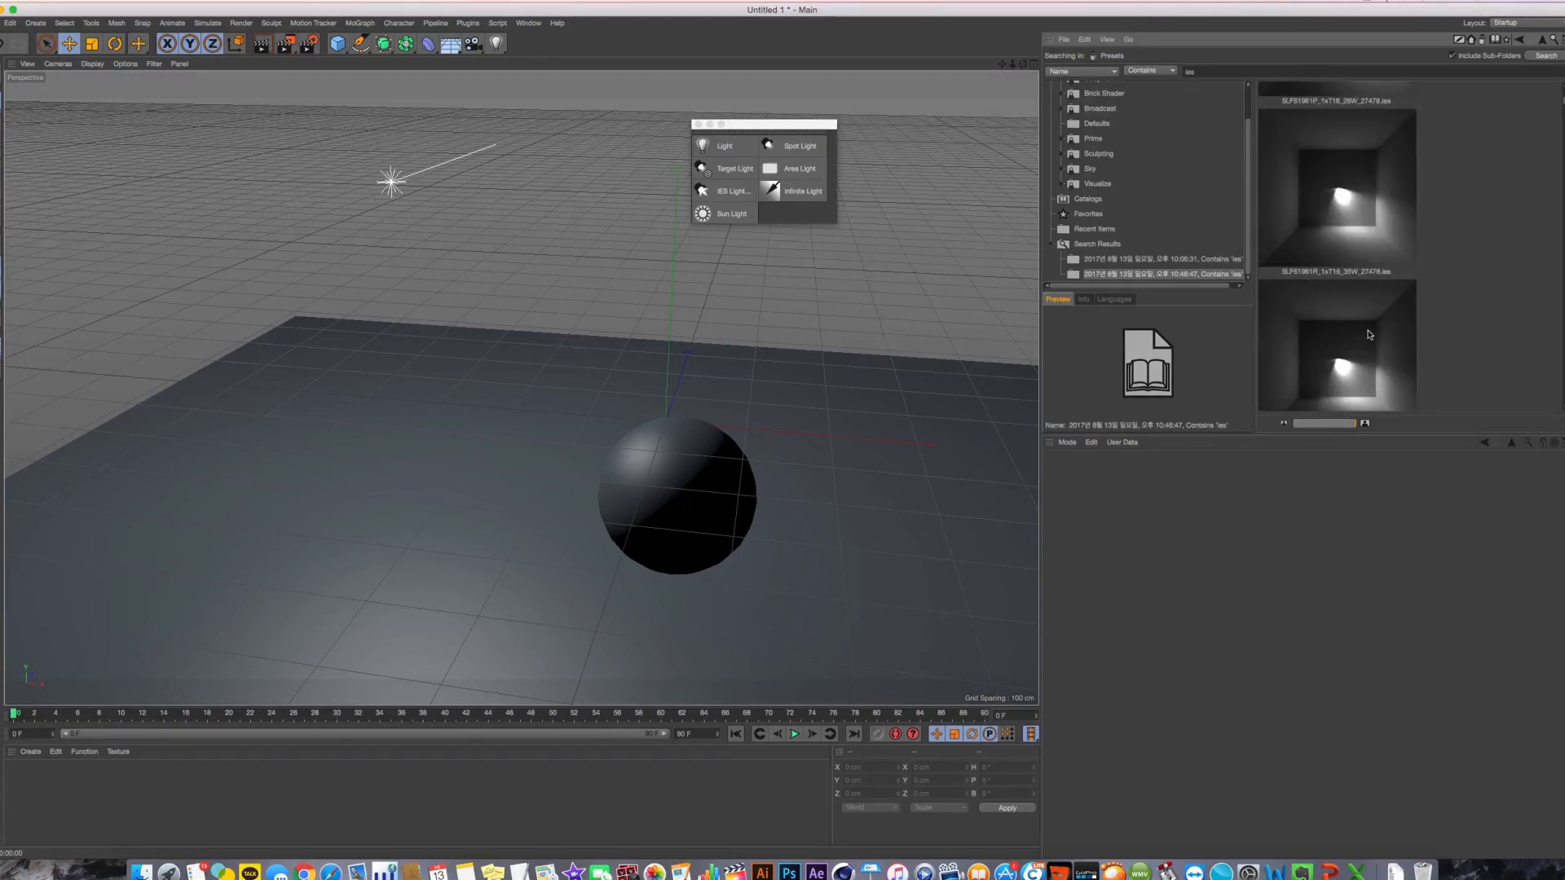
scroll(1369, 334, "down", 5)
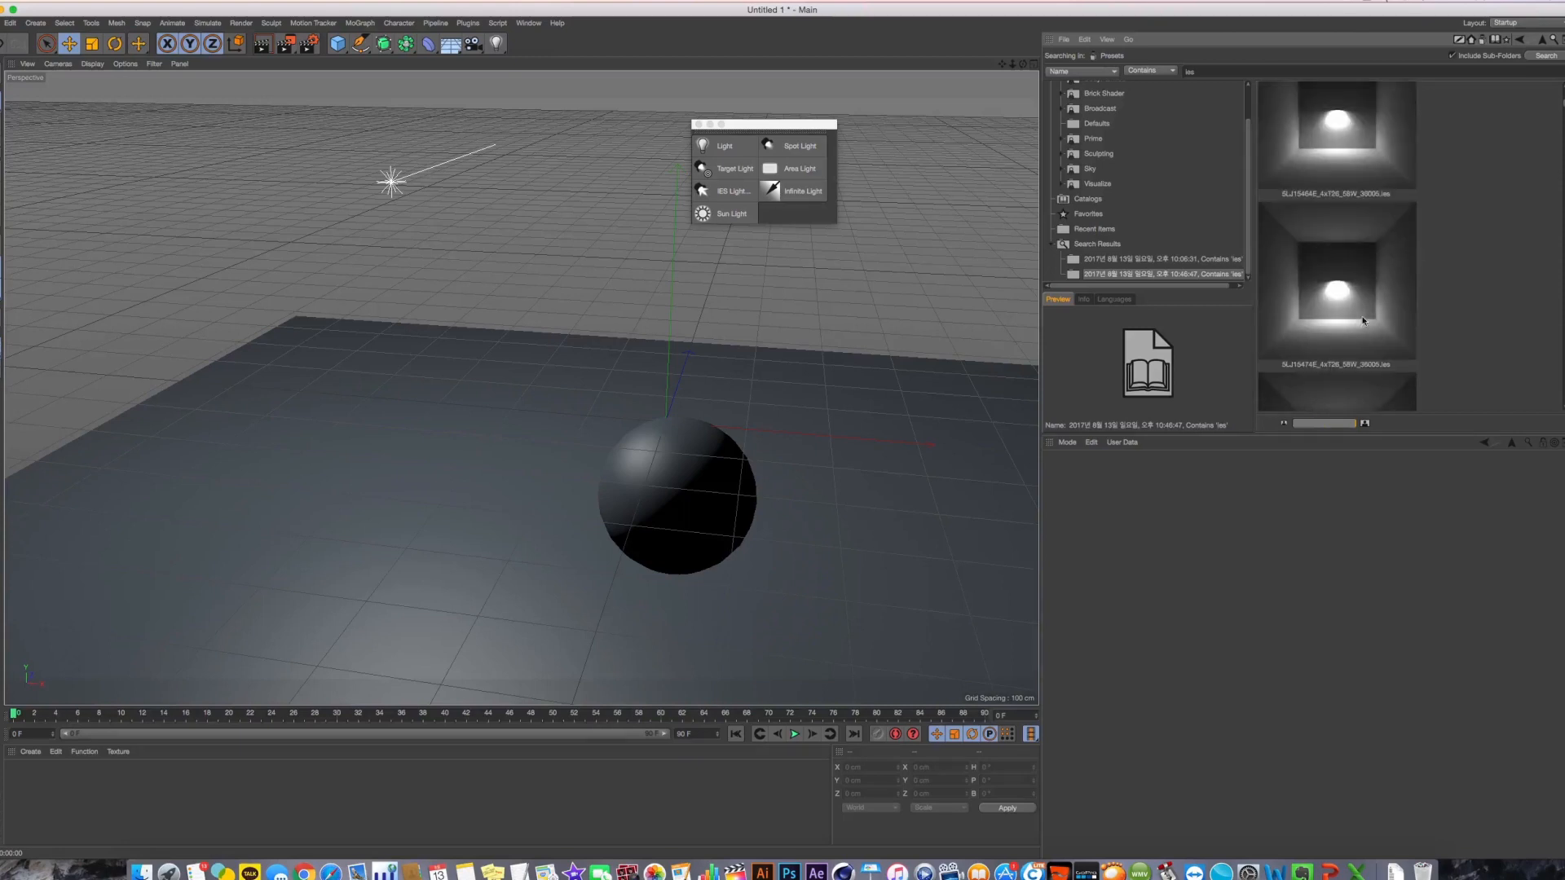
scroll(1361, 318, "down", 3)
scroll(1358, 311, "down", 6)
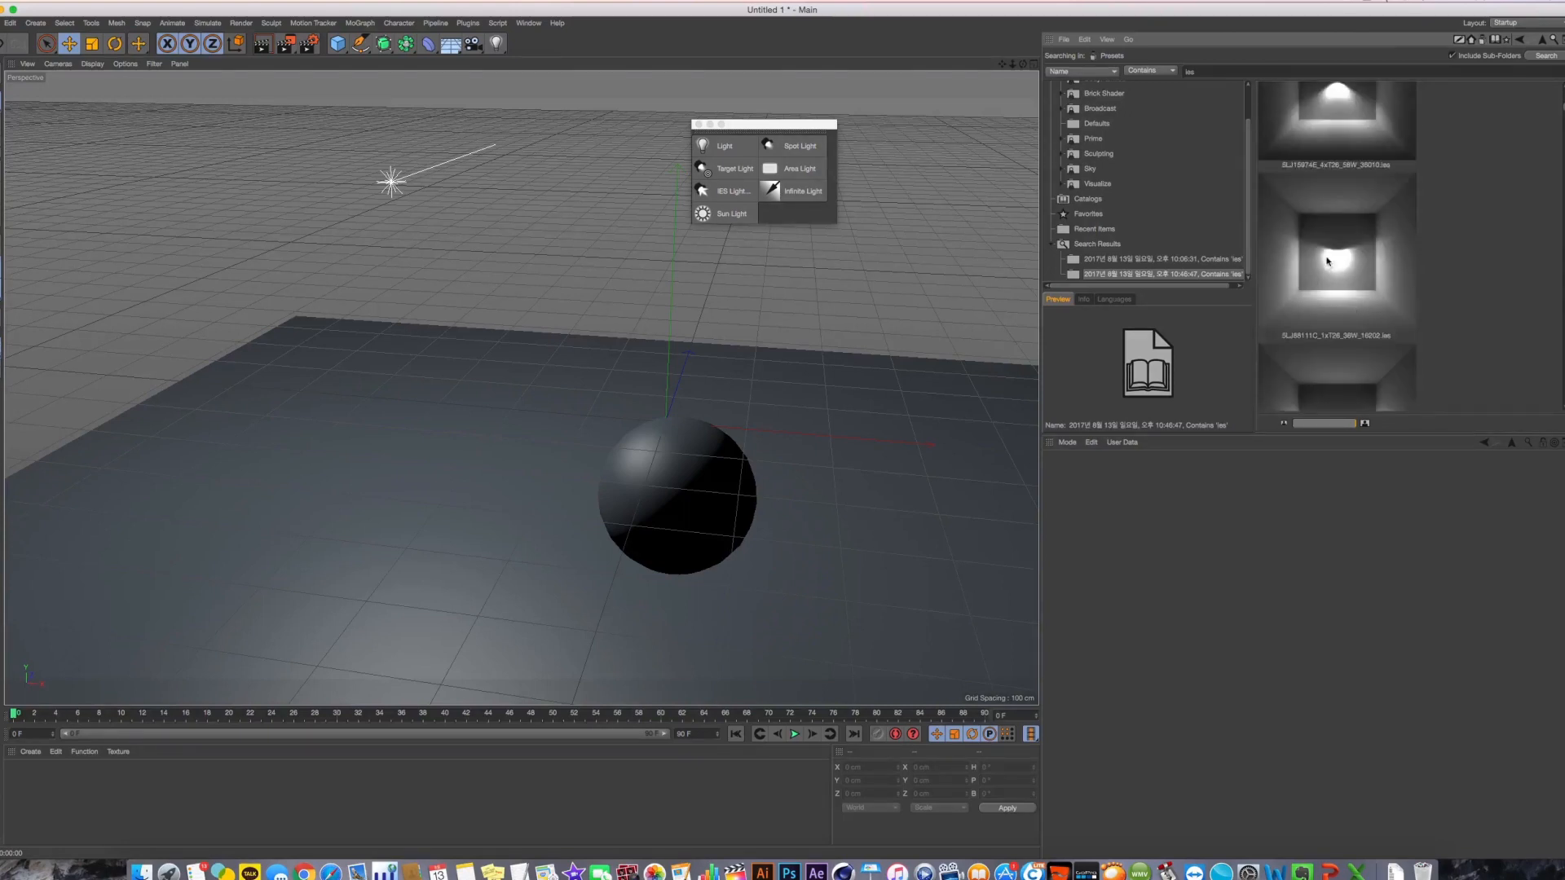
scroll(1336, 262, "down", 4)
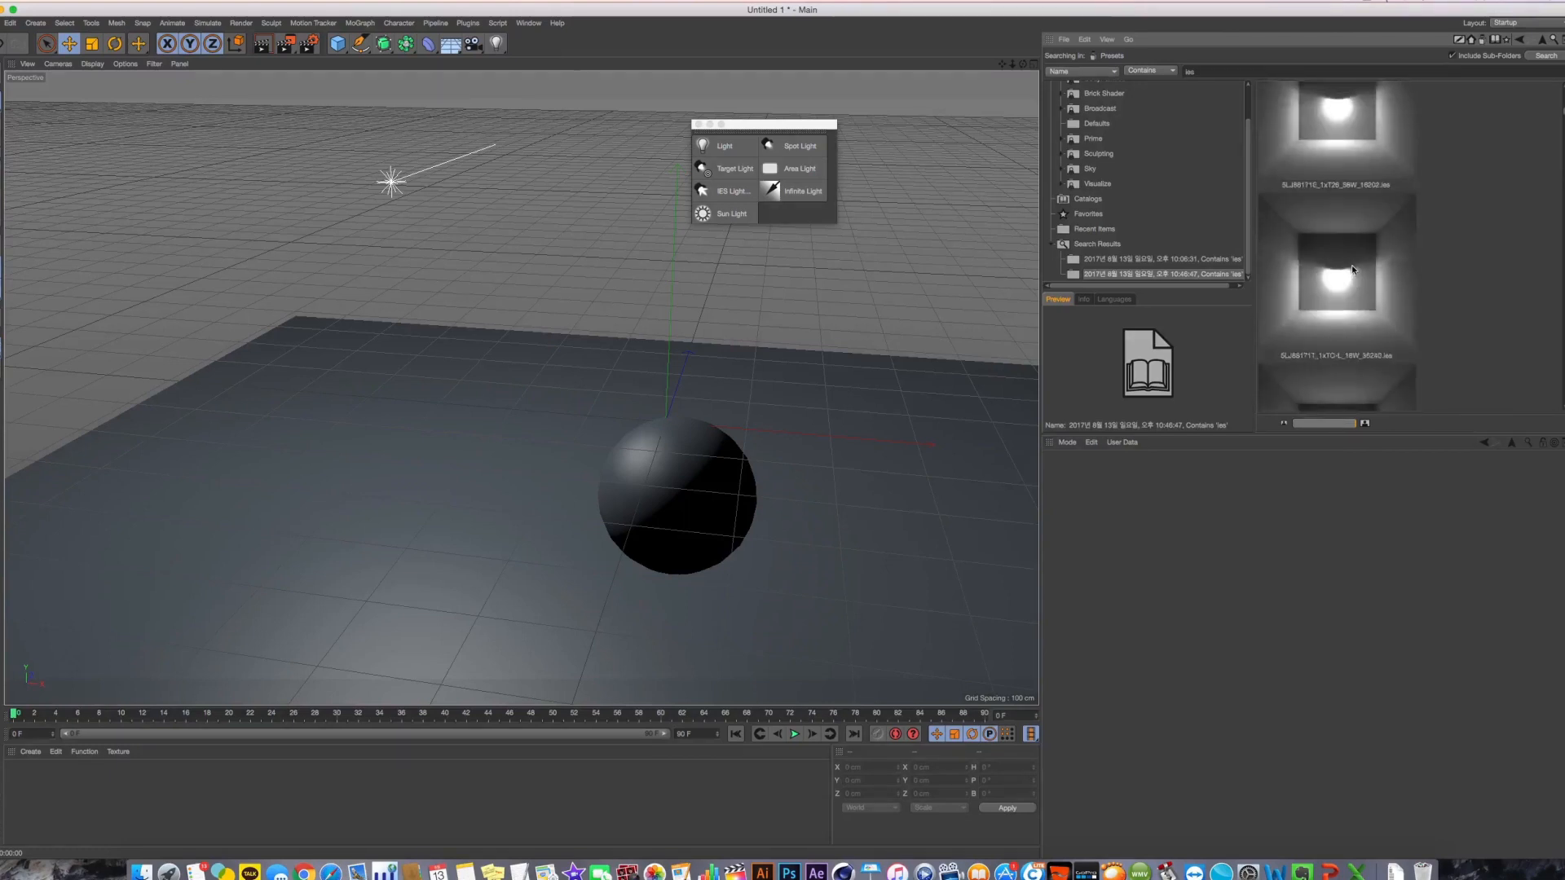
scroll(1351, 266, "down", 5)
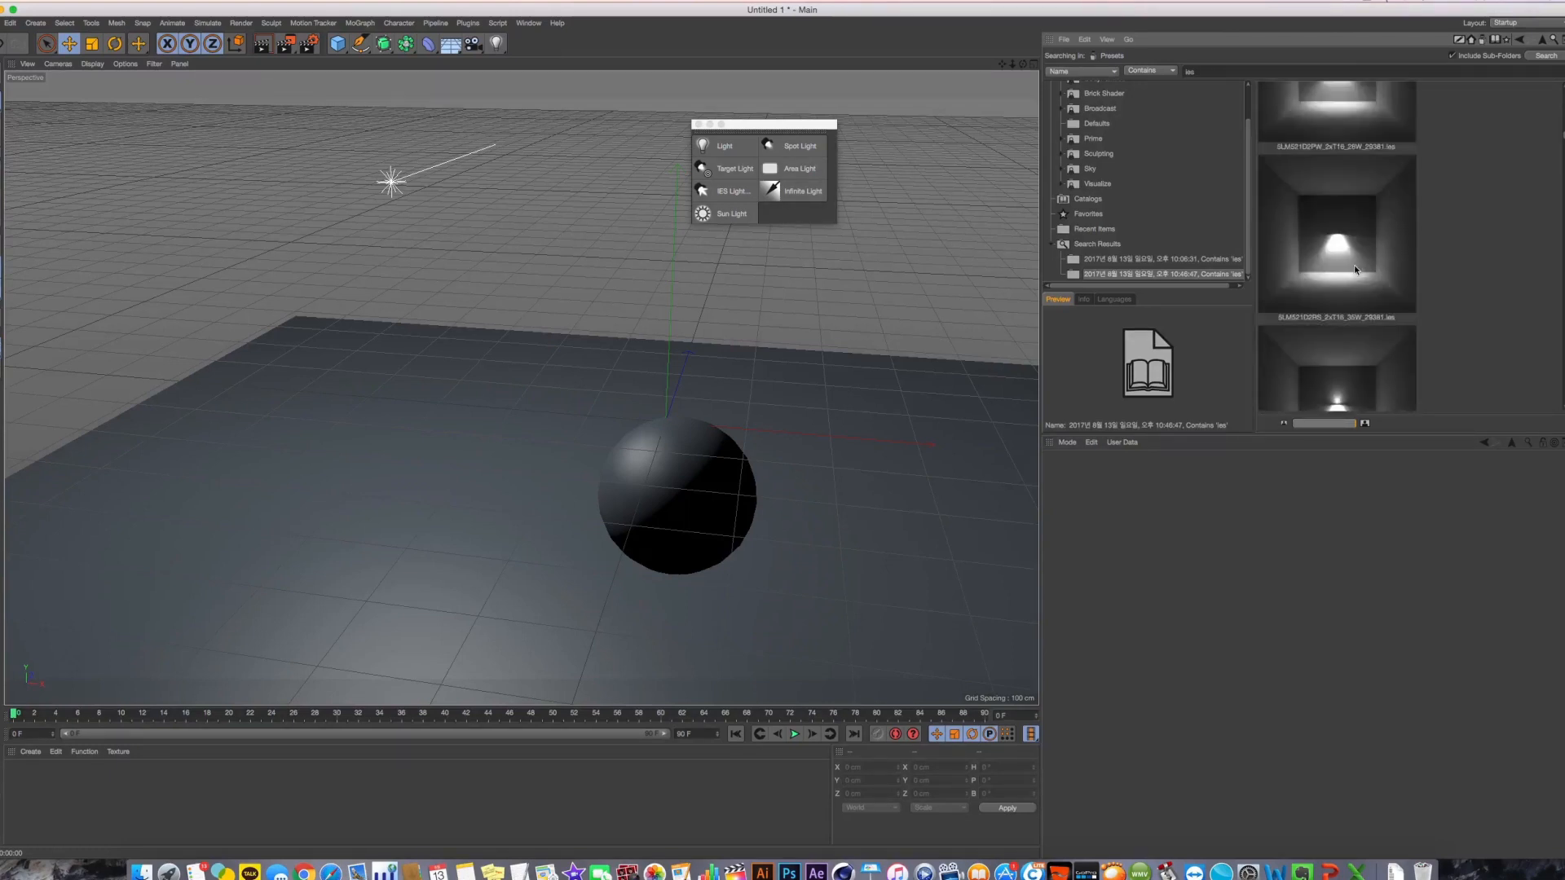
scroll(1355, 269, "down", 2)
left_click(1314, 251)
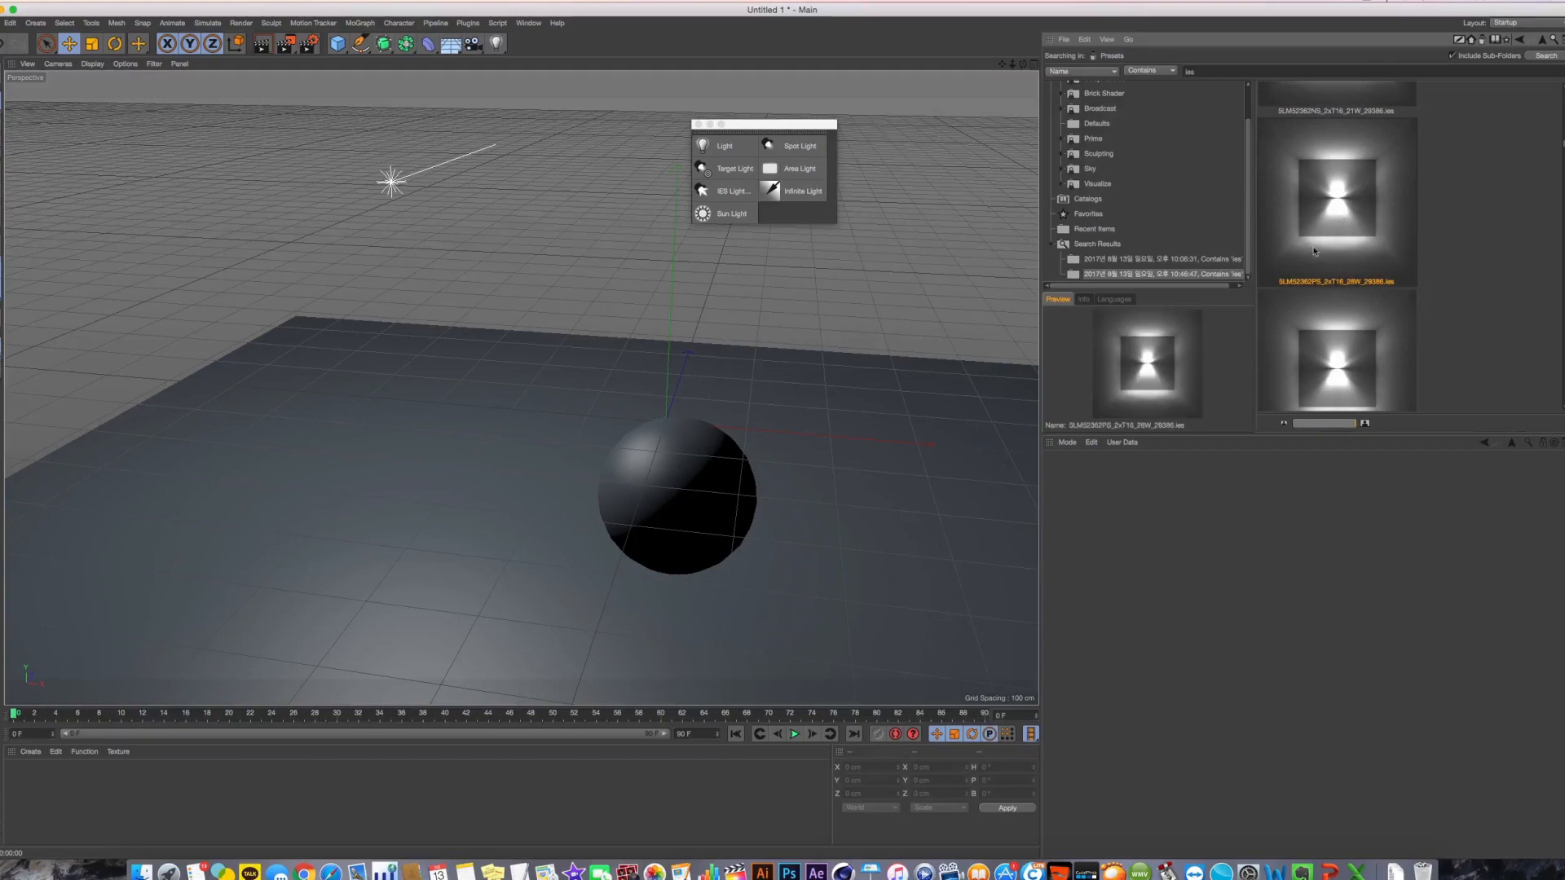
left_click(728, 191)
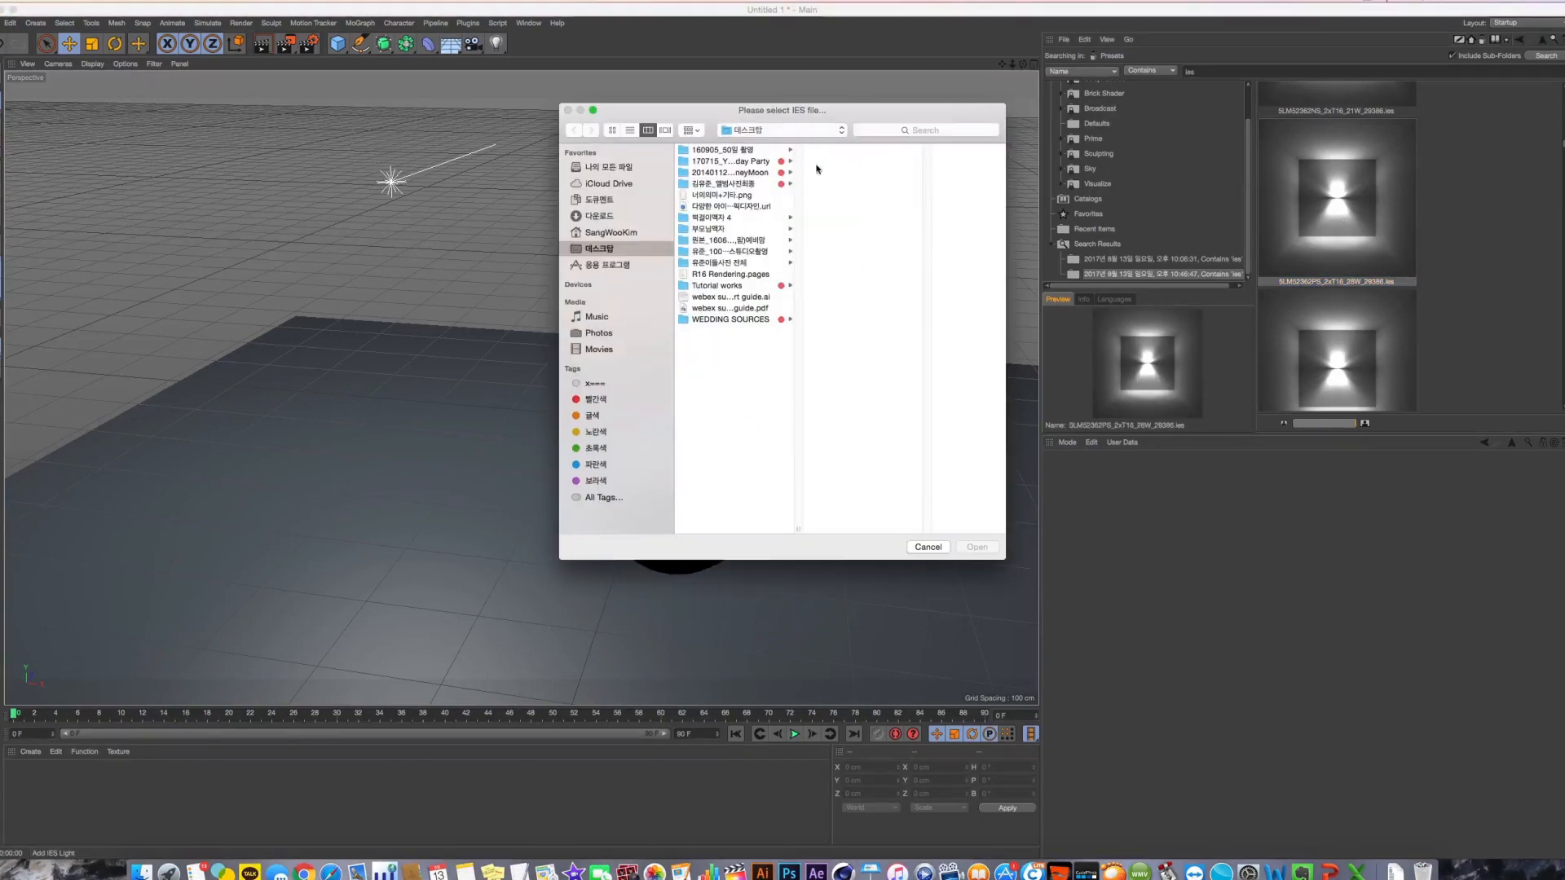
left_click_drag(709, 116, 749, 187)
left_click(967, 617)
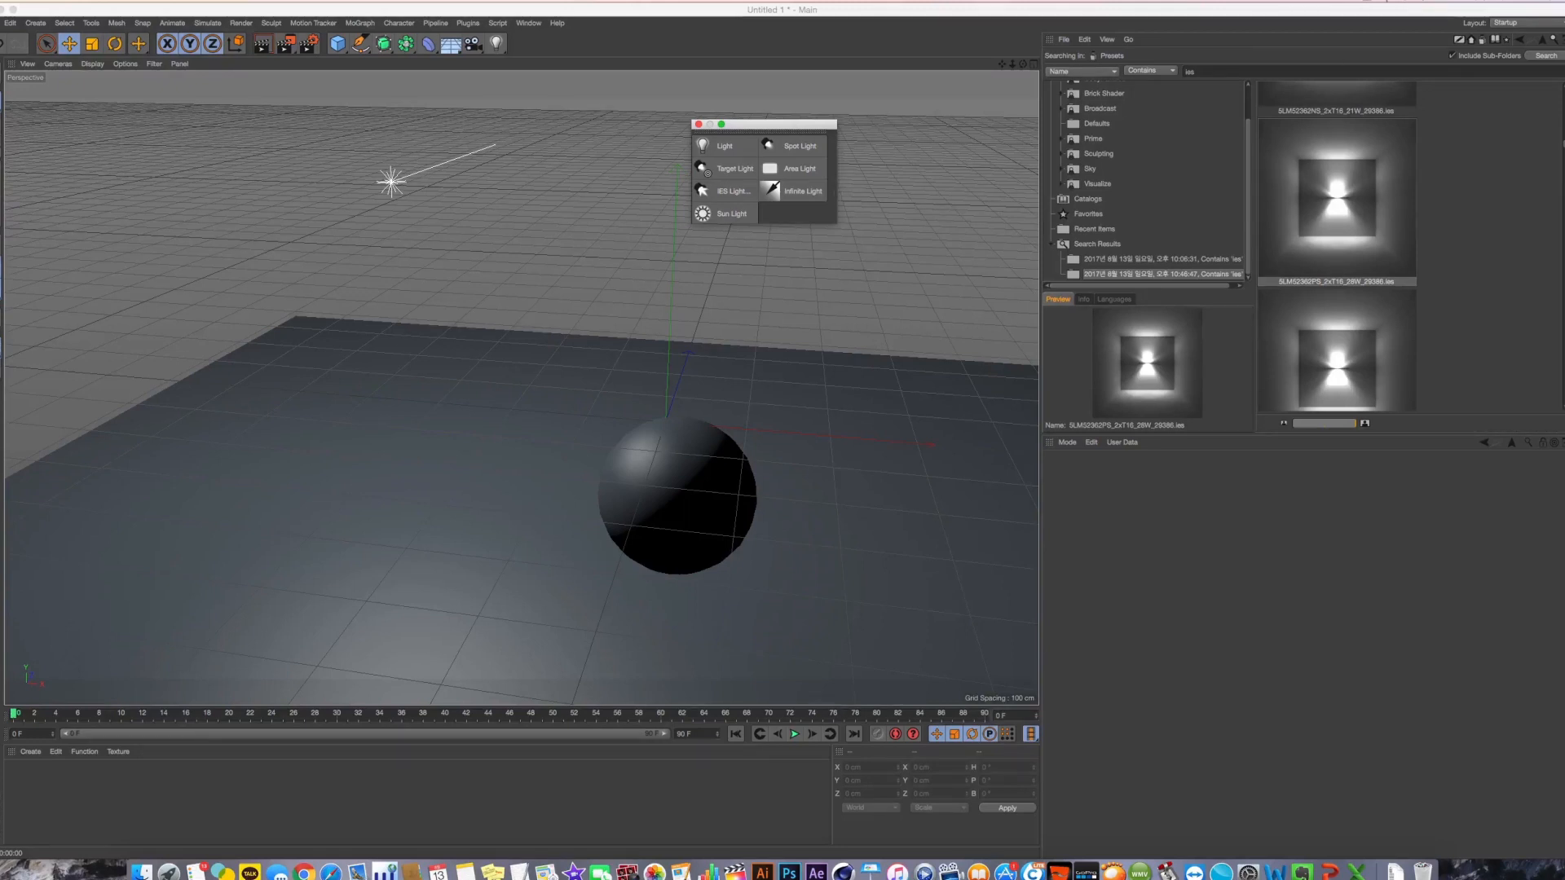
Select the IES light in the object list and examine its Photometric settings, including the photometric data file and preview
left_click(1561, 65)
left_click(1071, 79)
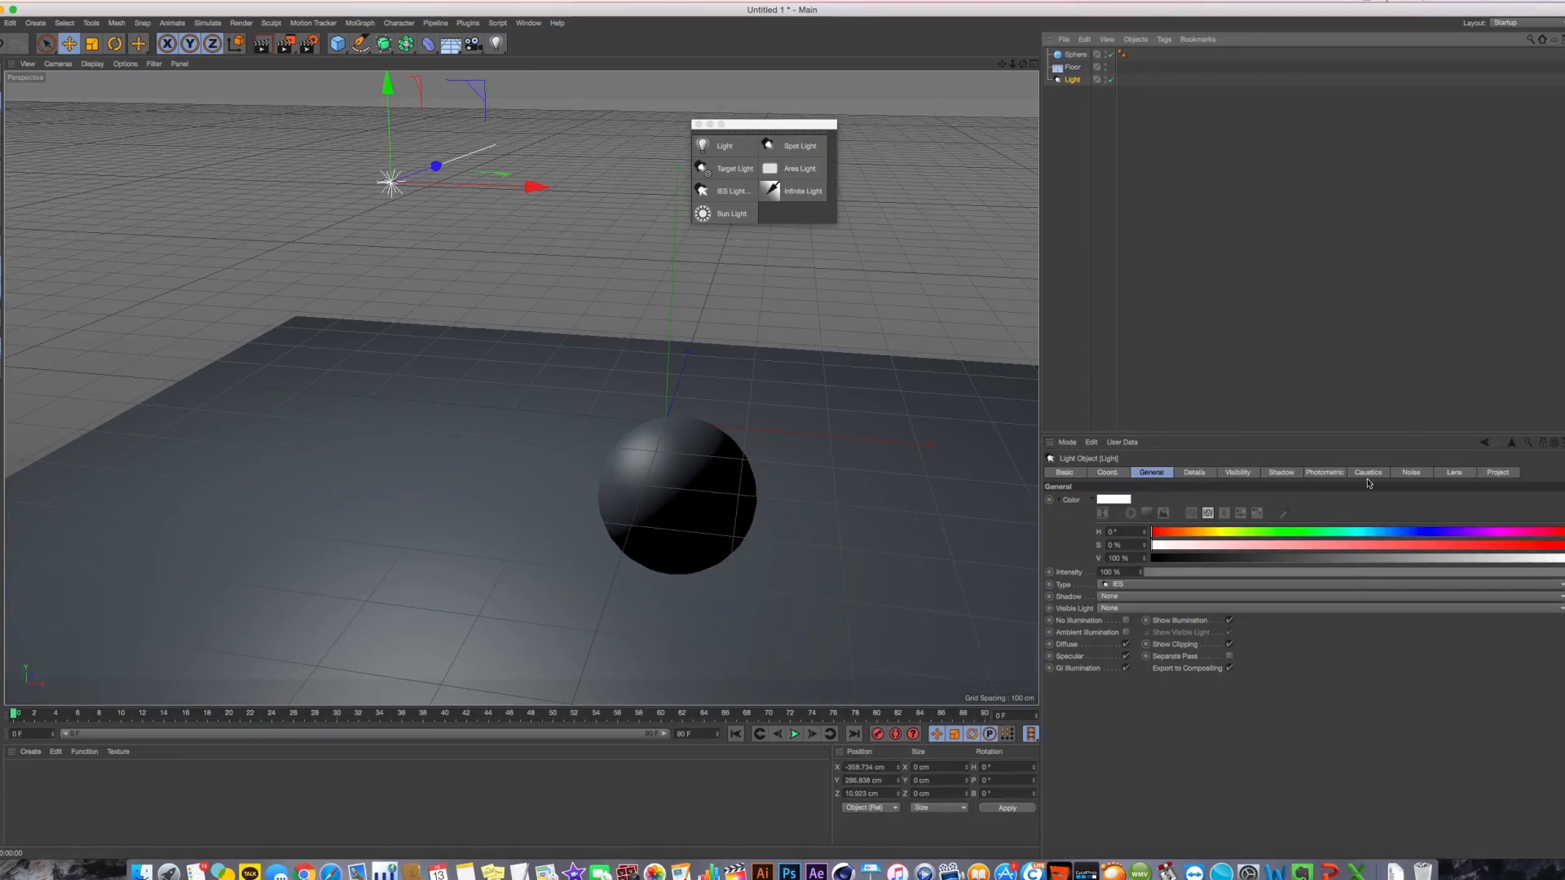
left_click(1332, 474)
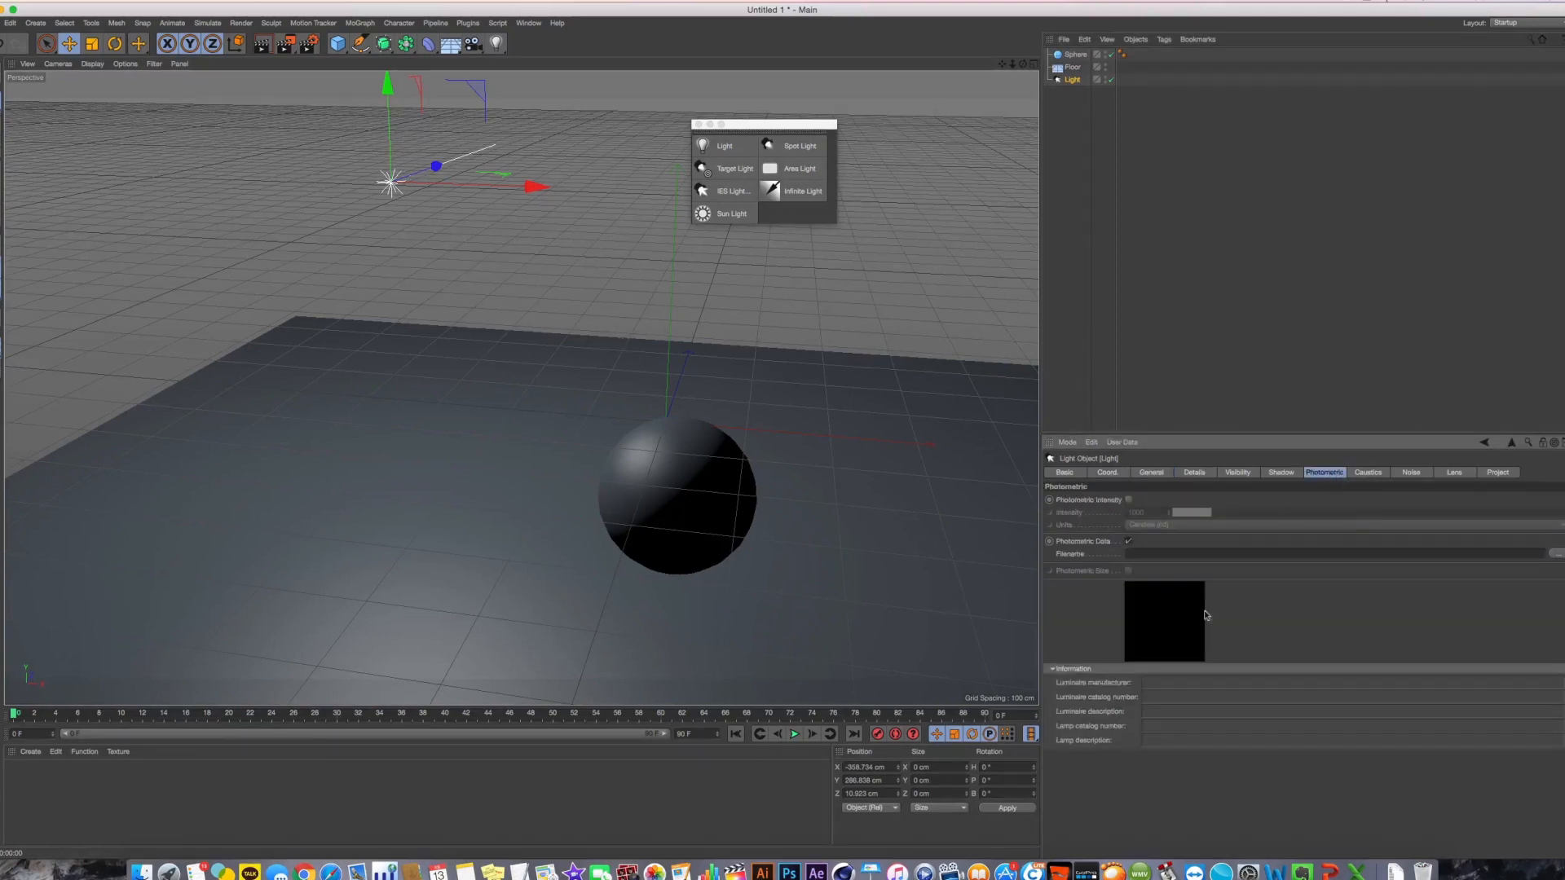
left_click(1125, 476)
left_click(1153, 474)
Switch the light's type to Omni to compare its Photometric settings, and set the type back to IES
left_click(1121, 585)
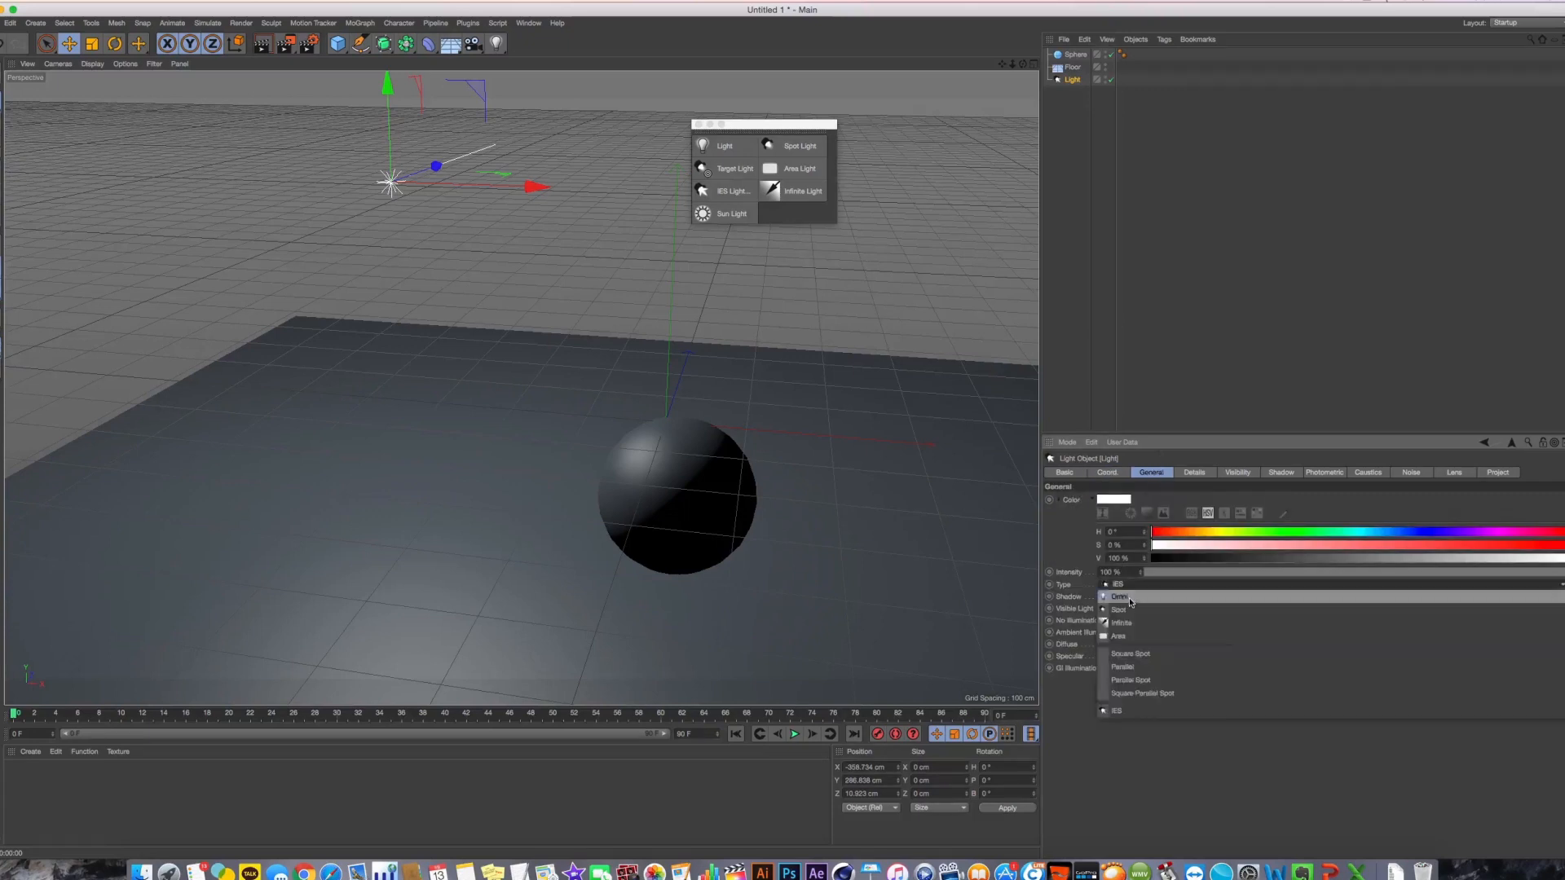
left_click(1128, 598)
left_click(1323, 473)
left_click(1153, 473)
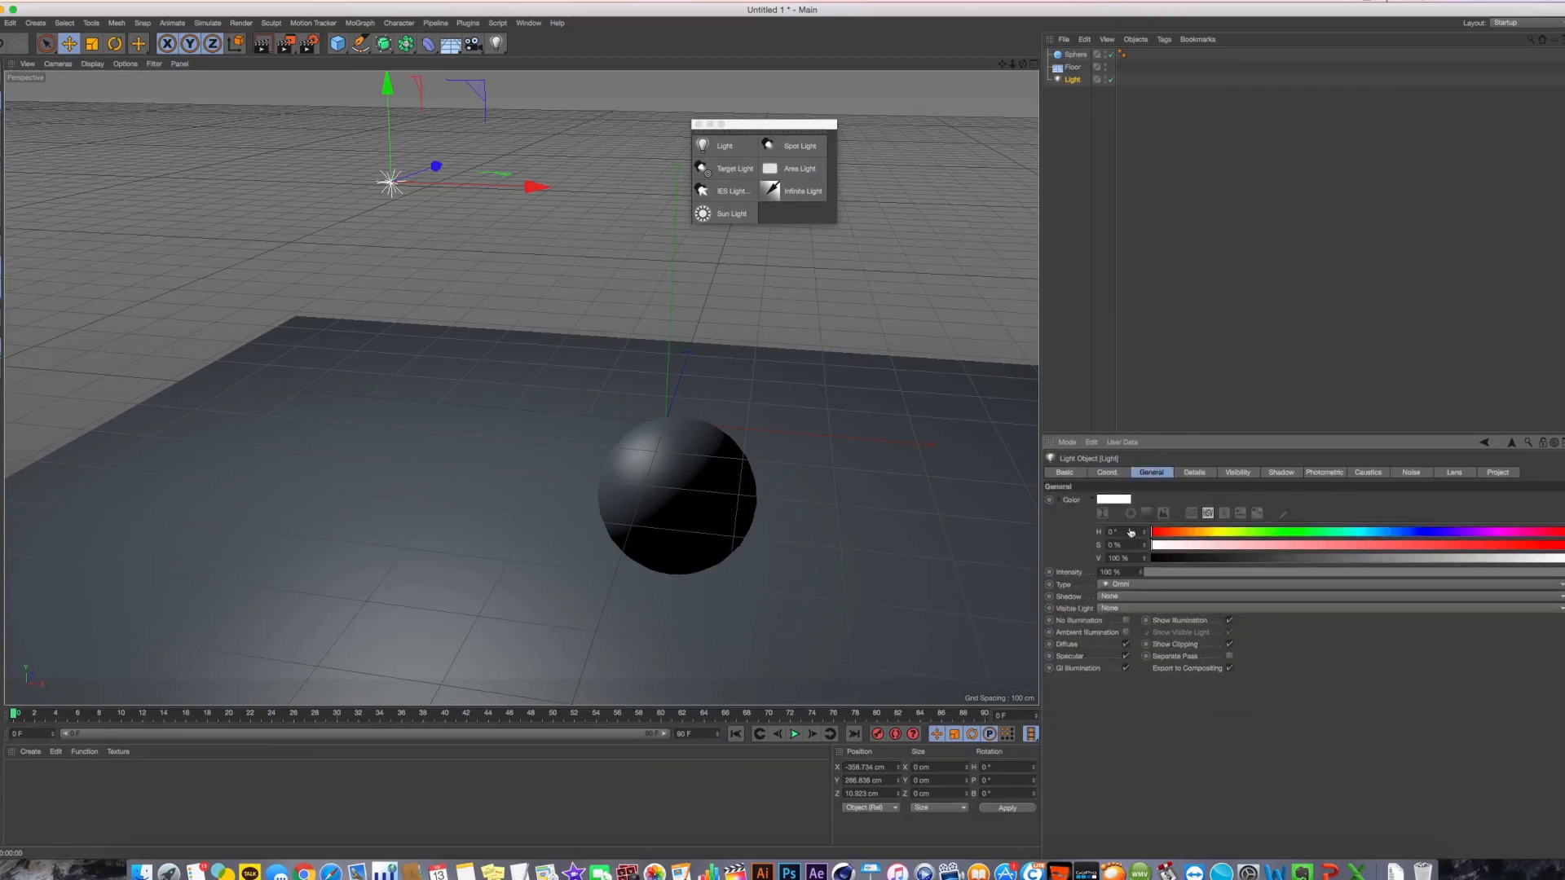
left_click(1125, 584)
left_click(1167, 709)
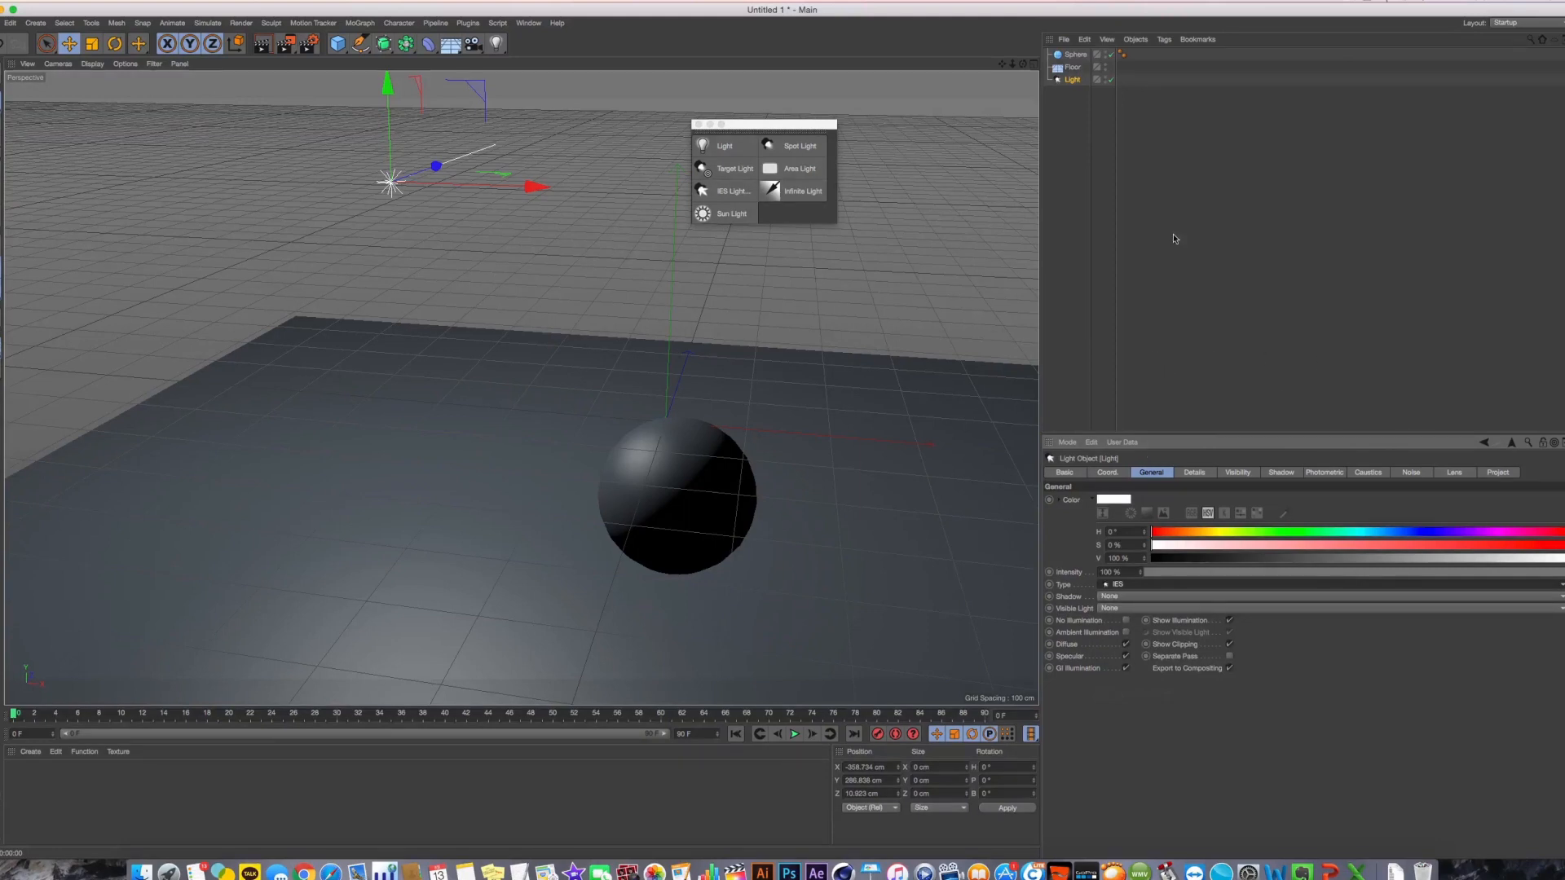
Browse the IES presets in the Content Browser to find a suitable downward light pattern
left_click(732, 192)
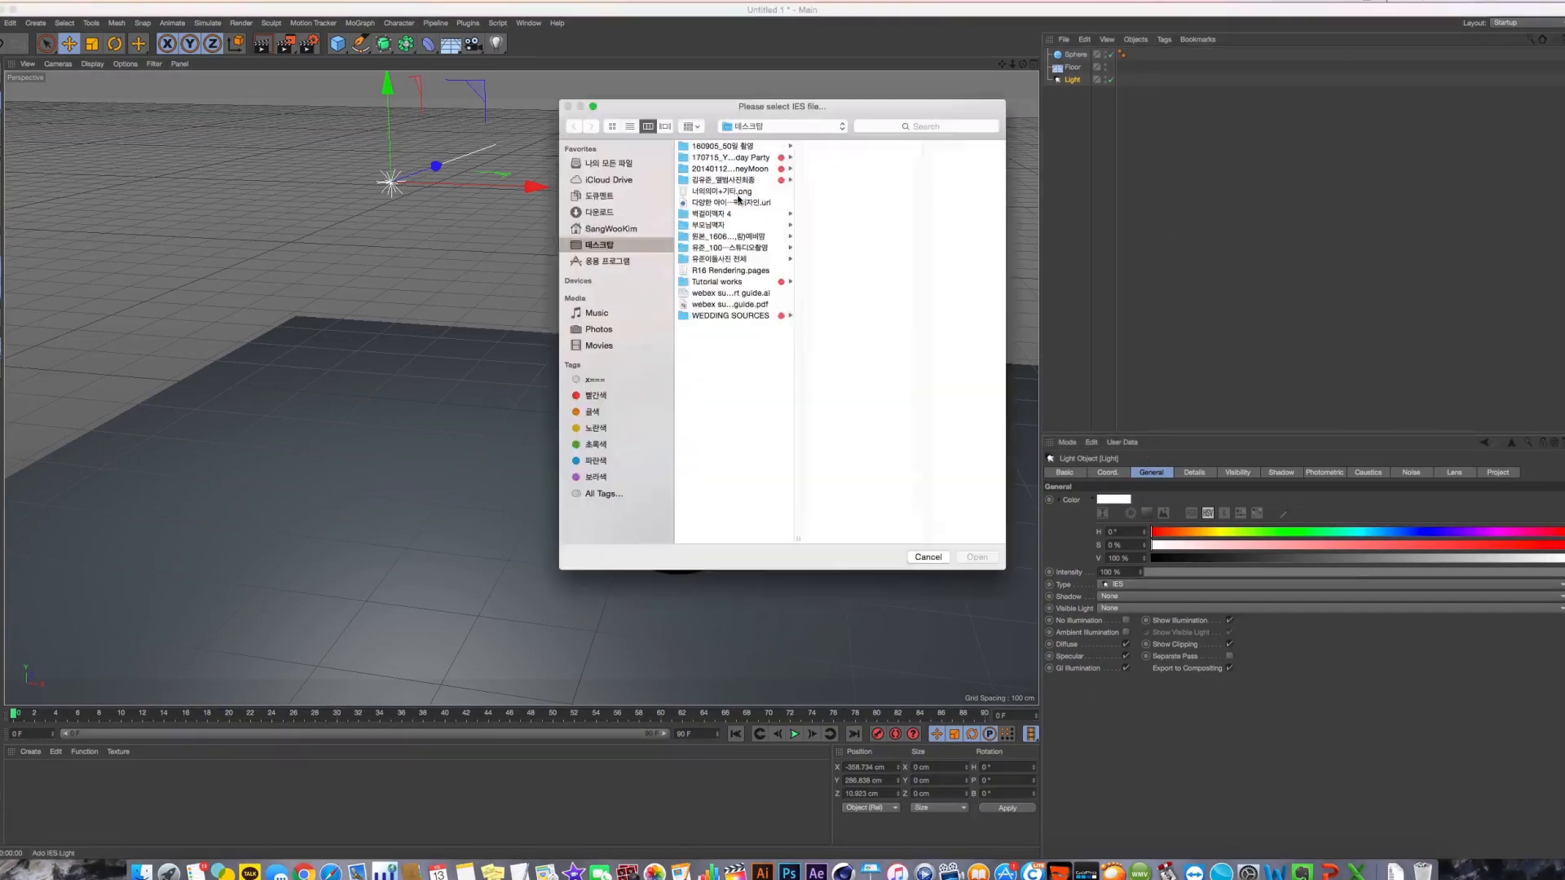
left_click(929, 557)
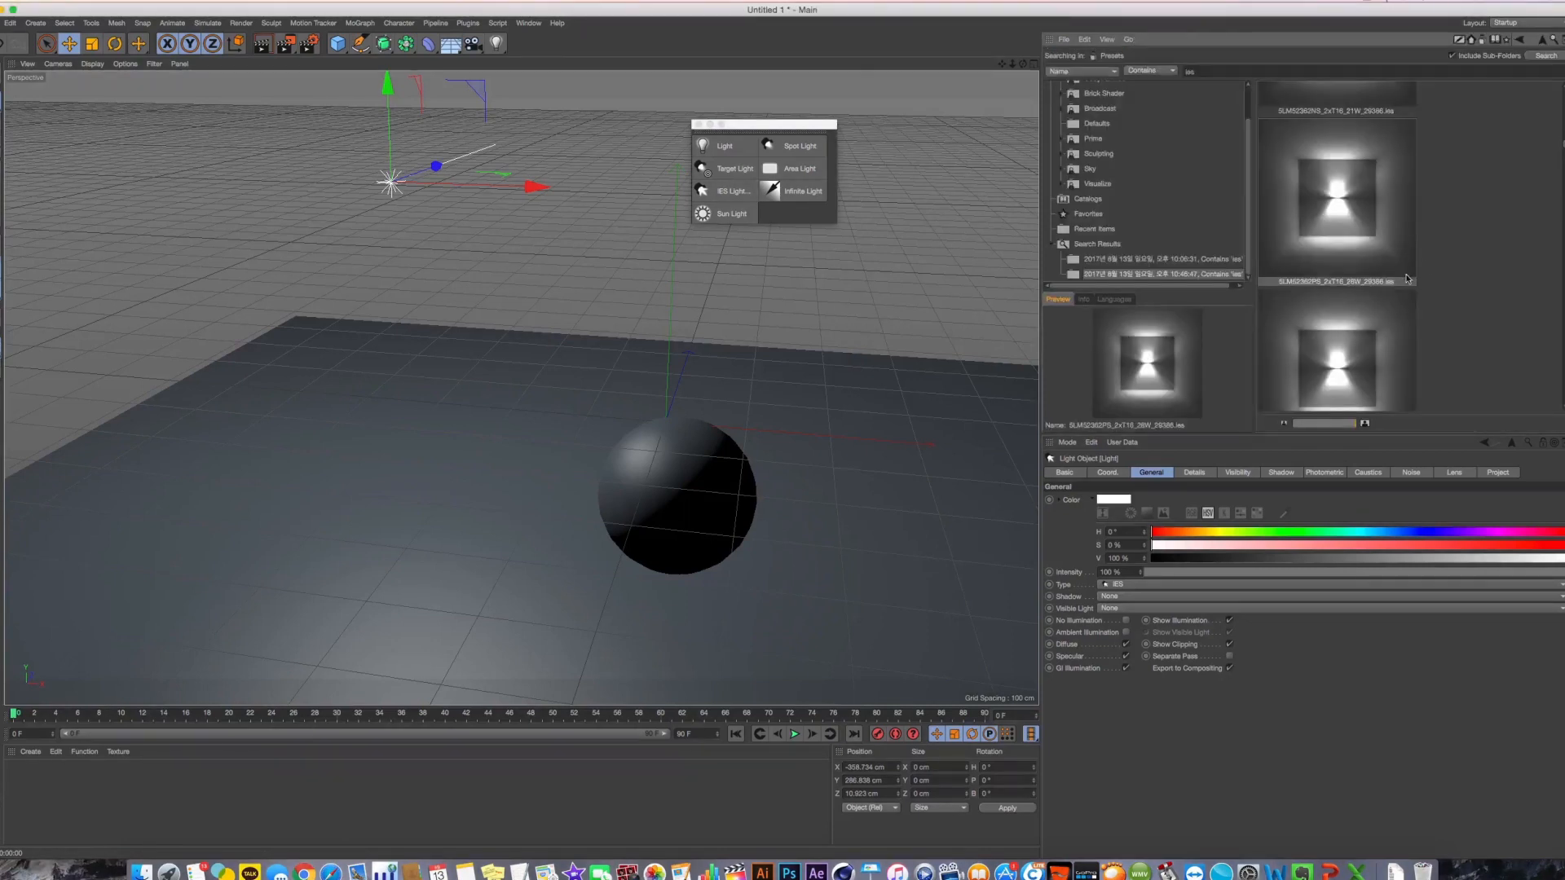
scroll(1516, 231, "down", 3)
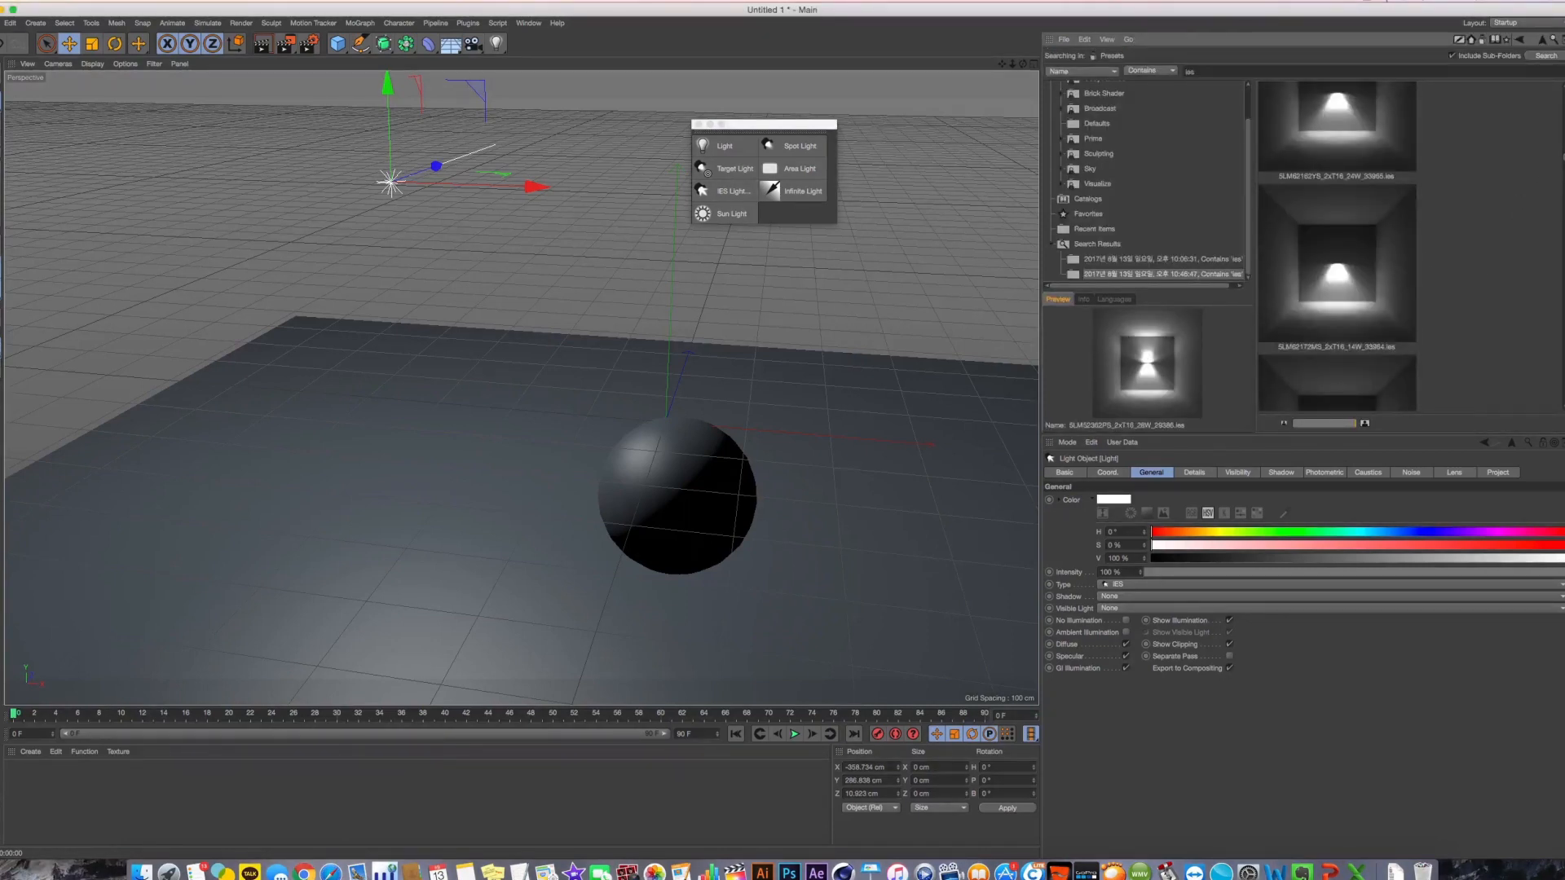
scroll(1542, 184, "down", 3)
scroll(1476, 314, "down", 5)
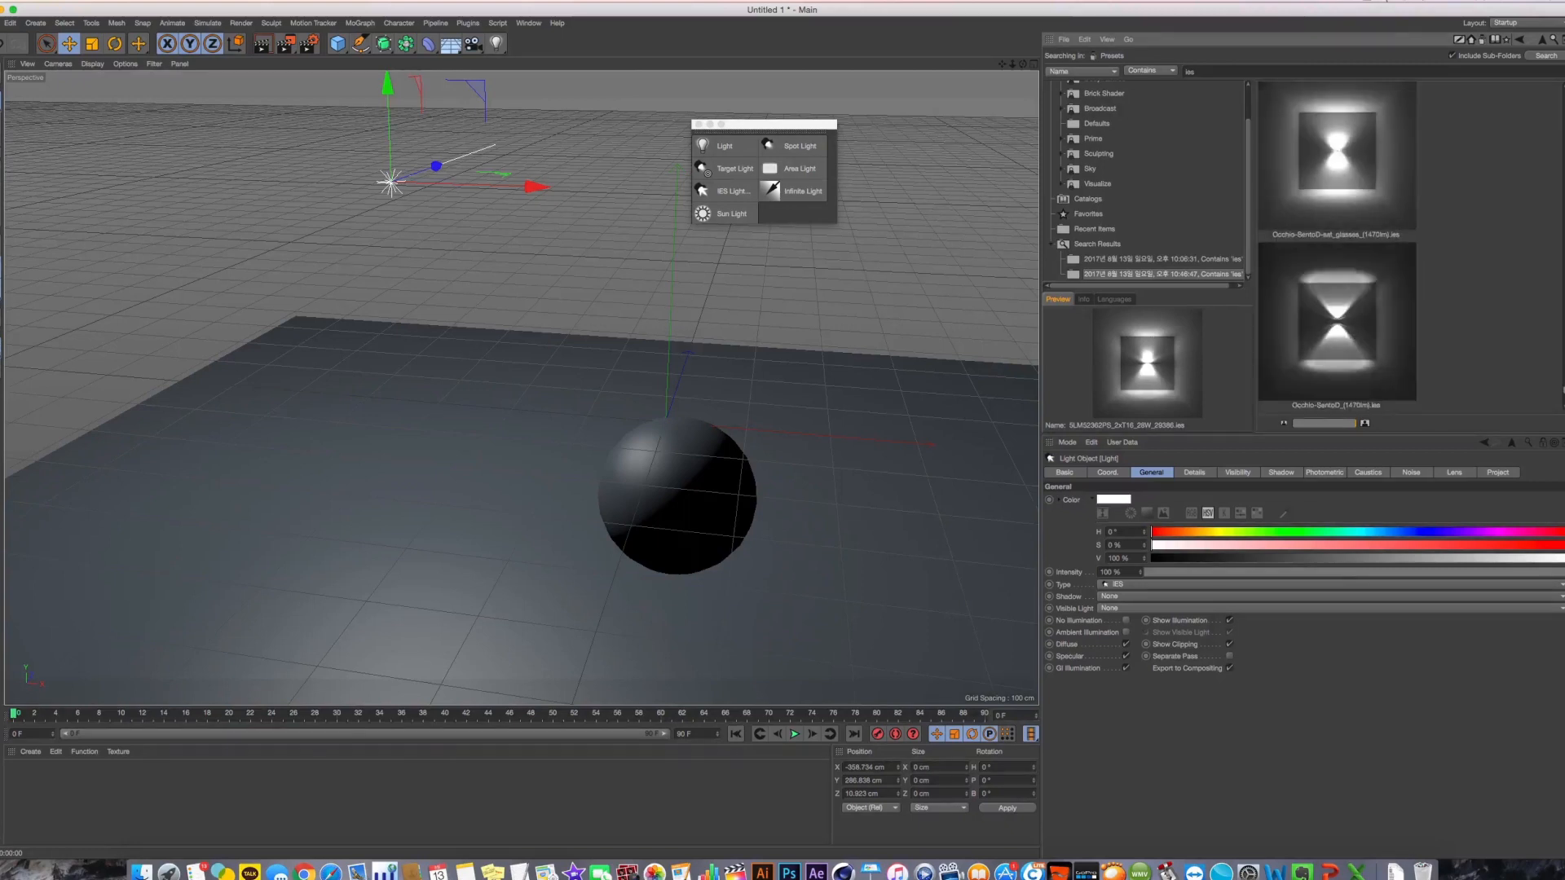
right_click(1279, 150)
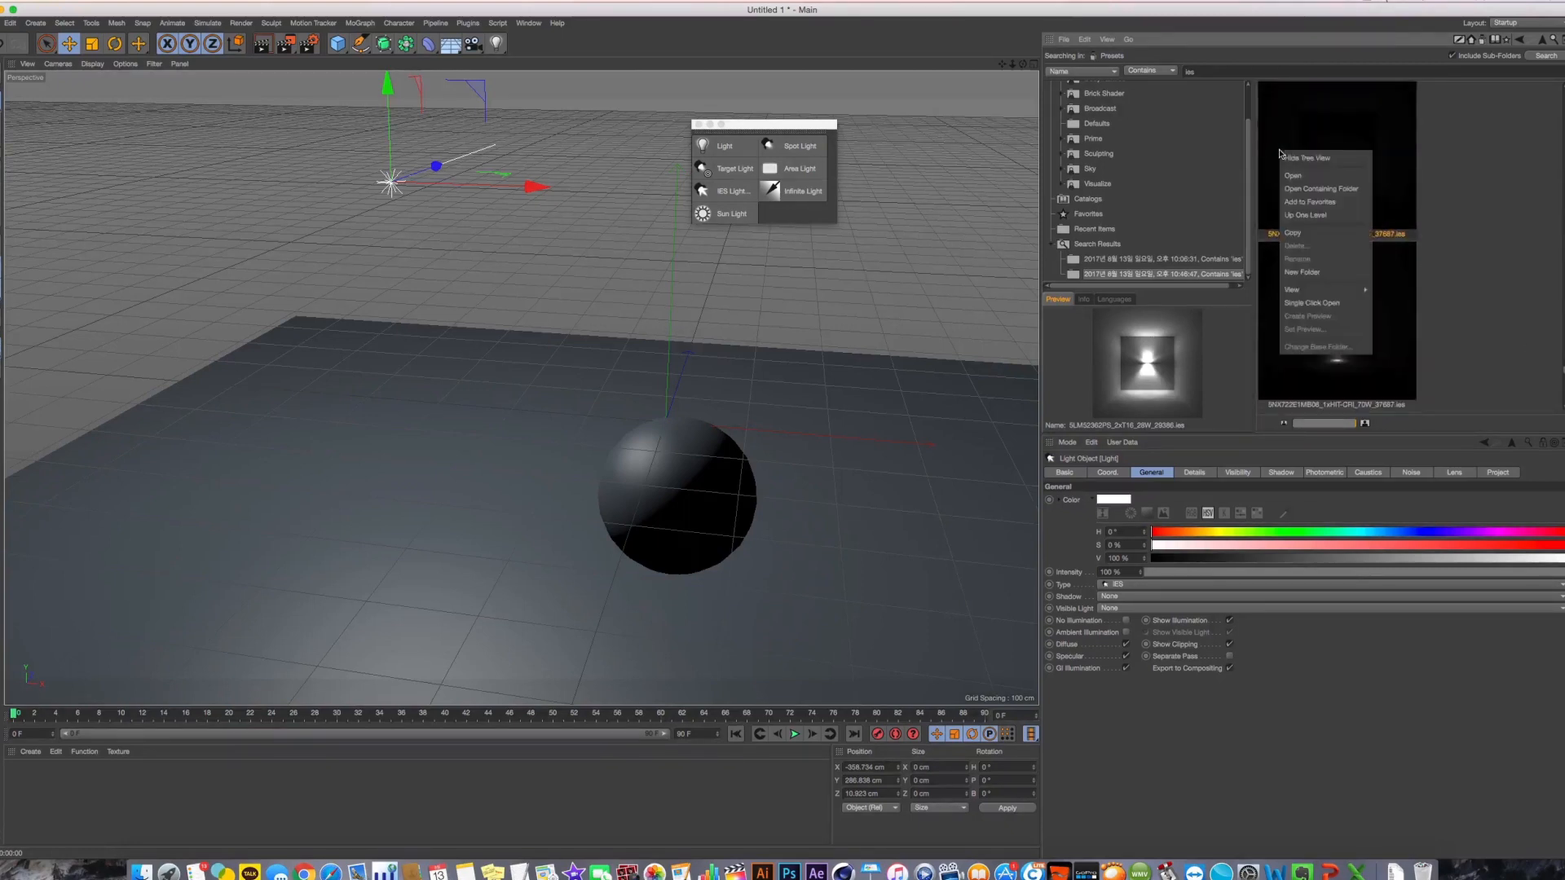
left_click(1403, 119)
scroll(1383, 235, "up", 3)
scroll(1383, 236, "down", 2)
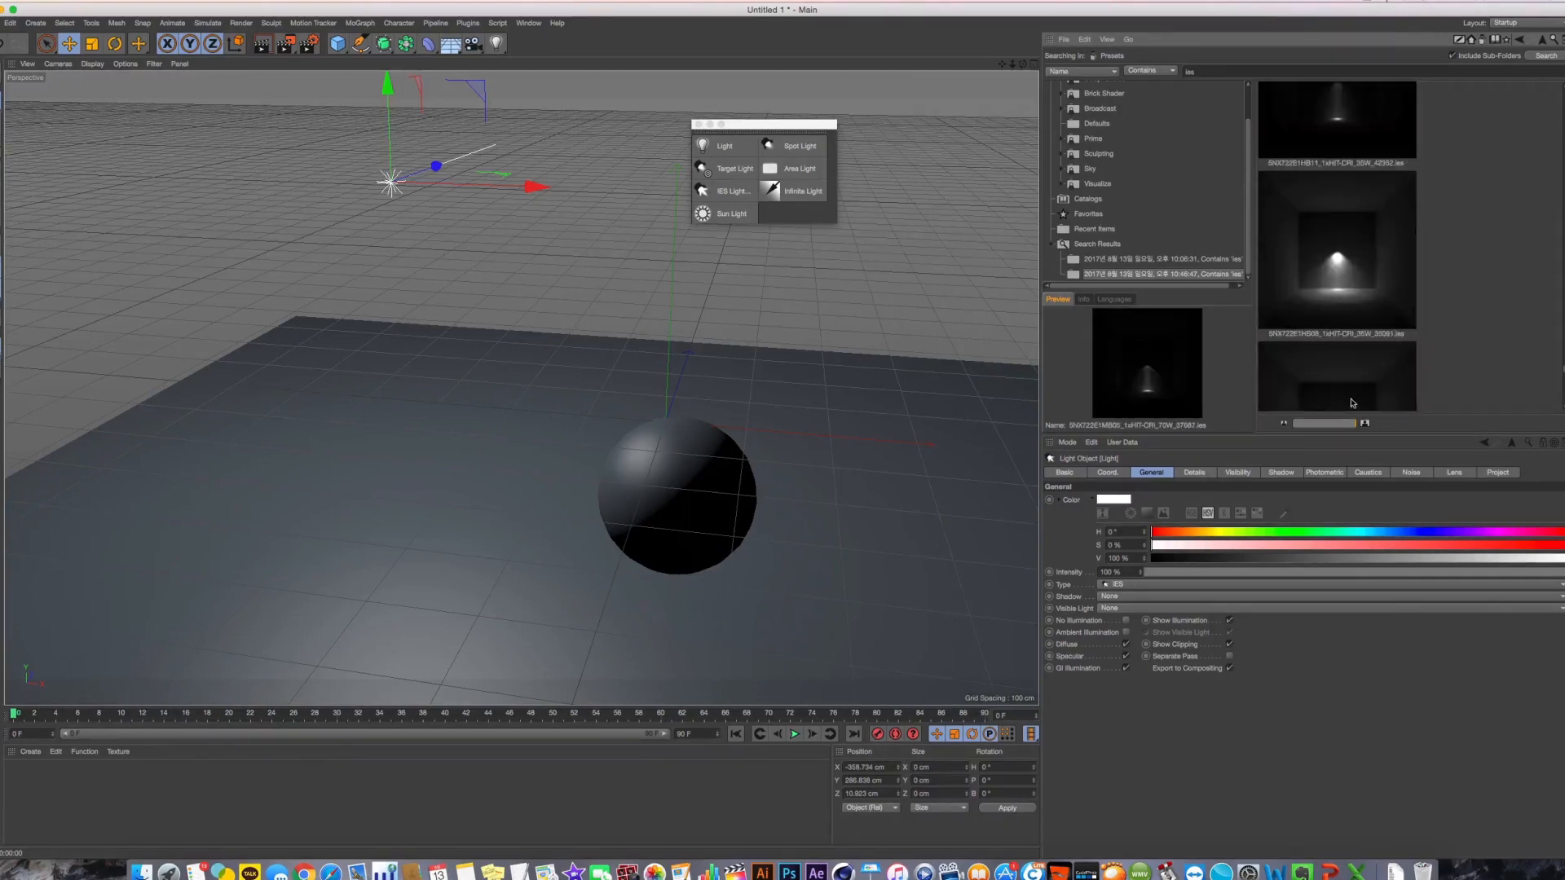
Open the 5NX722E1HS08_1xHIT-CRI_35W_35091.ies preset in the Picture Viewer and reveal its file in Finder
right_click(1345, 231)
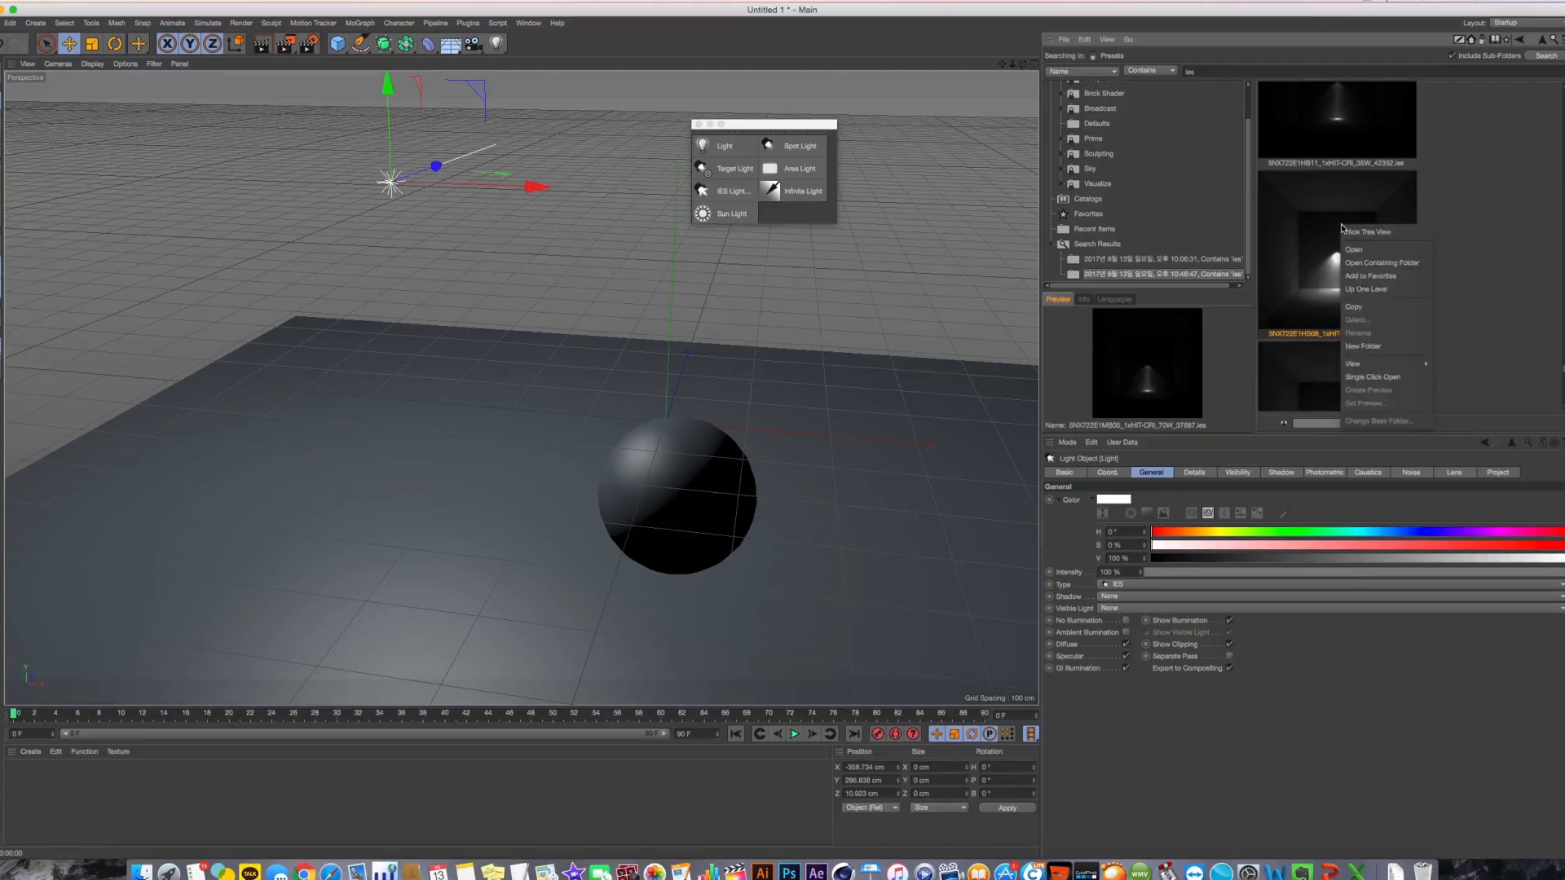
left_click(1399, 254)
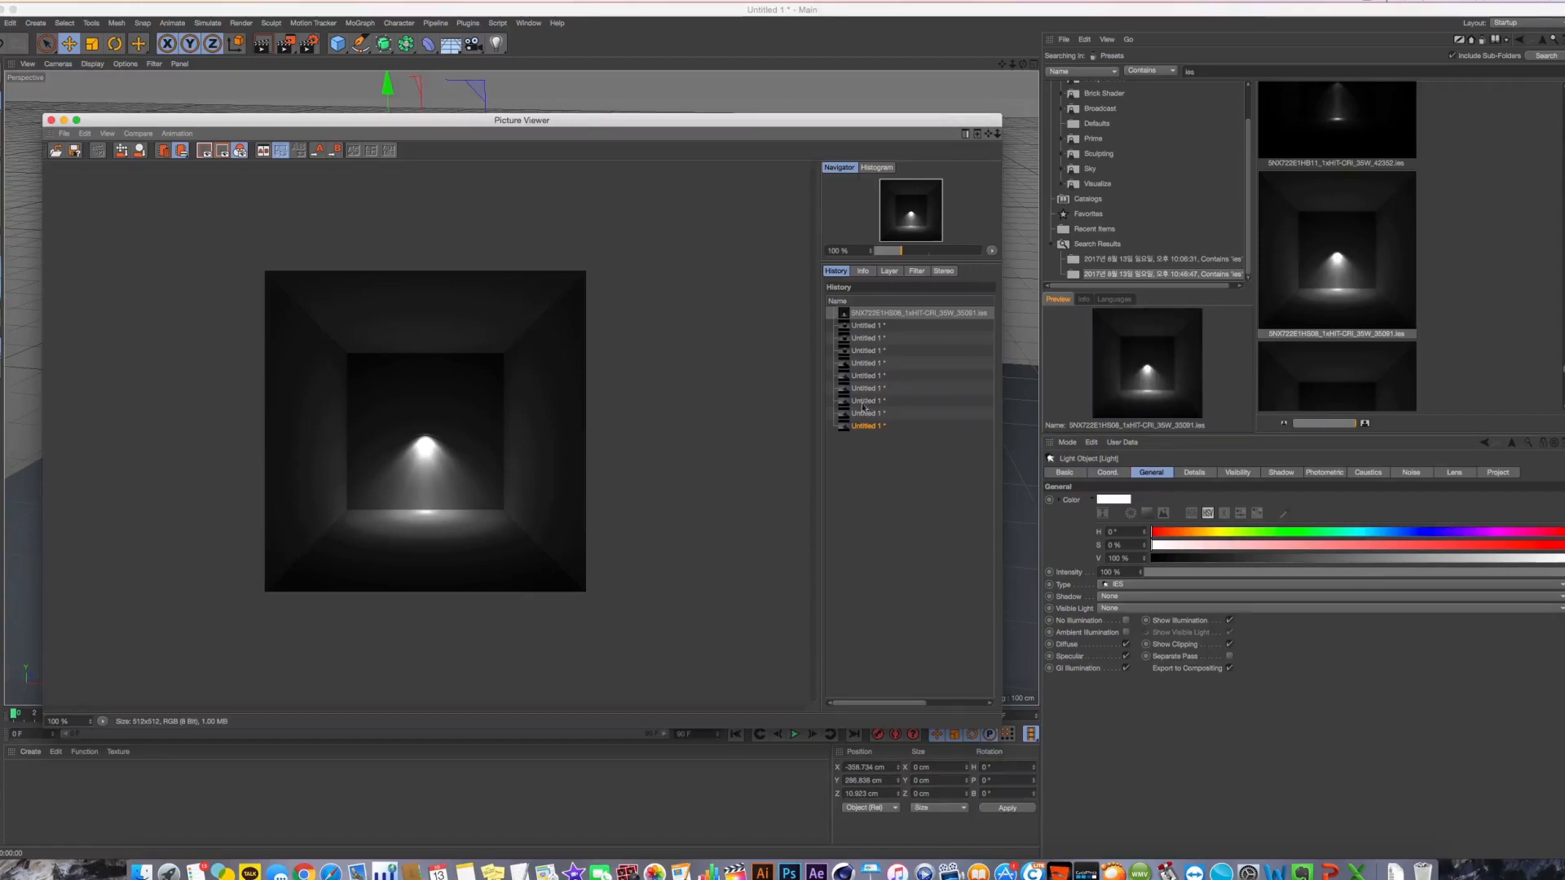
right_click(869, 315)
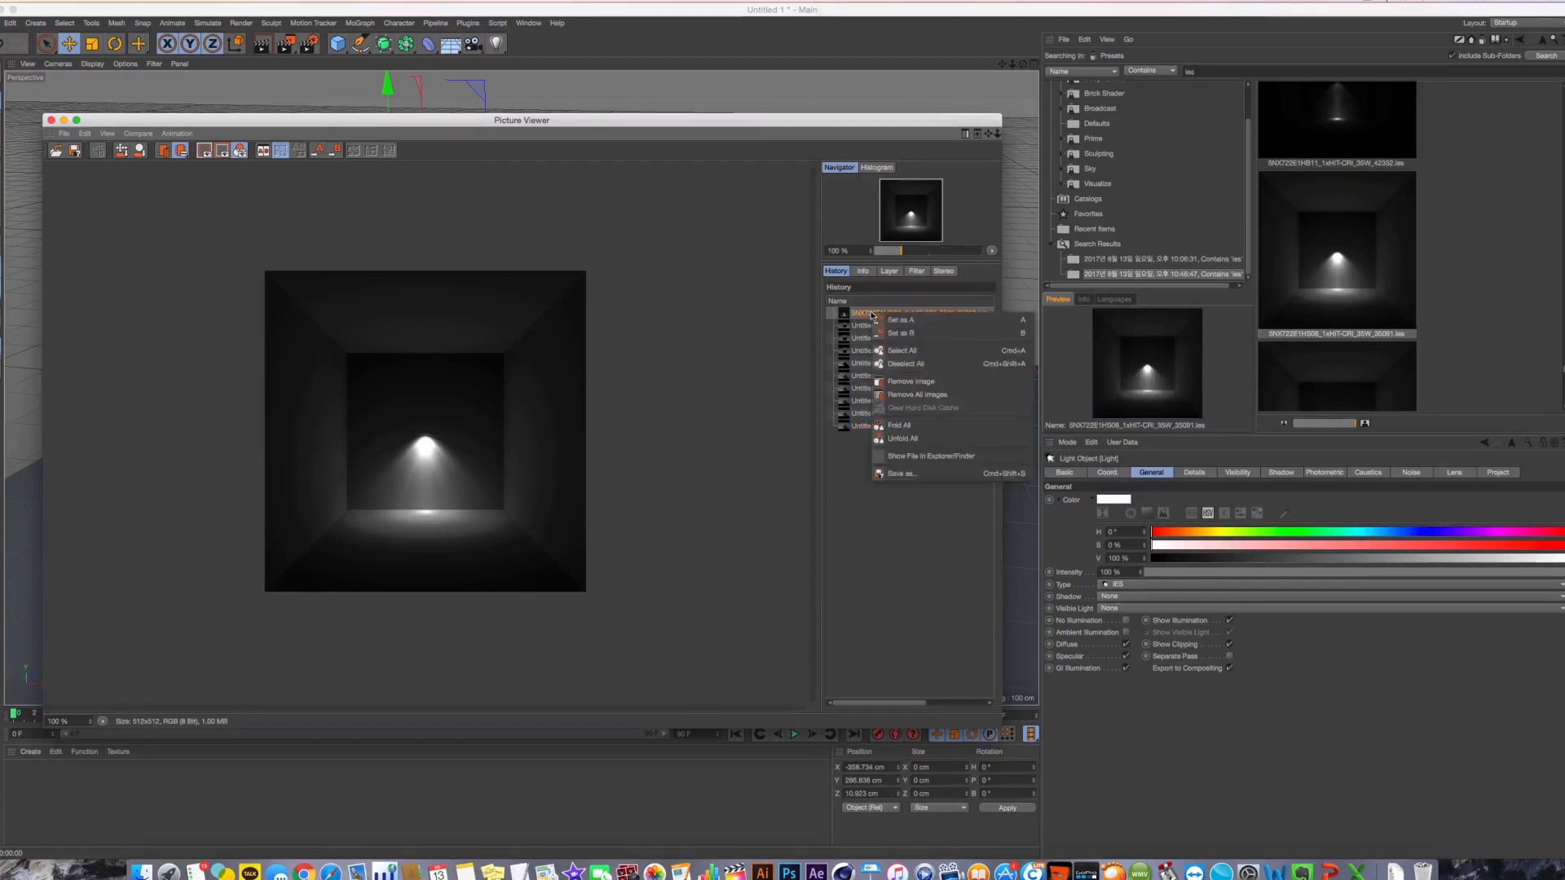
left_click(944, 457)
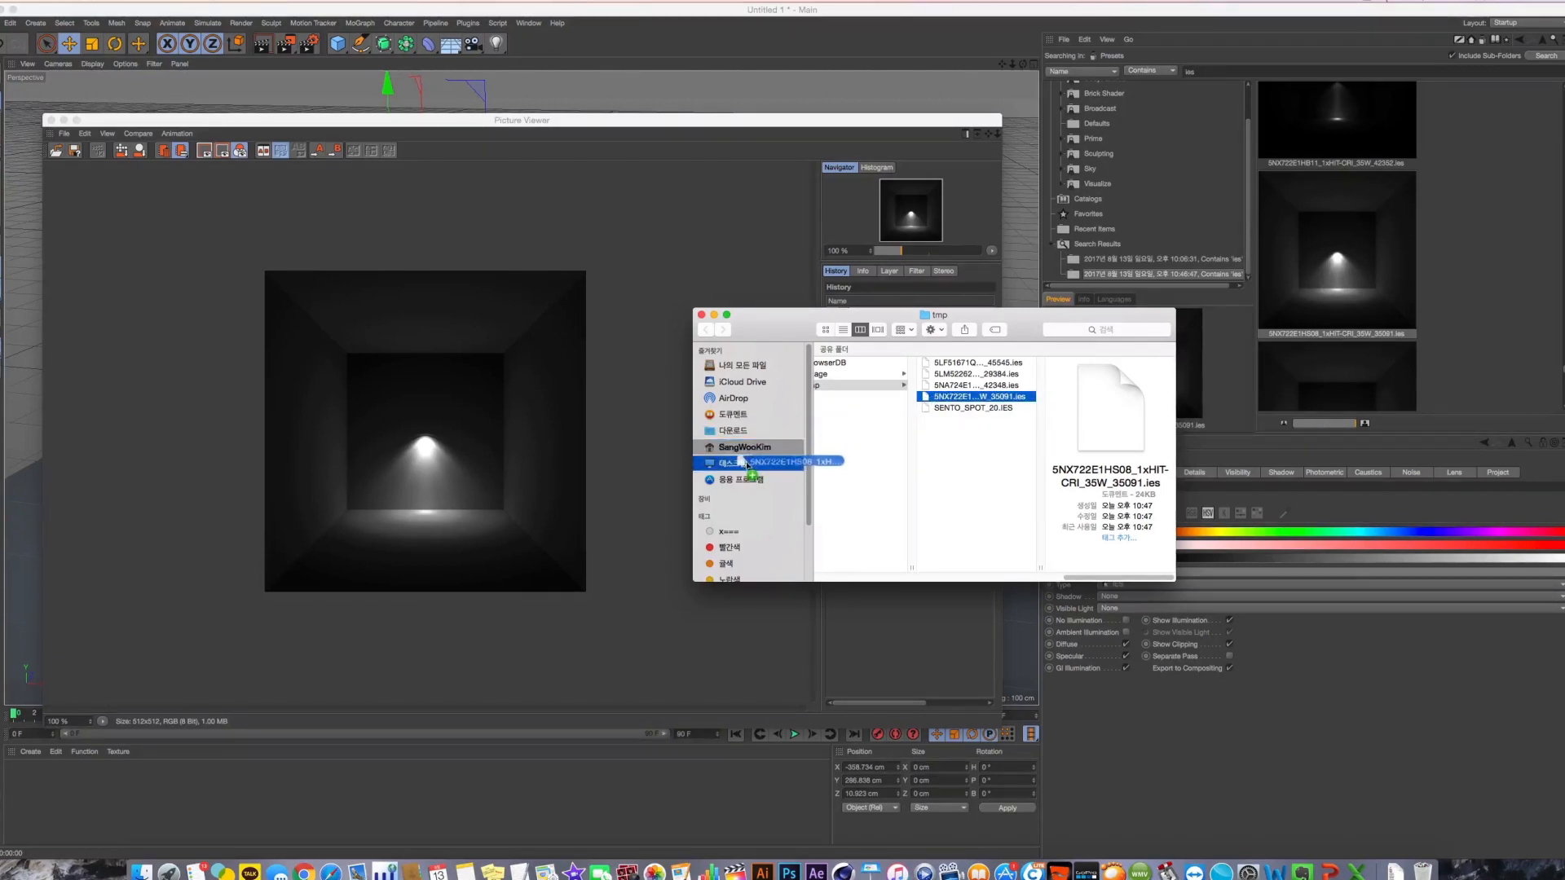
Copy the revealed IES file to the Desktop, close the Picture Viewer, and return to the scene's object list
left_click(581, 215)
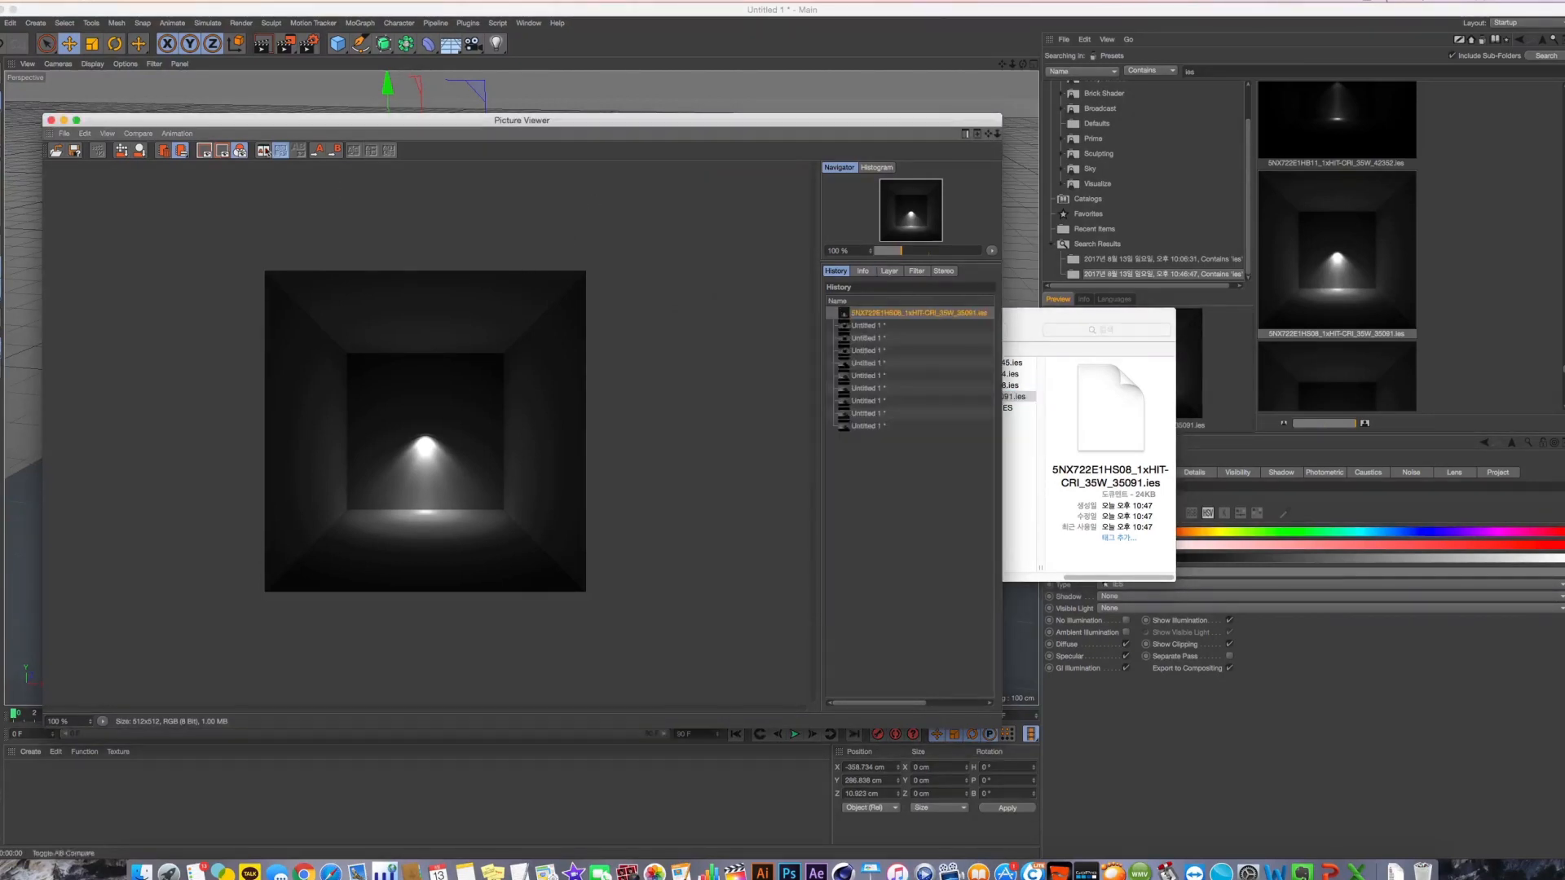
left_click(51, 120)
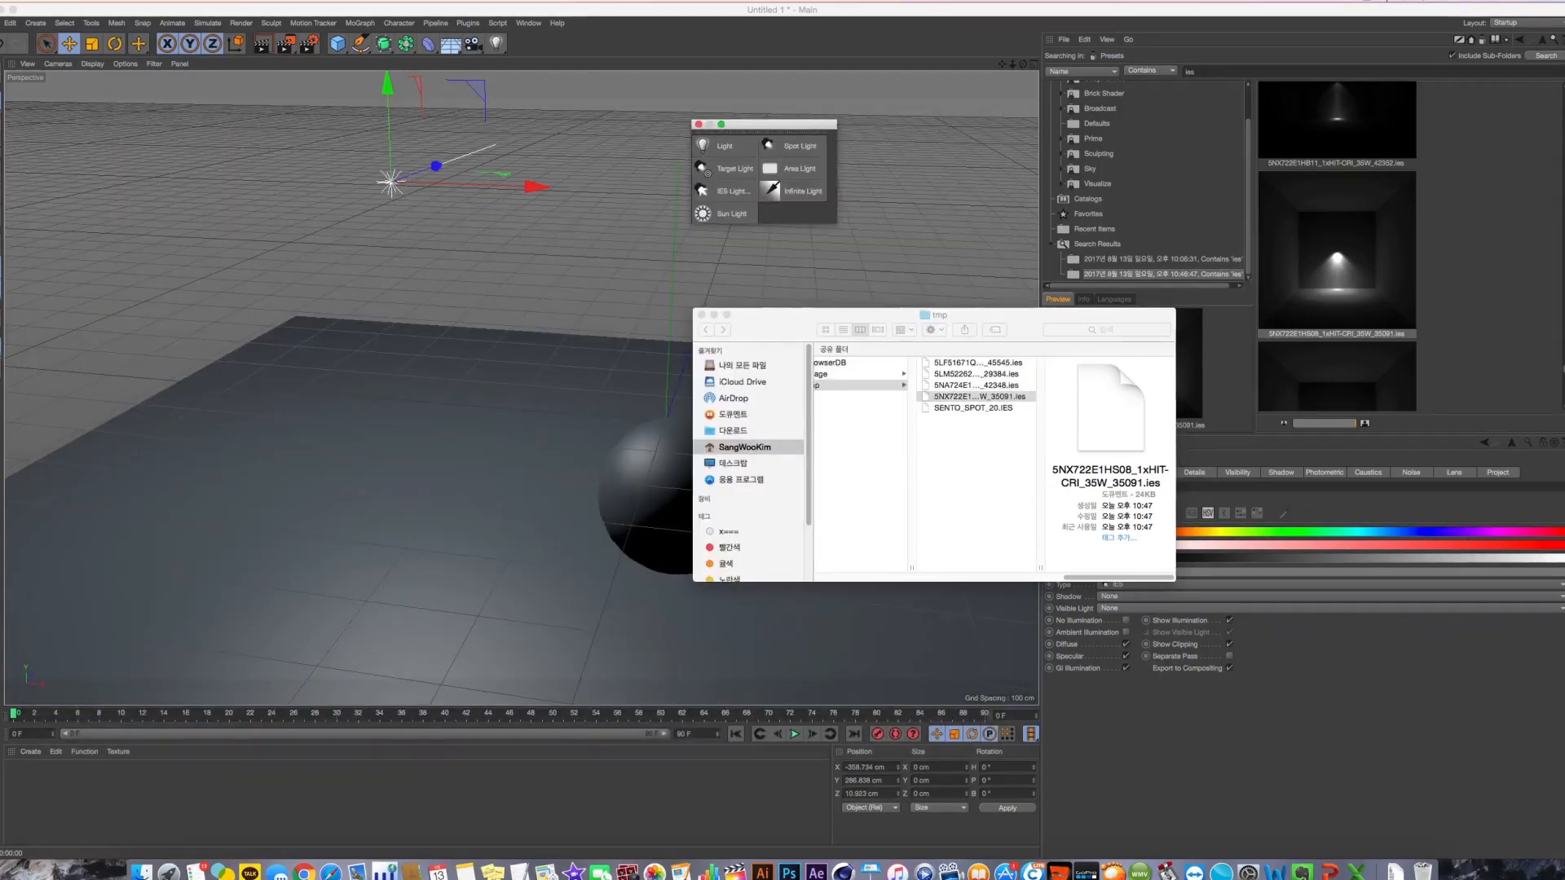
left_click(1560, 69)
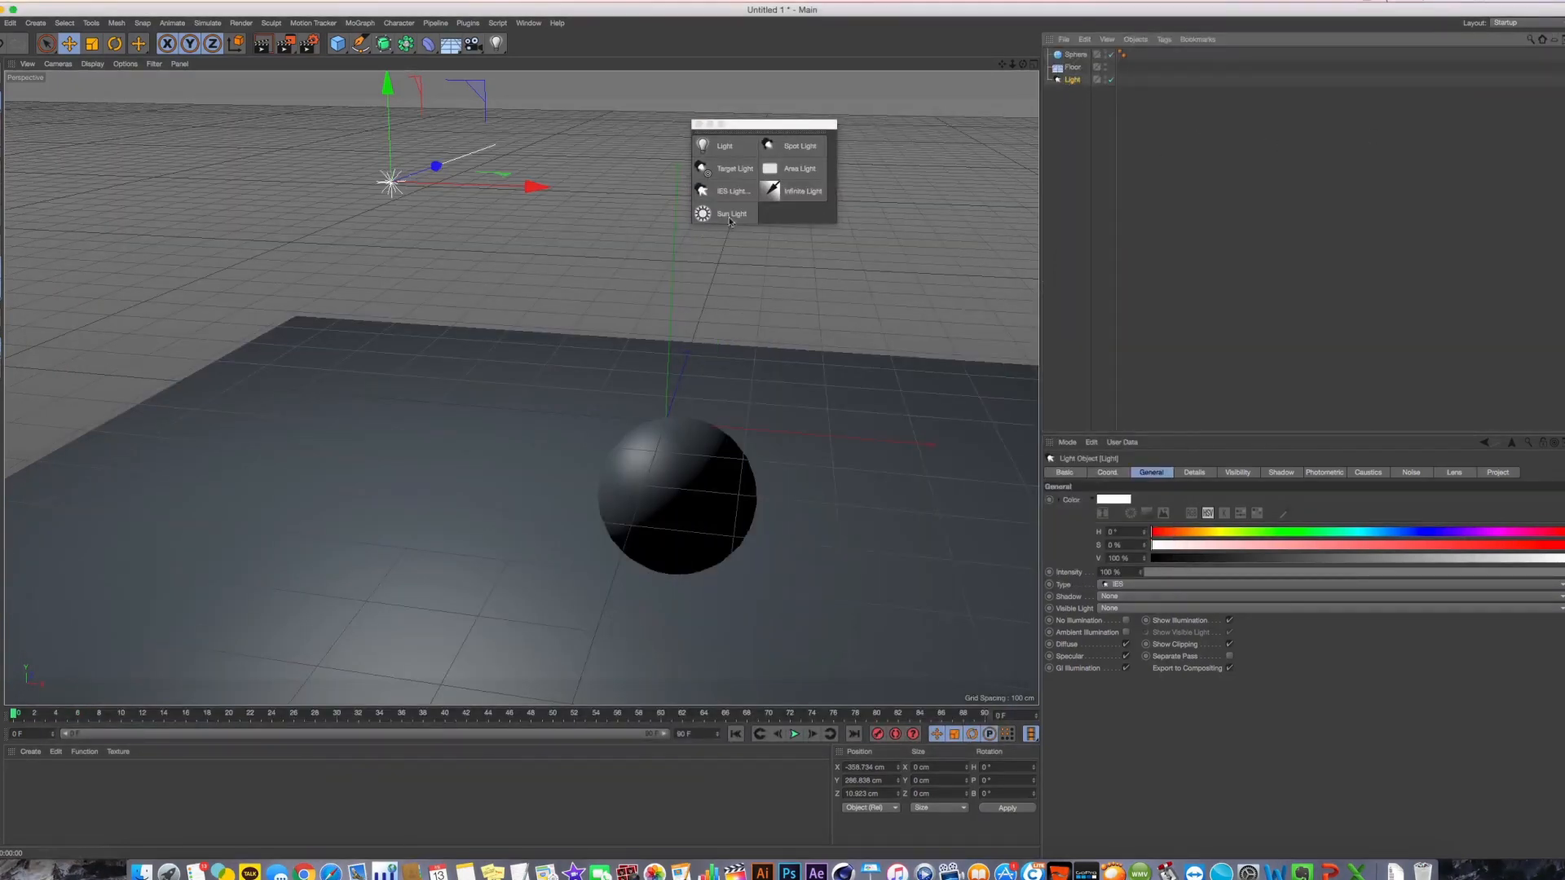
Add an IES light using the 5NX722E1HS08 file from the Desktop, place it beside the sphere, and delete the old light
left_click(733, 192)
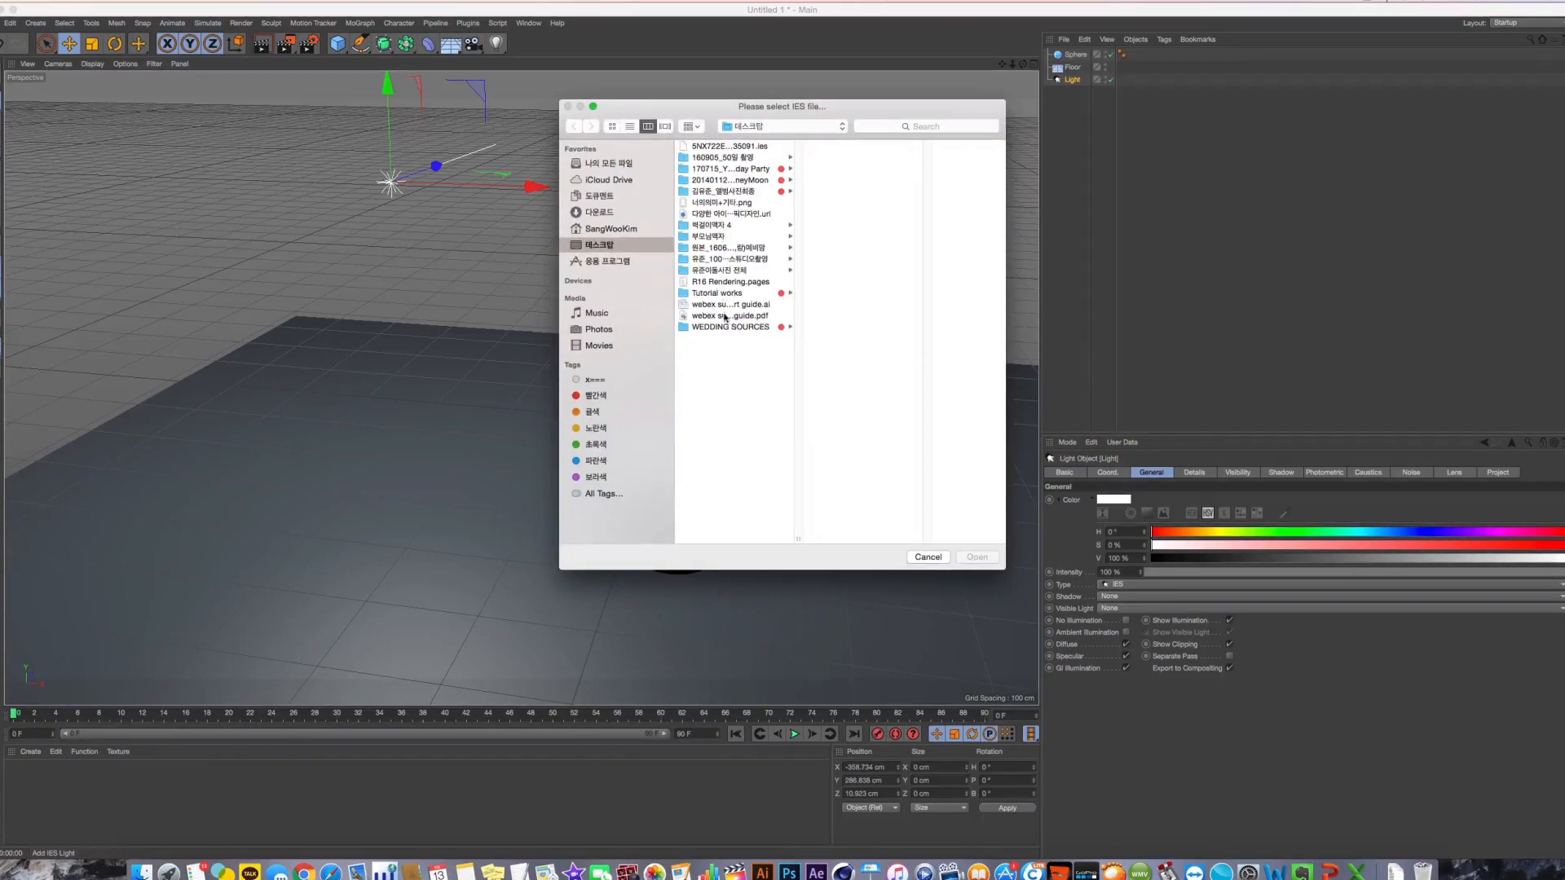
left_click(758, 147)
left_click(978, 557)
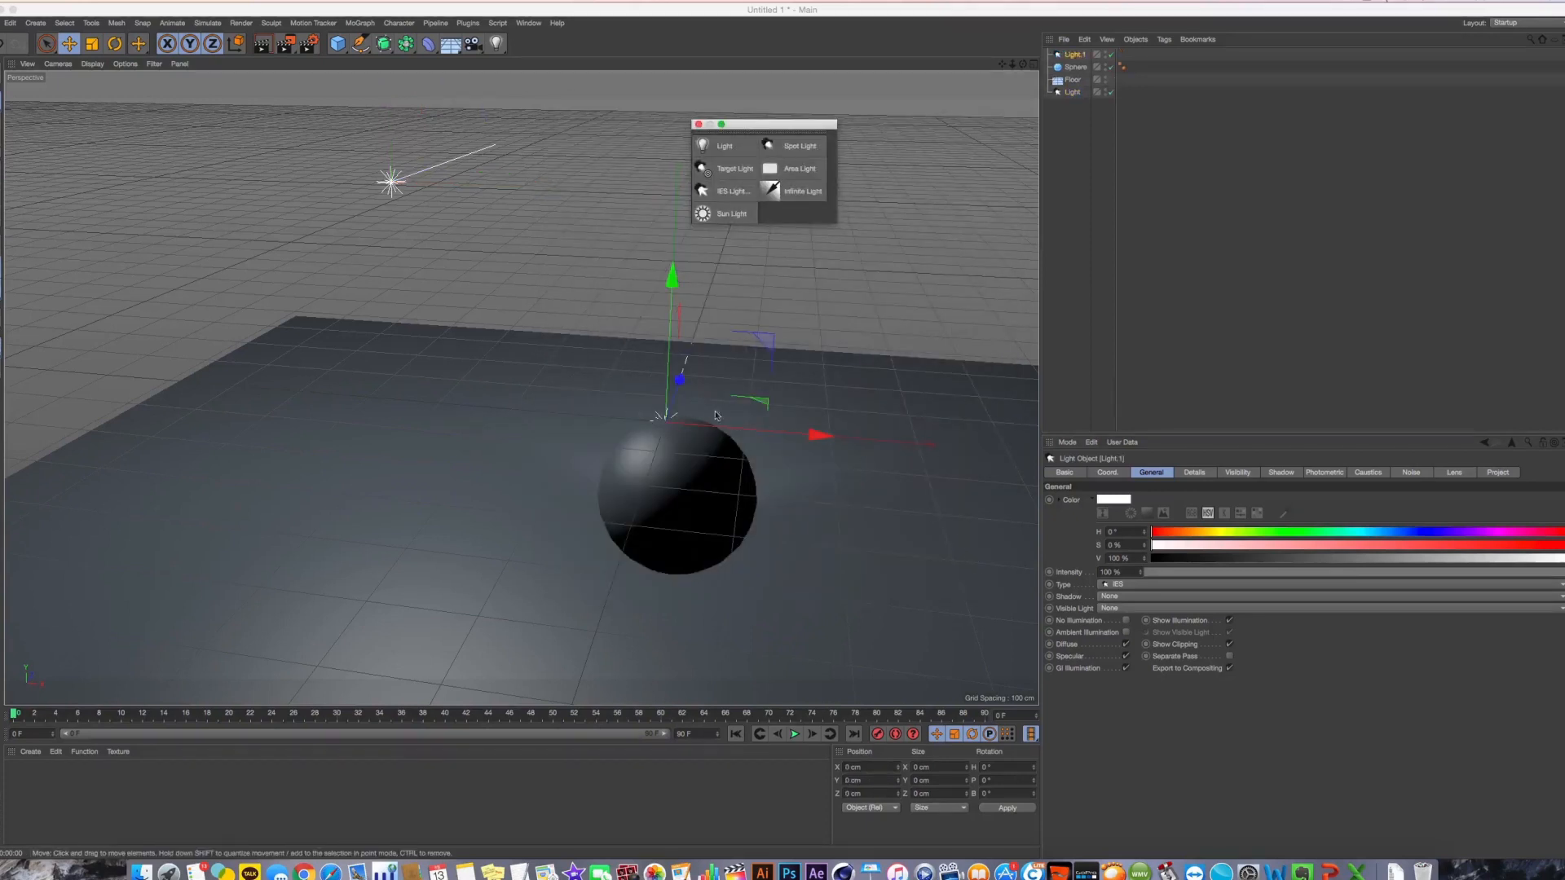
left_click_drag(715, 416, 644, 383)
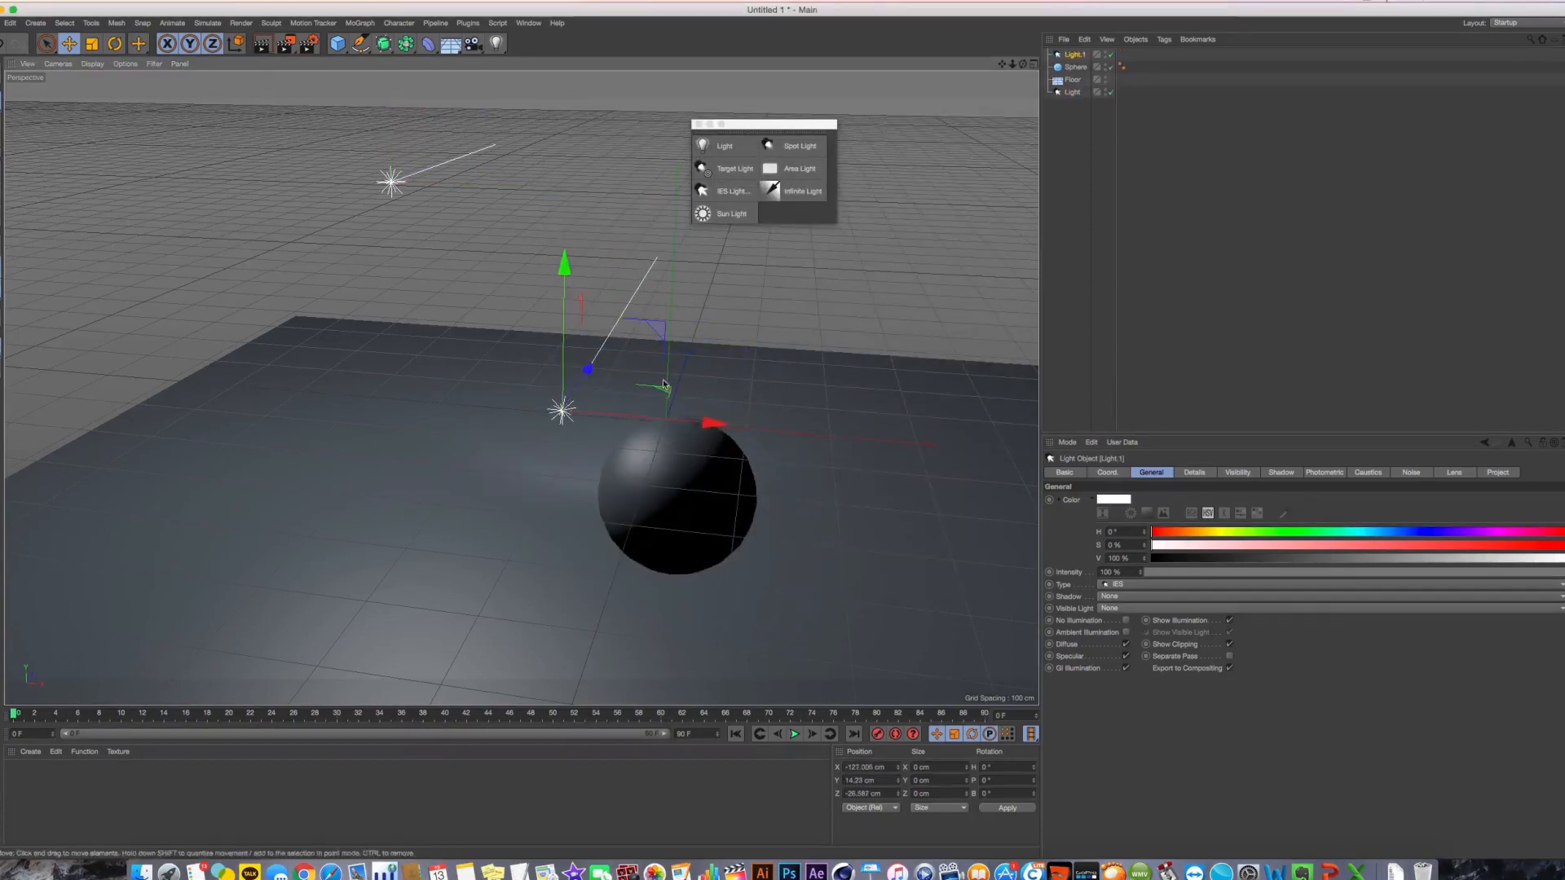
left_click(1072, 92)
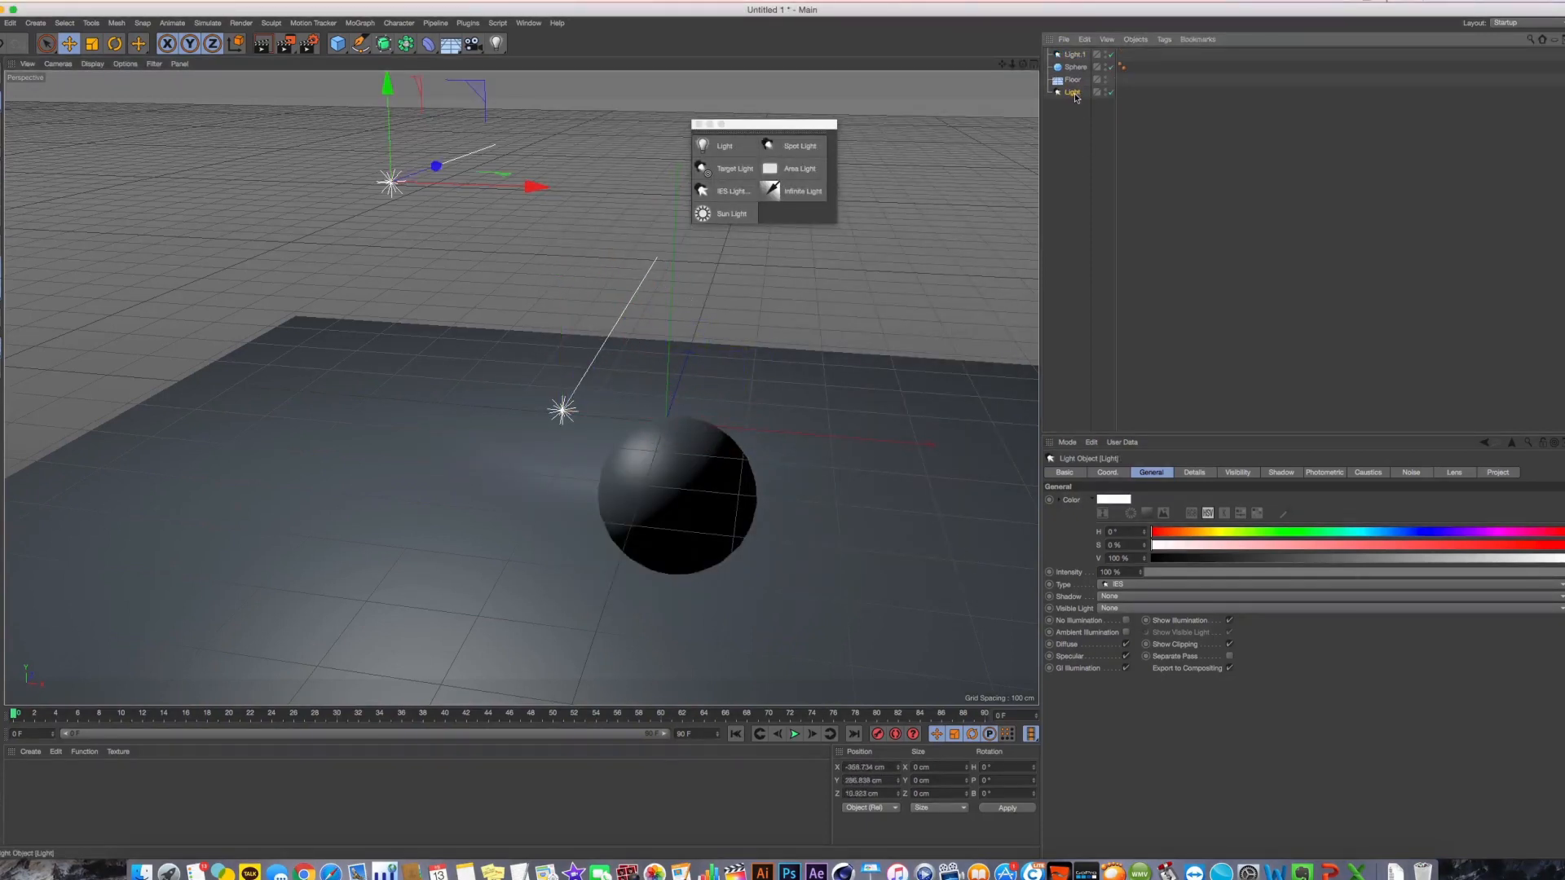
key("Delete")
Move the new IES light away from the sphere and rotate it to a pitch of about -83° to aim at the floor
left_click(1074, 54)
left_click_drag(629, 348, 220, 485)
middle_click_drag(186, 407, 535, 416, "alt")
left_click_drag(494, 376, 190, 98)
key("r")
key("super+r")
key("e")
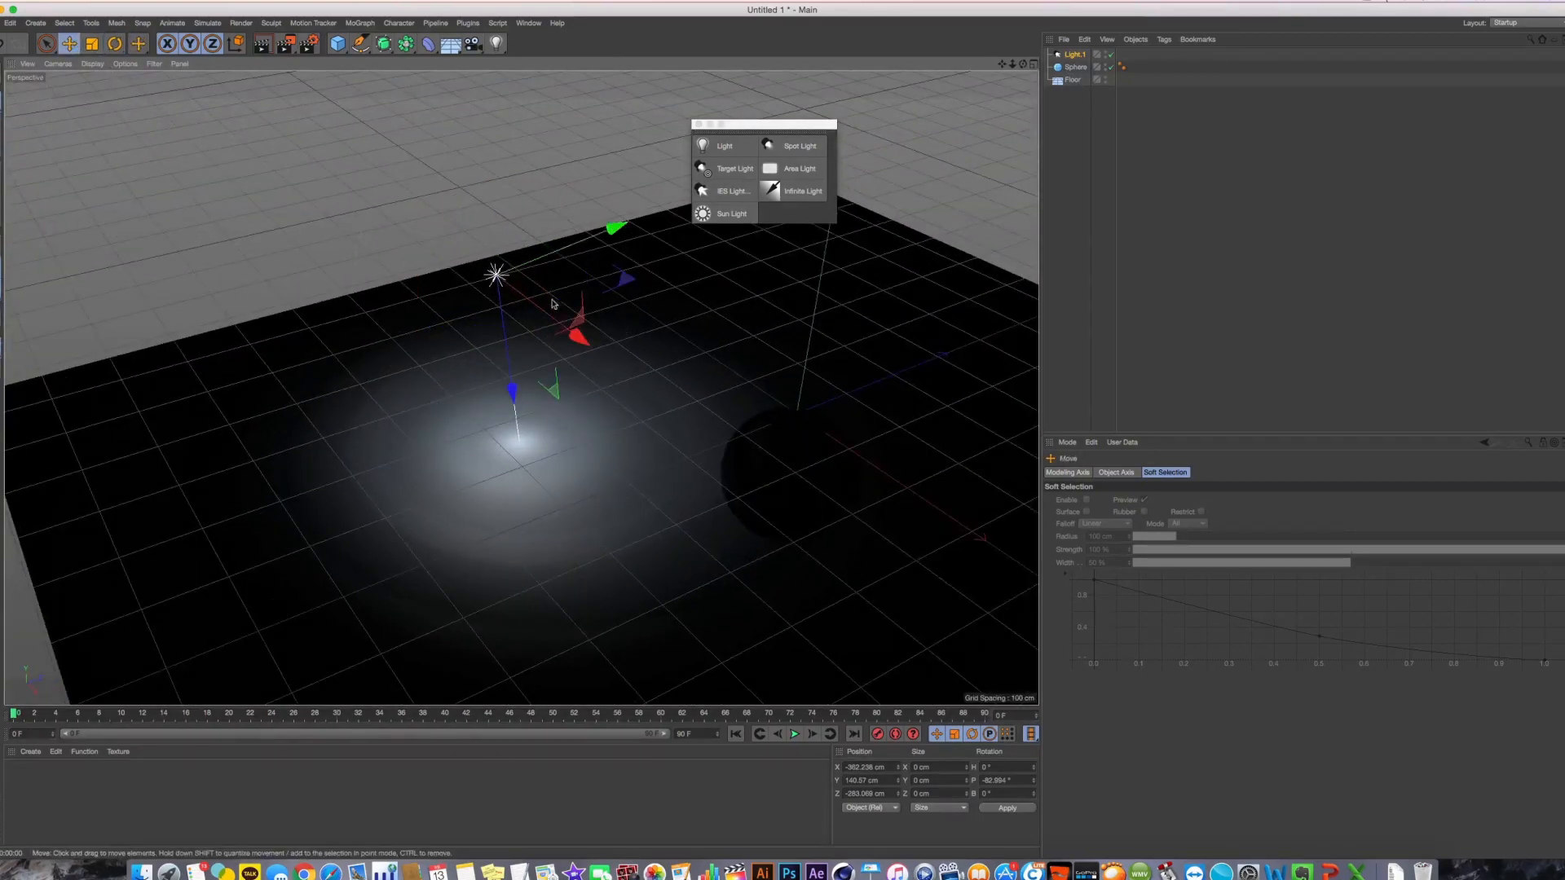
Raise the IES light to about 320 cm above the floor, nearer the sphere, and render the view
left_click_drag(569, 323, 765, 155)
left_click_drag(809, 277, 449, 172, "alt")
middle_click_drag(448, 171, 638, 253, "alt")
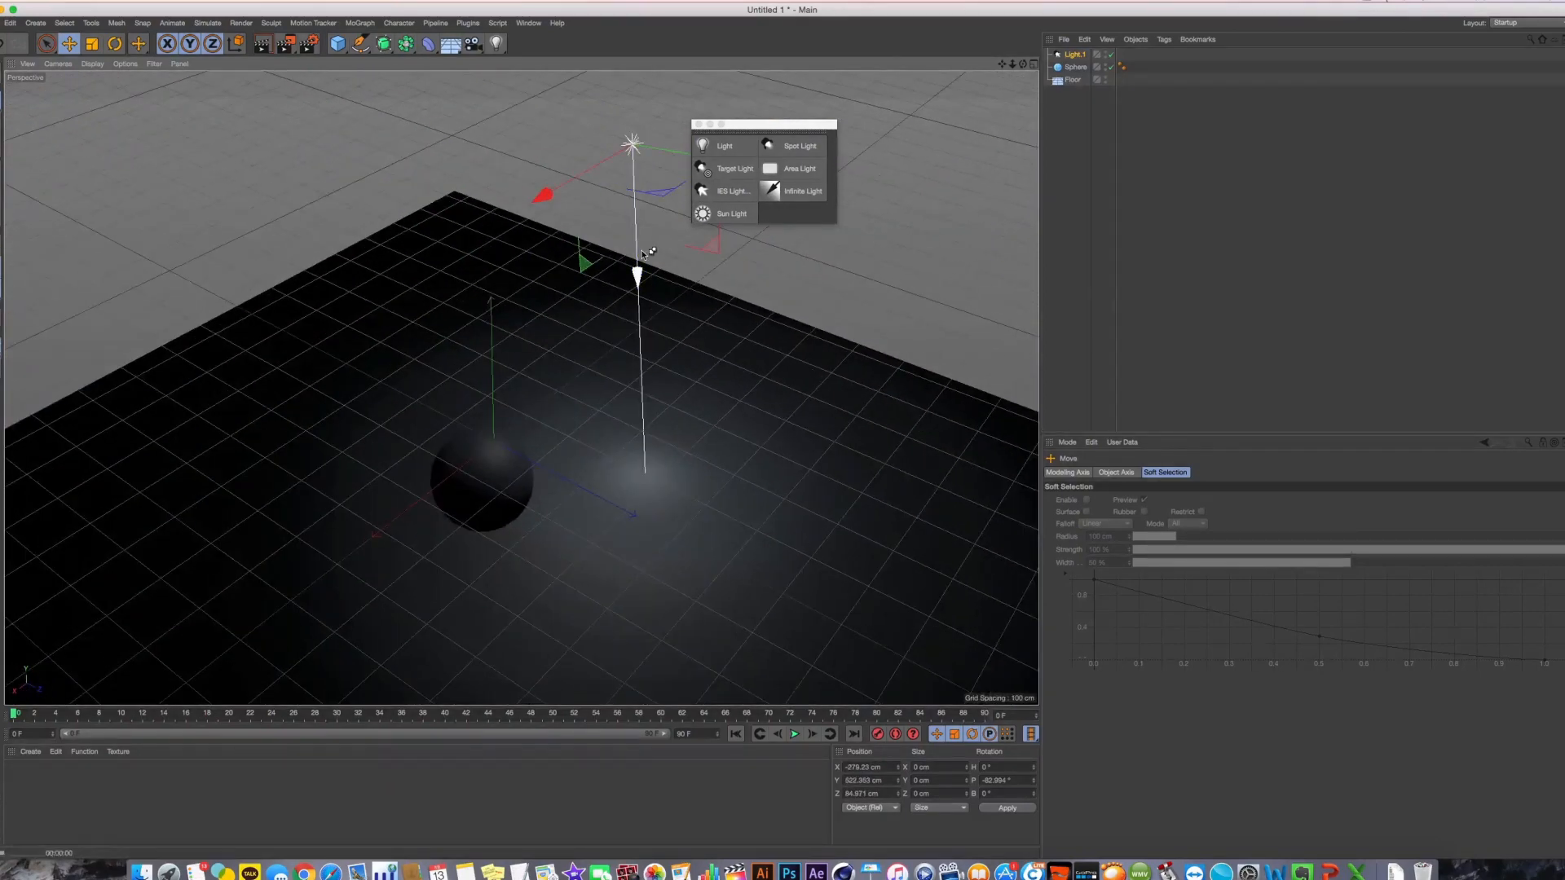
key("ctrl+r")
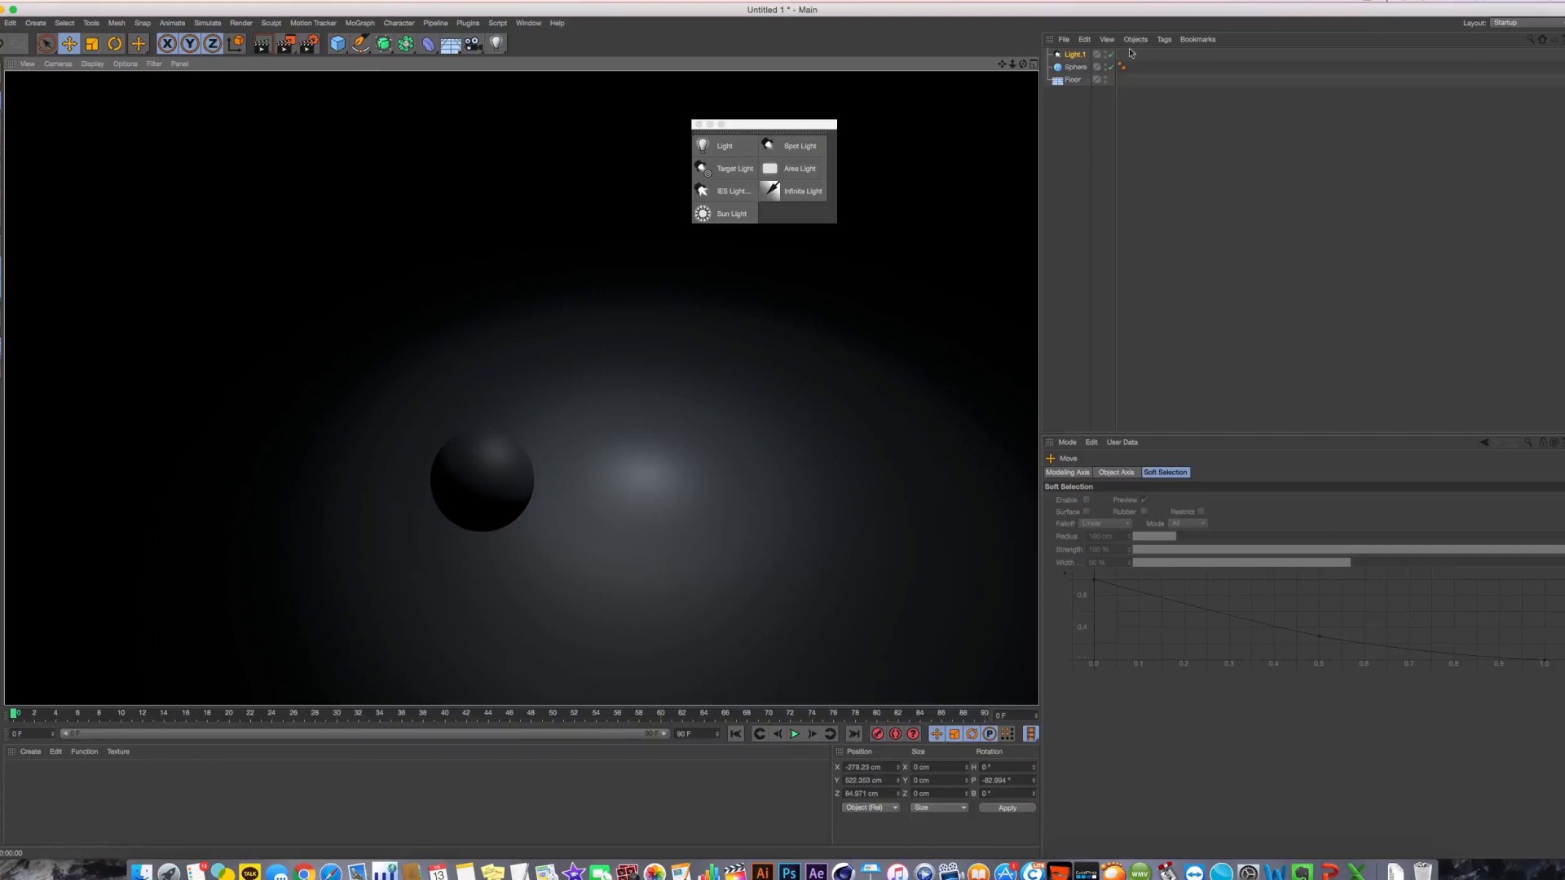
Turn on a soft shadow for the IES light
left_click(1074, 53)
left_click(1130, 598)
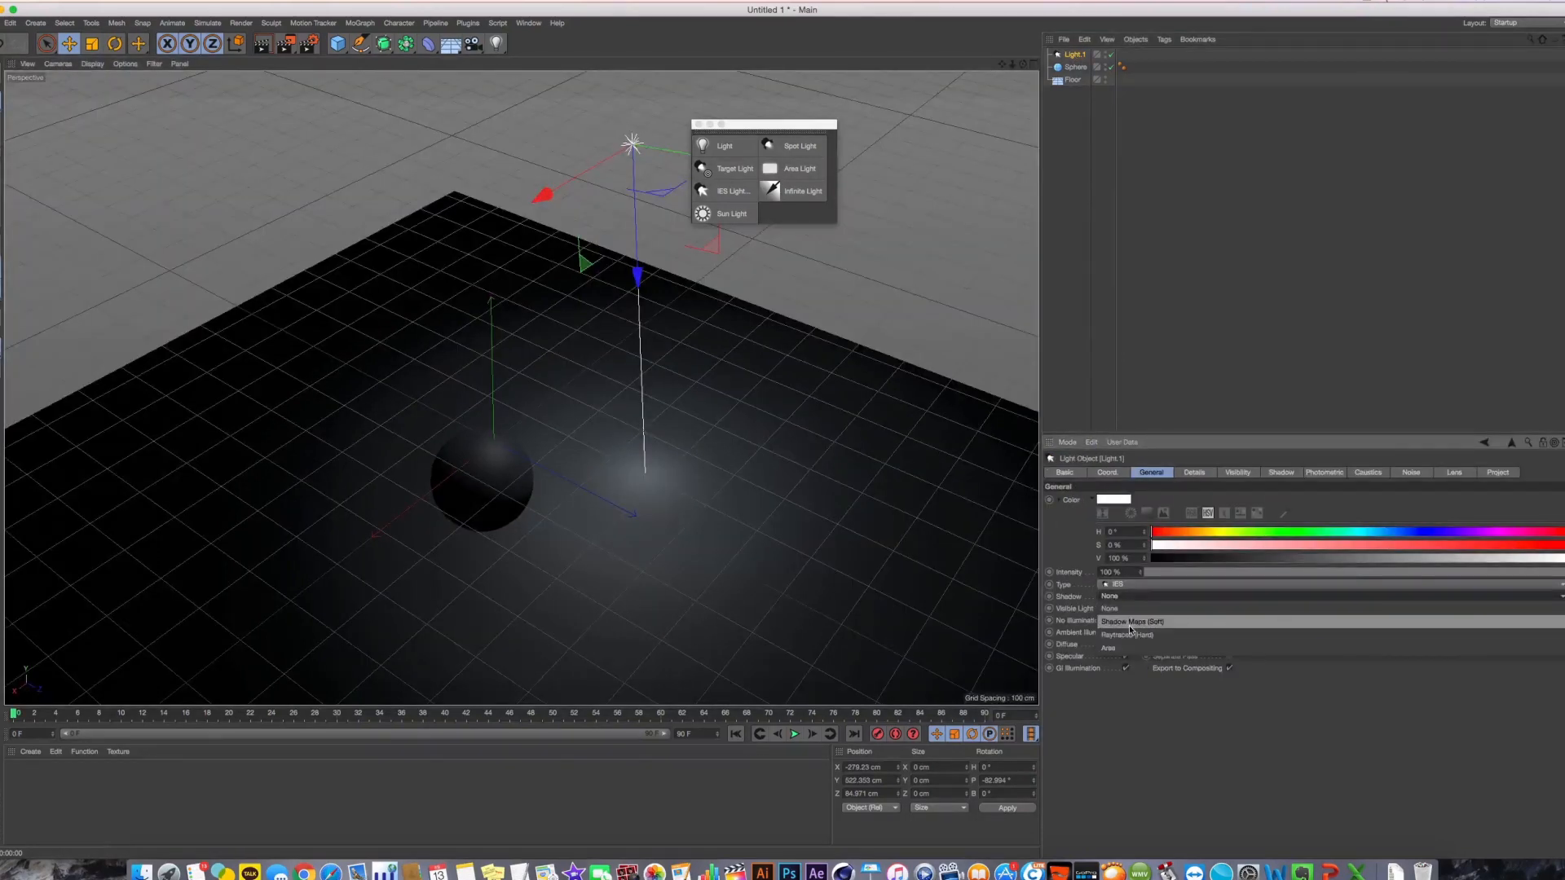
left_click(1130, 611)
Raise the IES light's photometric intensity to about 8300 candela and render the view
left_click(1191, 472)
left_click(1282, 473)
left_click(1324, 473)
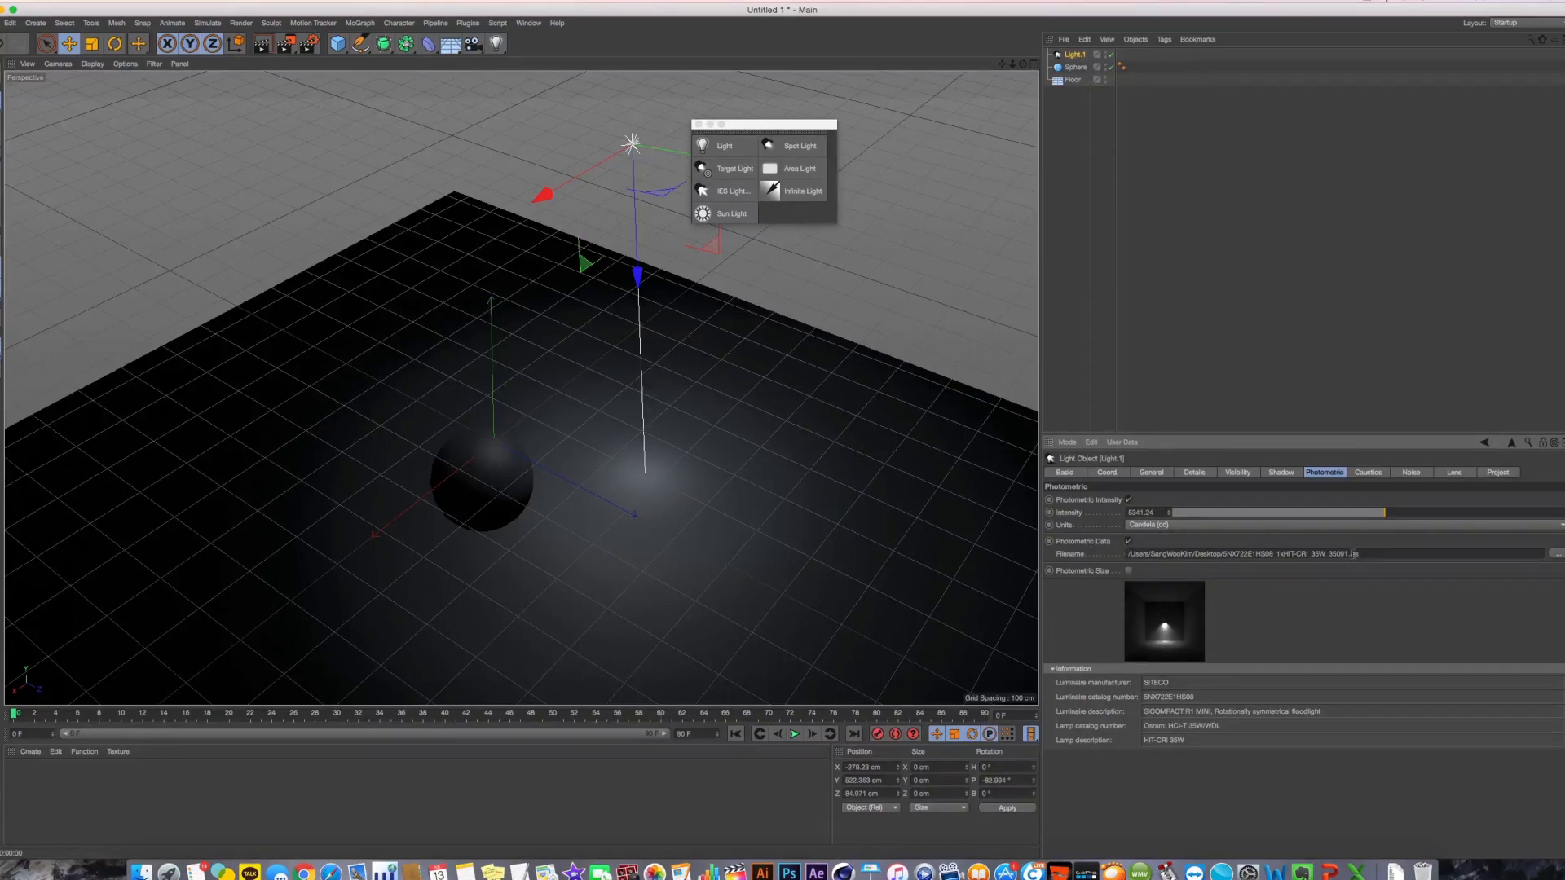
double_click(1354, 554)
left_click_drag(1211, 514, 1503, 530)
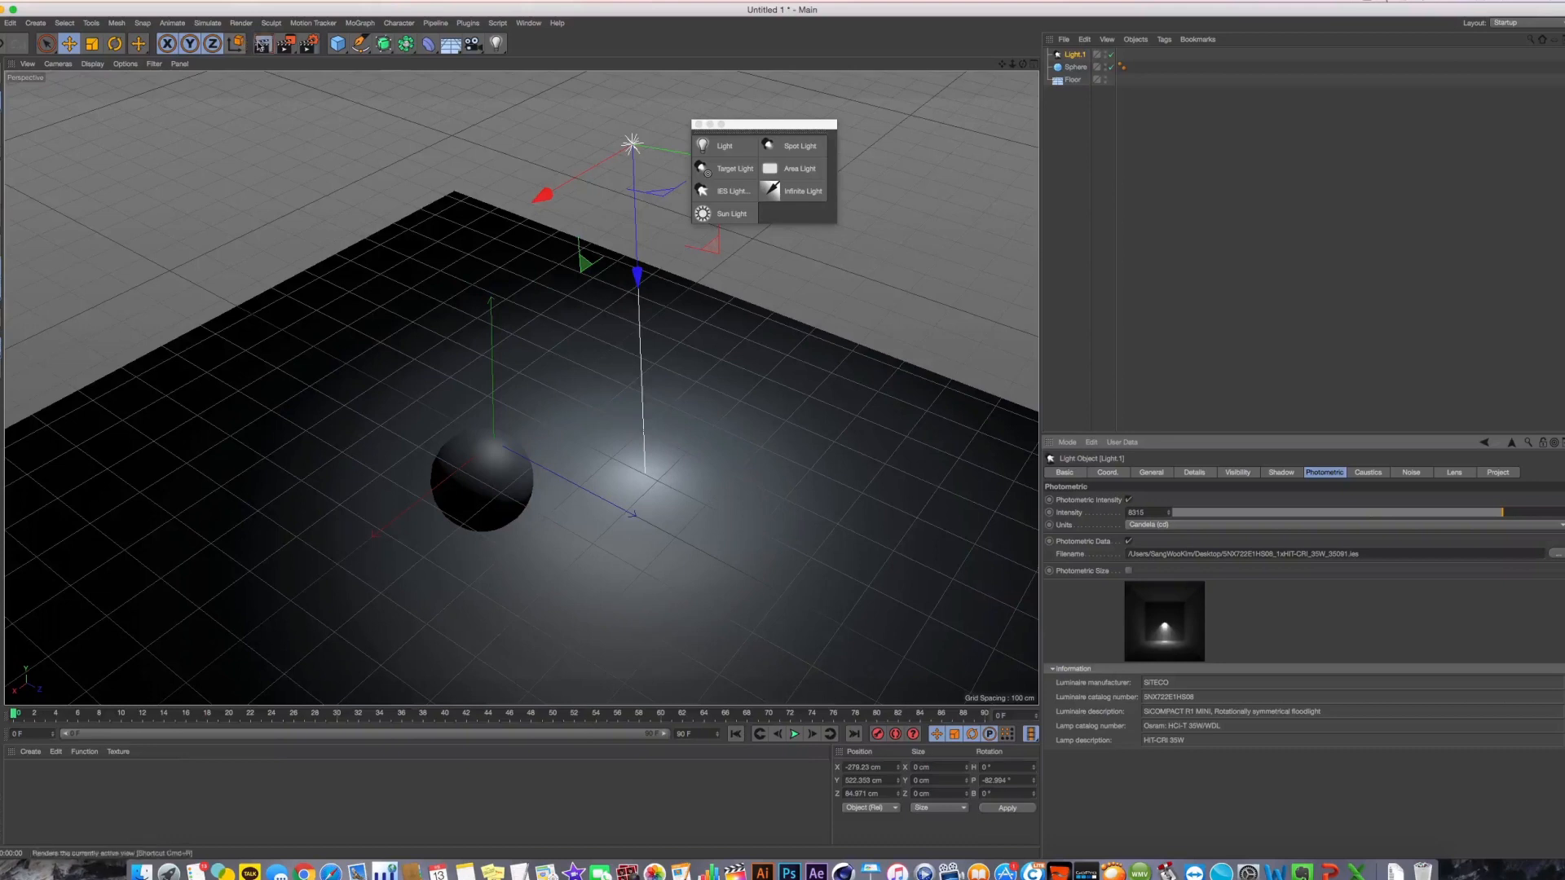
left_click(262, 43)
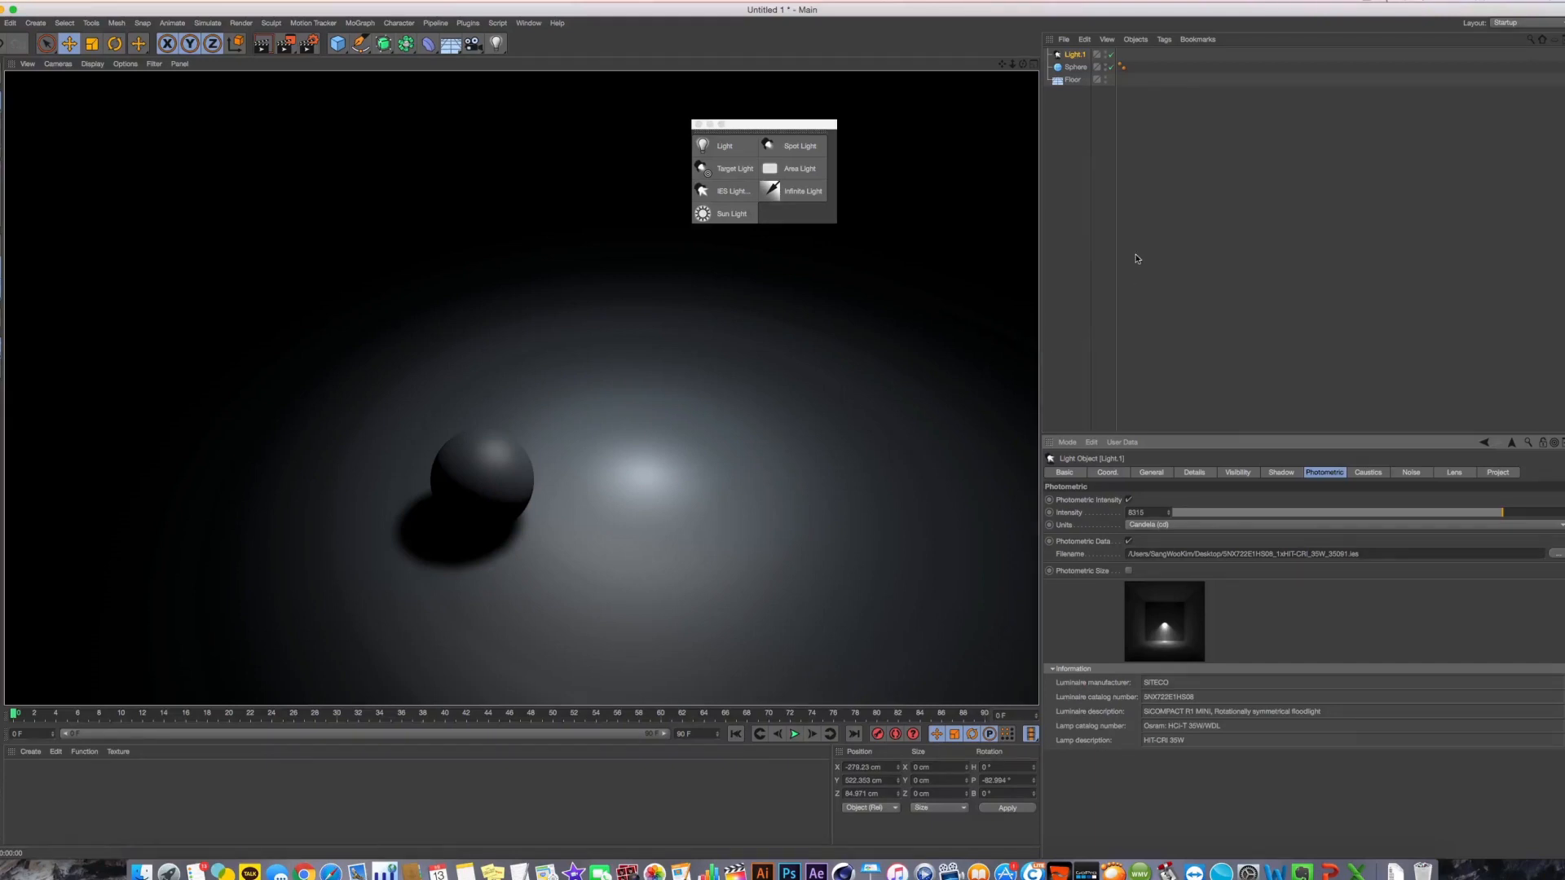
Delete the IES light from the scene
left_click_drag(1099, 128, 1051, 29)
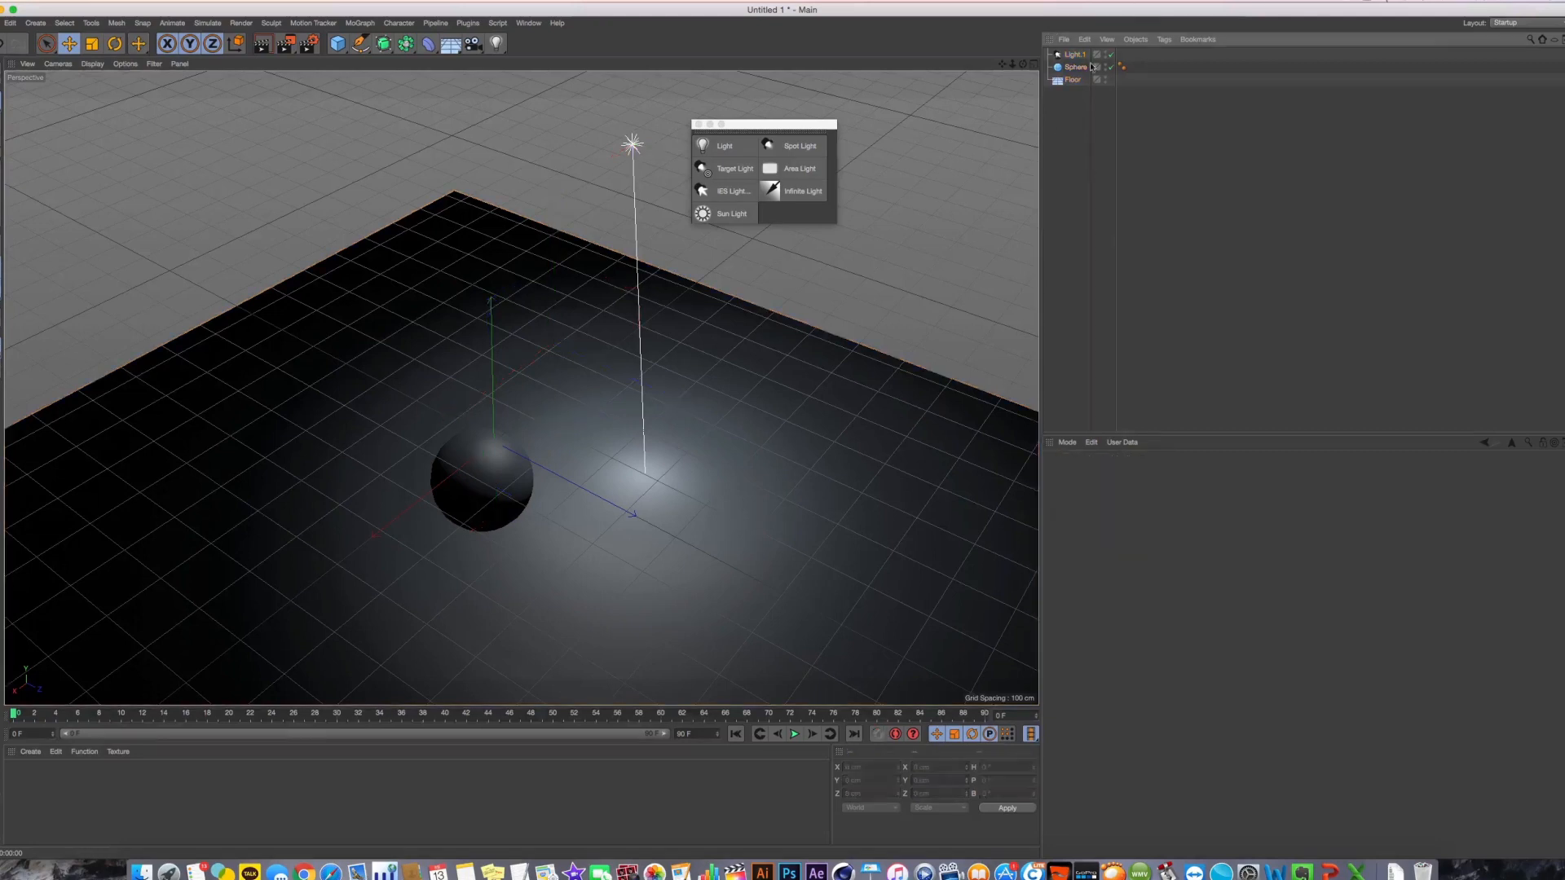
left_click(1076, 55)
key("Delete")
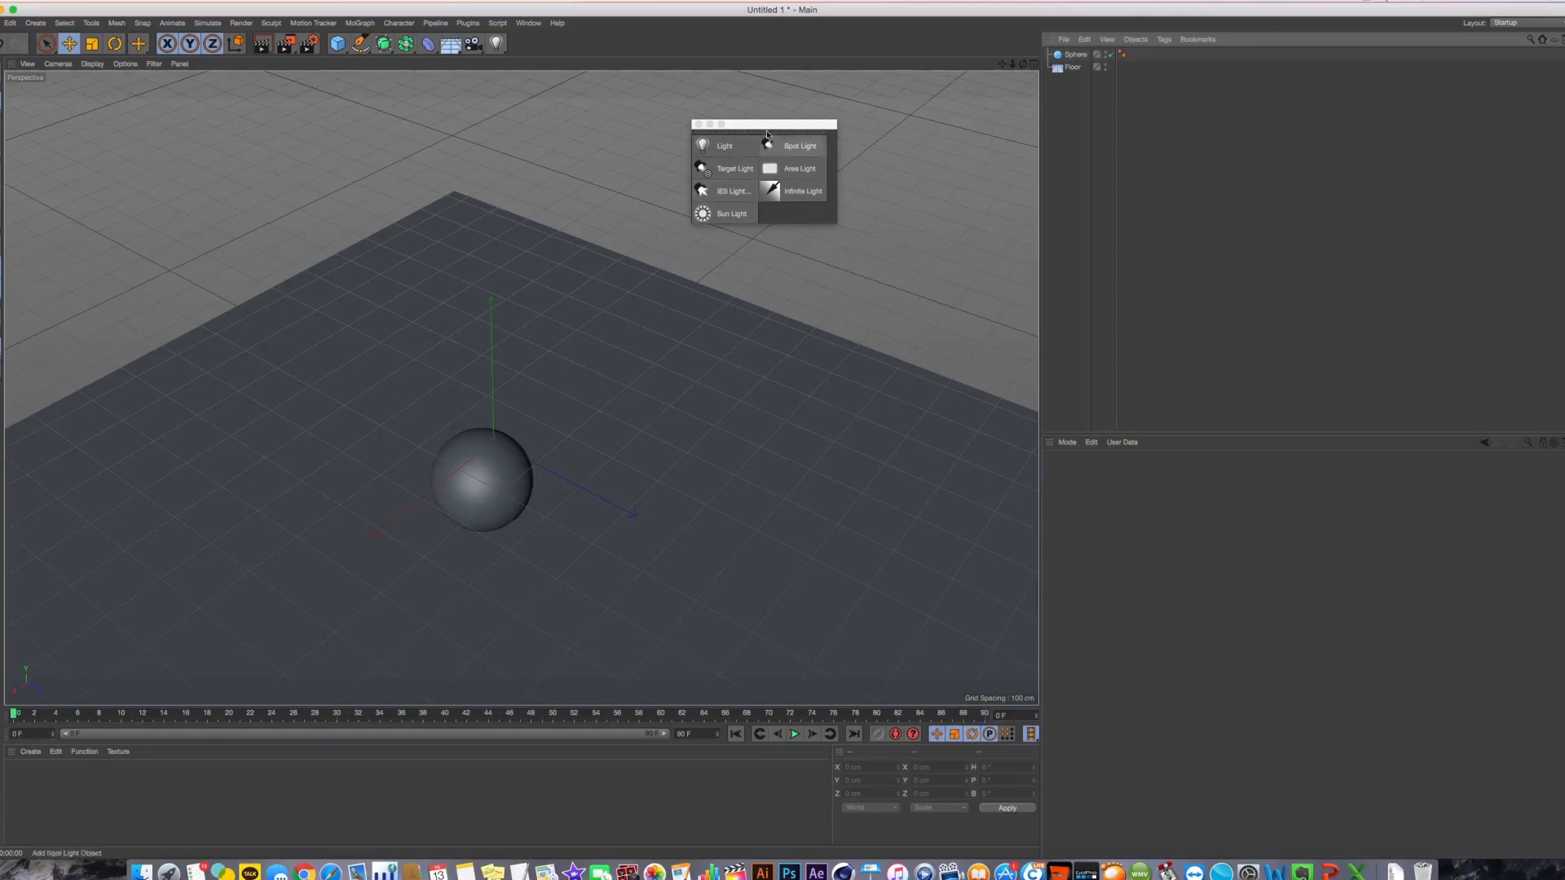
Add a target light, raise it to about Y 726 cm, and move its target null up to about Y 116 cm
left_click_drag(767, 134, 787, 136)
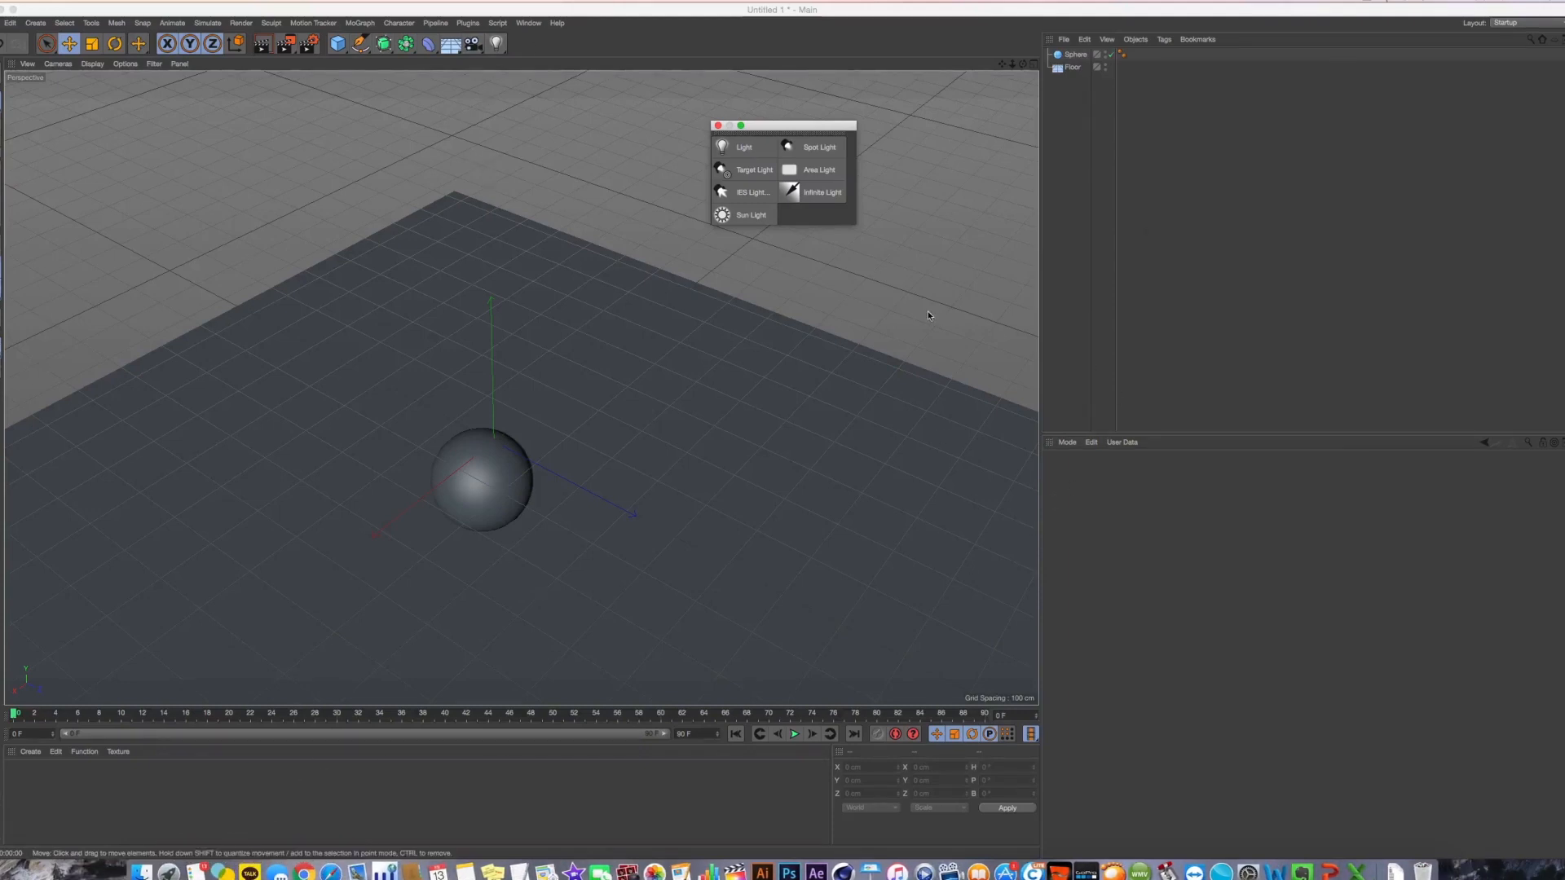
left_click(762, 173)
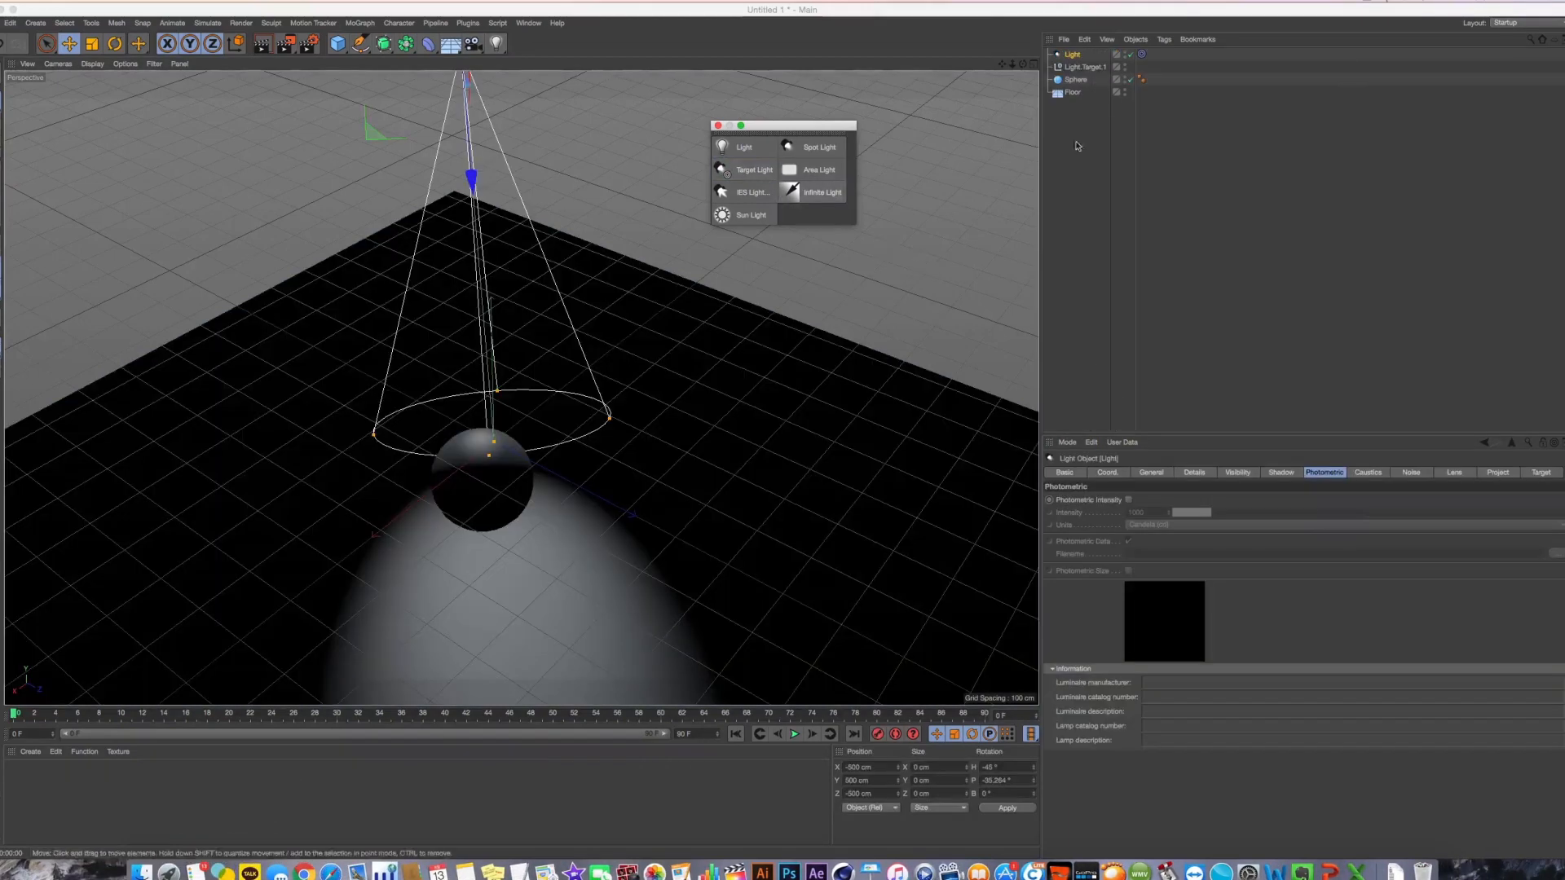
left_click(1142, 53)
left_click_drag(530, 485, 534, 356)
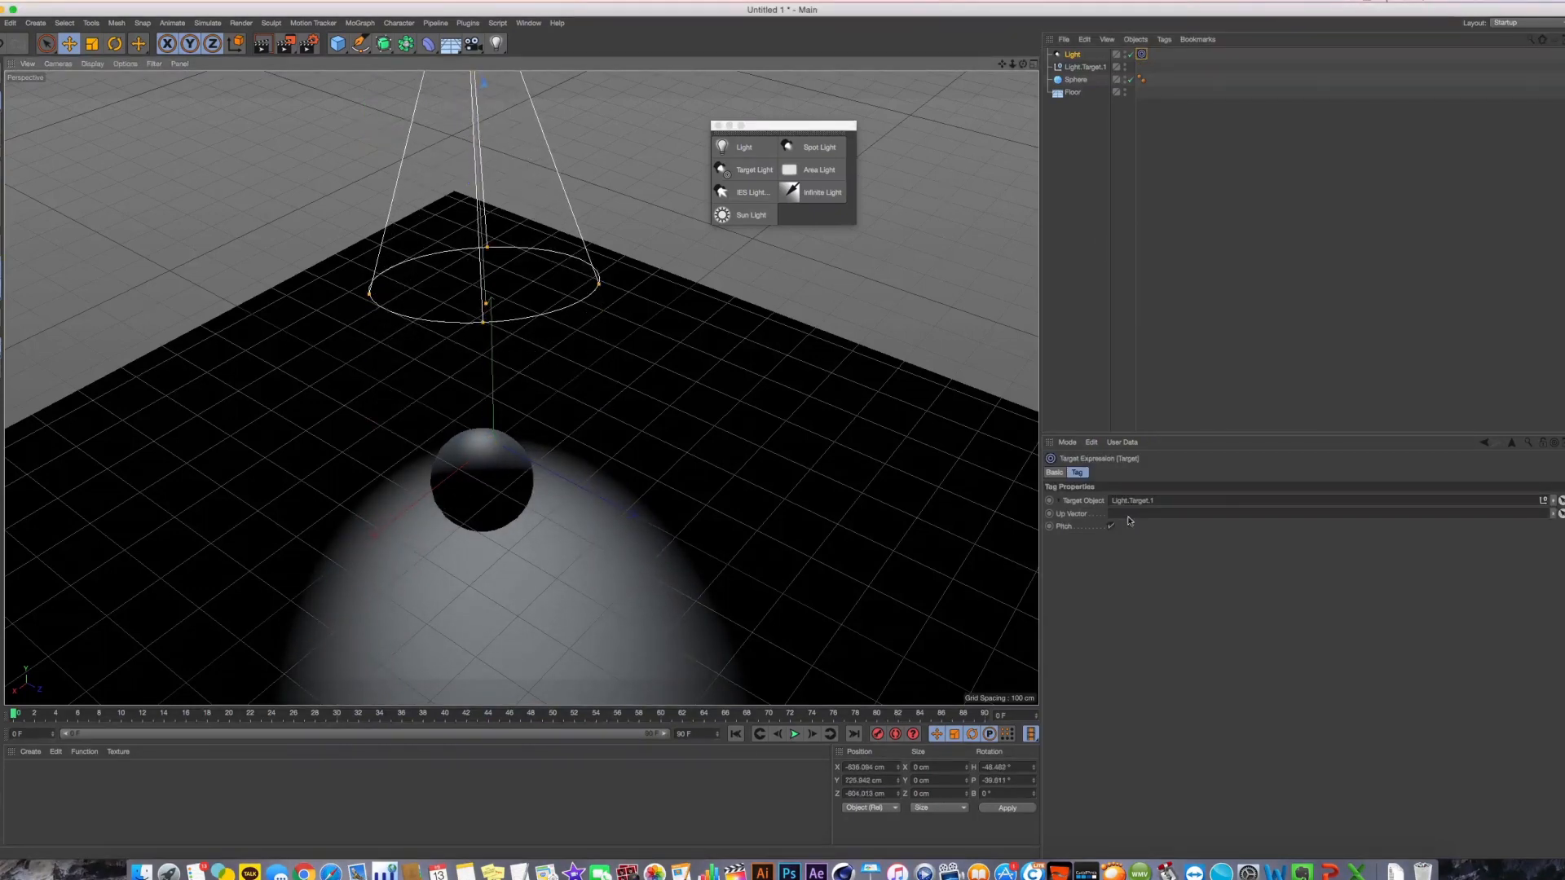
left_click(1084, 67)
left_click_drag(542, 537, 490, 437)
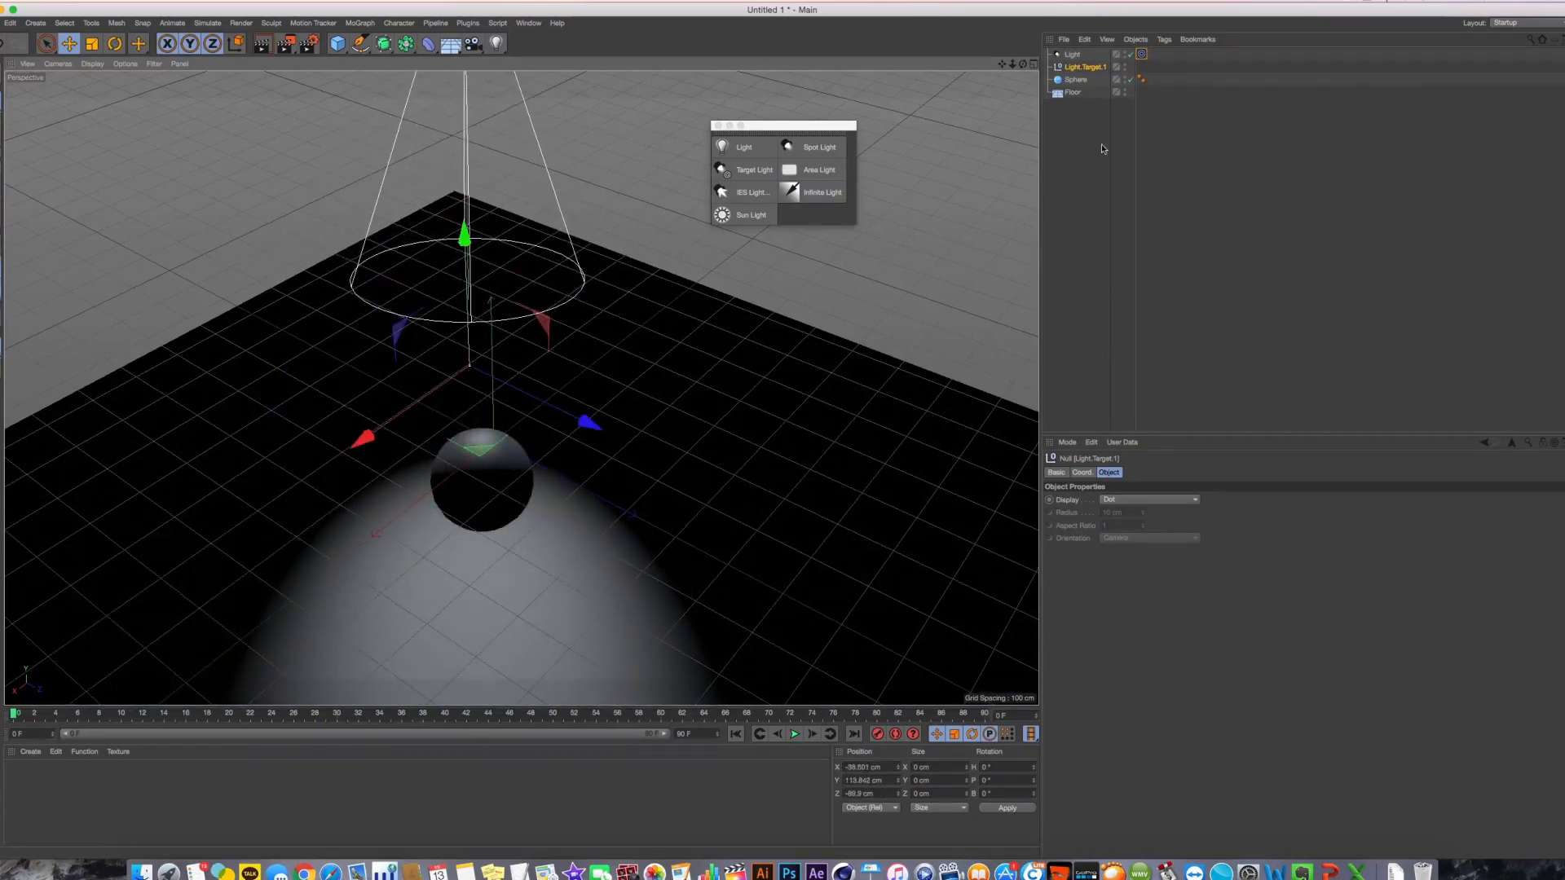
Clear the target object in the light's Target tag and assign the Sphere to it instead
left_click(1142, 54)
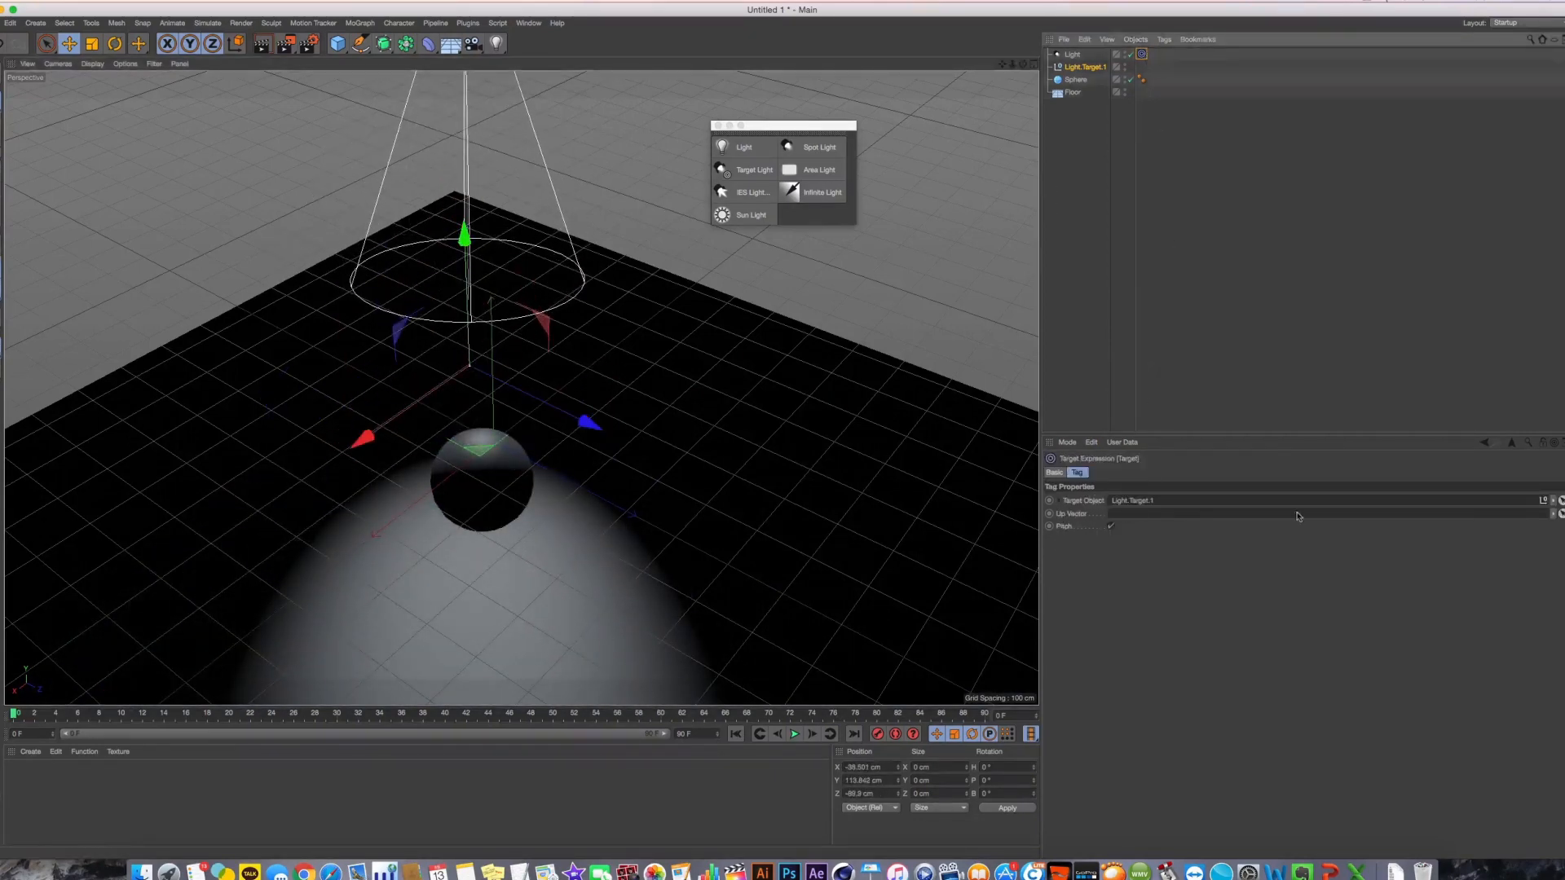
left_click(1553, 501)
left_click(1532, 514)
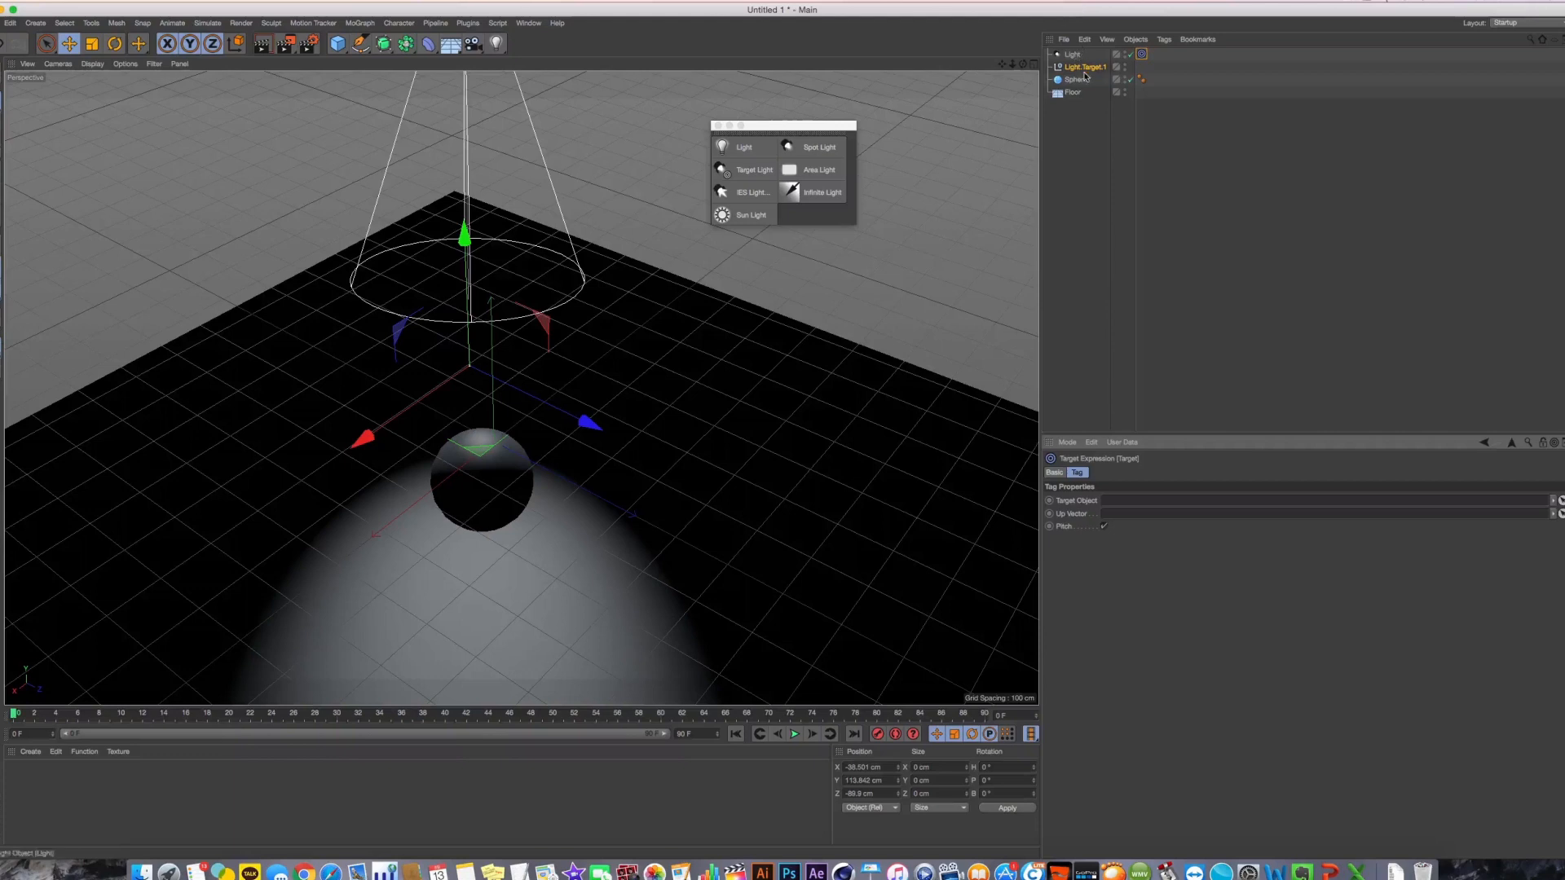
left_click_drag(1081, 79, 1118, 497)
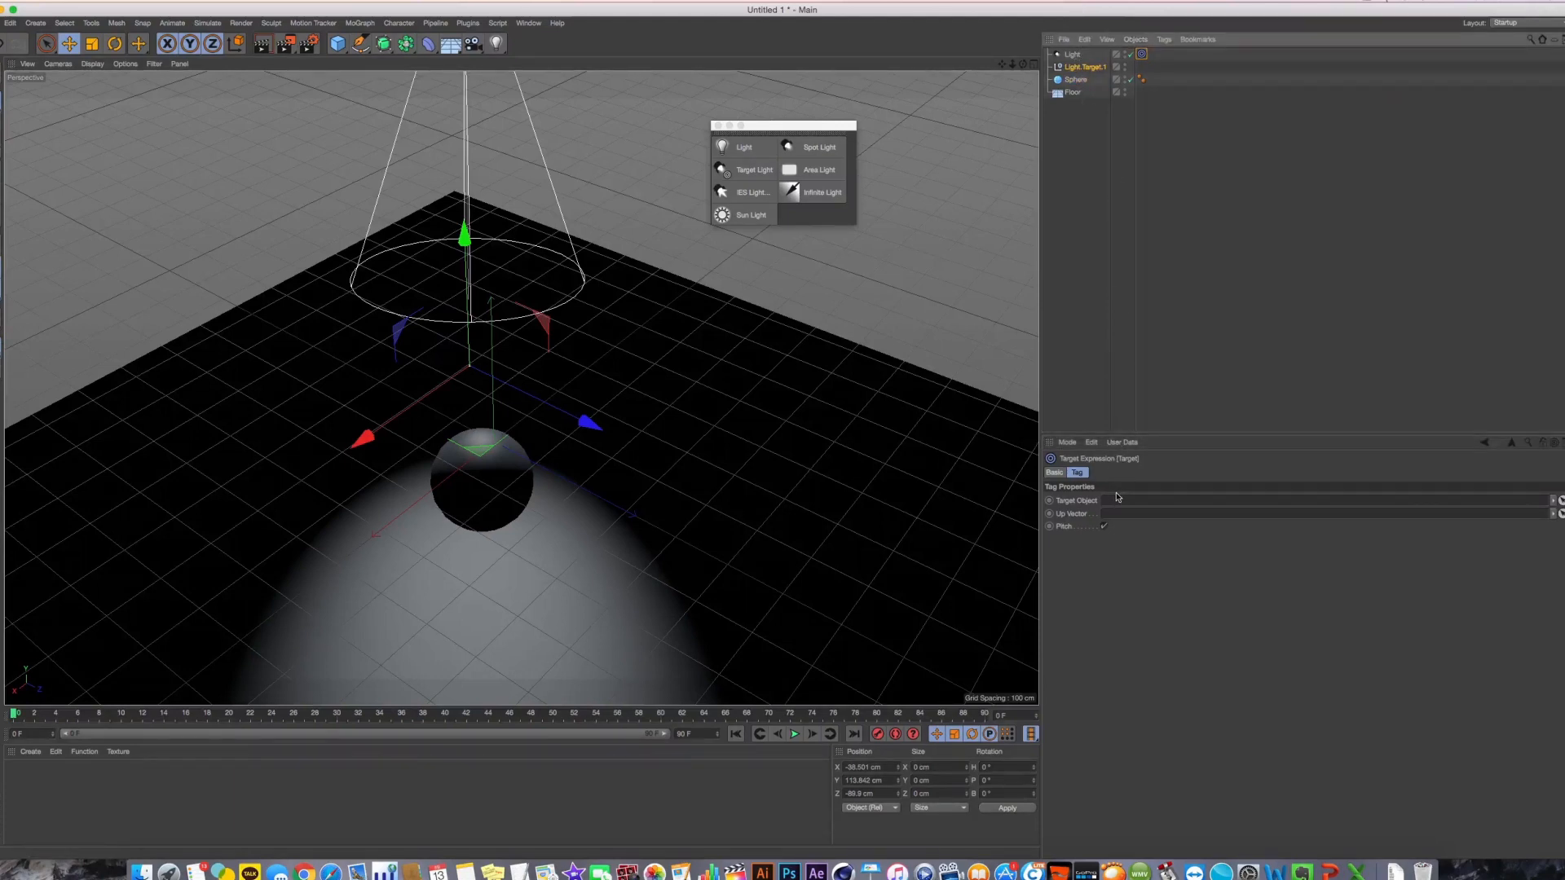
left_click_drag(1076, 79, 1137, 501)
Move the sphere up and away from the origin to test the light's tracking, and render the view
left_click(516, 473)
left_click_drag(516, 473, 661, 339)
key("ctrl+r")
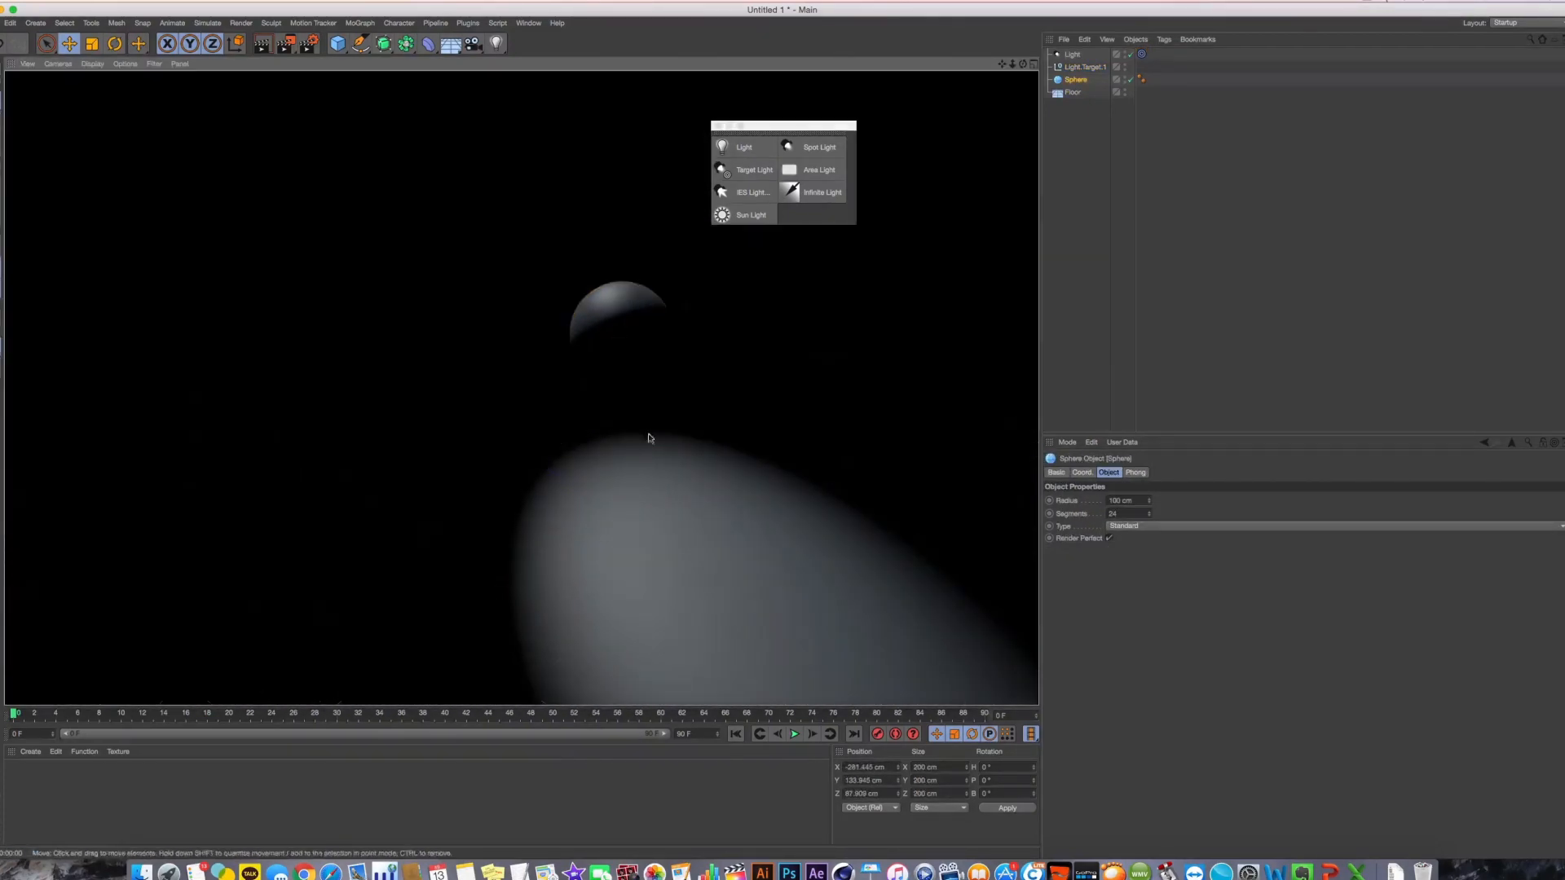
Delete the target light from the scene
left_click(1210, 153)
left_click(1141, 53)
key("Delete")
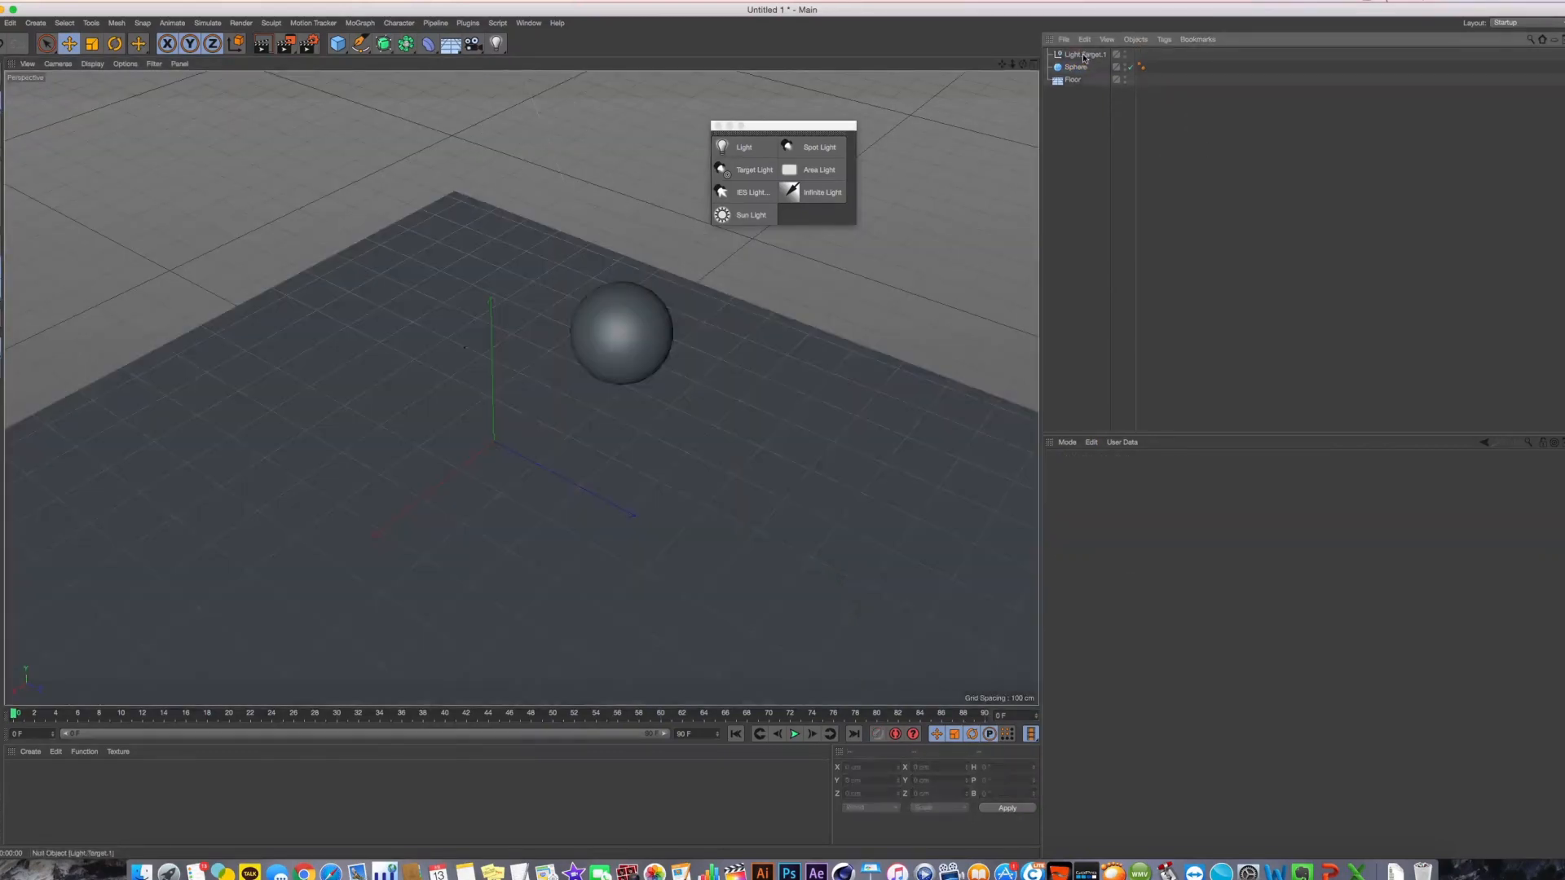
Delete the leftover light target null, and add a new light set to the Spot type
left_click(1075, 55)
key("Delete")
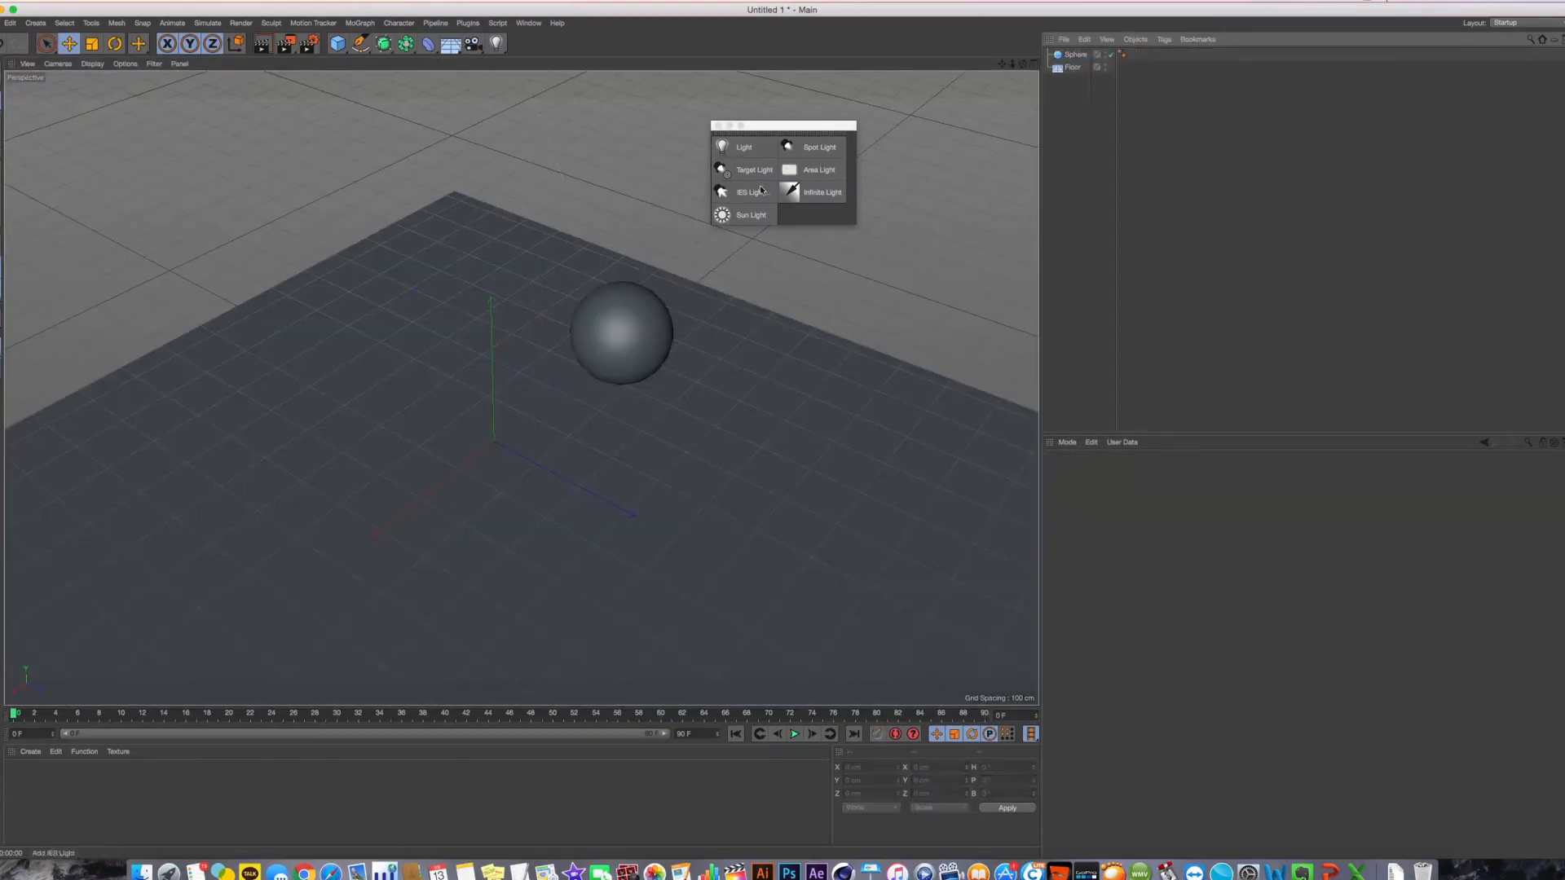
left_click(742, 148)
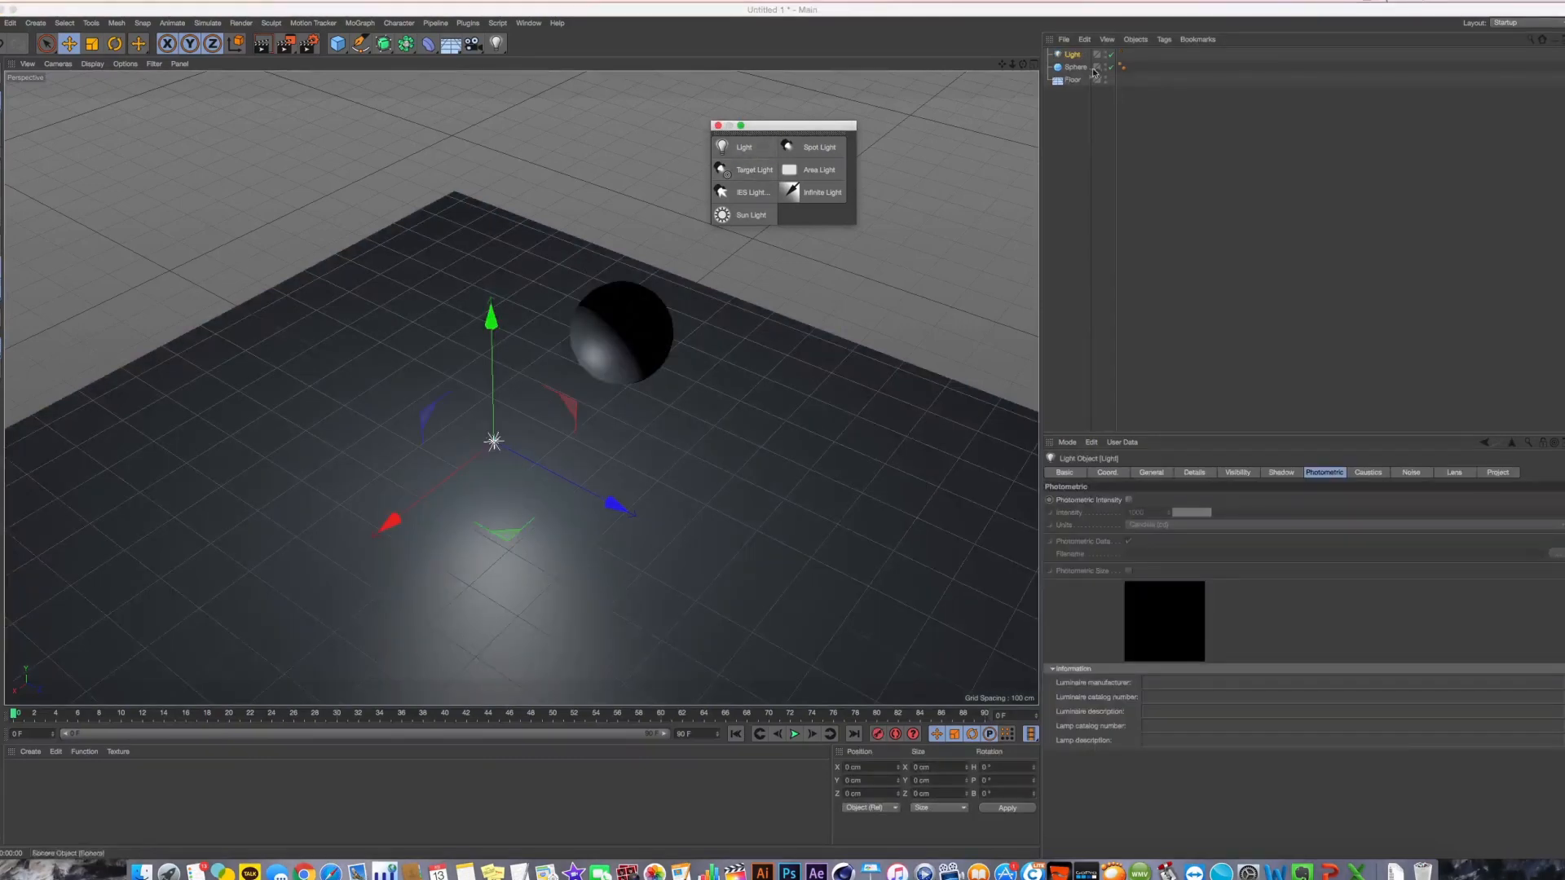
left_click(1151, 471)
left_click(1129, 585)
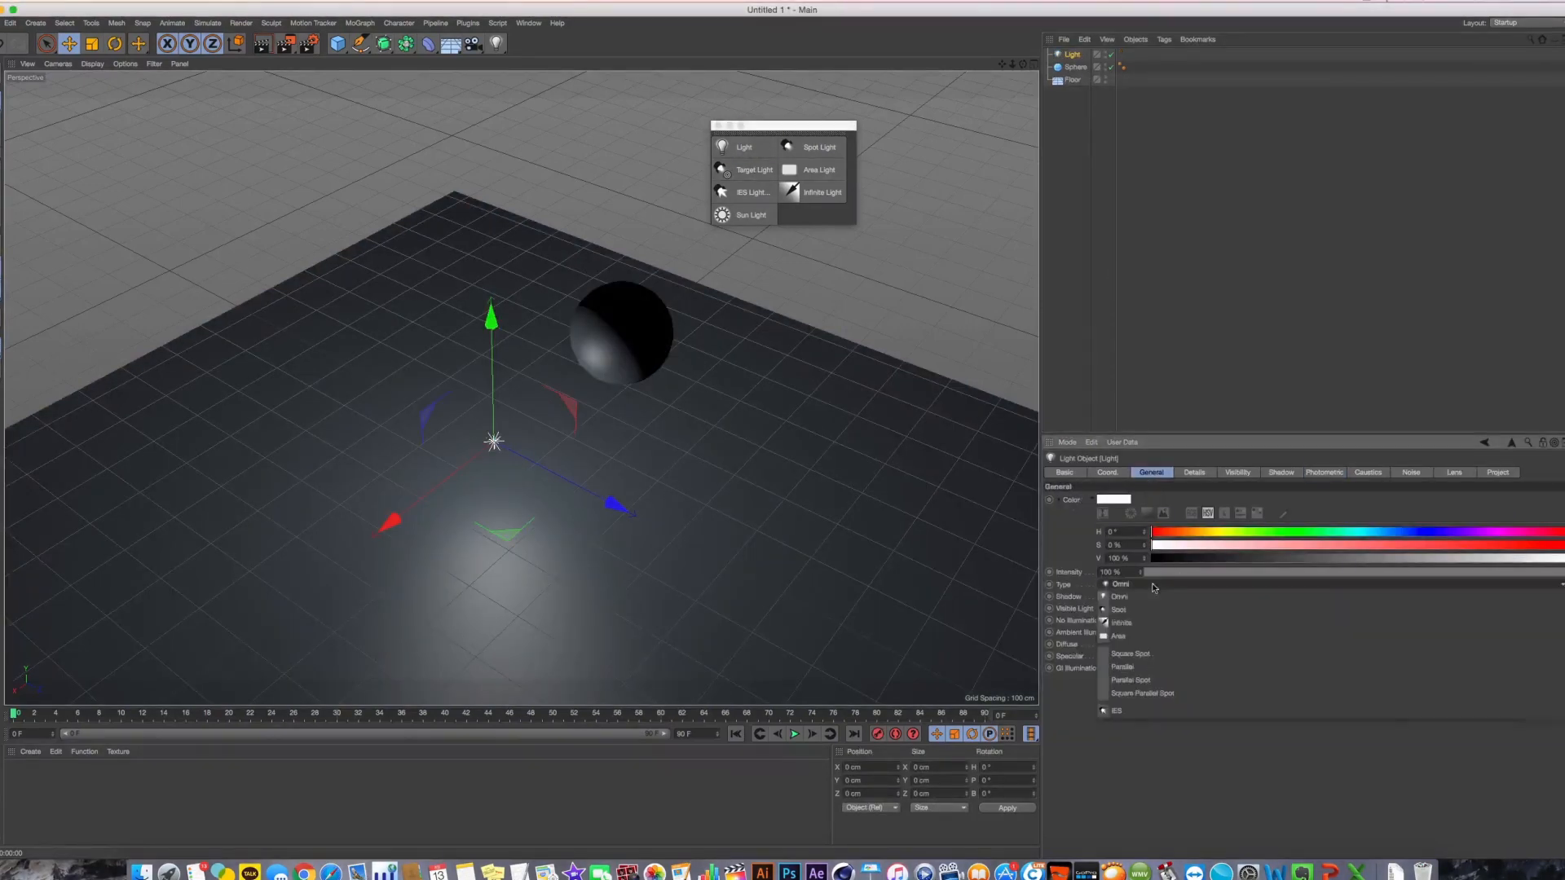
left_click(1145, 613)
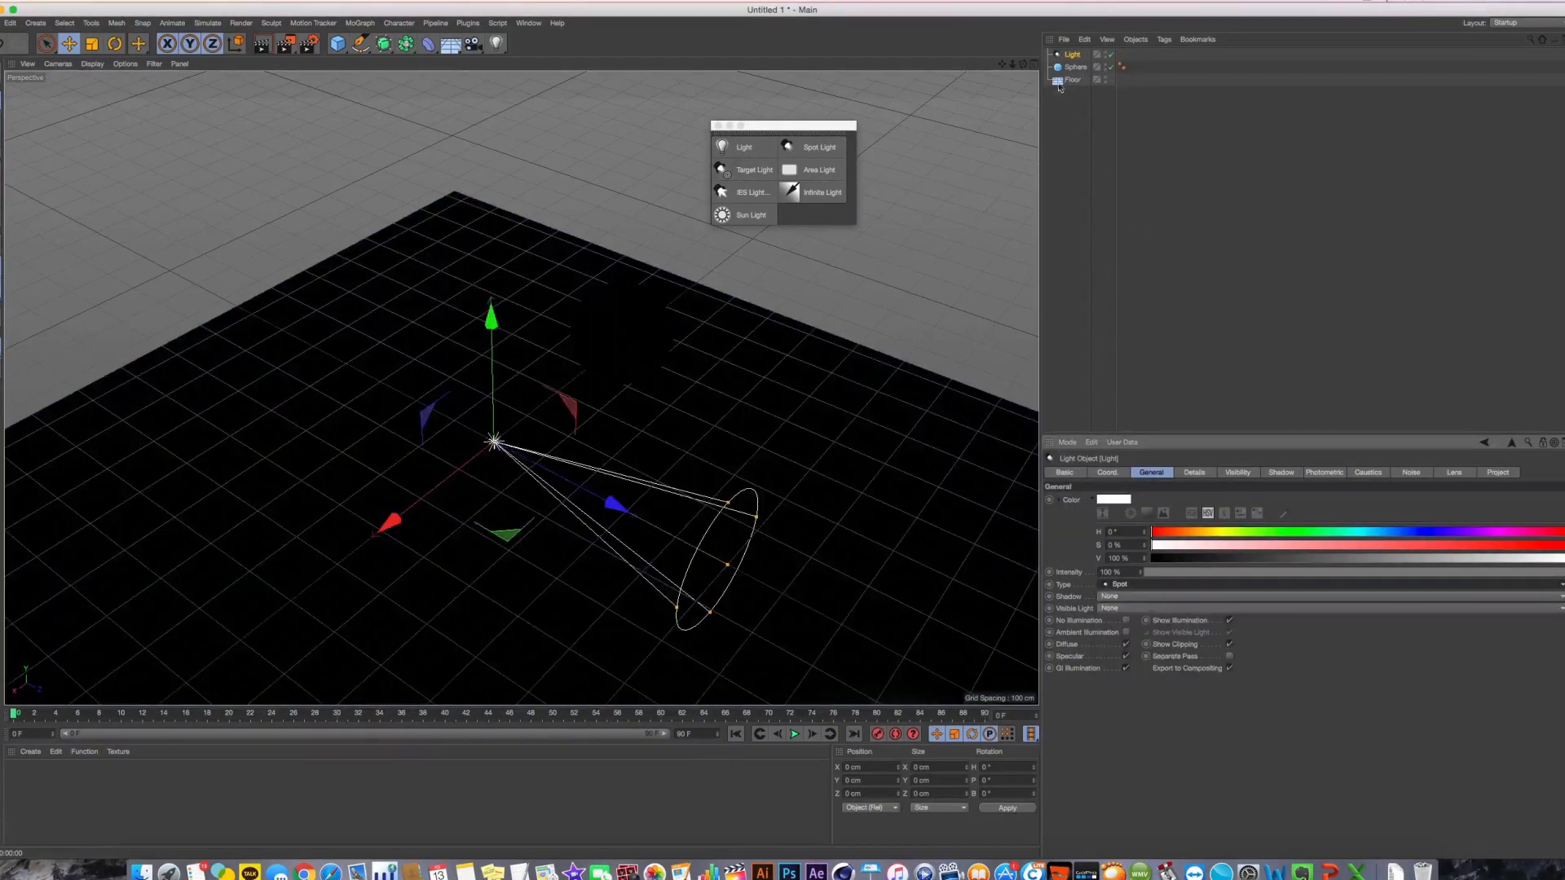
Add a Target tag to the spot light and assign the Sphere as its target object
right_click(1072, 55)
mouse_move(1141, 63)
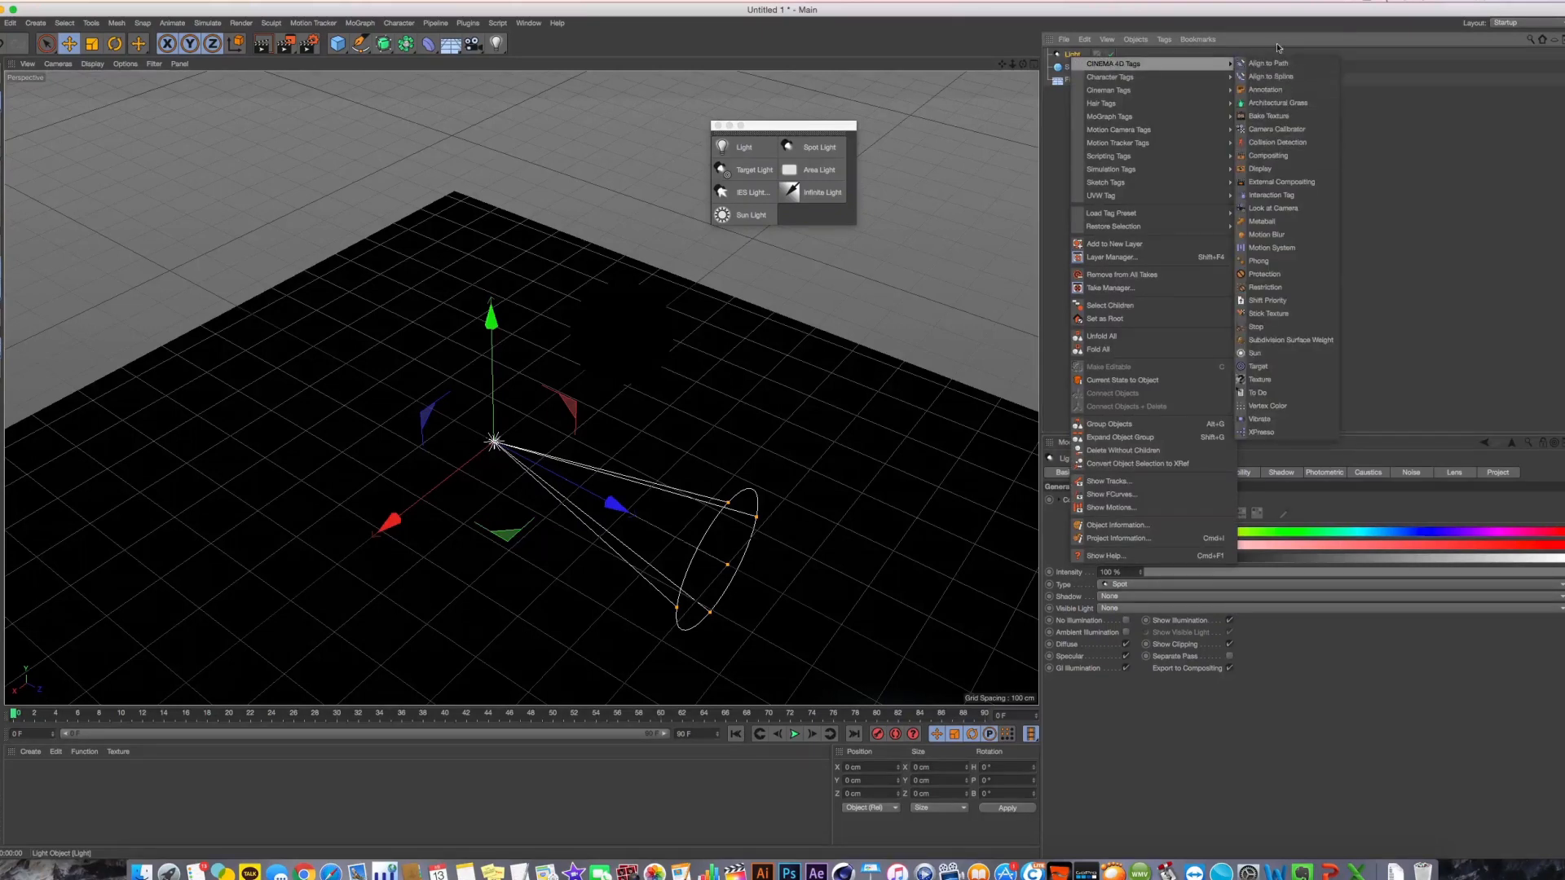
left_click(1285, 367)
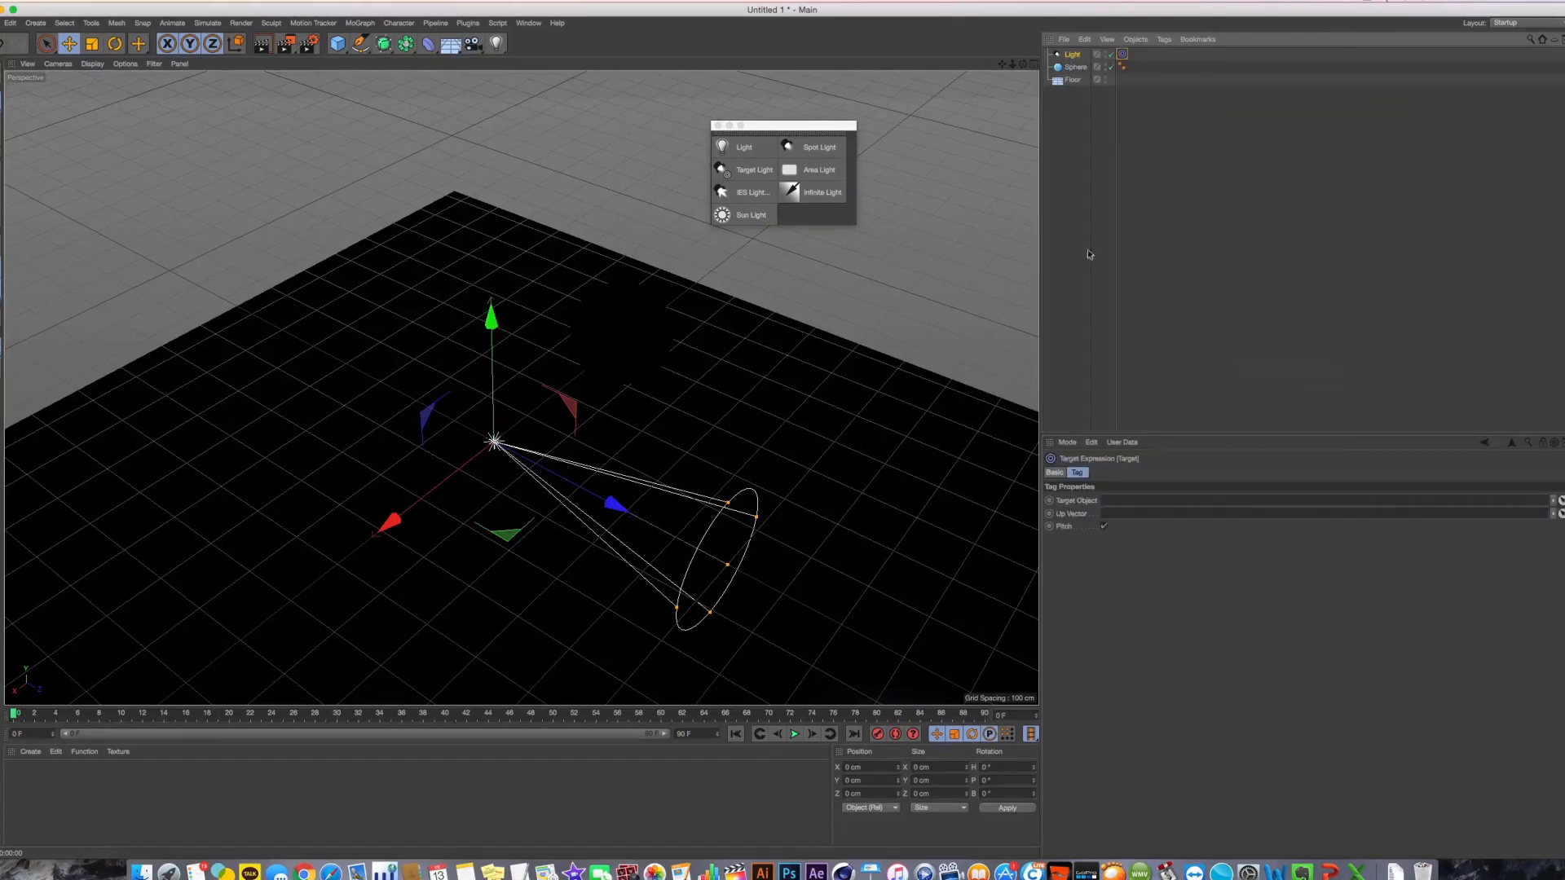
left_click_drag(1074, 67, 1158, 501)
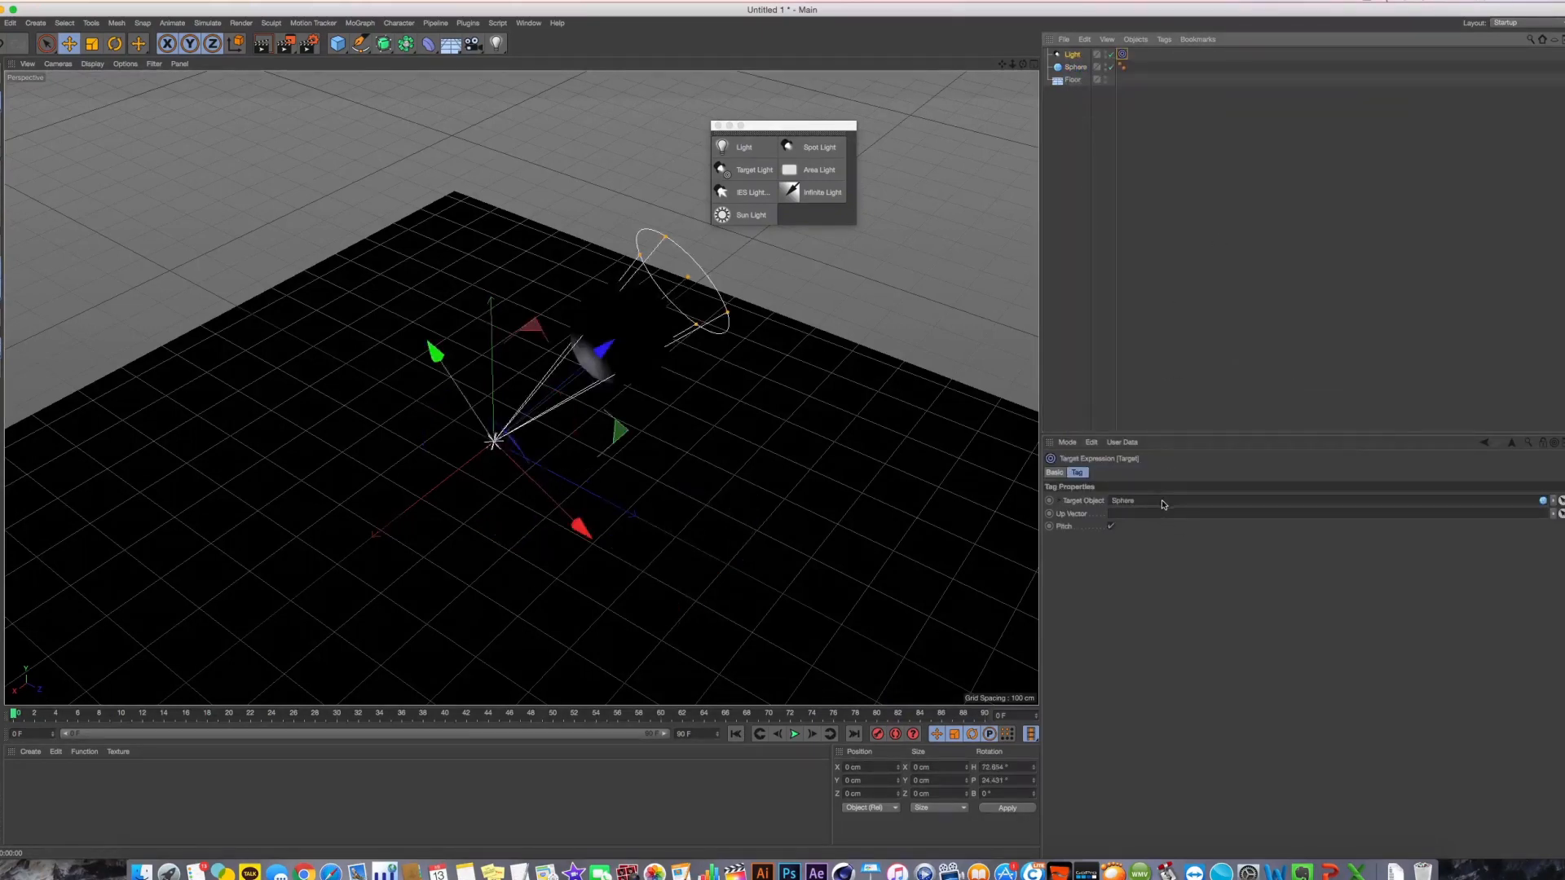
Move the sphere to about Z 549 cm and raise the spot light to about Y 444 cm to test the tracking
left_click_drag(607, 371, 858, 555)
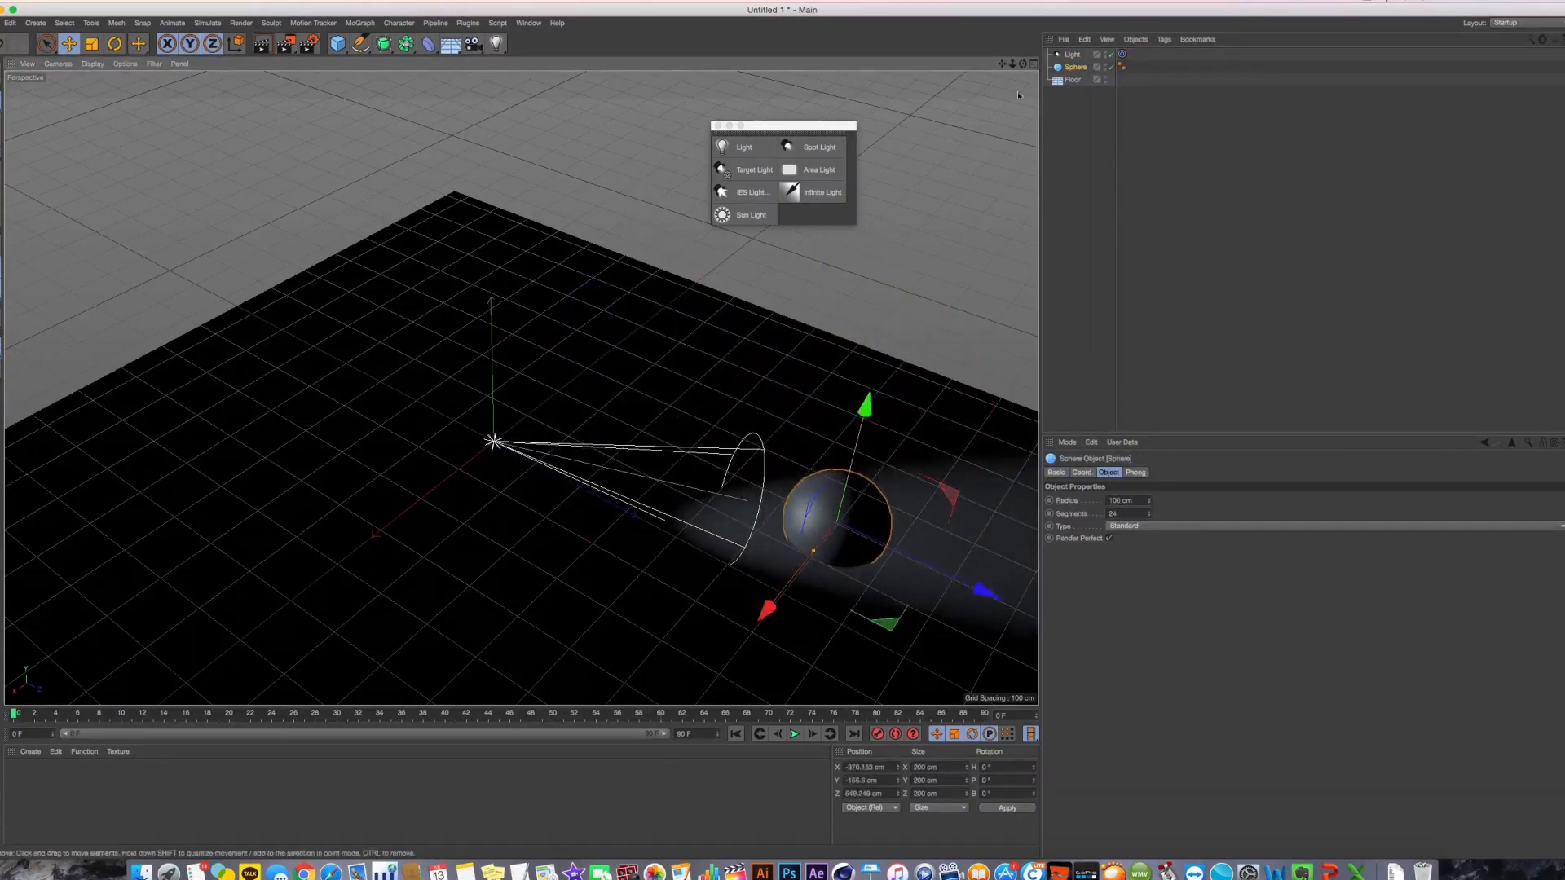
left_click(1070, 55)
left_click_drag(505, 460, 629, 163)
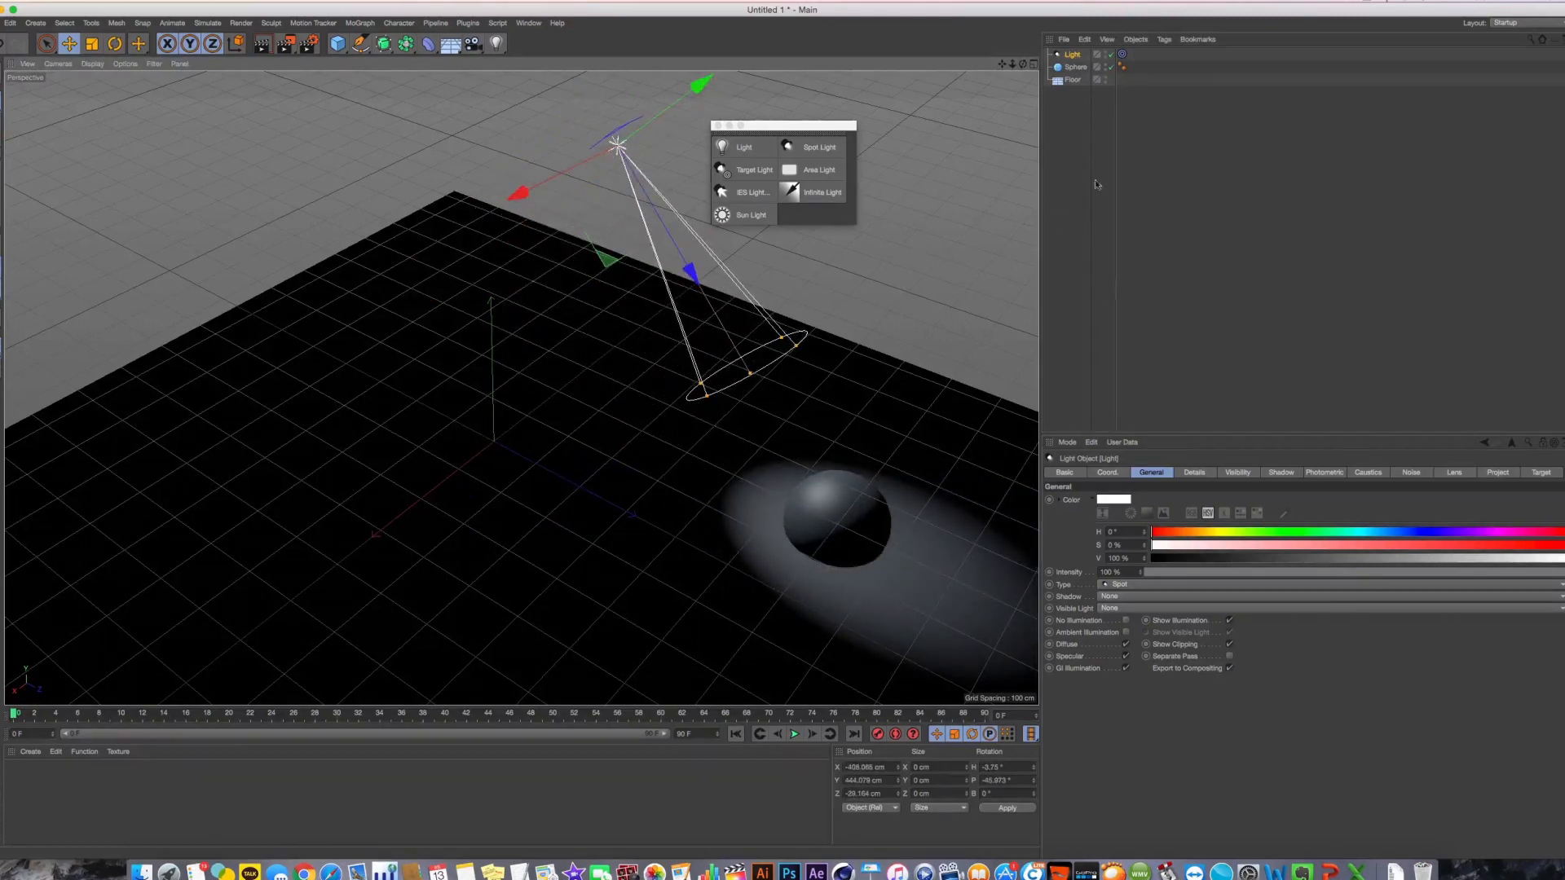
Delete the targeted spot light and add a sun light in its place
left_click(1074, 57)
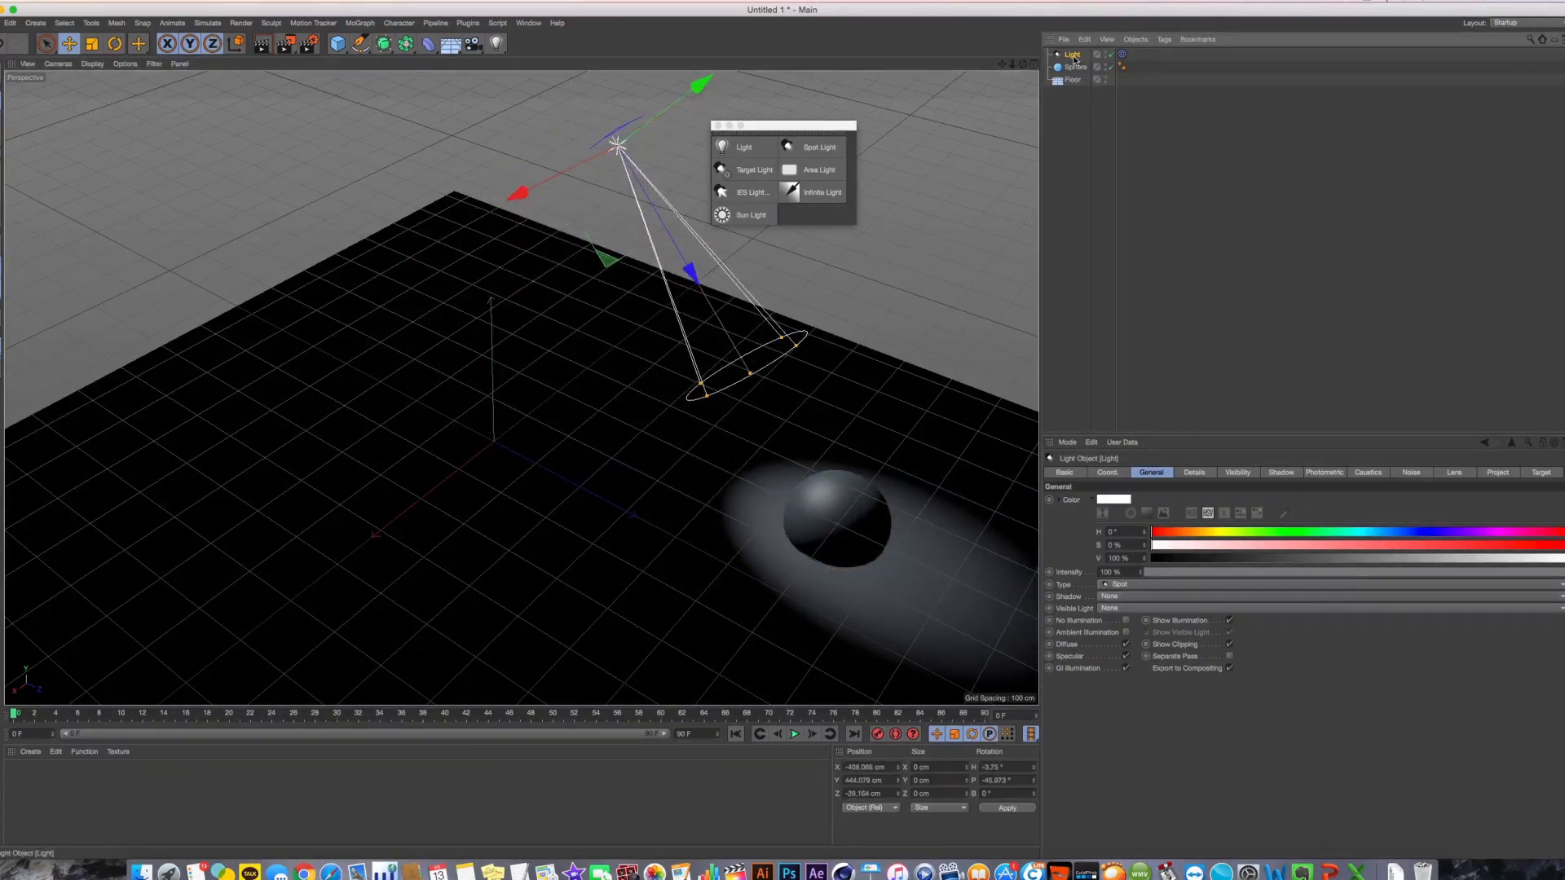
key("Delete")
left_click(746, 215)
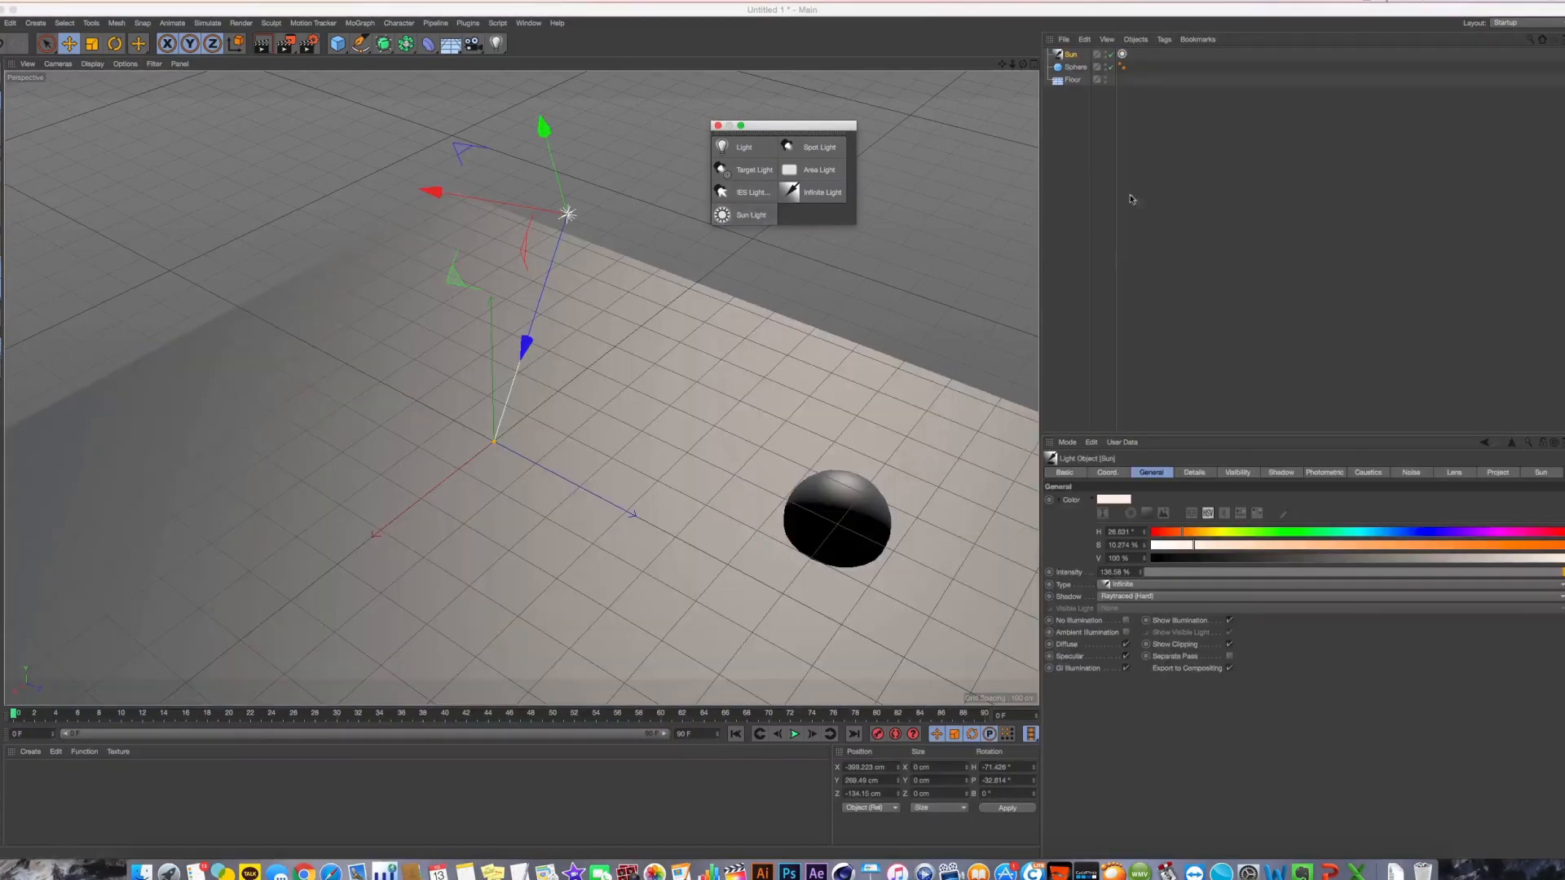
Render the view and examine the sun light's direction relative to the sphere and floor from another angle
left_click(551, 211)
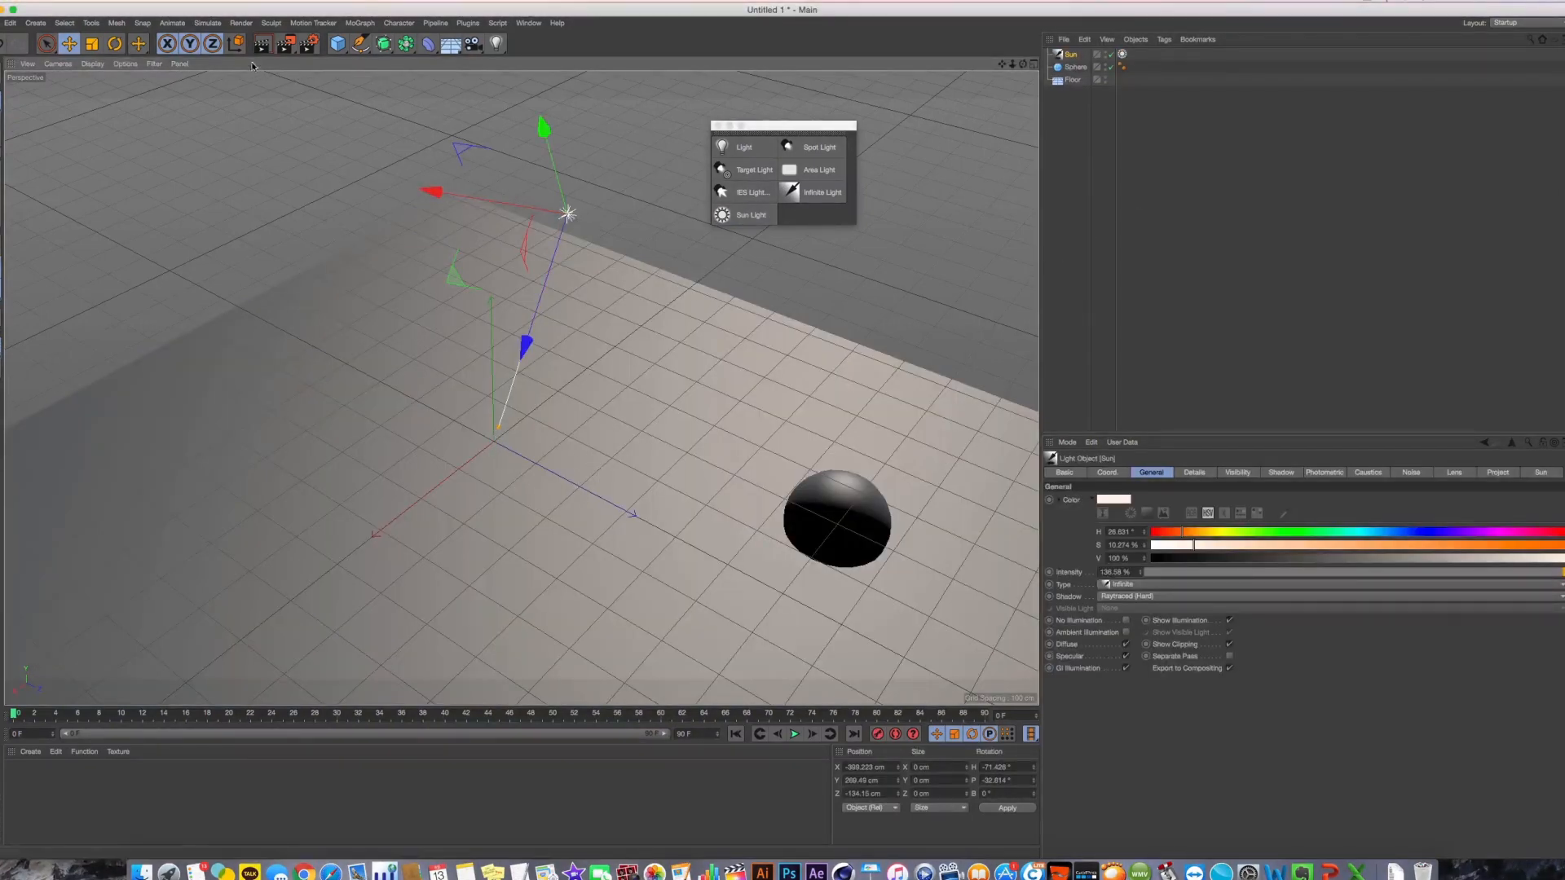
key("ctrl+r")
left_click(817, 492)
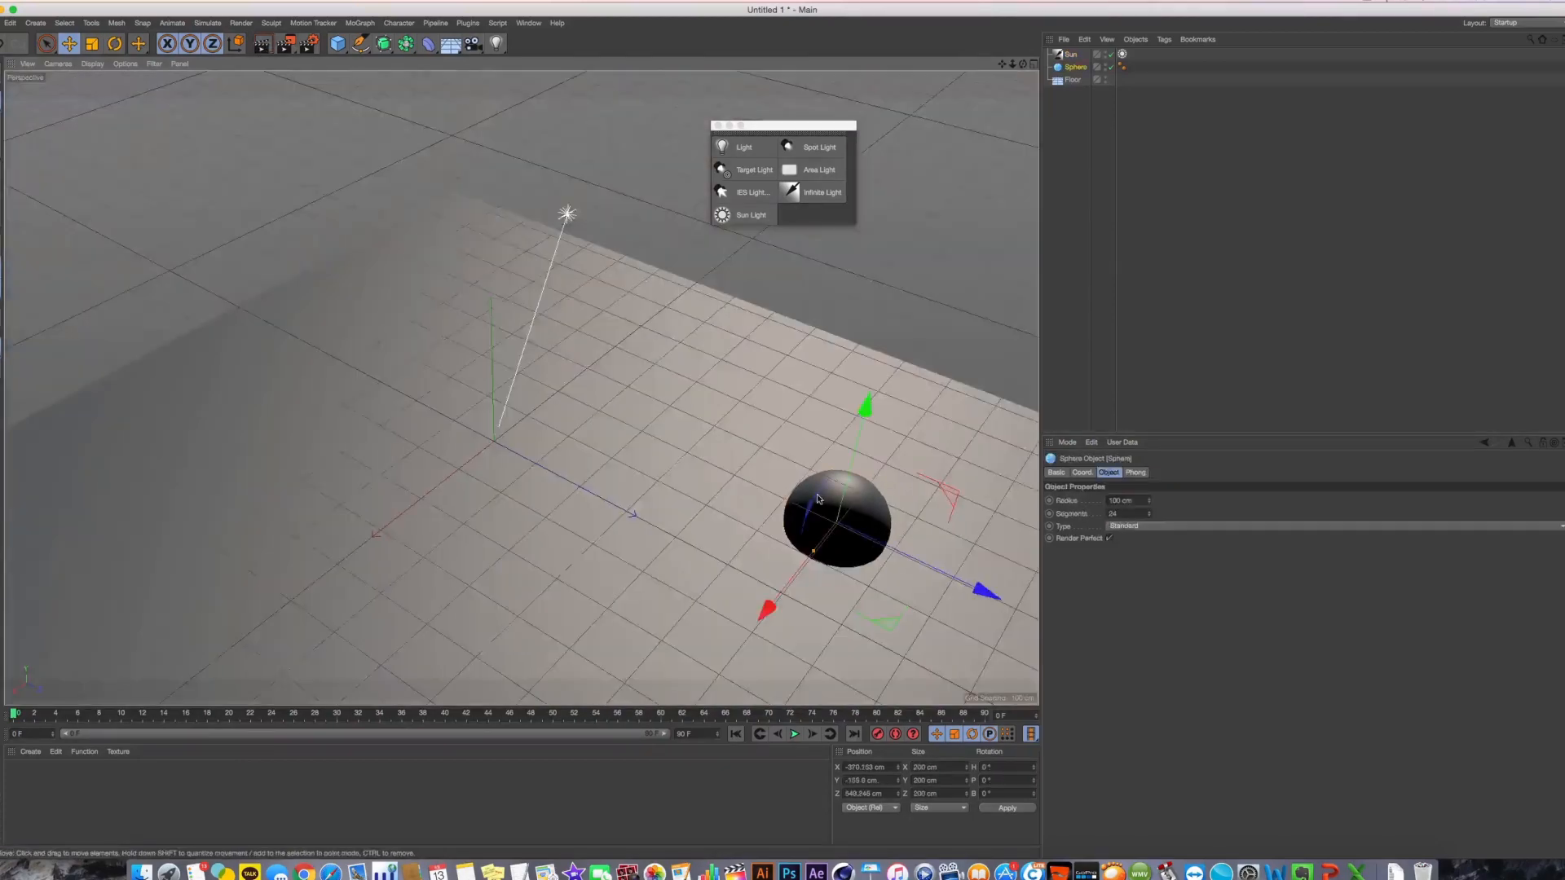
left_click_drag(817, 492, 750, 226, "alt")
middle_click_drag(750, 225, 648, 231, "alt")
left_click(621, 277)
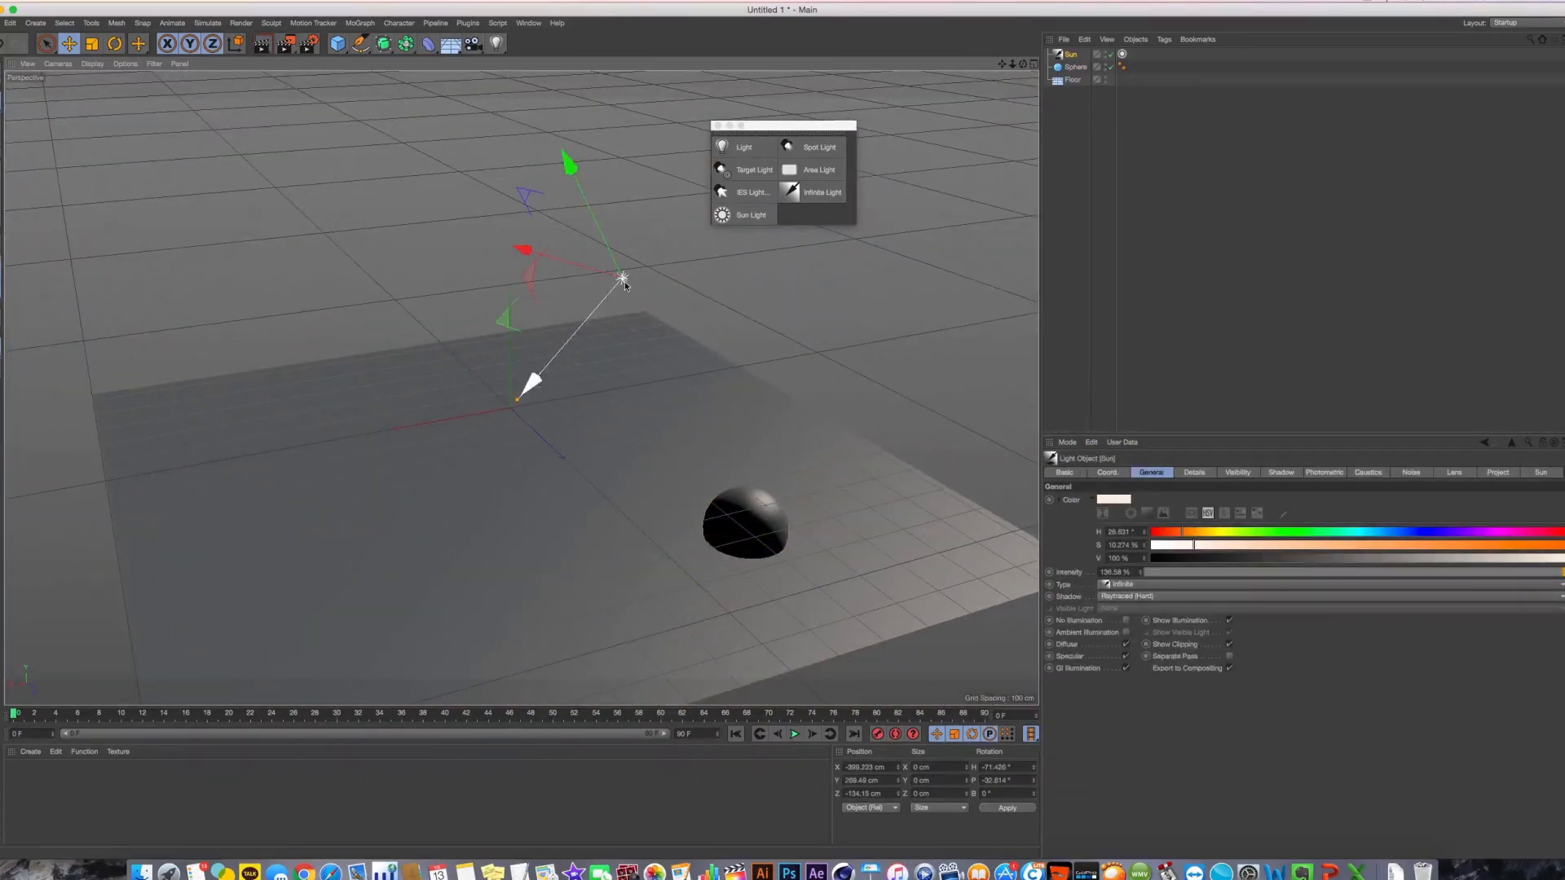
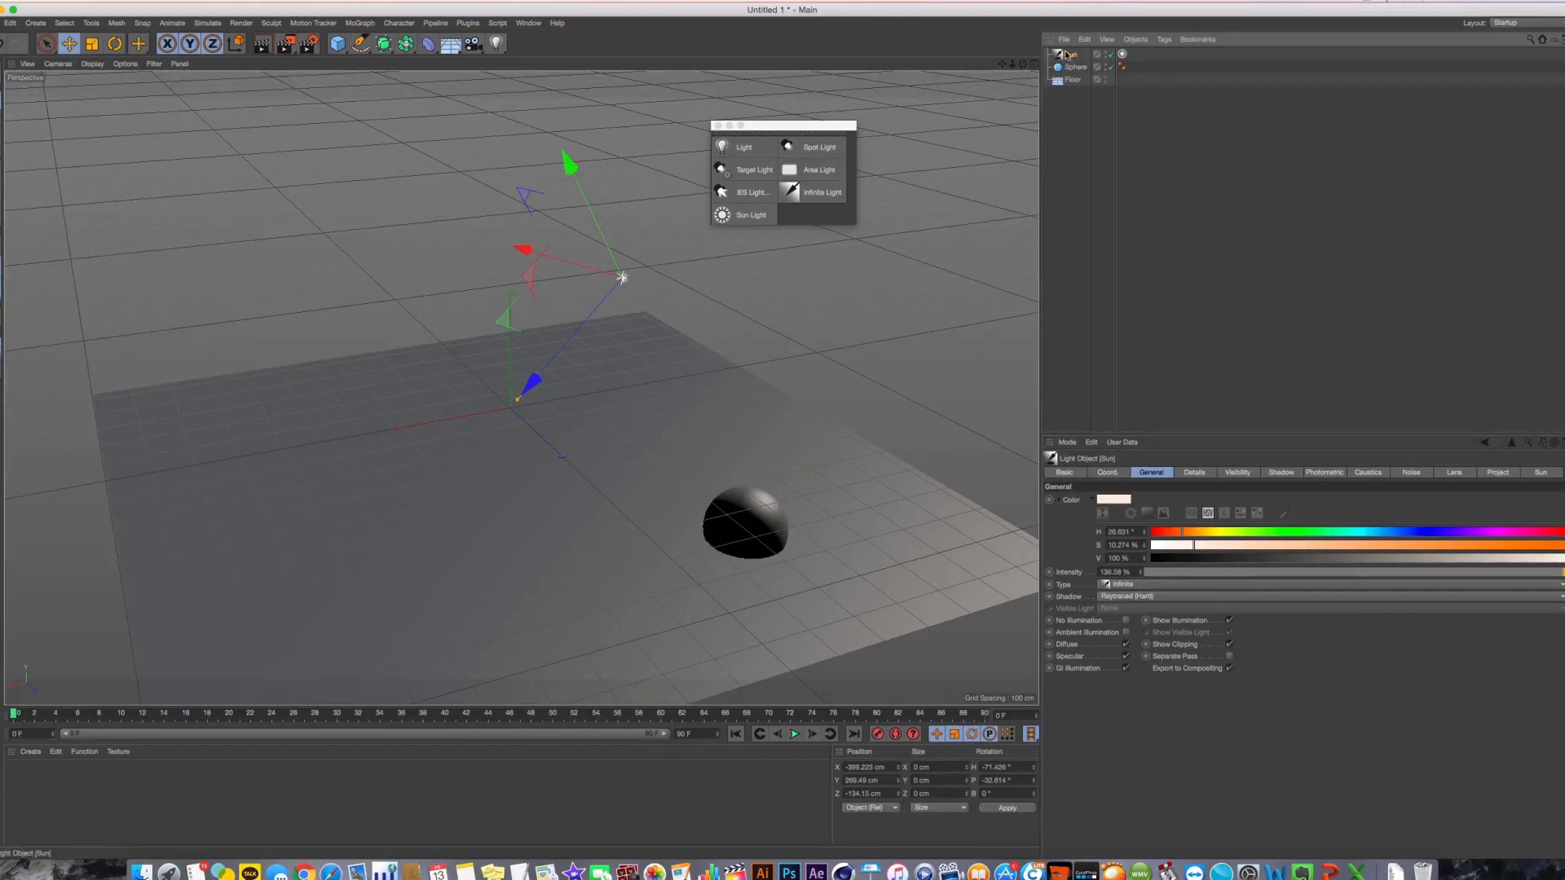
Try other light types on the sun light, including IES, and return it to Infinite
scroll(1147, 588, "down", 6)
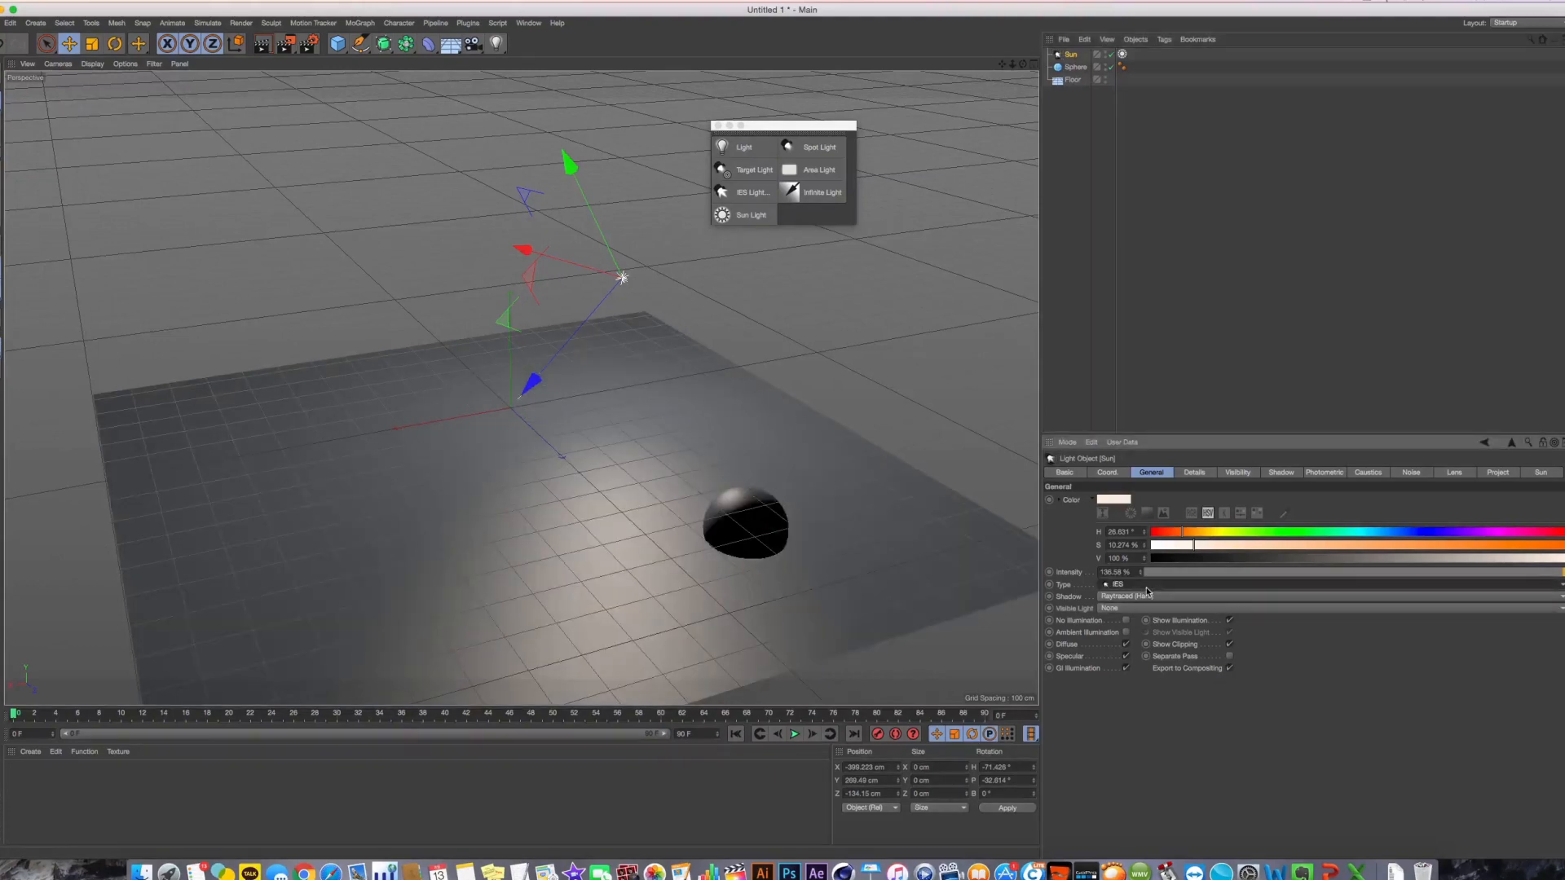
scroll(1147, 591, "up", 8)
left_click(1147, 591)
left_click(1141, 623)
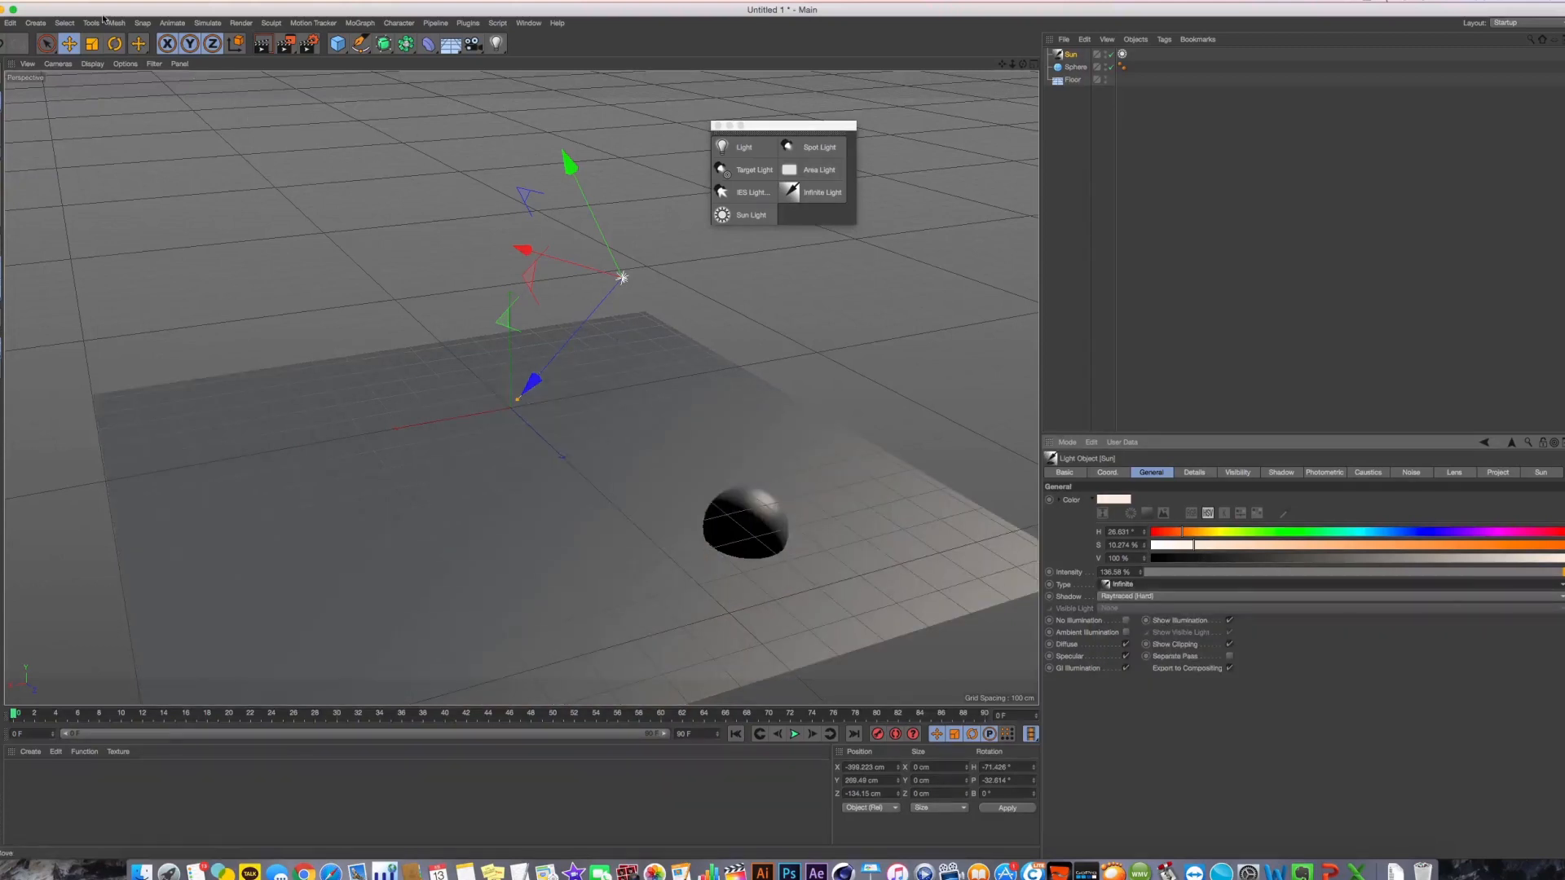
Try to rotate the sun light manually, and open the properties of its Sun Expression tag
key("r")
left_click_drag(658, 334, 706, 327)
left_click(1122, 54)
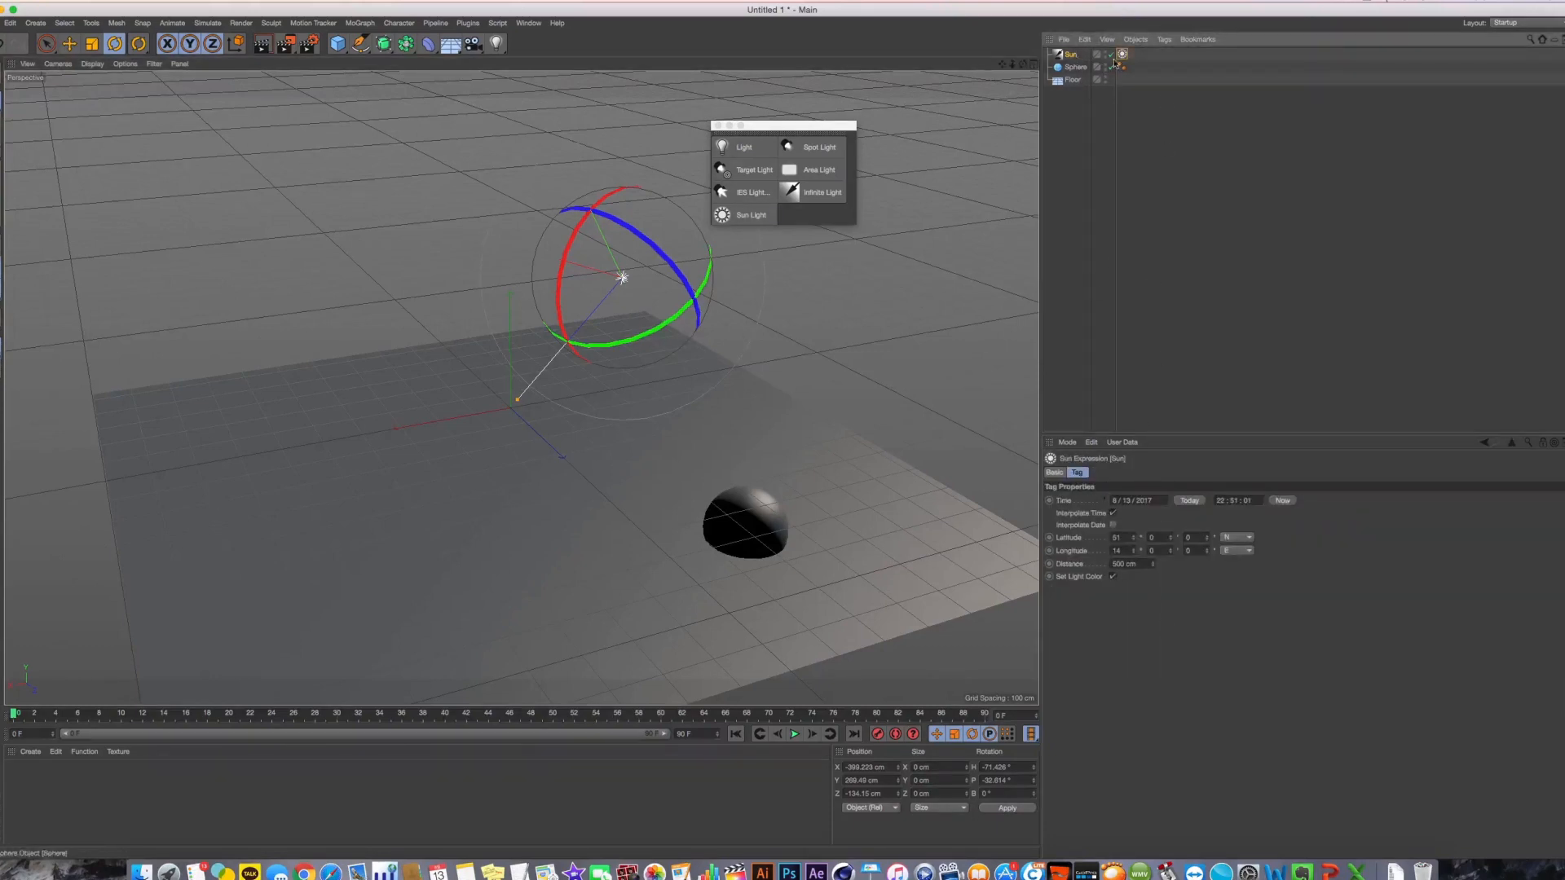
Examine the sun light's coordinates and compare its own Sun settings with those in the Sun Expression tag
left_click(1070, 54)
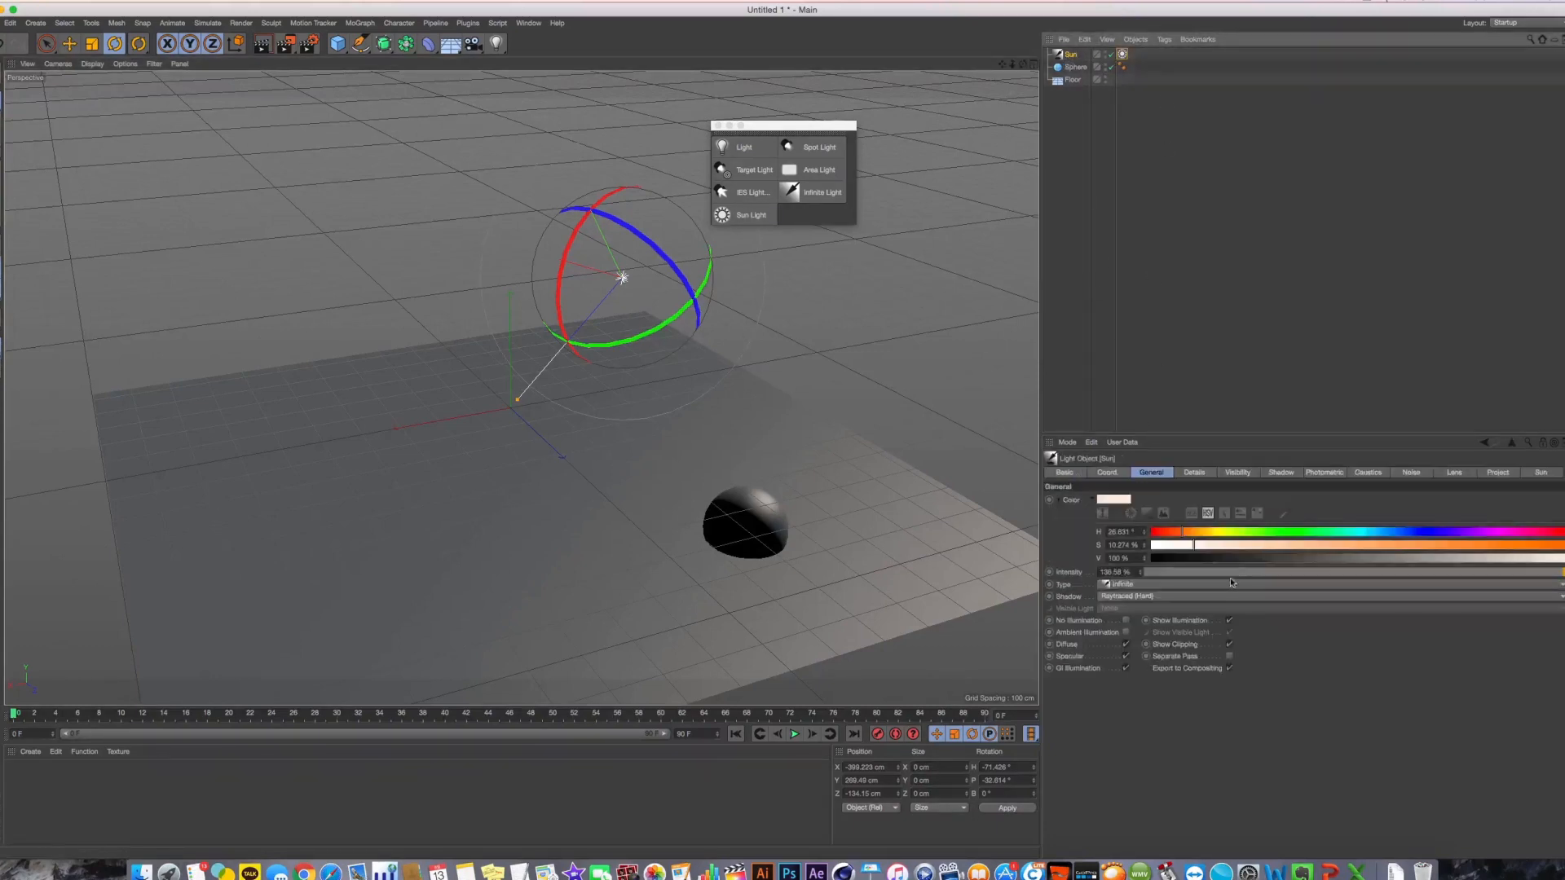
left_click(1097, 476)
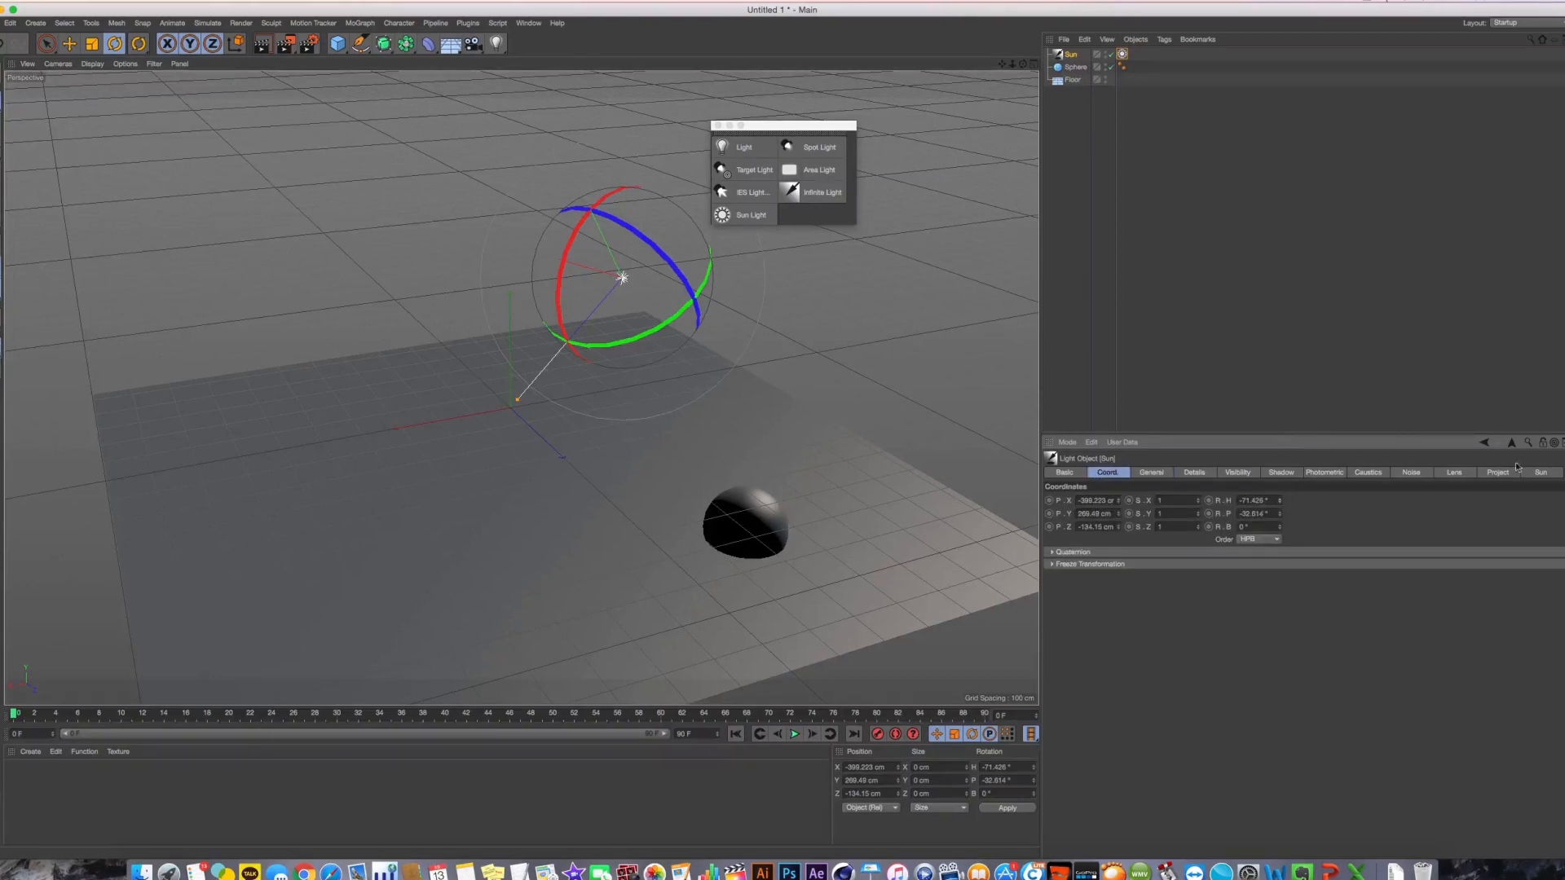
left_click(1543, 473)
left_click(1467, 474)
left_click(1540, 473)
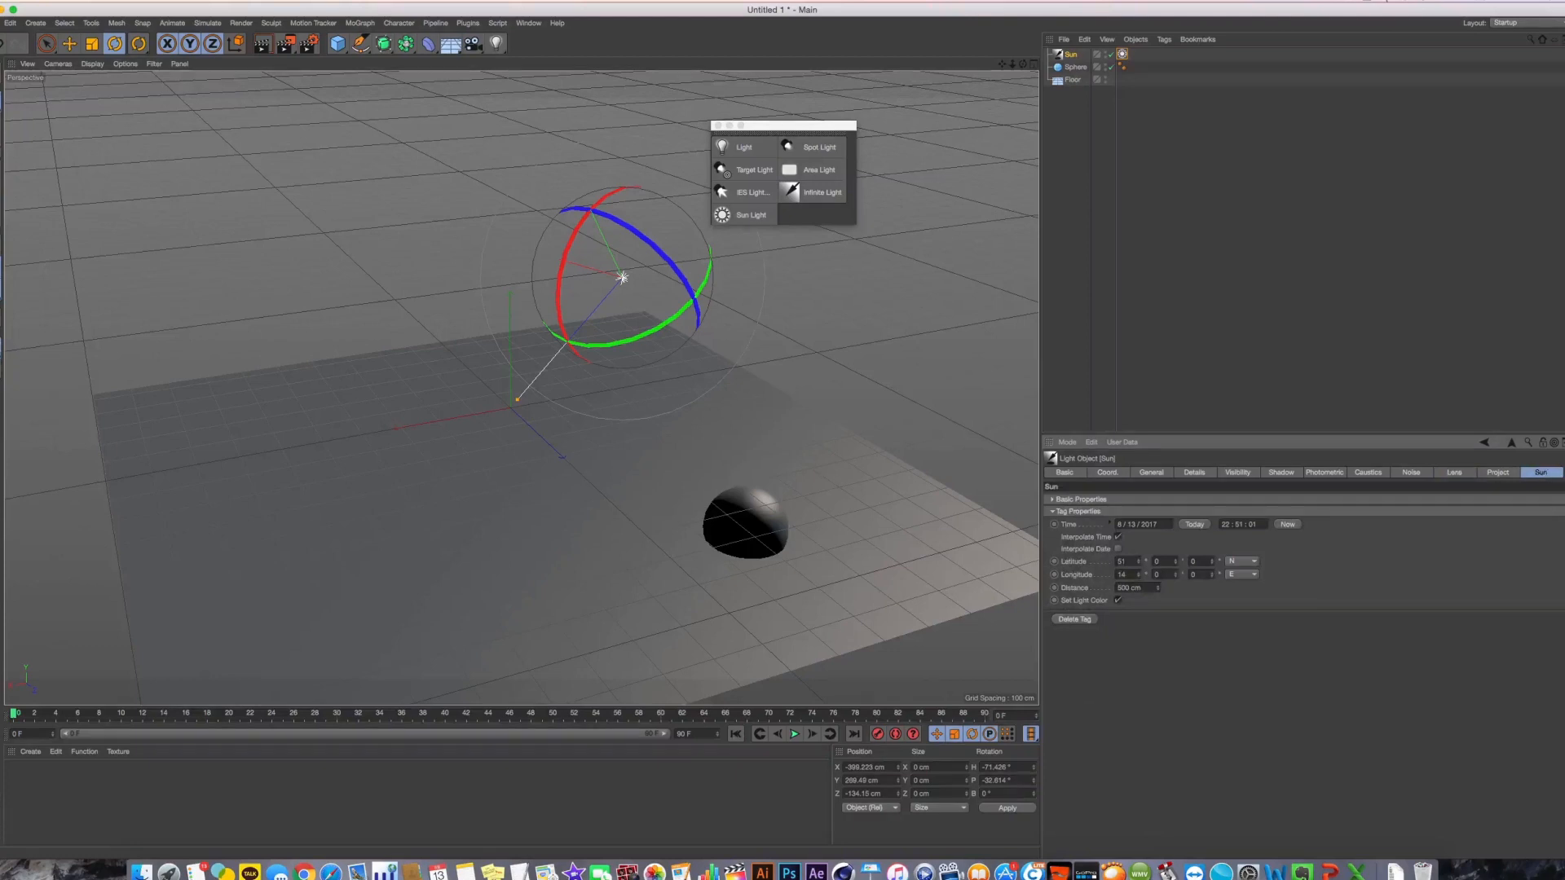
left_click(1058, 144)
left_click(1077, 55)
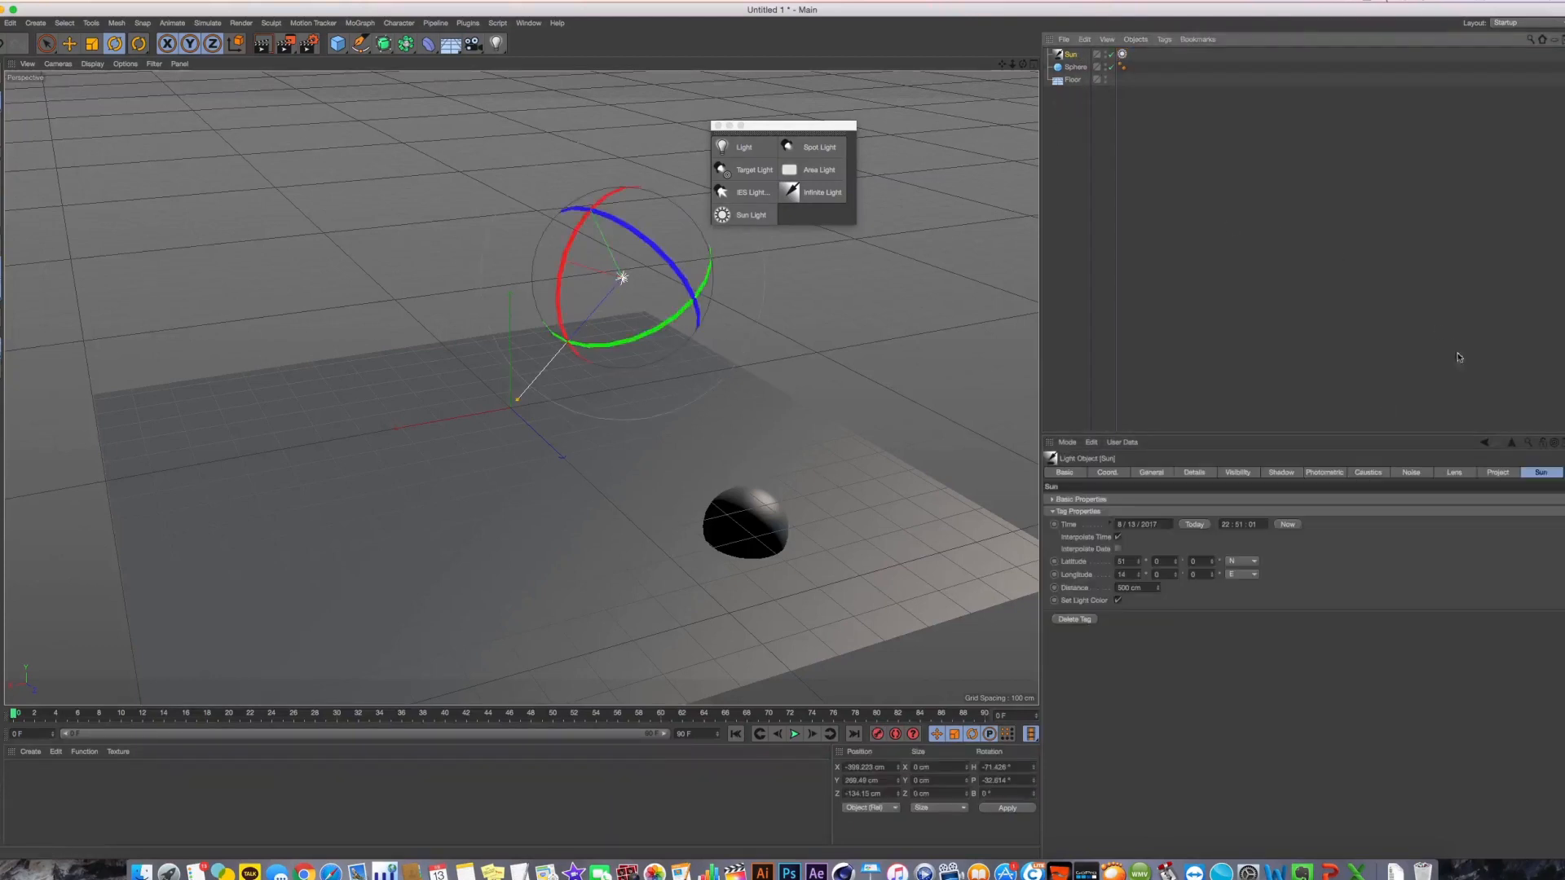
left_click(1122, 54)
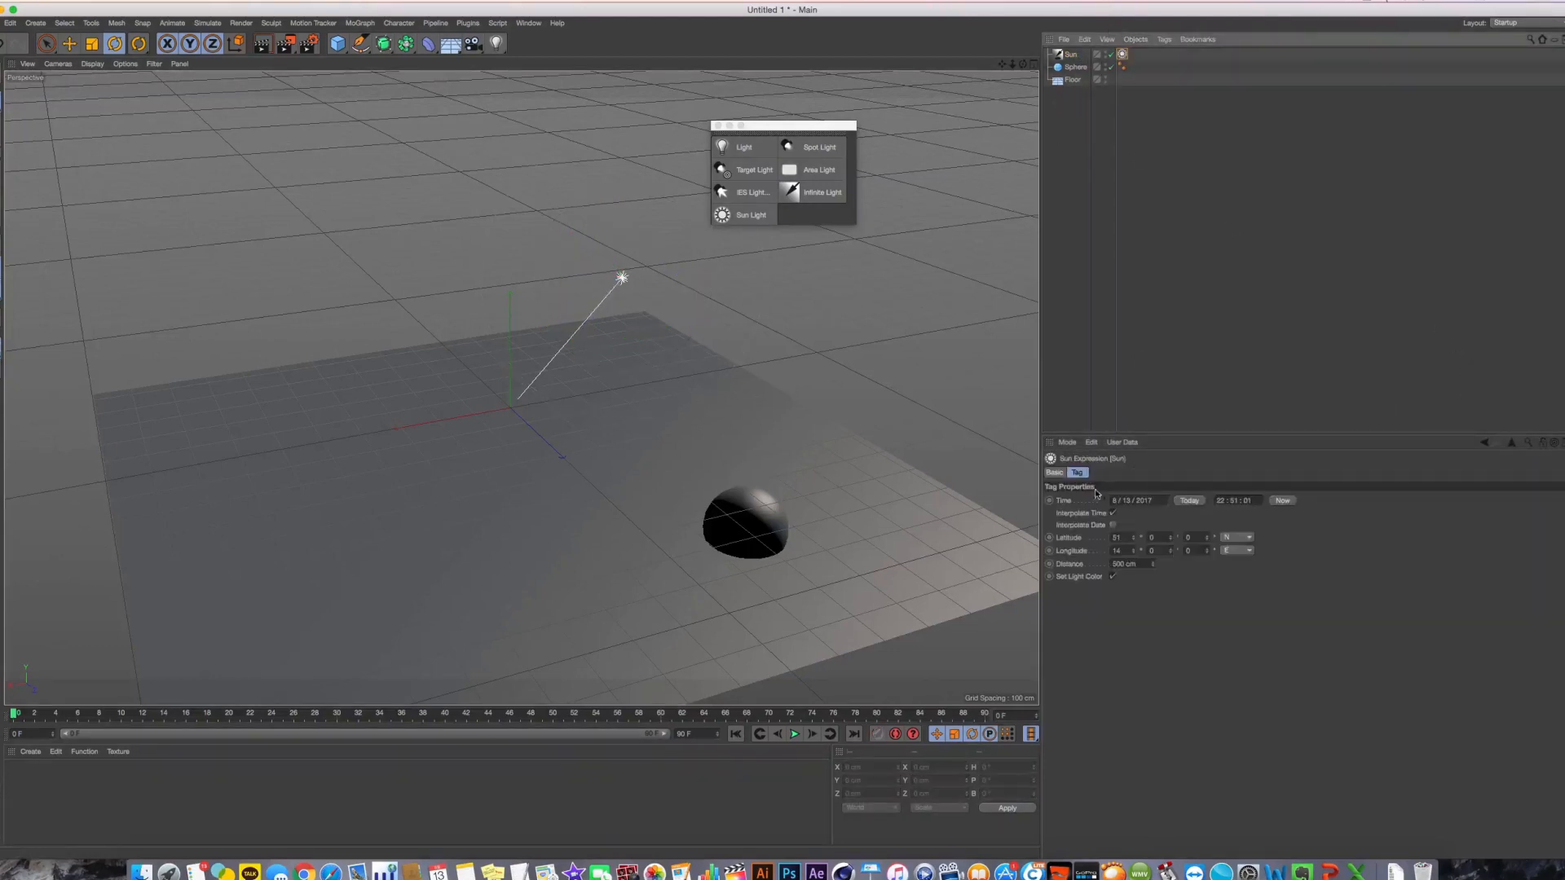
left_click(1067, 54)
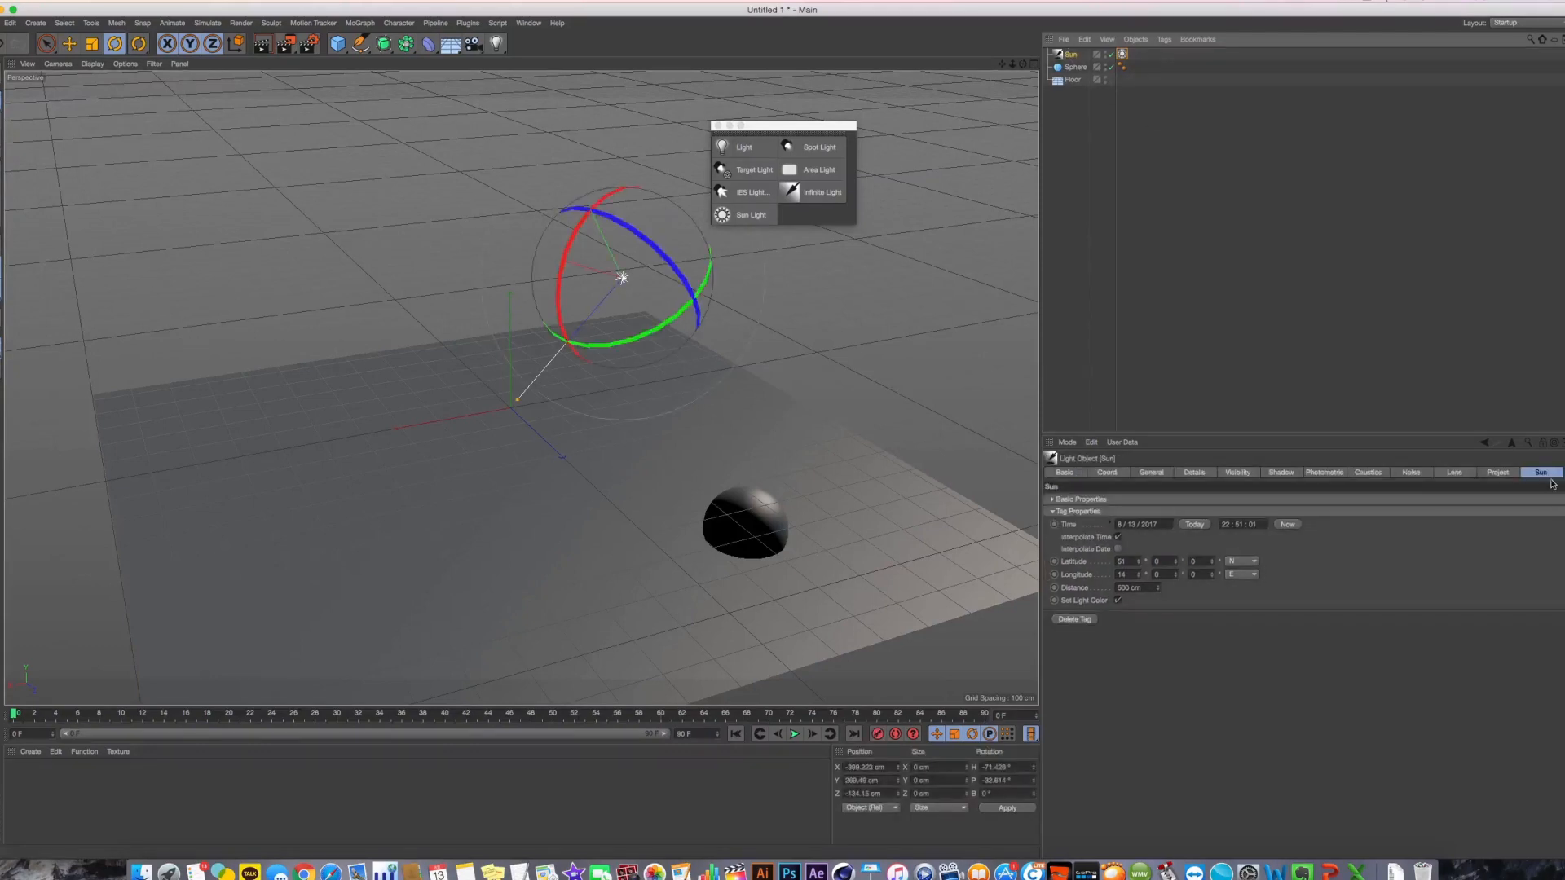
left_click(1122, 54)
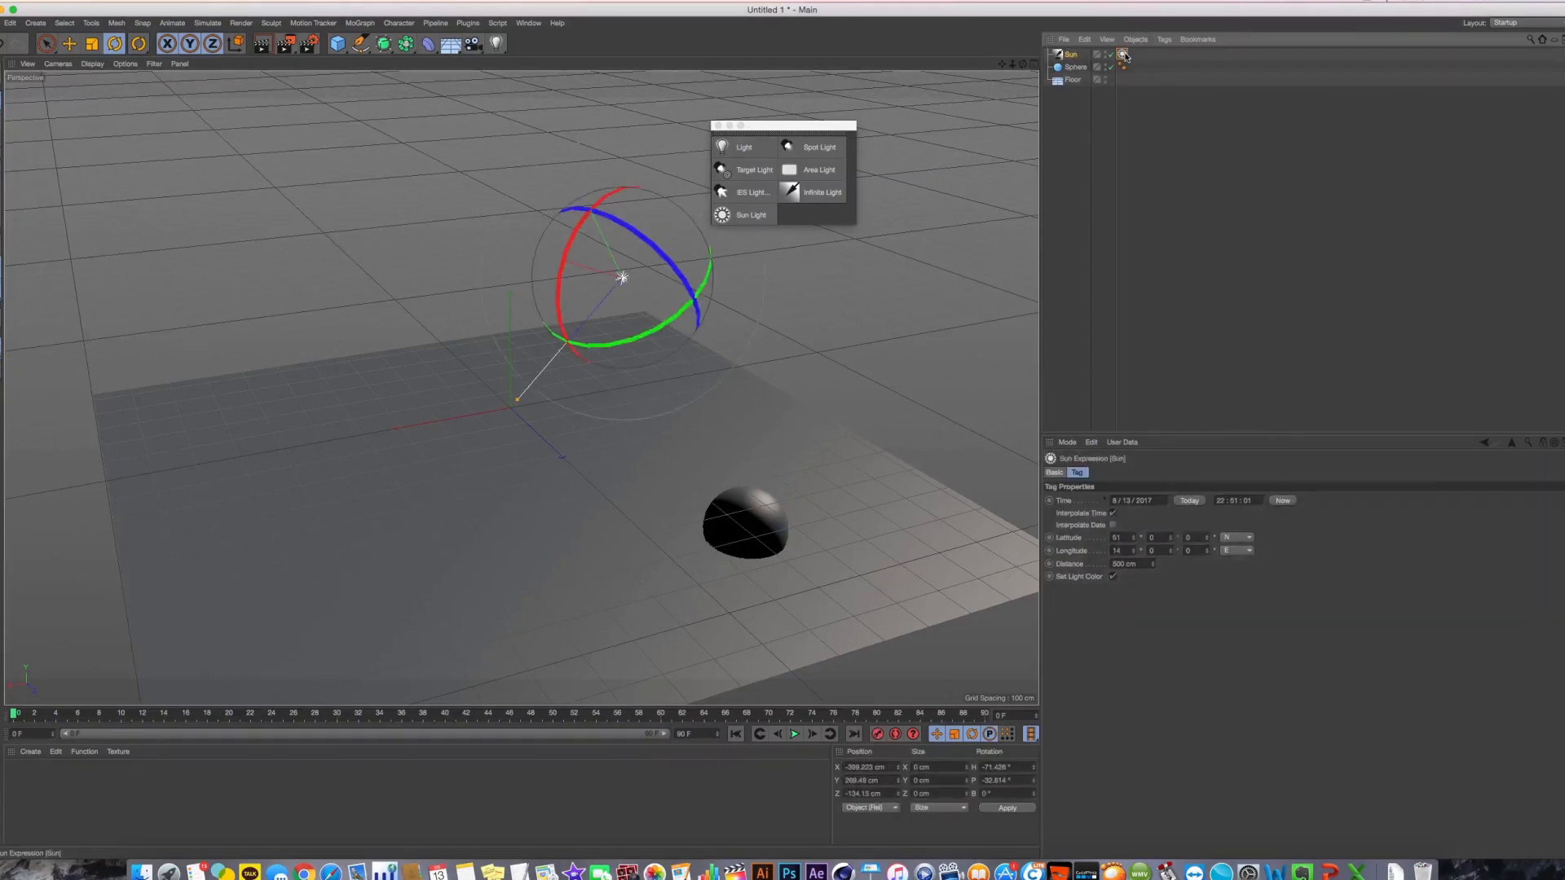
left_click(1068, 55)
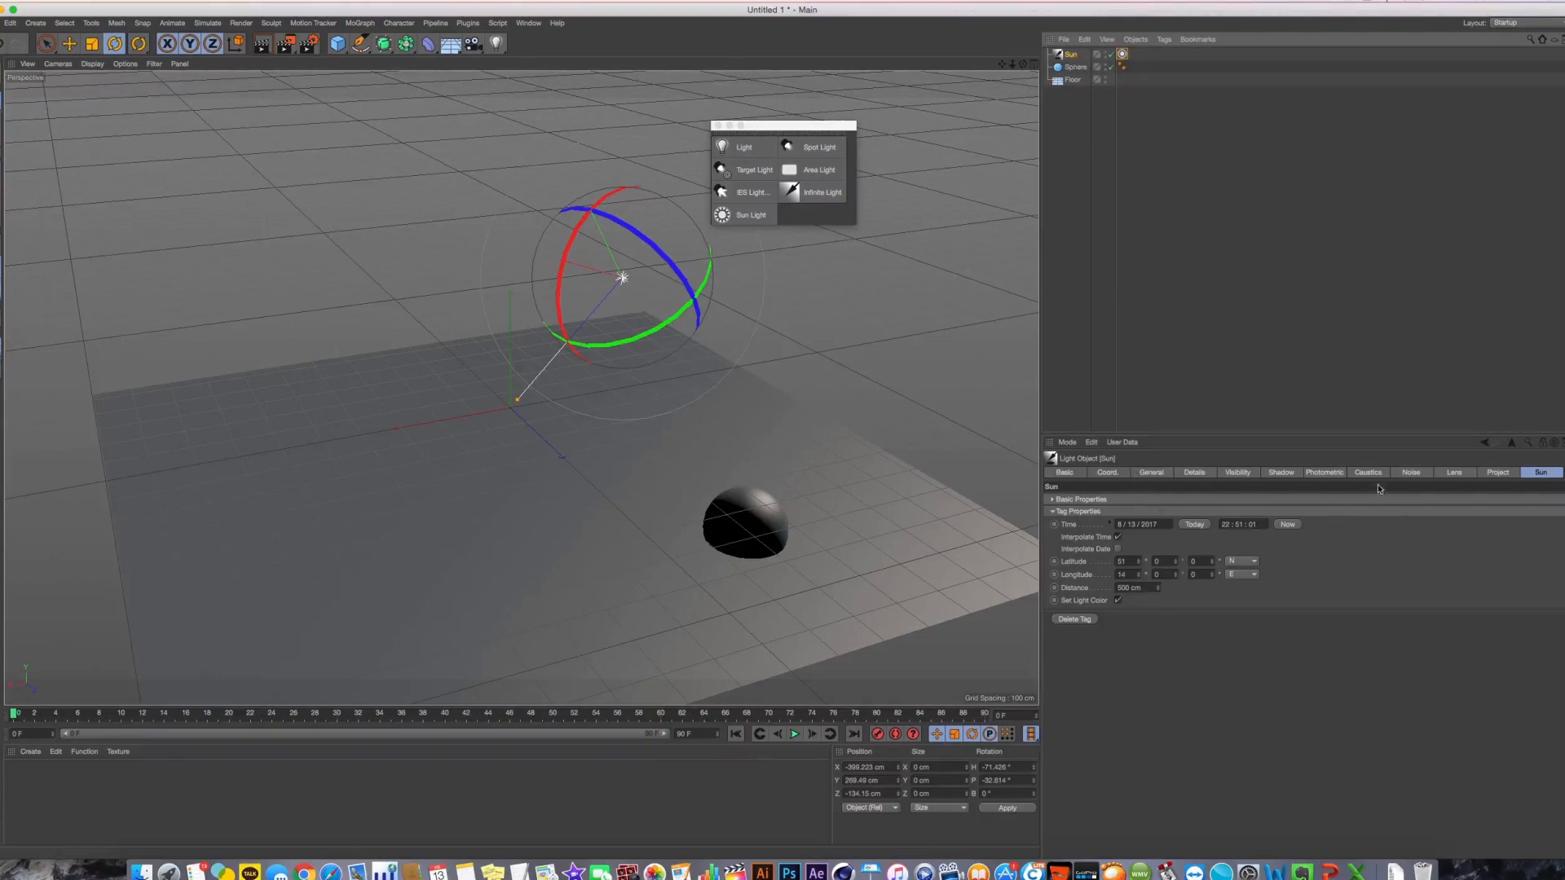
In the Sun Expression tag, set the date to today and the time to the current time
left_click(1123, 54)
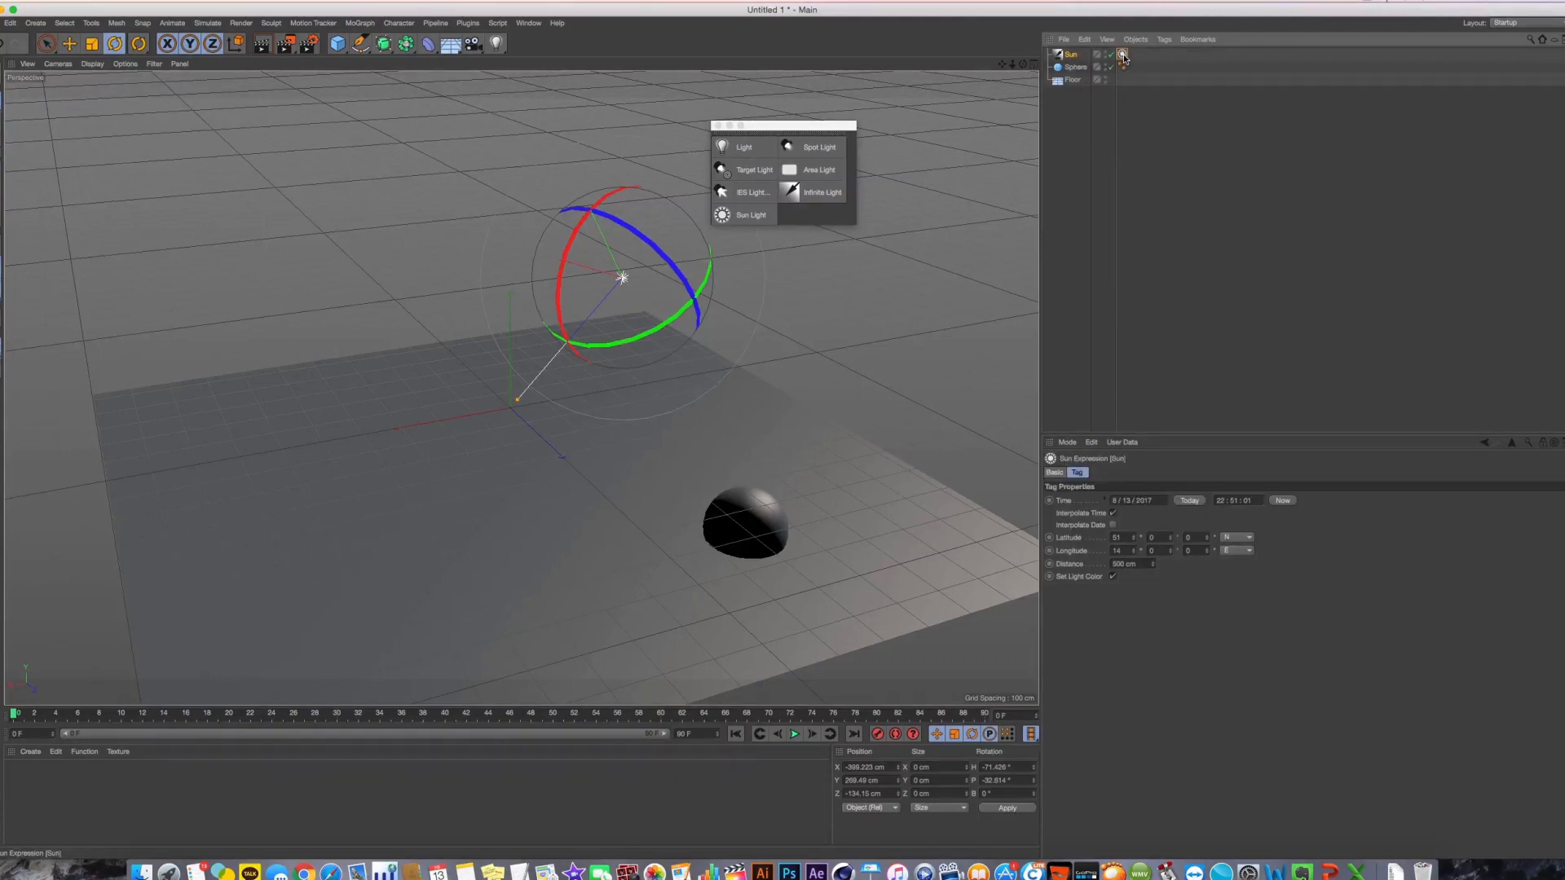
left_click(1188, 503)
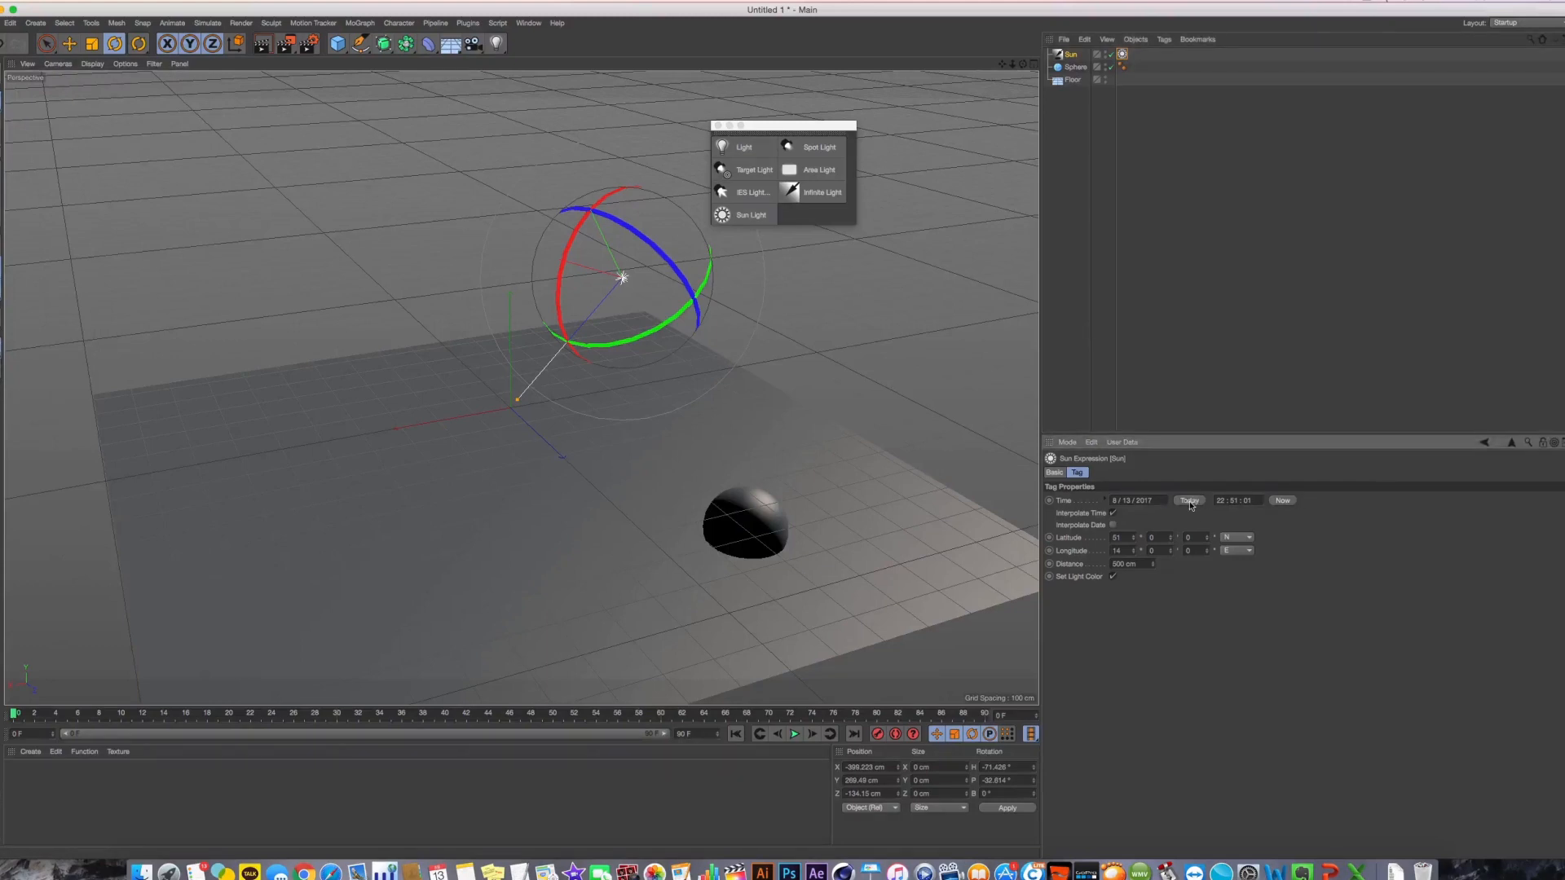
left_click(1276, 503)
left_click(1283, 501)
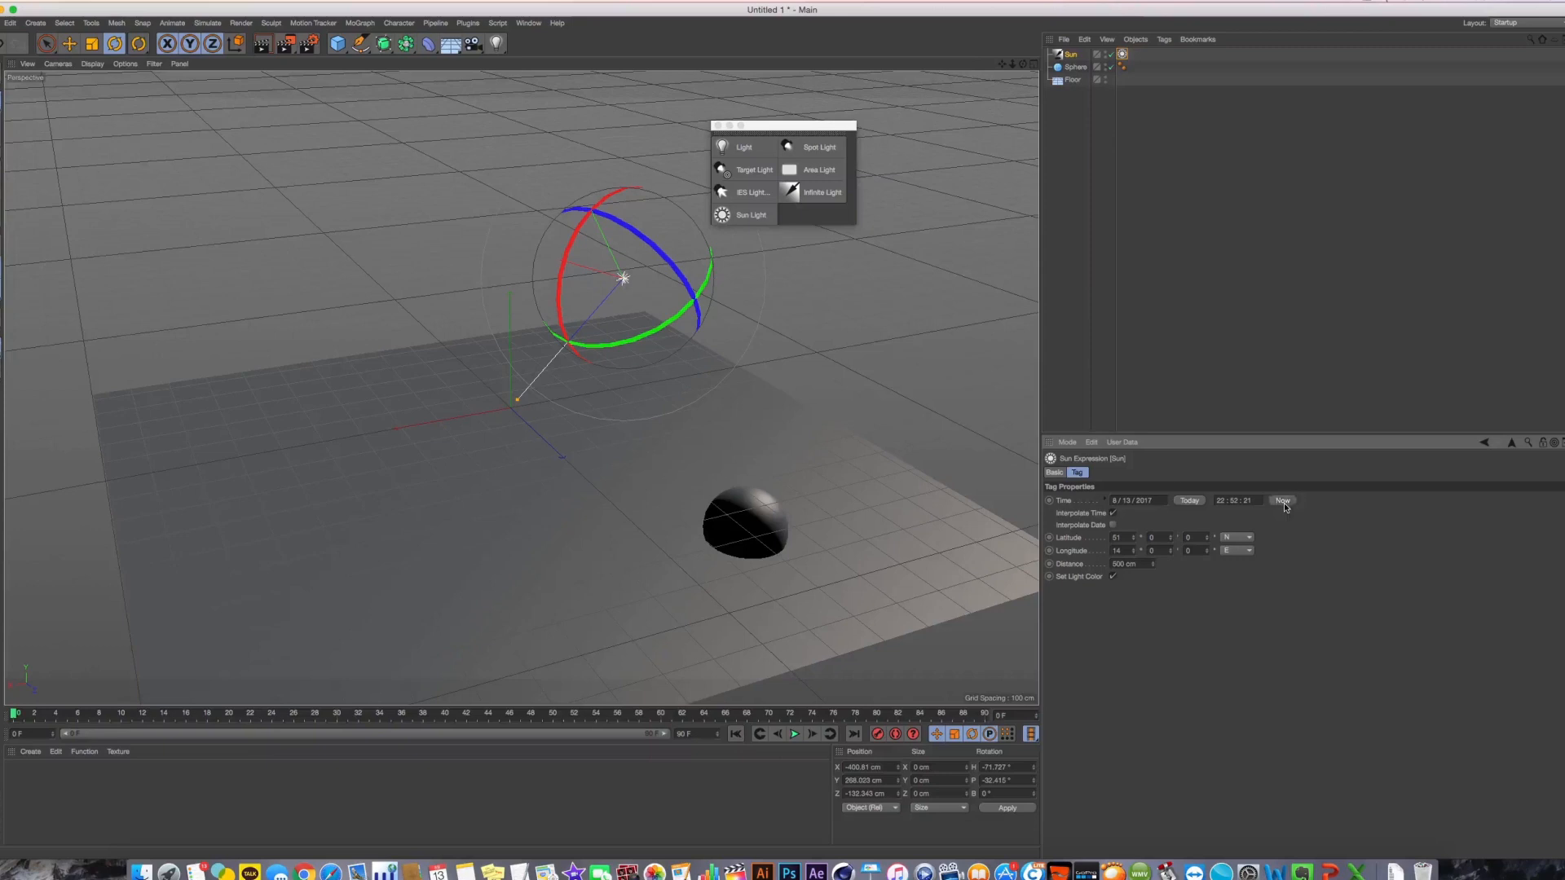
Enable Interpolate Date and set the sun's latitude to 48° 55' 42" N
left_click(1113, 526)
mouse_move(1134, 538)
left_mouse_down()
mouse_move(1134, 514)
mouse_move(1134, 539)
left_mouse_up()
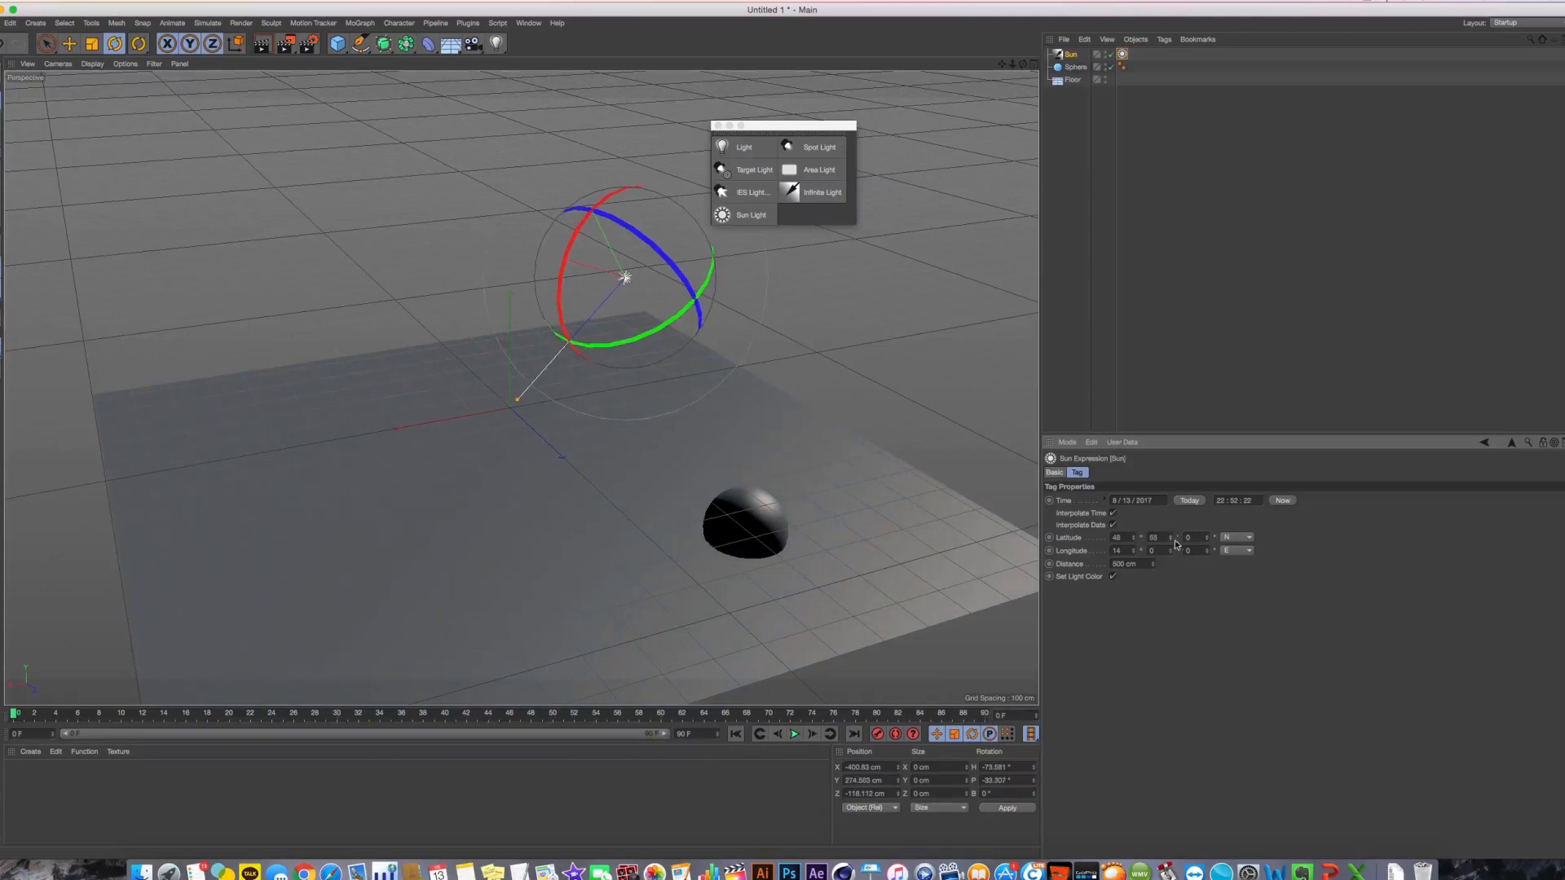
scroll(1227, 540, "down", 1)
scroll(1229, 539, "up", 1)
scroll(1230, 540, "down", 1)
scroll(1231, 542, "up", 1)
Set the sun's distance to about 1417 cm and render the view
left_click_drag(1151, 564, 1152, 407)
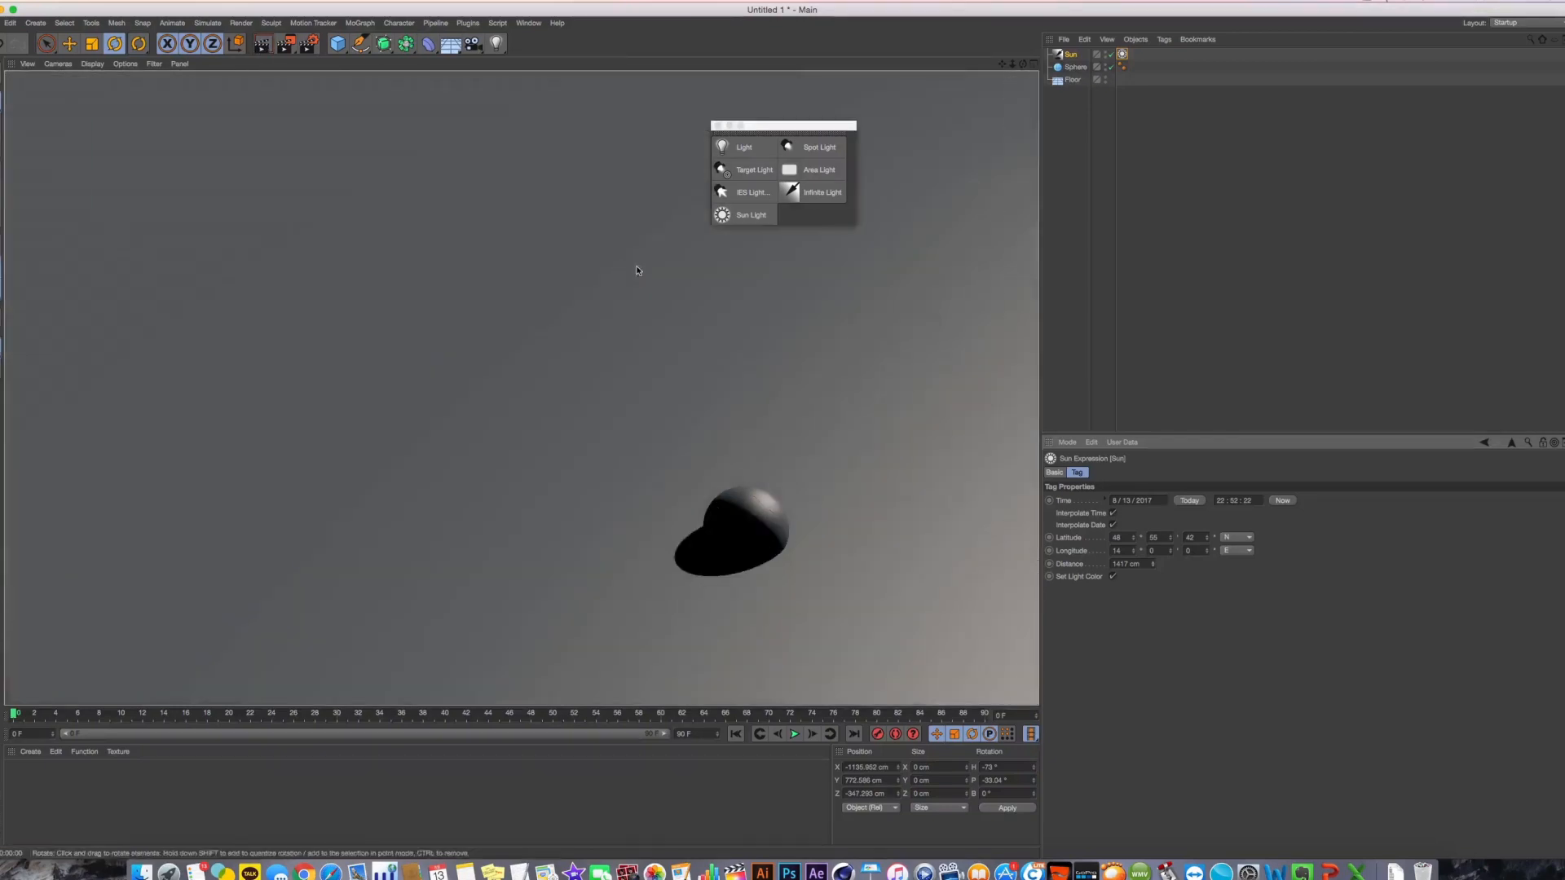
scroll(718, 386, "down", 3)
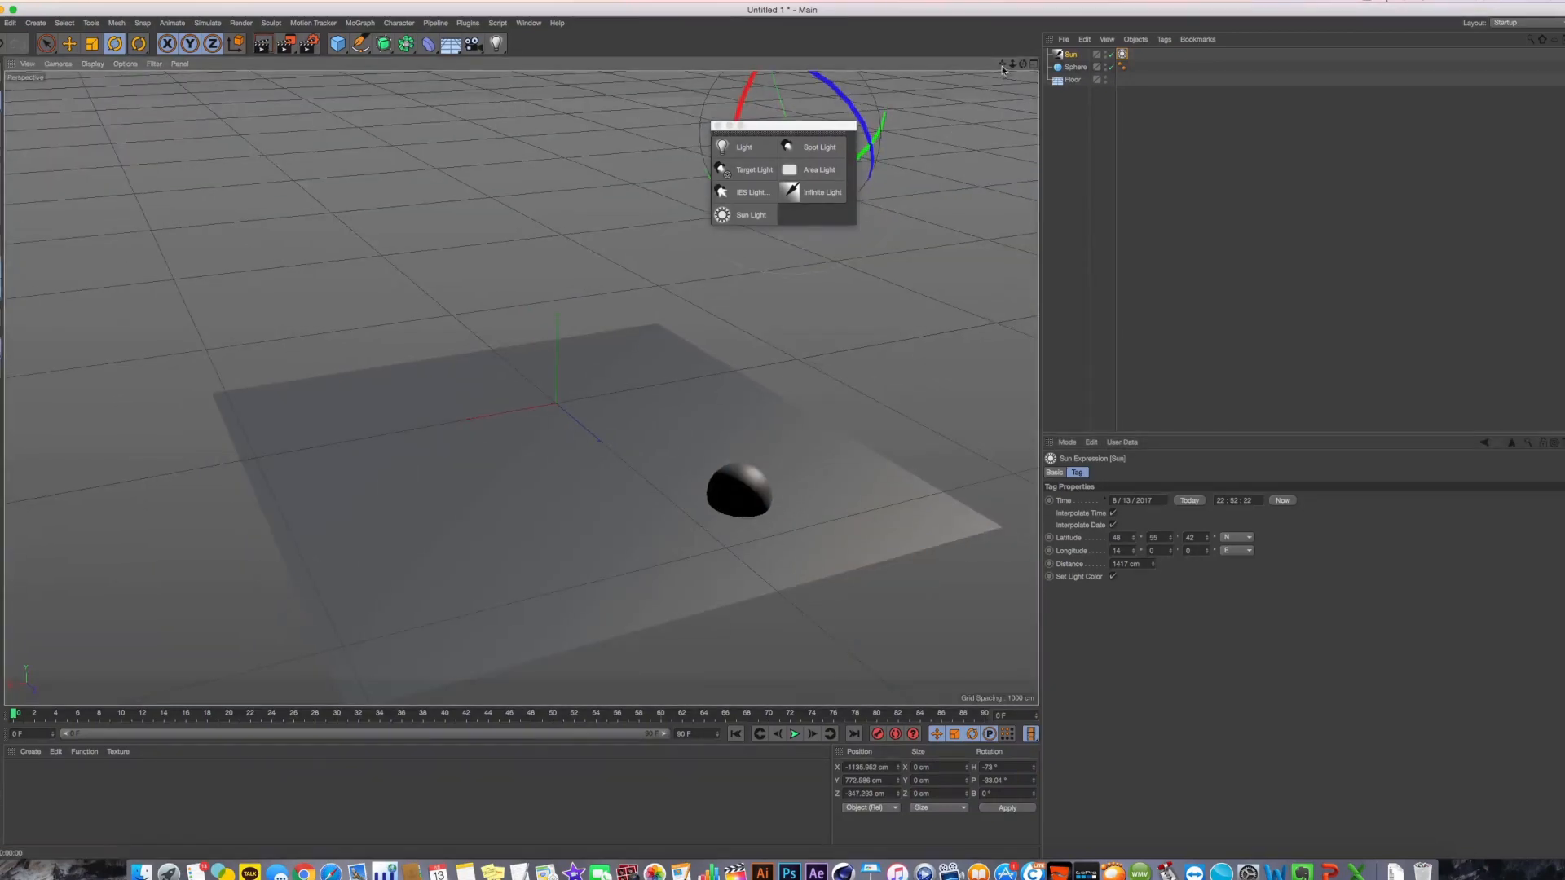
middle_click_drag(709, 349, 517, 388, "alt")
left_click(262, 43)
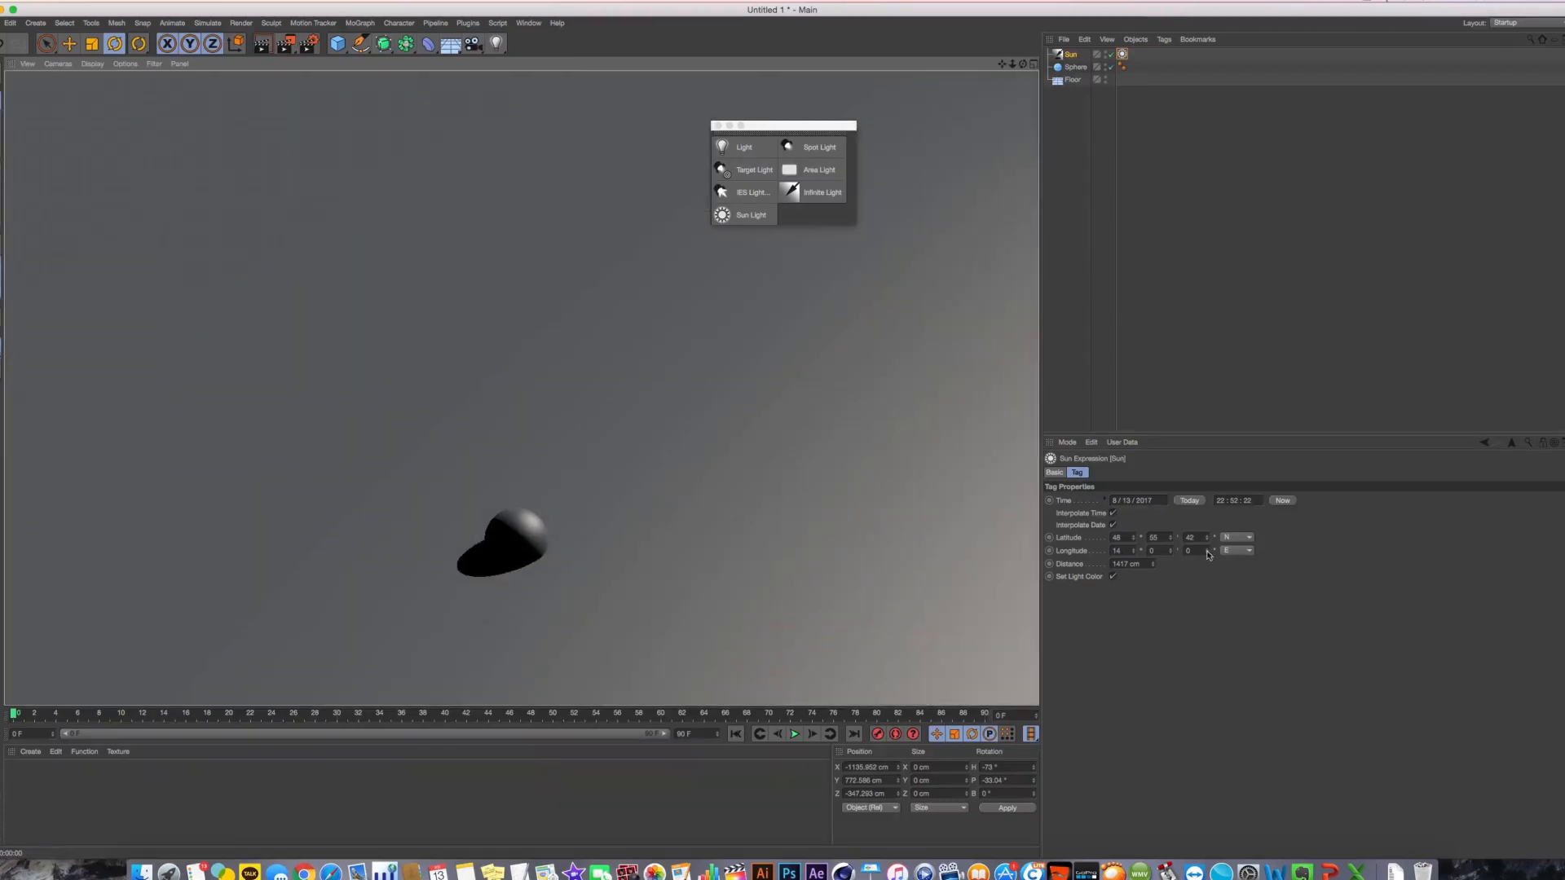
Set the sun's date to today and the hour of its time to 10
left_click(1182, 501)
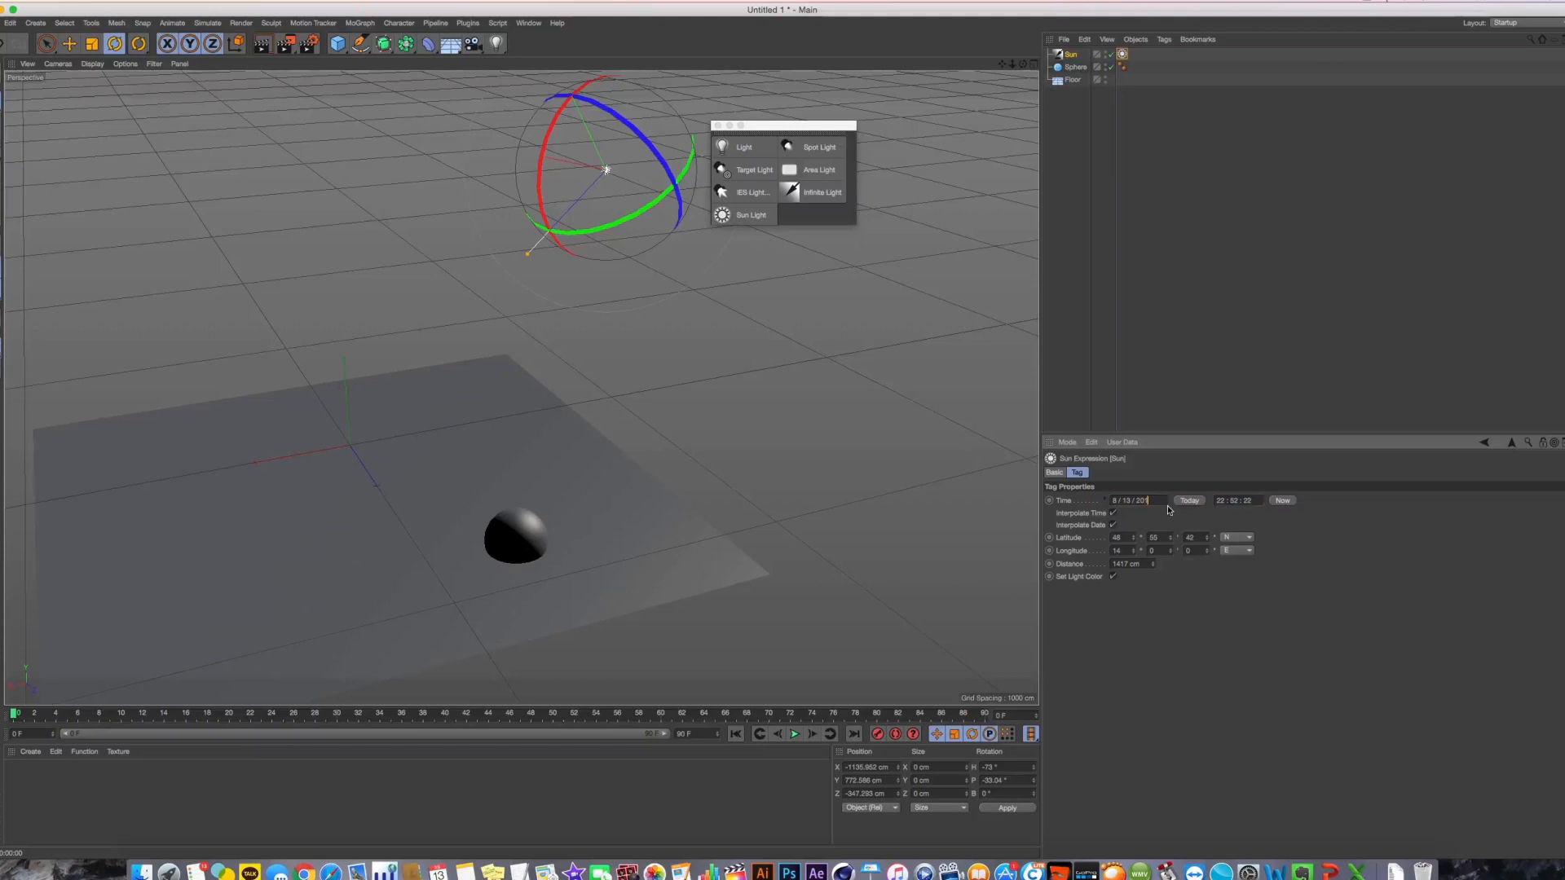
left_click(1187, 502)
type("10")
key("Return")
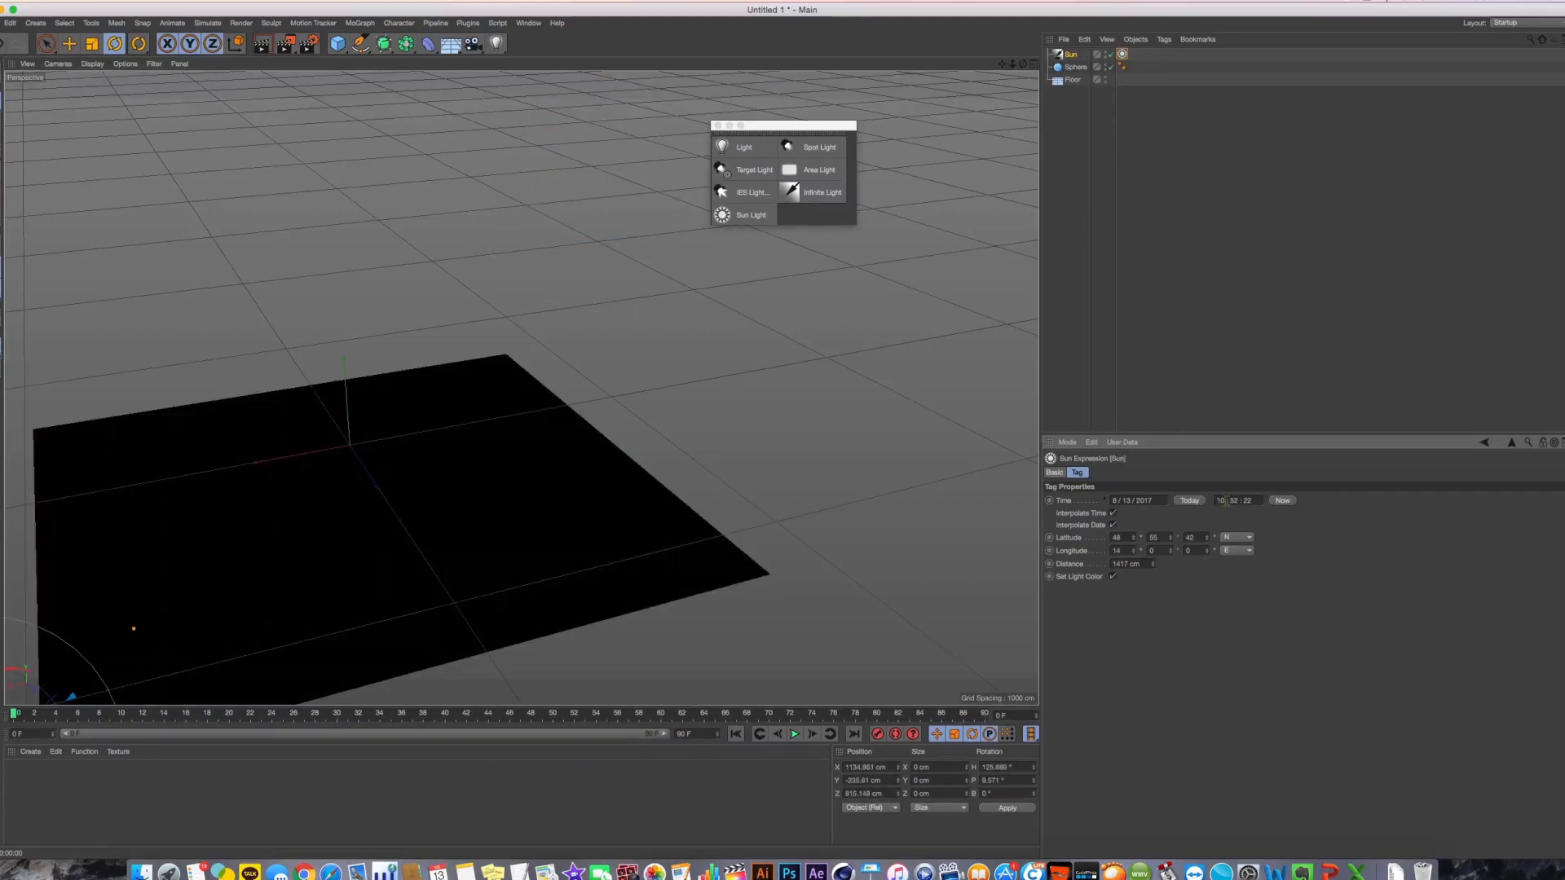
Set the sun's time to the current time and render the view
left_click(1291, 501)
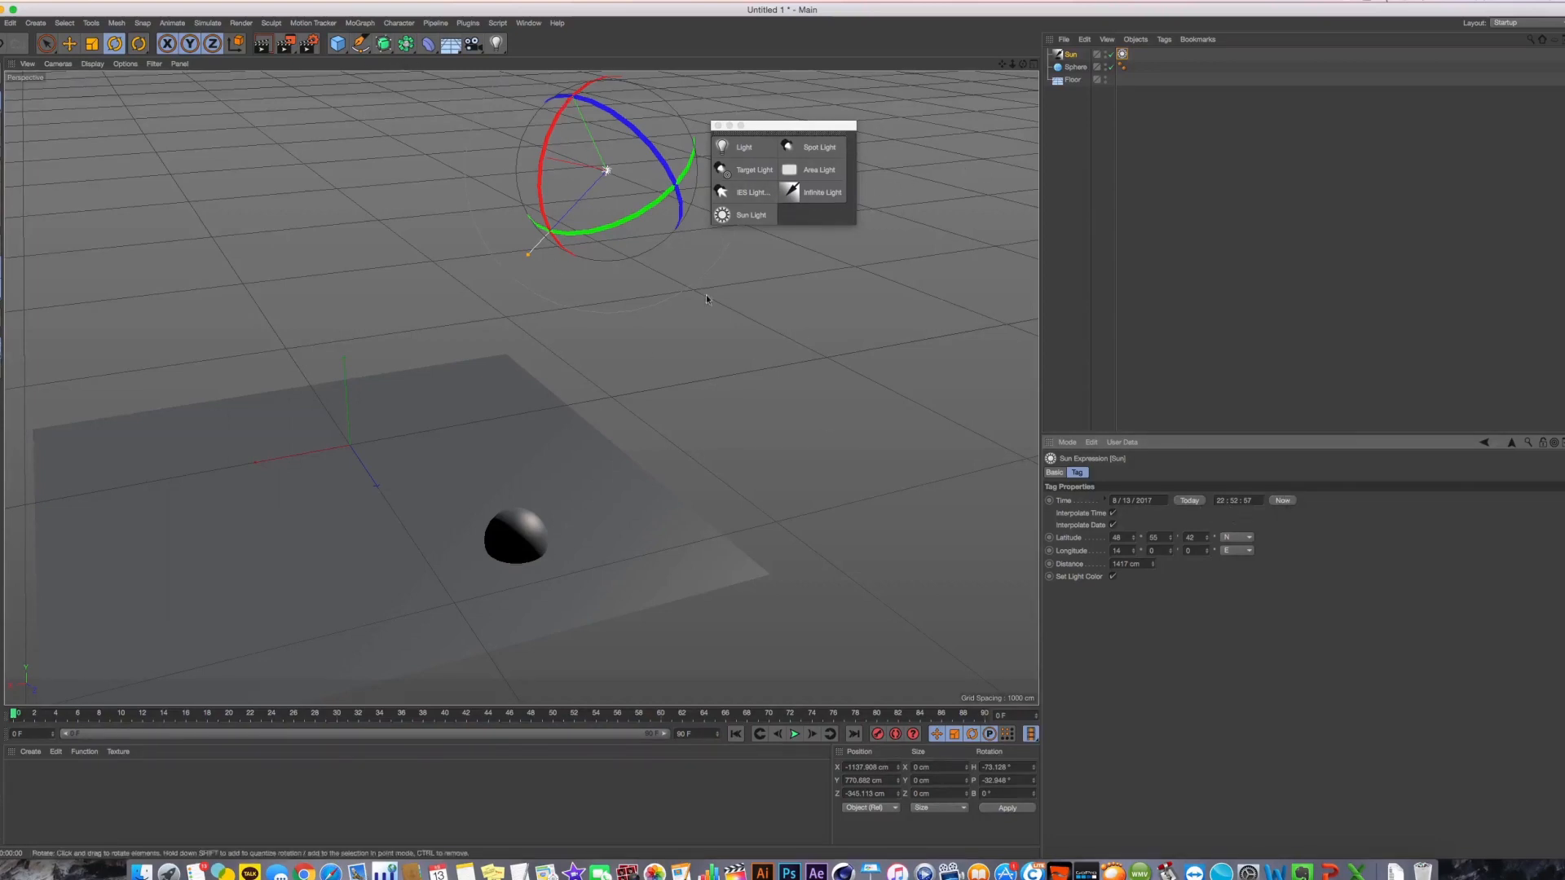
key("ctrl+r")
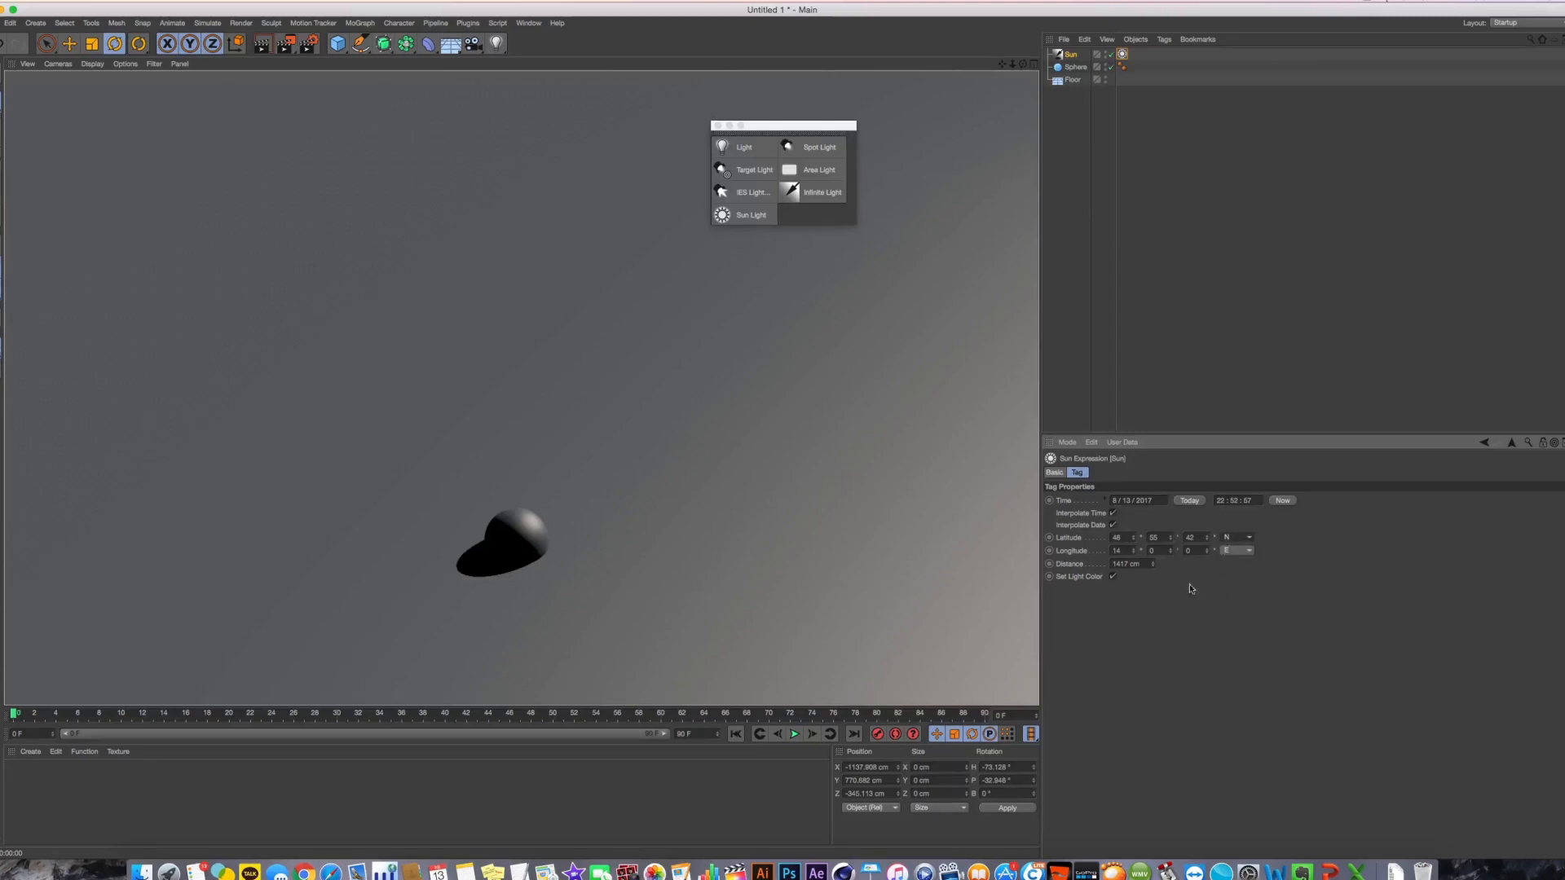
Set the degrees of the sun's latitude to 20 and render the view to check the sphere's shadow
left_click(1116, 538)
type("20")
key("Return")
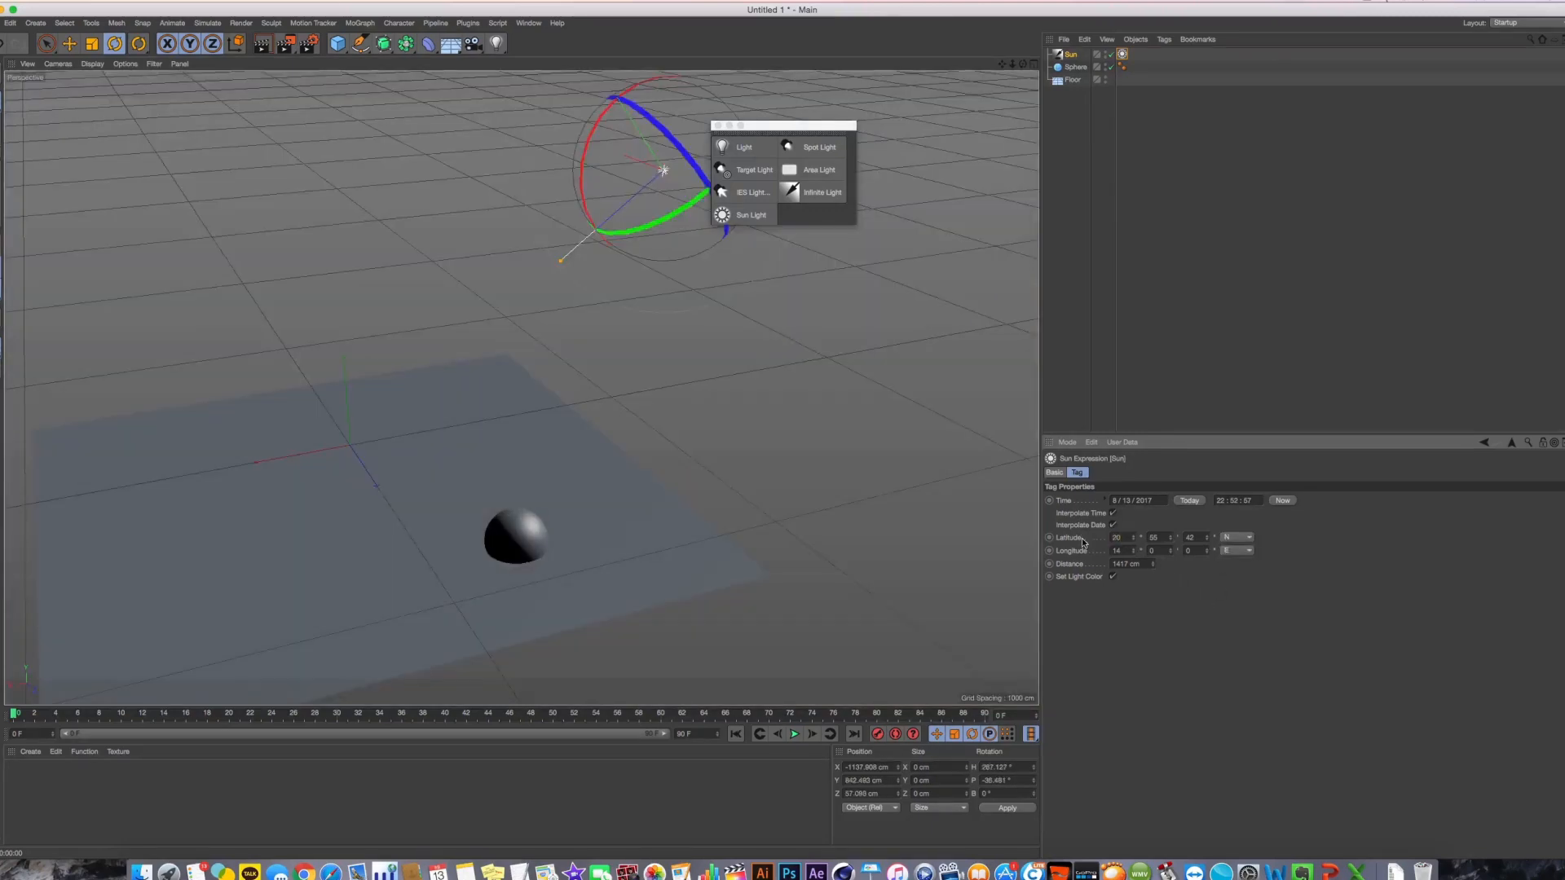
left_click(260, 48)
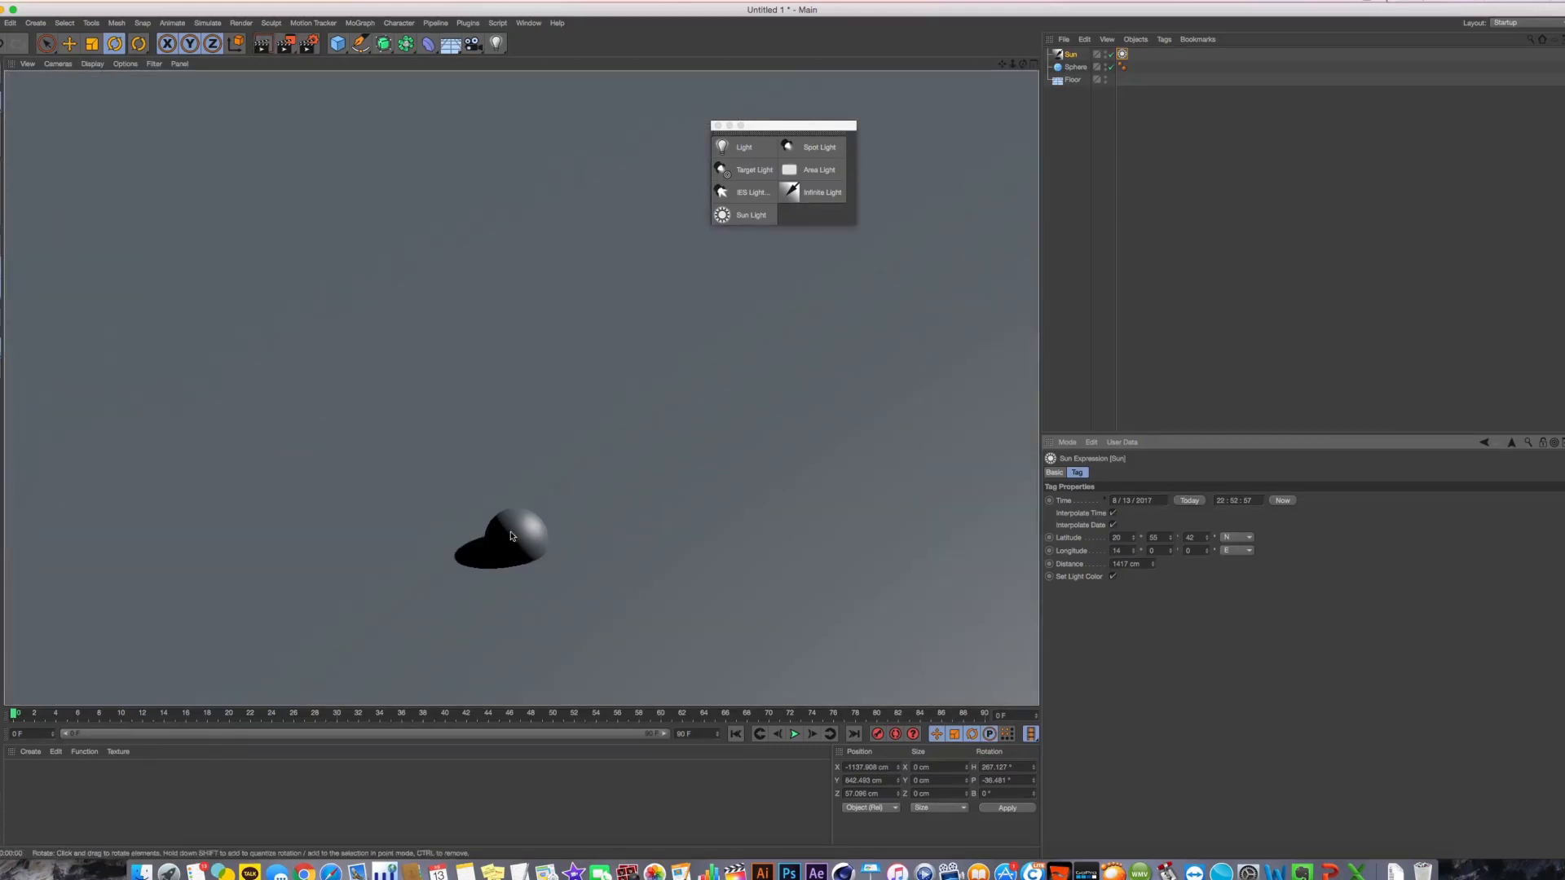
left_click(511, 536)
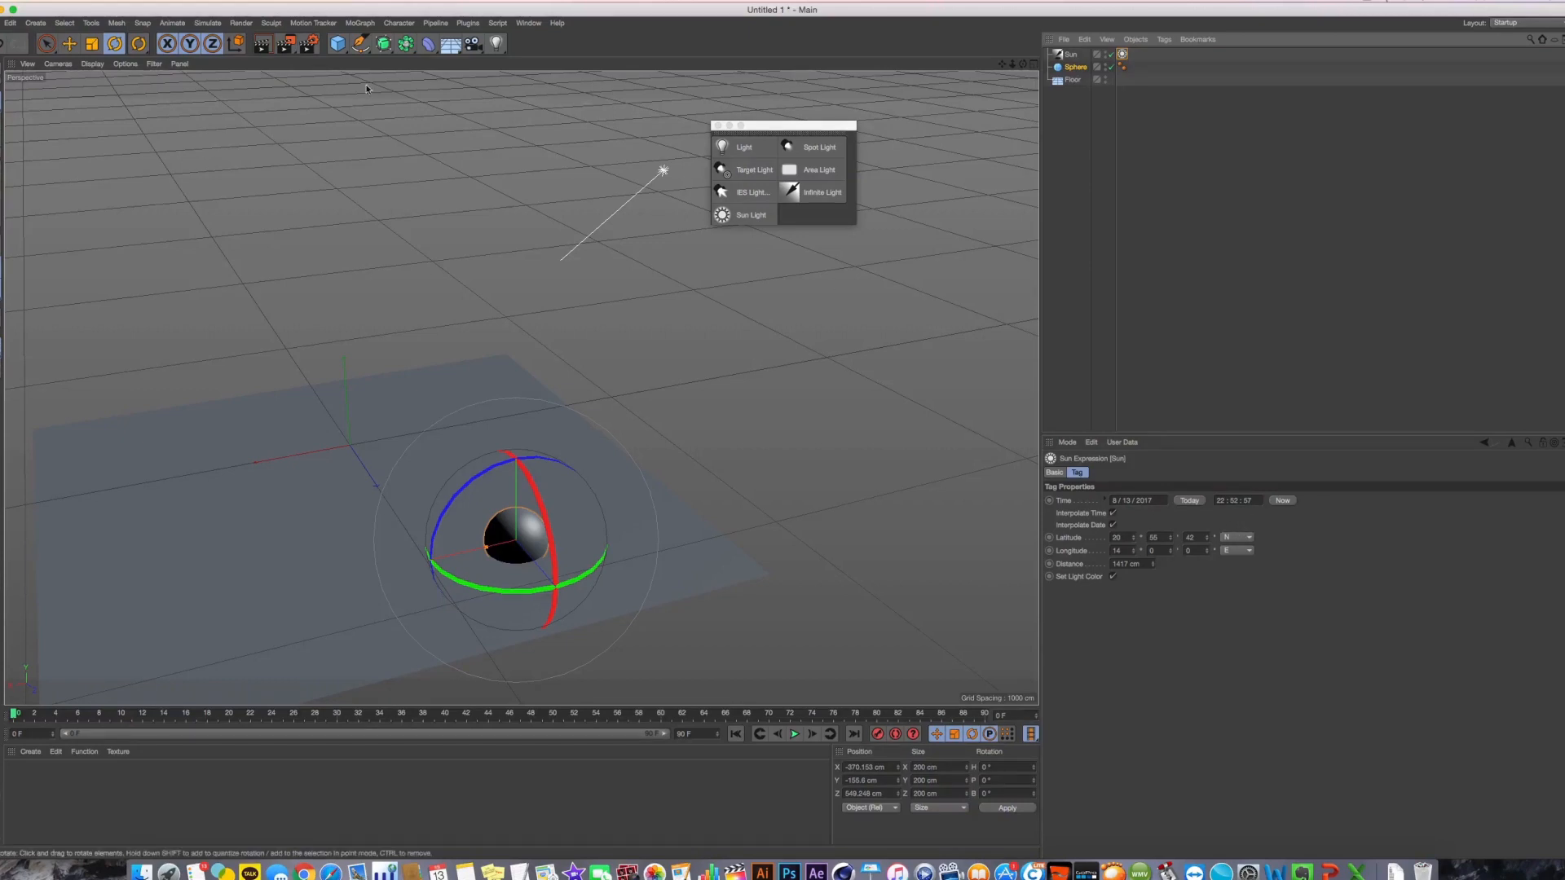
key("ctrl+r")
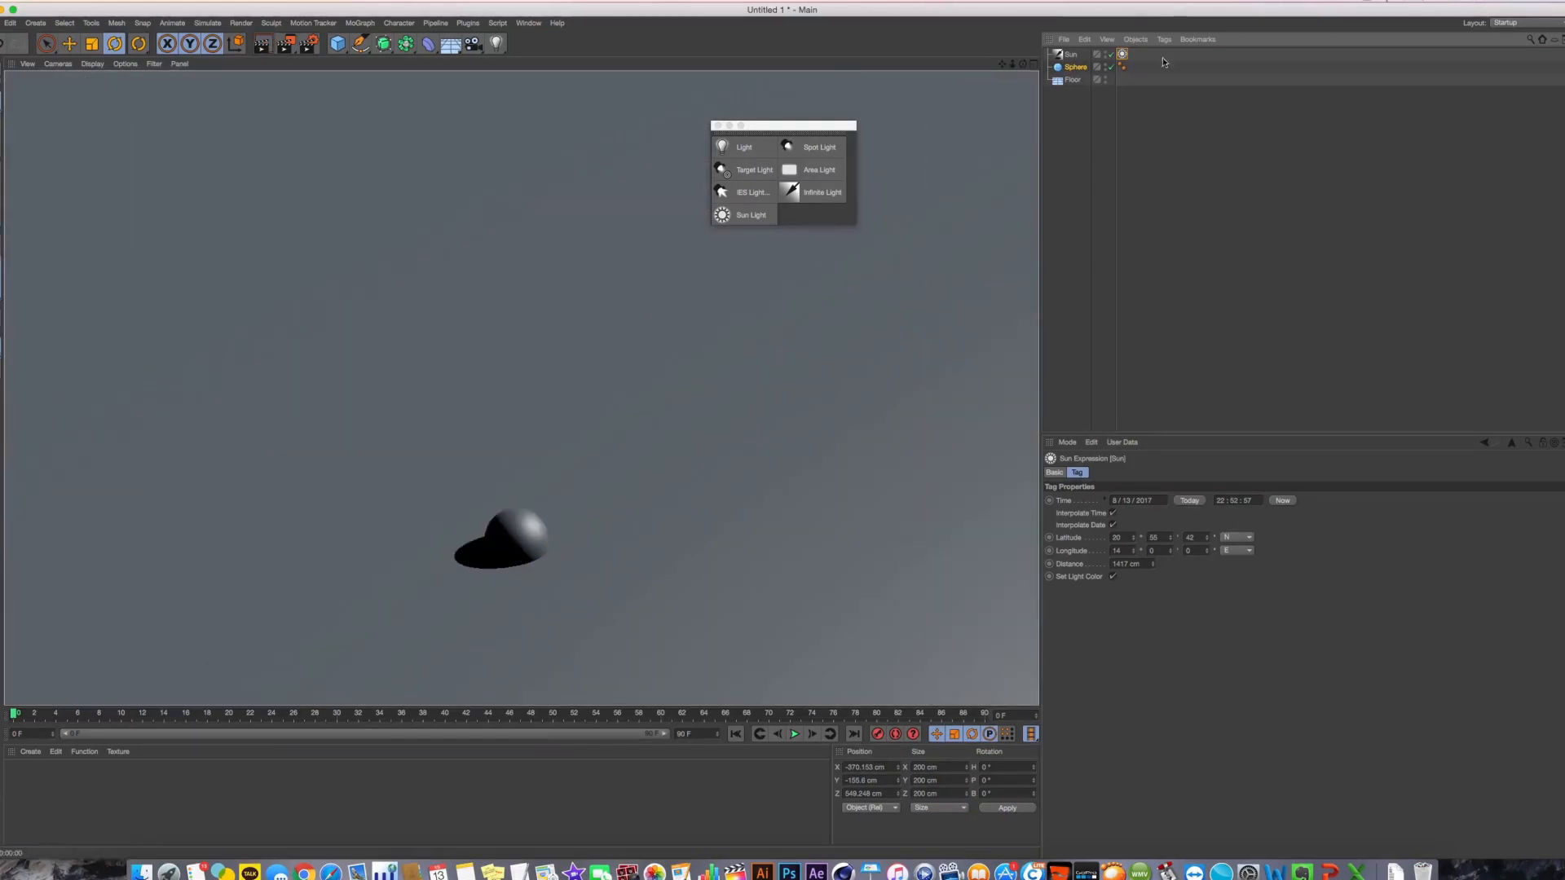
Raise the sphere well above the floor and delete the Sun light from the scene
left_click(1078, 66)
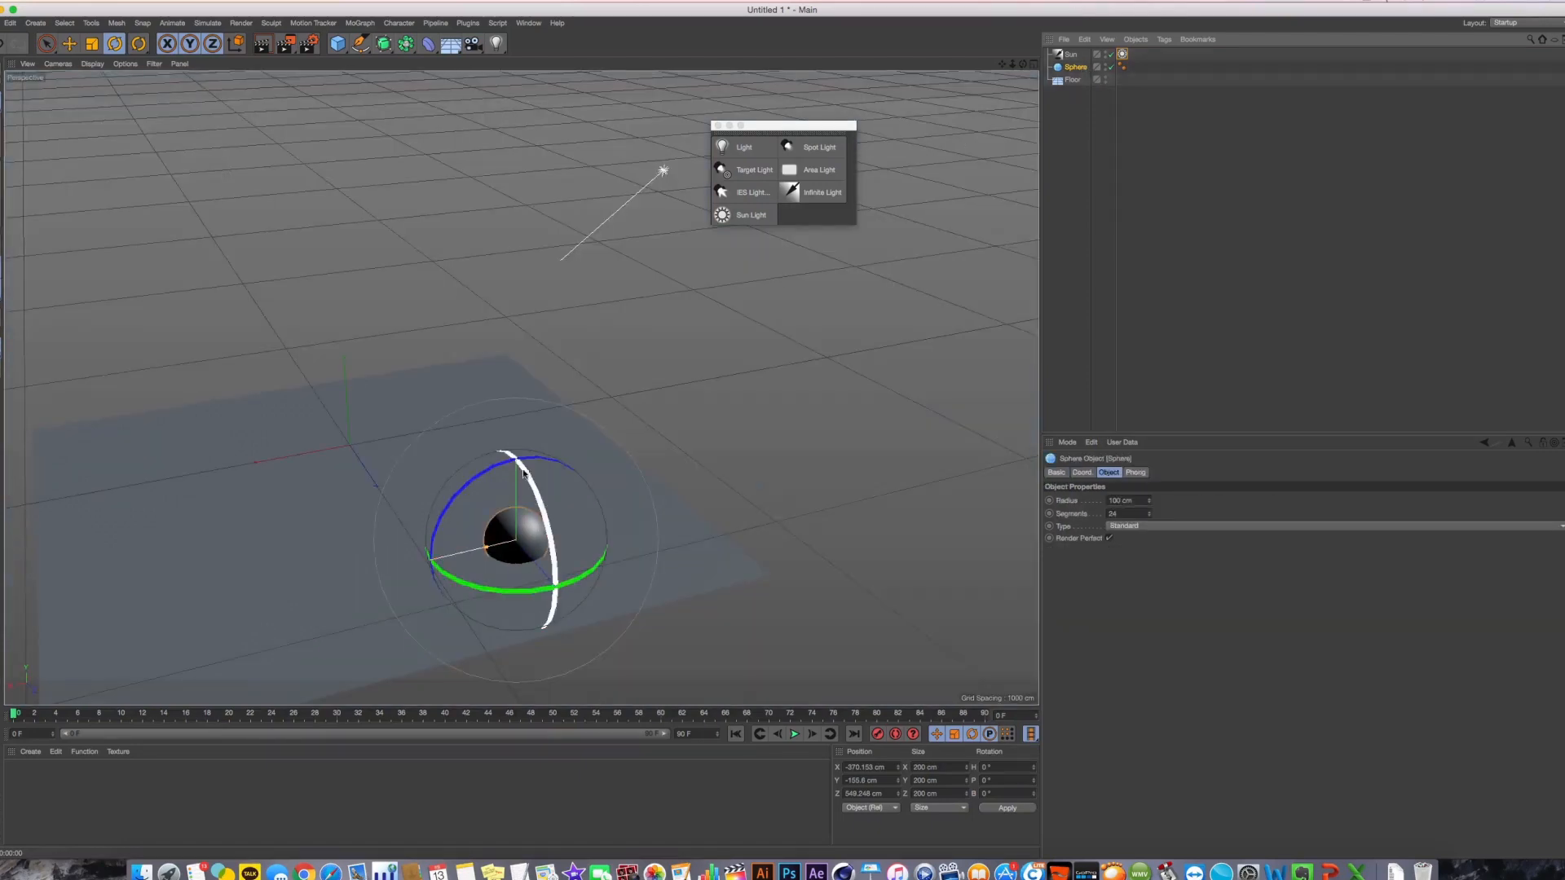
left_click(69, 43)
left_click_drag(519, 421, 520, 317)
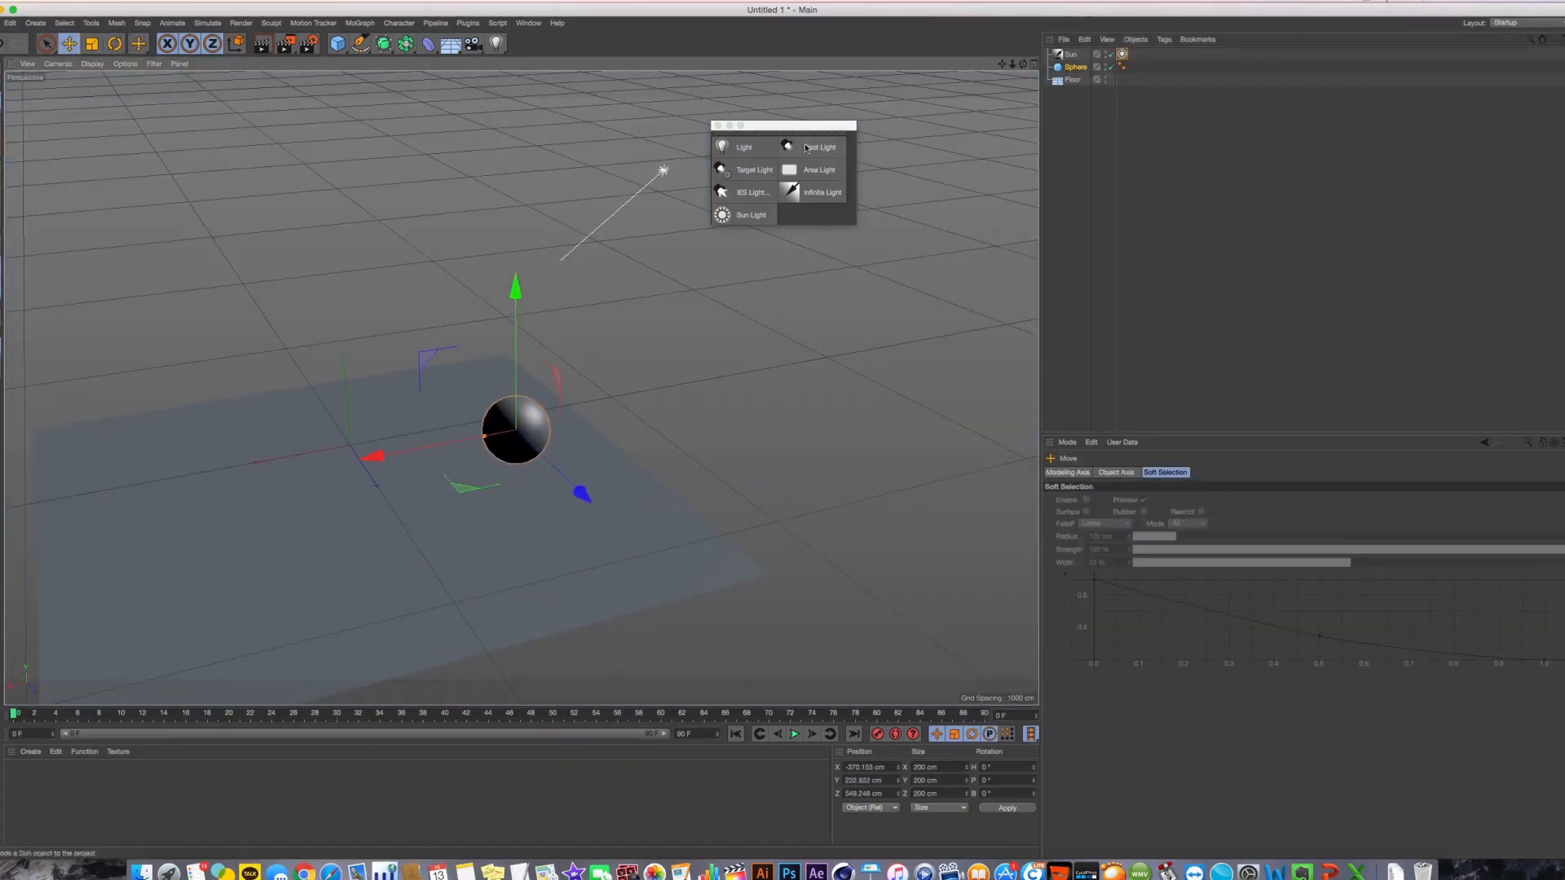
left_click(1065, 56)
key("Delete")
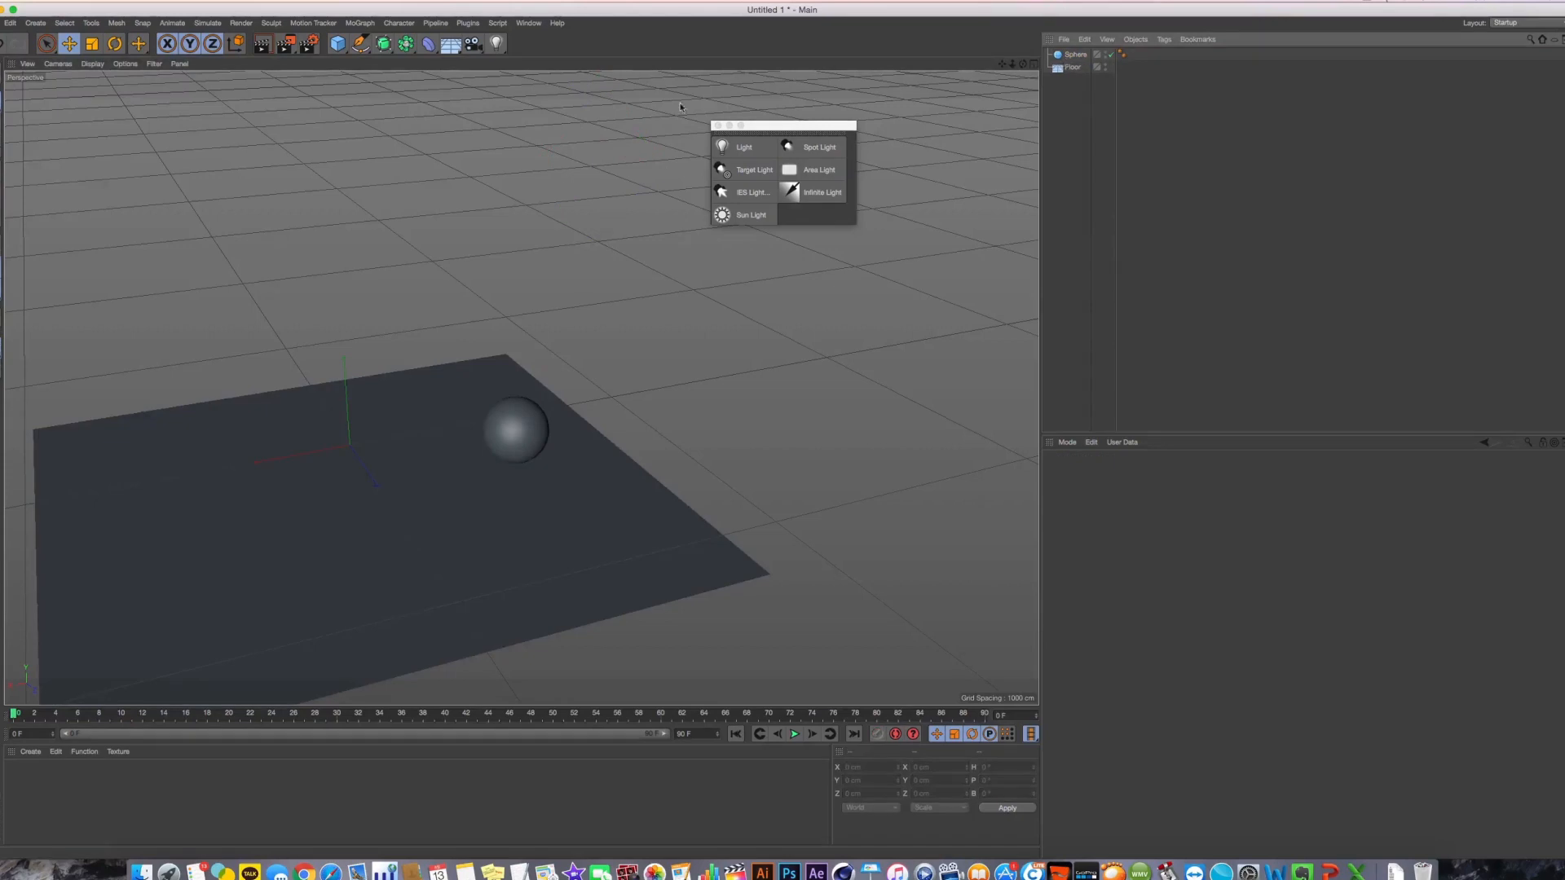
Add a Physical Sky object to the scene and render the view
left_click(35, 23)
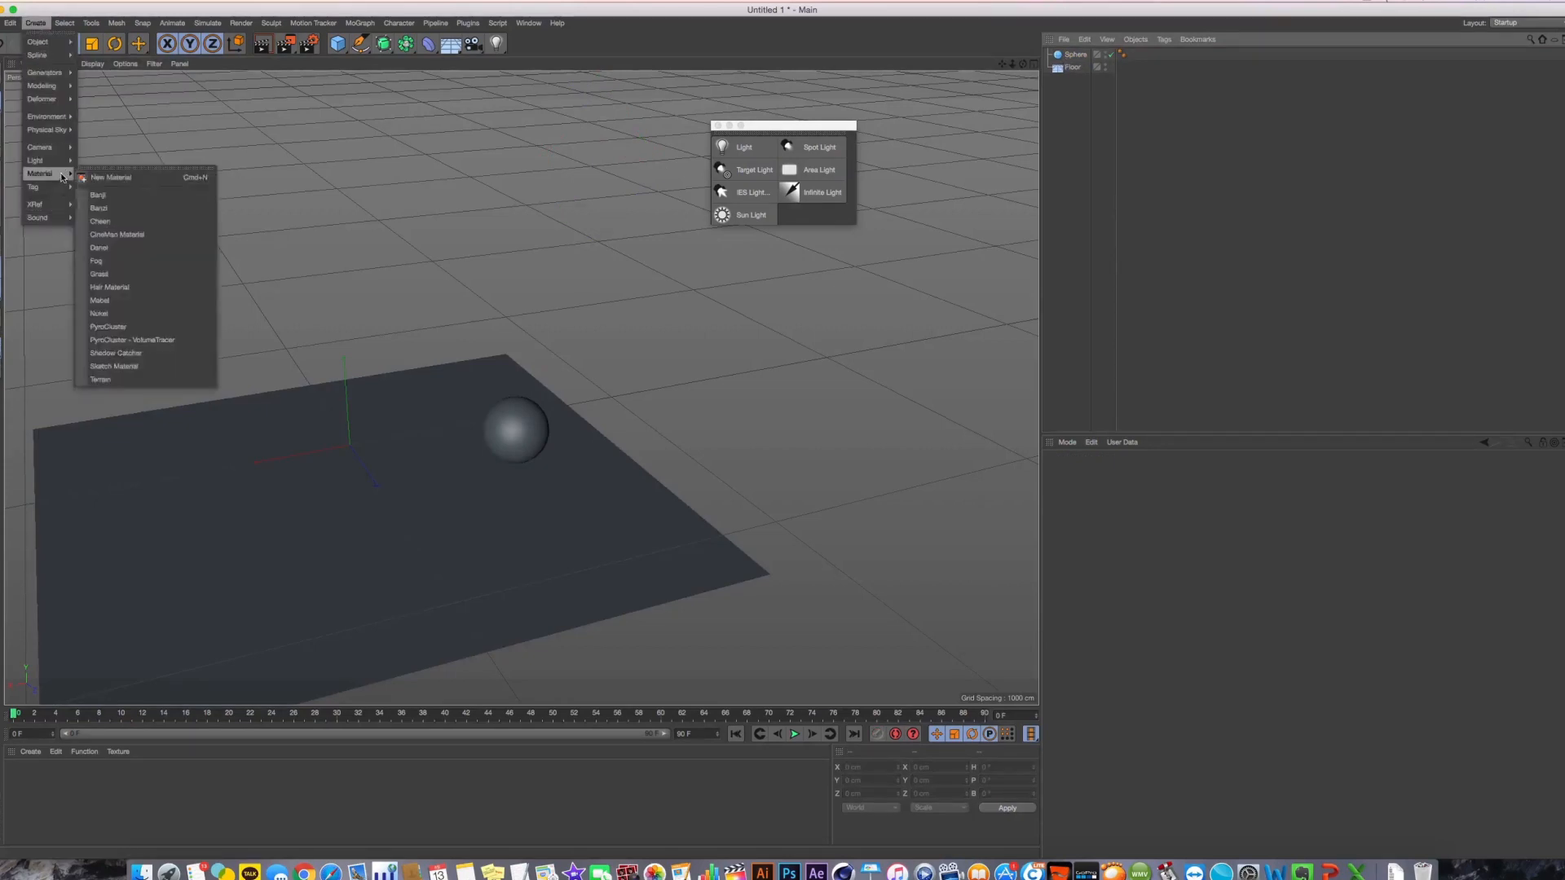
mouse_move(49, 130)
left_click(102, 132)
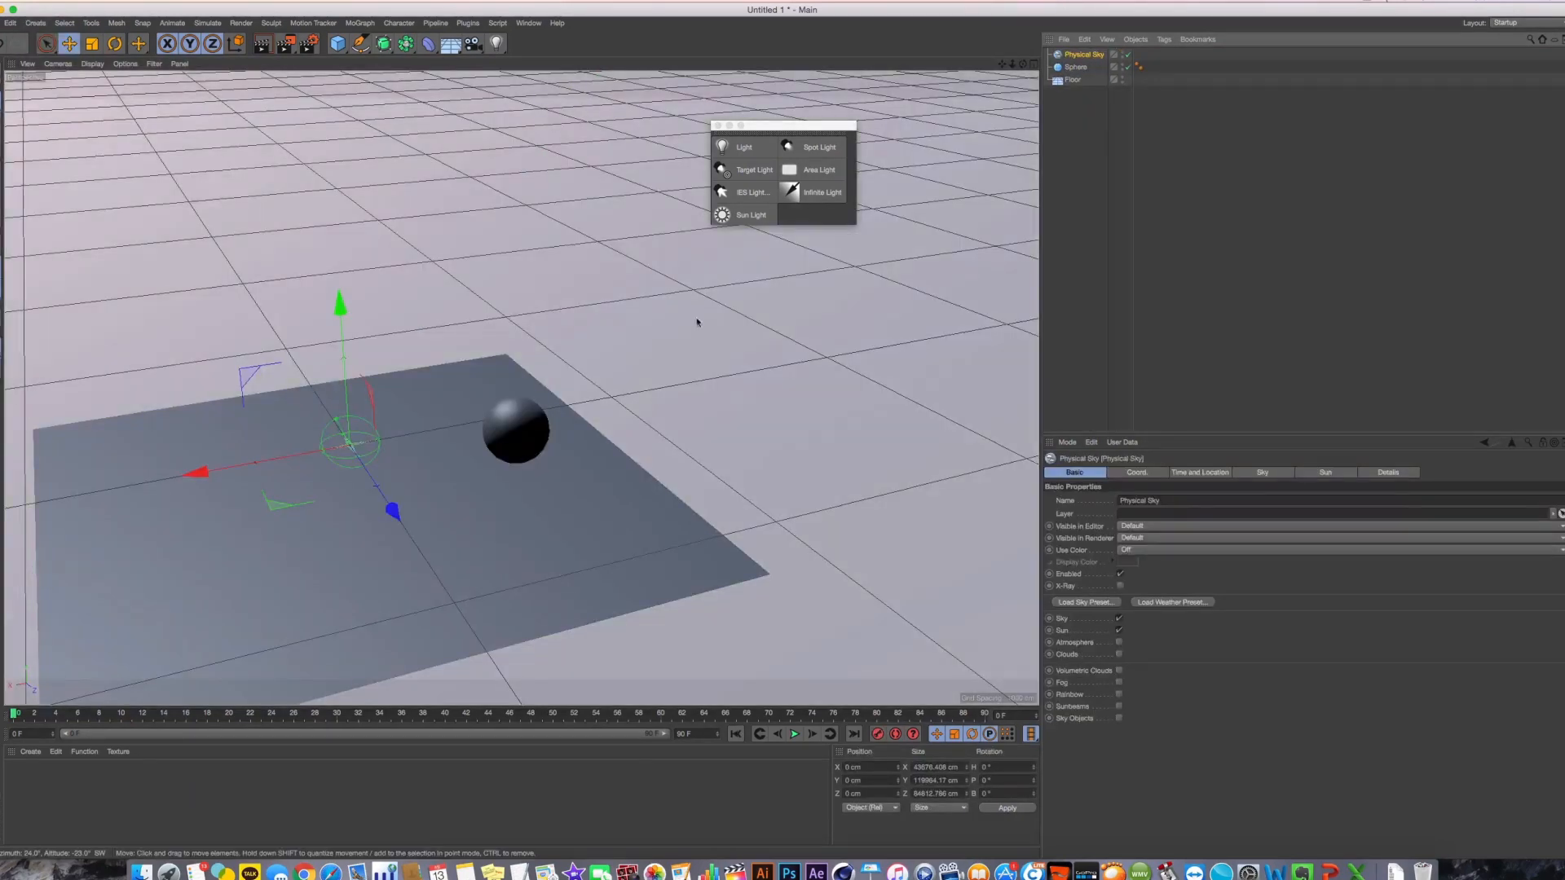
key("alt+r")
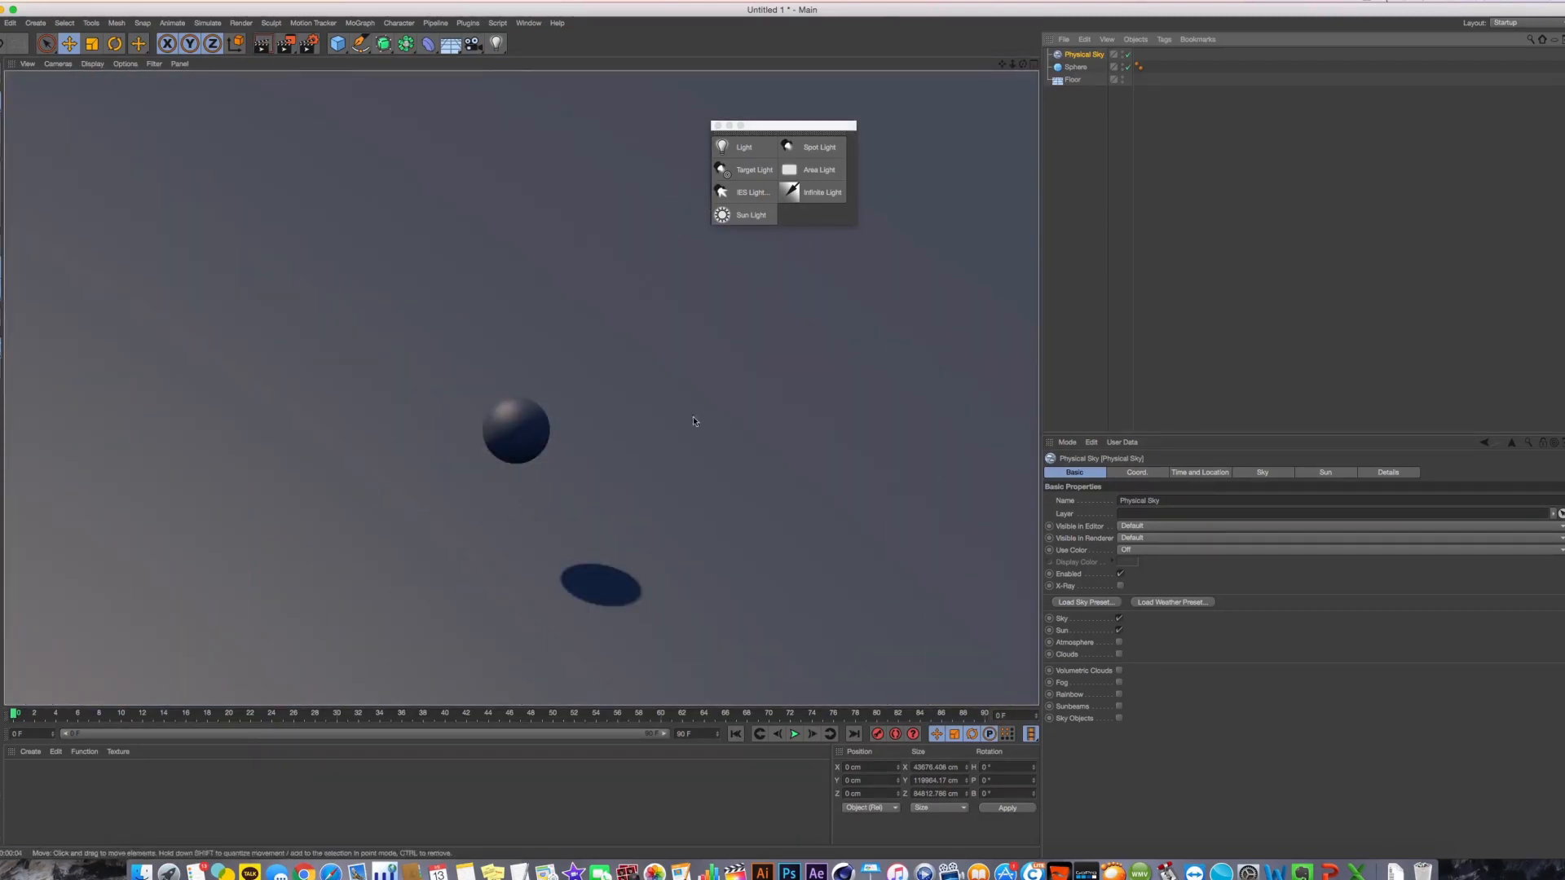
Set the Physical Sky's date to August 18, 2017, its time to 07:32:00 and its city to Faisalabad, Pakistan, Asia
left_click(1199, 473)
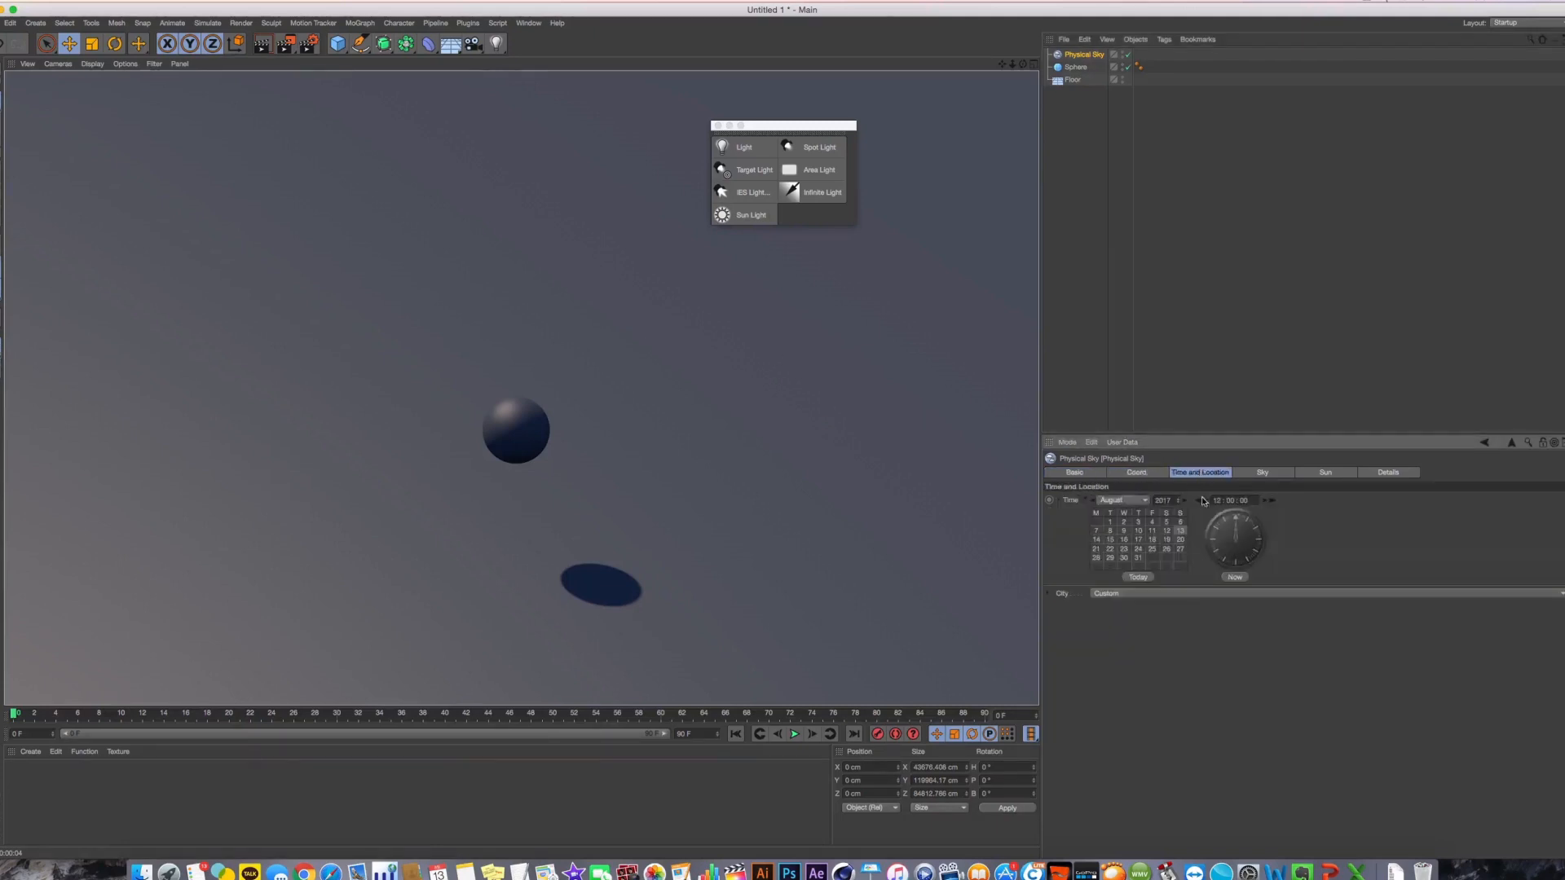
left_click(1158, 540)
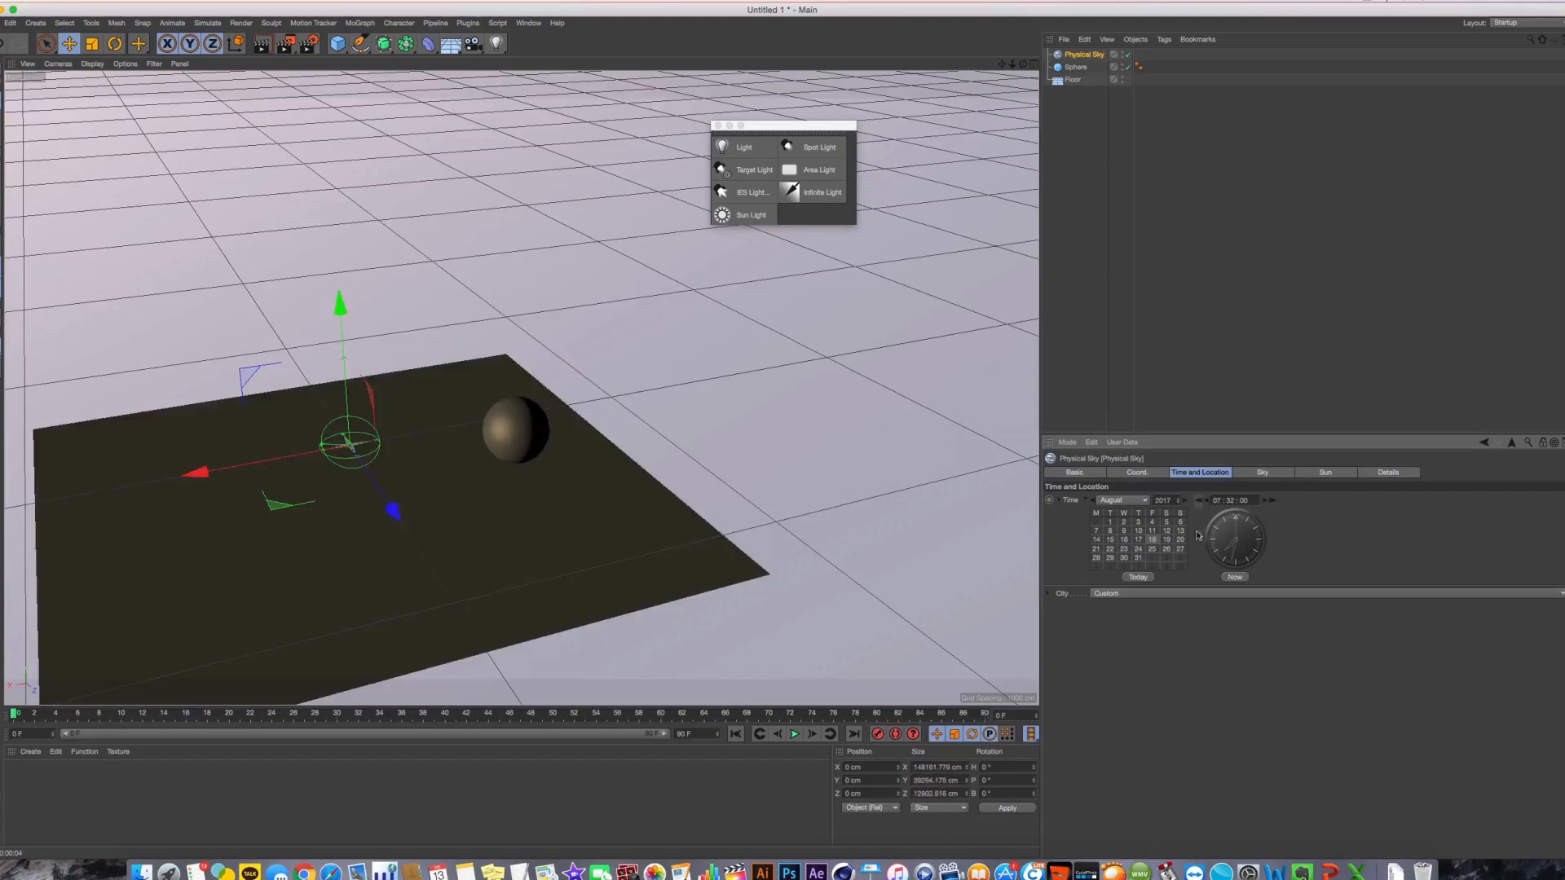
left_click(1113, 593)
mouse_move(1141, 650)
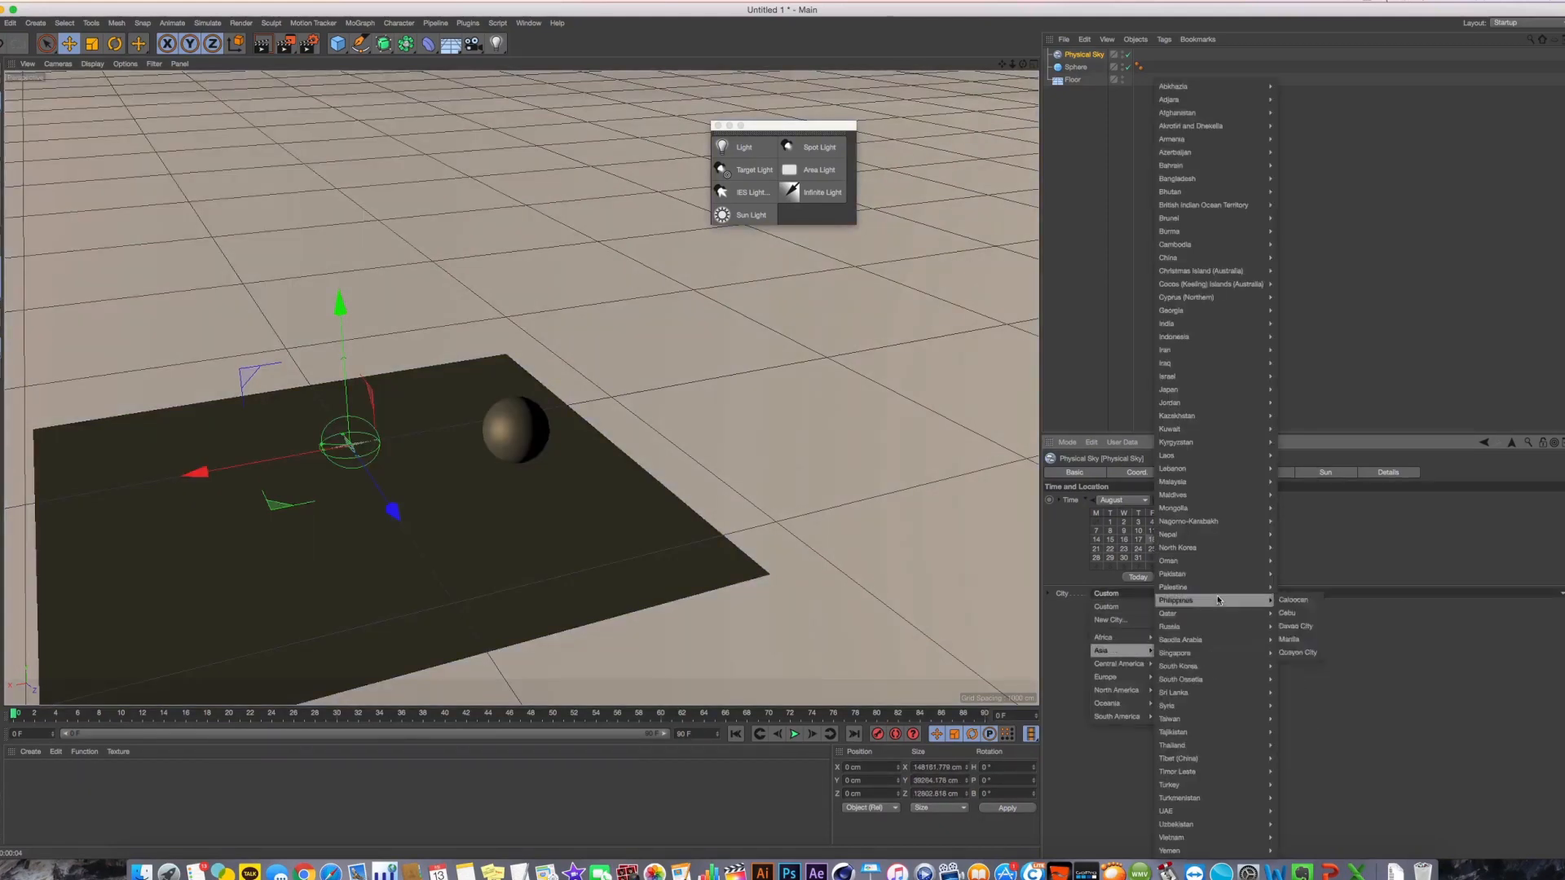
mouse_move(1173, 573)
left_click(1296, 575)
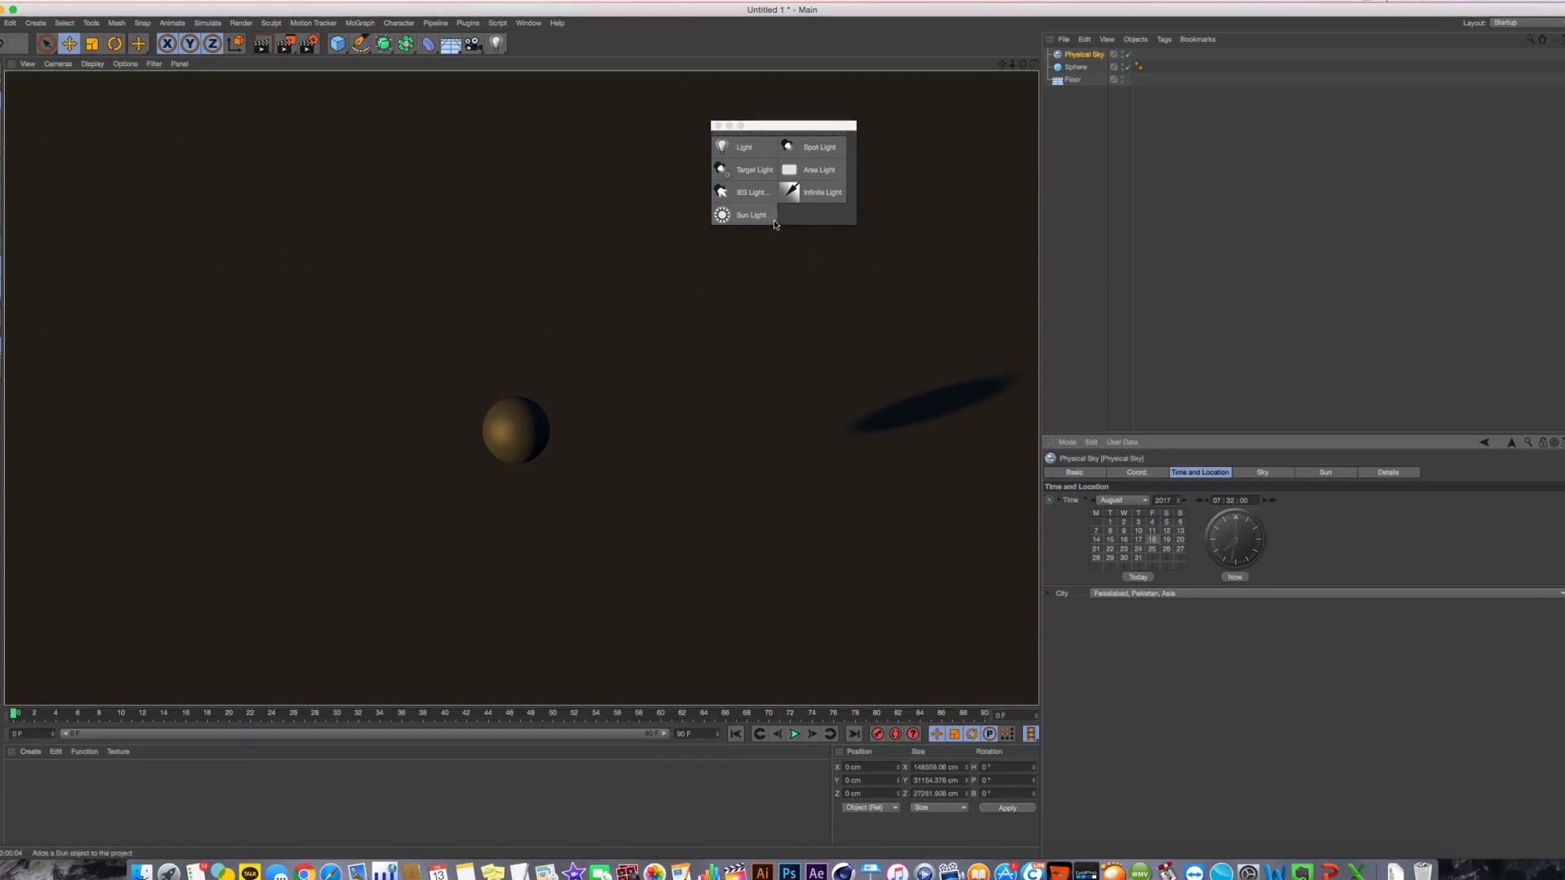
Replace the Physical Sky with a new Sun light and render the view
key("Delete")
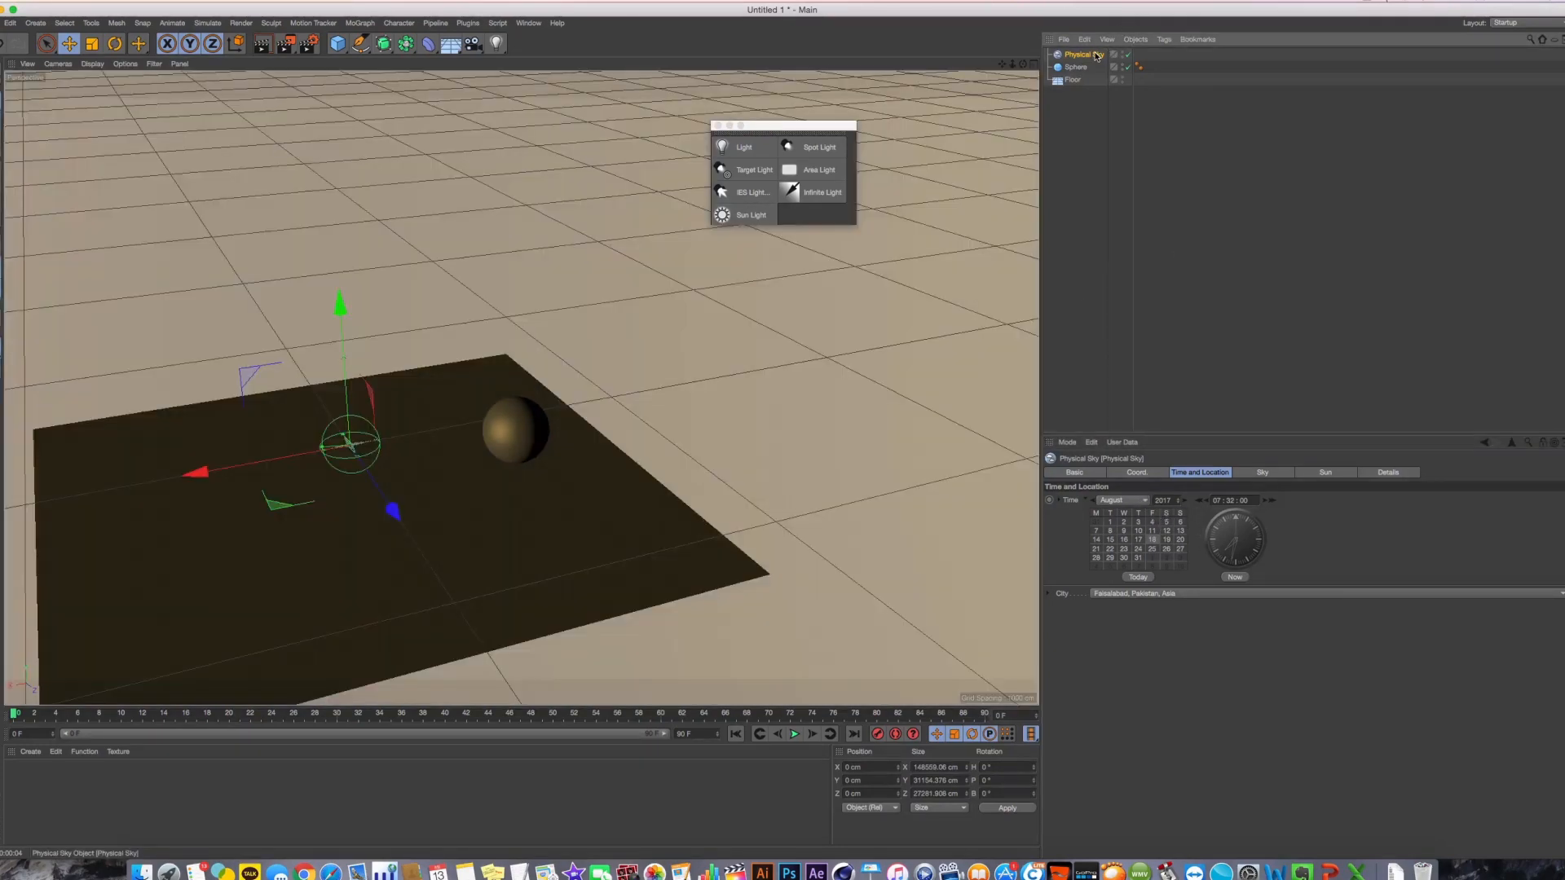
left_click(745, 214)
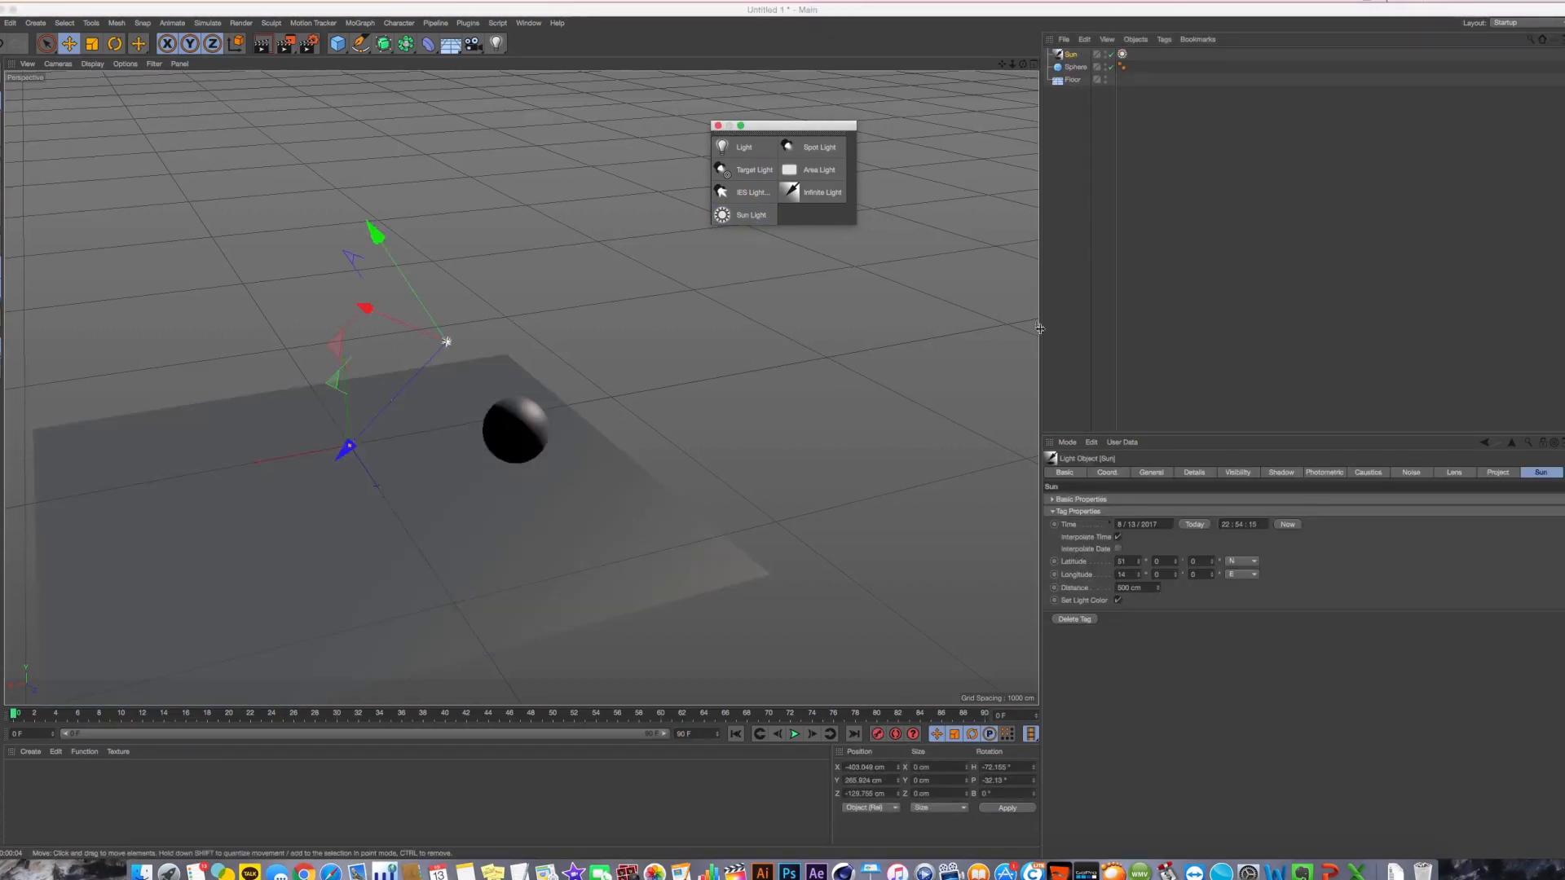
left_click(263, 44)
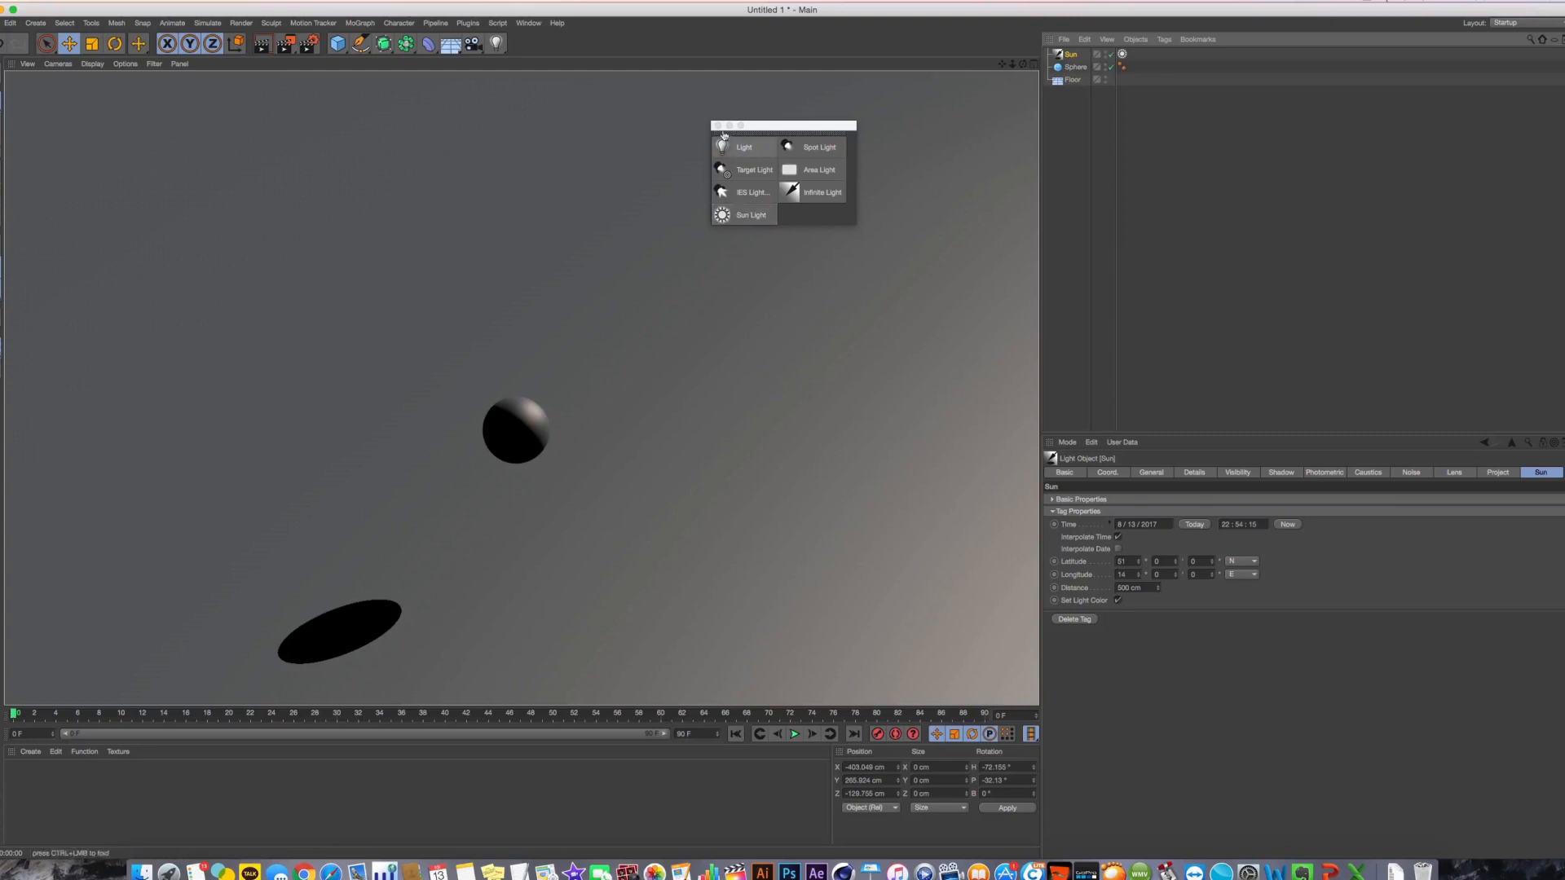
Replace the Sun light with a default omni light and move it near the sphere at a height of about 251 cm
left_click(1156, 131)
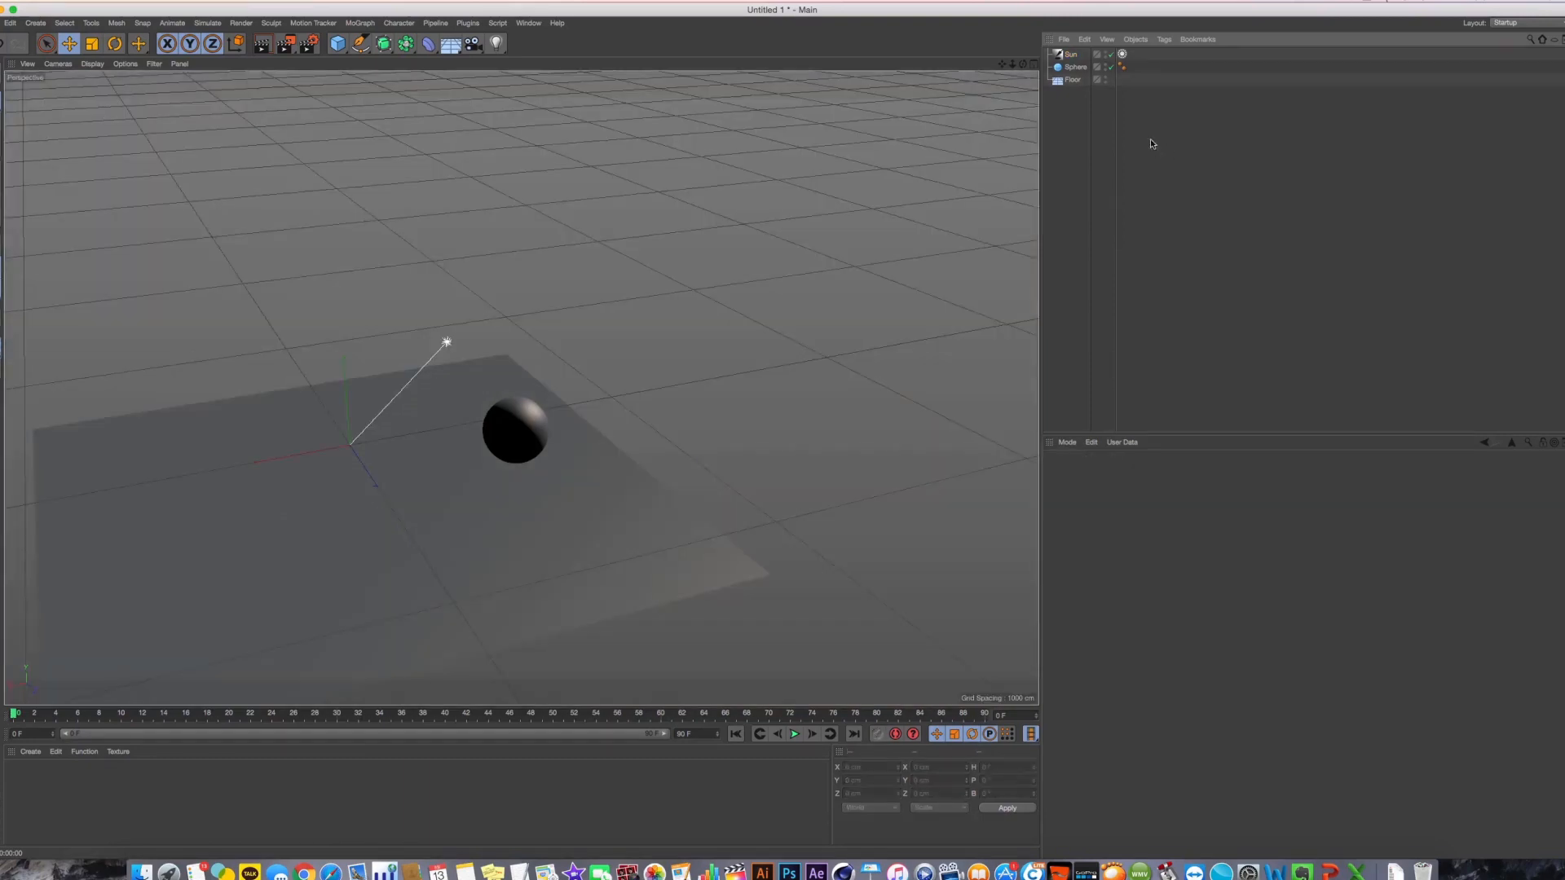
left_click(1070, 54)
key("Delete")
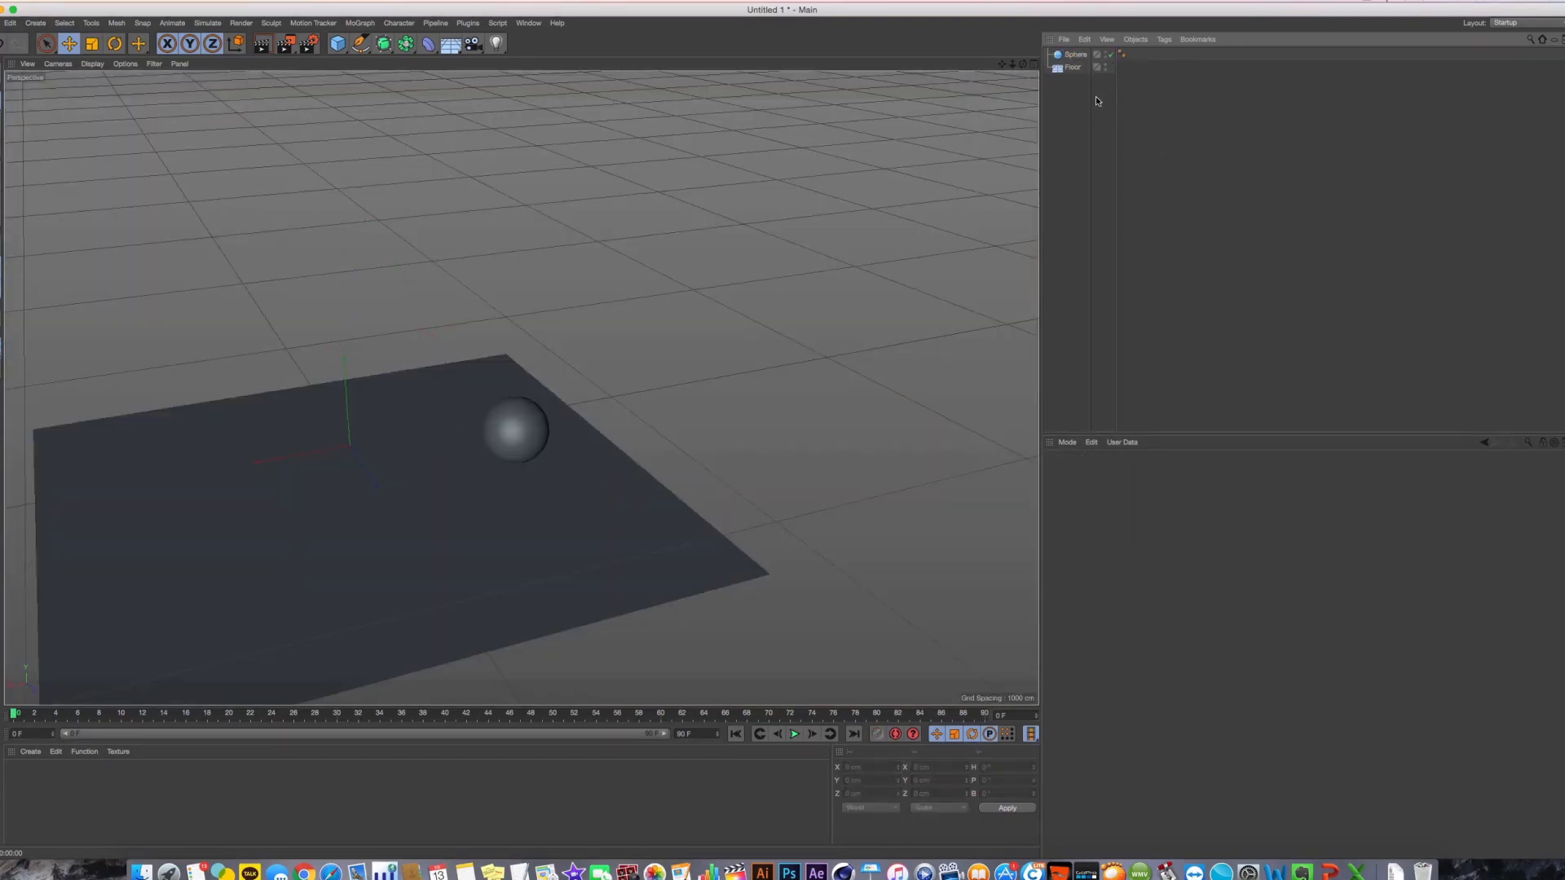
left_click(496, 43)
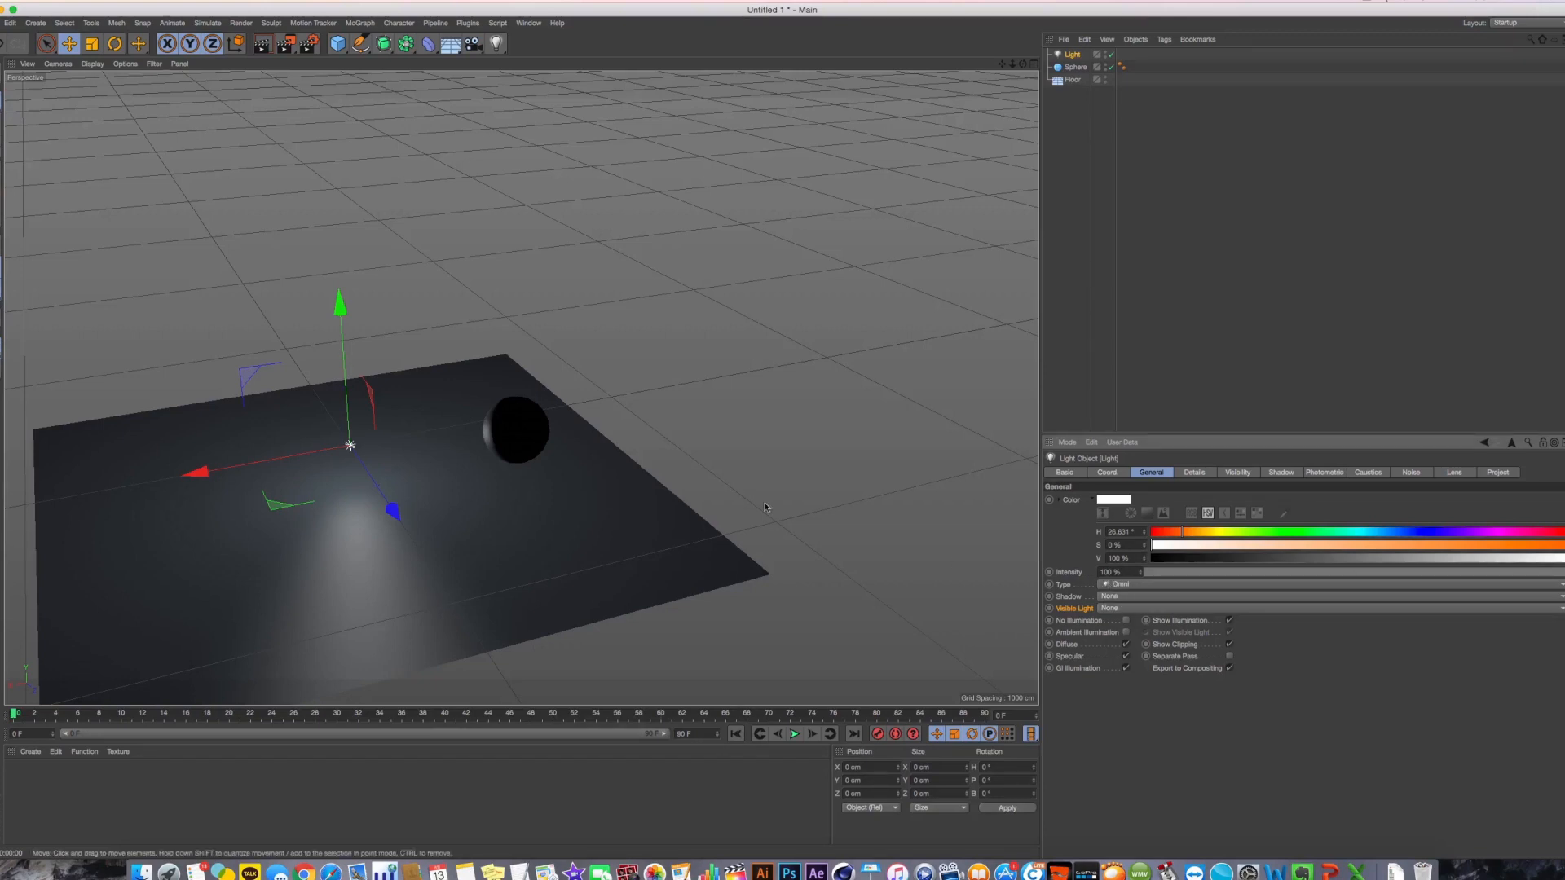
left_click_drag(360, 414, 497, 362)
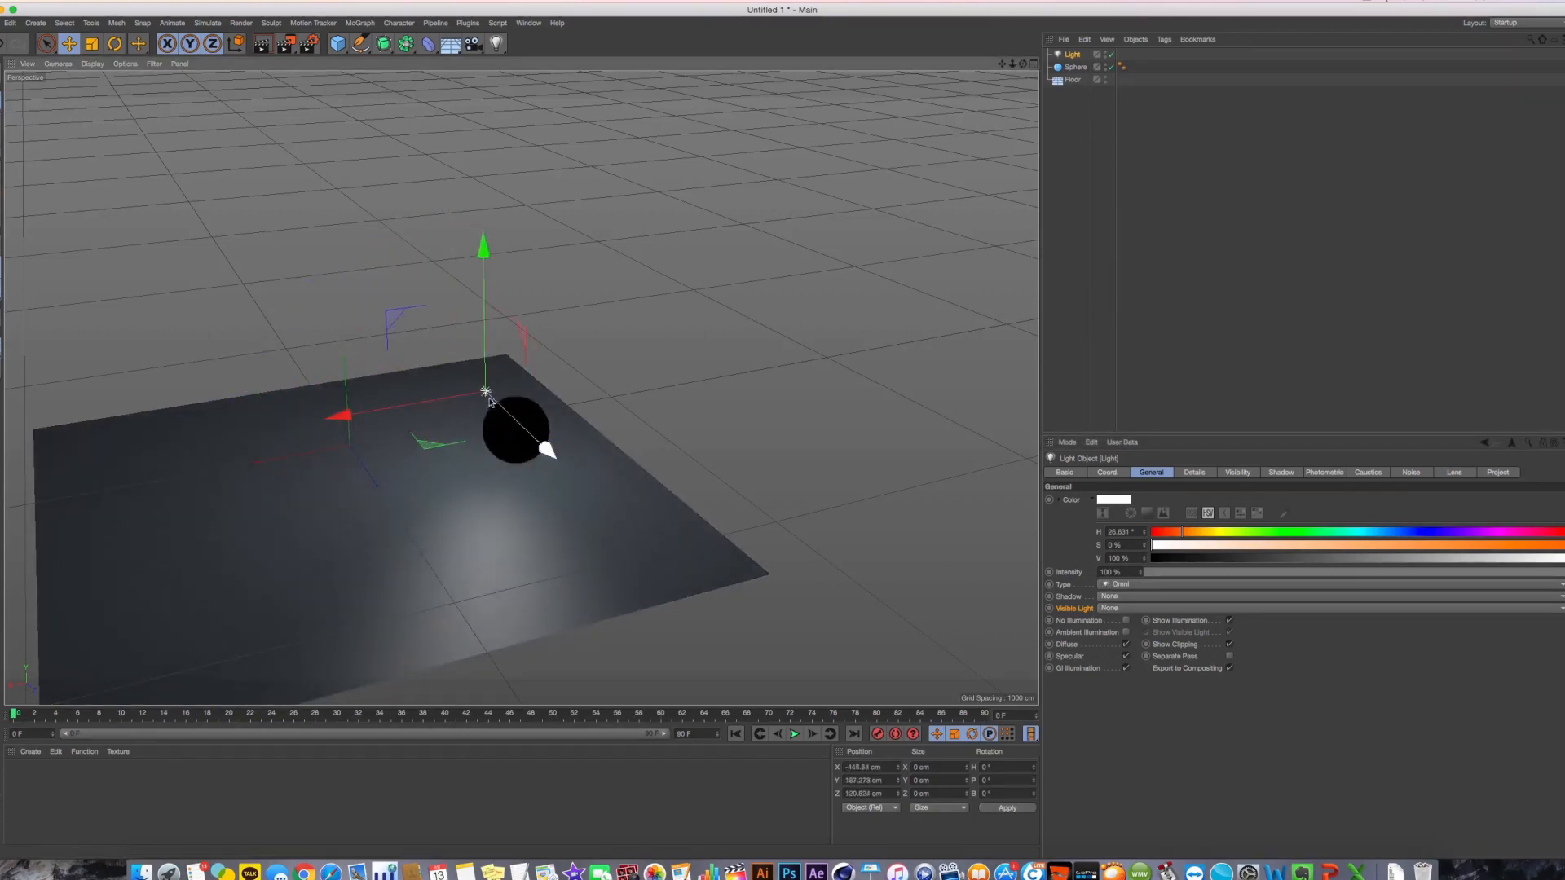
left_click_drag(499, 418, 431, 349)
Switch to the browser to examine the Cinema 4D Rendering Tutorial playlist on YouTube and return to Cinema 4D
key("super+Tab")
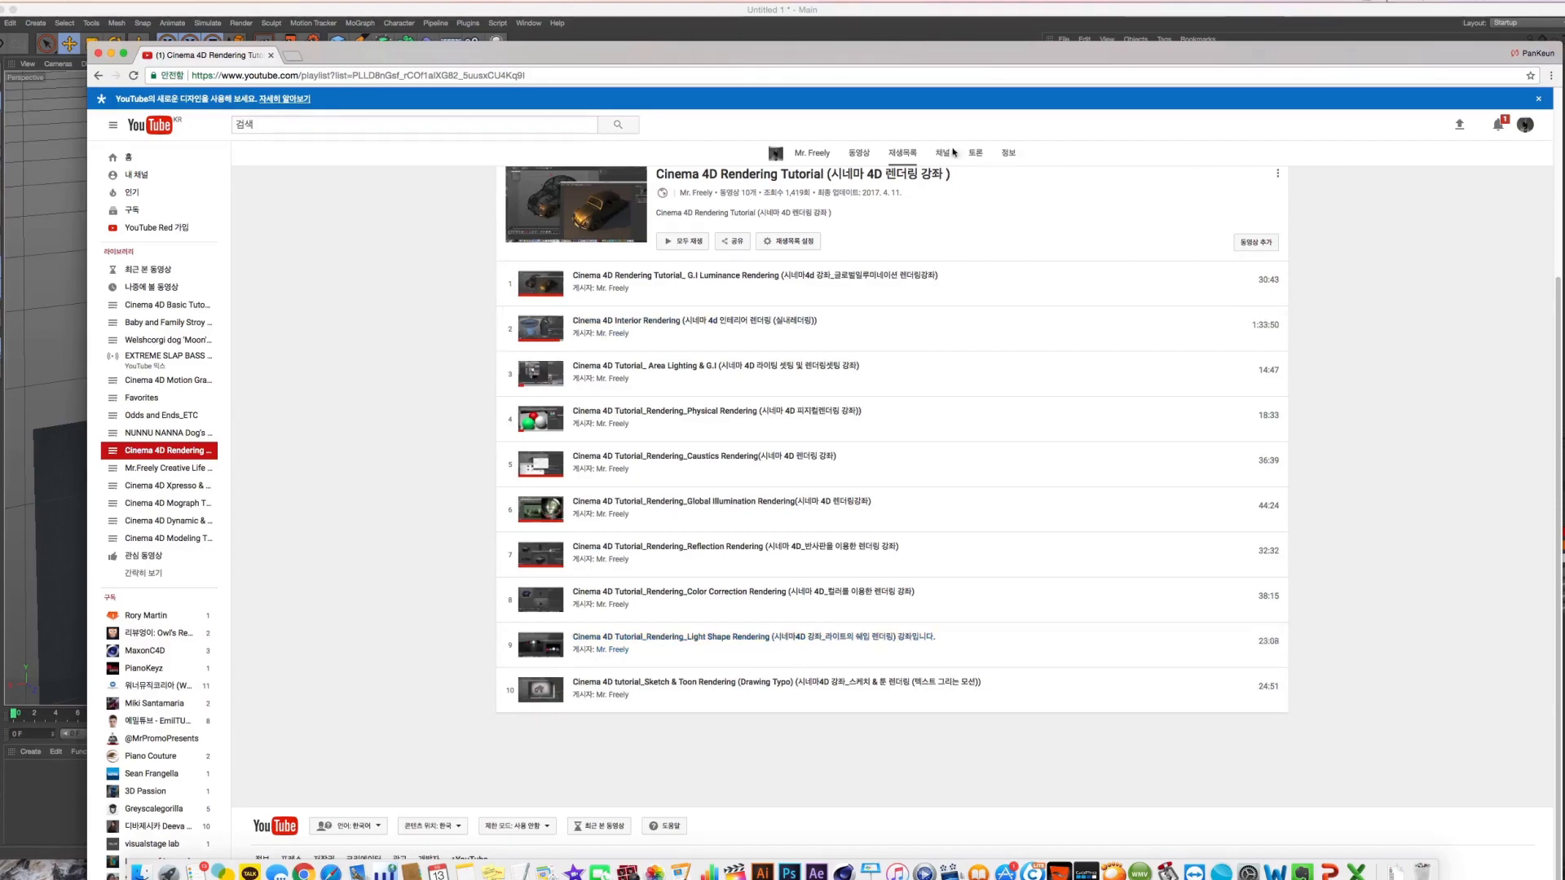
left_click(947, 16)
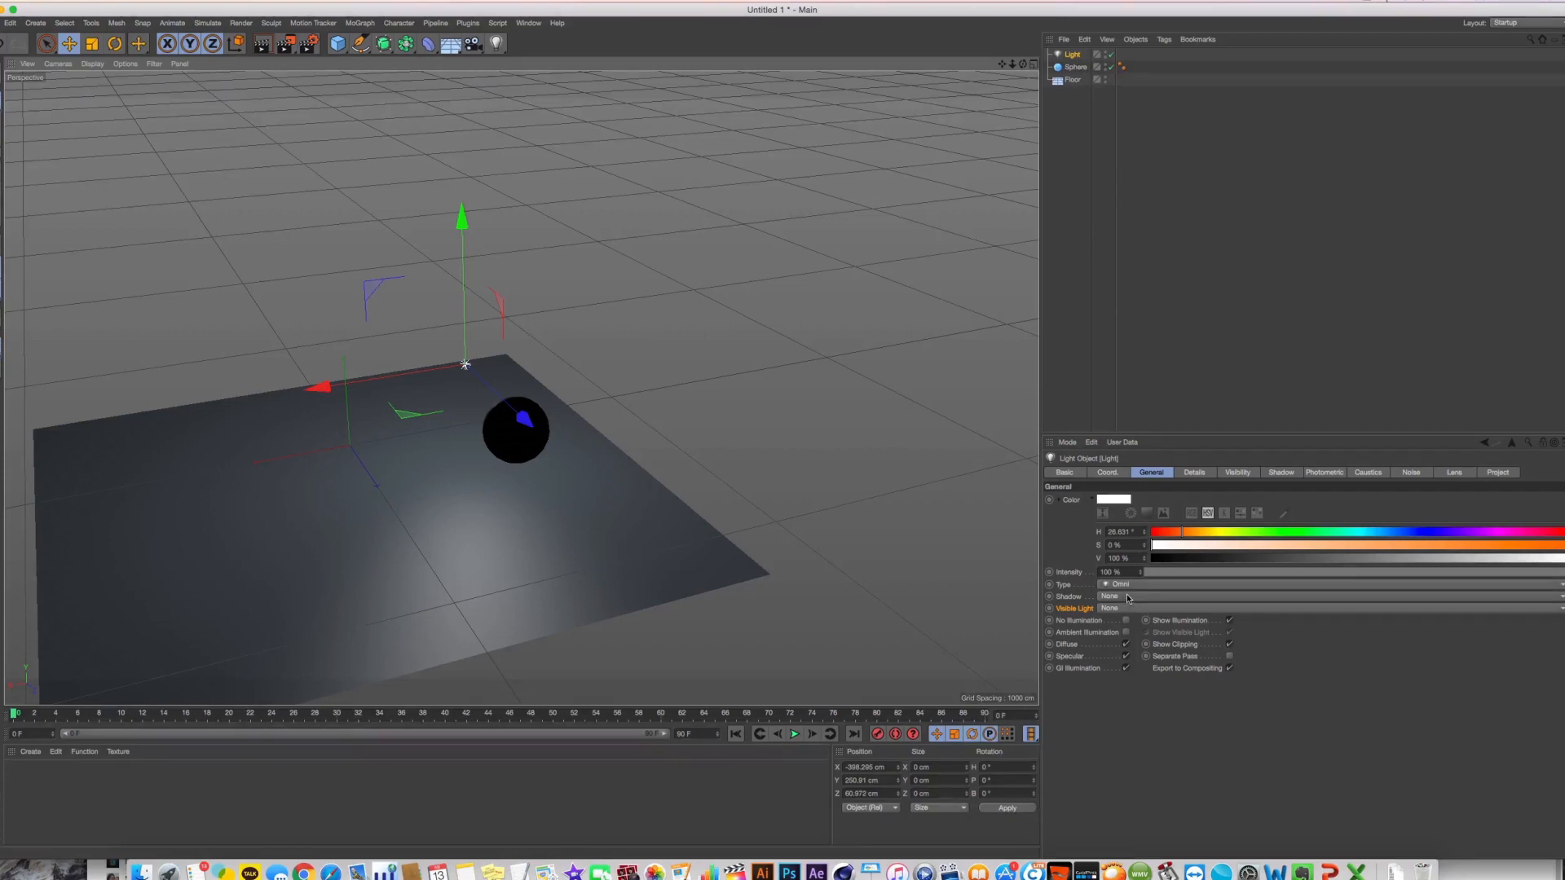
key("super+Tab")
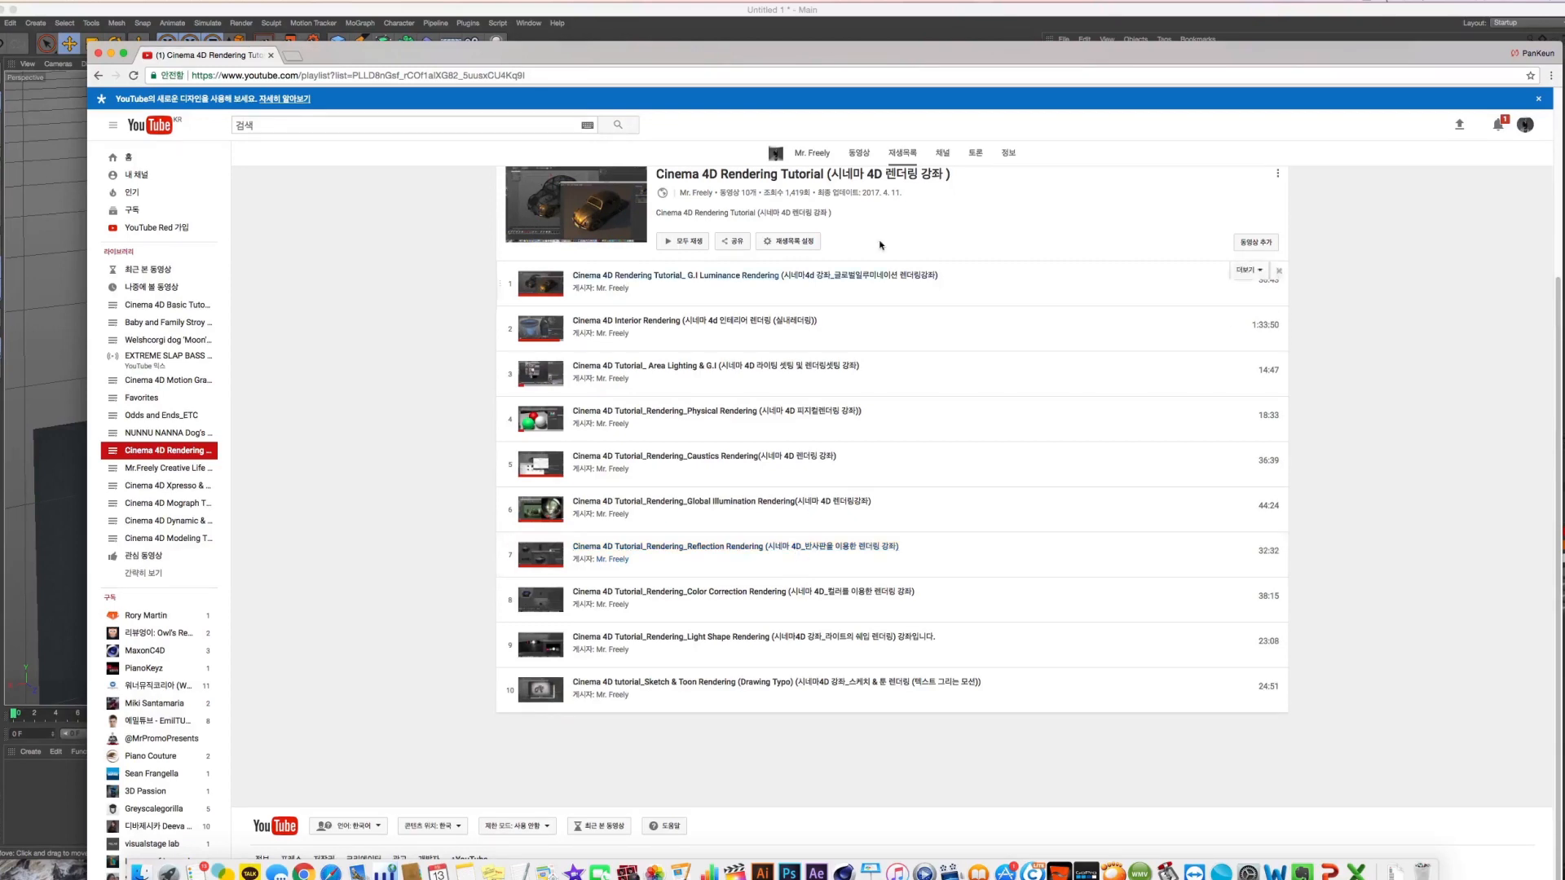
left_click_drag(905, 49, 867, 61)
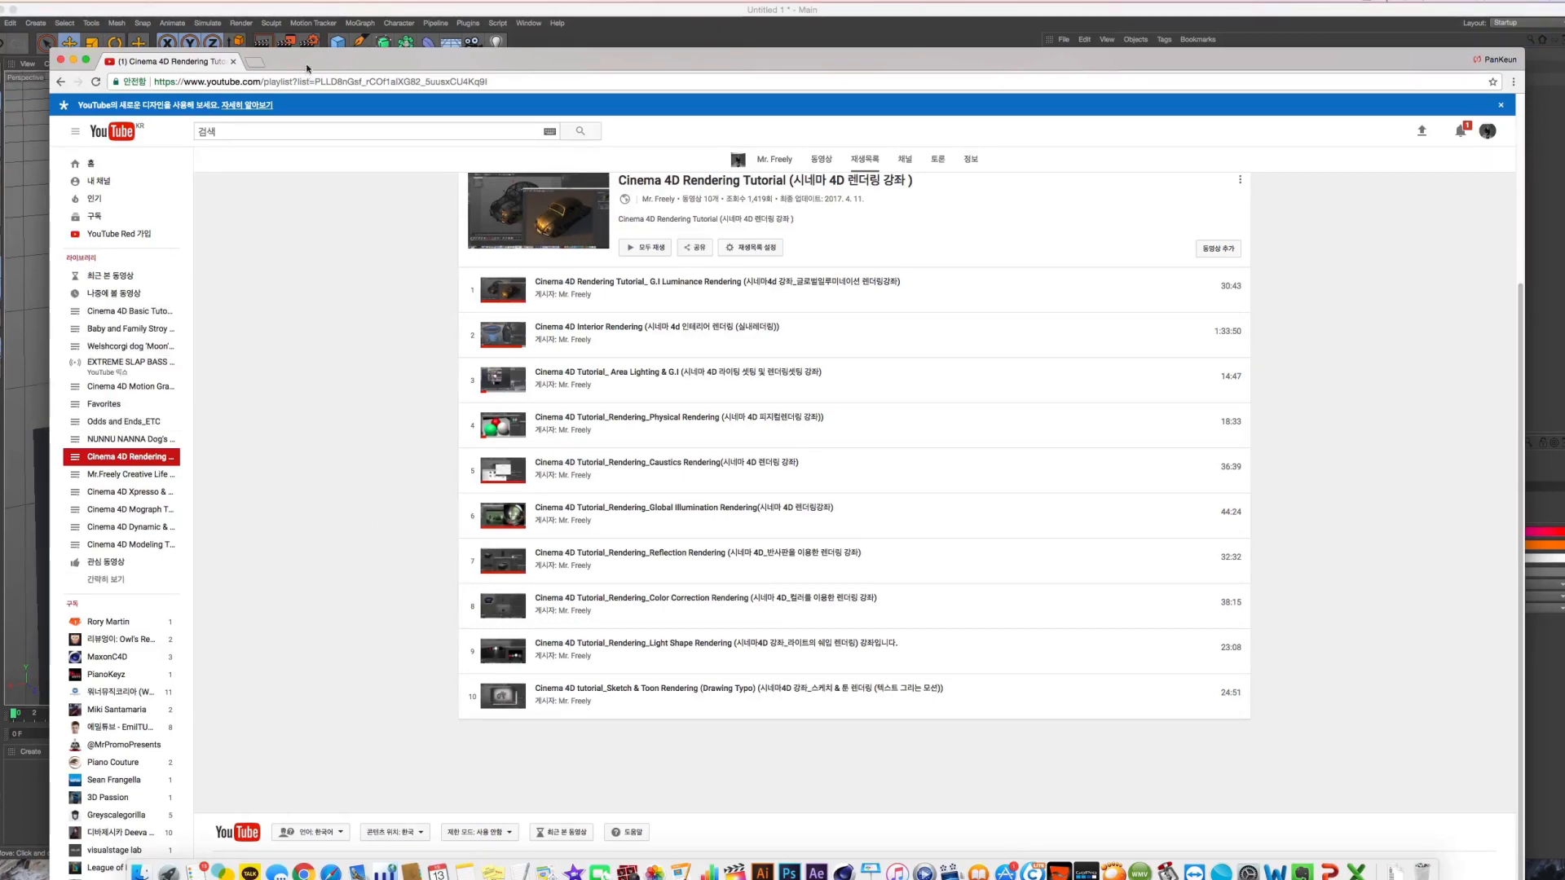
left_click_drag(306, 65, 301, 80)
left_click(563, 43)
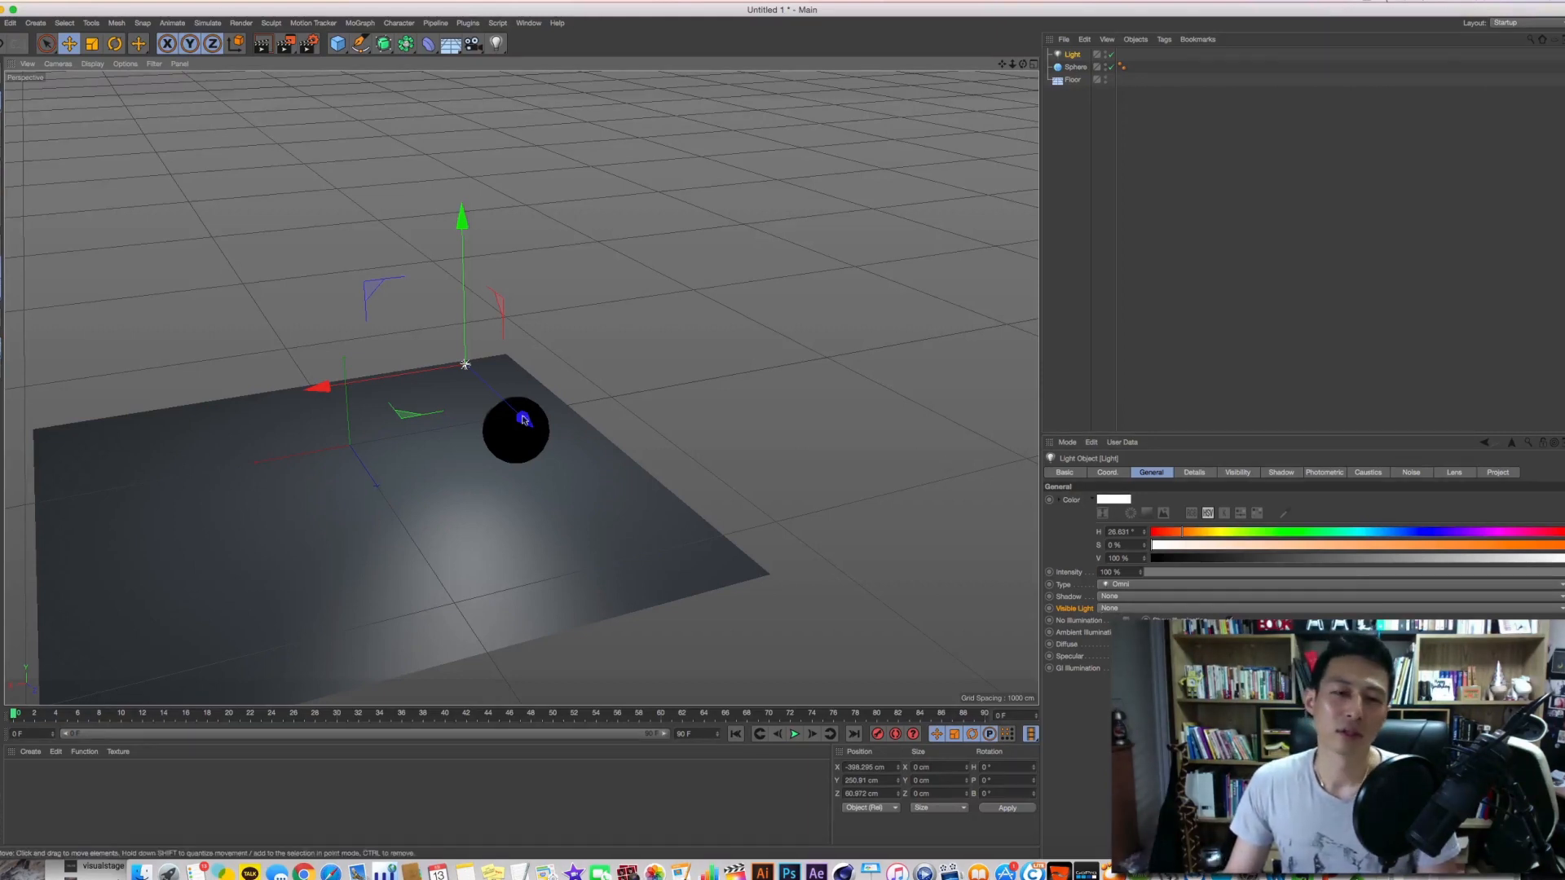
Raise the omni light high above the sphere and create a new default material, viewing it in the Material Editor
left_click_drag(446, 360, 447, 257)
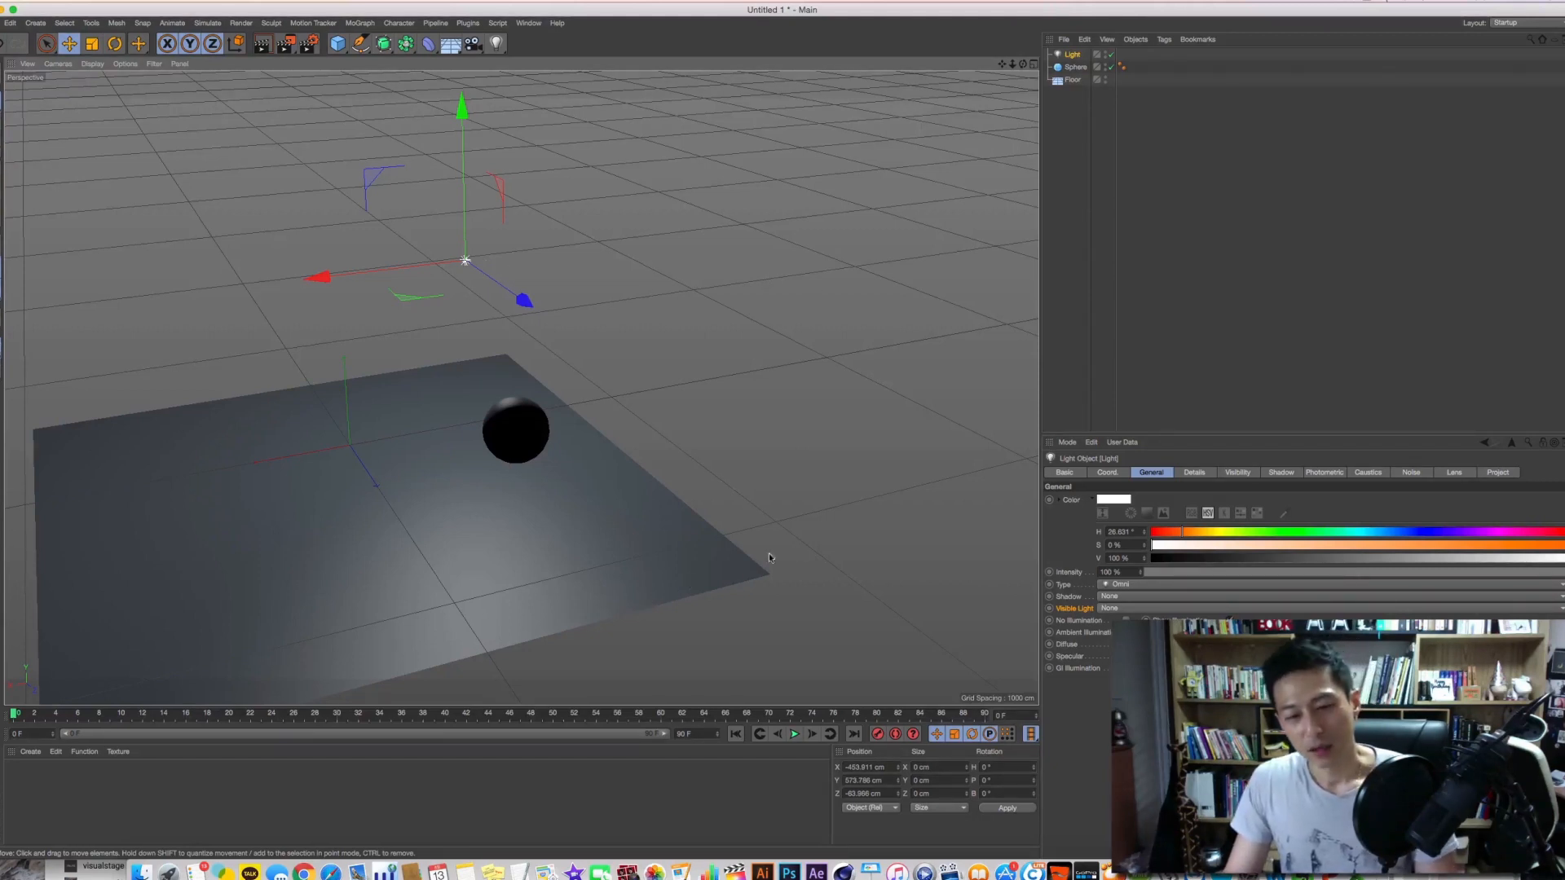
double_click(454, 796)
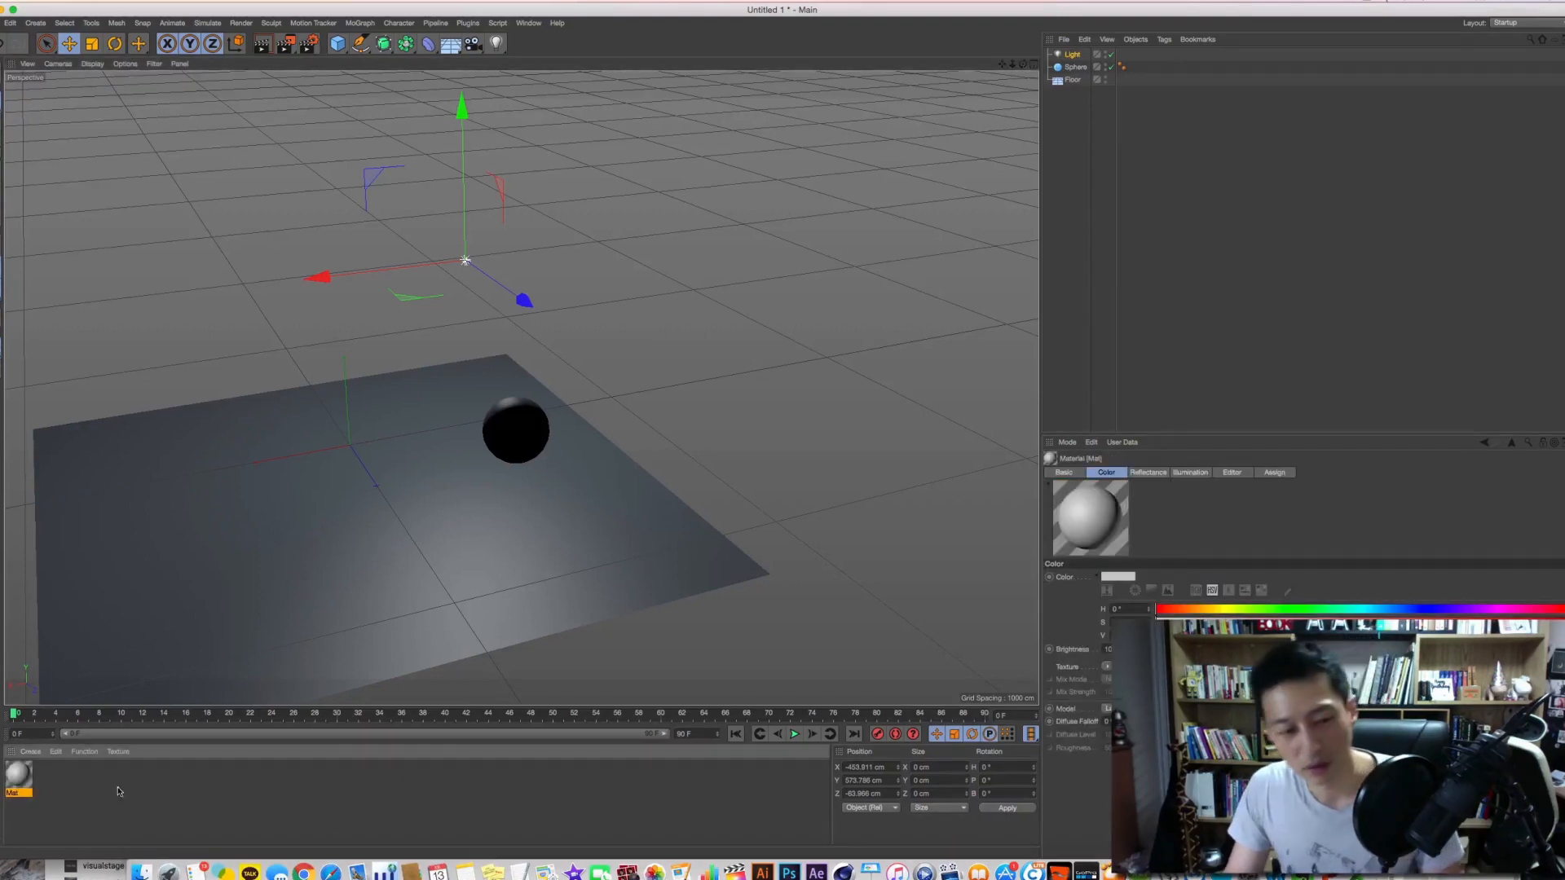
double_click(19, 776)
left_click(177, 89)
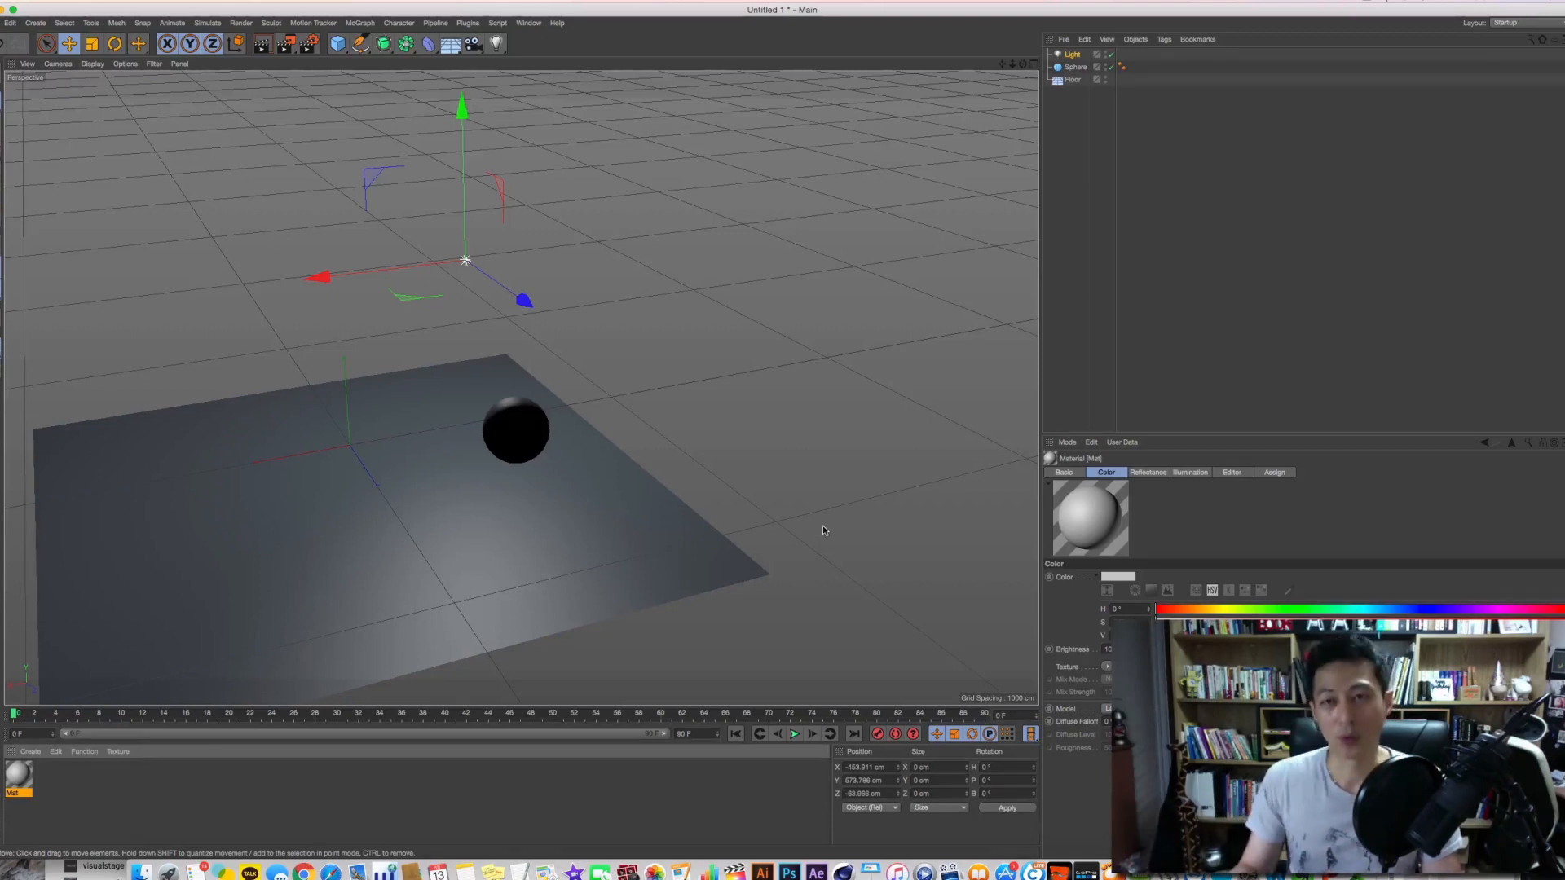
right_click(1079, 58)
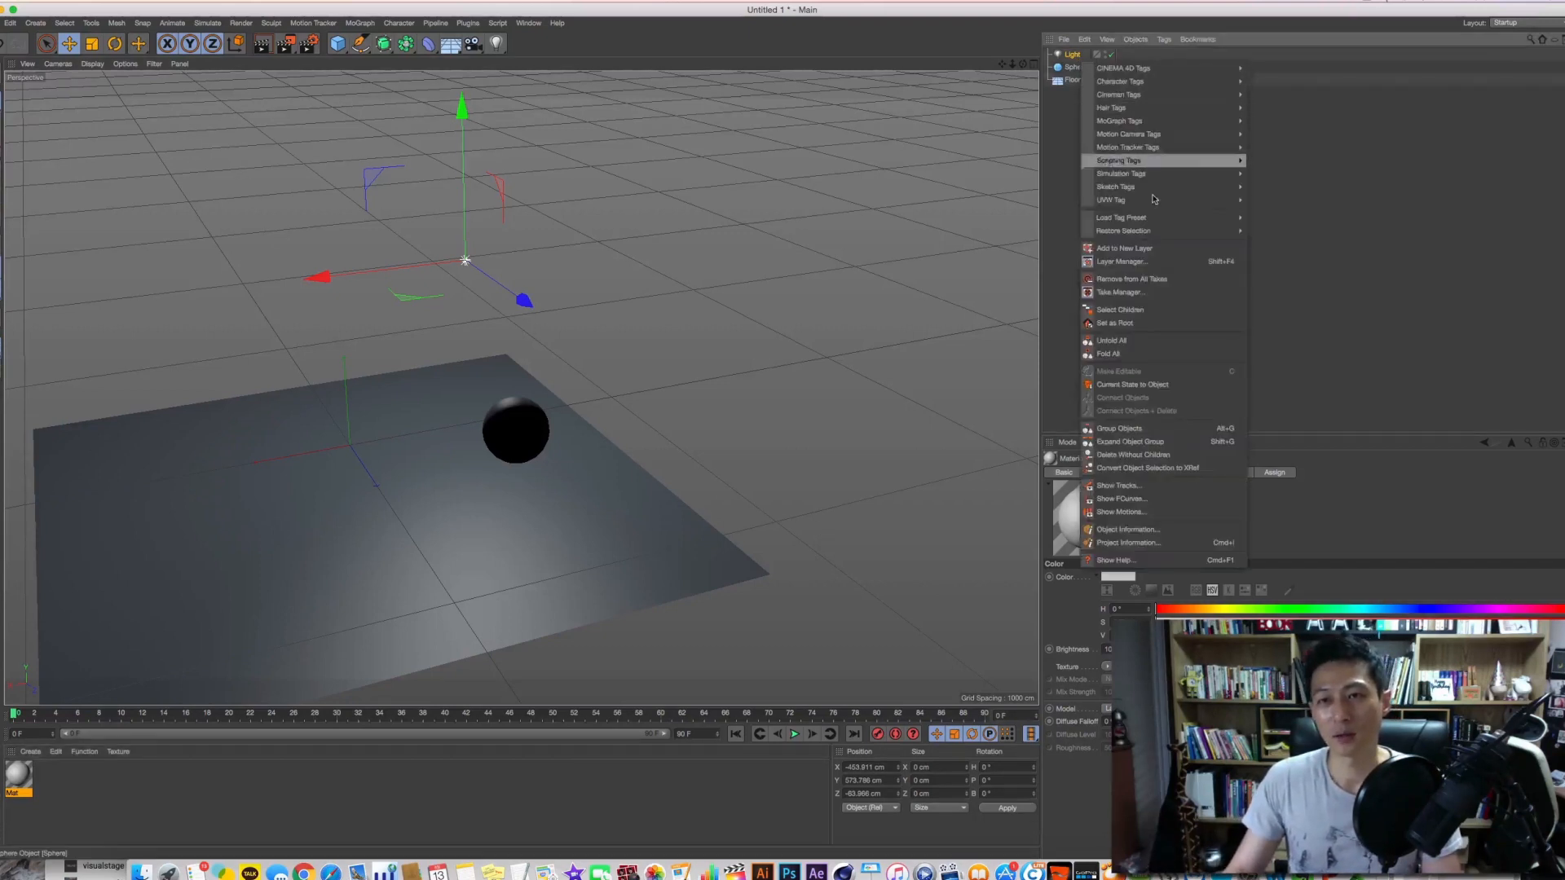
left_click(1562, 90)
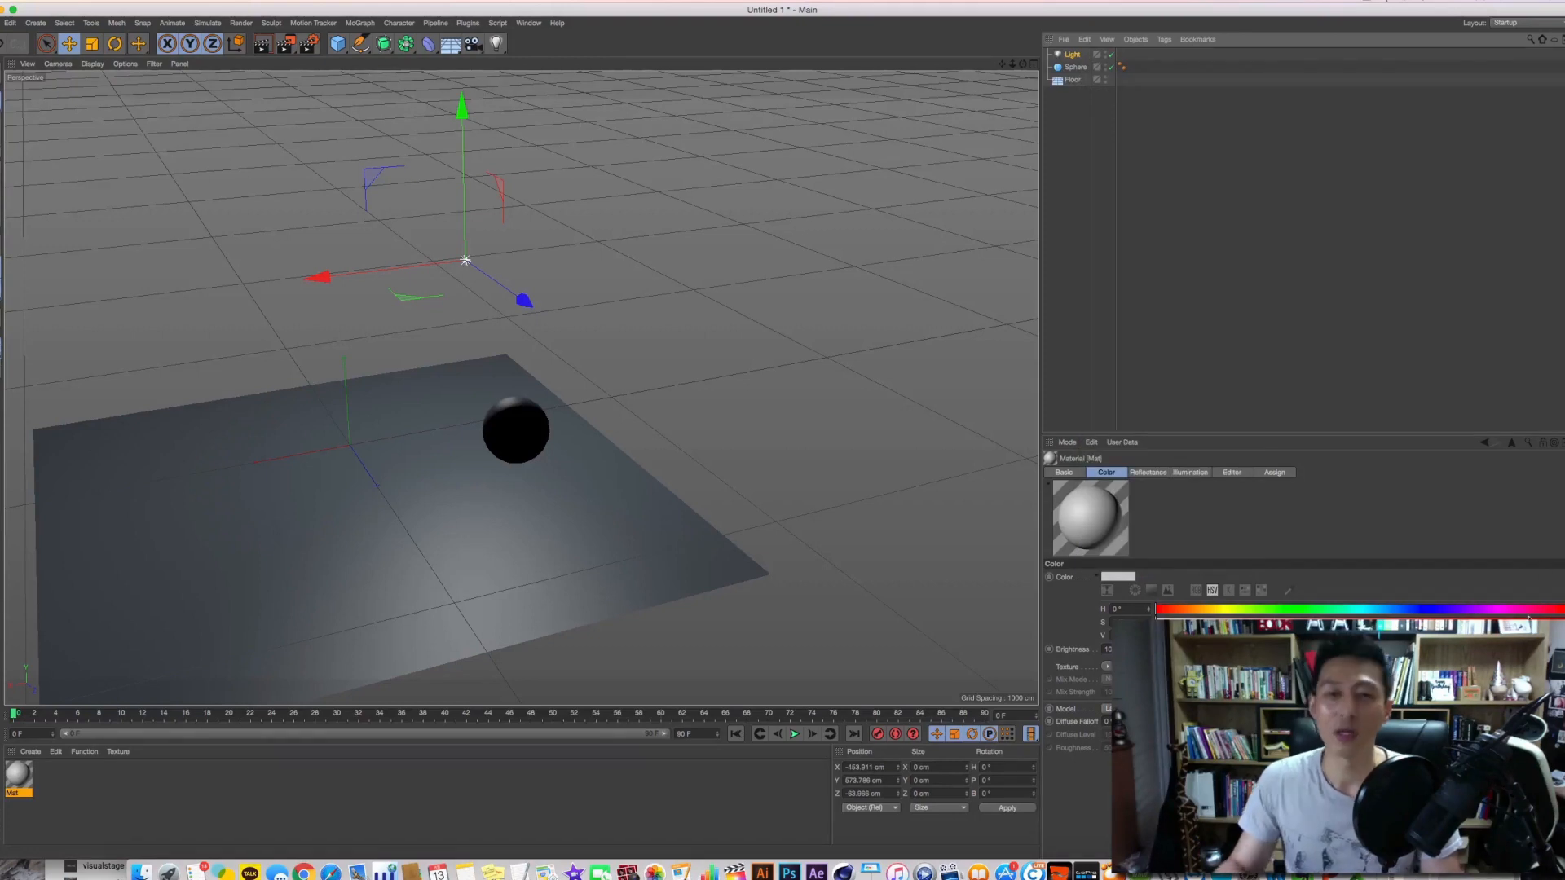